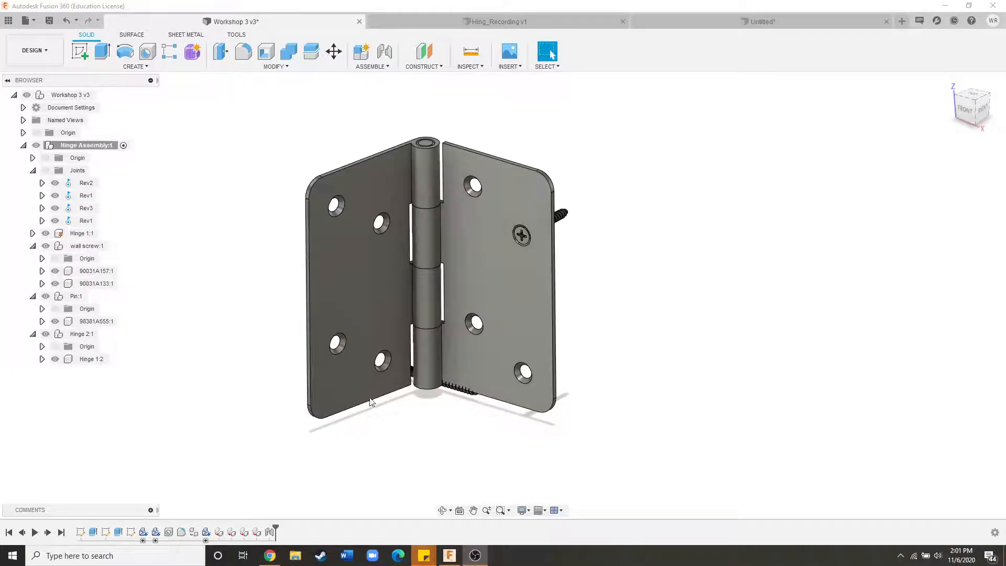
# Swing the free hinge leaf about the pin to test the joint, and revert it to its original position.
pyautogui.moveTo(355, 302)
pyautogui.mouseDown()
pyautogui.moveTo(416, 304)
pyautogui.moveTo(355, 287)
pyautogui.moveTo(412, 336)
pyautogui.moveTo(353, 278)
pyautogui.moveTo(378, 319)
pyautogui.mouseUp()
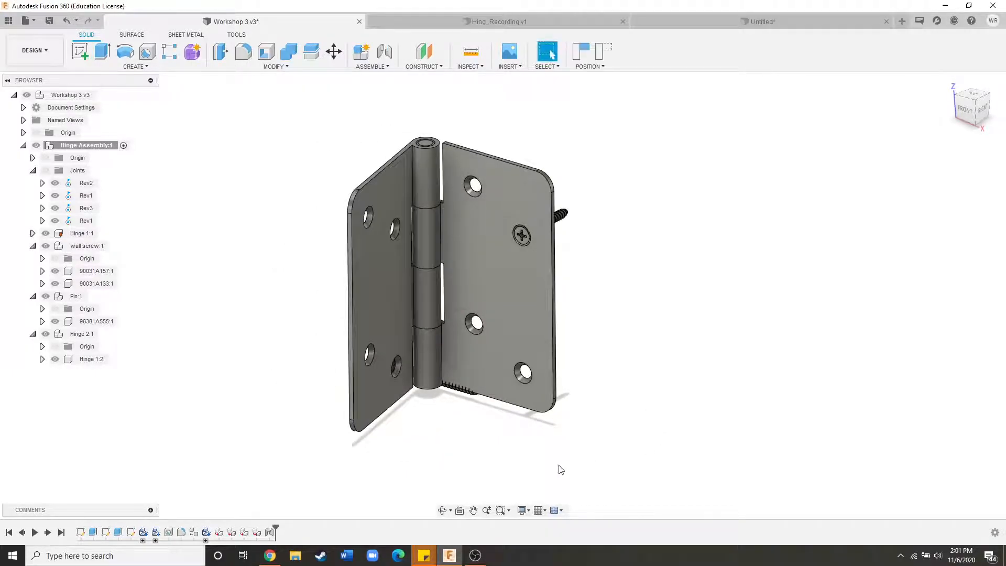
pyautogui.click(603, 50)
# Examine the pin running through the hinge knuckles, highlighting its end face.
pyautogui.scroll(4, 413, 204)
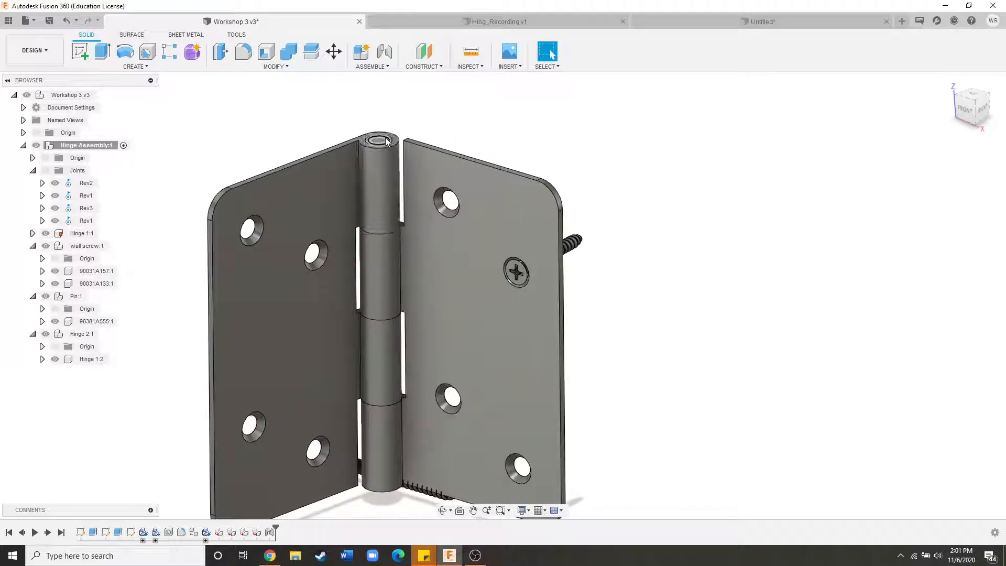
pyautogui.click(384, 148)
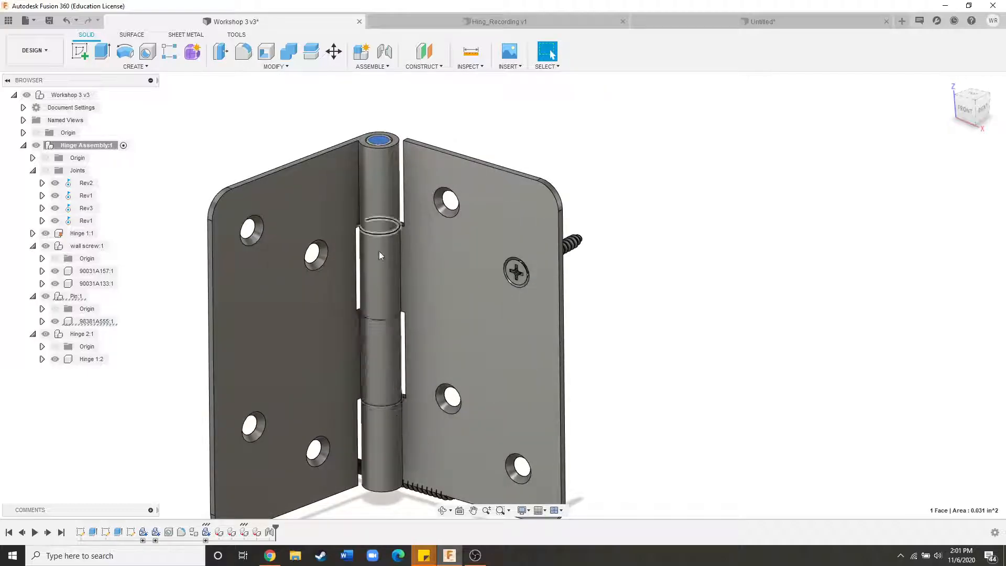
pyautogui.scroll(-2, 376, 193)
pyautogui.scroll(1, 376, 194)
pyautogui.scroll(-4, 459, 321)
pyautogui.scroll(3, 373, 275)
pyautogui.click(616, 298)
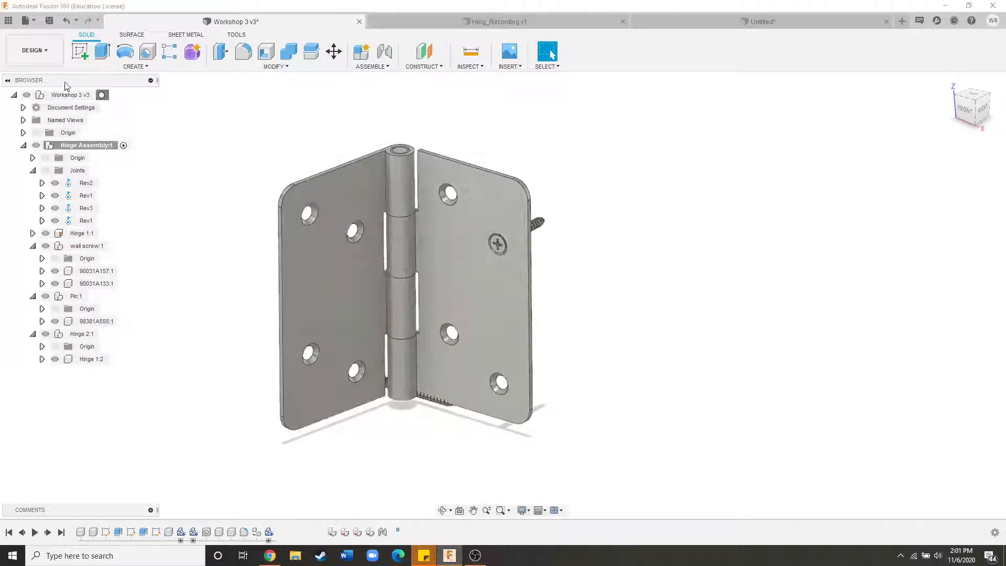
# Compare the timelines of the top-level Workshop 3 component and the Hinge Assembly by activating each in turn.
pyautogui.click(104, 95)
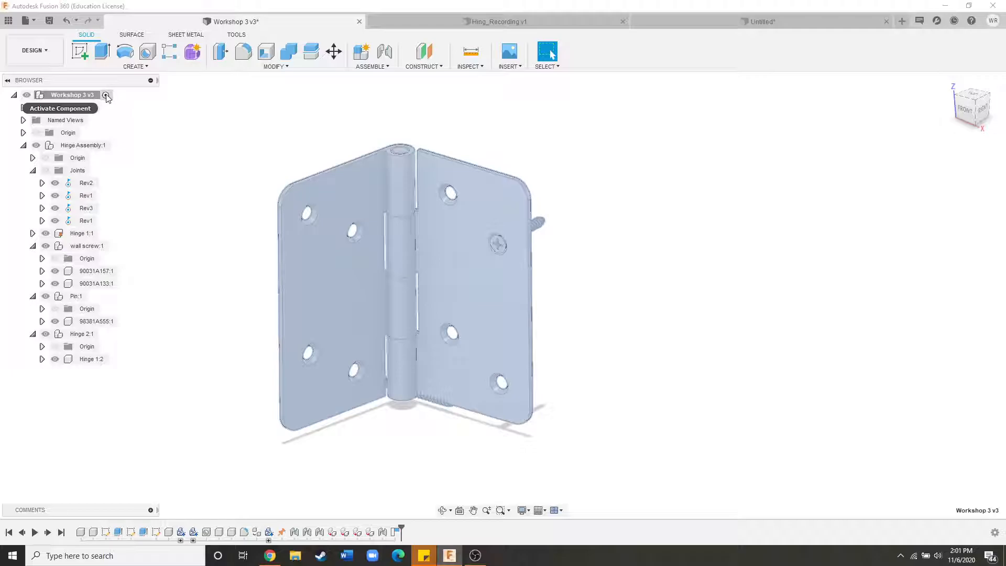
pyautogui.scroll(-3, 472, 256)
pyautogui.scroll(3, 414, 262)
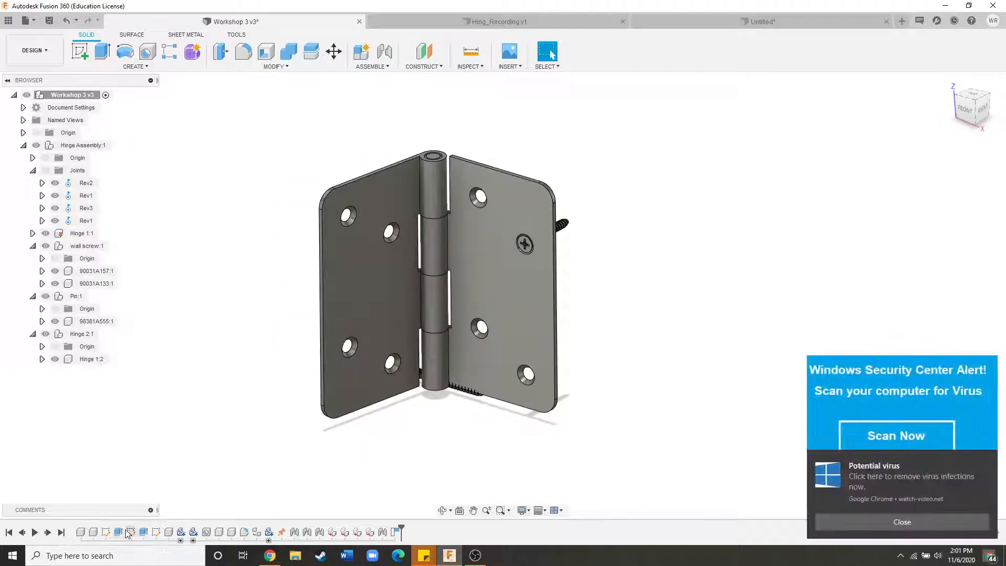
pyautogui.click(988, 463)
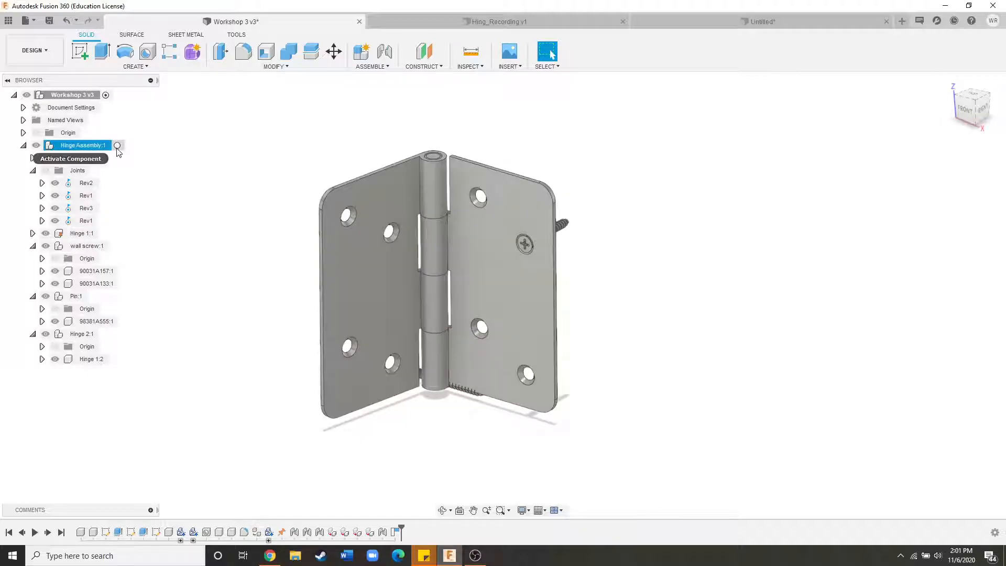
pyautogui.click(117, 146)
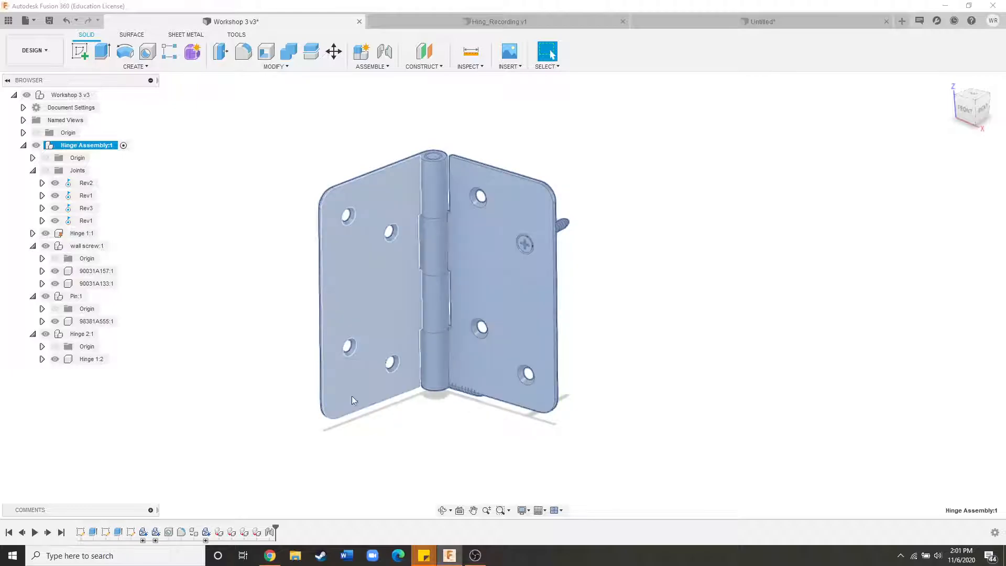
pyautogui.click(461, 441)
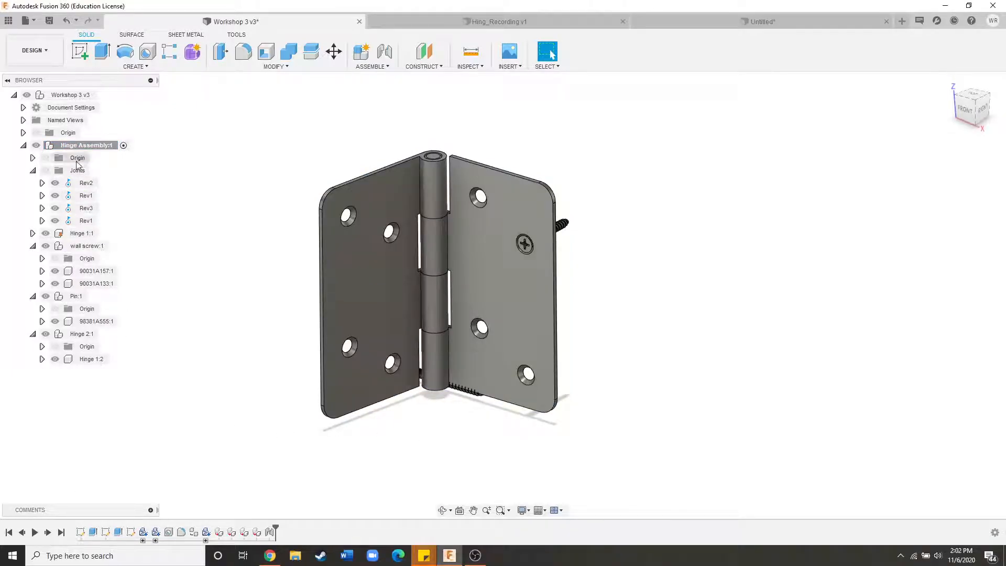
# Highlight the Hinge 1, wall screw, Pin and Hinge 2 components one by one to identify the assembly's parts.
pyautogui.click(83, 233)
pyautogui.click(84, 247)
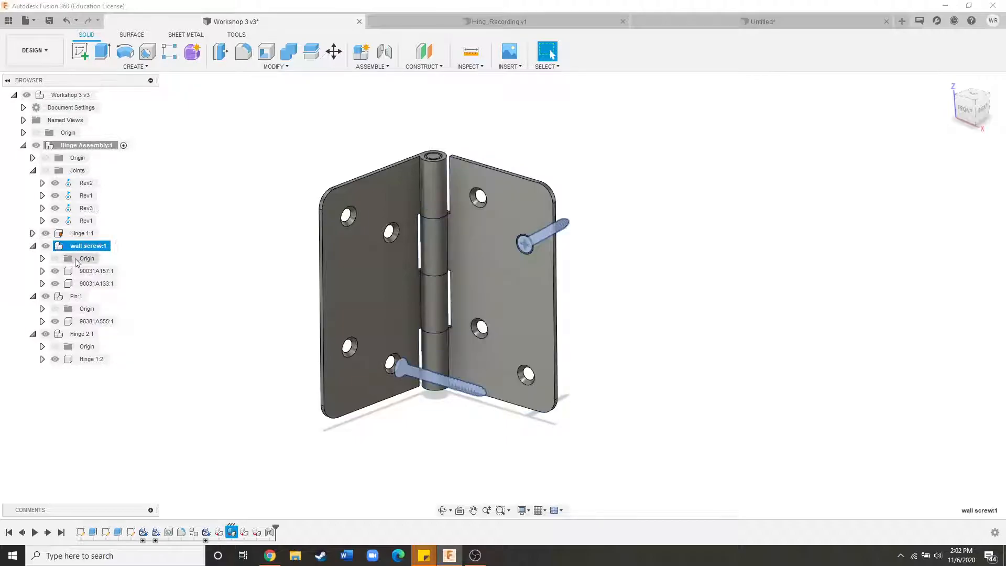
pyautogui.click(77, 297)
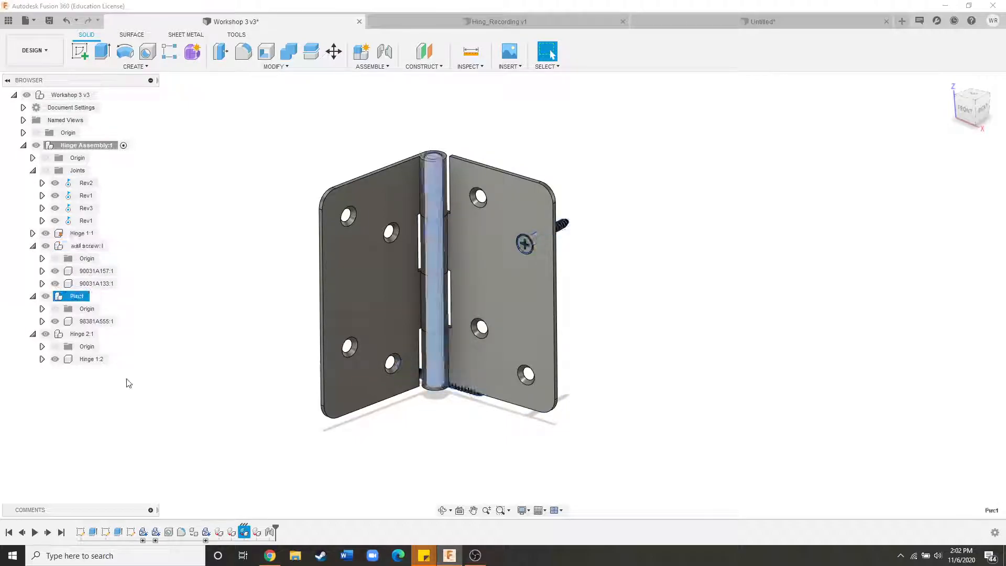
pyautogui.click(79, 335)
pyautogui.scroll(-3, 252, 396)
pyautogui.scroll(4, 402, 351)
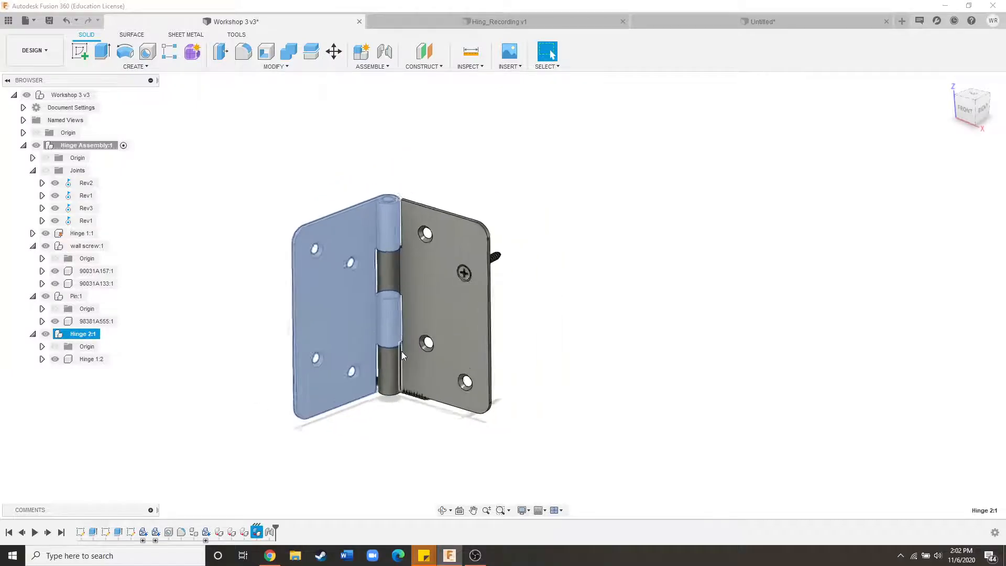
pyautogui.scroll(-3, 372, 423)
pyautogui.scroll(3, 375, 382)
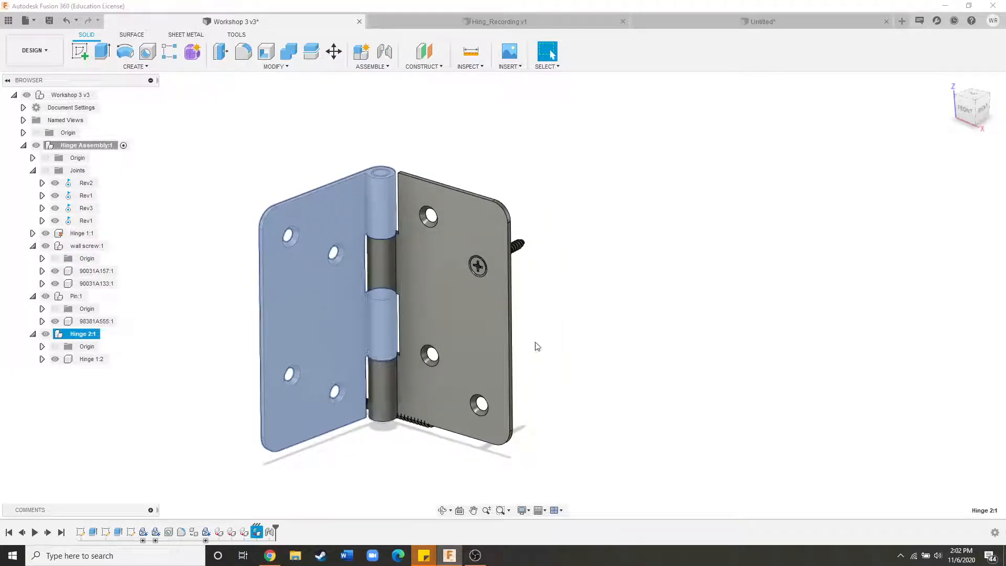
pyautogui.click(76, 297)
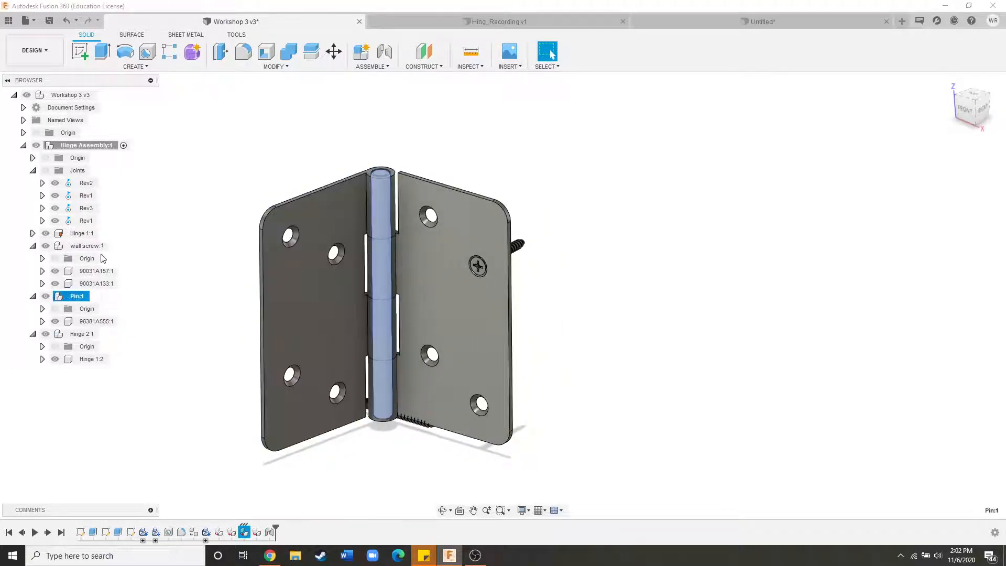
pyautogui.click(79, 234)
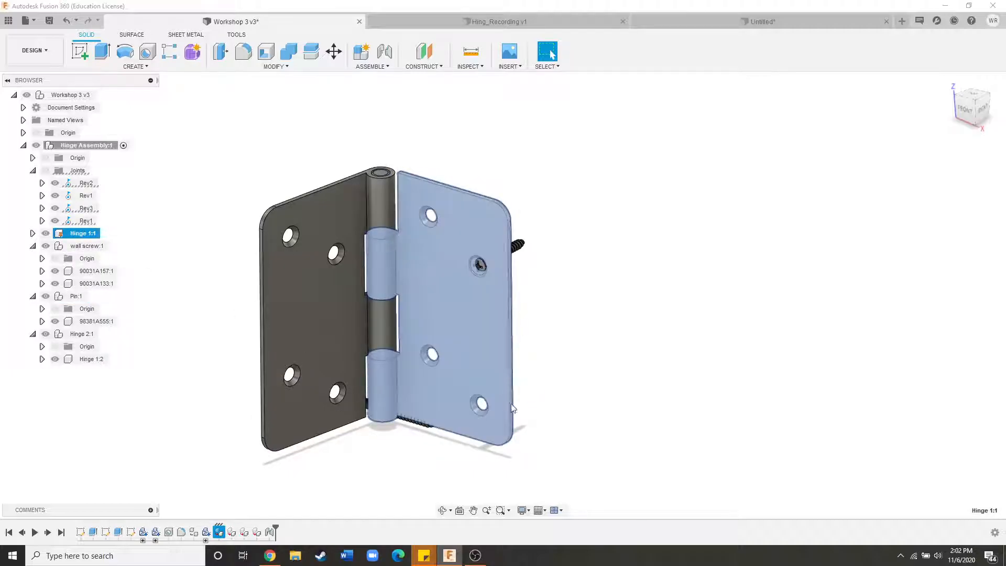
pyautogui.click(69, 336)
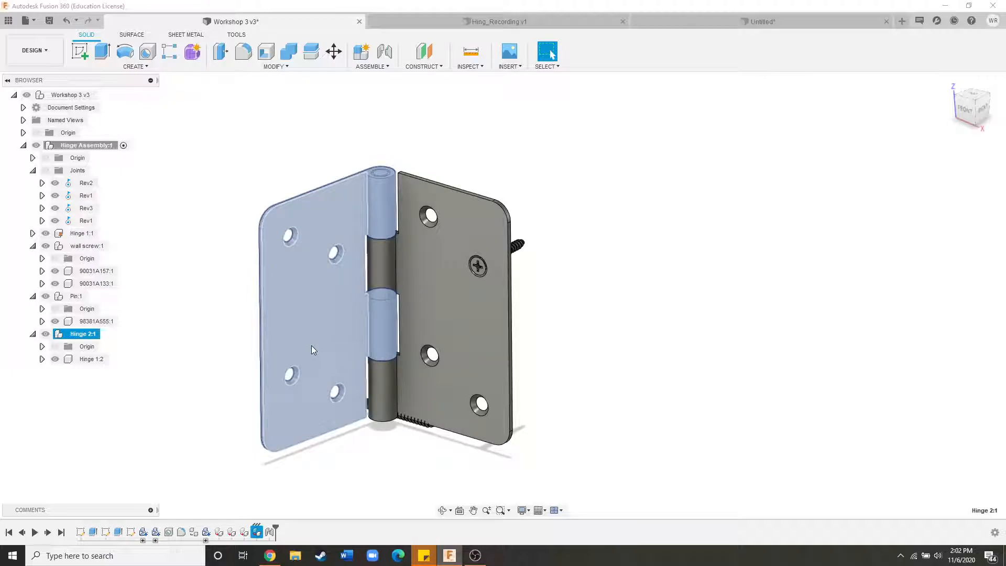
# Try to roll back the timelines of Hinge 2 and Hinge 1, activating each component first.
pyautogui.click(105, 335)
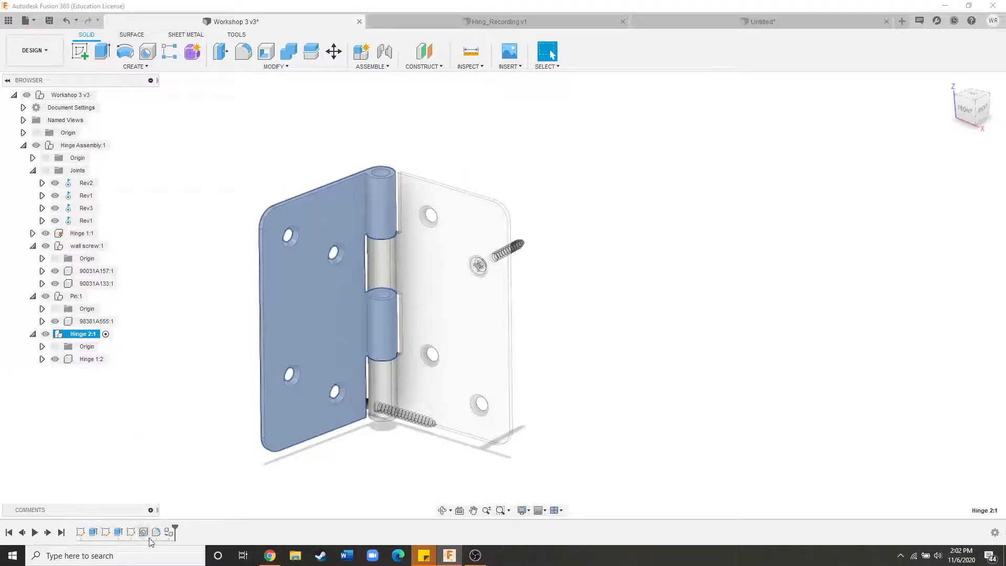
pyautogui.moveTo(175, 528)
pyautogui.mouseDown()
pyautogui.moveTo(122, 530)
pyautogui.moveTo(137, 533)
pyautogui.mouseUp()
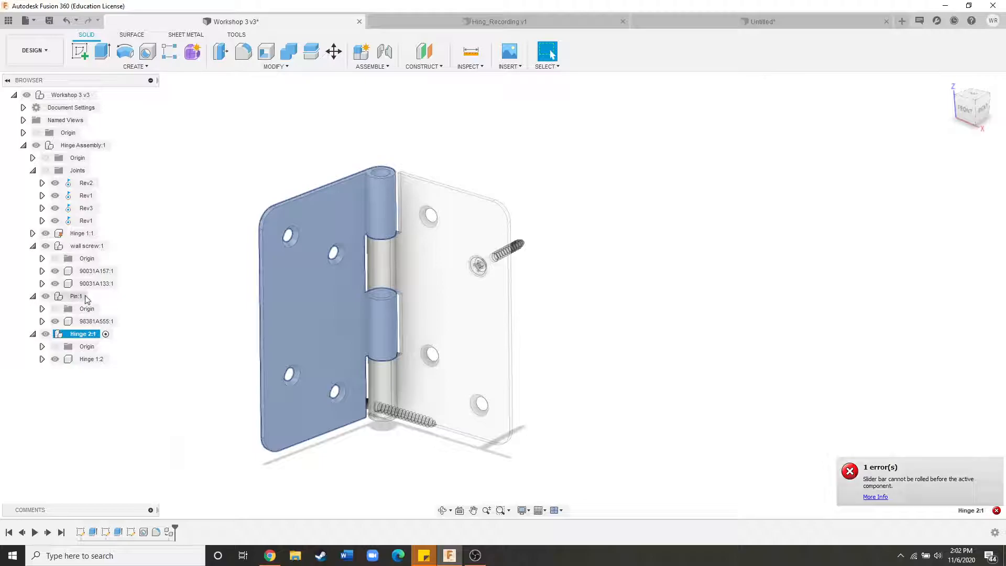
pyautogui.click(105, 233)
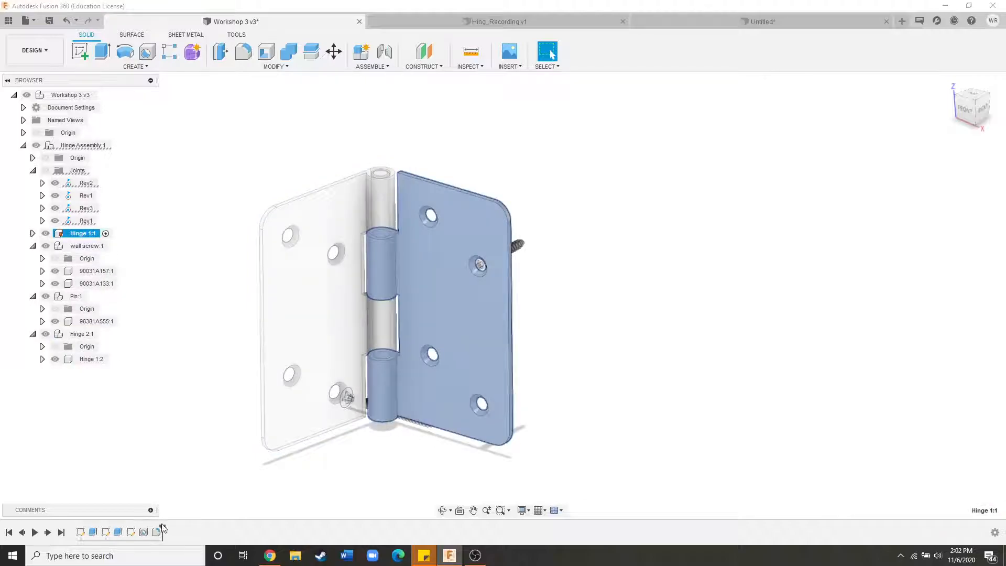
pyautogui.moveTo(163, 527)
pyautogui.mouseDown()
pyautogui.moveTo(139, 533)
pyautogui.moveTo(162, 529)
pyautogui.mouseUp()
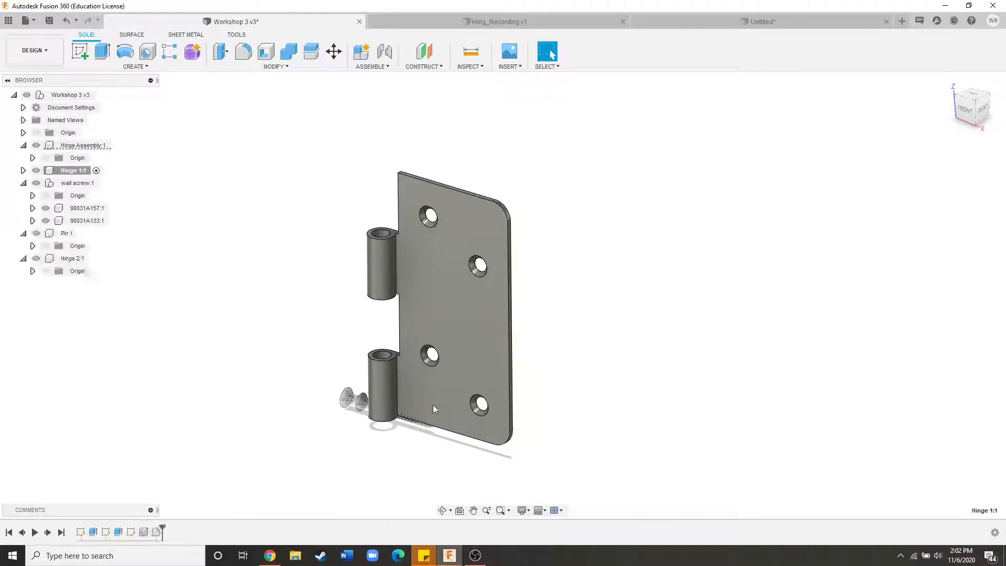
# Roll the timelines of the Hinge Assembly and the top-level Workshop 3 component forward to their ends, activating each first.
pyautogui.doubleClick(96, 147)
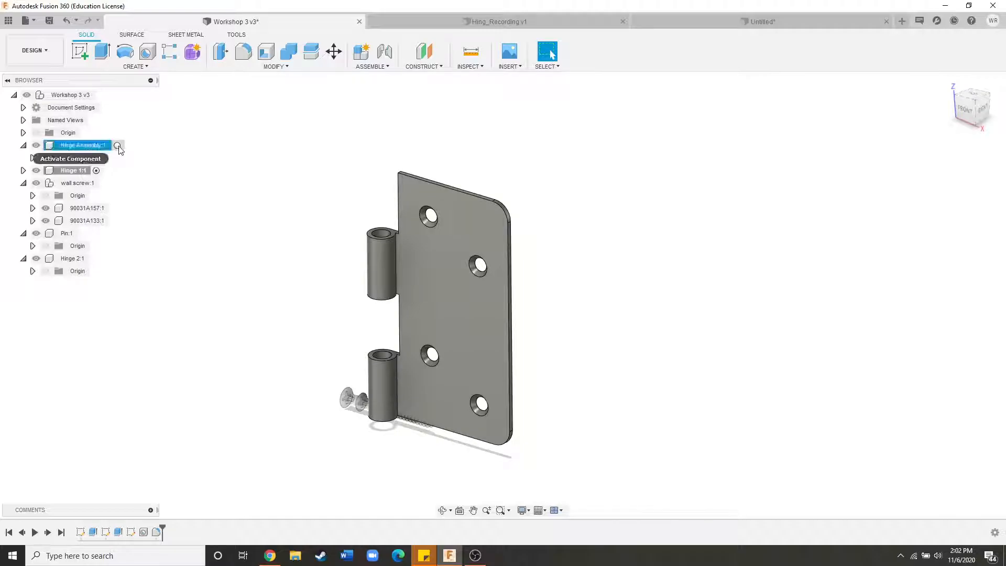
pyautogui.rightClick(100, 148)
pyautogui.click(259, 438)
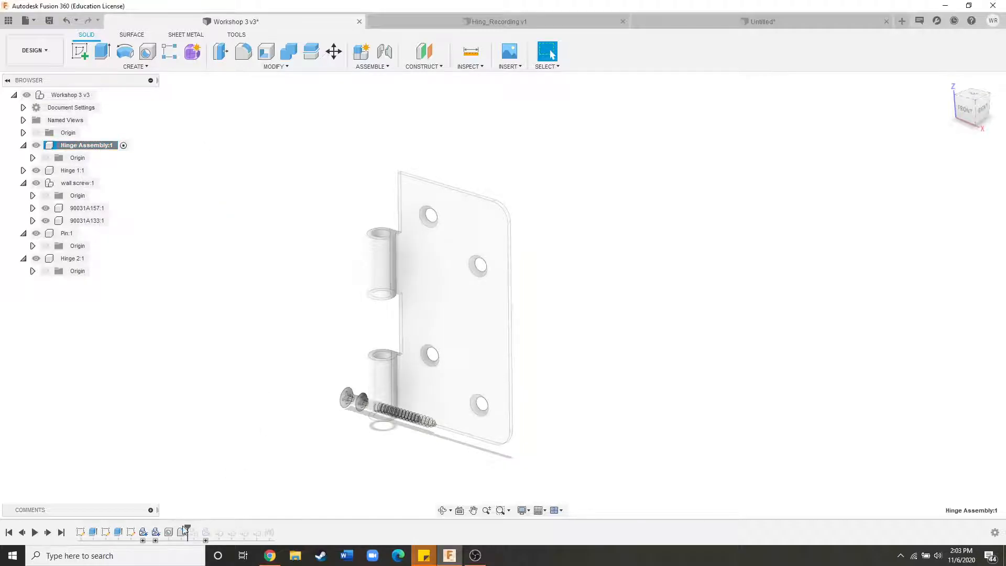
pyautogui.moveTo(187, 531); pyautogui.dragTo(274, 532)
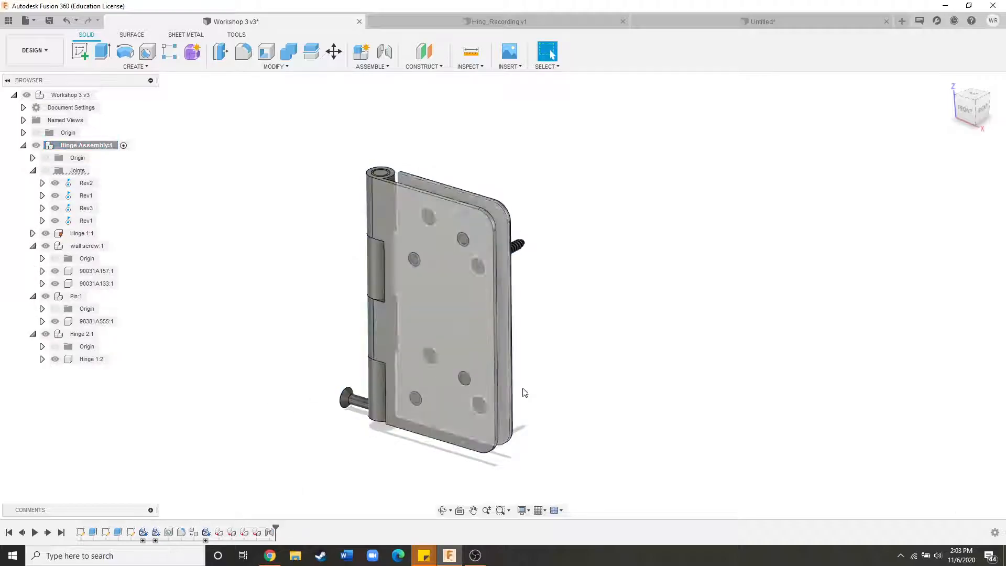
pyautogui.moveTo(463, 364); pyautogui.dragTo(552, 388)
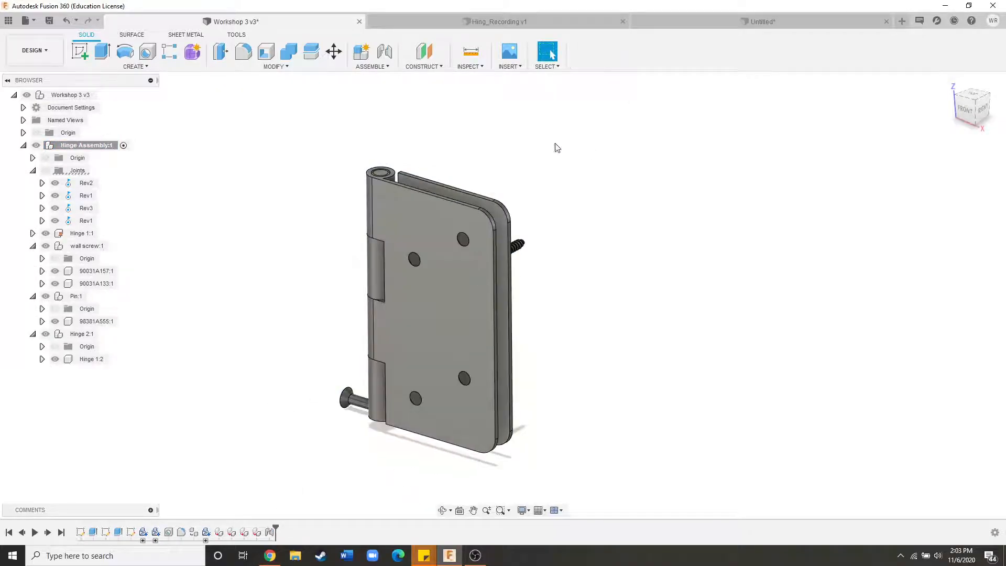
pyautogui.click(106, 95)
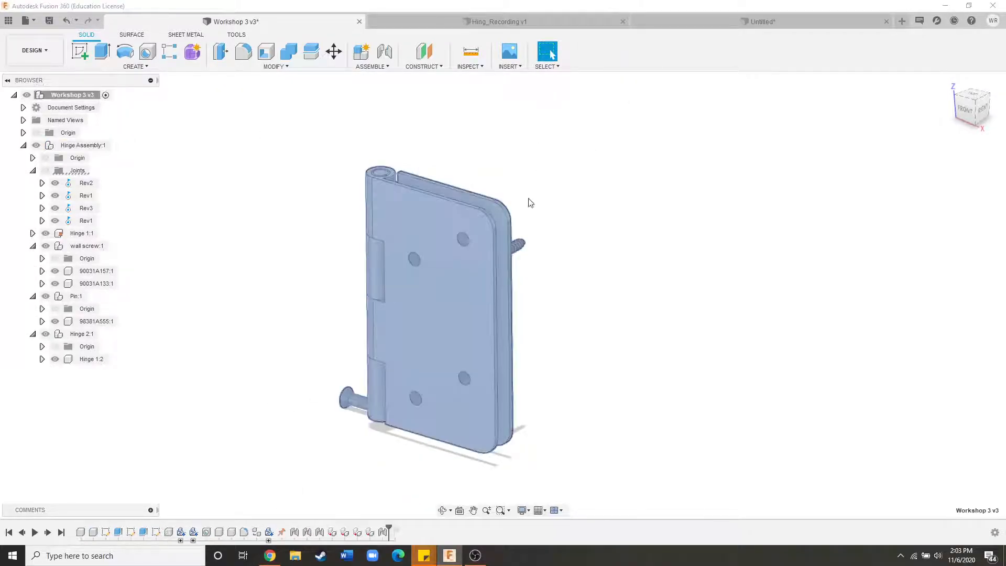
pyautogui.moveTo(389, 525); pyautogui.dragTo(401, 526)
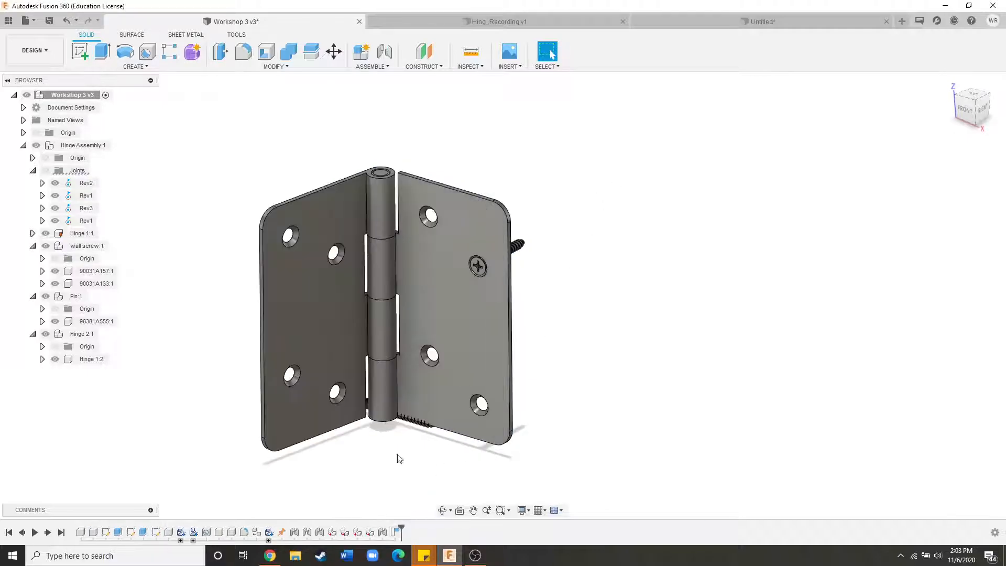
# Switch to the Hing_Recording document and start a sketch on the horizontal XZ plane.
pyautogui.click(500, 22)
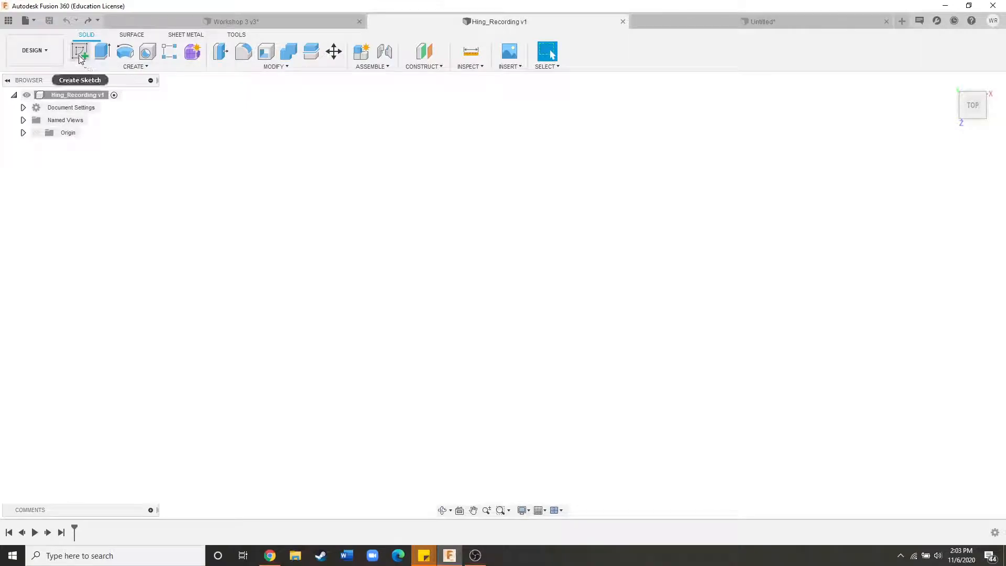
pyautogui.click(80, 55)
pyautogui.moveTo(359, 328)
pyautogui.keyDown('shift'); pyautogui.mouseDown(button='middle')
pyautogui.moveTo(359, 348)
pyautogui.moveTo(332, 299)
pyautogui.moveTo(413, 333)
pyautogui.mouseUp(button='middle'); pyautogui.keyUp('shift')
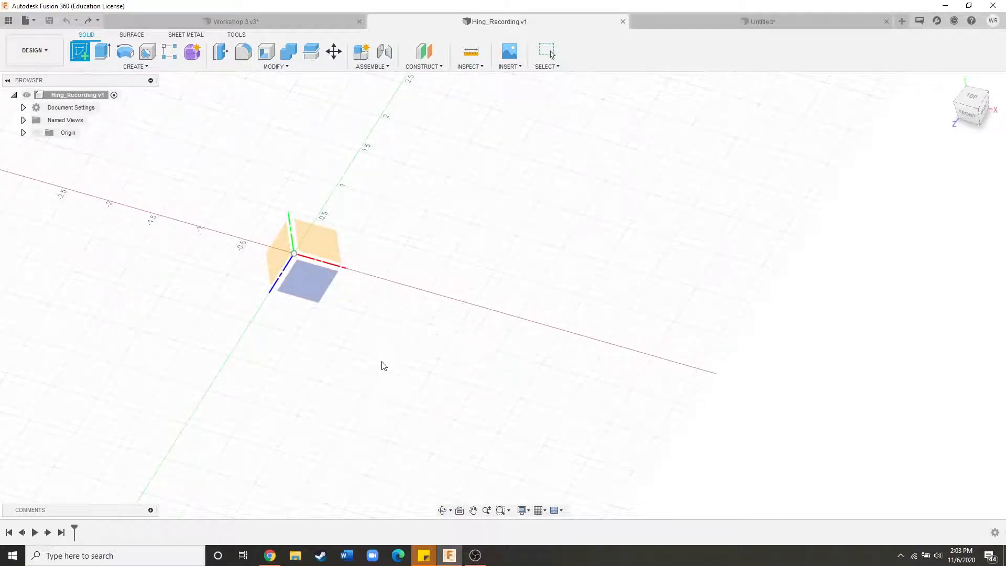
pyautogui.scroll(-2, 410, 376)
pyautogui.scroll(3, 336, 316)
pyautogui.click(336, 320)
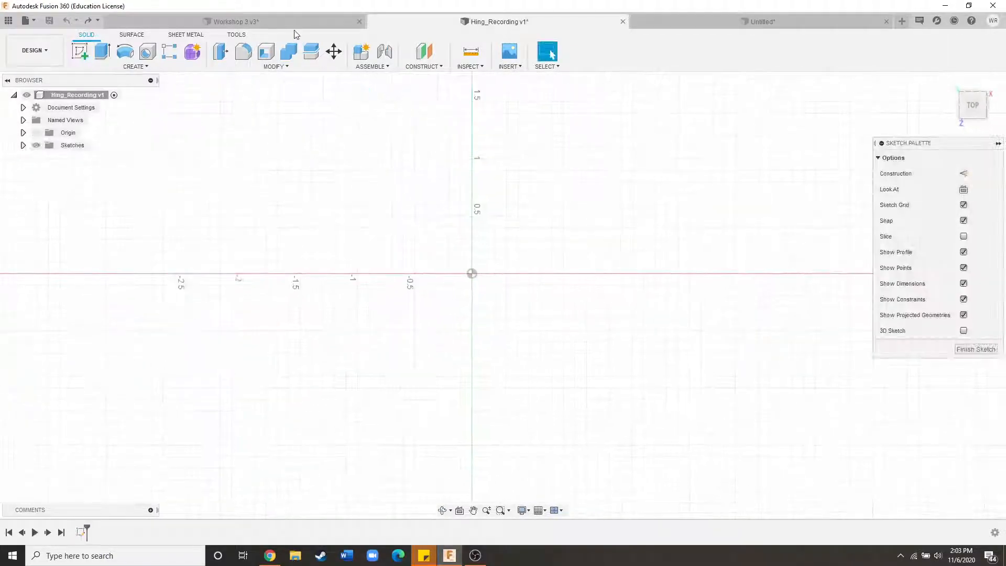
# Examine the hinge's pin and knuckle profile from above in the Workshop 3 document.
pyautogui.click(272, 21)
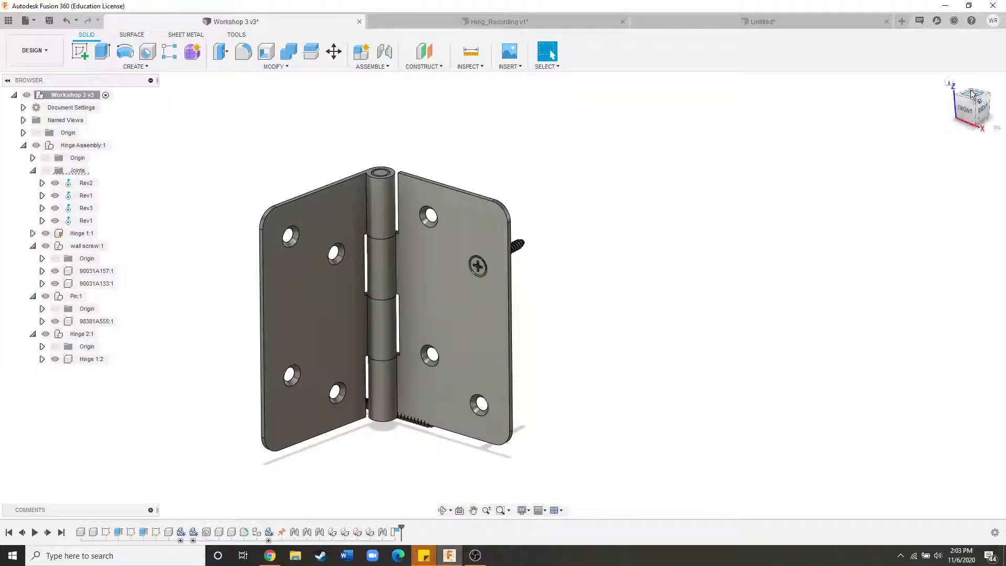
pyautogui.scroll(3, 475, 320)
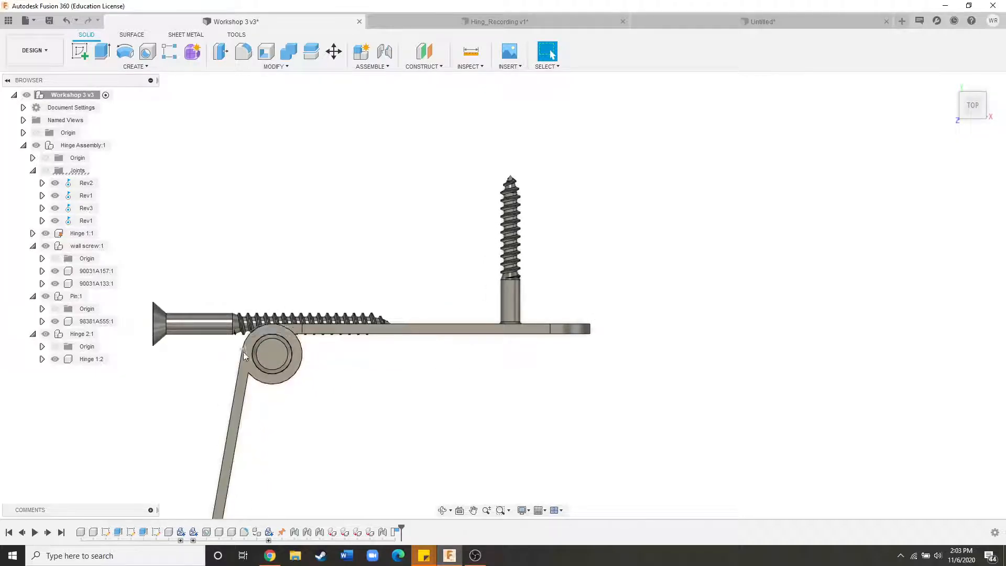
pyautogui.keyDown('shift'); pyautogui.moveTo(308, 383); pyautogui.dragTo(288, 254, button='middle'); pyautogui.keyUp('shift')
pyautogui.scroll(-5, 292, 252)
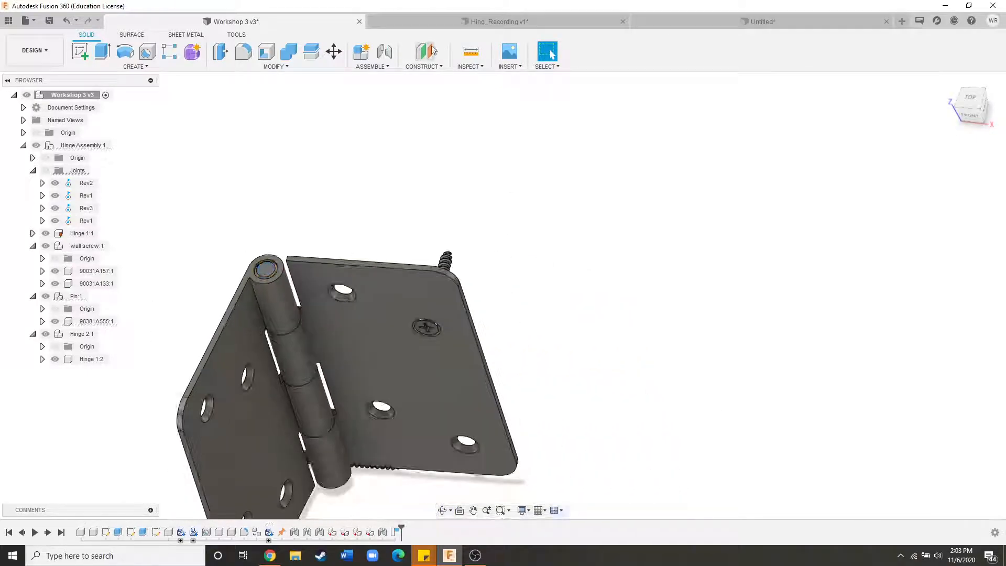
# Return to the Hing_Recording document, finish the empty sketch and undo its creation.
pyautogui.click(469, 22)
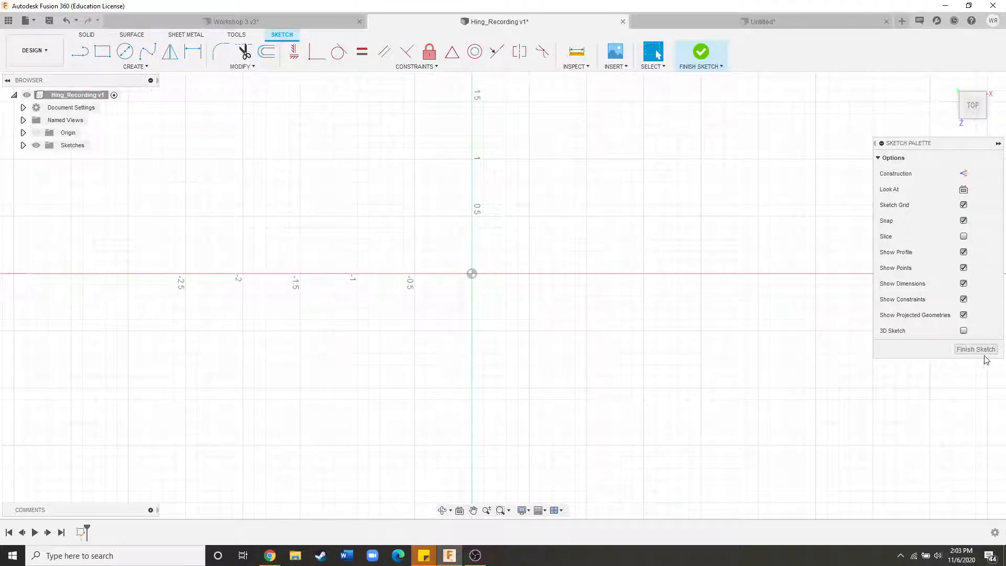
pyautogui.click(989, 350)
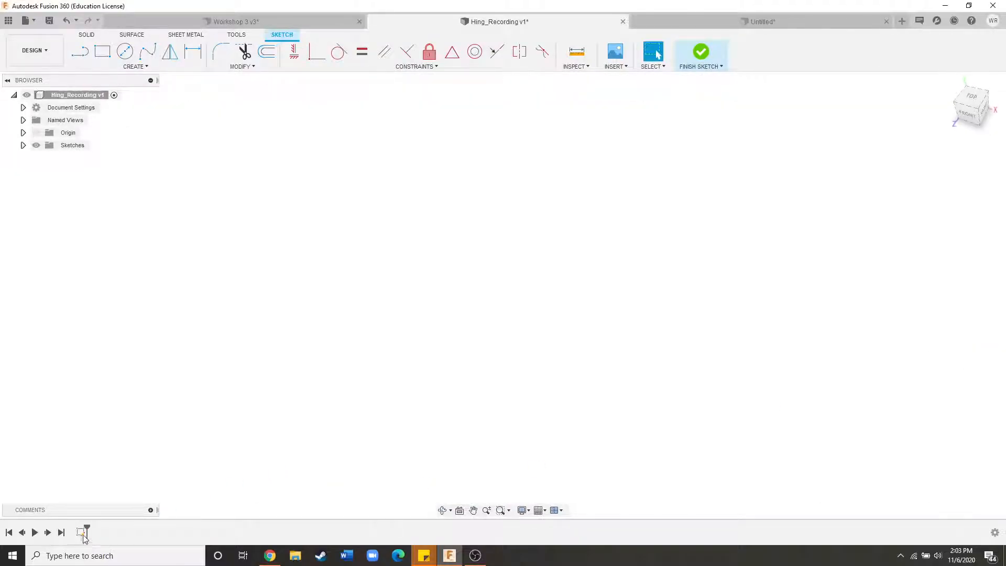
pyautogui.hotkey('ctrl', 'z')
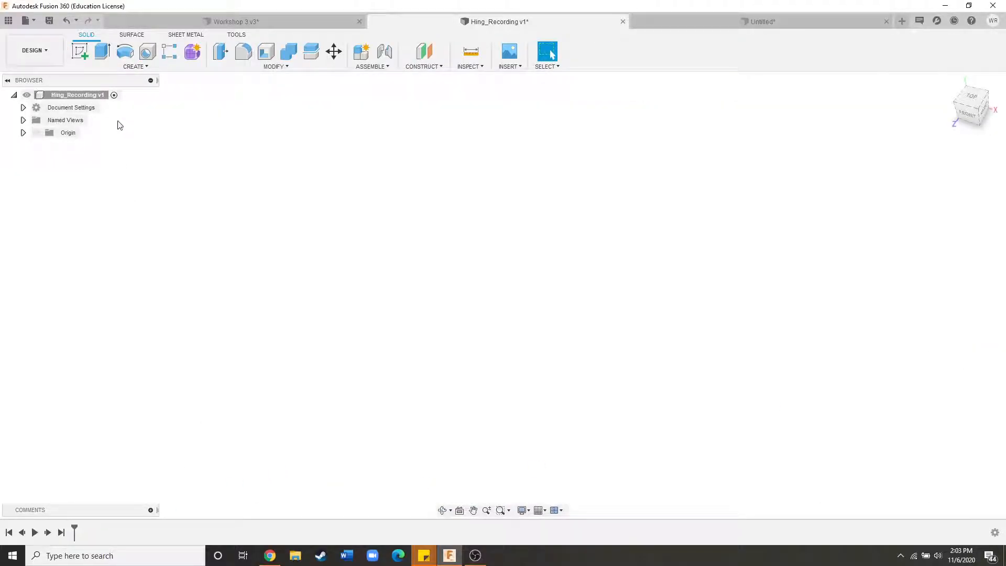
# Create a new internal component named HingeAssembly under the top-level Hing_Recording component.
pyautogui.rightClick(94, 97)
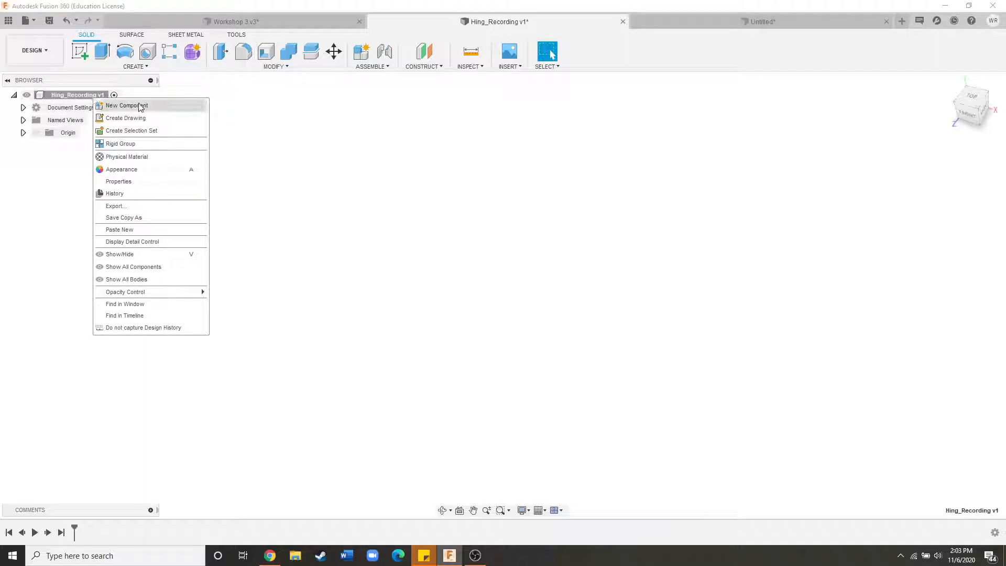
pyautogui.click(140, 110)
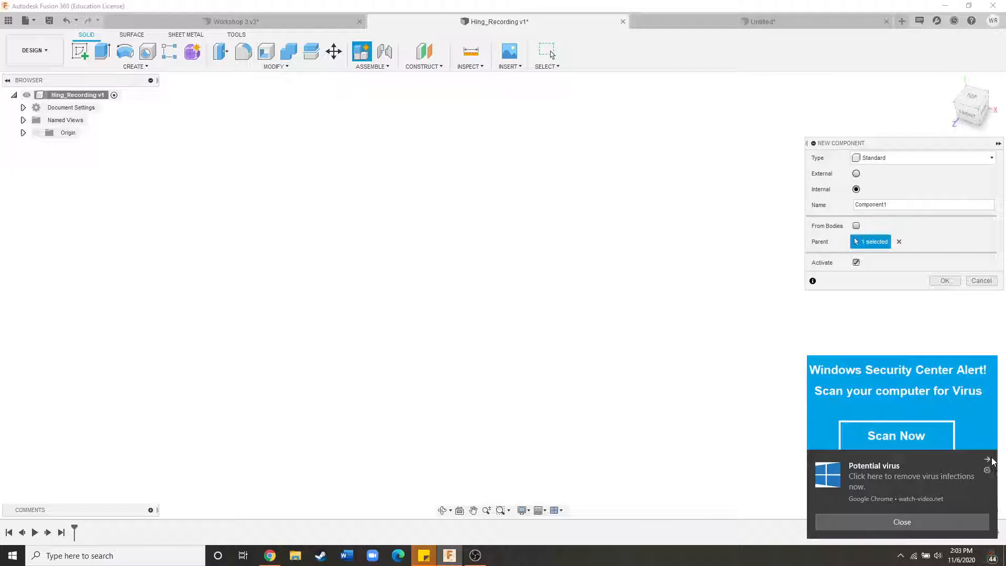
pyautogui.click(990, 460)
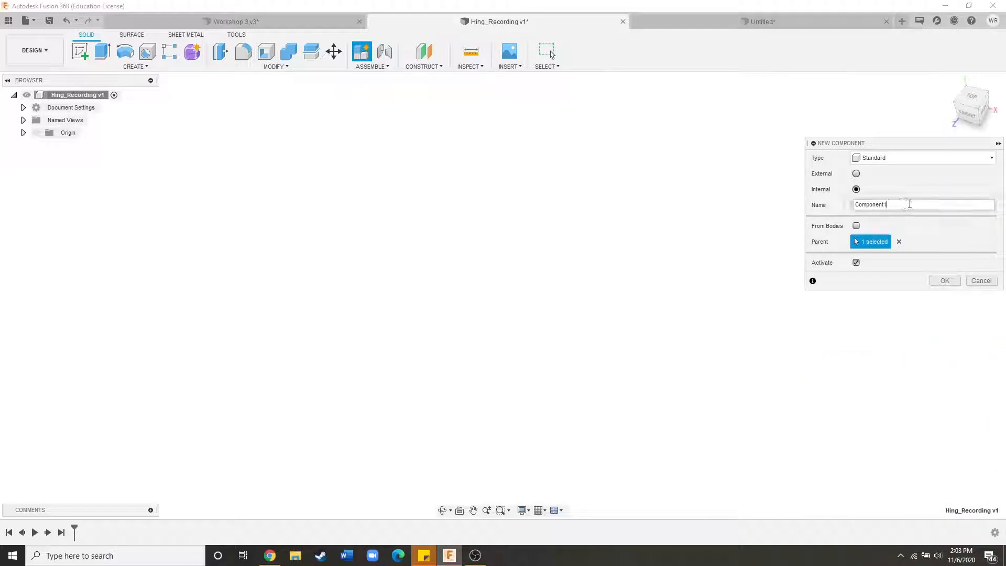
pyautogui.doubleClick(909, 204)
pyautogui.write('HingeAssembly')
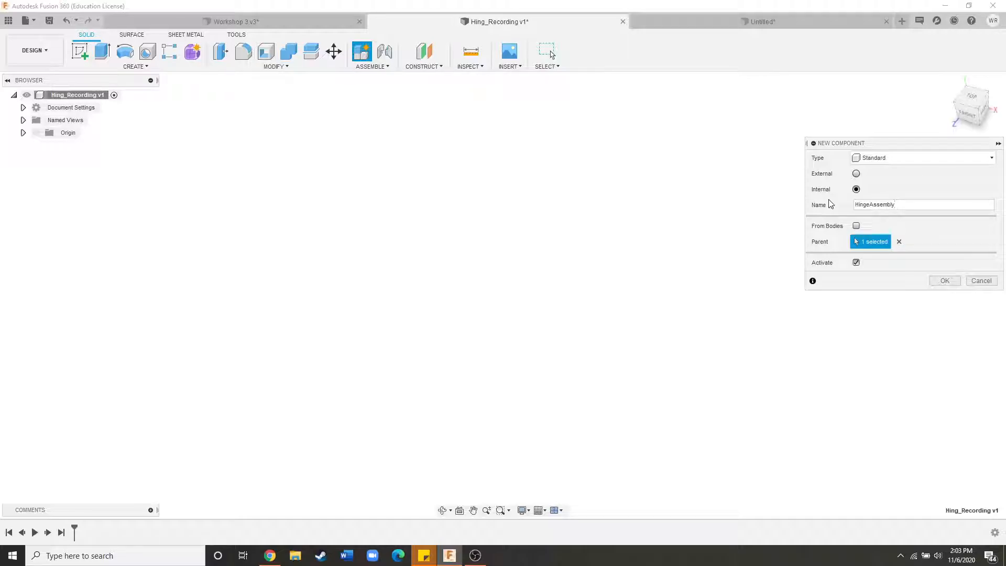
pyautogui.press('Return')
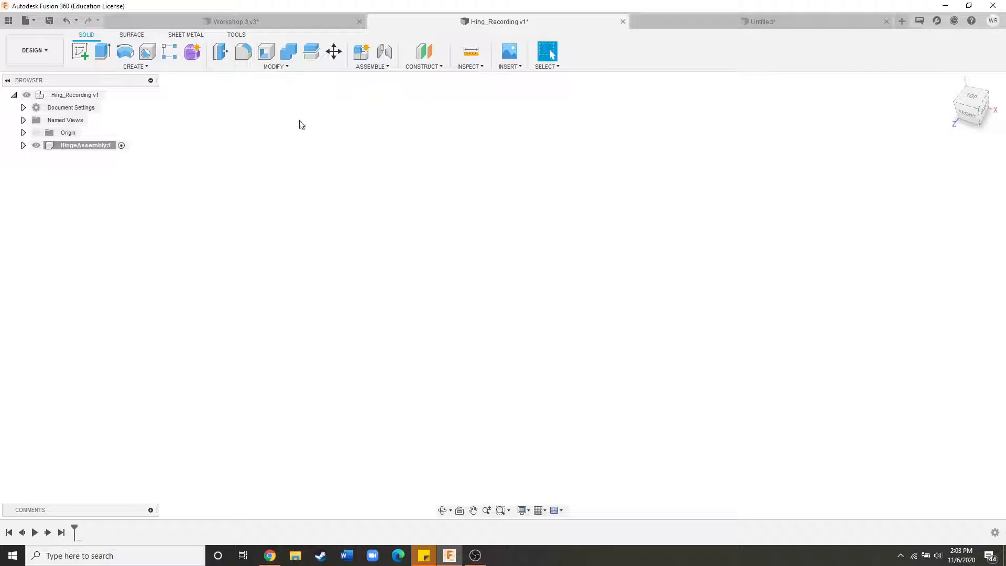
# Create a new component named Hinge1 inside HingeAssembly.
pyautogui.rightClick(102, 146)
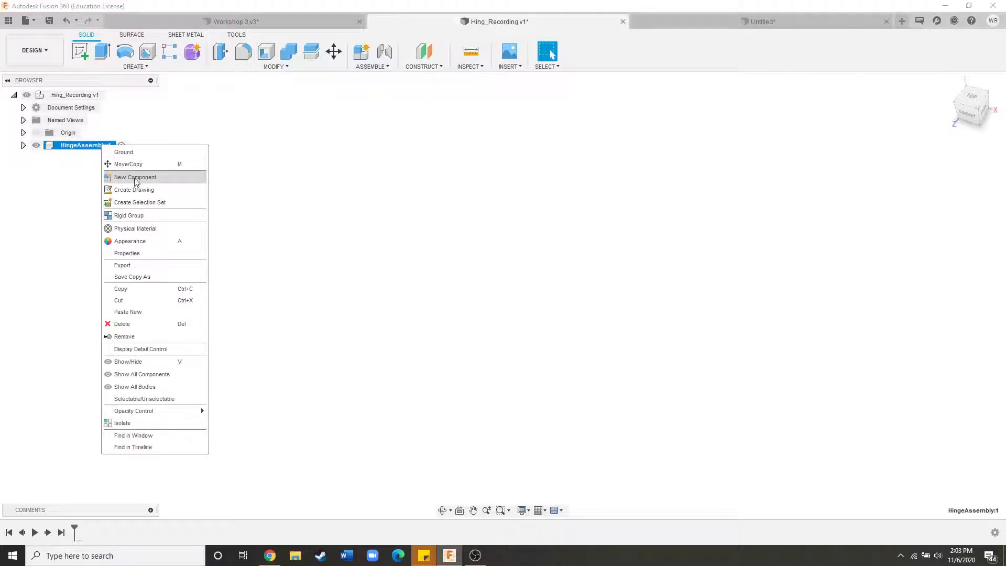
pyautogui.click(137, 179)
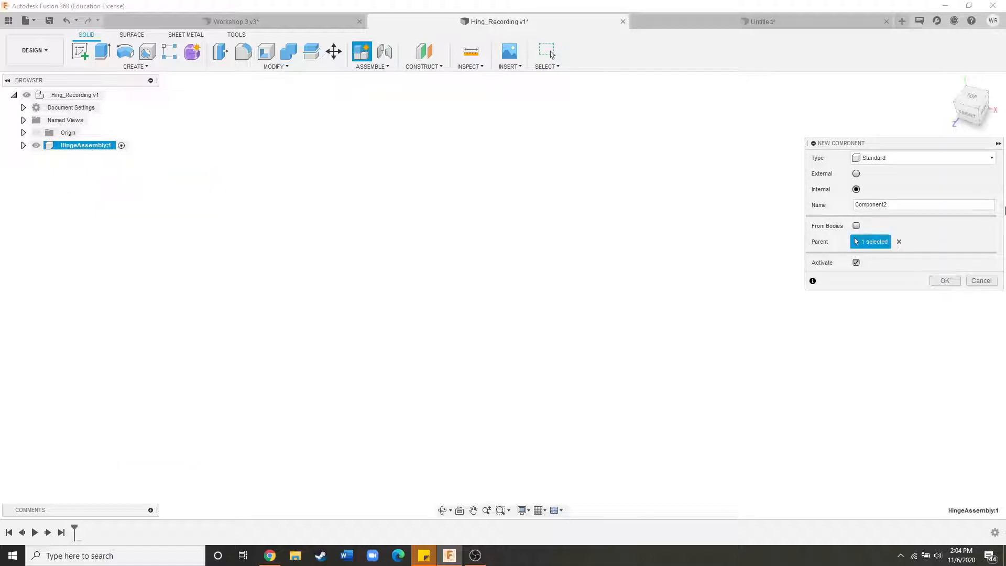
pyautogui.moveTo(907, 205); pyautogui.dragTo(829, 208)
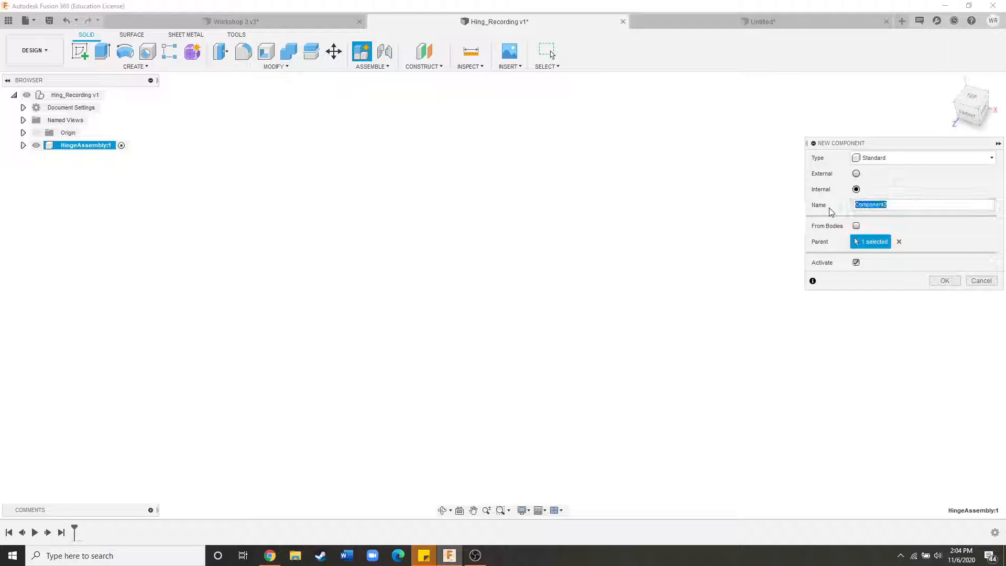
pyautogui.write('Hinge1')
pyautogui.press('Return')
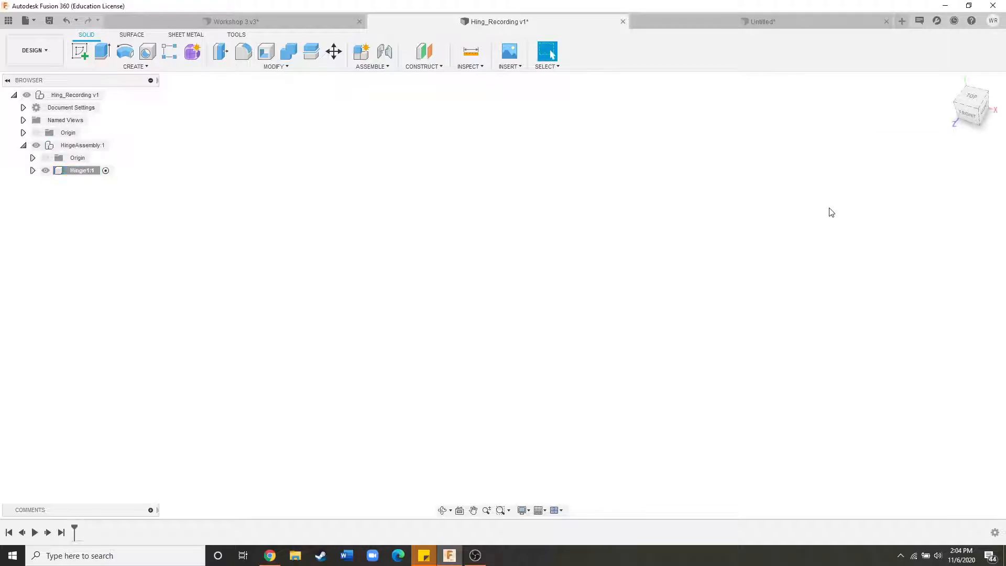
# Reactivate HingeAssembly and create a second sub-component in it named Hinge2.
pyautogui.doubleClick(111, 151)
pyautogui.rightClick(103, 150)
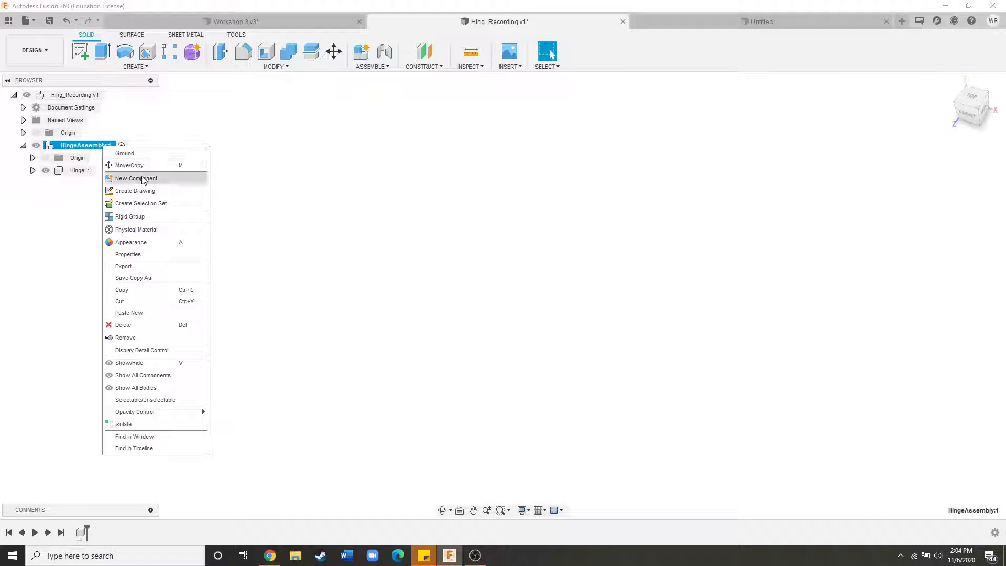
pyautogui.click(137, 178)
pyautogui.moveTo(918, 206); pyautogui.dragTo(816, 204)
pyautogui.write('Hinge2')
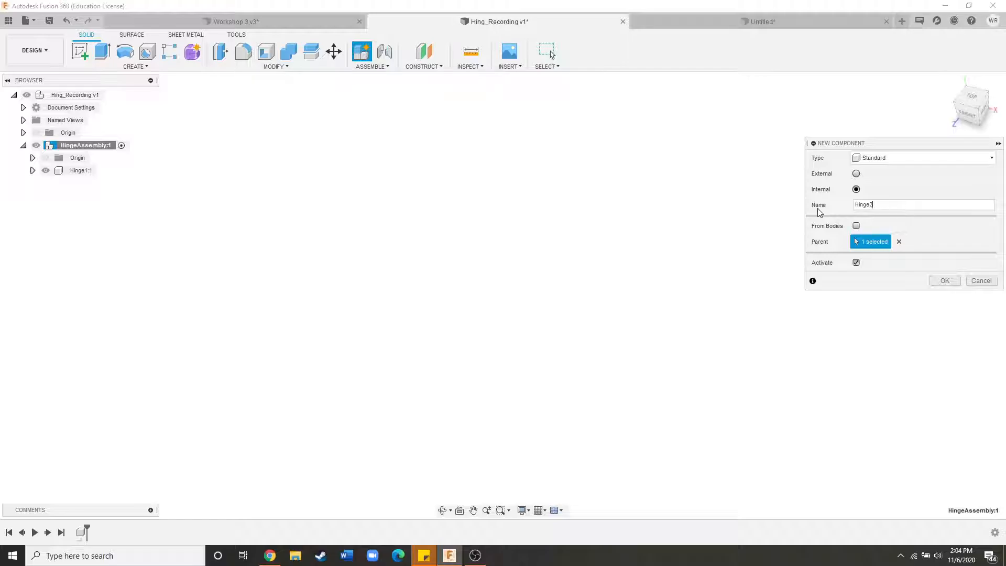
pyautogui.press('Return')
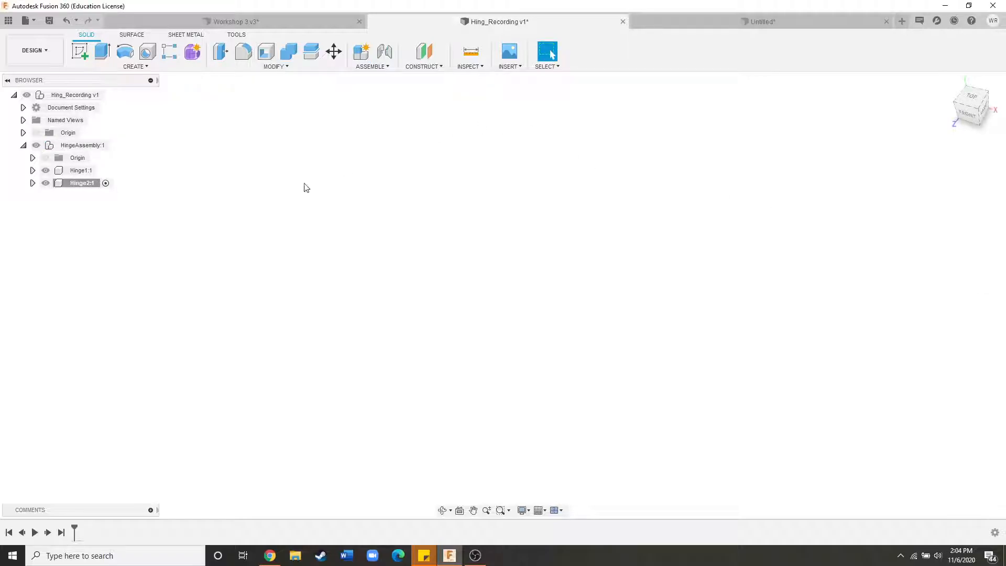
# Reactivate HingeAssembly and add a sub-component named Pin.
pyautogui.click(108, 149)
pyautogui.click(116, 146)
pyautogui.rightClick(105, 148)
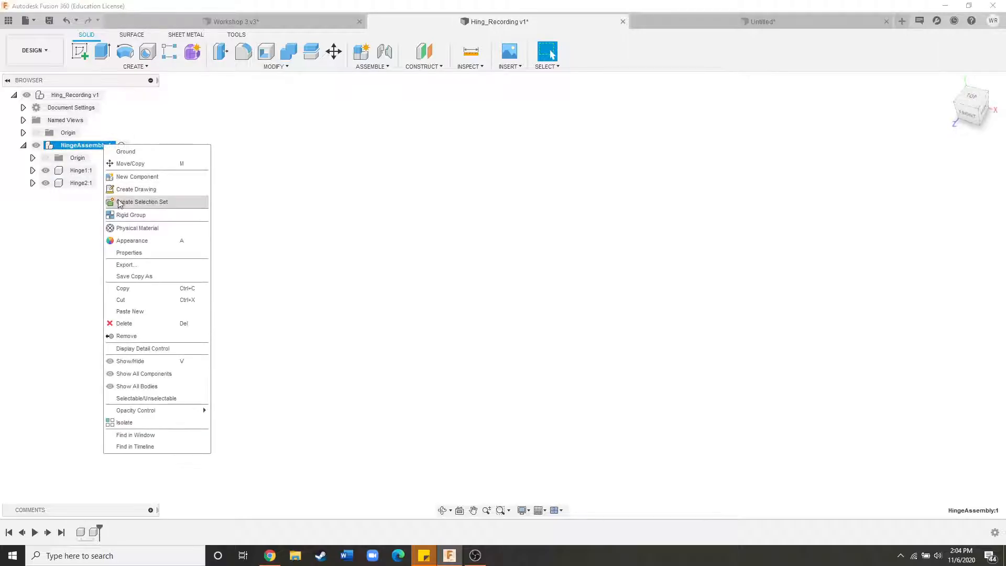
pyautogui.click(129, 176)
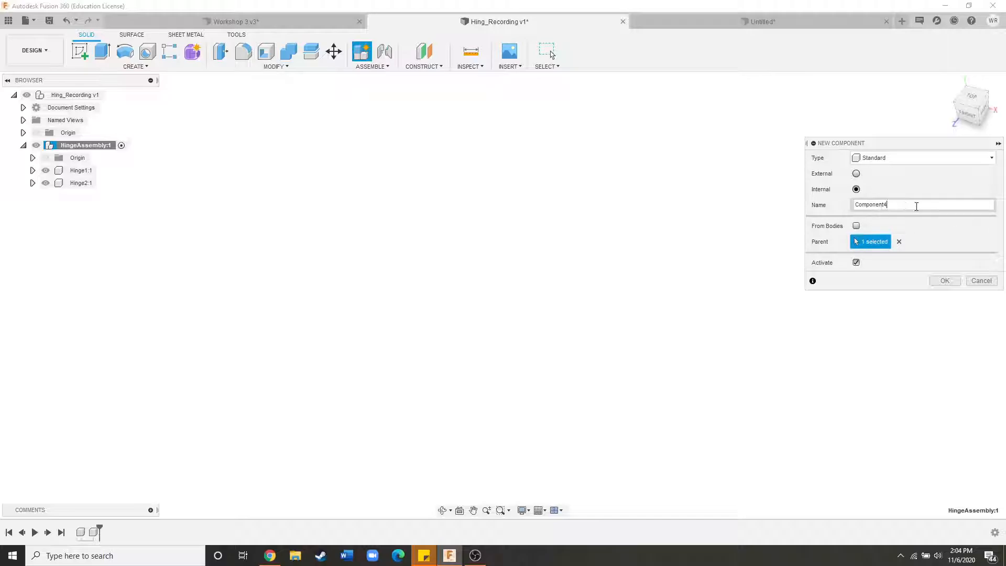
pyautogui.doubleClick(916, 207)
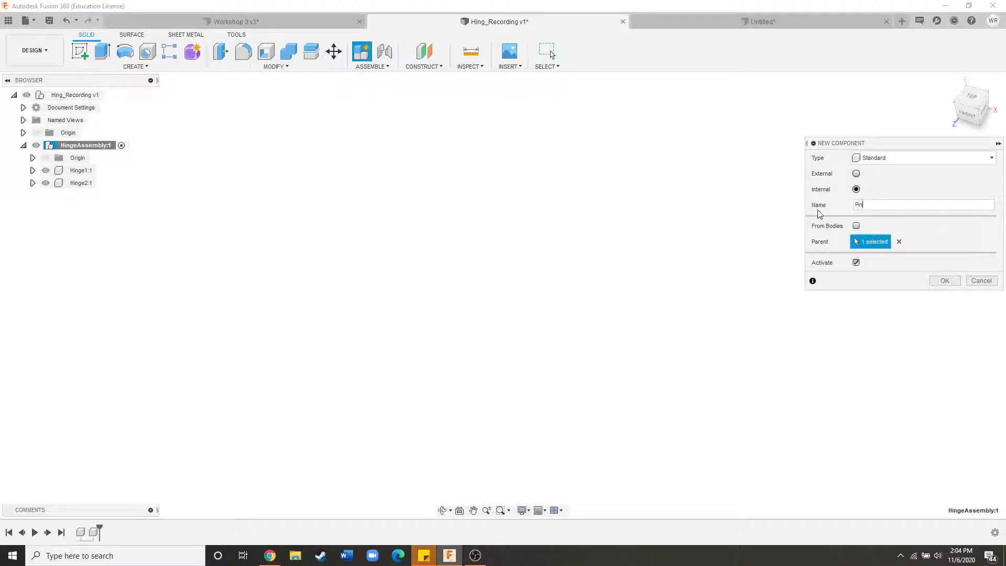
pyautogui.click(943, 281)
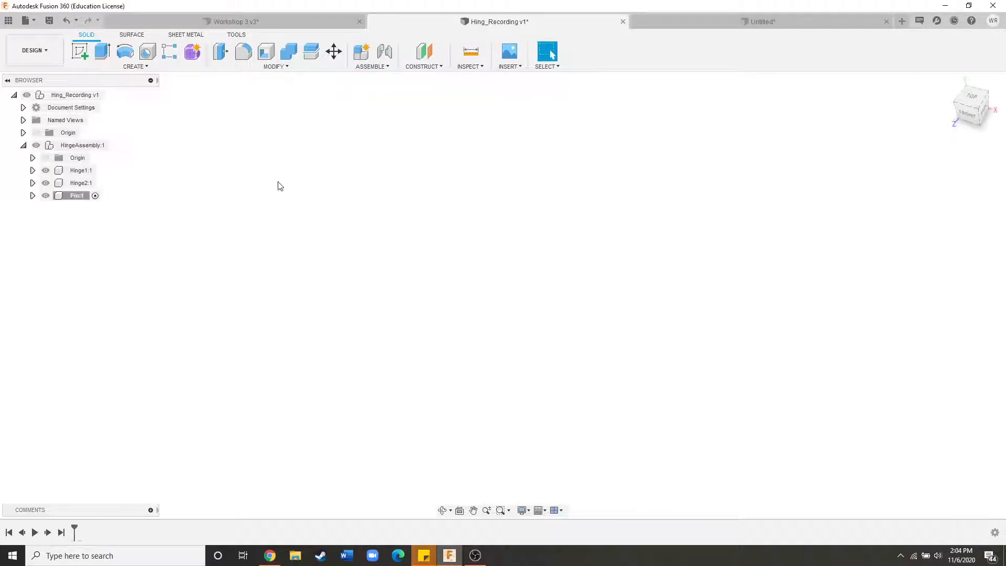
# Reactivate HingeAssembly and add a sub-component named Bolts.
pyautogui.click(103, 147)
pyautogui.rightClick(108, 147)
pyautogui.click(146, 179)
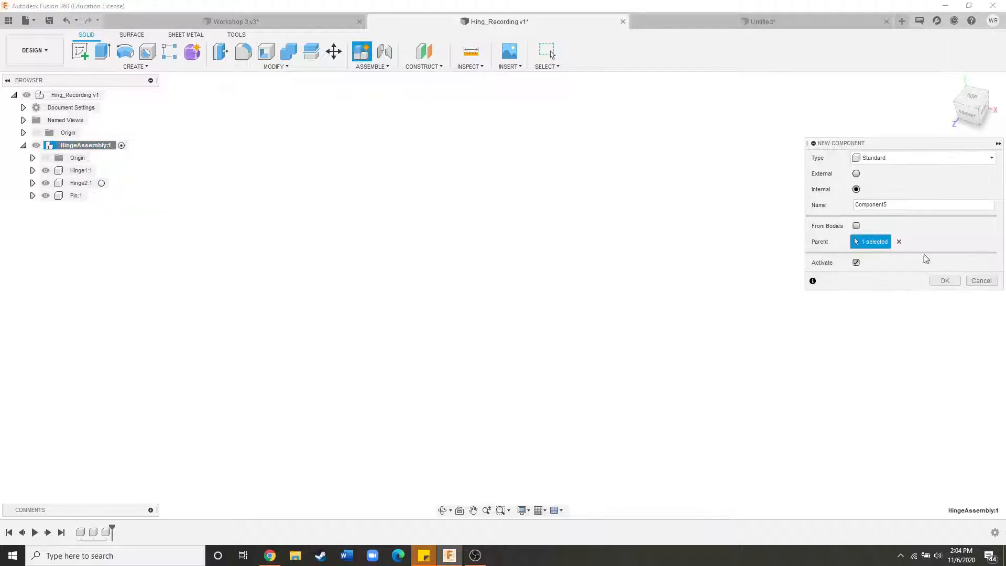
pyautogui.moveTo(905, 204); pyautogui.dragTo(841, 207)
pyautogui.click(944, 281)
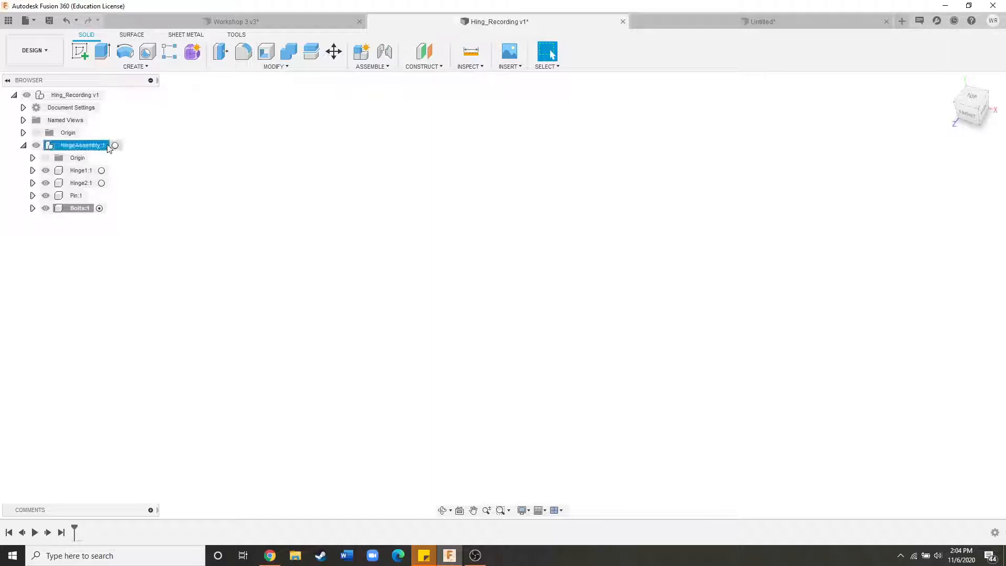
# Activate the Hinge1 component, then check the corresponding hinge leaf in the Workshop 3 document and return to Hing_Recording.
pyautogui.click(103, 171)
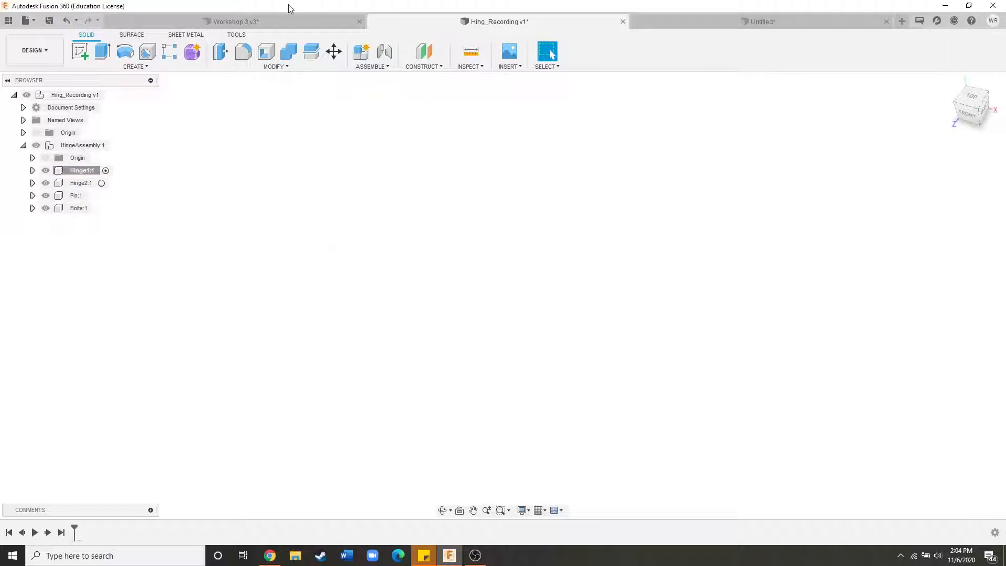
pyautogui.click(291, 21)
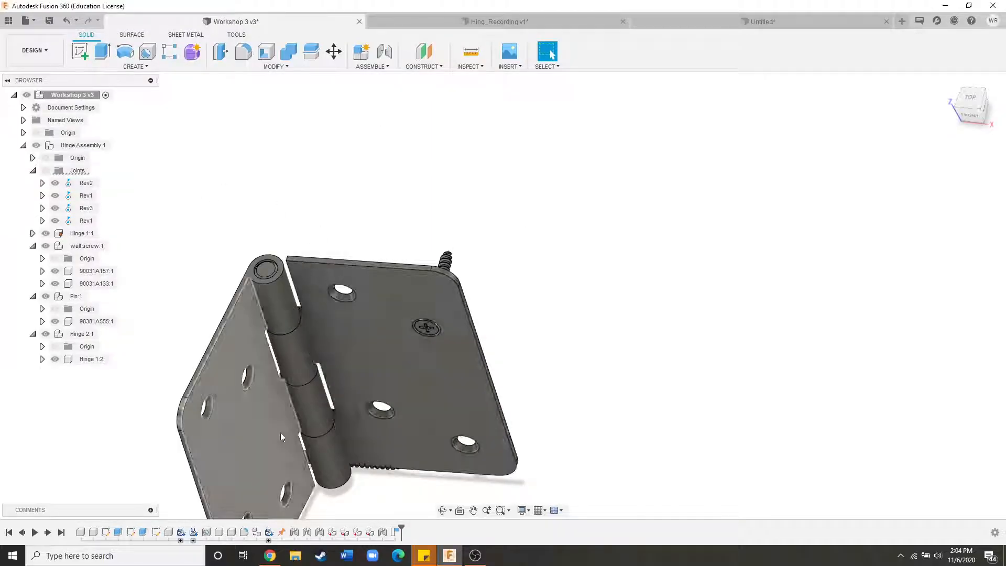
pyautogui.click(372, 362)
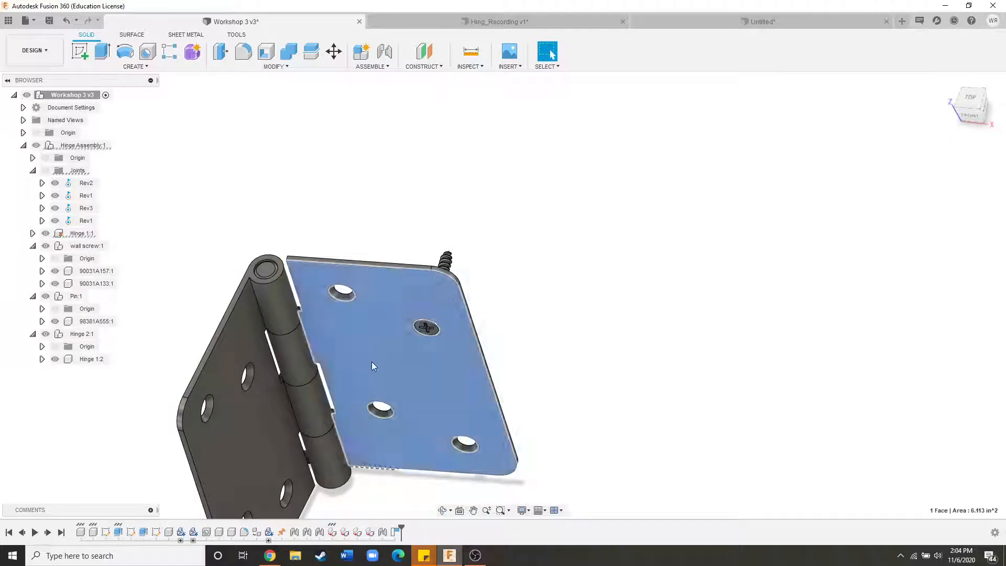
pyautogui.click(448, 23)
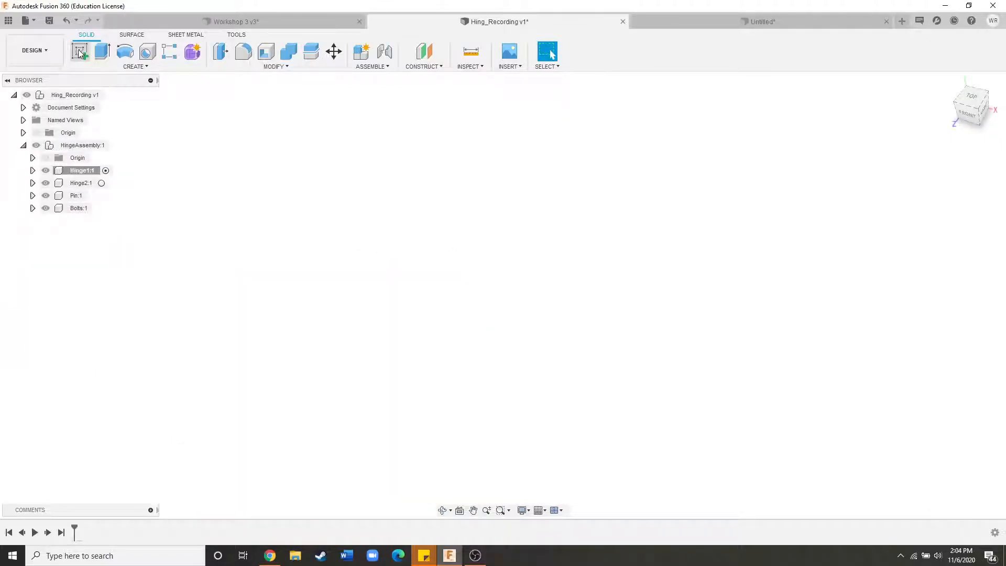
# Start a sketch in Hinge1 on the horizontal XZ plane and draw a center-diameter circle at the origin.
pyautogui.click(78, 51)
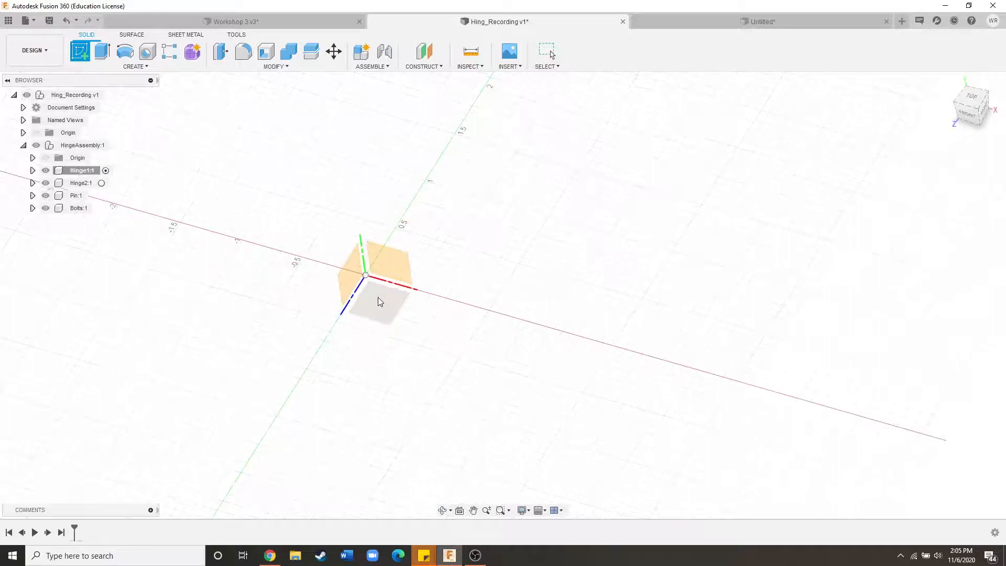
pyautogui.click(380, 301)
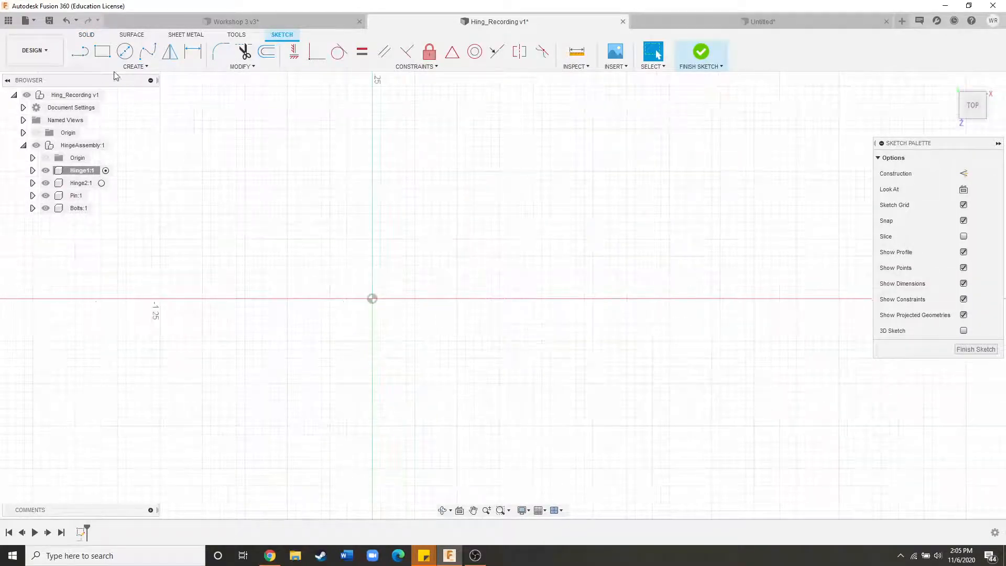
pyautogui.click(125, 51)
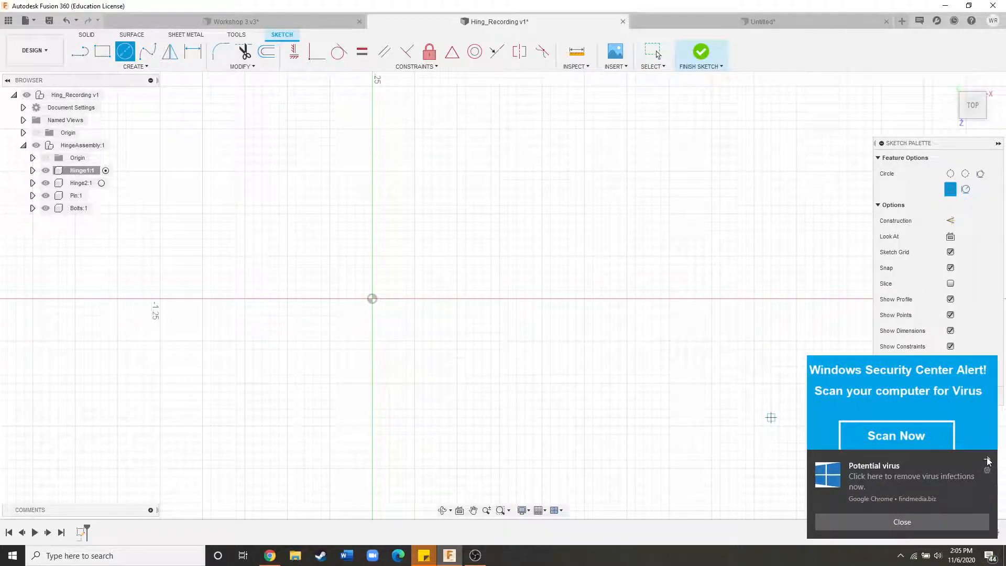
pyautogui.click(988, 460)
pyautogui.scroll(-2, 194, 313)
pyautogui.scroll(4, 443, 328)
pyautogui.click(267, 283)
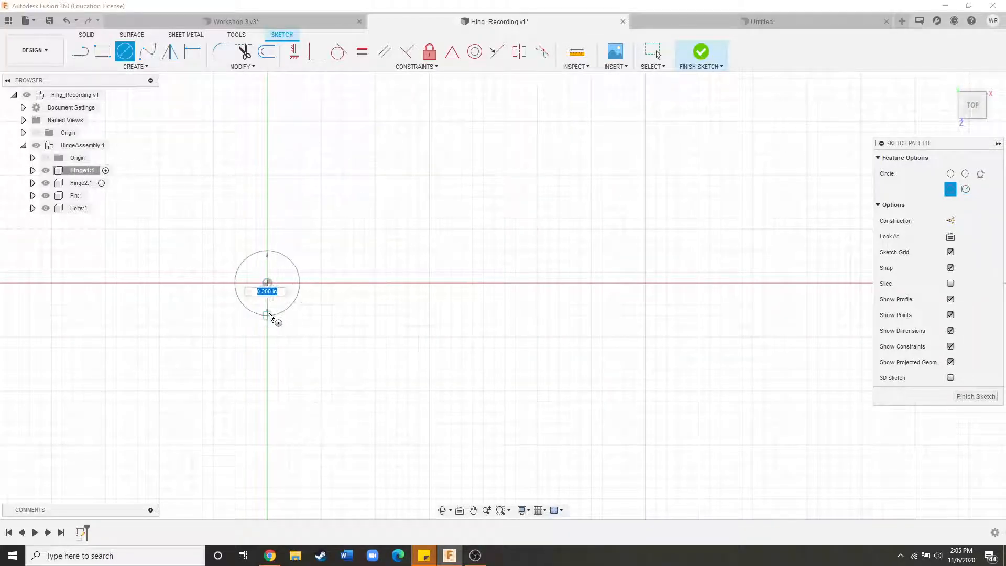
pyautogui.click(294, 325)
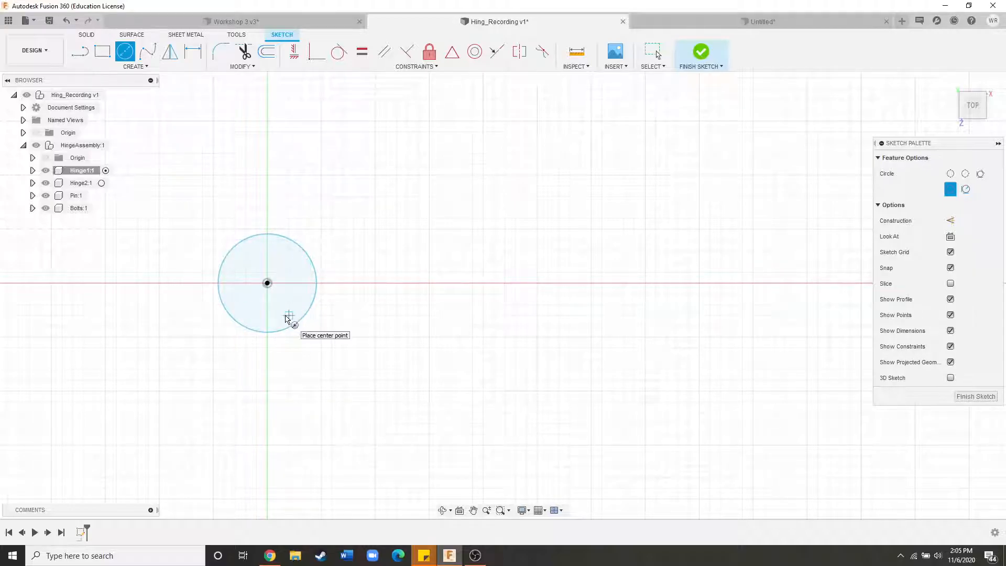
# Draw an open three-line outline for the hinge leaf, starting above the circle, about 2.2 in long, and returning below it.
pyautogui.press('l')
pyautogui.click(268, 186)
pyautogui.click(742, 207)
pyautogui.click(726, 343)
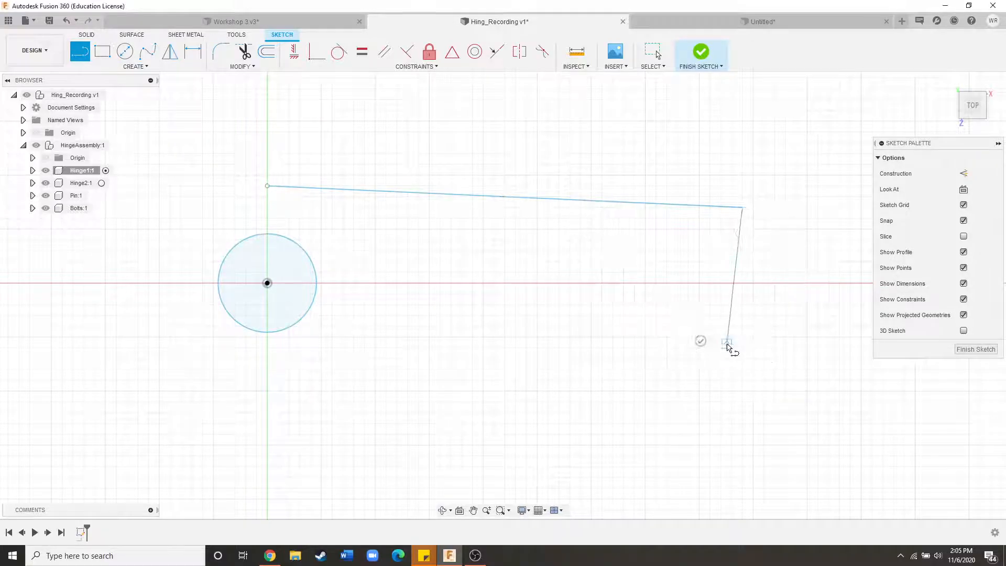
pyautogui.click(289, 358)
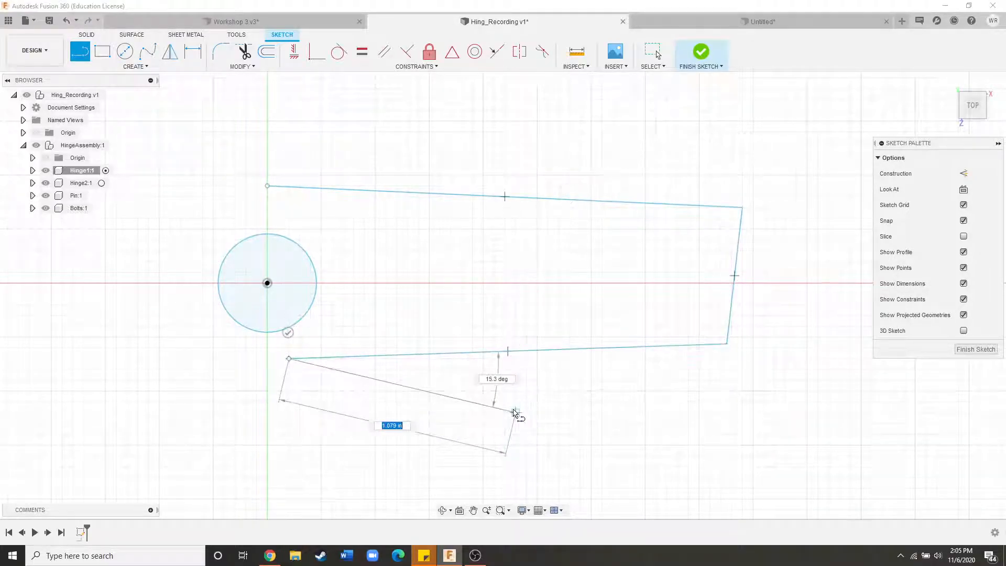
pyautogui.press('Escape')
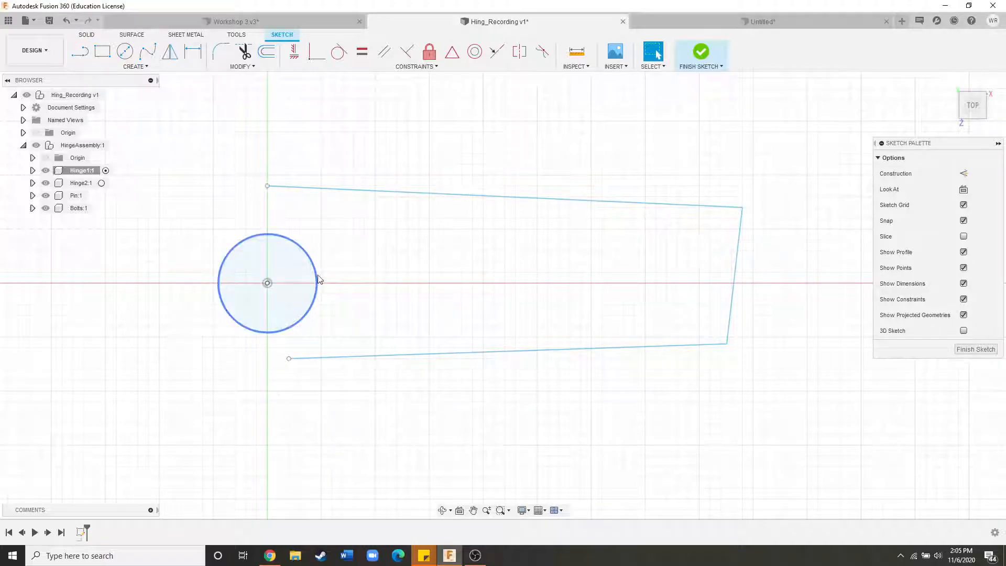
# Enlarge the circle slightly and shift the outline's upper line a little downward.
pyautogui.moveTo(317, 279); pyautogui.dragTo(329, 282)
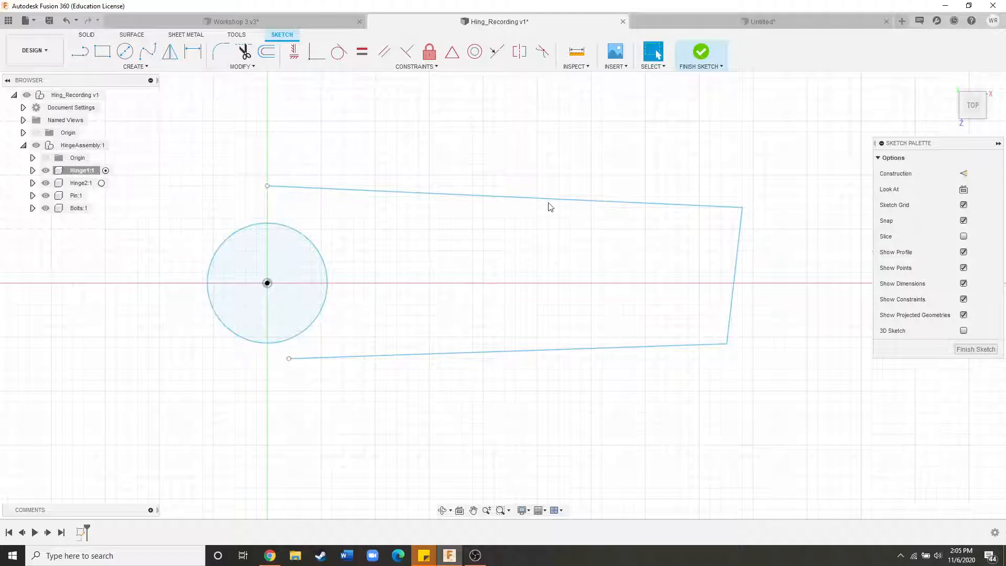
pyautogui.moveTo(550, 205); pyautogui.dragTo(545, 210)
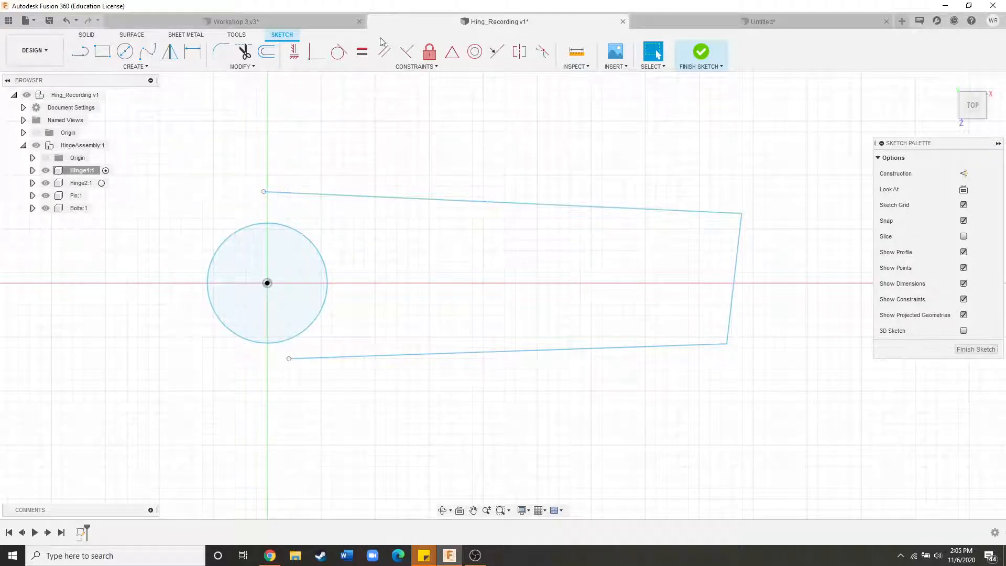
# Apply perpendicular constraints between the short end line and both long lines of the leaf outline.
pyautogui.click(407, 52)
pyautogui.click(732, 213)
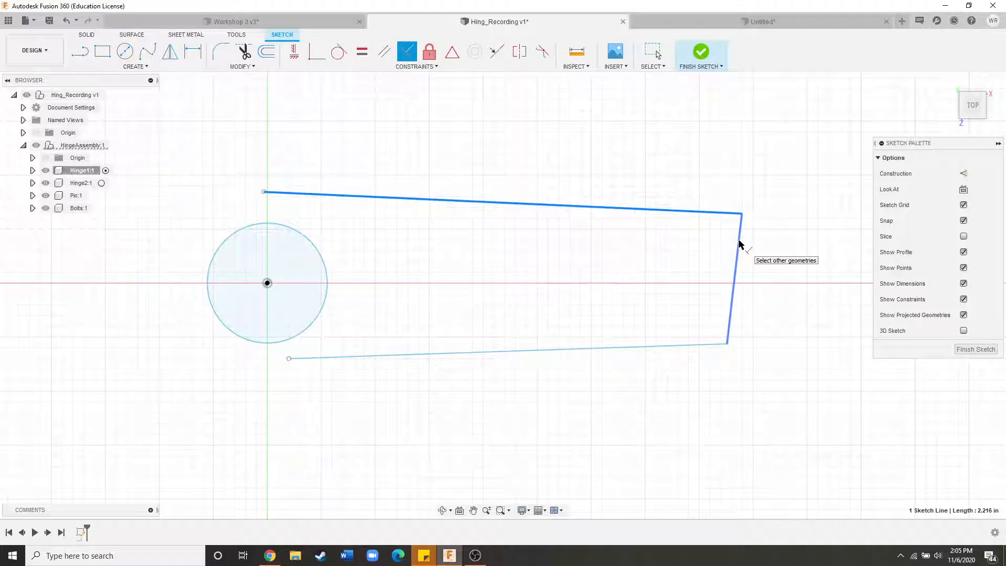
pyautogui.click(739, 245)
pyautogui.click(723, 344)
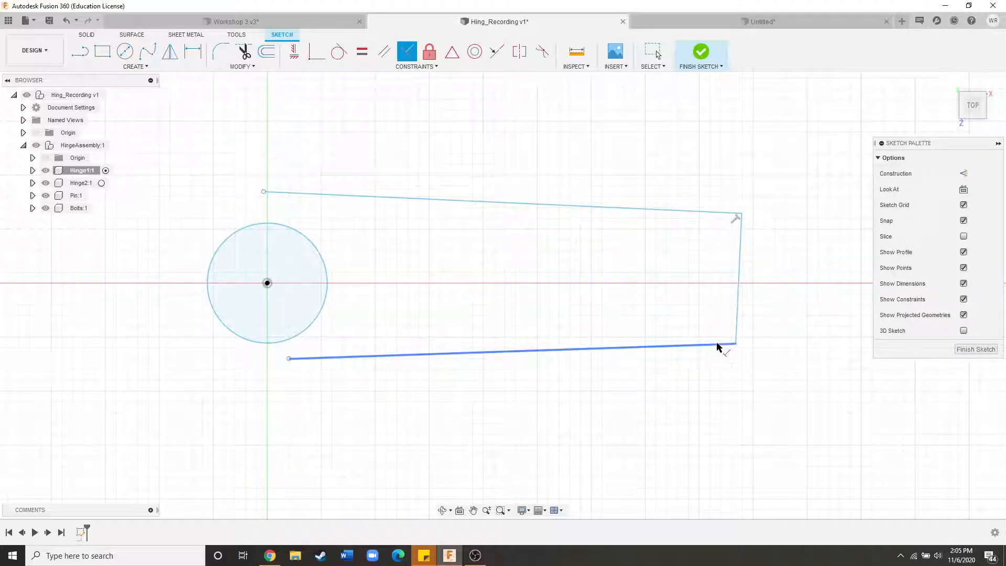
pyautogui.click(738, 336)
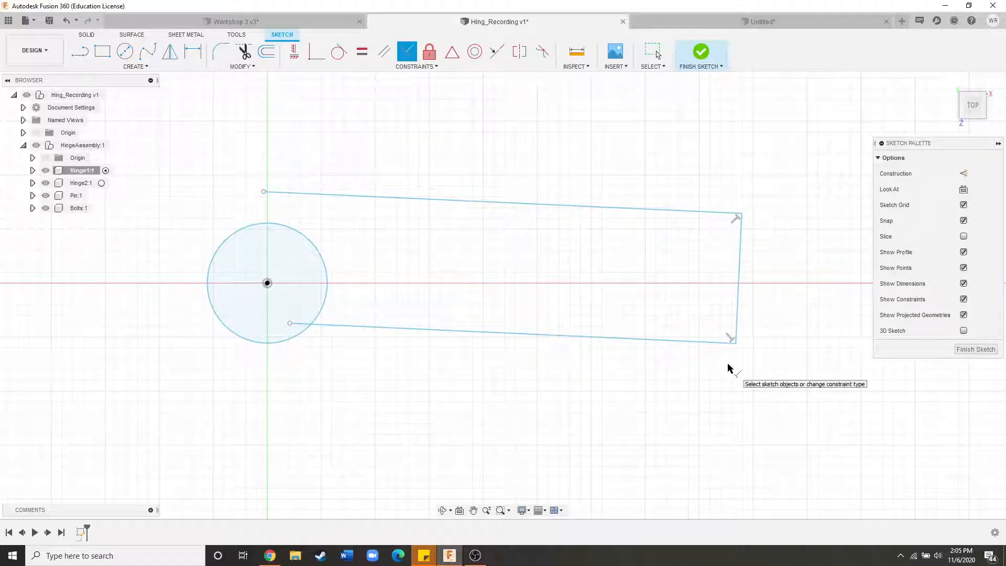
# Apply a horizontal constraint to the upper long line of the leaf outline.
pyautogui.press('Escape')
pyautogui.click(294, 51)
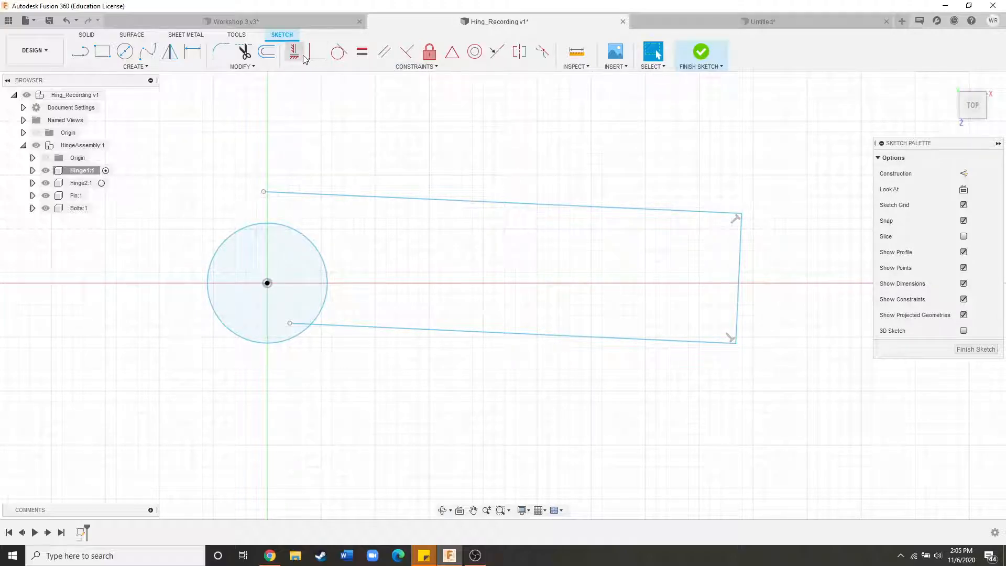
pyautogui.click(463, 203)
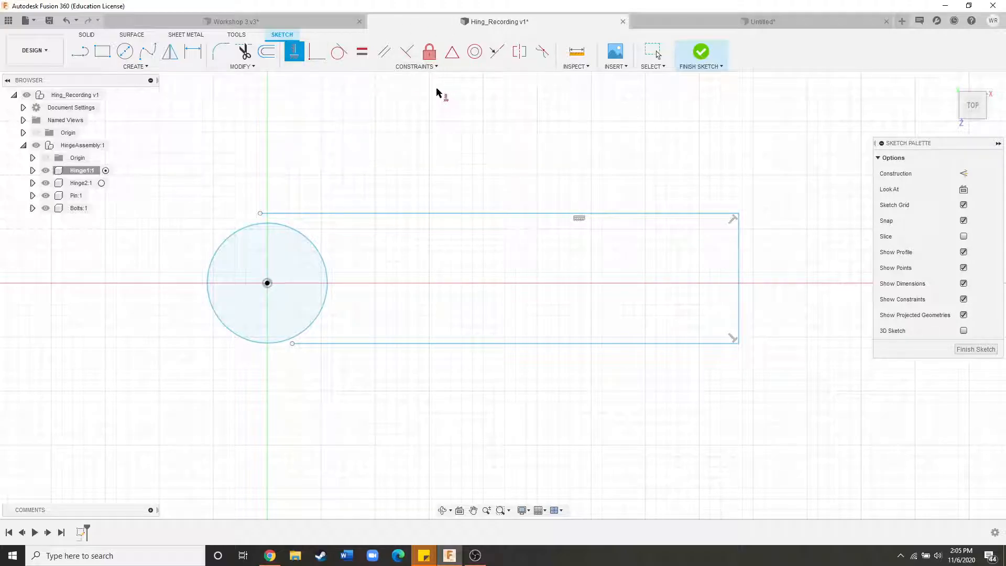
pyautogui.press('Escape')
# Move the leaf's upper line slightly up, its lower line down below the circle, and its end line slightly outward.
pyautogui.moveTo(483, 215)
pyautogui.mouseDown()
pyautogui.moveTo(487, 184)
pyautogui.moveTo(489, 234)
pyautogui.moveTo(489, 209)
pyautogui.mouseUp()
pyautogui.moveTo(572, 346); pyautogui.dragTo(576, 368)
pyautogui.moveTo(739, 291)
pyautogui.mouseDown()
pyautogui.moveTo(754, 288)
pyautogui.moveTo(746, 289)
pyautogui.mouseUp()
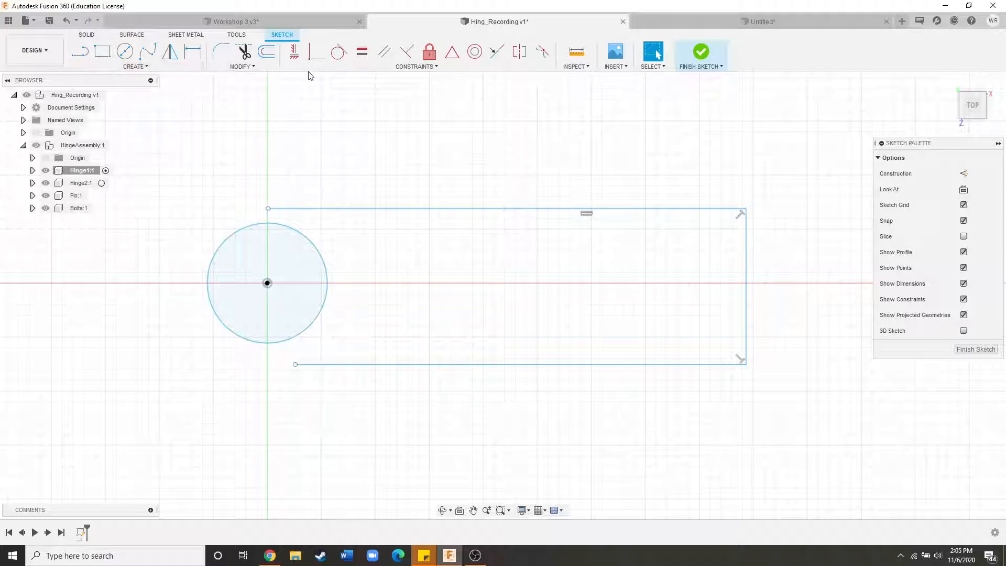
# Draw a 3-point arc around the outer side of the circle, joining the open ends of the leaf's two long lines.
pyautogui.click(103, 67)
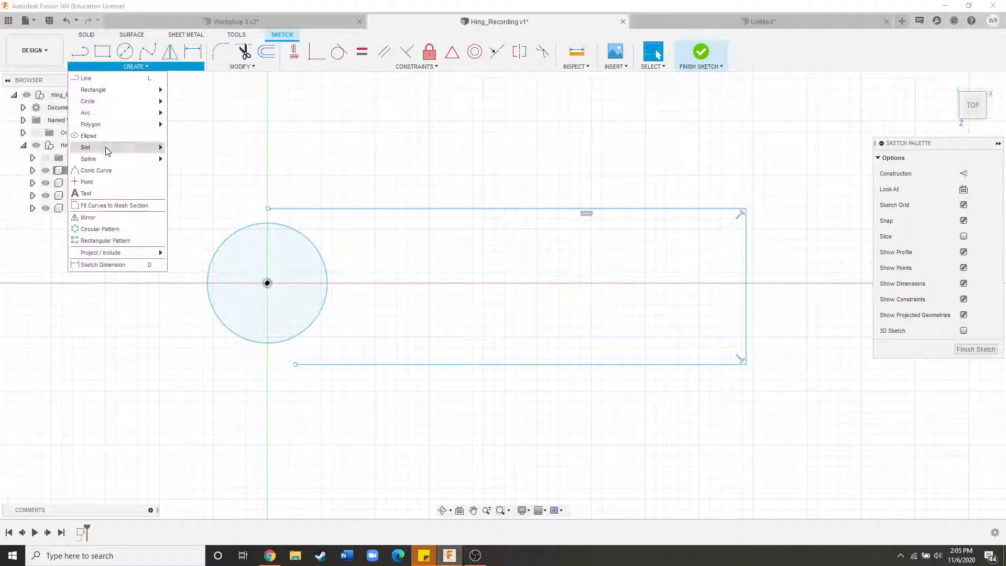
pyautogui.moveTo(110, 116)
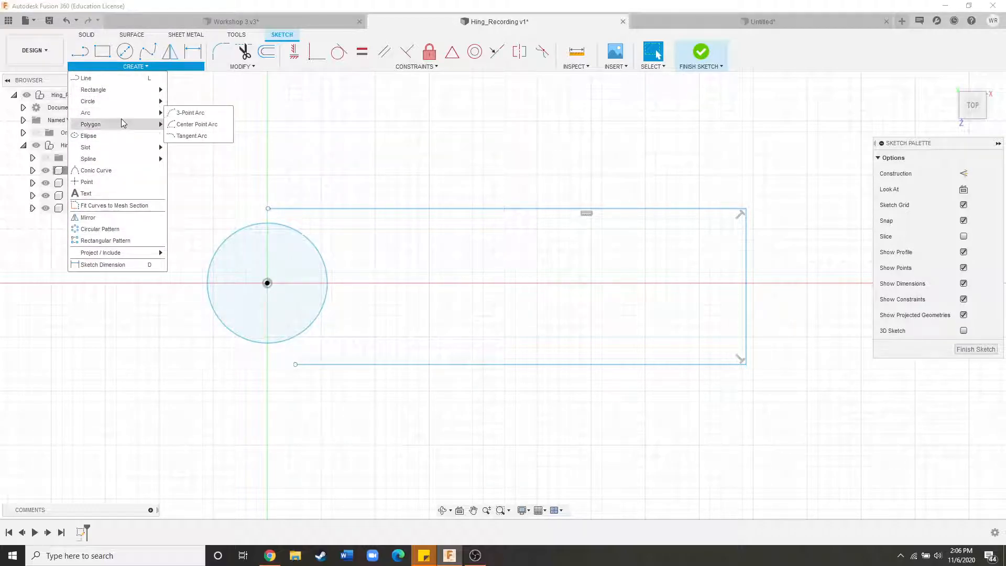
pyautogui.click(179, 117)
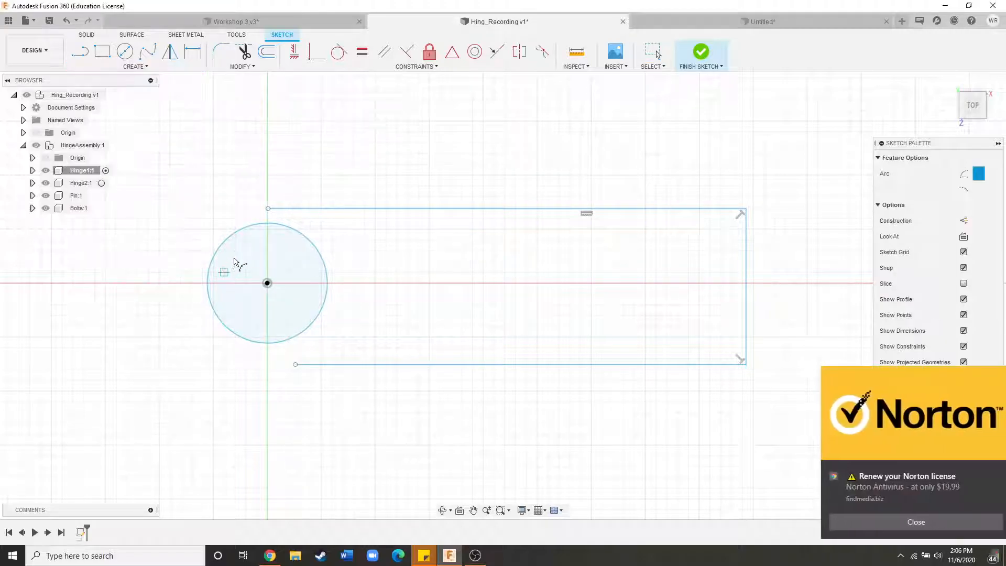
pyautogui.click(992, 470)
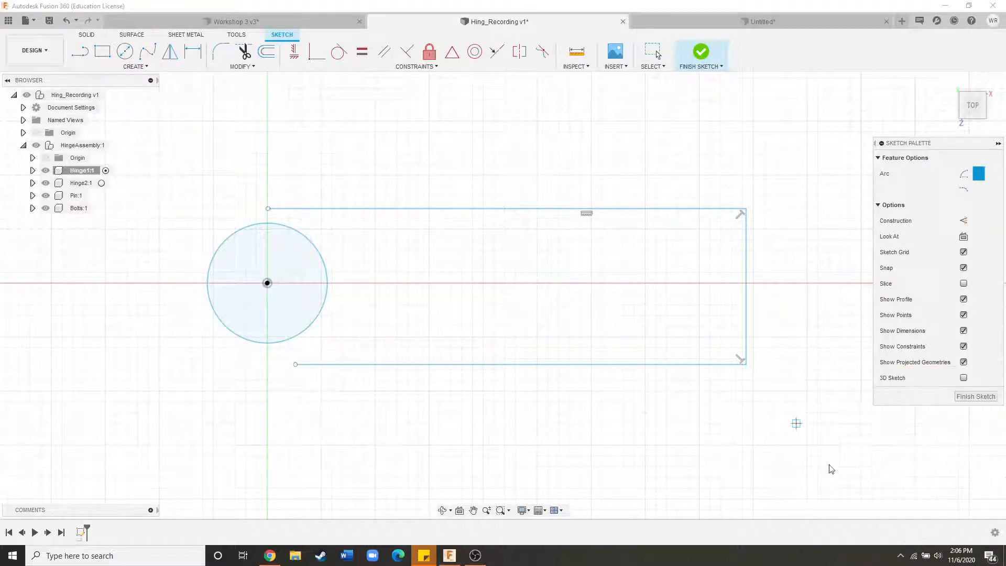
pyautogui.click(296, 367)
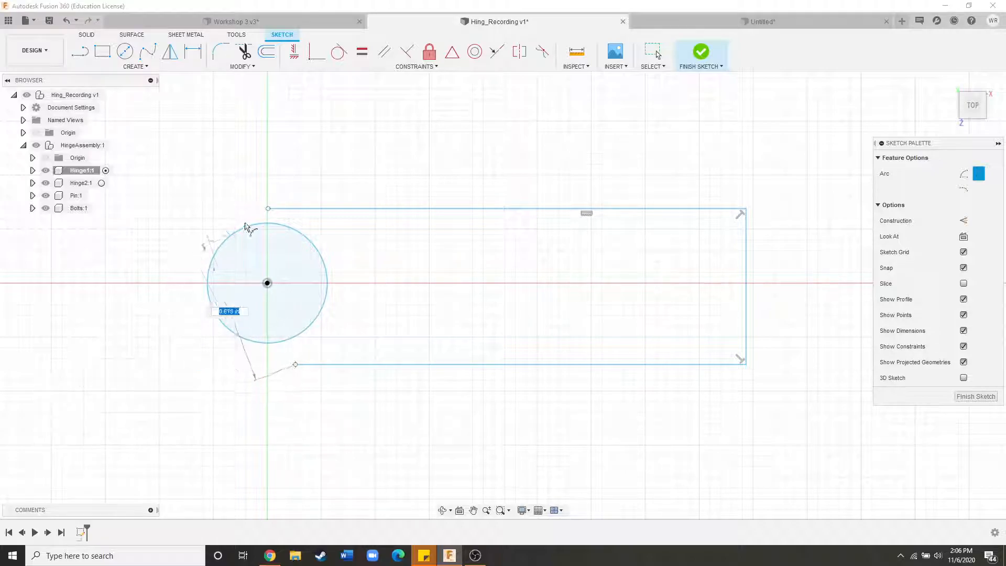
pyautogui.click(269, 210)
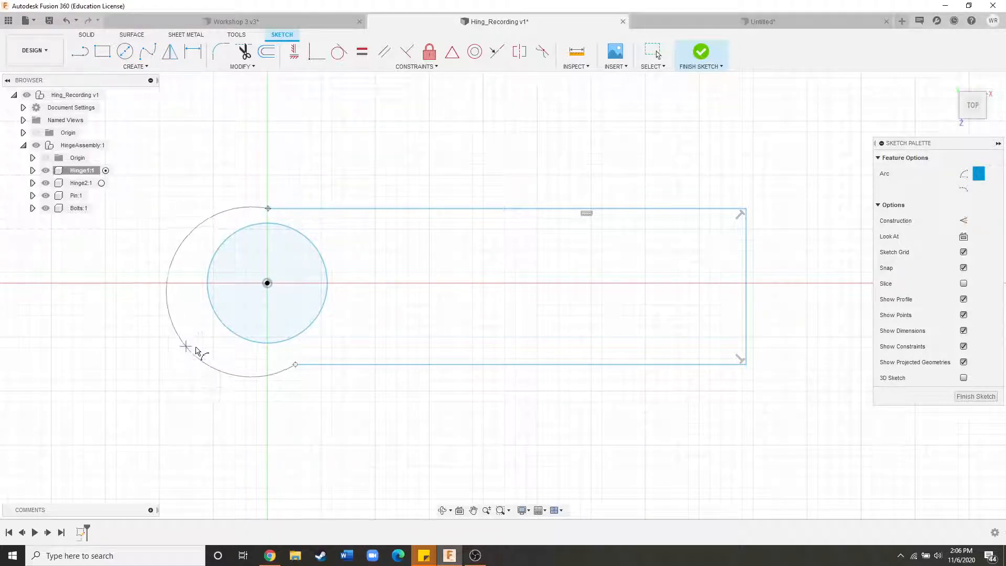
pyautogui.click(194, 361)
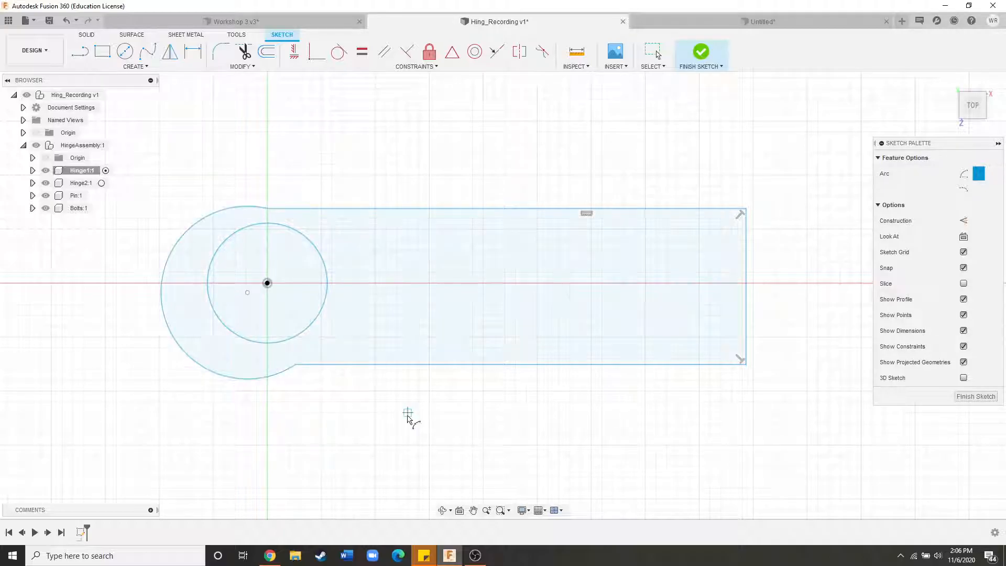
pyautogui.press('Escape')
# Raise the arc's lower endpoint to the horizontal axis beyond the circle, shrink the arc, and move its center near the origin.
pyautogui.moveTo(295, 364); pyautogui.dragTo(364, 283)
pyautogui.click(472, 459)
pyautogui.scroll(-3, 253, 379)
pyautogui.scroll(3, 321, 328)
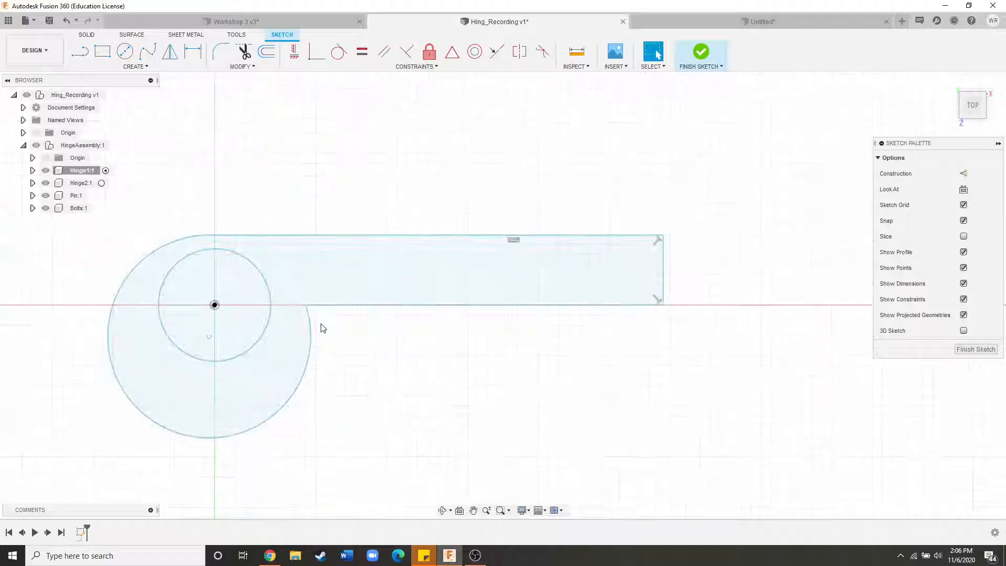
pyautogui.moveTo(243, 438)
pyautogui.mouseDown()
pyautogui.moveTo(238, 386)
pyautogui.moveTo(241, 398)
pyautogui.mouseUp()
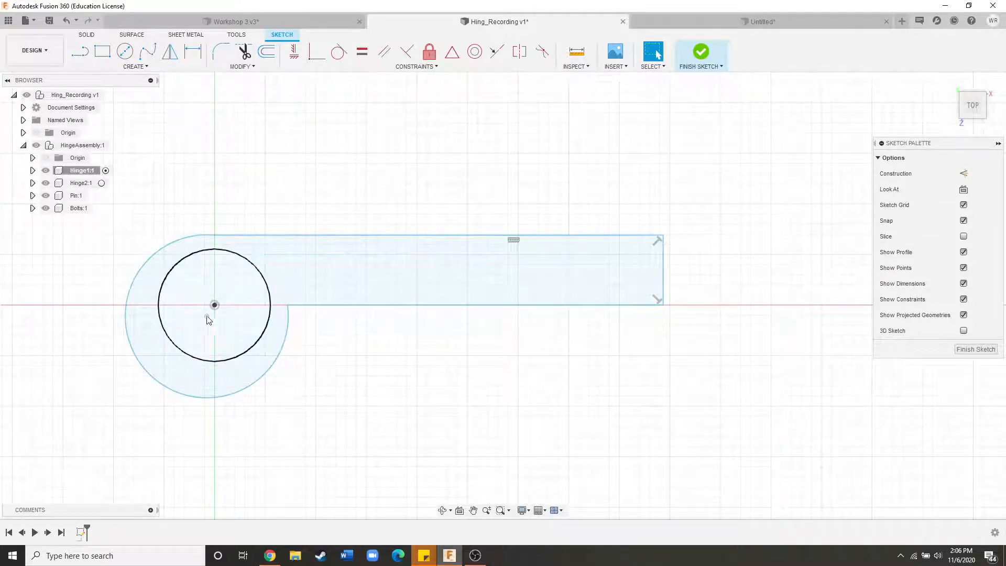
pyautogui.moveTo(207, 316); pyautogui.dragTo(204, 319)
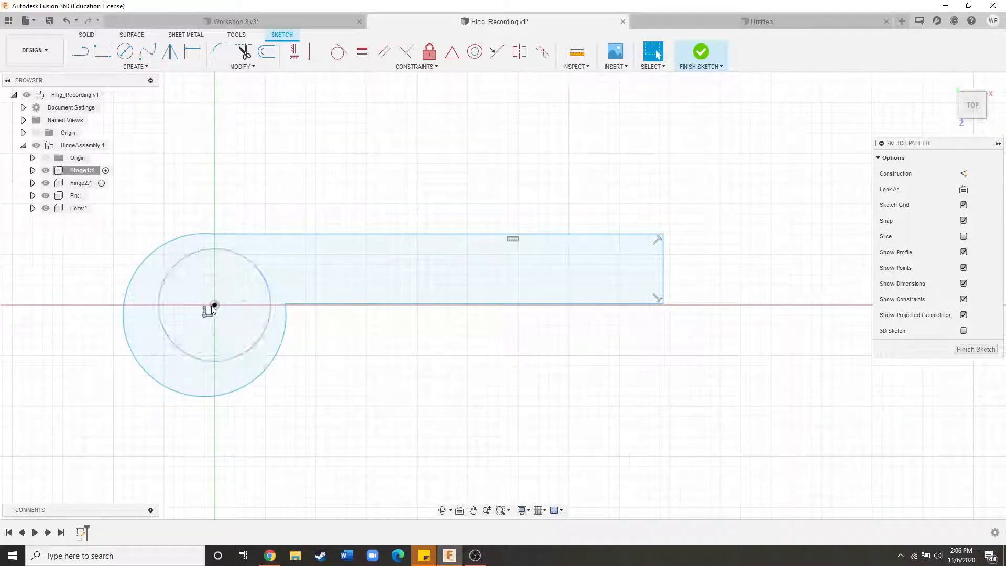
# Apply a coincident constraint between the outer arc's center point and the circle's center at the origin.
pyautogui.scroll(2, 216, 304)
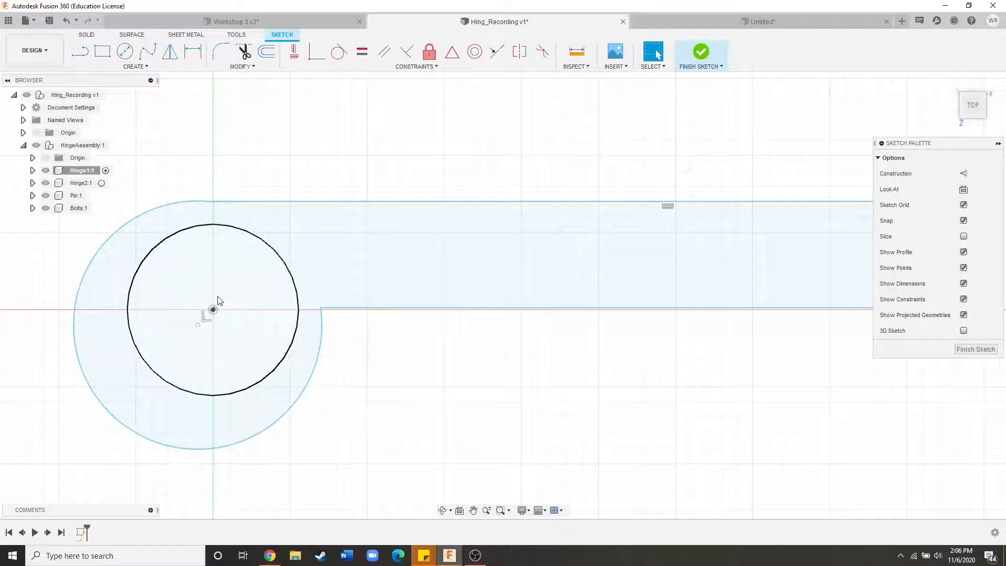
pyautogui.click(199, 325)
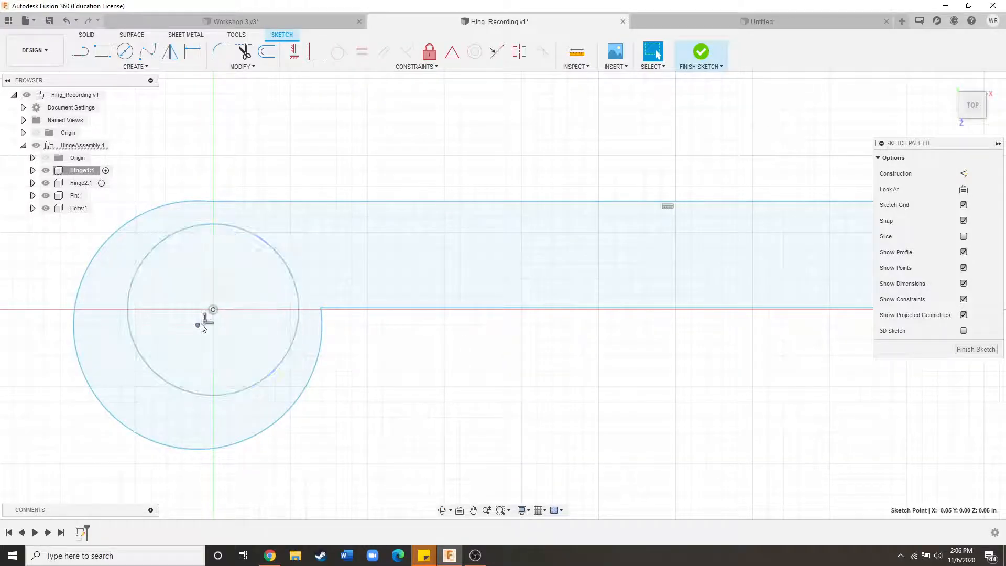
pyautogui.click(311, 89)
pyautogui.click(316, 53)
pyautogui.click(198, 326)
pyautogui.click(214, 311)
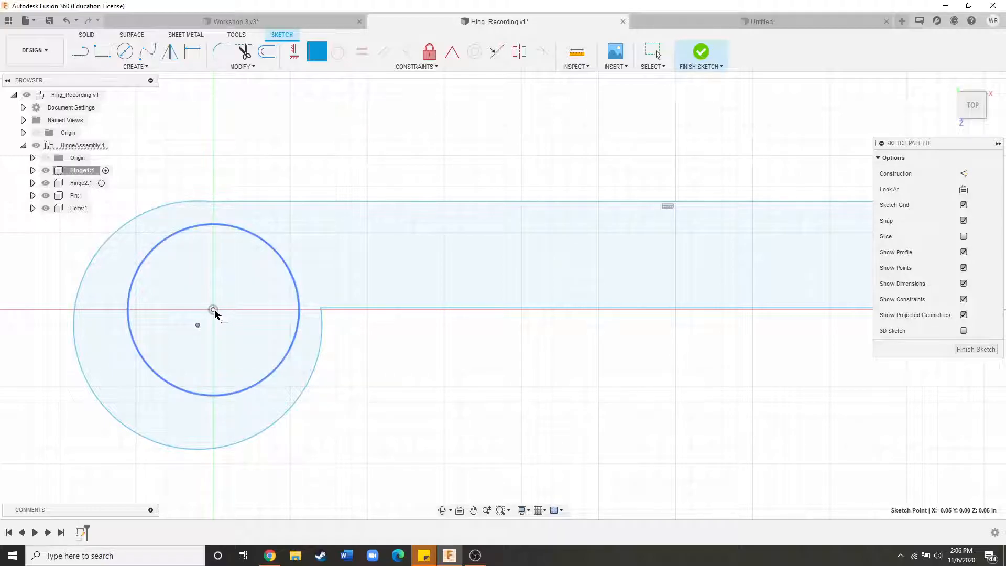
pyautogui.click(197, 325)
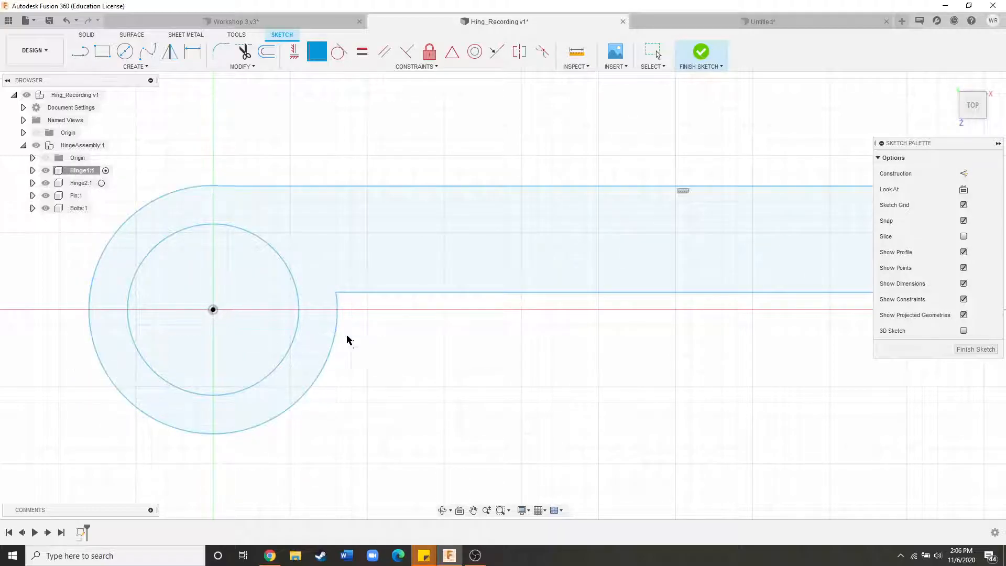
pyautogui.press('Escape')
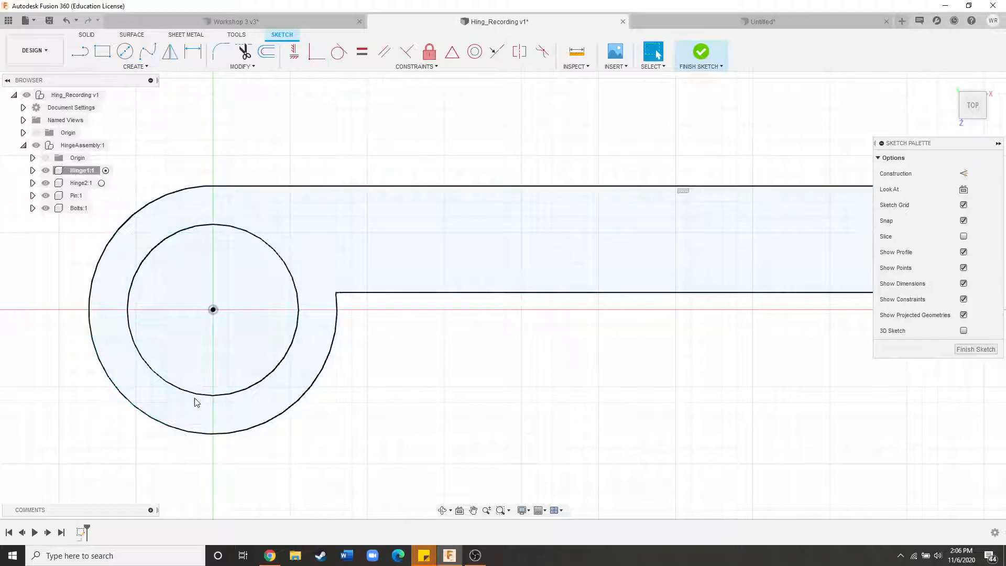
# Make the leaf's upper line tangent to the outer arc and its lower line tangent to the inner circle.
pyautogui.scroll(-2, 202, 449)
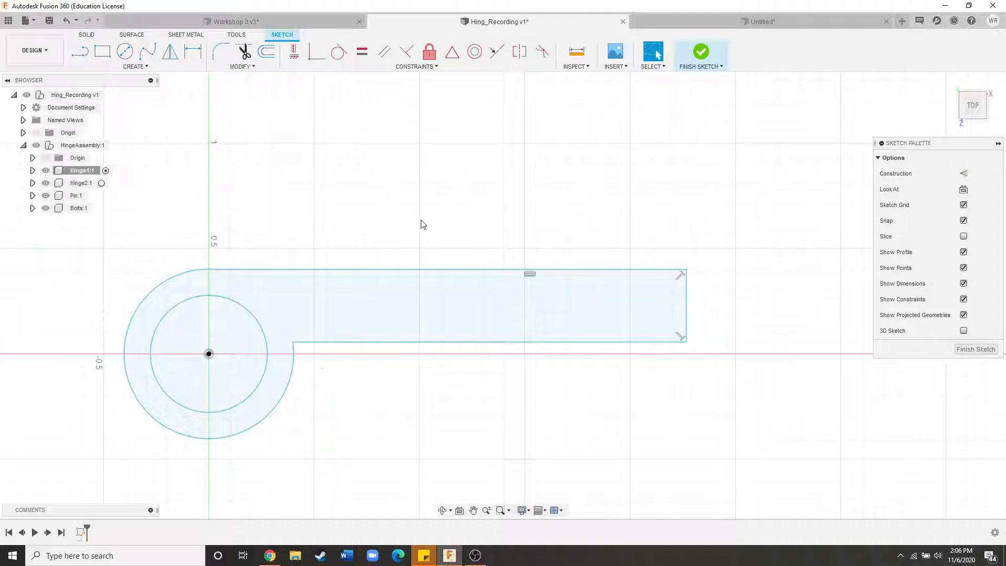
pyautogui.click(339, 53)
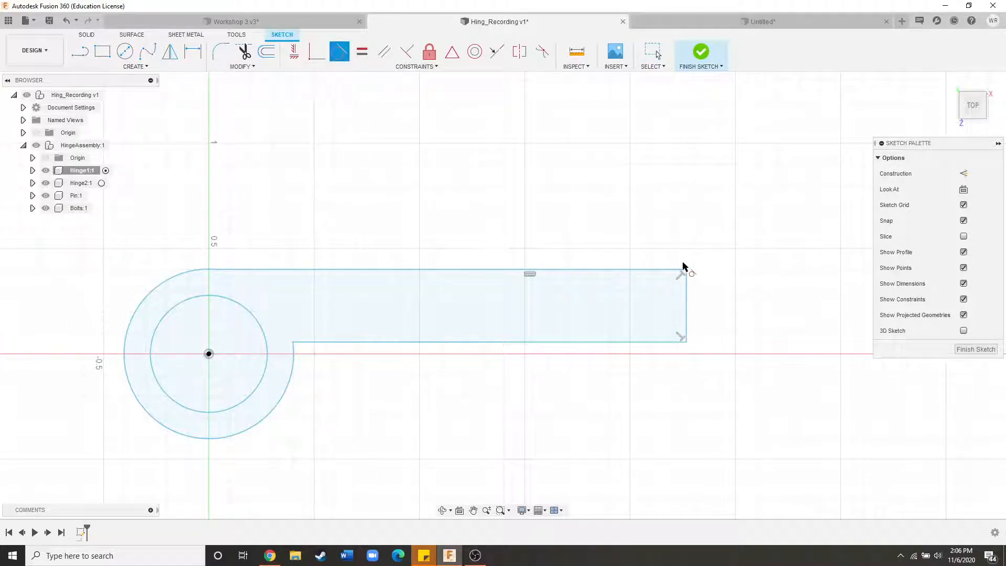
pyautogui.click(175, 277)
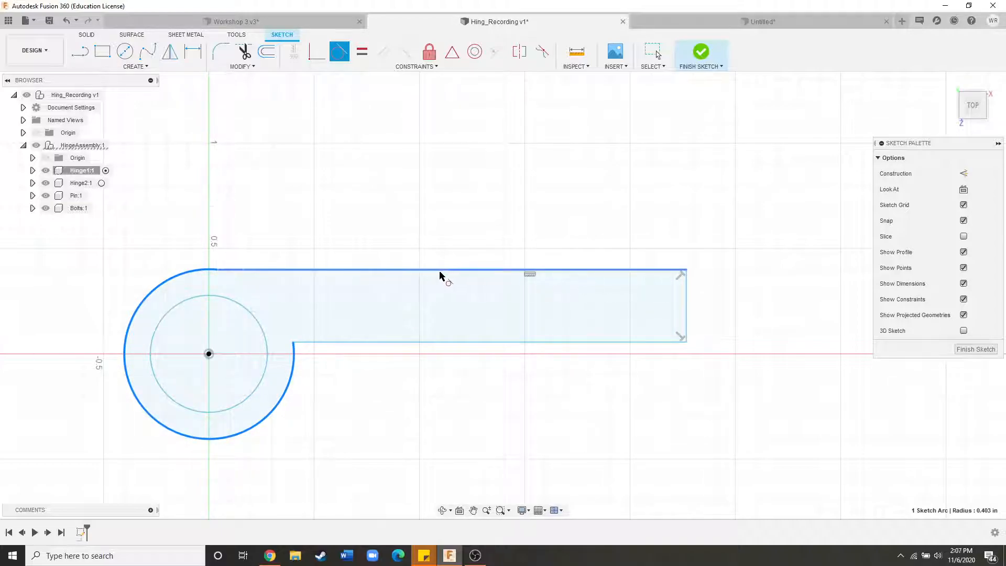
pyautogui.click(279, 270)
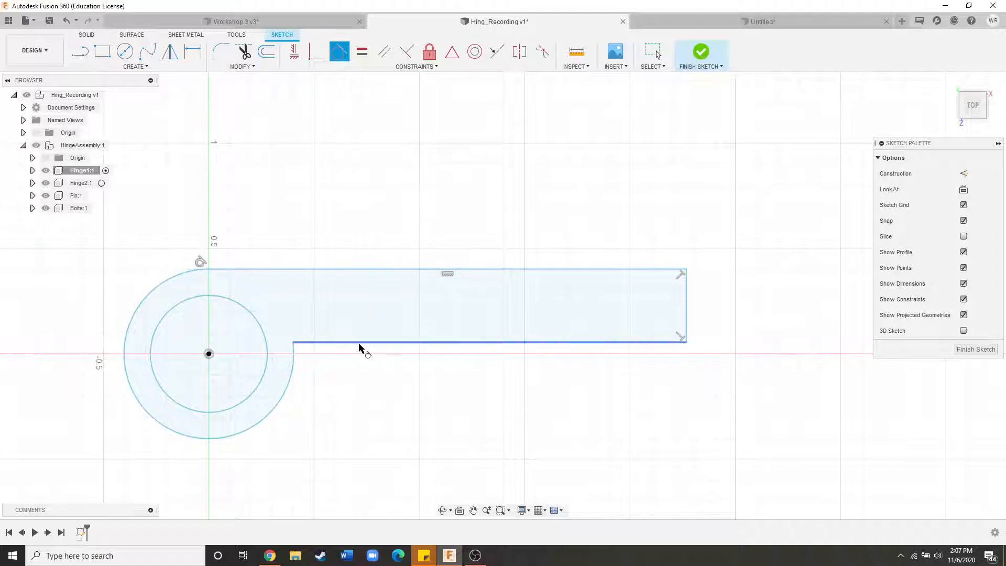
pyautogui.click(373, 343)
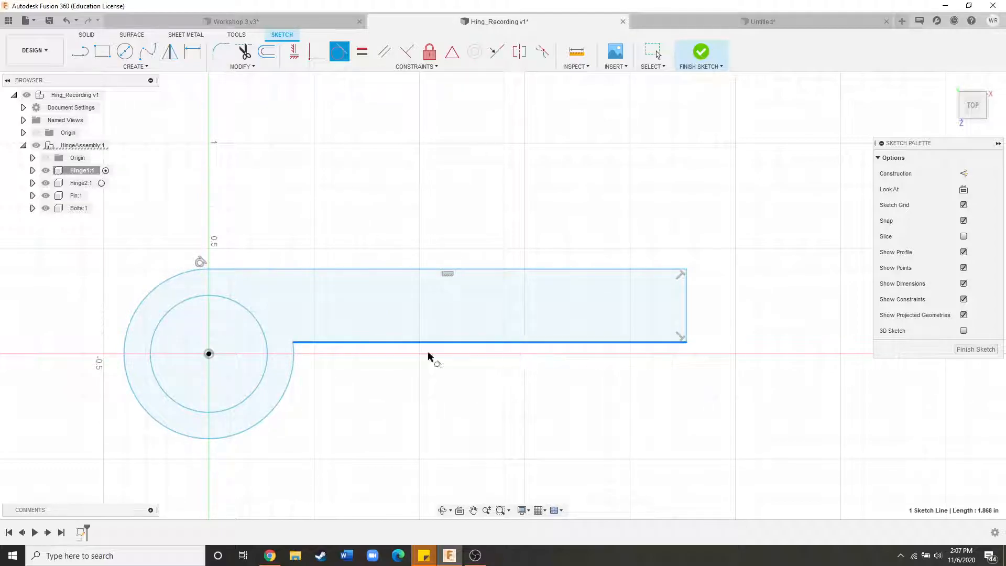
pyautogui.click(232, 304)
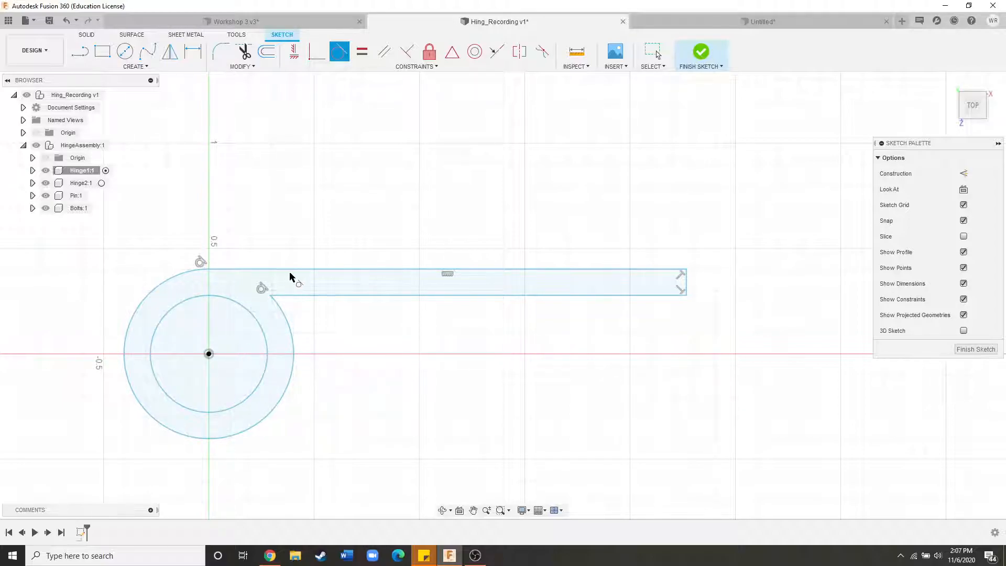
pyautogui.press('Escape')
# Add a diameter dimension to the inner circle, keeping its size as drawn.
pyautogui.press('d')
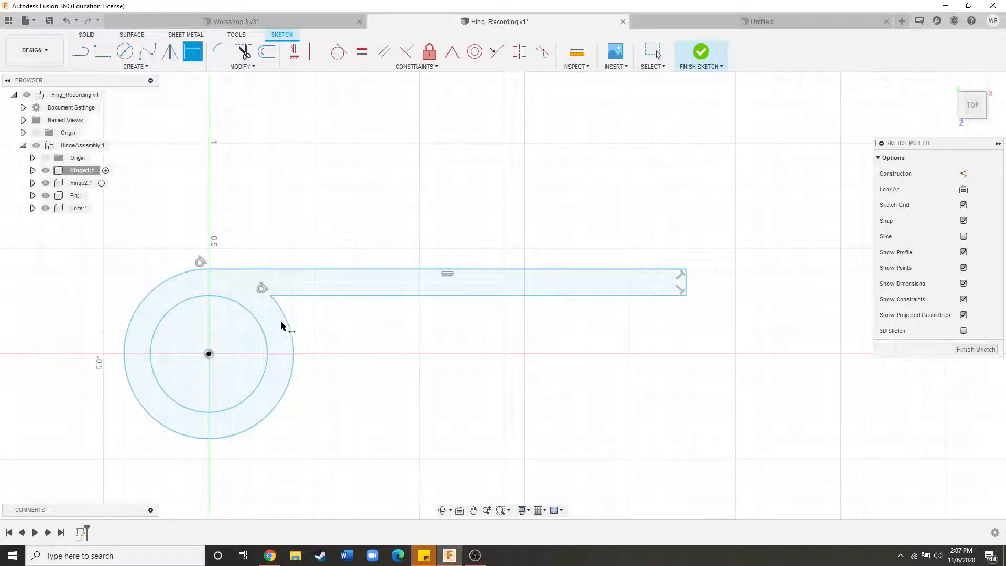
pyautogui.click(256, 320)
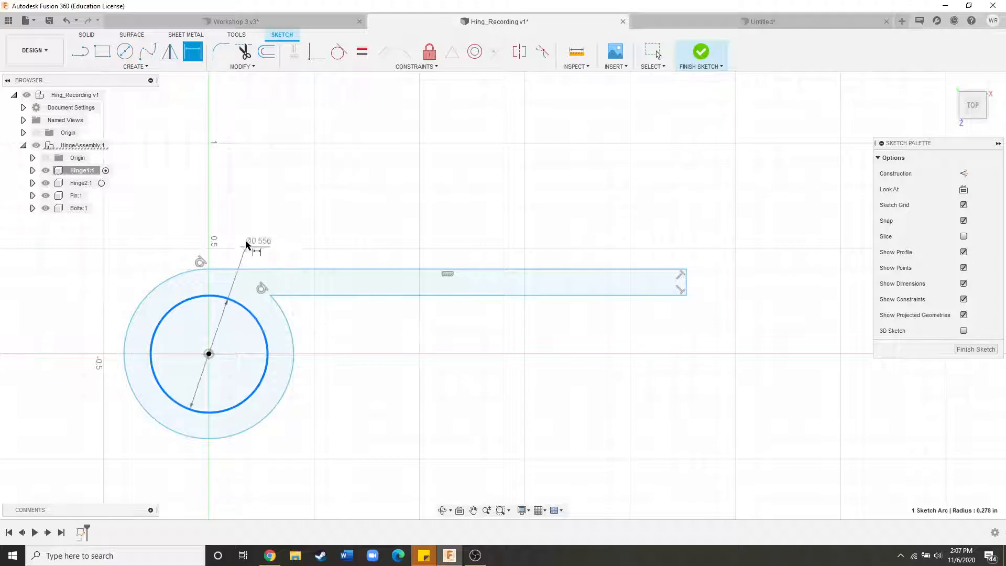
pyautogui.click(263, 236)
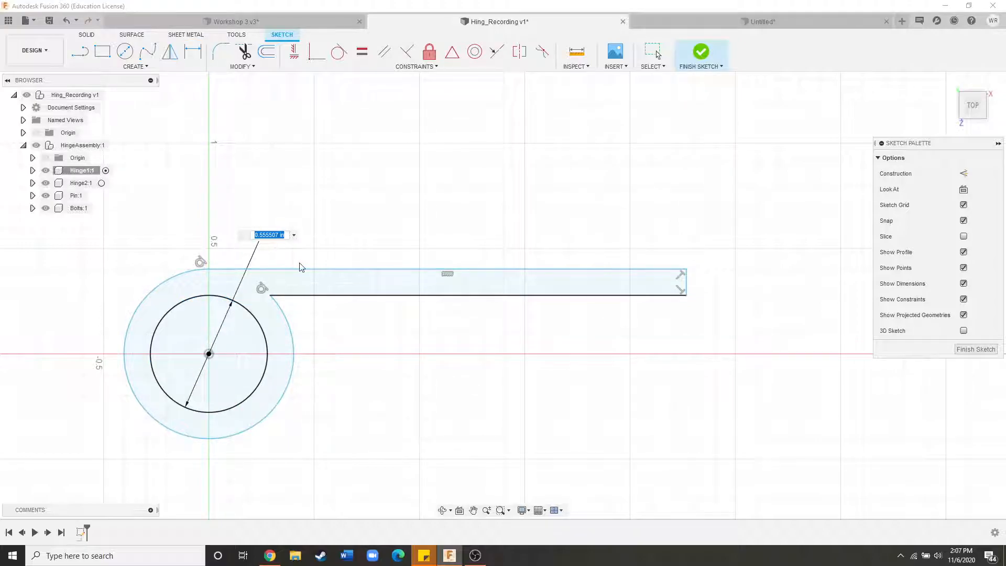
pyautogui.press('Return')
pyautogui.press('Escape')
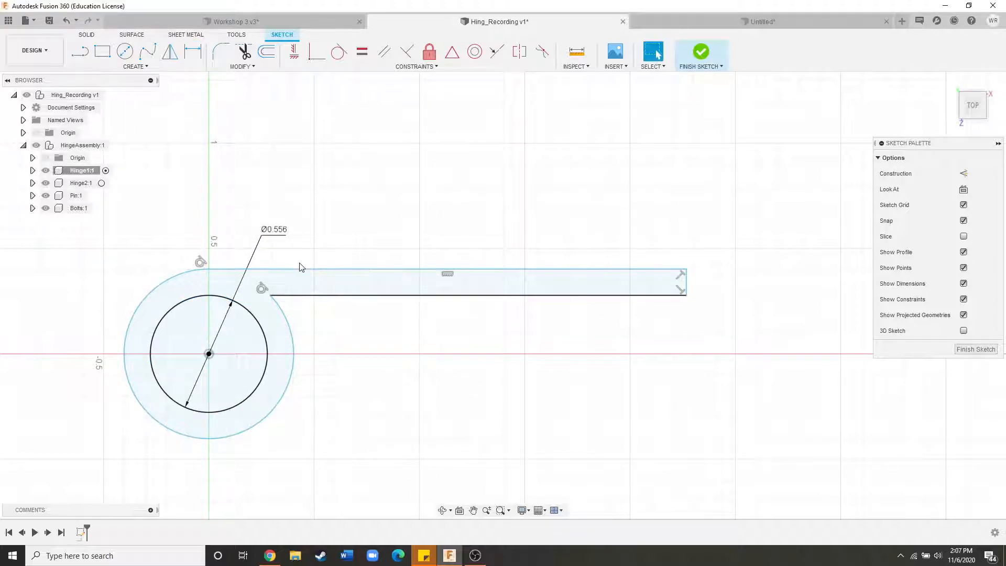
# Switch to Chrome to check the dowel pin's diameter on the McMaster-Carr page, and return to Fusion 360.
pyautogui.click(270, 555)
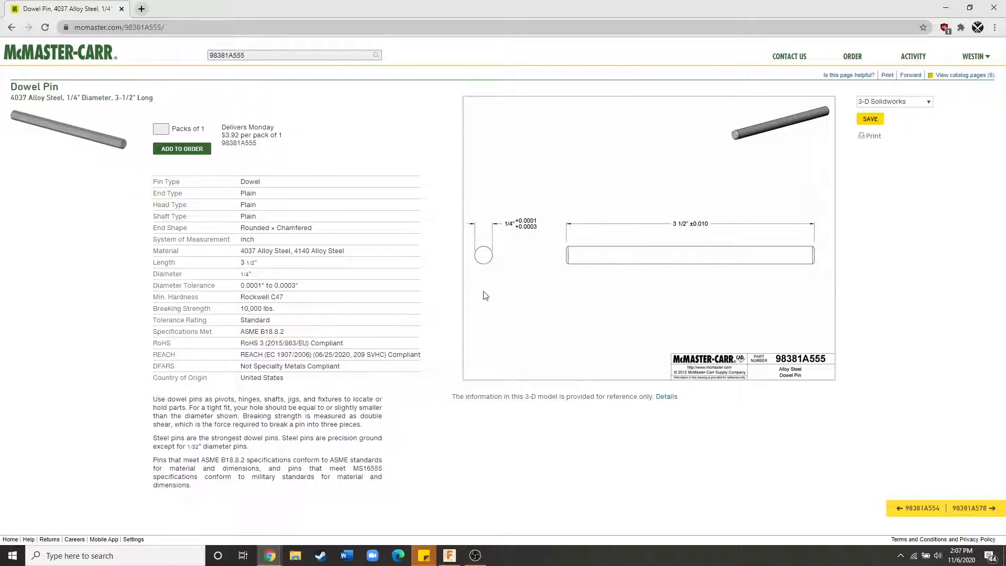
pyautogui.moveTo(257, 149); pyautogui.dragTo(225, 142)
pyautogui.click(947, 8)
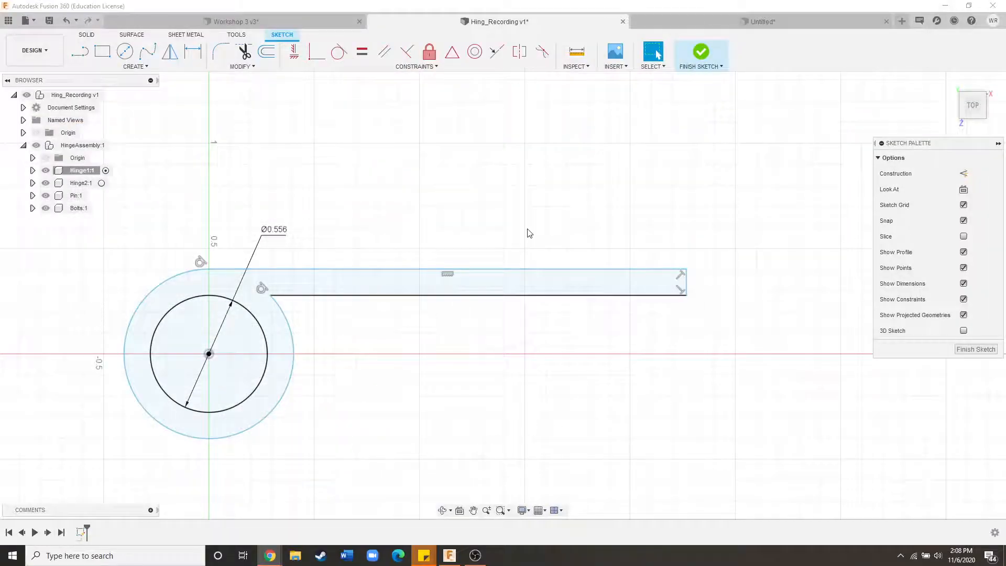
# Set the inner circle's diameter to 0.255 in.
pyautogui.scroll(2, 263, 317)
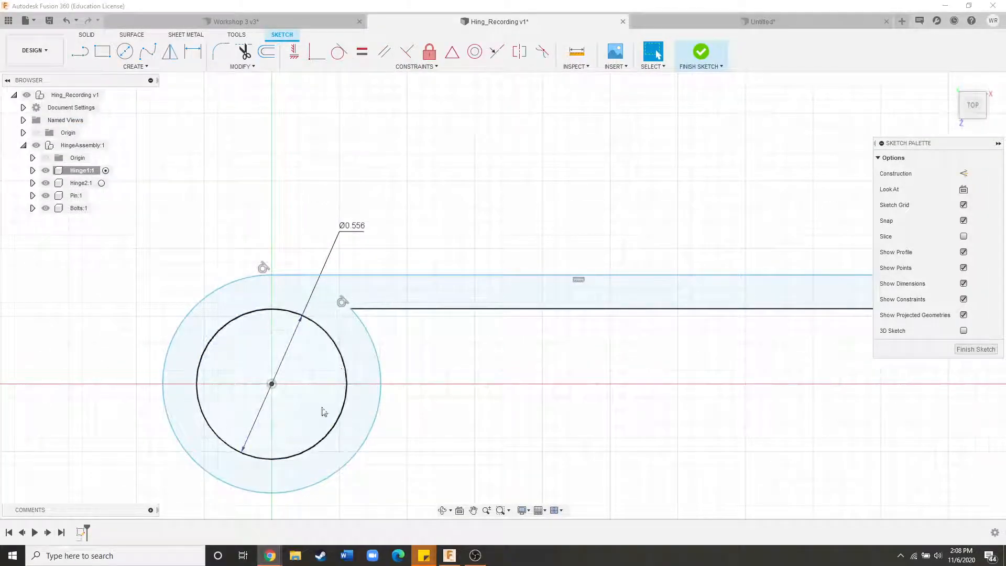
pyautogui.doubleClick(361, 232)
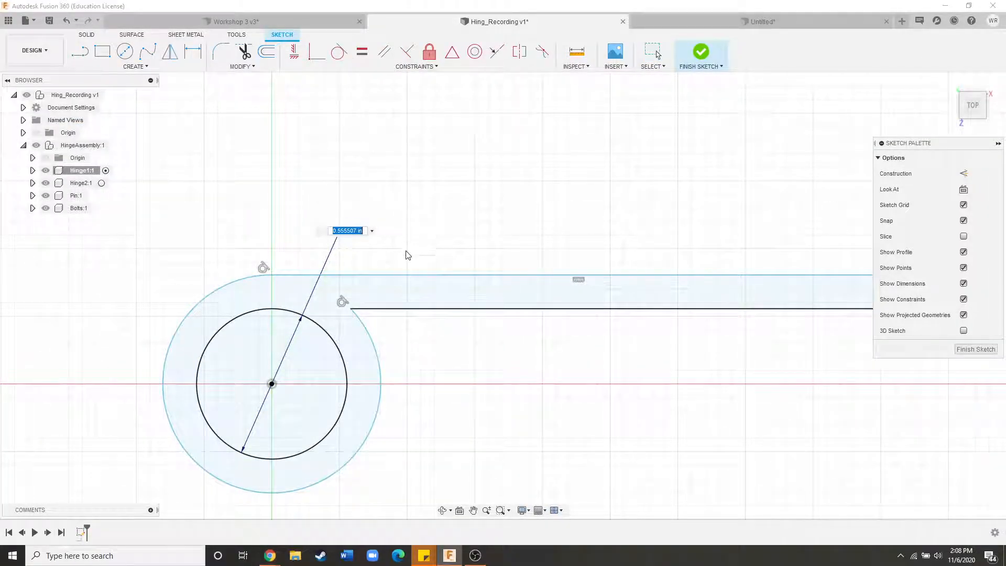
pyautogui.write('.2')
pyautogui.write('5+.002')
pyautogui.press('Return')
pyautogui.scroll(-3, 193, 216)
pyautogui.scroll(4, 255, 296)
pyautogui.scroll(-2, 266, 365)
pyautogui.scroll(2, 304, 356)
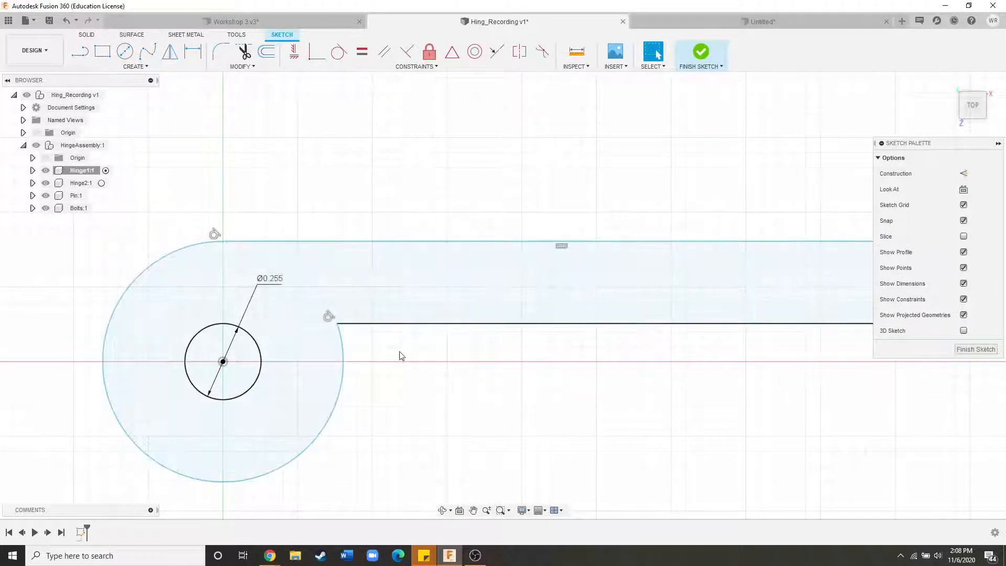
# Dimension the radial gap between the inner circle and the outer arc, setting the knuckle's wall thickness to 0.063 in.
pyautogui.press('d')
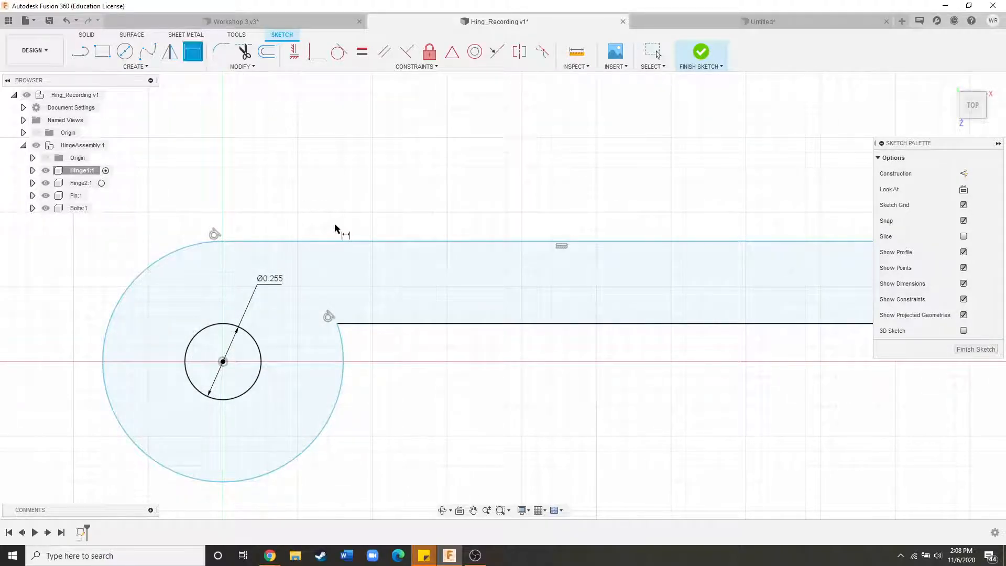
pyautogui.scroll(-3, 320, 227)
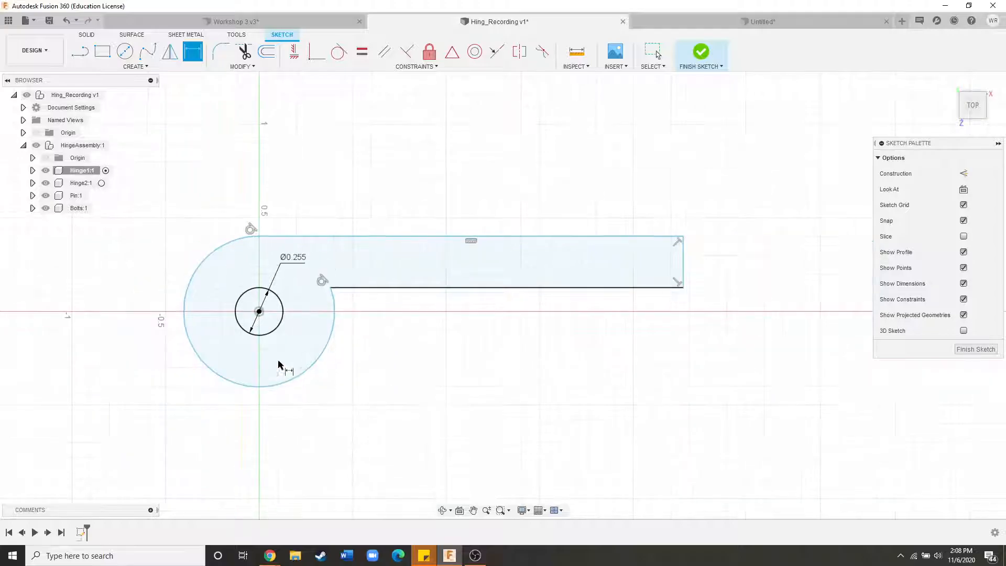
pyautogui.click(276, 329)
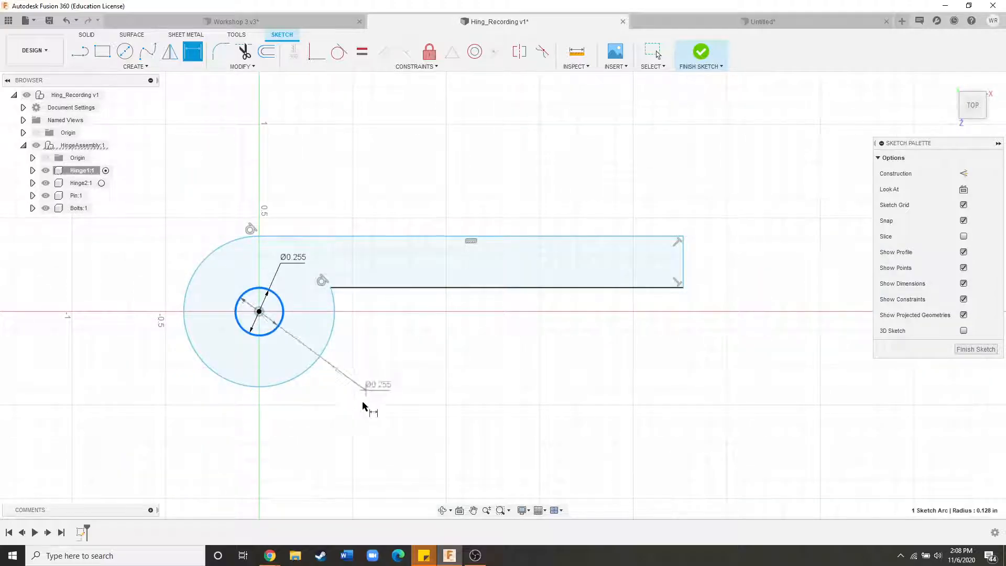
pyautogui.click(318, 363)
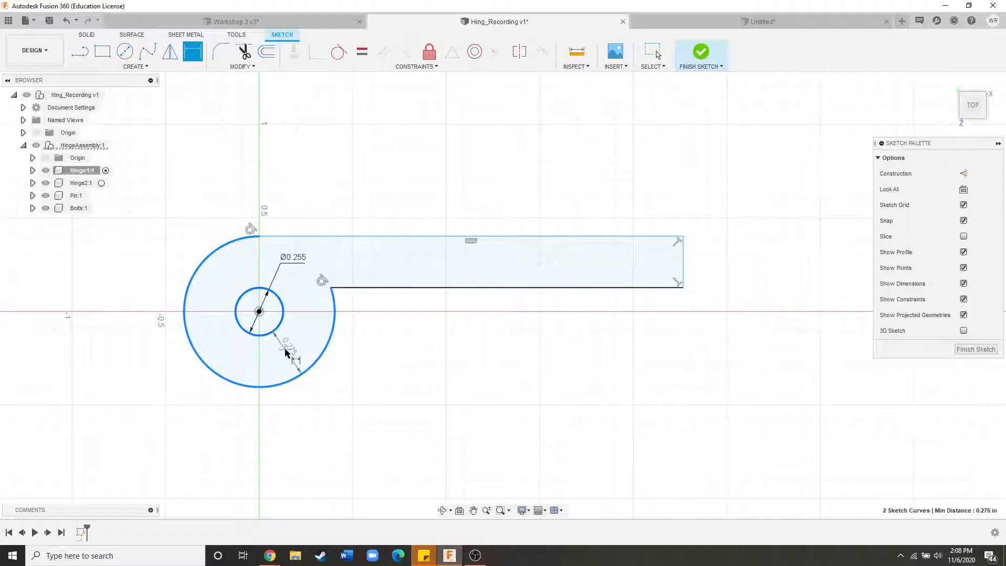
pyautogui.click(290, 351)
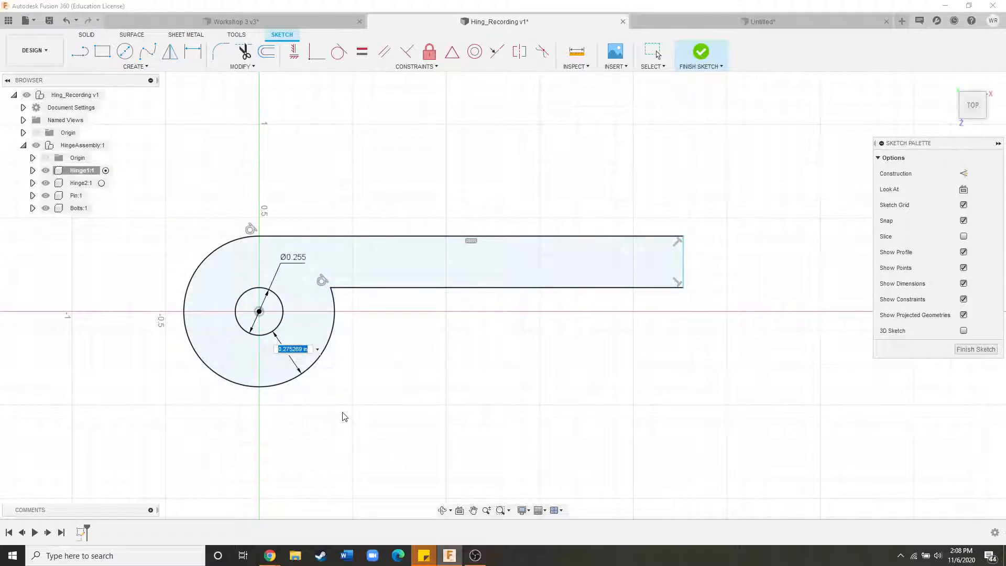
pyautogui.write('1/')
pyautogui.press('Return')
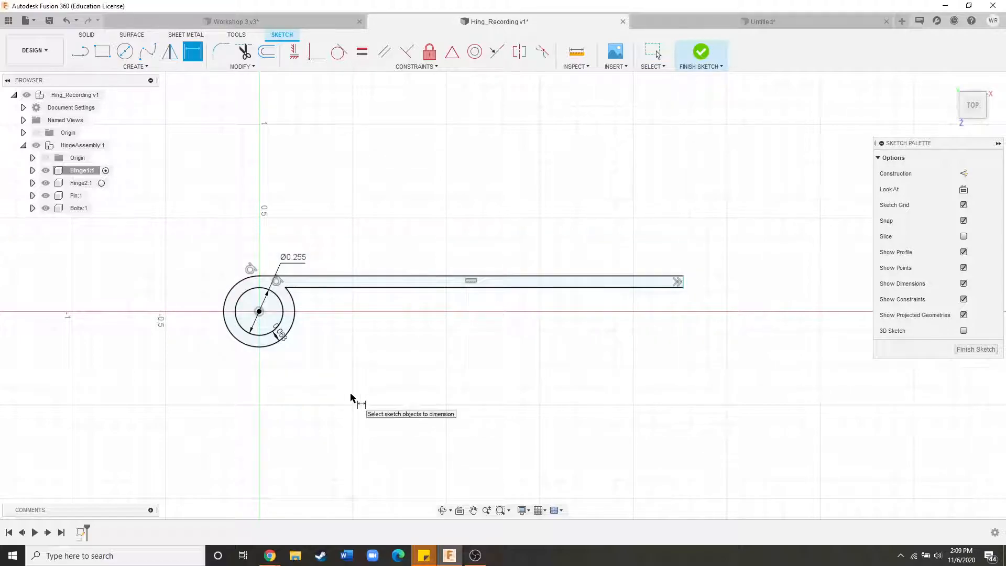
pyautogui.press('Escape')
pyautogui.scroll(3, 285, 348)
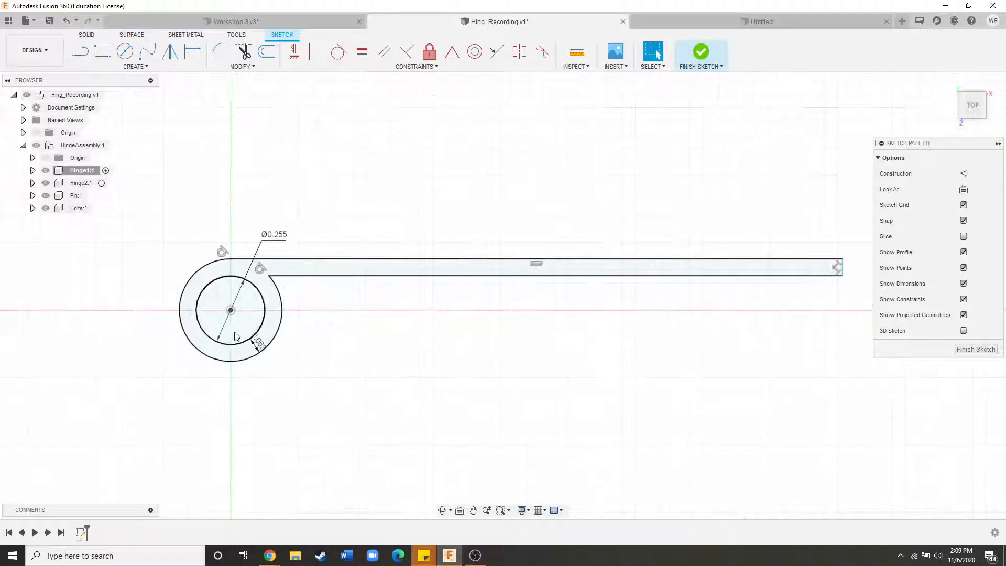
pyautogui.scroll(-2, 164, 359)
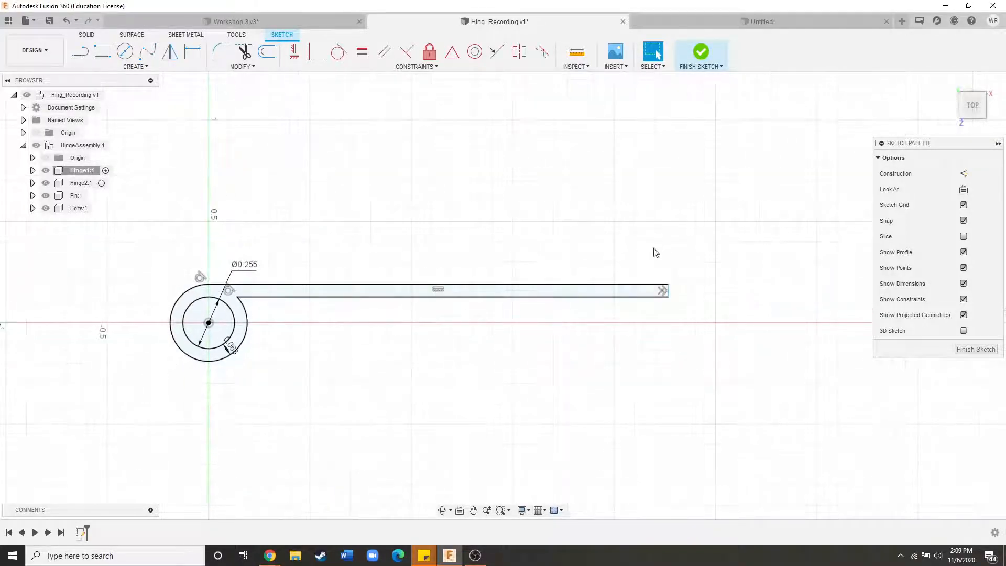
# Shorten the leaf freehand by moving its free end to about 1.87 in from the knuckle's centre.
pyautogui.moveTo(671, 291)
pyautogui.mouseDown()
pyautogui.moveTo(697, 289)
pyautogui.moveTo(514, 298)
pyautogui.moveTo(667, 295)
pyautogui.moveTo(582, 291)
pyautogui.moveTo(591, 292)
pyautogui.mouseUp()
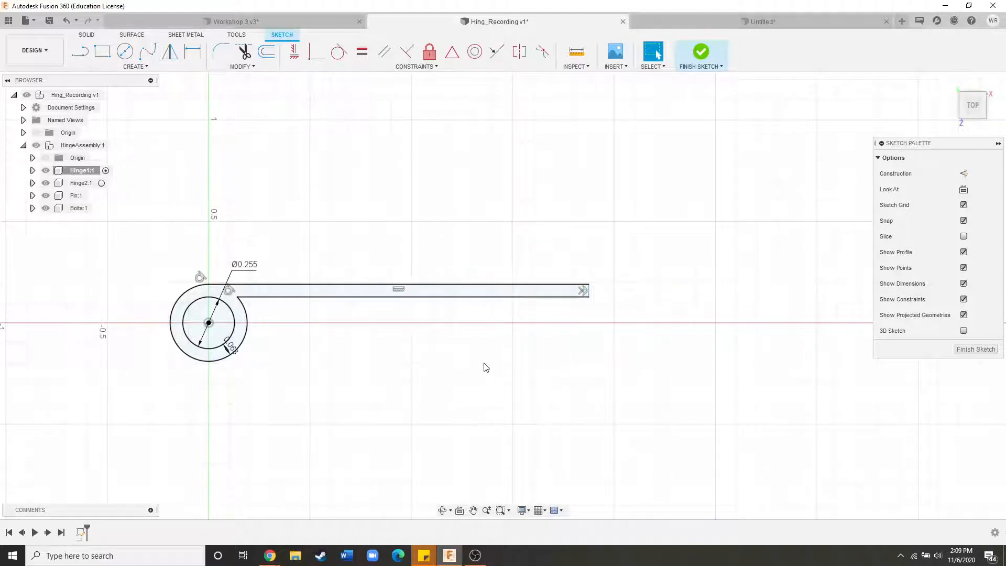
pyautogui.press('d')
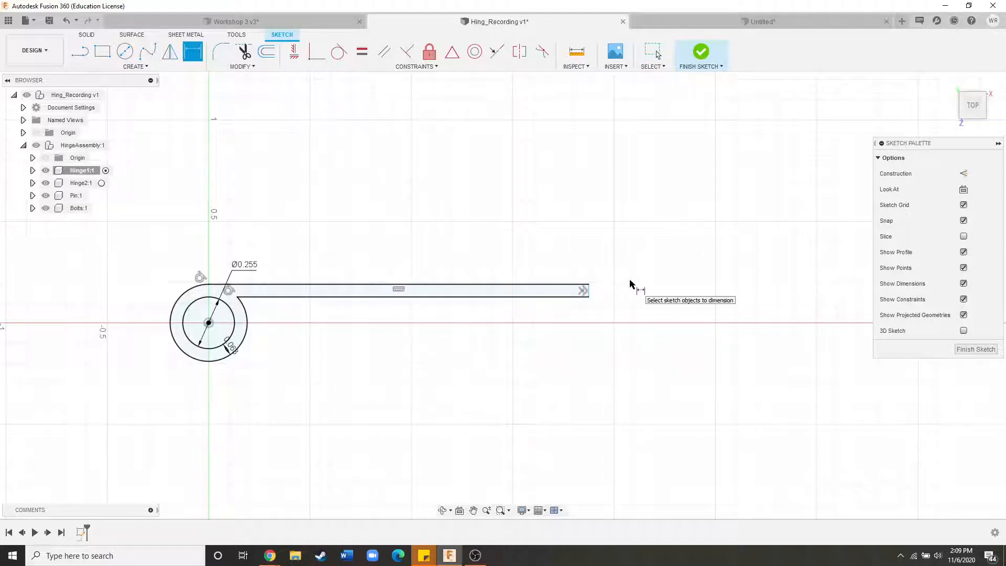
pyautogui.scroll(1, 548, 312)
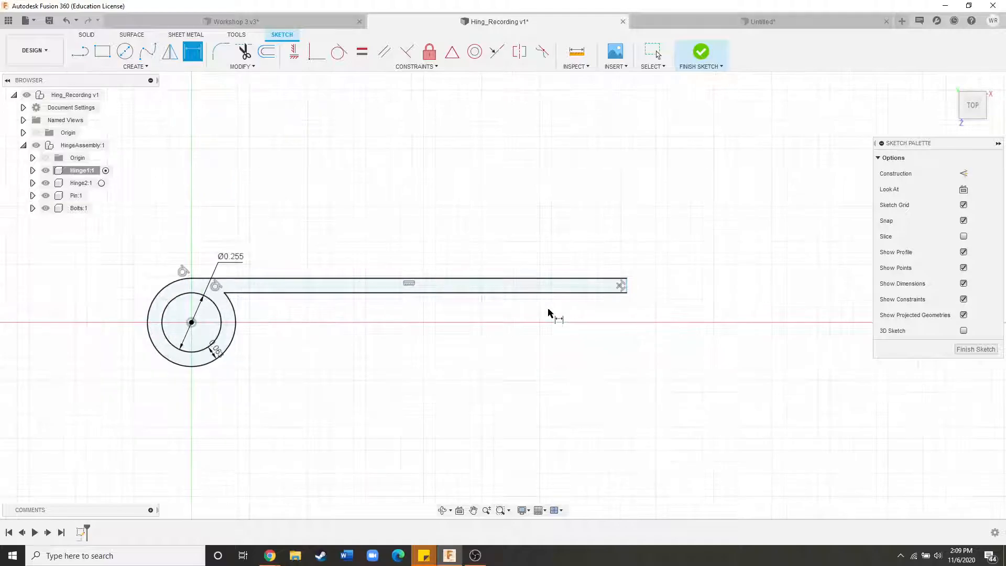
pyautogui.press('Escape')
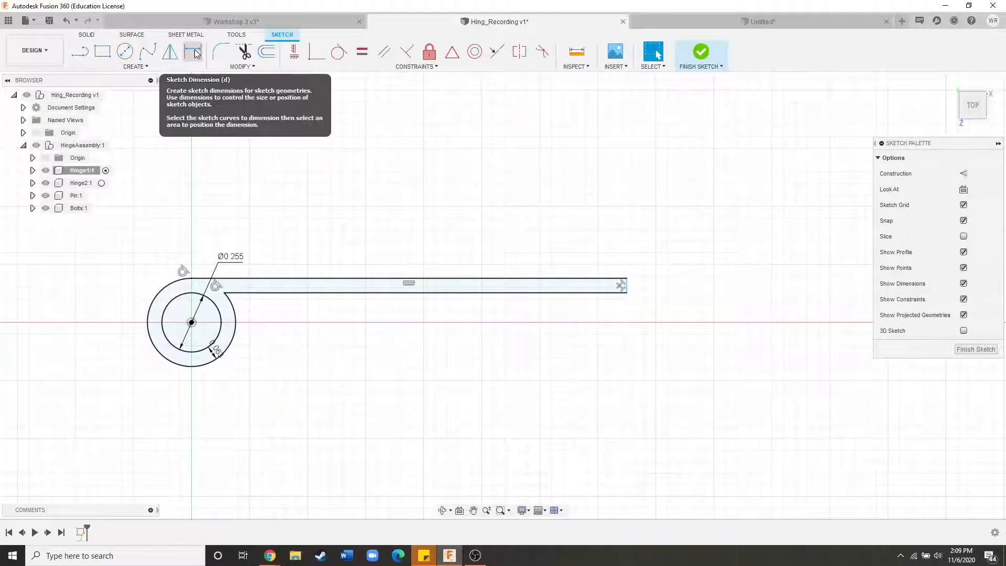
# Dimension the distance from the knuckle's centre to the leaf's end line as 2 in, and finish the sketch.
pyautogui.click(194, 52)
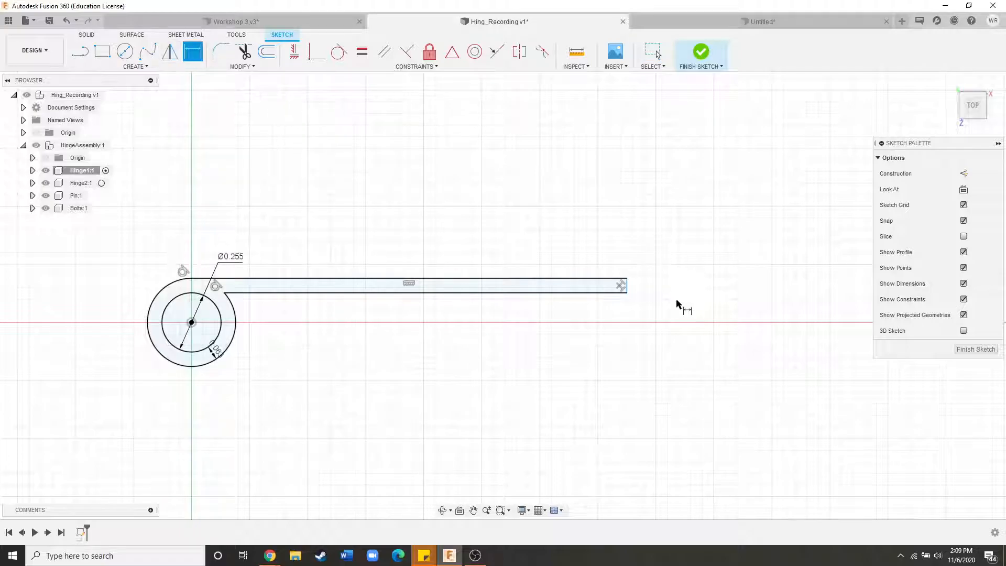
pyautogui.click(628, 290)
pyautogui.scroll(-2, 687, 285)
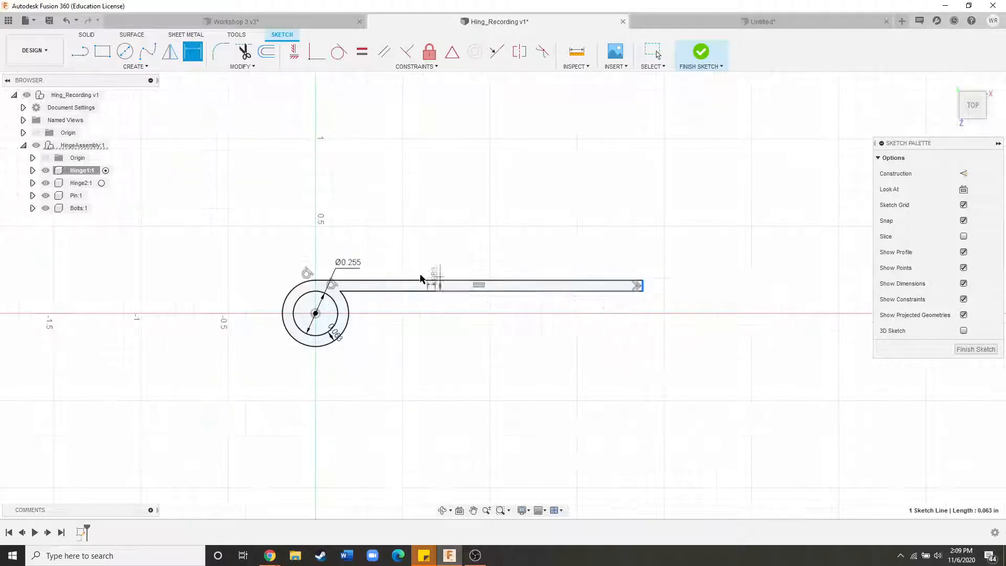
pyautogui.scroll(1, 426, 281)
pyautogui.click(299, 319)
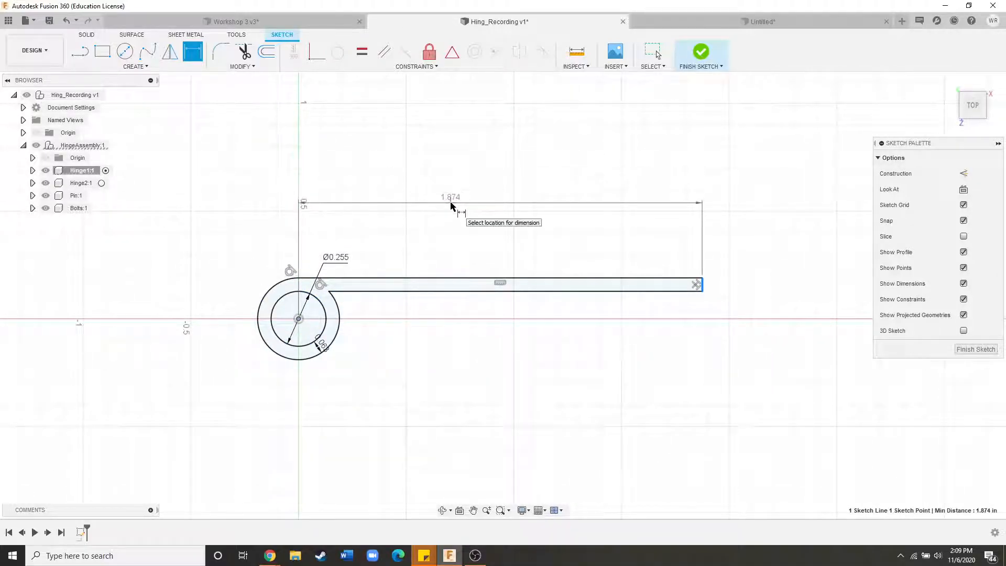
pyautogui.click(457, 203)
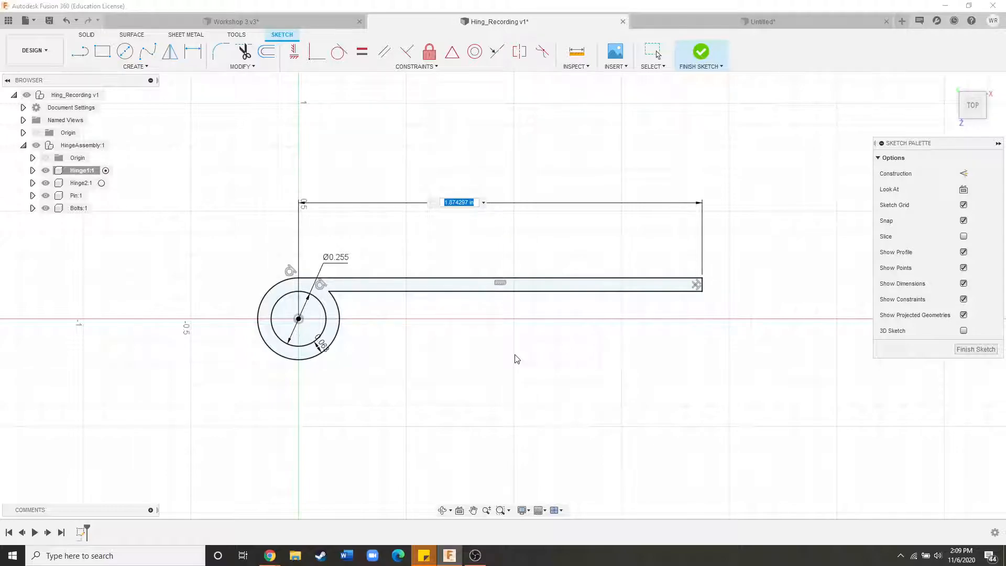
pyautogui.write('2')
pyautogui.press('Return')
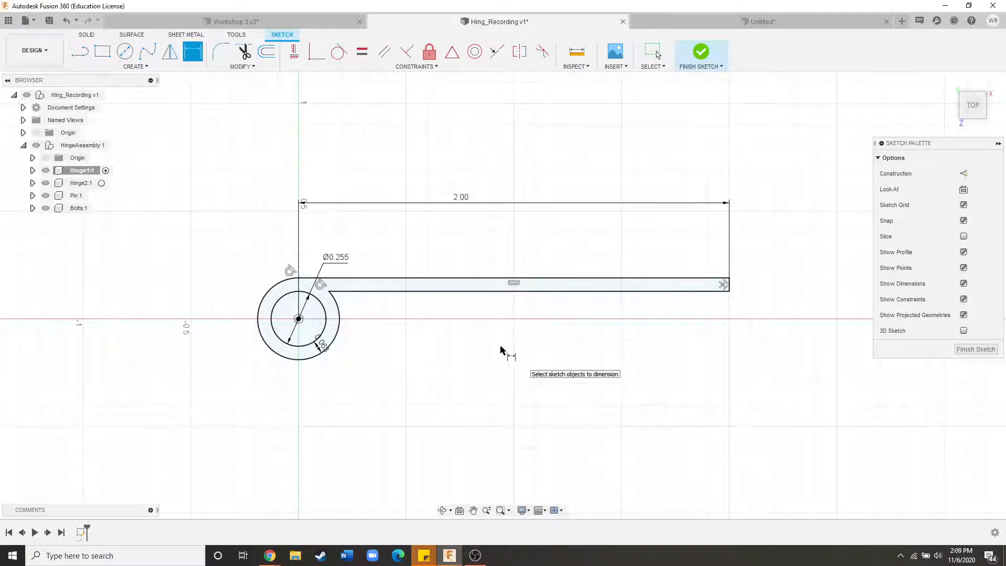
pyautogui.press('Escape')
pyautogui.scroll(-2, 512, 355)
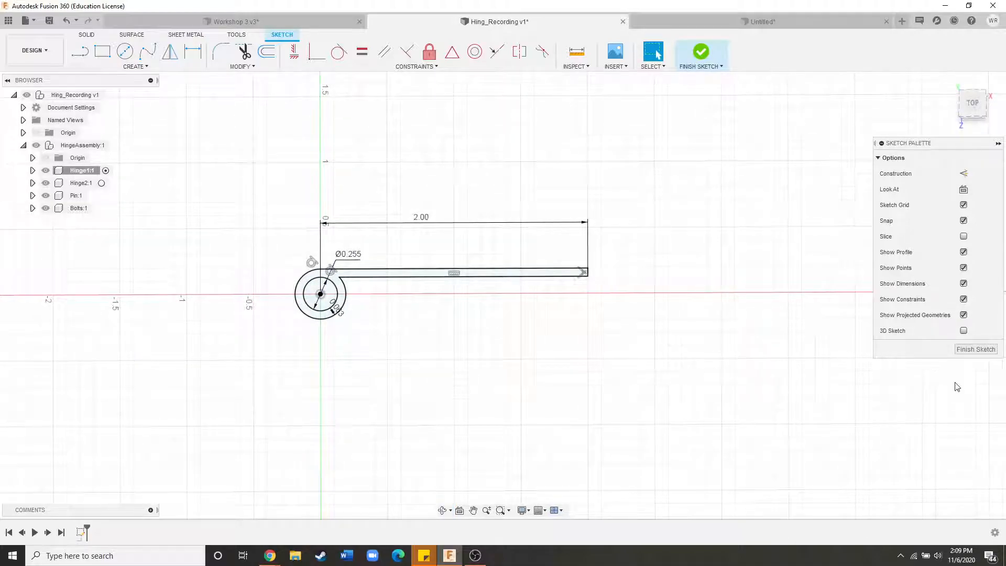
pyautogui.click(965, 350)
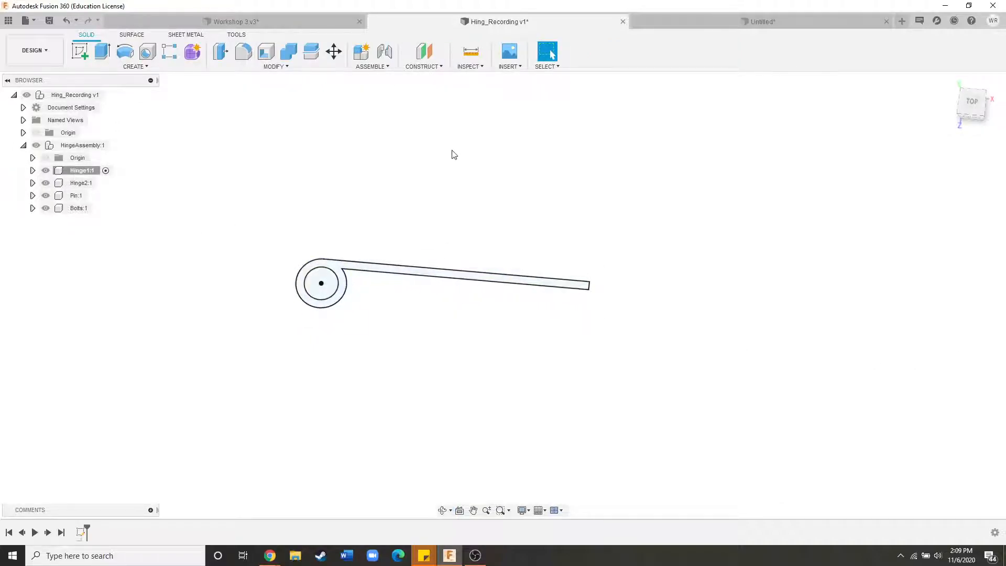
# Extrude the knuckle and leaf profile 3.5 in as a new body, checking the dowel pin's length on the McMaster-Carr page.
pyautogui.click(102, 51)
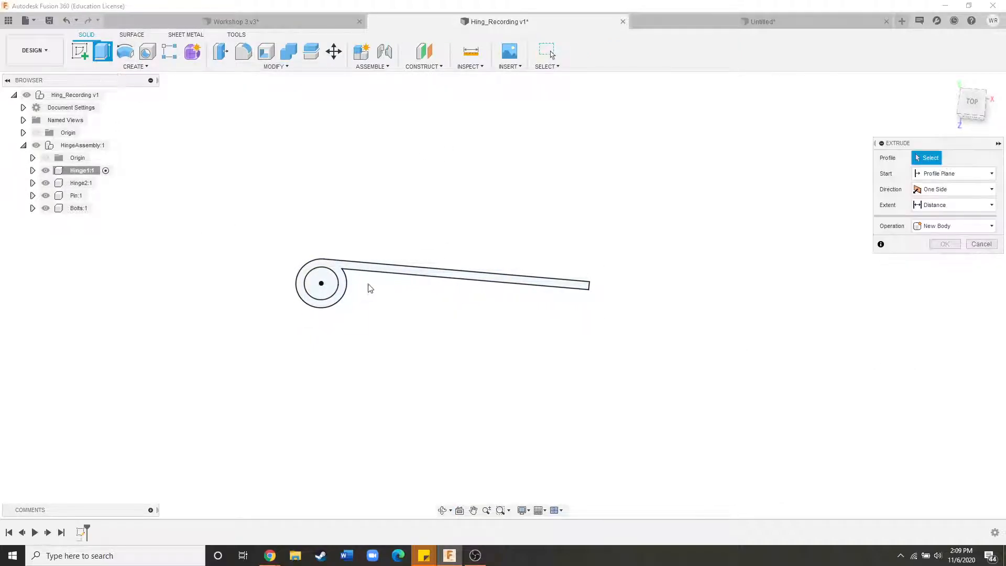
pyautogui.scroll(3, 369, 287)
pyautogui.click(318, 261)
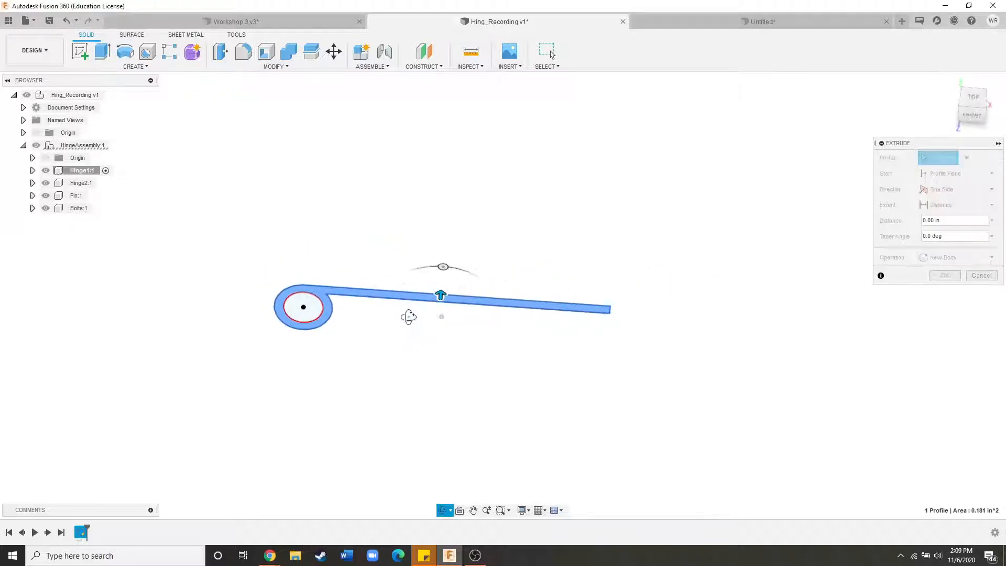
pyautogui.moveTo(441, 296); pyautogui.dragTo(442, 184)
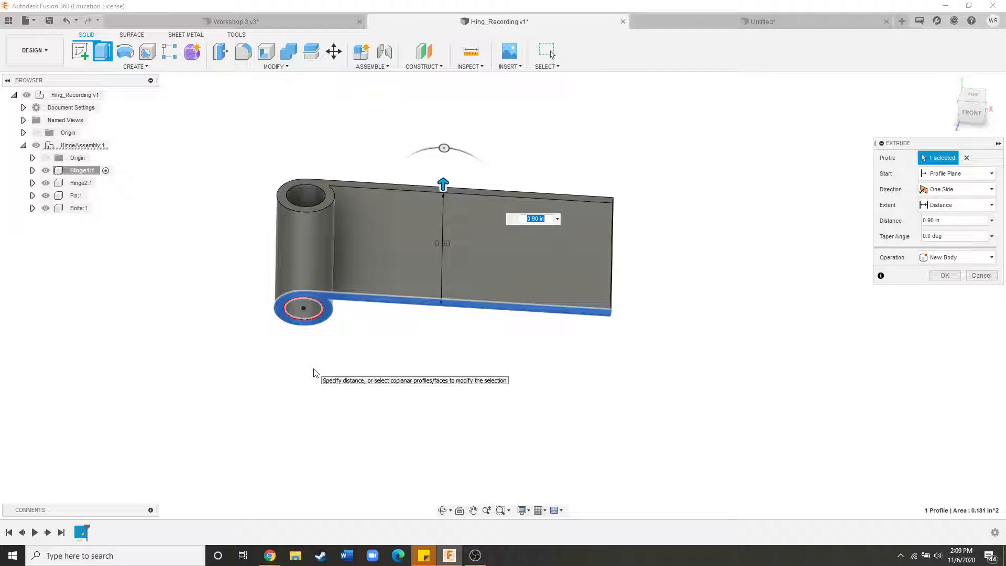
pyautogui.moveTo(272, 550)
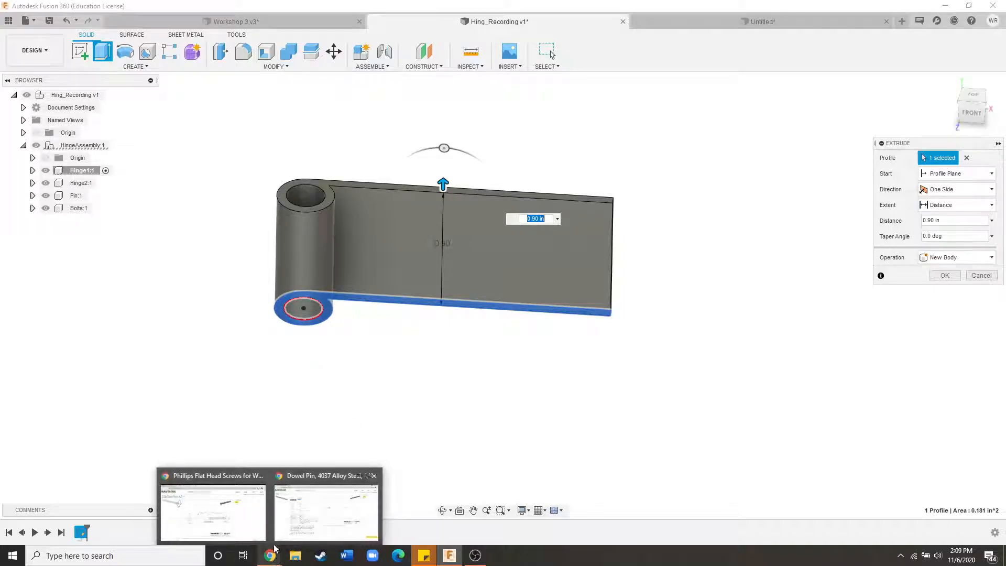
pyautogui.moveTo(307, 530)
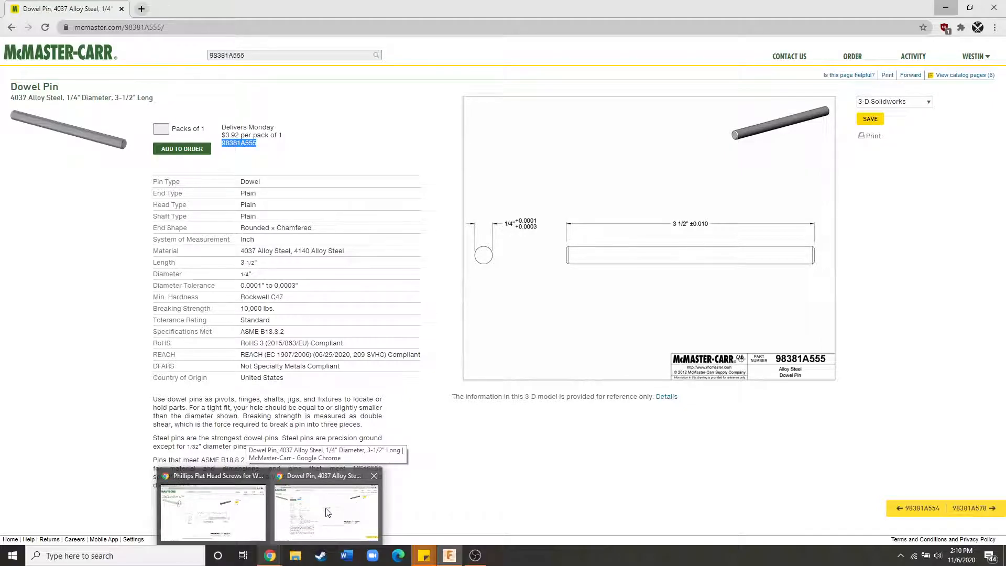
pyautogui.write('2')
pyautogui.press('Return')
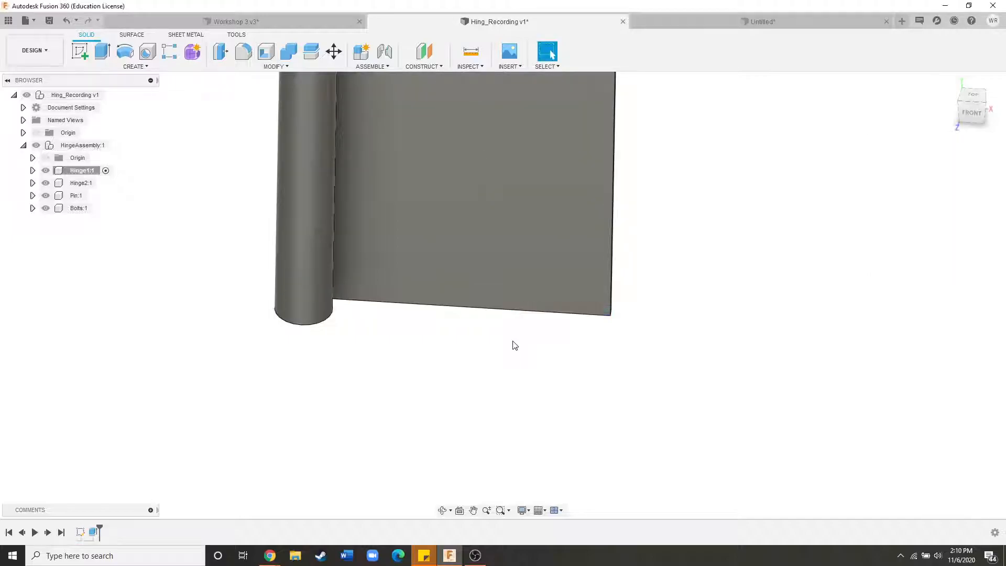
pyautogui.scroll(-5, 408, 423)
pyautogui.keyDown('shift'); pyautogui.moveTo(437, 401); pyautogui.dragTo(435, 373, button='middle'); pyautogui.keyUp('shift')
pyautogui.scroll(4, 402, 244)
pyautogui.scroll(-2, 278, 289)
pyautogui.scroll(2, 331, 311)
pyautogui.keyDown('shift'); pyautogui.moveTo(436, 240); pyautogui.dragTo(452, 238, button='middle'); pyautogui.keyUp('shift')
# Add a user parameter named PinHeight in inches with the expression 3.5.
pyautogui.click(278, 67)
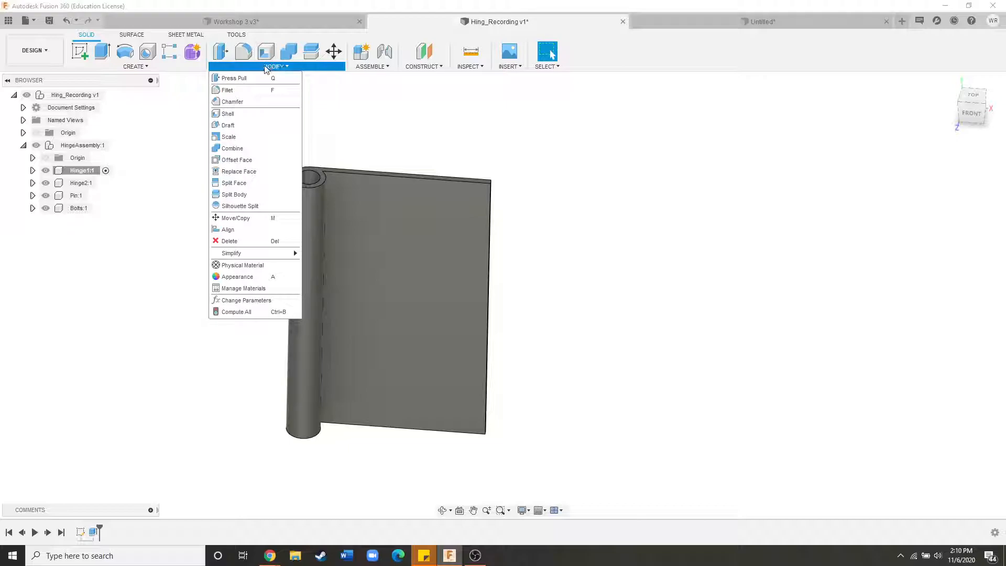
pyautogui.click(259, 300)
pyautogui.moveTo(276, 137); pyautogui.dragTo(501, 135)
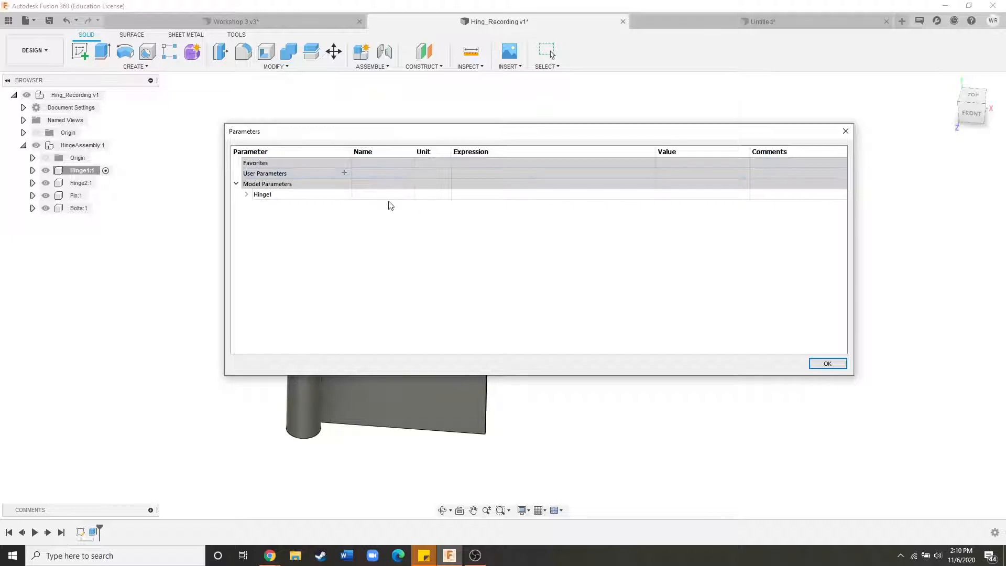
pyautogui.click(371, 196)
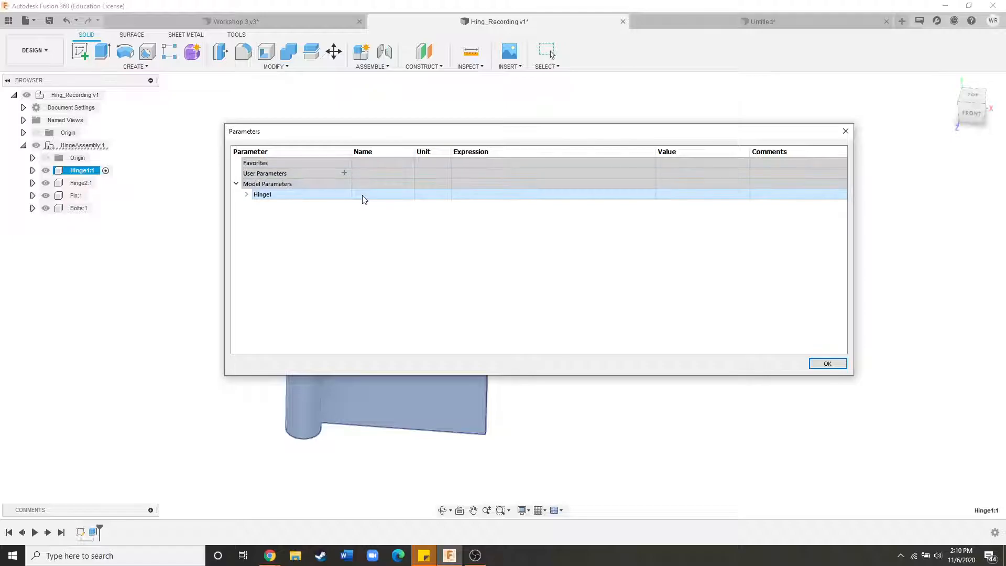
pyautogui.click(344, 174)
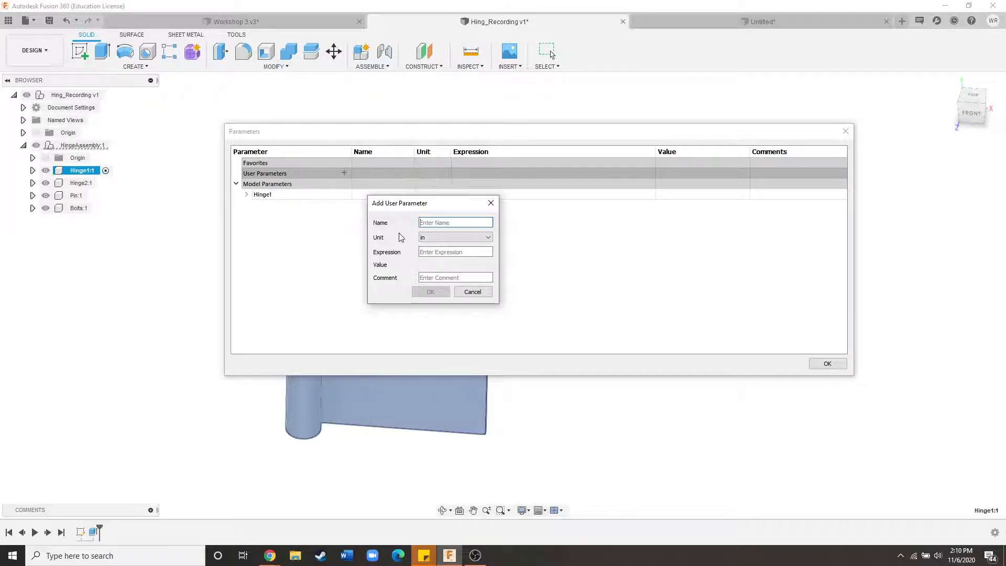
pyautogui.write('Hin')
pyautogui.press('BackSpace')
pyautogui.write('PinHeight')
pyautogui.press('Tab')
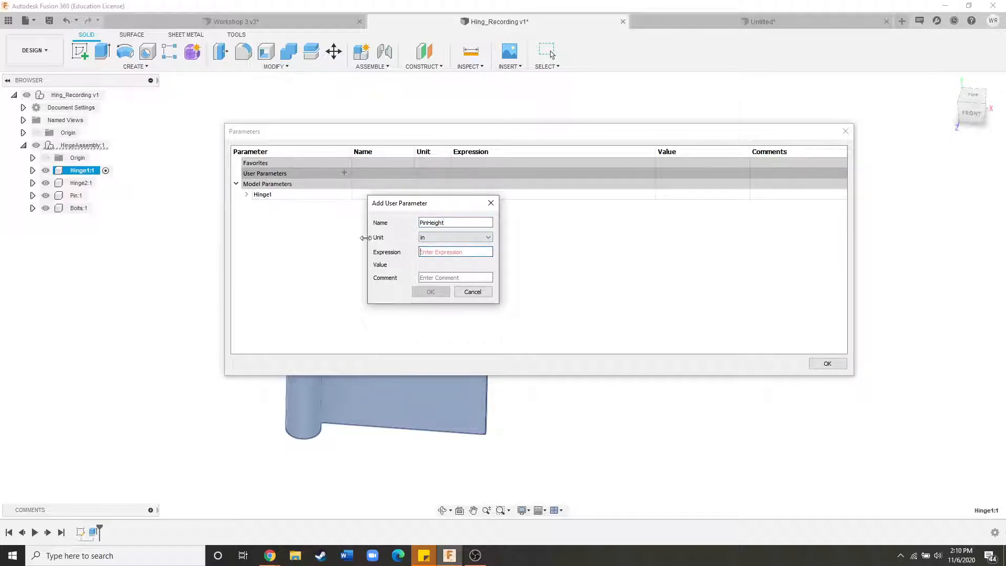
pyautogui.write('3.5')
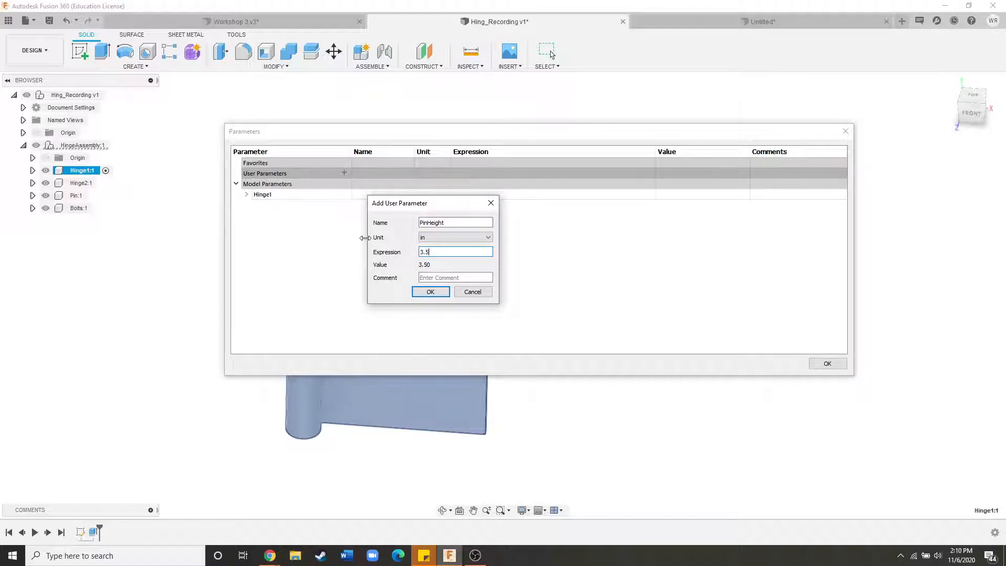
pyautogui.click(431, 292)
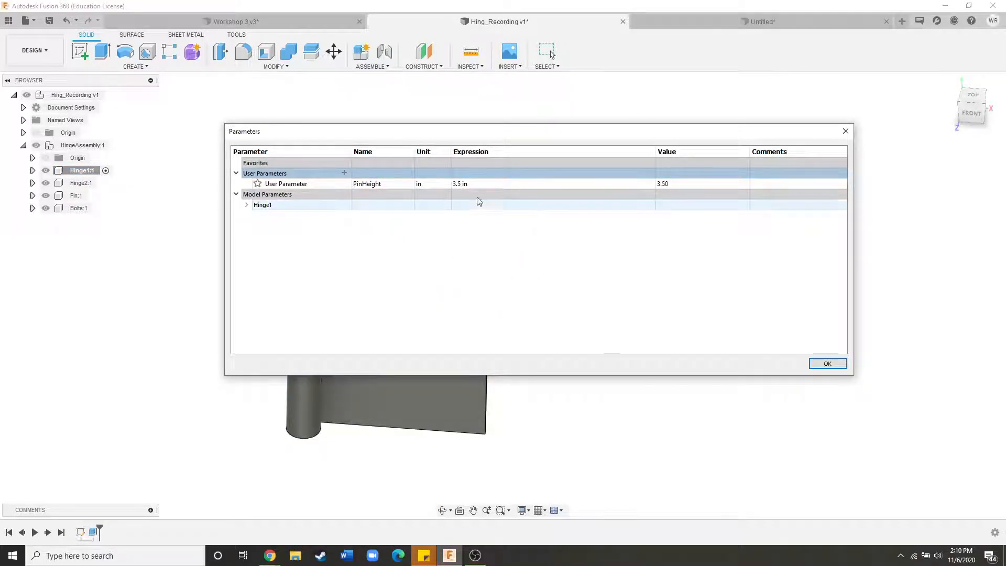
# Change the digit after the decimal point in PinHeight's expression to 4, and accept the parameter changes.
pyautogui.doubleClick(463, 185)
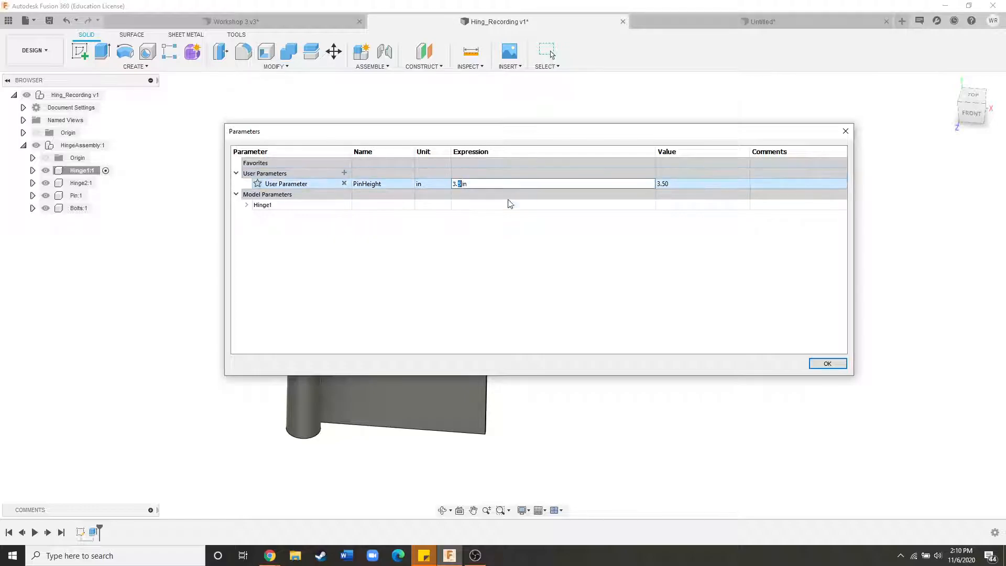
pyautogui.press('BackSpace')
pyautogui.write('4')
pyautogui.click(828, 363)
# Edit the hinge extrusion and set its distance to the PinHeight parameter.
pyautogui.keyDown('shift'); pyautogui.moveTo(403, 262); pyautogui.dragTo(361, 262, button='middle'); pyautogui.keyUp('shift')
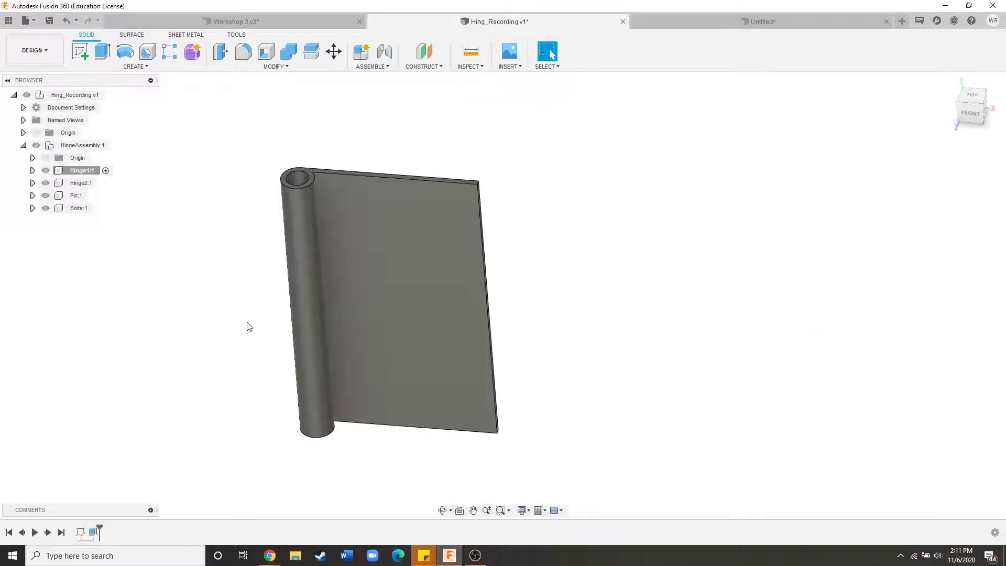
pyautogui.doubleClick(94, 533)
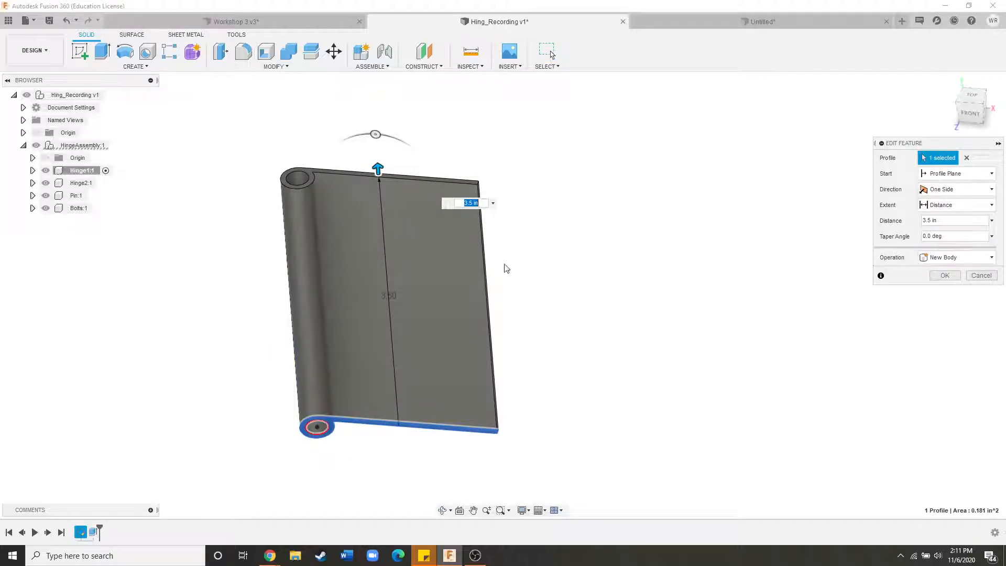
pyautogui.write('p')
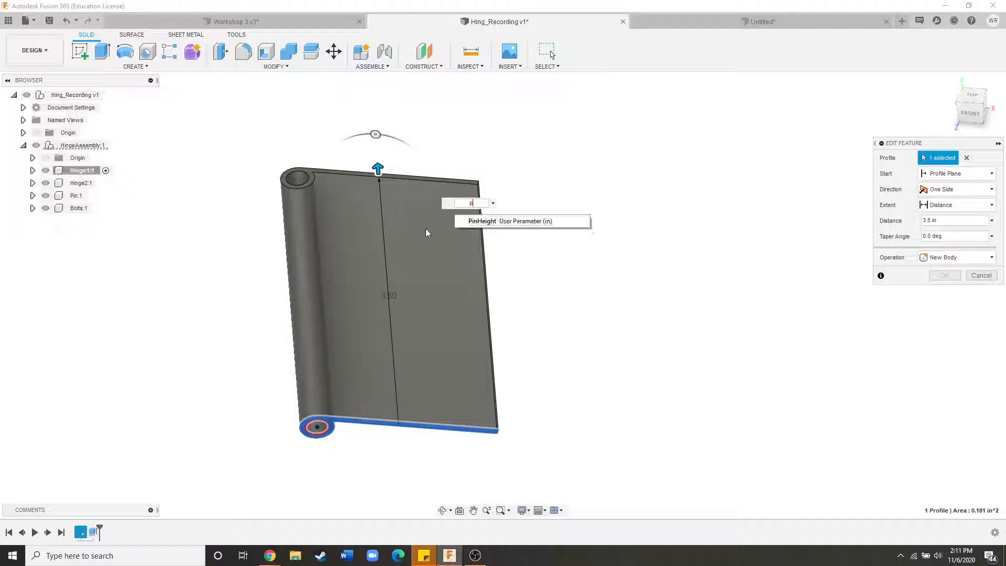
pyautogui.click(487, 221)
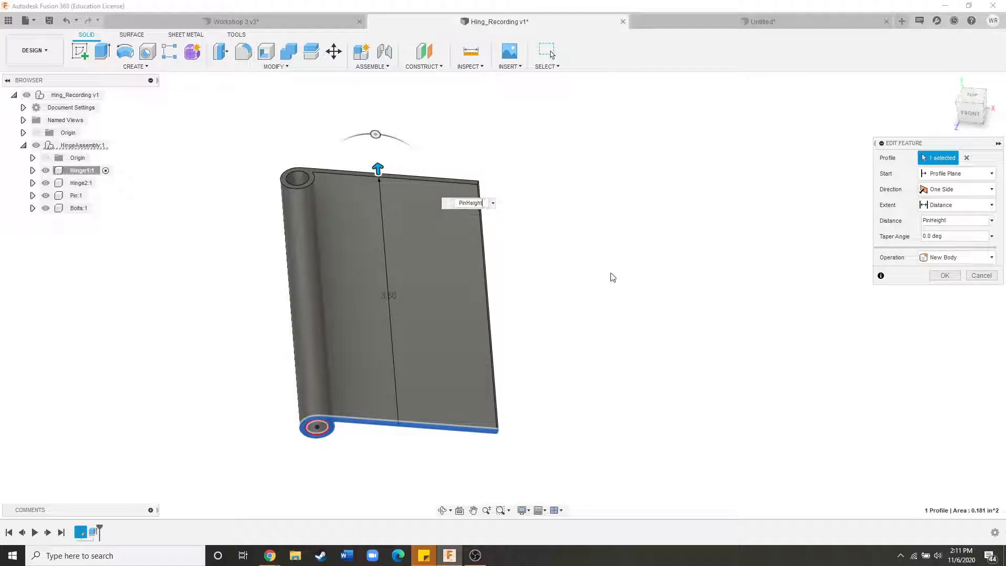
pyautogui.click(946, 276)
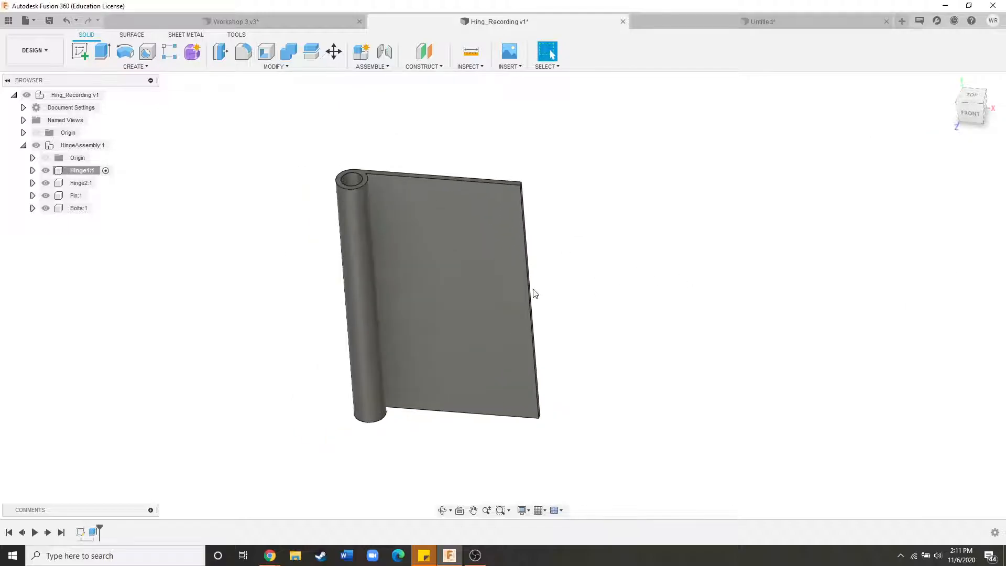
# Set the PinHeight user parameter to 4 in and accept the parameter changes.
pyautogui.click(319, 67)
pyautogui.click(244, 301)
pyautogui.doubleClick(464, 184)
pyautogui.moveTo(492, 184); pyautogui.dragTo(419, 181)
pyautogui.write('4')
pyautogui.press('Return')
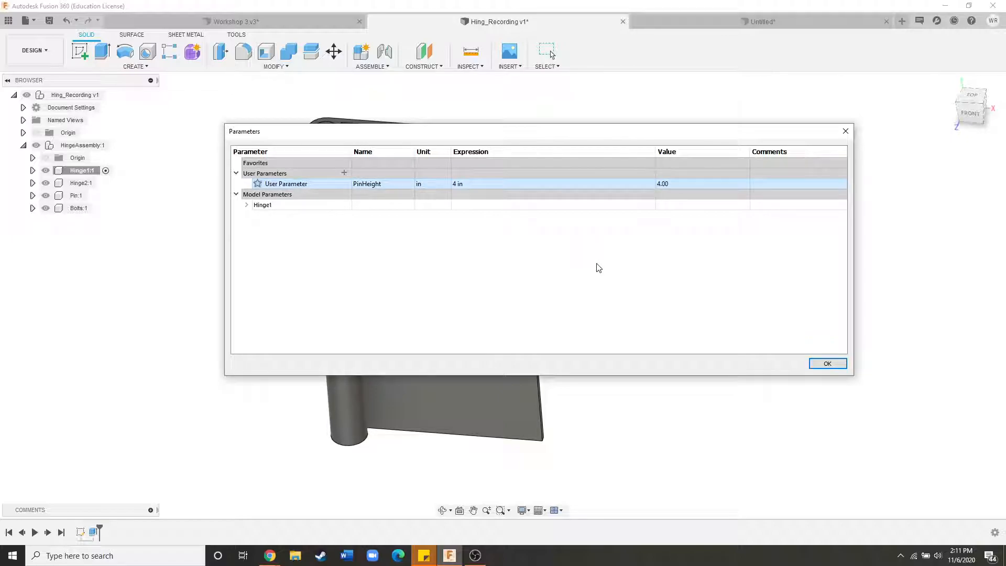
pyautogui.click(842, 362)
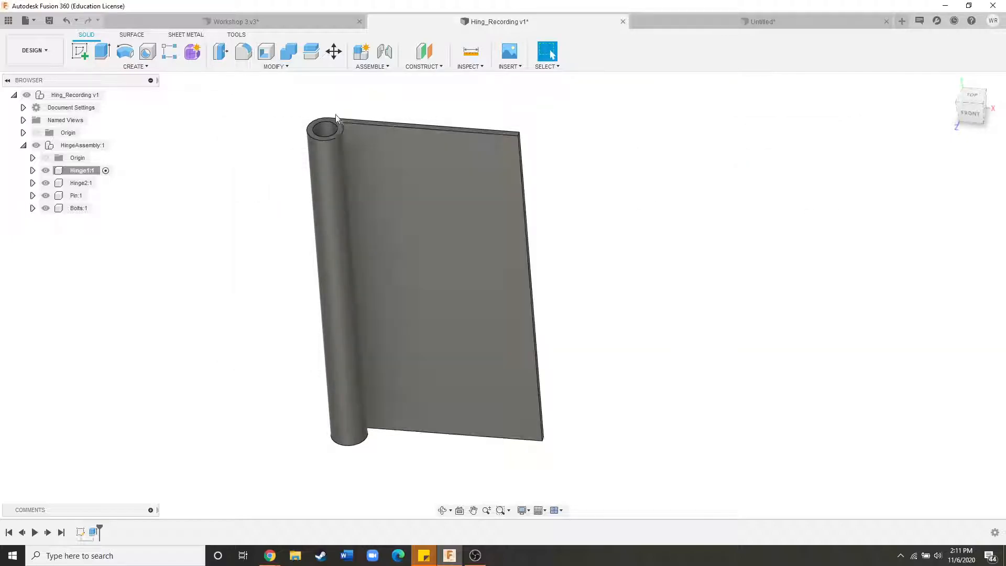
# Set the PinHeight user parameter to 3.5 and accept the parameter changes.
pyautogui.click(276, 66)
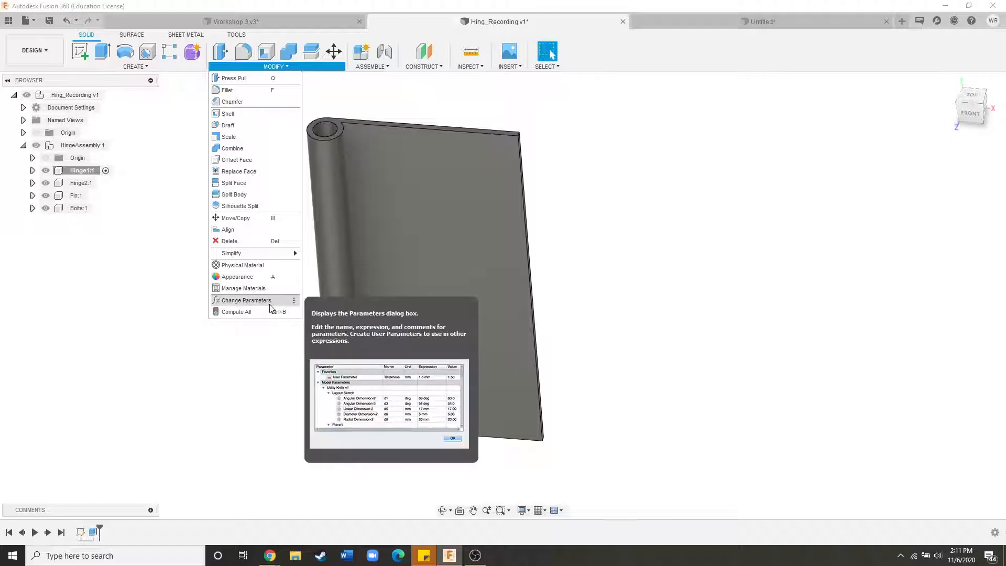
pyautogui.click(246, 300)
pyautogui.click(461, 185)
pyautogui.doubleClick(484, 188)
pyautogui.write('3.5')
pyautogui.click(827, 364)
pyautogui.keyDown('shift'); pyautogui.moveTo(430, 213); pyautogui.dragTo(396, 239, button='middle'); pyautogui.keyUp('shift')
pyautogui.scroll(-1, 247, 158)
pyautogui.scroll(3, 300, 192)
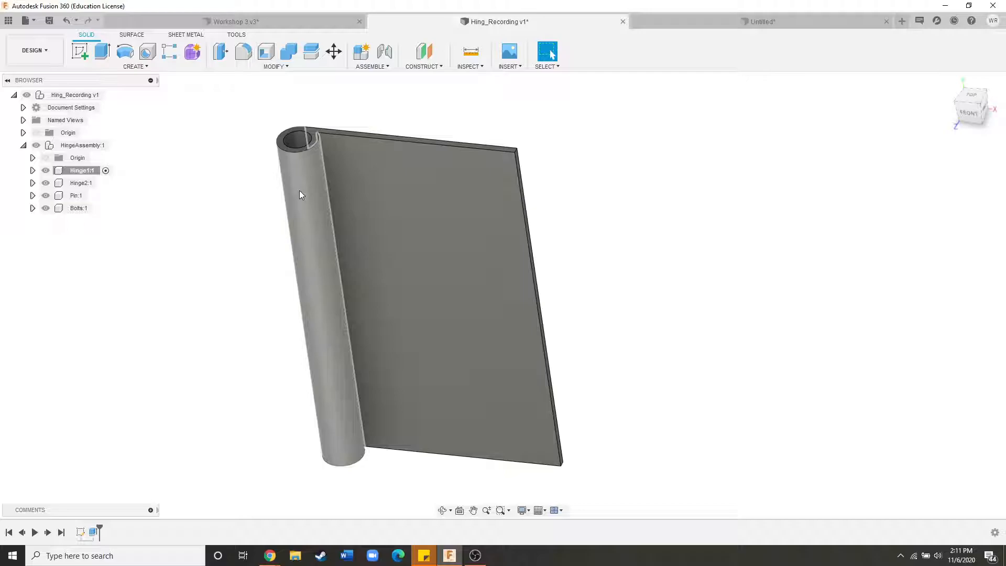
# Switch to the Workshop 3 design and isolate its Hinge 1 component to examine the knuckle cutouts.
pyautogui.click(247, 18)
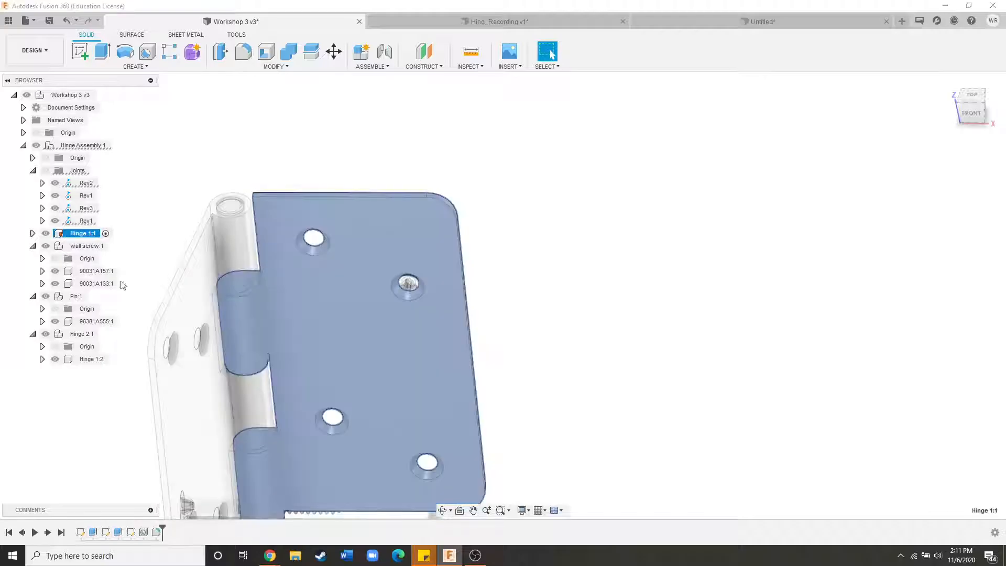
pyautogui.rightClick(90, 234)
pyautogui.click(113, 535)
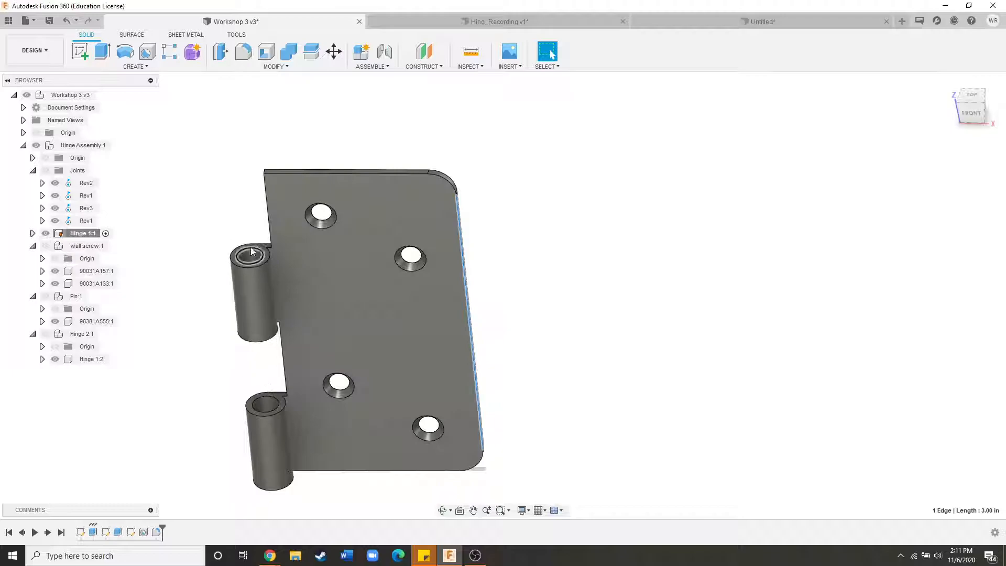
pyautogui.scroll(-3, 463, 136)
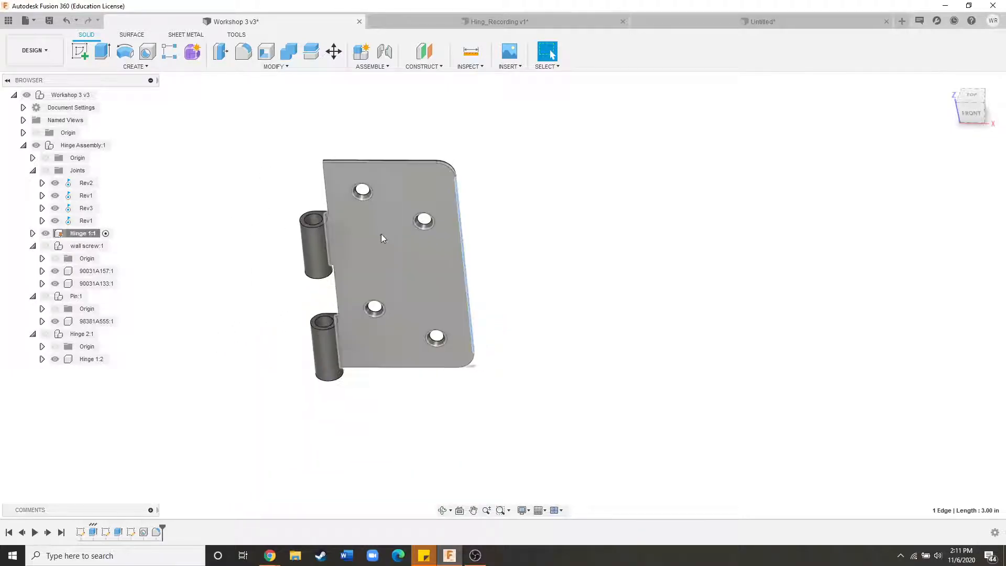
pyautogui.scroll(2, 382, 233)
# Return to the Hing_Recording design and start a sketch on the flat back face of the Hinge1 leaf.
pyautogui.click(493, 22)
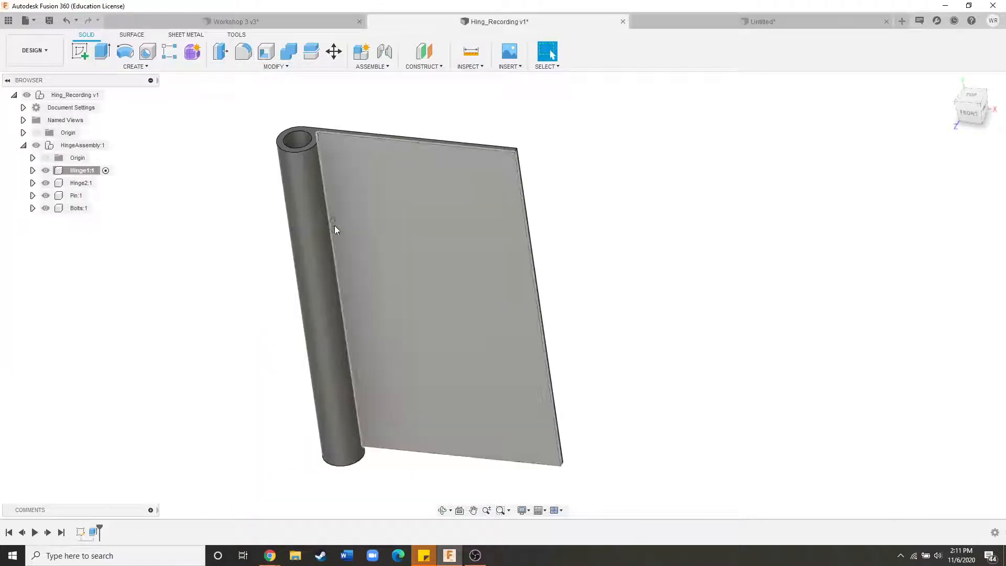
pyautogui.keyDown('shift'); pyautogui.moveTo(335, 228); pyautogui.dragTo(309, 223, button='middle'); pyautogui.keyUp('shift')
pyautogui.scroll(-3, 446, 193)
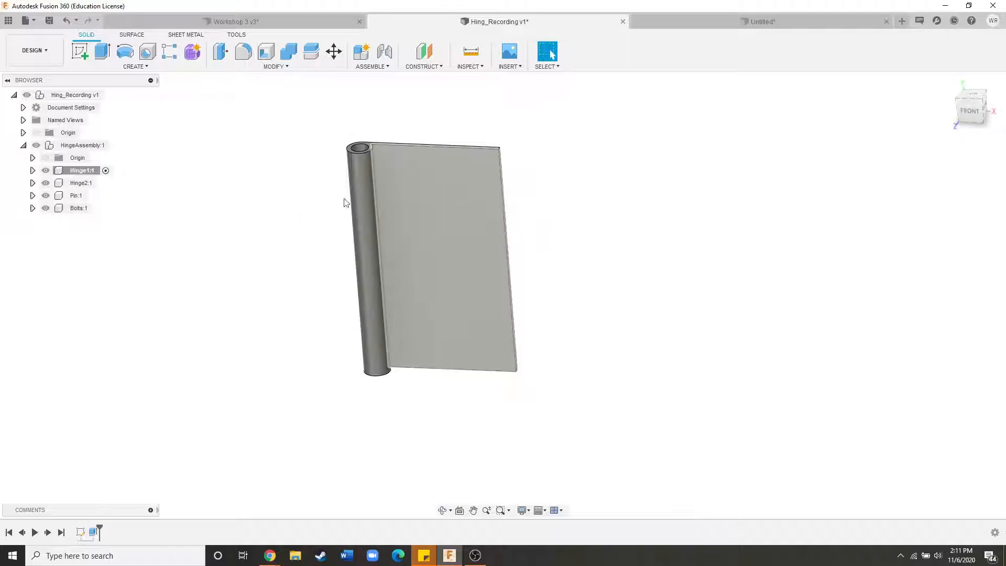
pyautogui.click(78, 50)
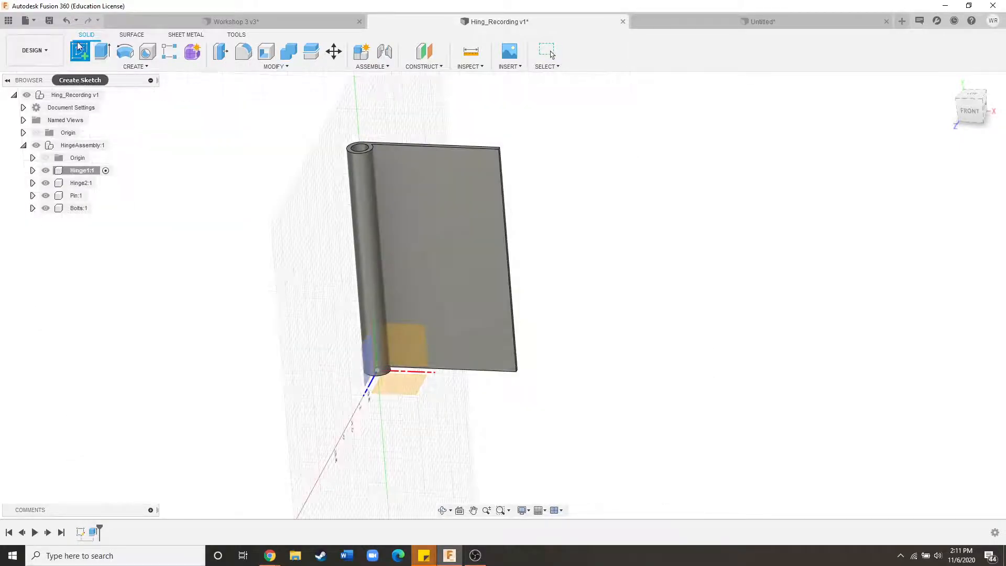
pyautogui.keyDown('shift'); pyautogui.moveTo(509, 266); pyautogui.dragTo(498, 286, button='middle'); pyautogui.keyUp('shift')
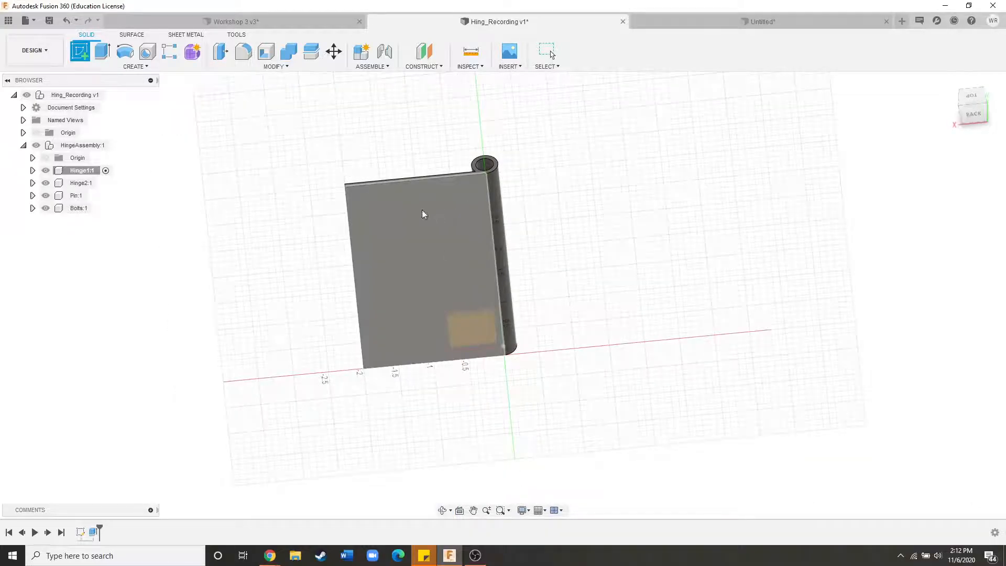
pyautogui.click(391, 218)
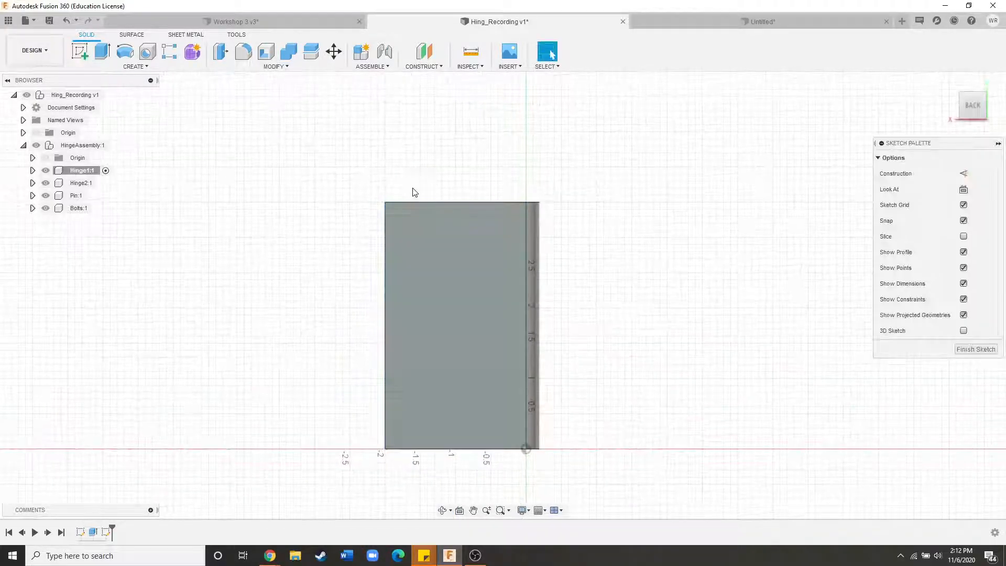
# Project the outer circular edge at the knuckle's upper end into the sketch.
pyautogui.keyDown('shift'); pyautogui.moveTo(534, 252); pyautogui.dragTo(507, 254, button='middle'); pyautogui.keyUp('shift')
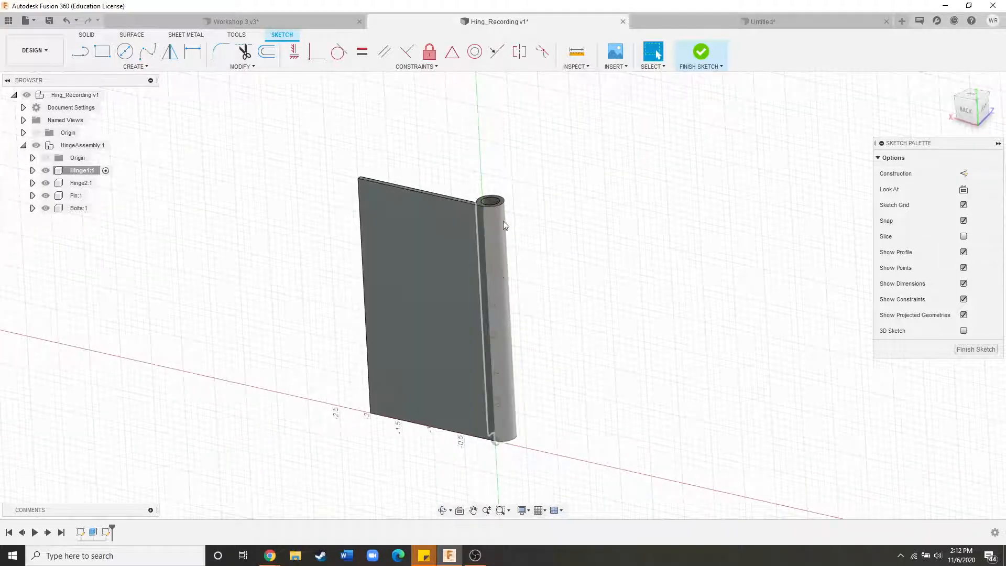
pyautogui.keyDown('shift'); pyautogui.moveTo(449, 194); pyautogui.dragTo(505, 222, button='middle'); pyautogui.keyUp('shift')
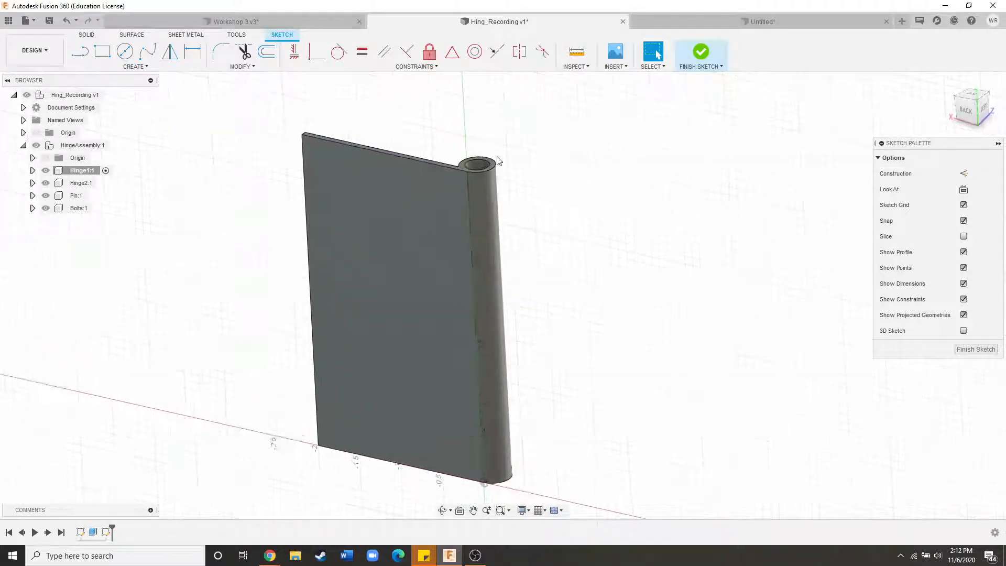
pyautogui.scroll(5, 488, 164)
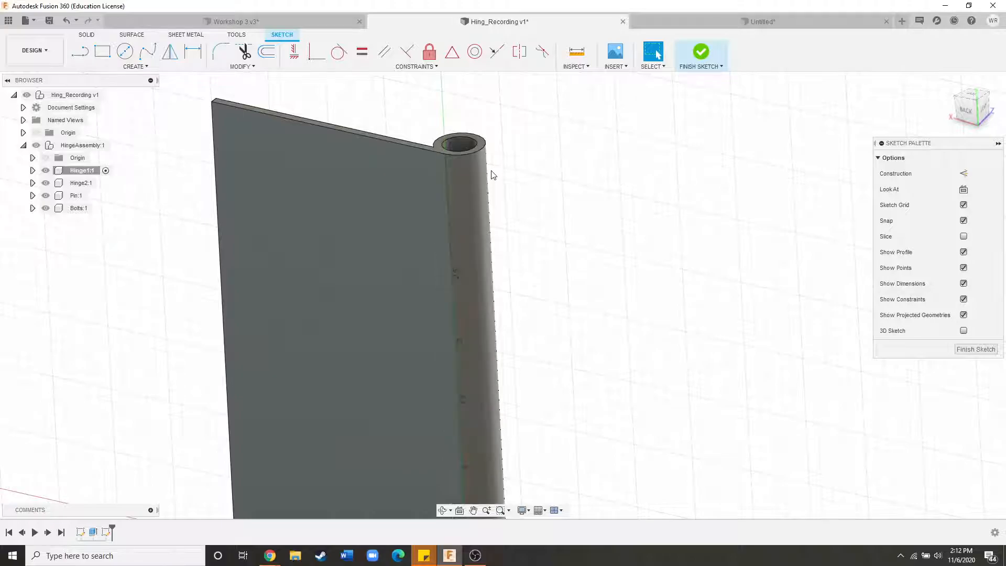
pyautogui.press('p')
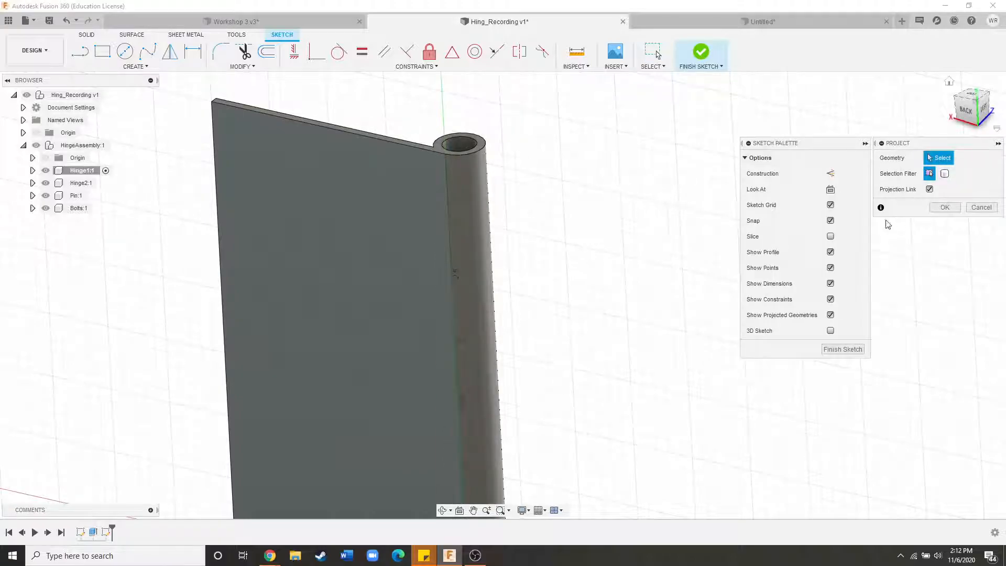
pyautogui.click(981, 208)
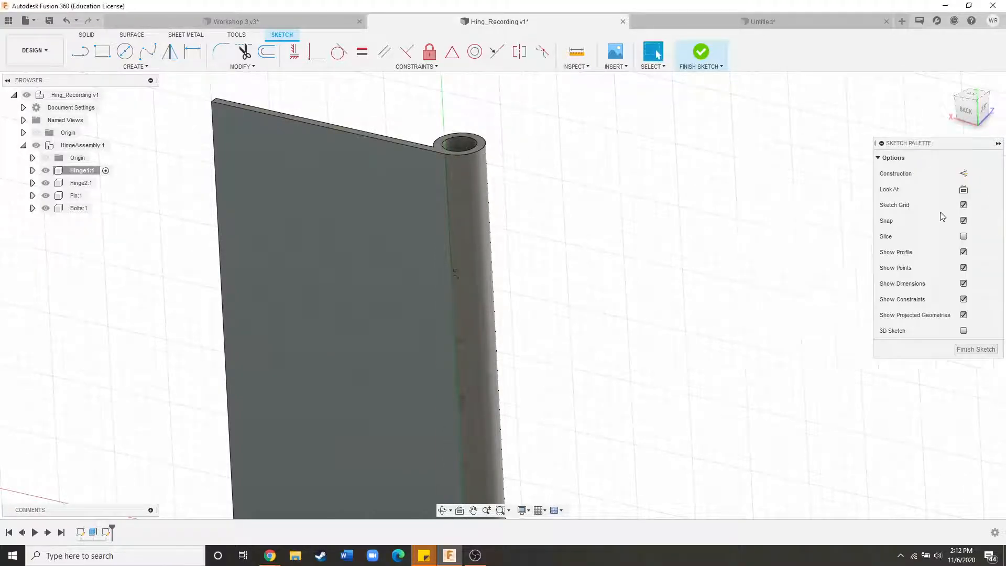
pyautogui.click(149, 67)
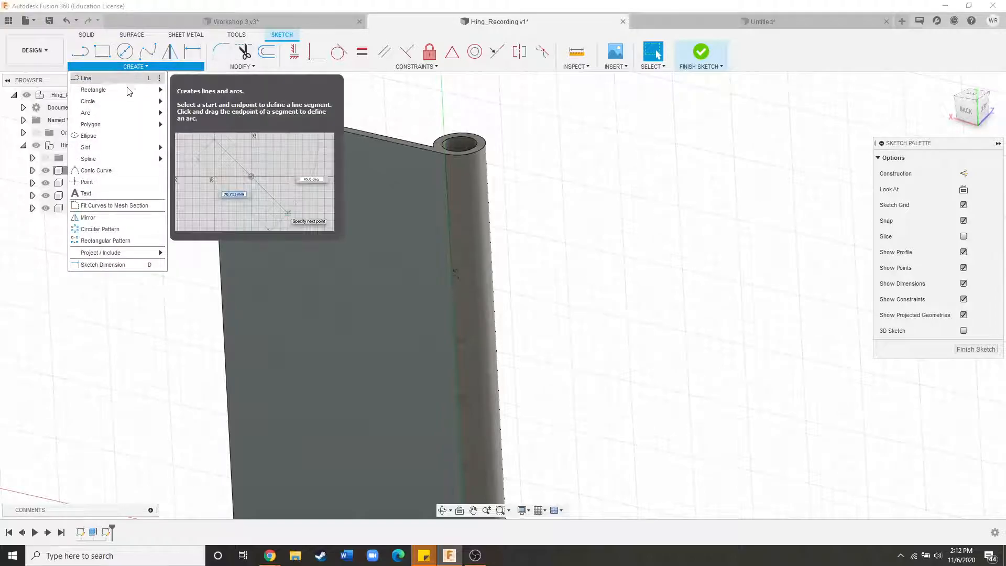
pyautogui.moveTo(131, 252)
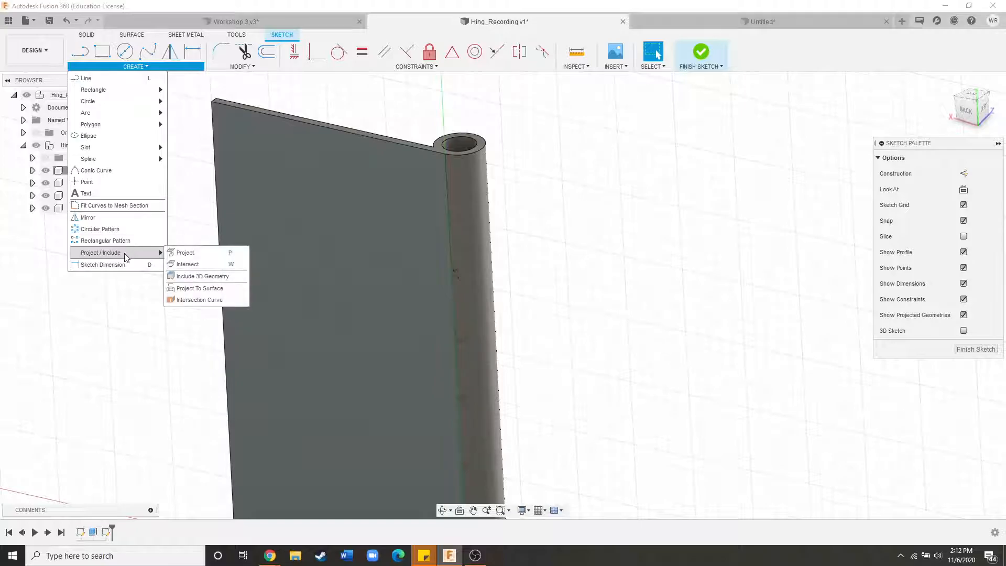
pyautogui.click(185, 252)
pyautogui.scroll(5, 478, 130)
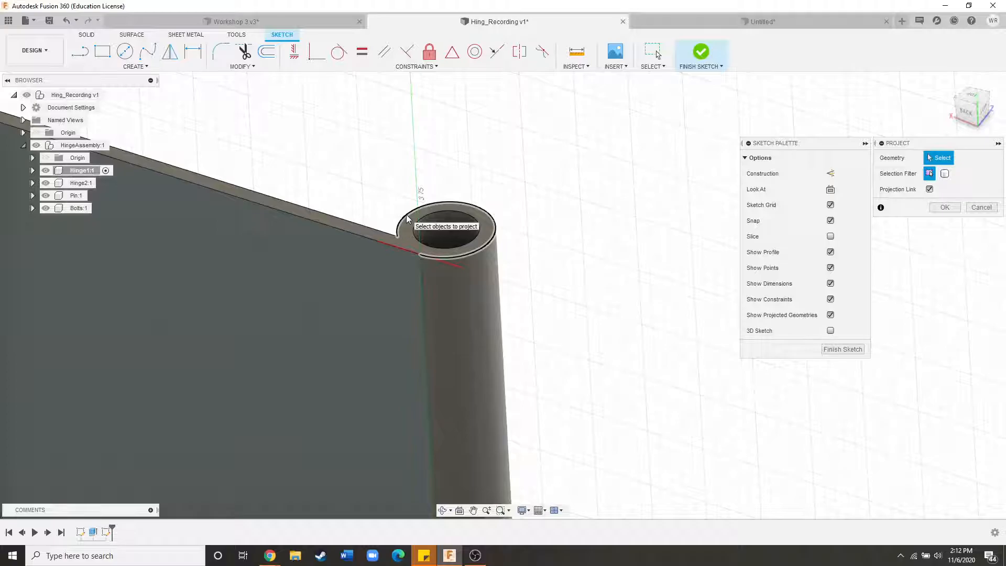
pyautogui.click(408, 219)
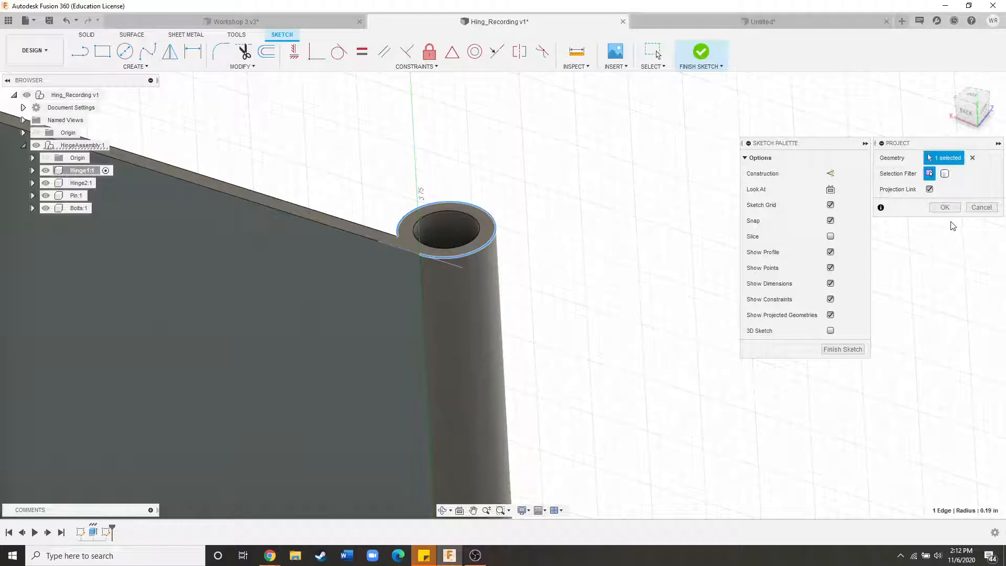
pyautogui.click(946, 209)
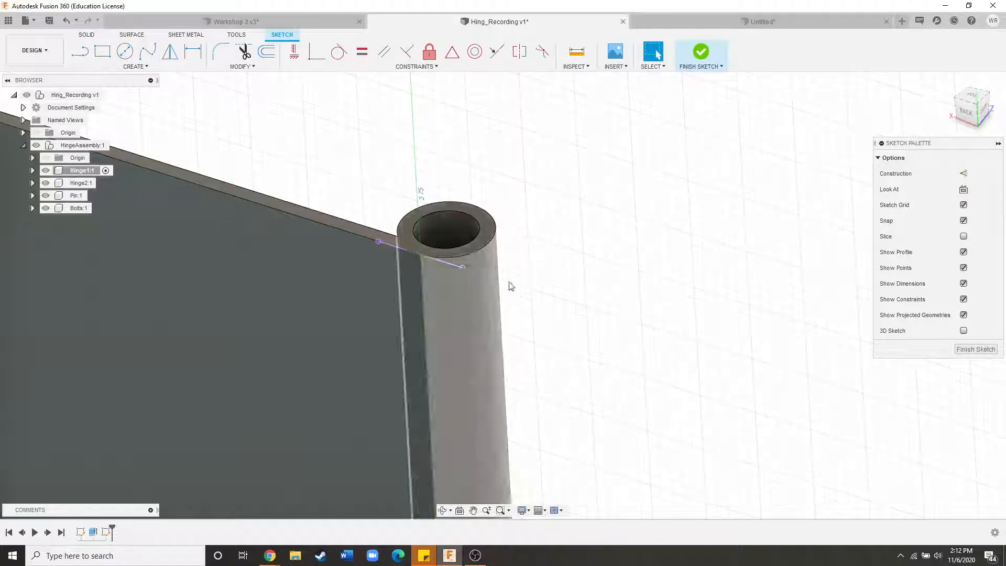
# Project the outer circular edge at the knuckle's lower end into the sketch.
pyautogui.click(964, 115)
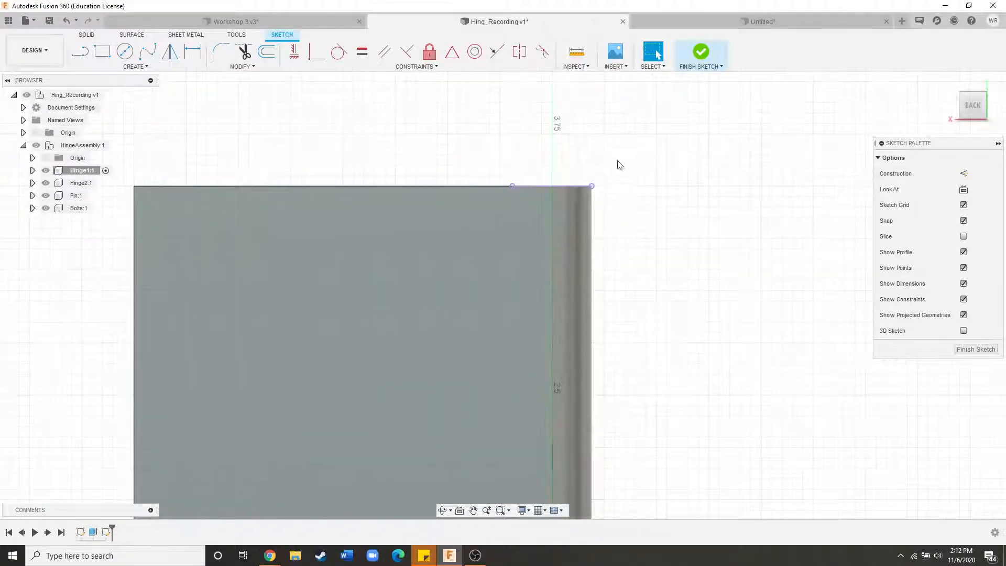
pyautogui.keyDown('shift'); pyautogui.moveTo(606, 152); pyautogui.dragTo(603, 175, button='middle'); pyautogui.keyUp('shift')
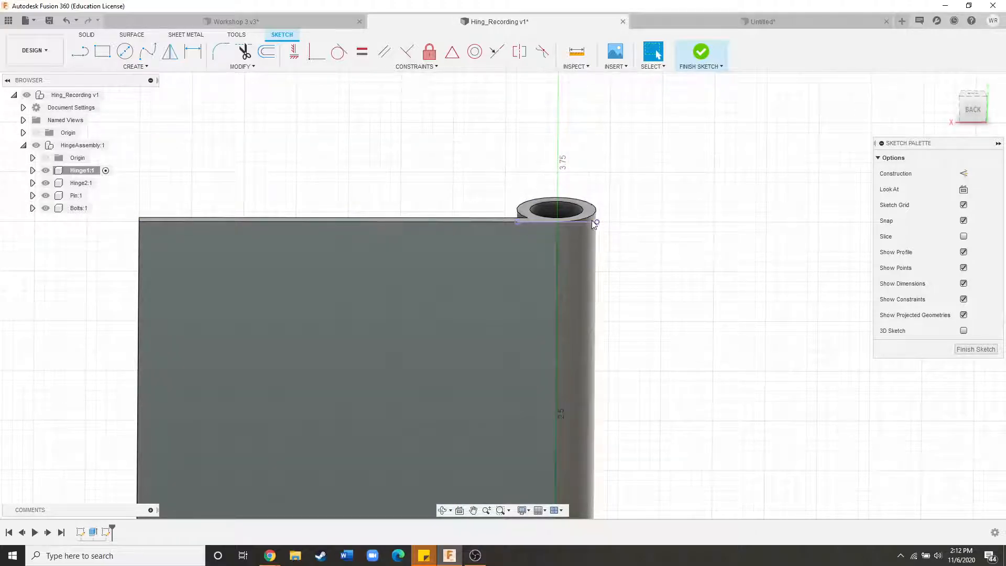
pyautogui.scroll(-3, 492, 151)
pyautogui.scroll(-2, 503, 209)
pyautogui.keyDown('shift'); pyautogui.moveTo(510, 445); pyautogui.dragTo(525, 357, button='middle'); pyautogui.keyUp('shift')
pyautogui.press('p')
pyautogui.scroll(5, 525, 402)
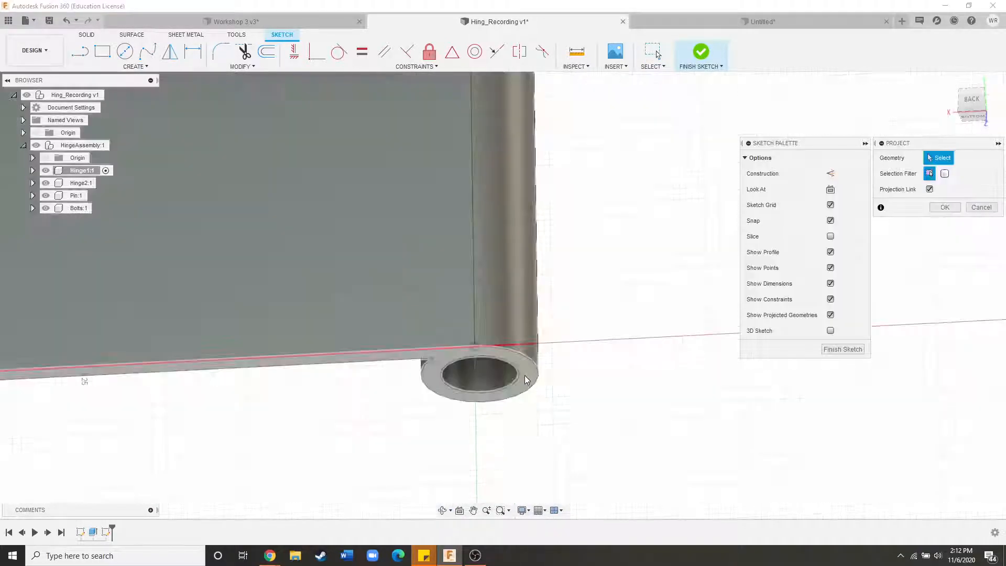
pyautogui.scroll(2, 525, 377)
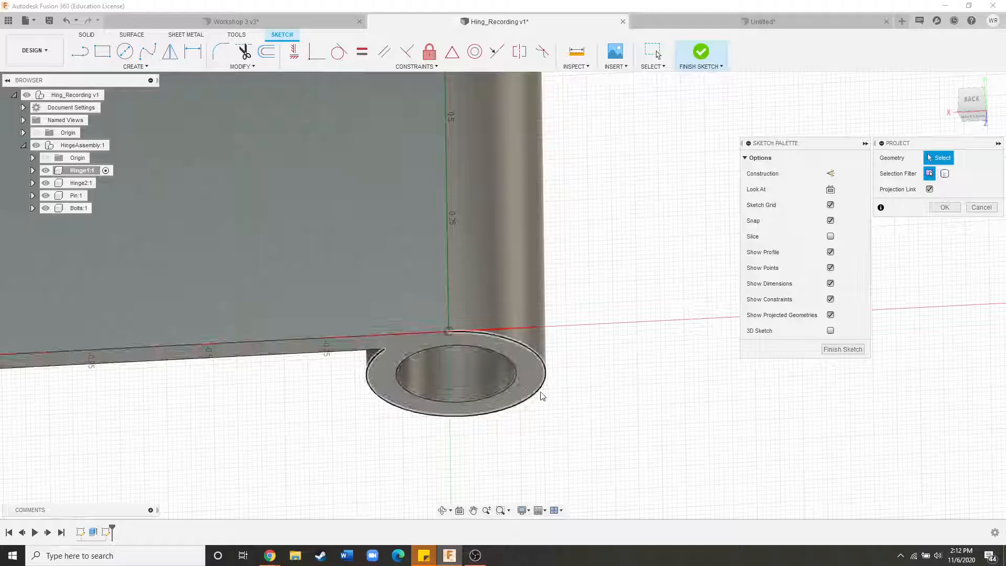
pyautogui.click(538, 398)
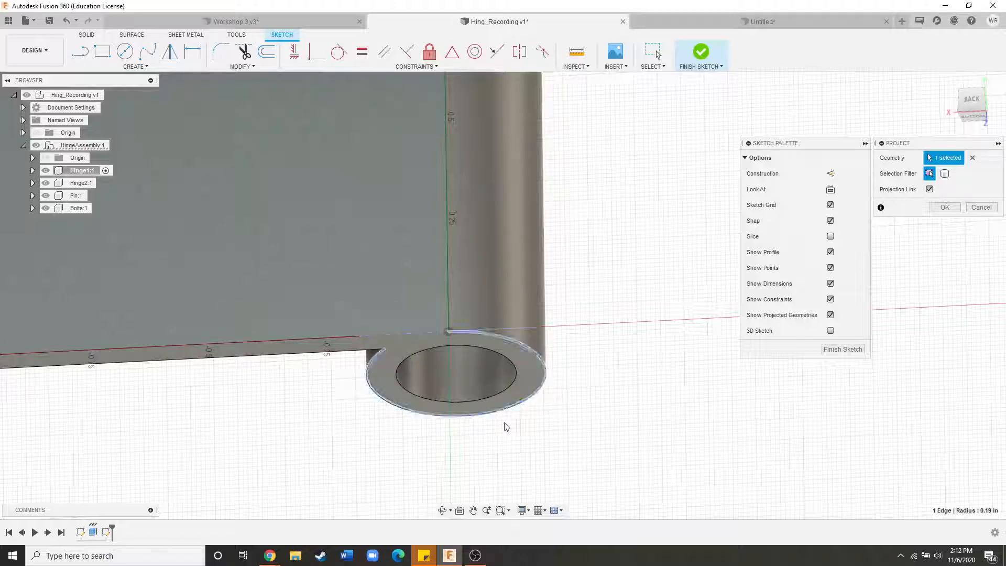
pyautogui.click(945, 208)
# Examine the projected lines at both ends of the knuckle.
pyautogui.scroll(-5, 488, 434)
pyautogui.scroll(-5, 489, 434)
pyautogui.moveTo(495, 373)
pyautogui.keyDown('shift'); pyautogui.mouseDown(button='middle')
pyautogui.moveTo(474, 411)
pyautogui.moveTo(488, 420)
pyautogui.mouseUp(button='middle'); pyautogui.keyUp('shift')
pyautogui.scroll(-3, 538, 415)
pyautogui.scroll(4, 559, 286)
pyautogui.scroll(-3, 417, 270)
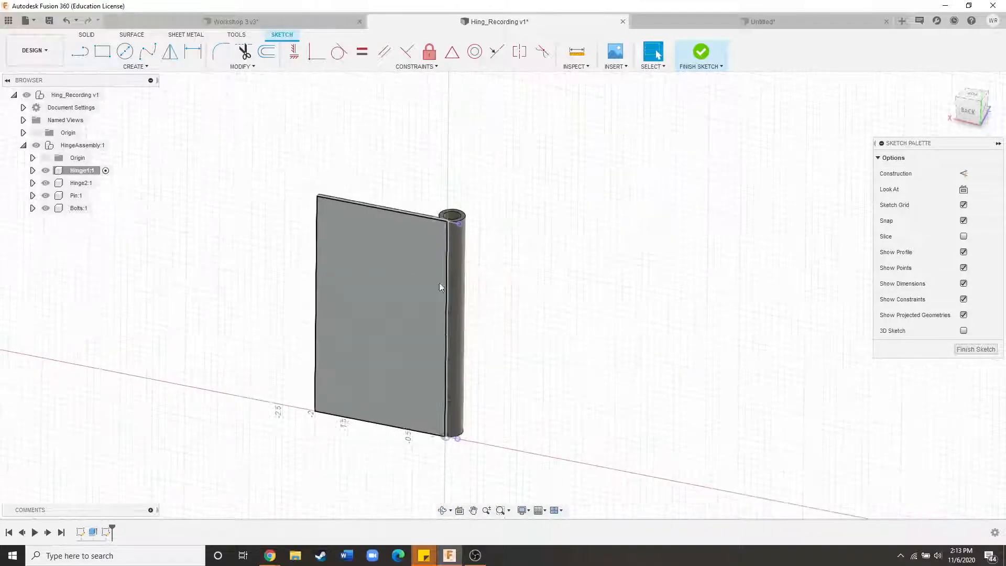
pyautogui.scroll(2, 486, 340)
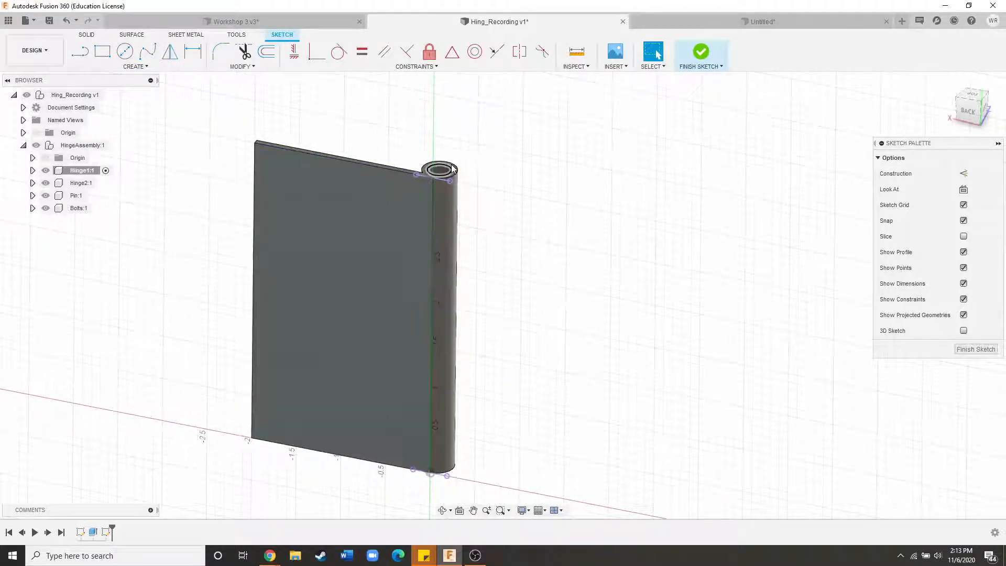
pyautogui.scroll(3, 433, 185)
pyautogui.scroll(-3, 435, 186)
pyautogui.scroll(3, 471, 215)
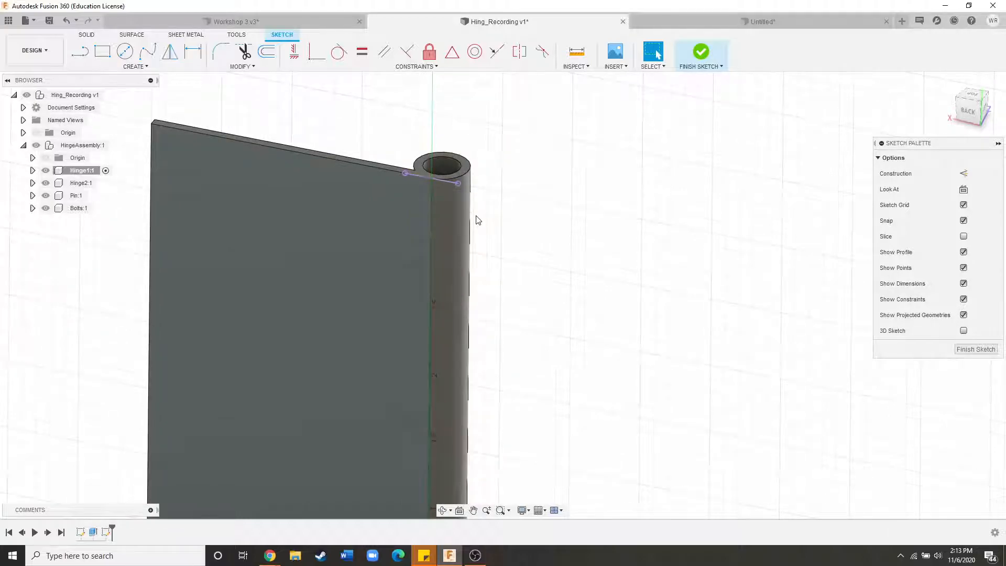
# Sketch three lines around the knuckle's upper end, about 0.81 in down and 0.54 in across, closing at the projected edge's outer endpoint.
pyautogui.scroll(-3, 419, 149)
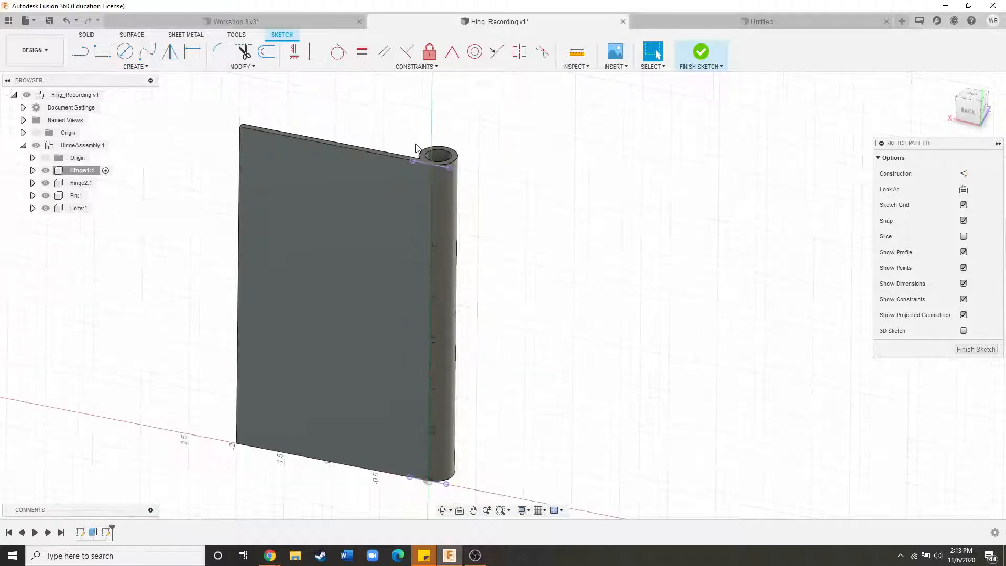
pyautogui.click(80, 51)
pyautogui.scroll(3, 414, 155)
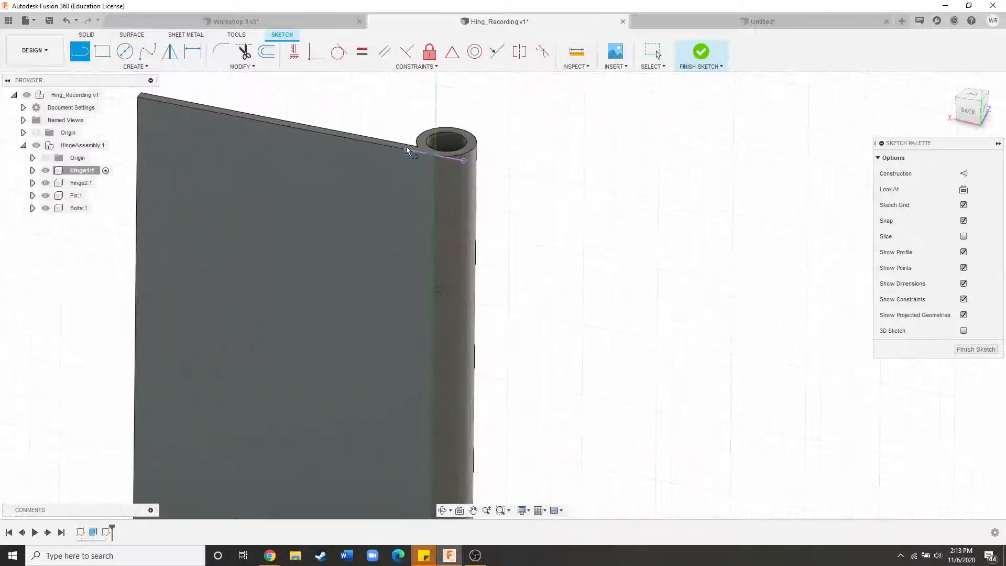
pyautogui.click(407, 150)
pyautogui.scroll(-3, 439, 113)
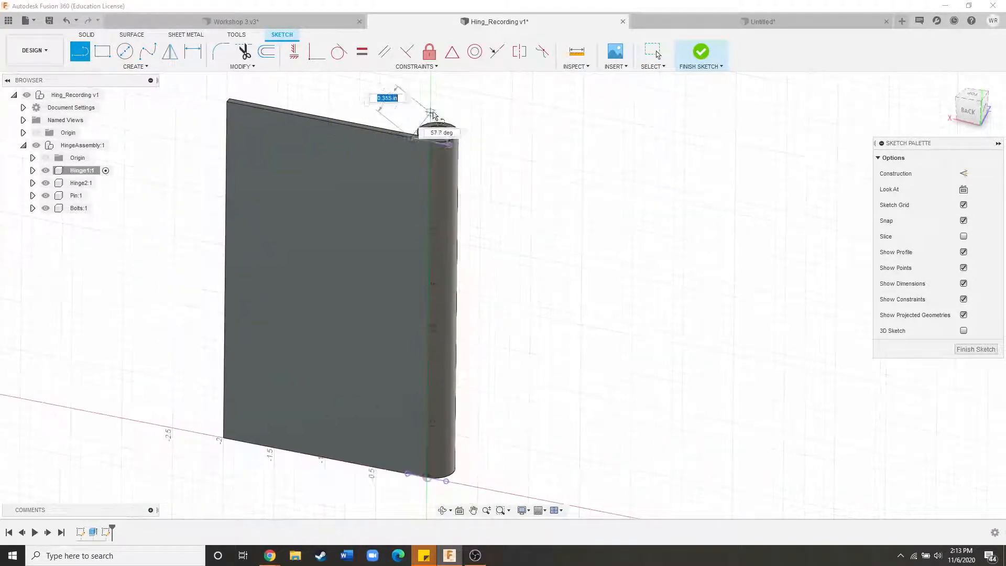
pyautogui.click(450, 145)
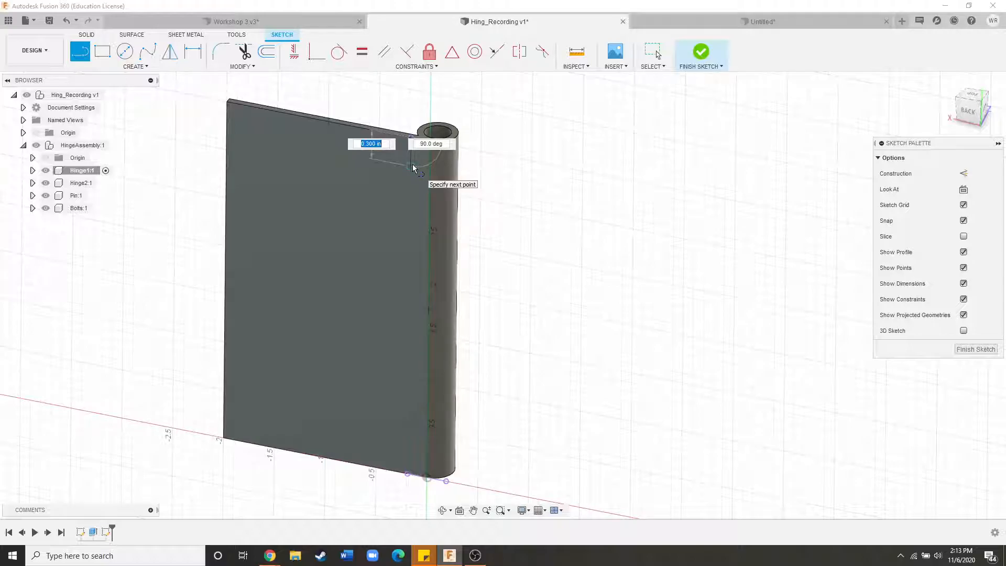
pyautogui.click(411, 215)
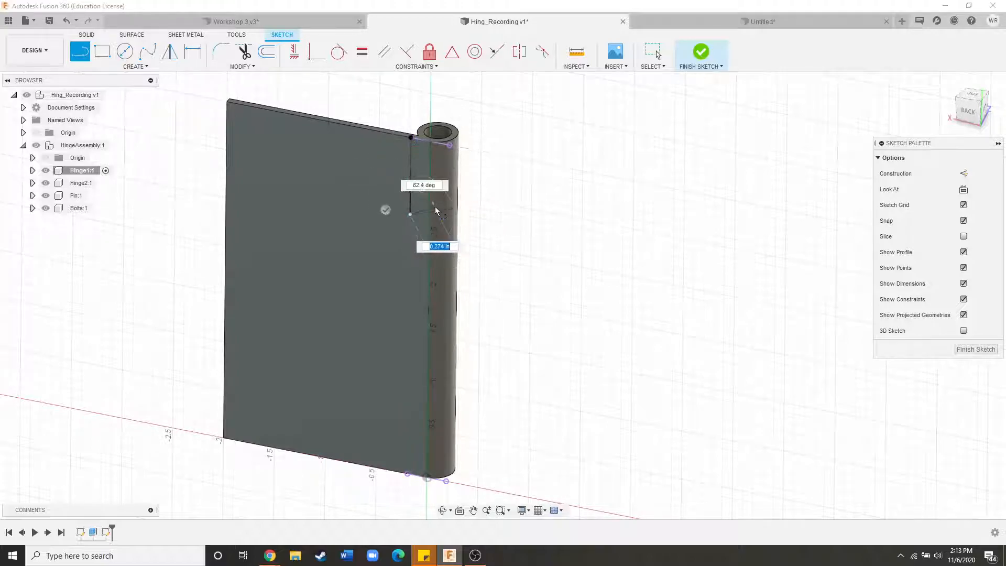
pyautogui.scroll(2, 444, 209)
pyautogui.scroll(1, 442, 209)
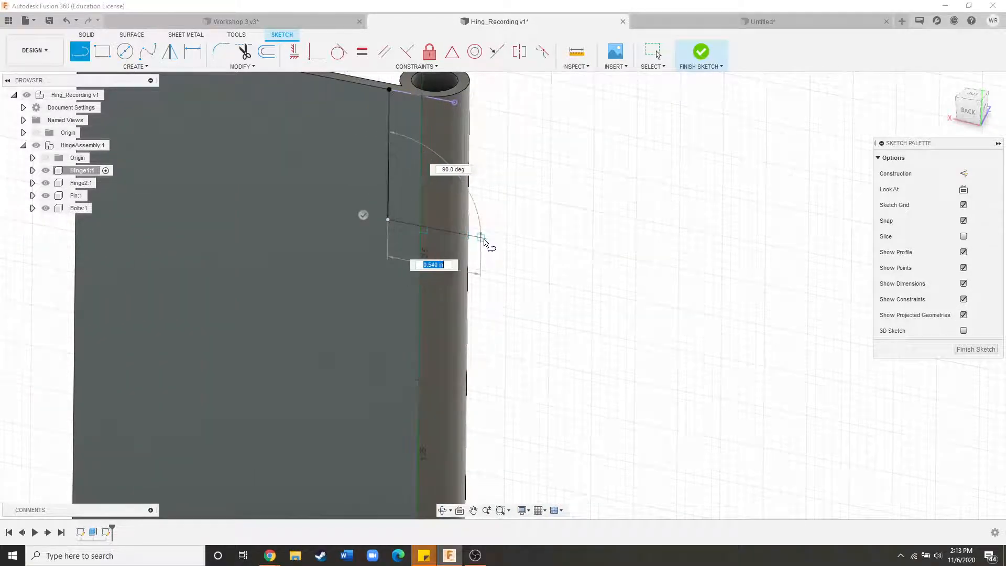
pyautogui.click(481, 237)
pyautogui.click(455, 101)
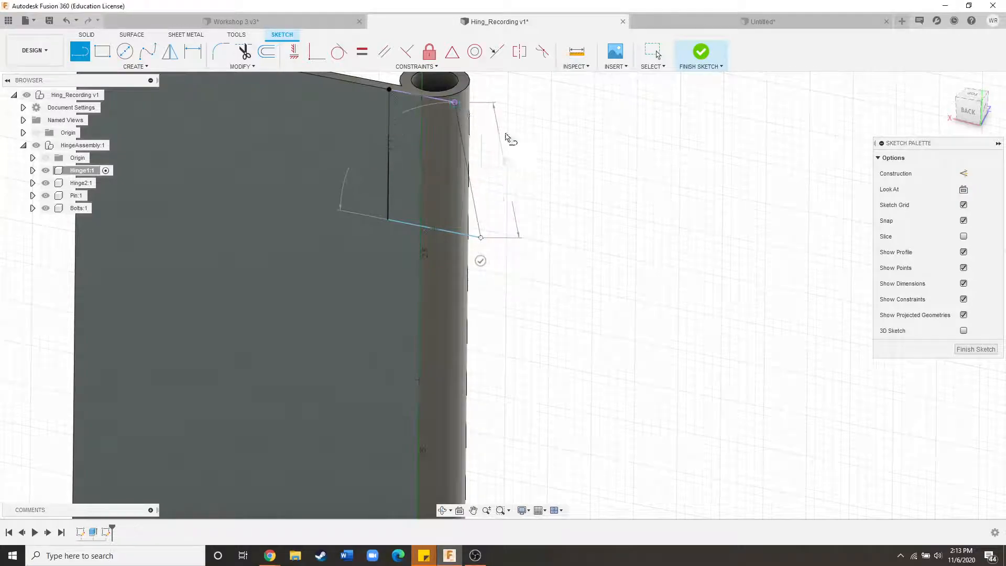
# Make the profile's slanted outer line perpendicular to its lower horizontal line.
pyautogui.click(967, 112)
pyautogui.scroll(-4, 435, 356)
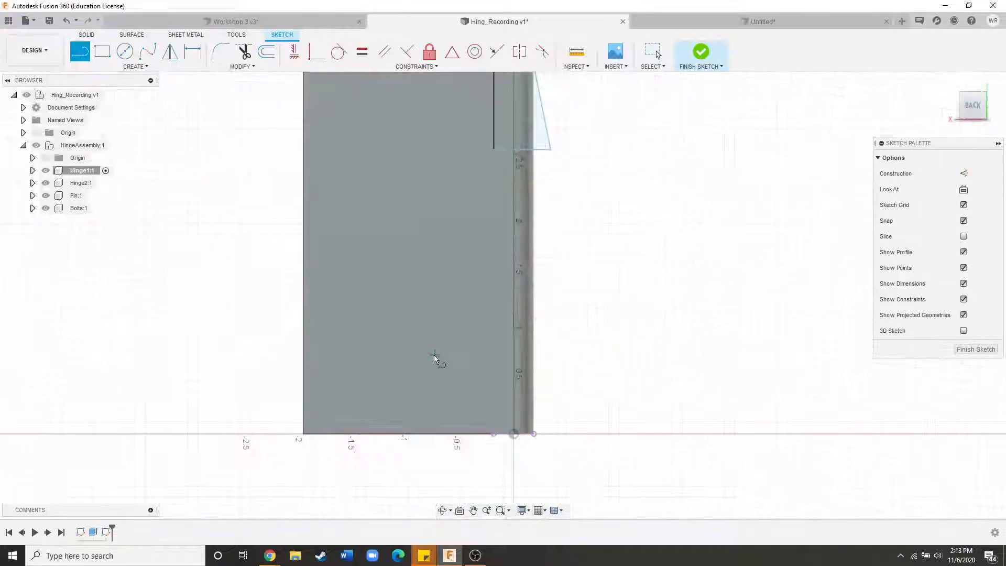
pyautogui.scroll(3, 488, 172)
pyautogui.press('Escape')
pyautogui.click(446, 199)
pyautogui.click(602, 262)
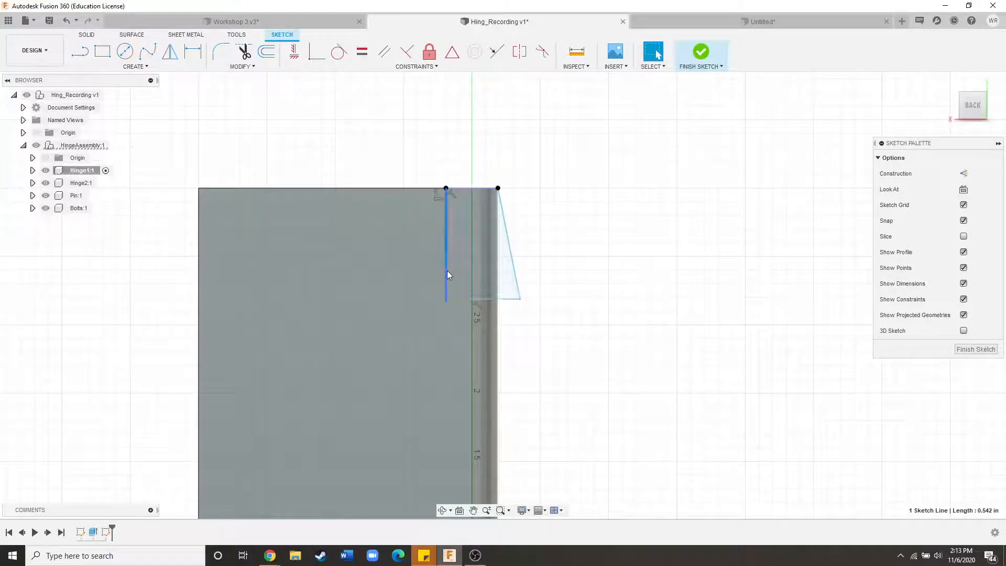
pyautogui.click(406, 51)
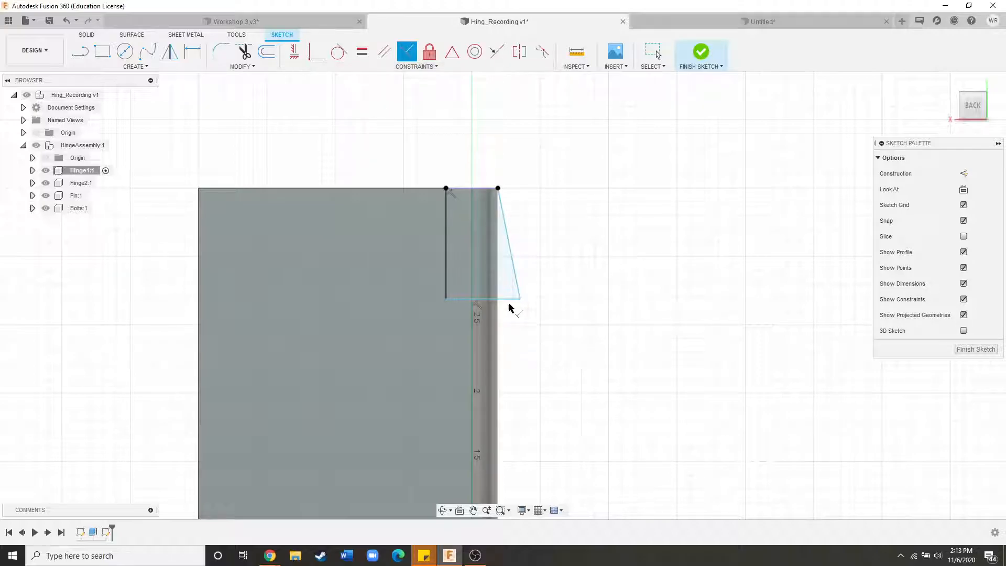
pyautogui.click(518, 285)
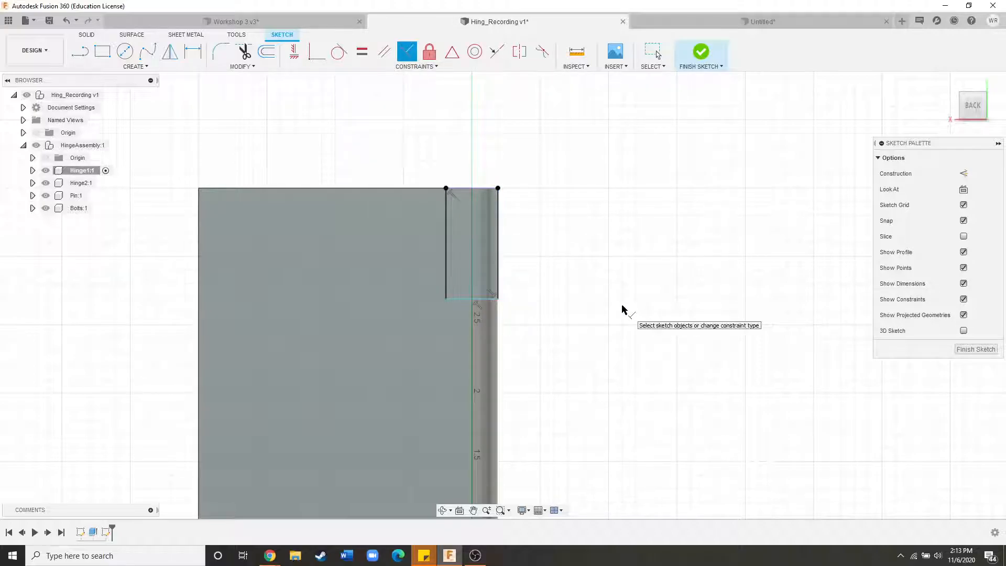
pyautogui.press('Escape')
# Dimension the profile's height between the projected upper line and the lower line as PinHeight/4.
pyautogui.scroll(-3, 384, 146)
pyautogui.scroll(3, 411, 233)
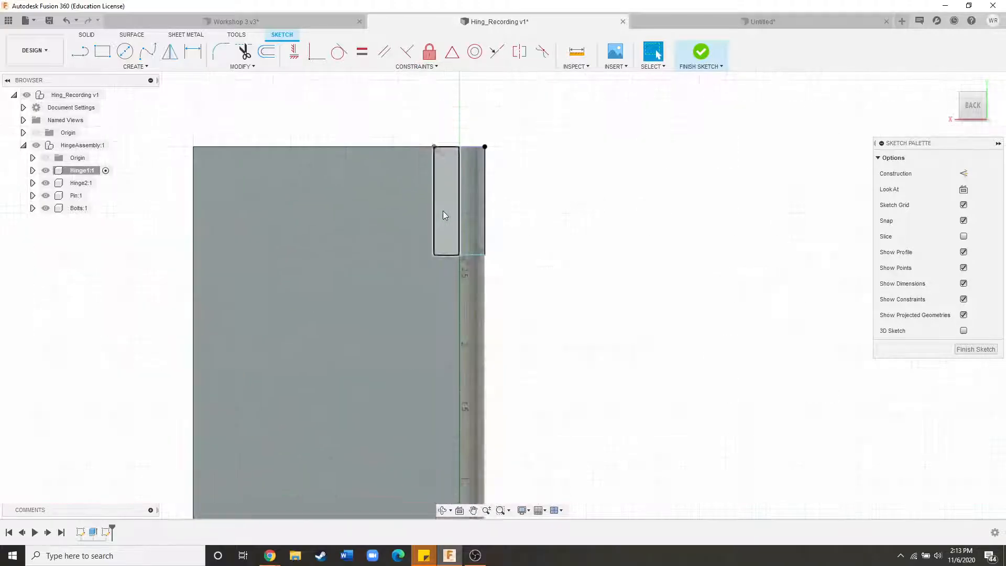
pyautogui.moveTo(512, 215)
pyautogui.keyDown('shift'); pyautogui.mouseDown(button='middle')
pyautogui.moveTo(498, 252)
pyautogui.moveTo(743, 269)
pyautogui.mouseUp(button='middle'); pyautogui.keyUp('shift')
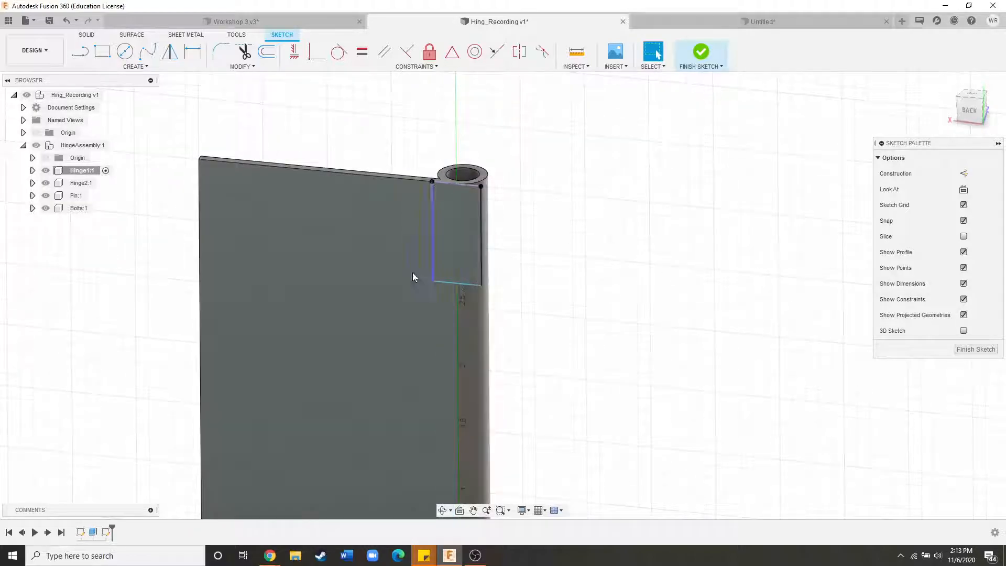
pyautogui.press('d')
pyautogui.click(466, 289)
pyautogui.click(473, 186)
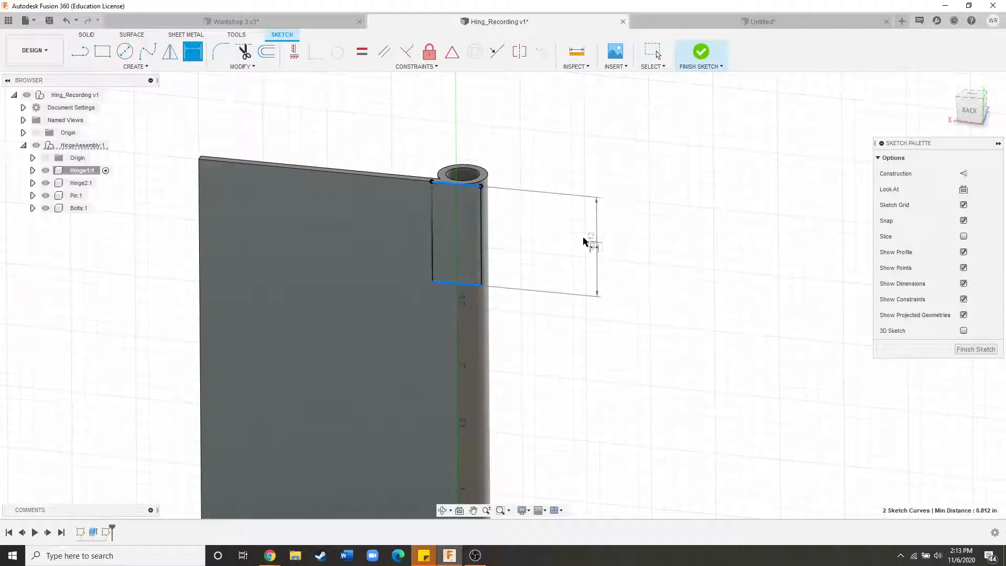
pyautogui.click(543, 234)
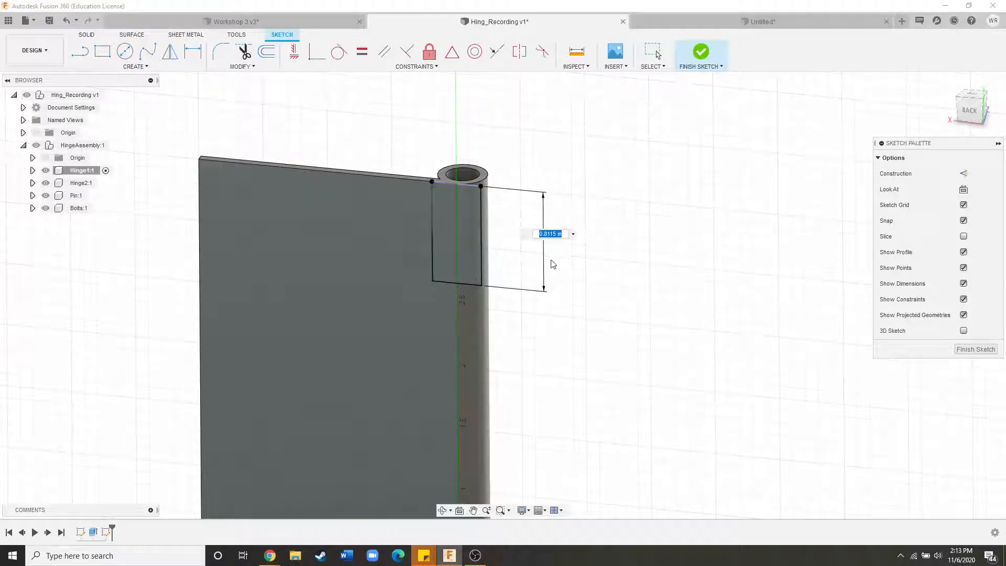
pyautogui.scroll(-3, 576, 246)
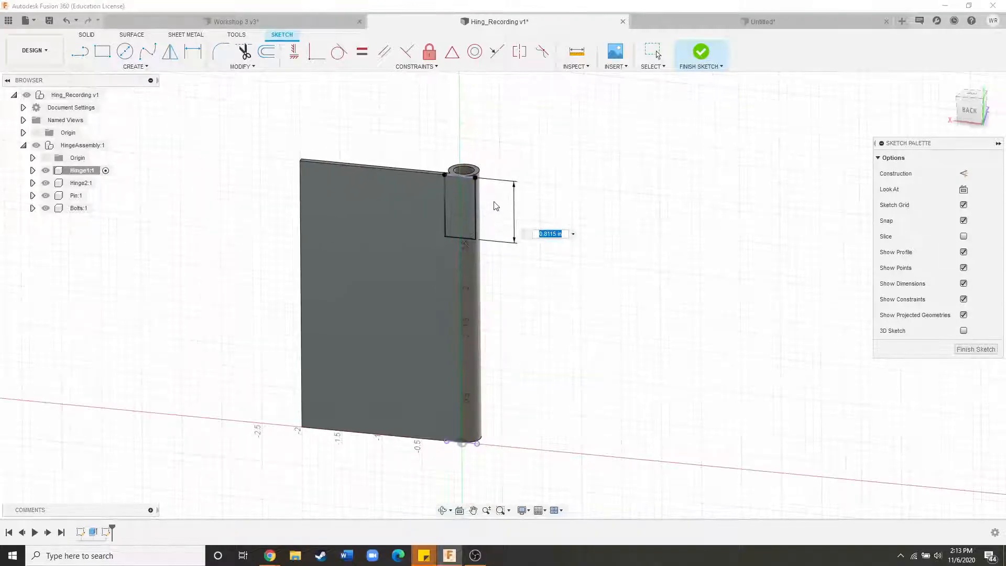
pyautogui.scroll(3, 478, 204)
pyautogui.scroll(-2, 492, 181)
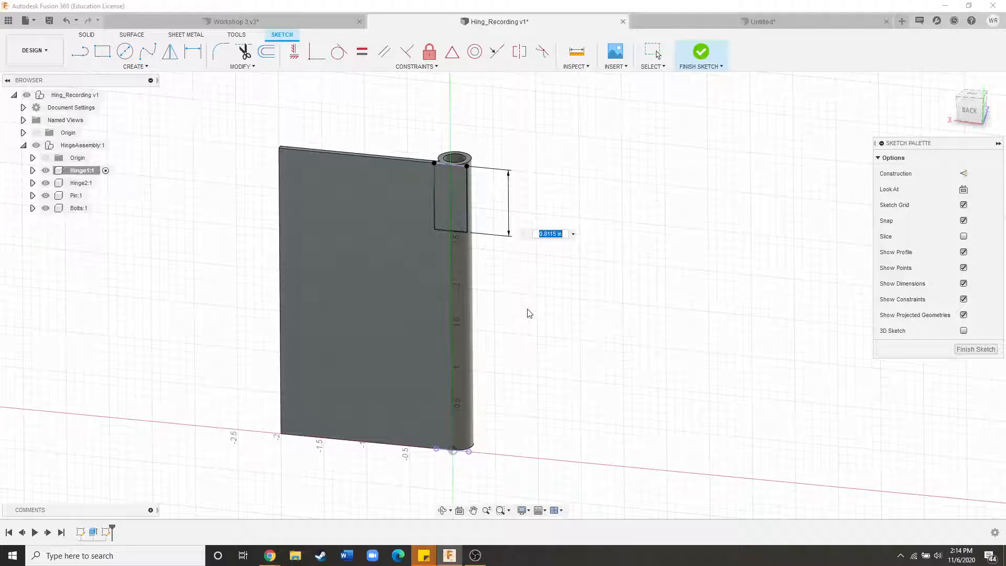
pyautogui.write('p')
pyautogui.click(573, 253)
pyautogui.write('/4')
pyautogui.press('Return')
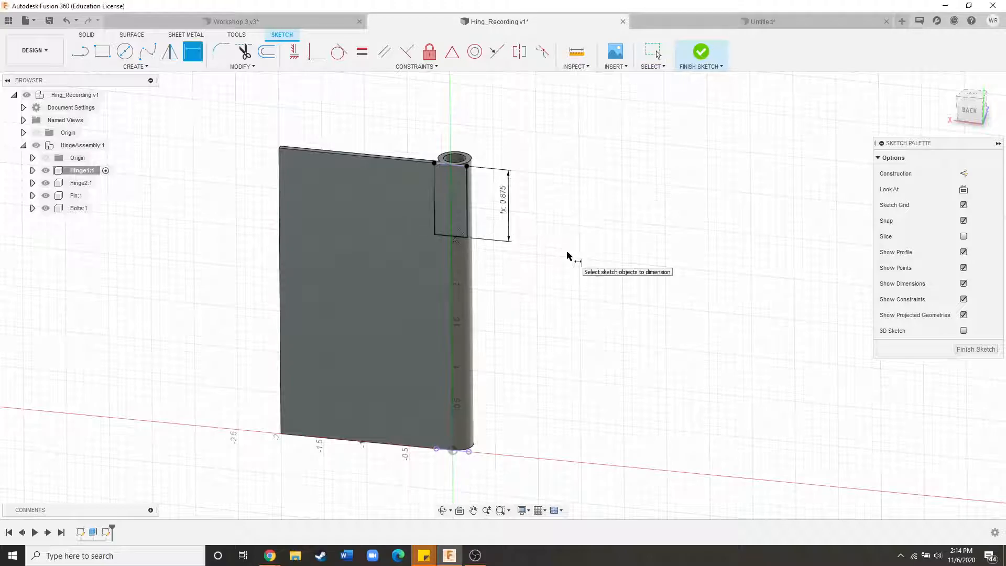
pyautogui.scroll(3, 537, 199)
pyautogui.scroll(-2, 537, 202)
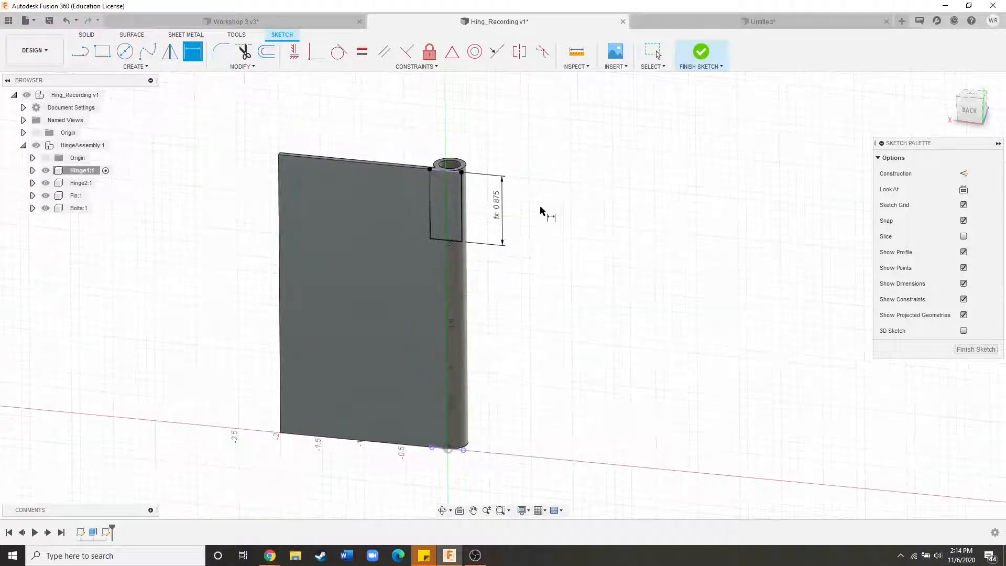
pyautogui.press('Escape')
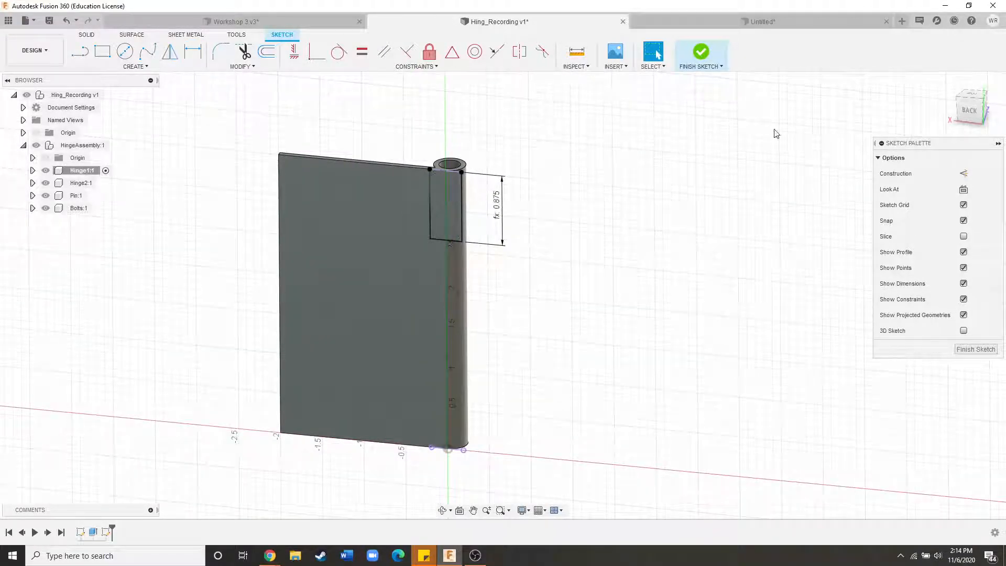
# Draw lines from the profile's lower inner corner to the knuckle's lower end, across it, and back up to the lower outer corner.
pyautogui.click(970, 112)
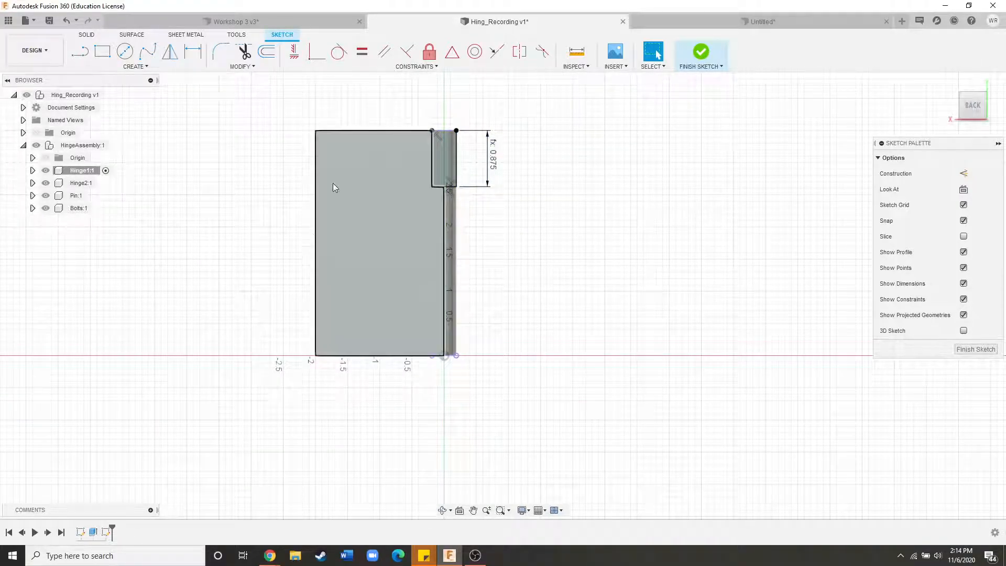
pyautogui.click(80, 56)
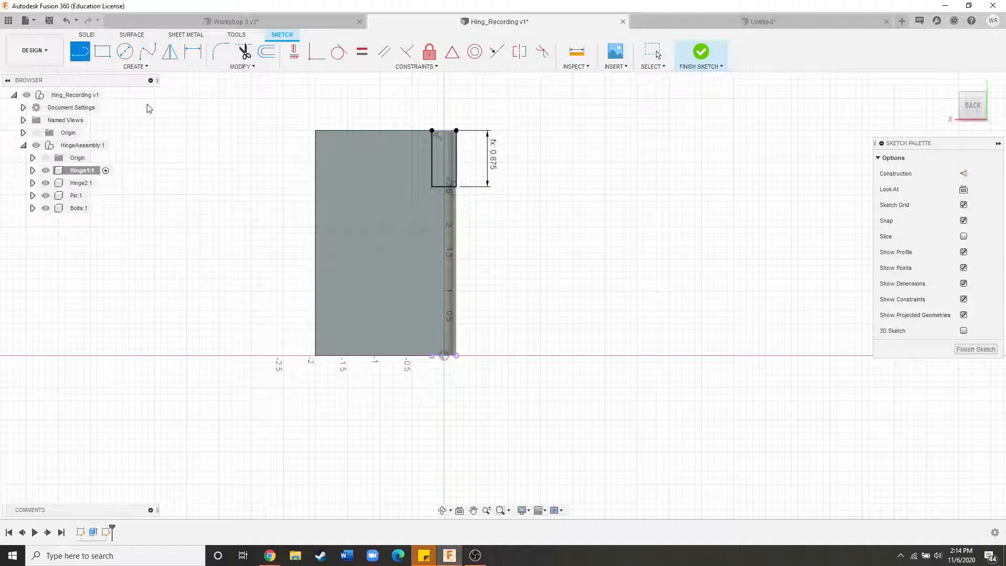
pyautogui.scroll(3, 440, 187)
pyautogui.click(428, 187)
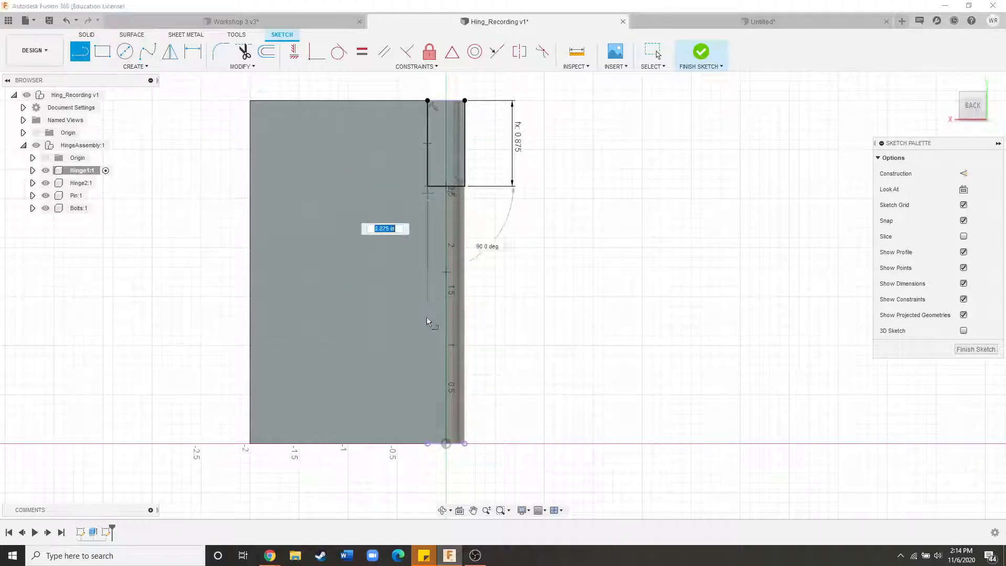
pyautogui.click(427, 445)
pyautogui.click(464, 443)
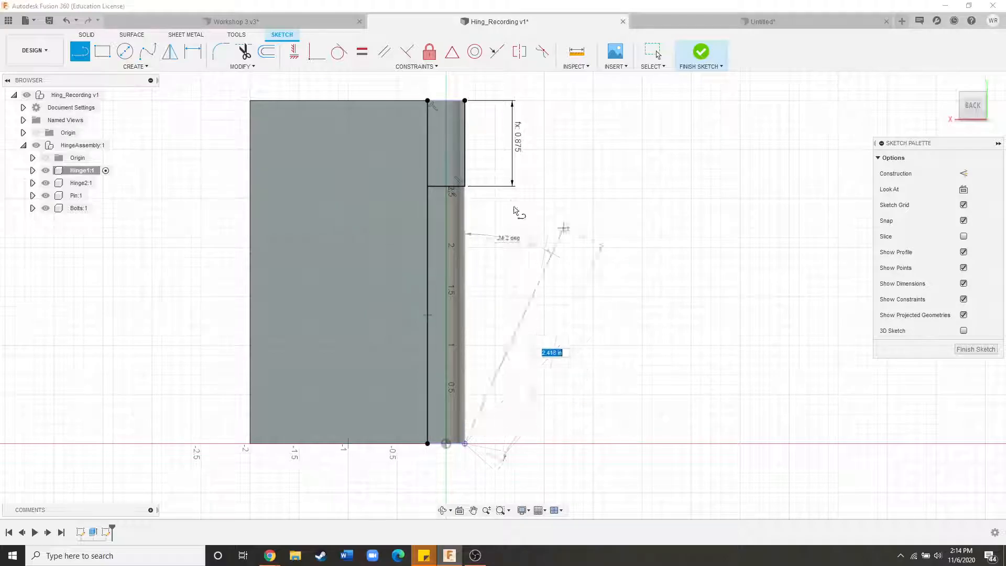
pyautogui.click(465, 186)
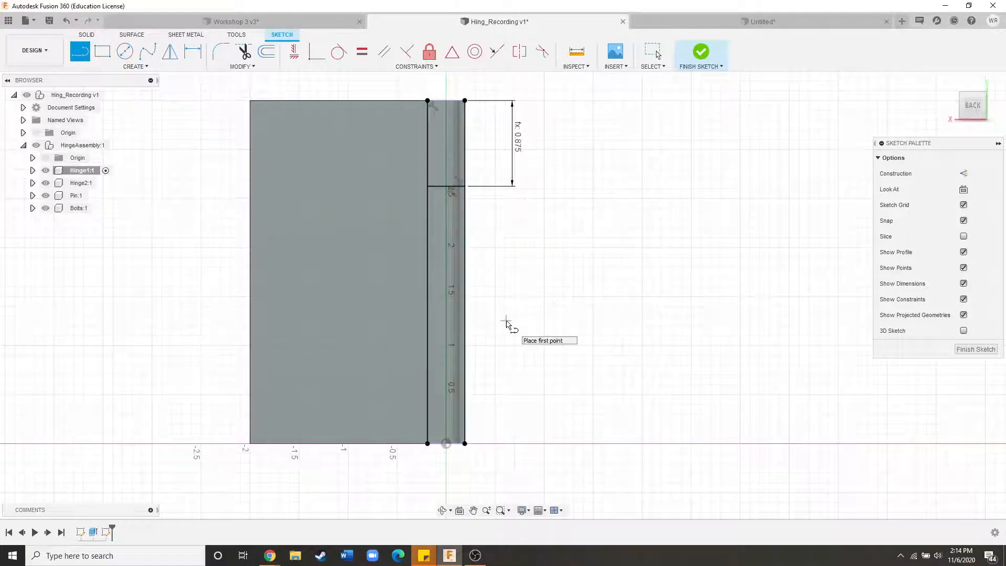
pyautogui.press('Escape')
# Convert the two long vertical lines below the profile to construction lines.
pyautogui.click(467, 240)
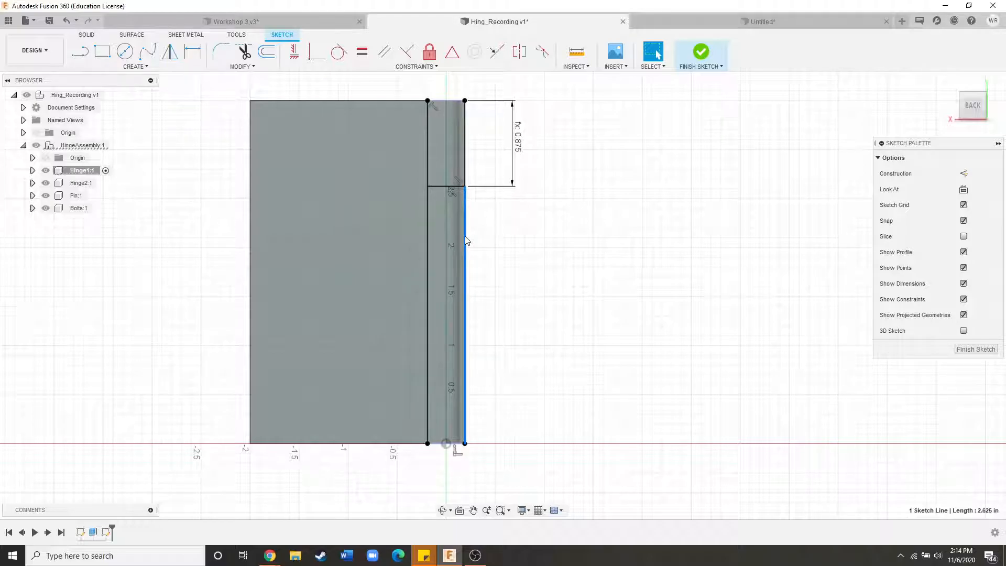
pyautogui.rightClick(466, 241)
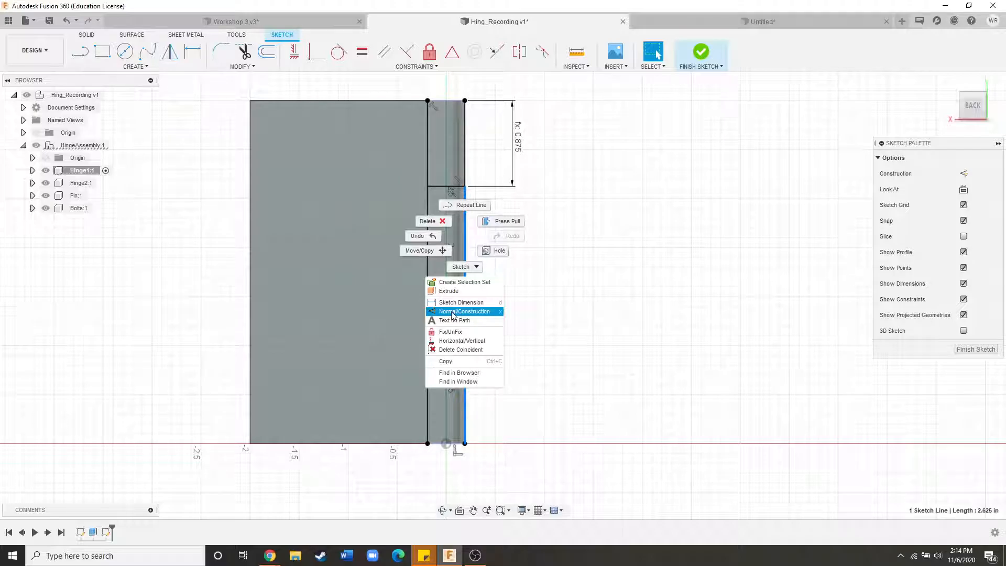
pyautogui.click(479, 313)
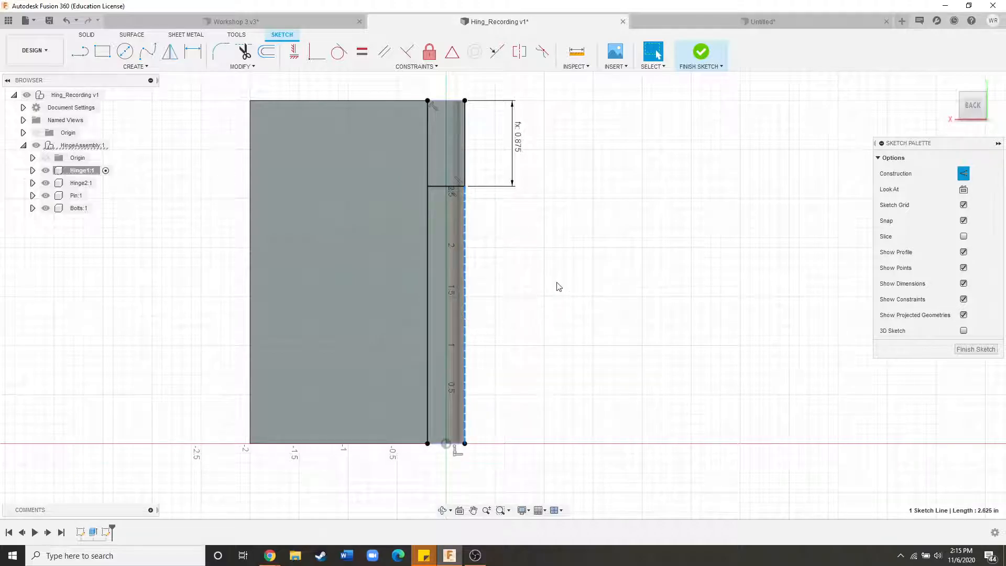
pyautogui.click(427, 273)
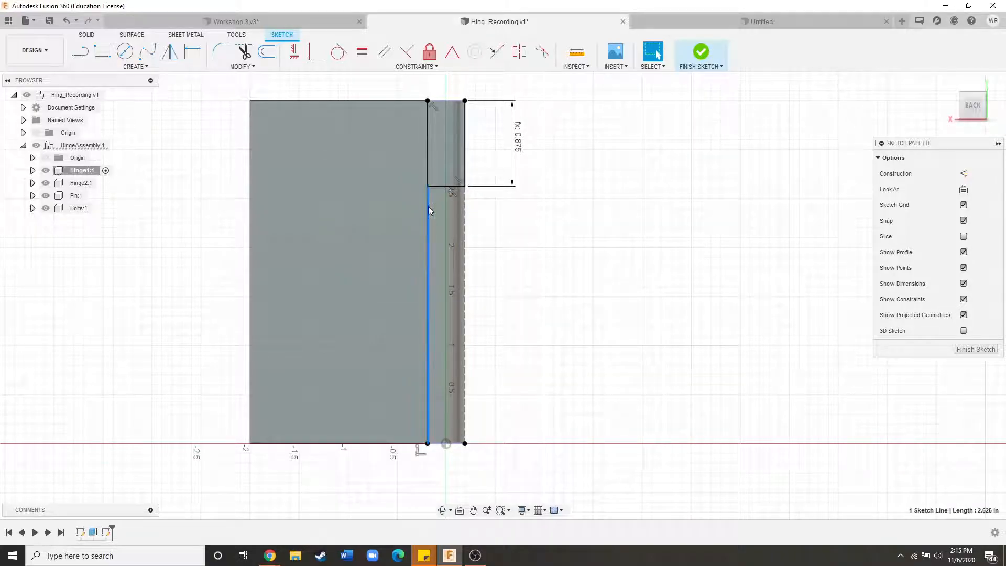
pyautogui.press('x')
pyautogui.click(525, 270)
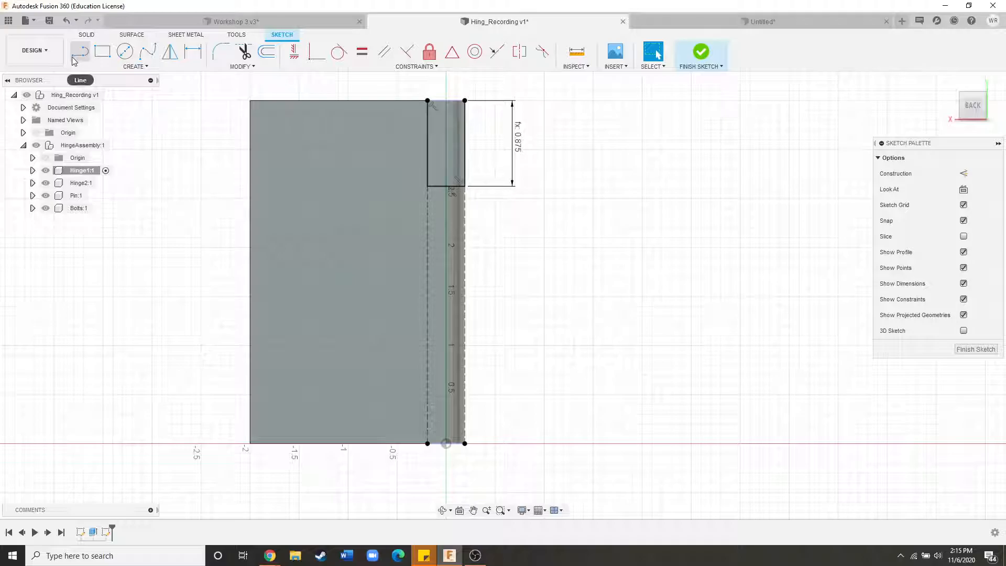
# Replace the outer construction line with one running the knuckle's full height between the outer endpoints of the projected edges.
pyautogui.click(465, 276)
pyautogui.press('Delete')
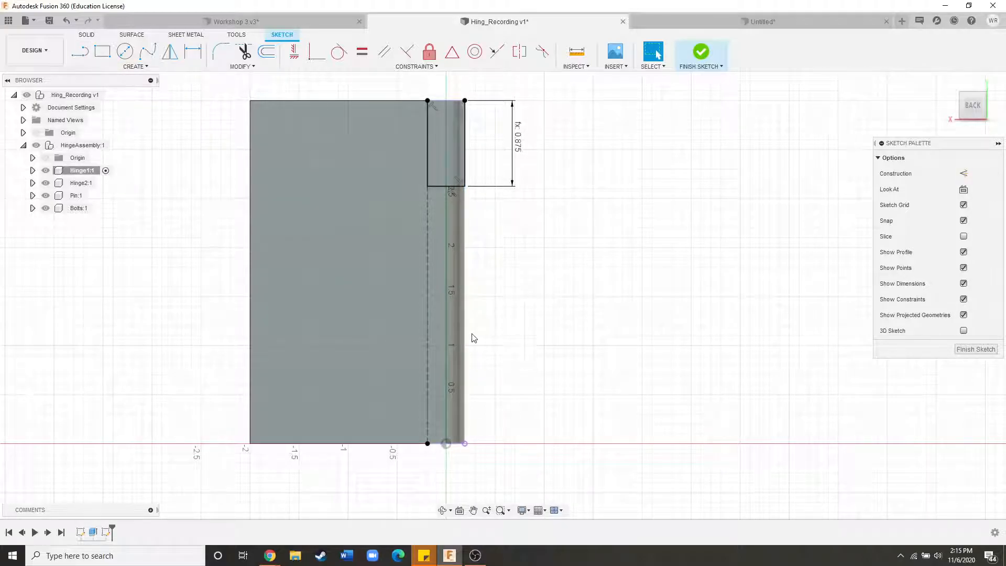
pyautogui.press('l')
pyautogui.click(465, 443)
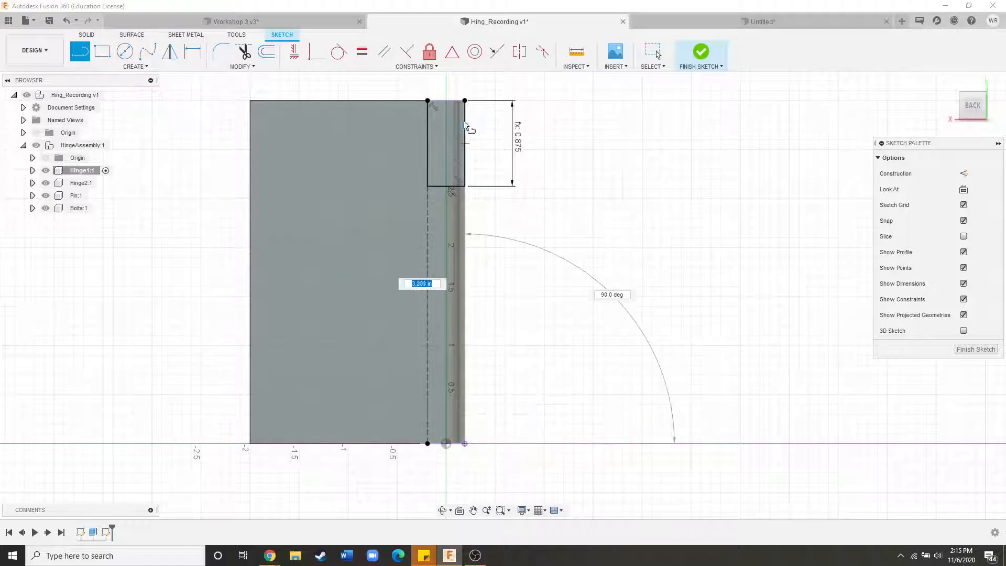
pyautogui.click(465, 100)
pyautogui.press('Escape')
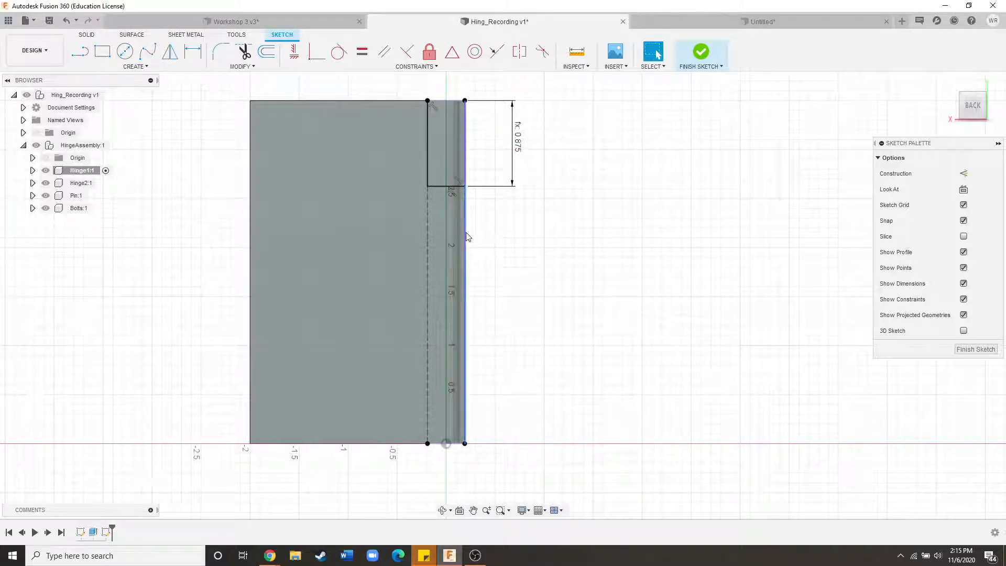
pyautogui.press('x')
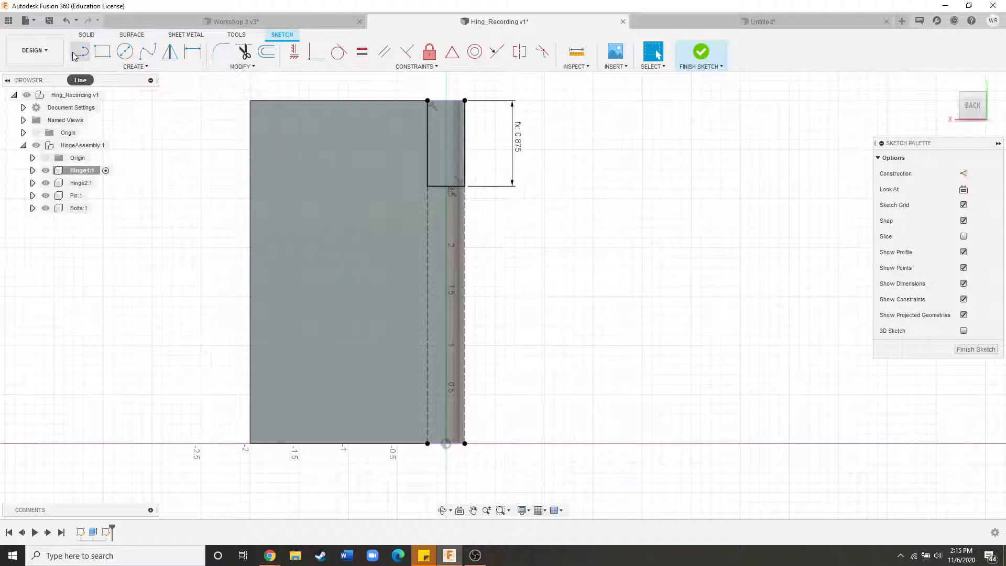
# Draw a horizontal line across the knuckle between the midpoints of the two full-height construction lines.
pyautogui.click(78, 53)
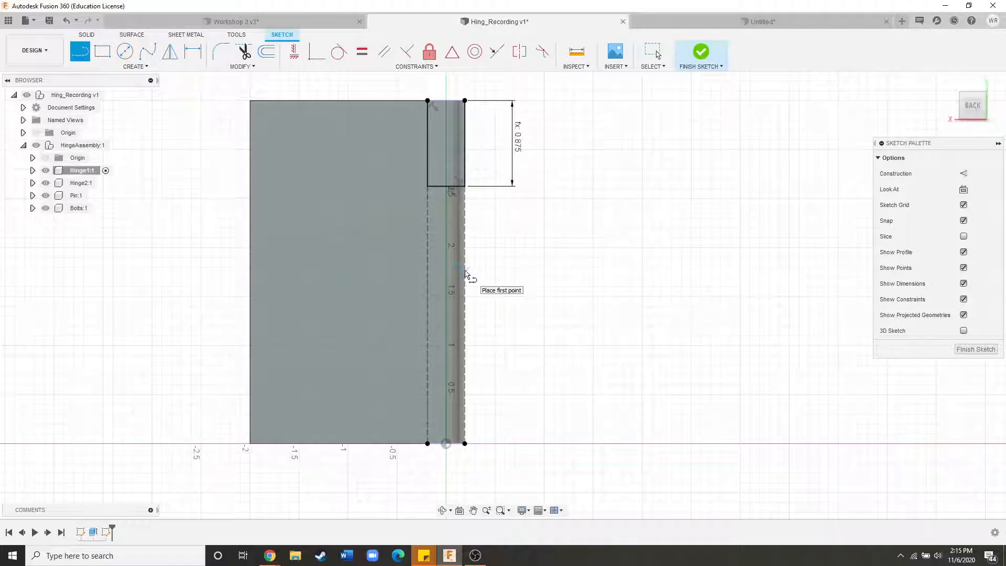
pyautogui.click(462, 273)
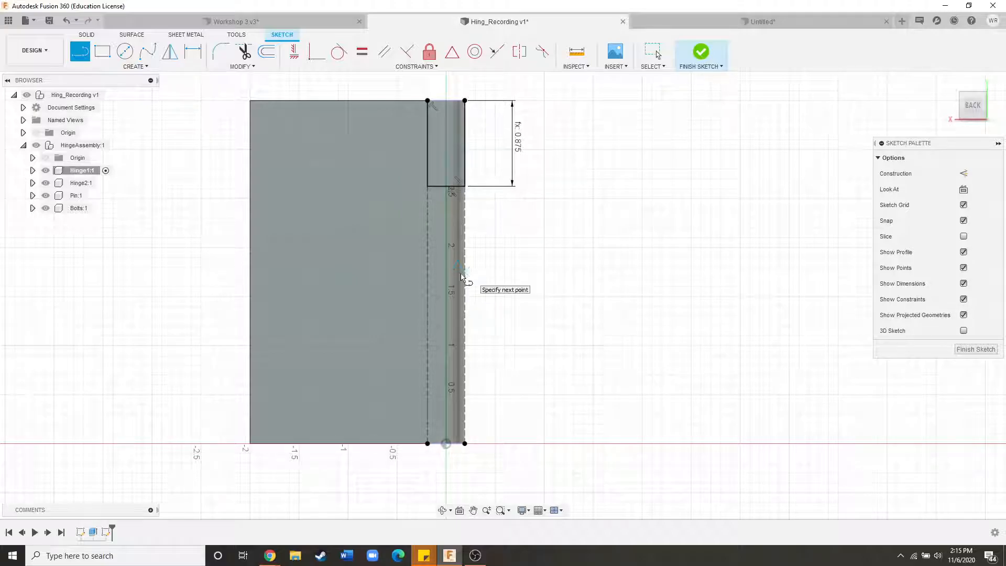
pyautogui.doubleClick(427, 272)
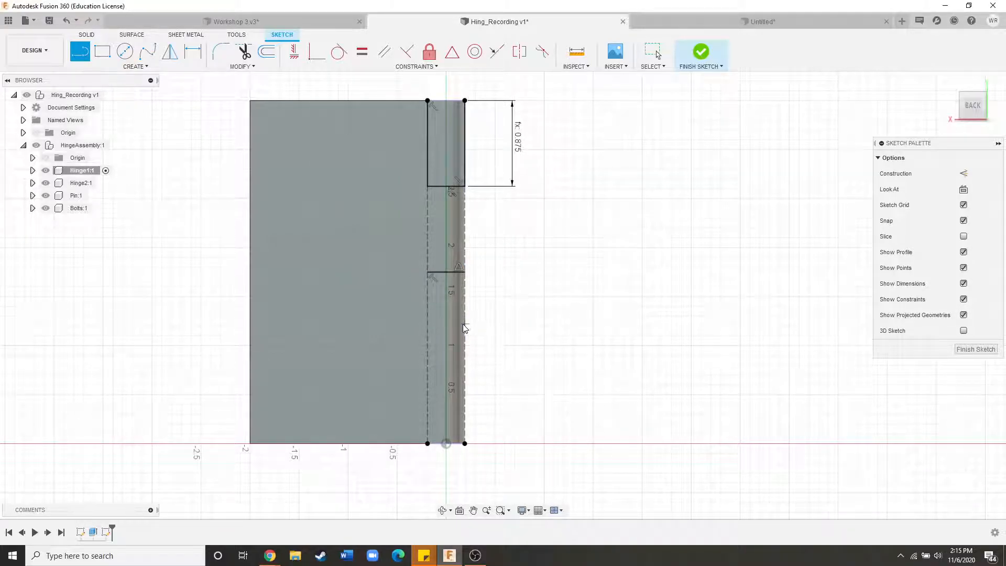
pyautogui.press('Escape')
# Draw two side lines down the construction lines from the midpoint line and close them below, forming a second profile about 0.76 in high.
pyautogui.scroll(-2, 419, 278)
pyautogui.scroll(3, 463, 302)
pyautogui.scroll(-2, 330, 296)
pyautogui.press('l')
pyautogui.click(382, 266)
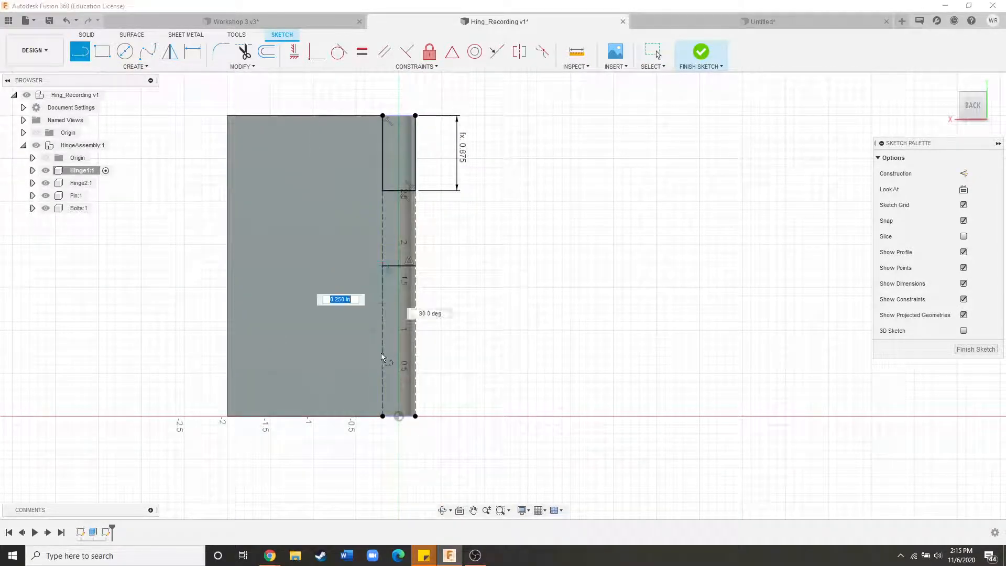
pyautogui.doubleClick(383, 330)
pyautogui.click(416, 330)
pyautogui.doubleClick(416, 266)
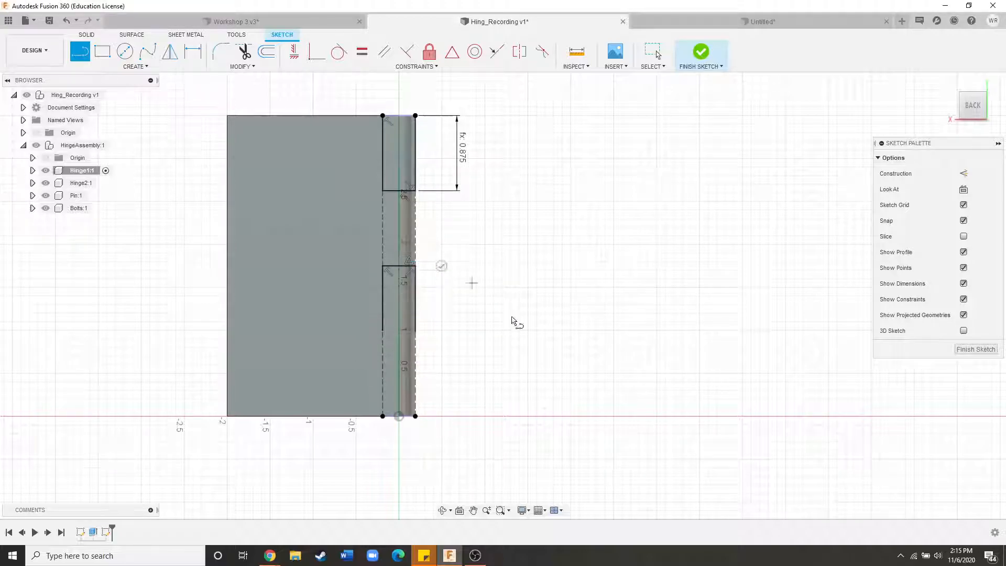
pyautogui.click(417, 331)
pyautogui.doubleClick(383, 331)
# Constrain the second profile's lower line perpendicular to its side.
pyautogui.scroll(2, 402, 314)
pyautogui.click(407, 51)
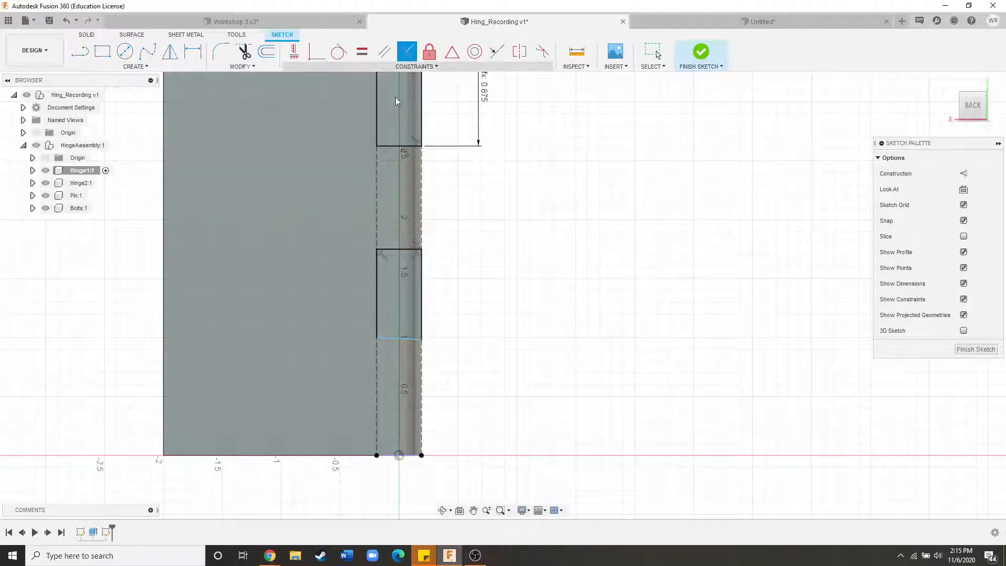
pyautogui.click(400, 339)
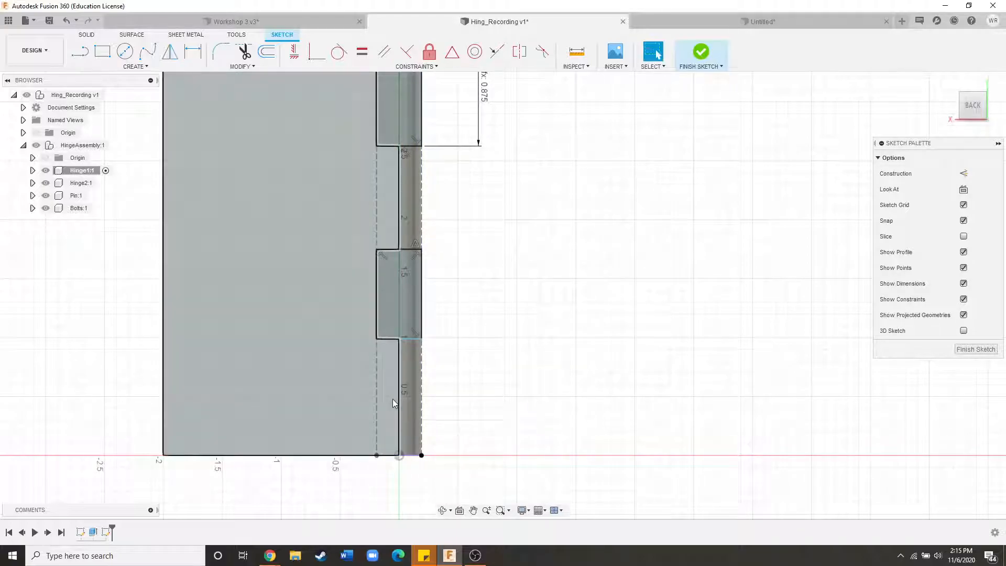
# Dimension the second profile's height between its upper and lower lines as d7.
pyautogui.scroll(-3, 392, 398)
pyautogui.scroll(2, 424, 330)
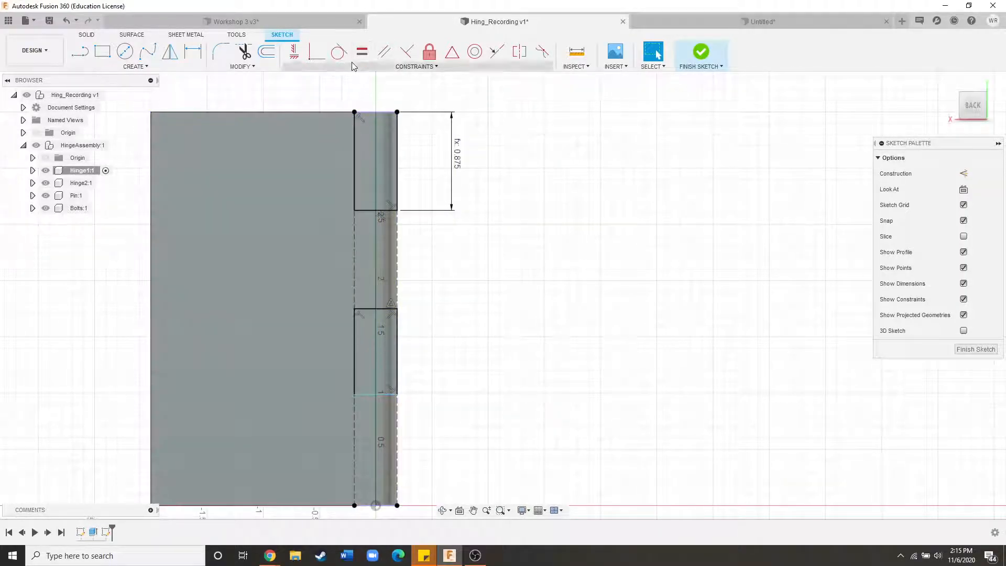
pyautogui.press('d')
pyautogui.click(399, 360)
pyautogui.press('Escape')
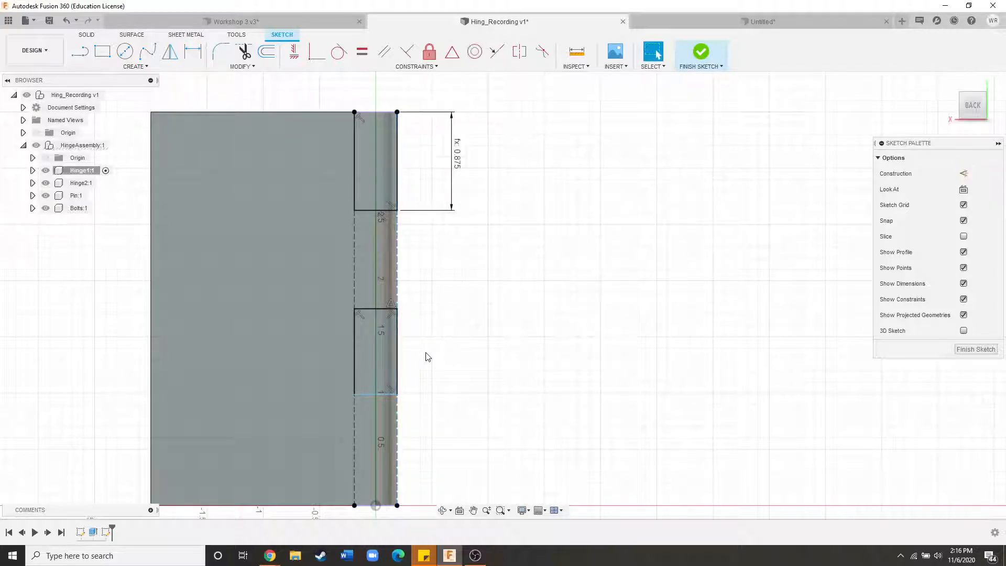
pyautogui.click(366, 310)
pyautogui.click(369, 393)
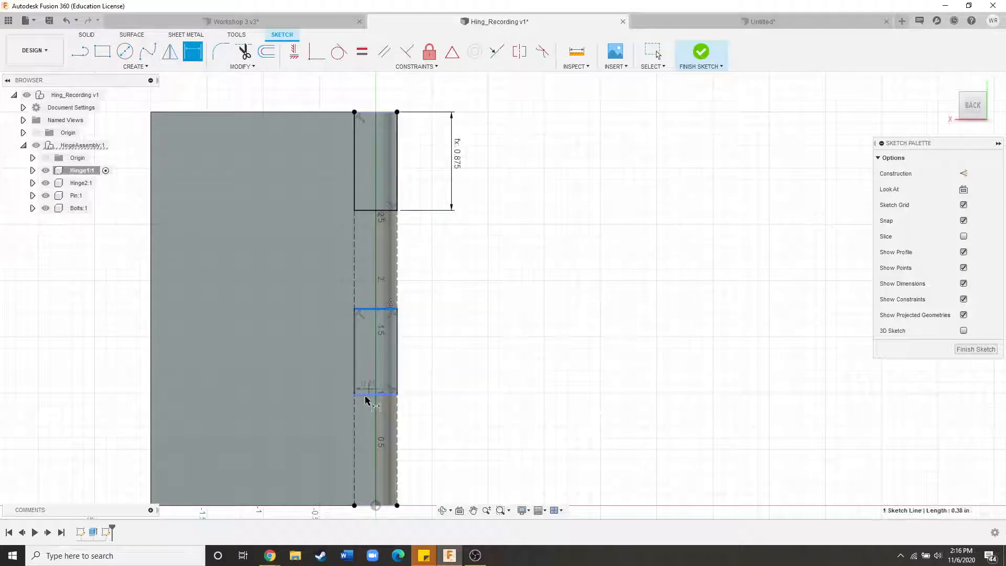
pyautogui.click(425, 343)
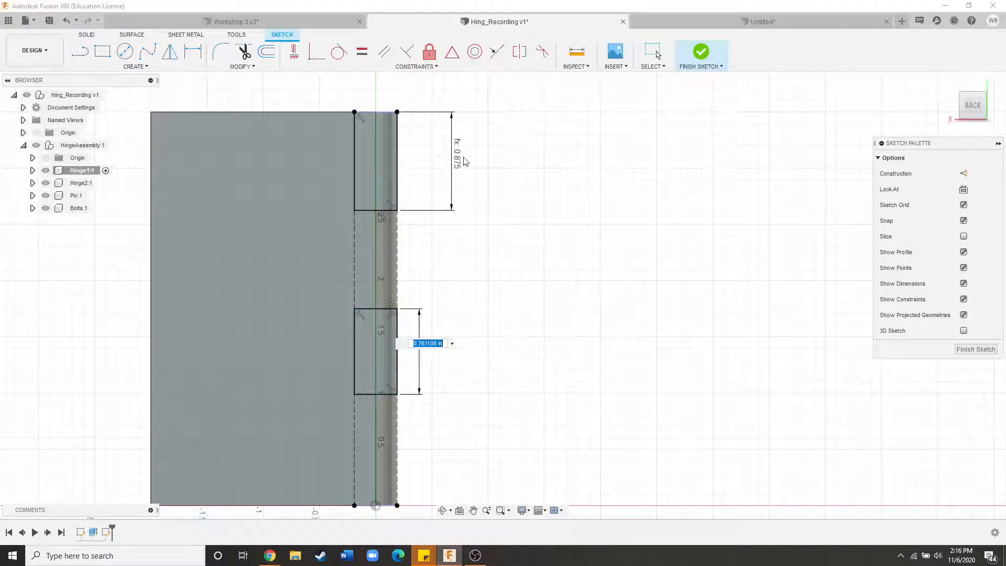
pyautogui.write('d7')
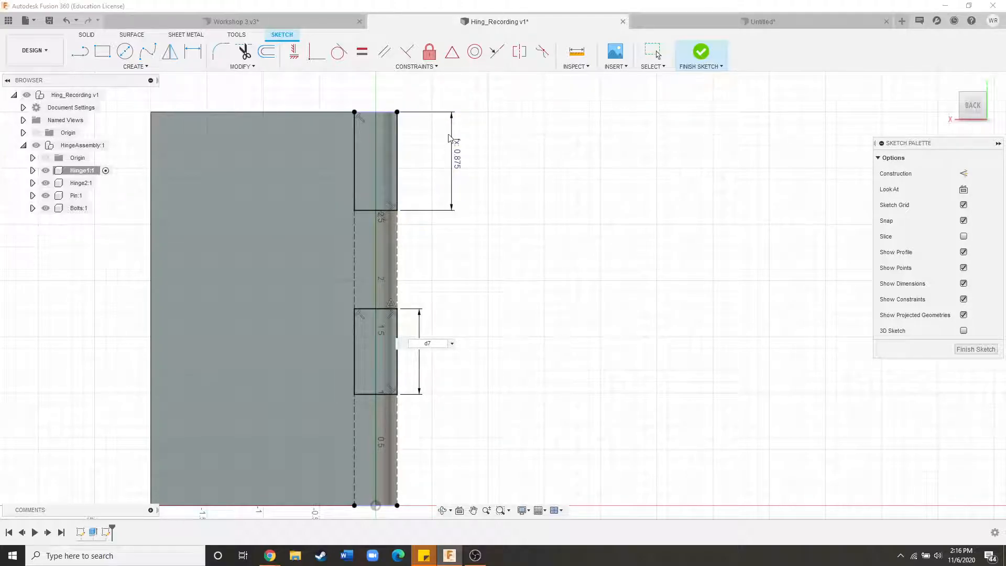
pyautogui.press('Return')
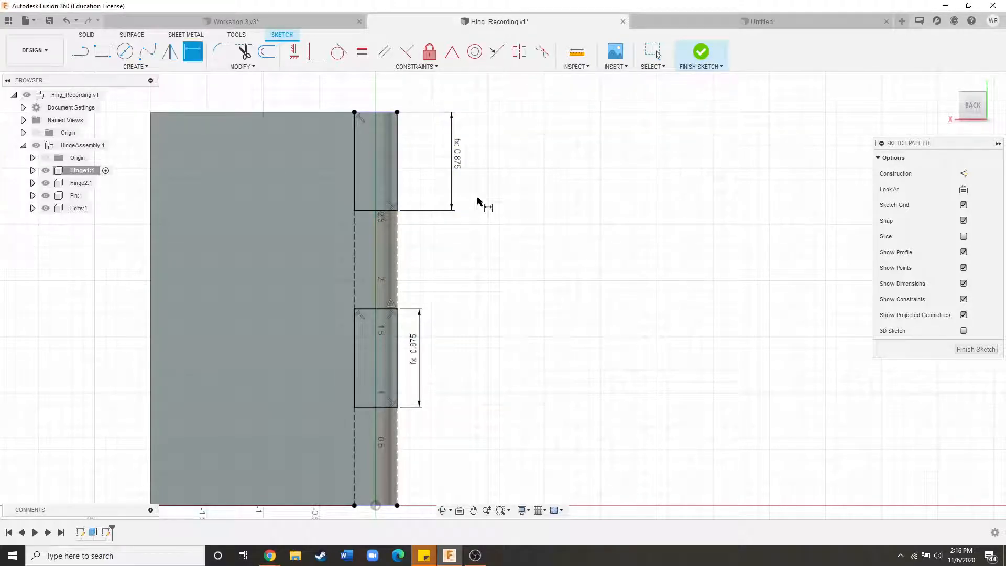
# Delete the second profile's height dimension.
pyautogui.press('Escape')
pyautogui.click(416, 343)
pyautogui.press('Delete')
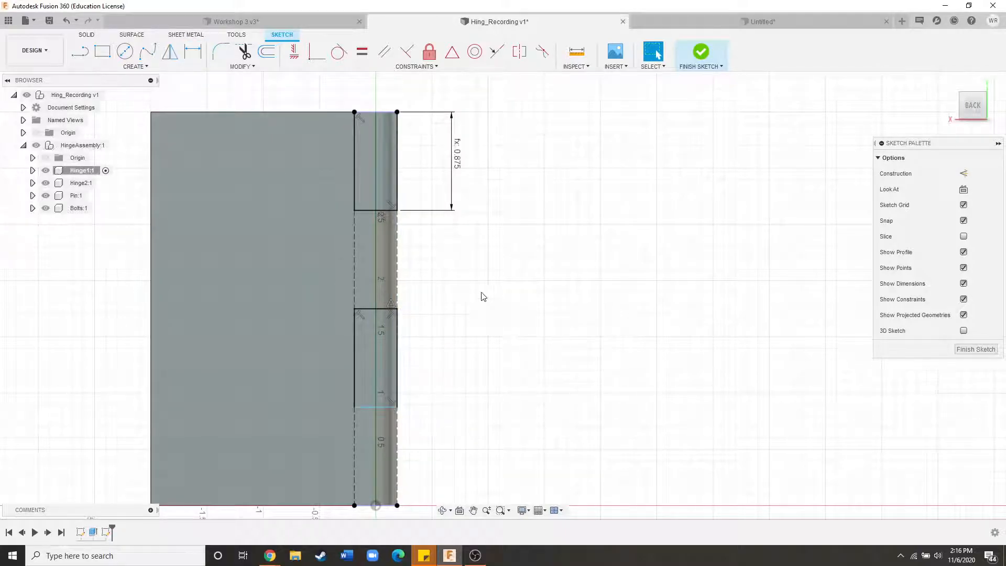
# Make the second profile's inner side equal in length to the upper profile's inner side, and finish the sketch.
pyautogui.click(366, 51)
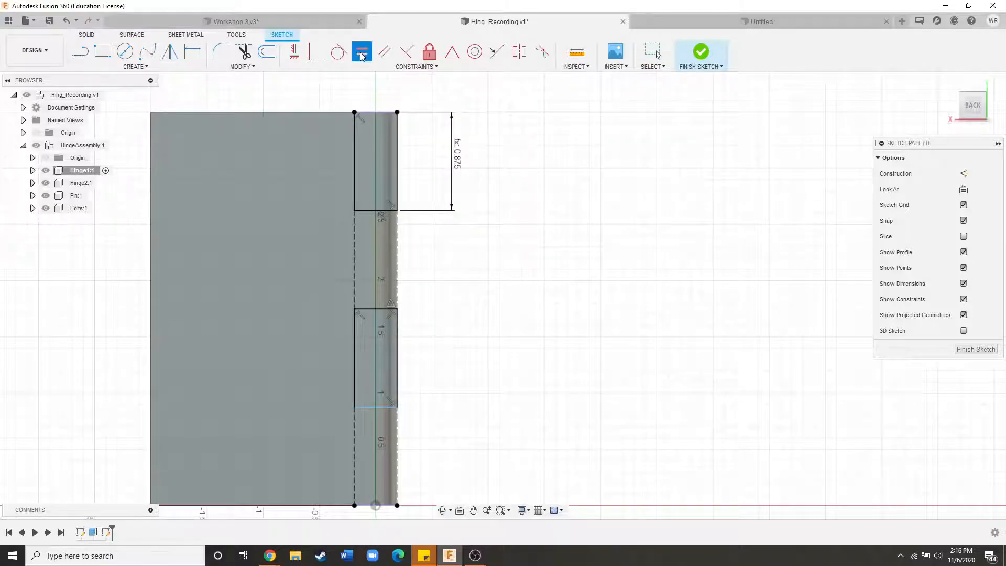
pyautogui.click(357, 339)
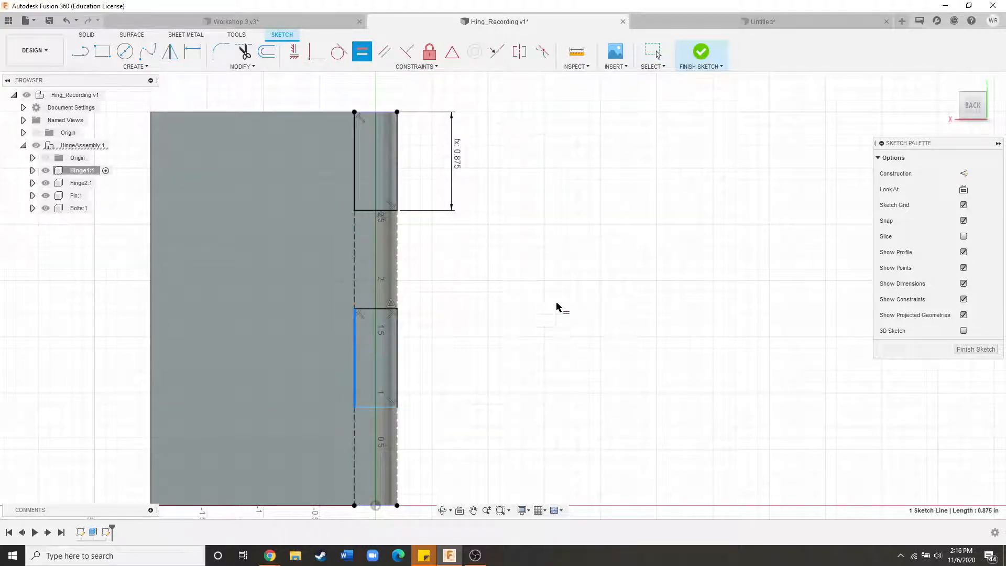
pyautogui.click(355, 161)
pyautogui.scroll(-3, 419, 174)
pyautogui.scroll(3, 409, 236)
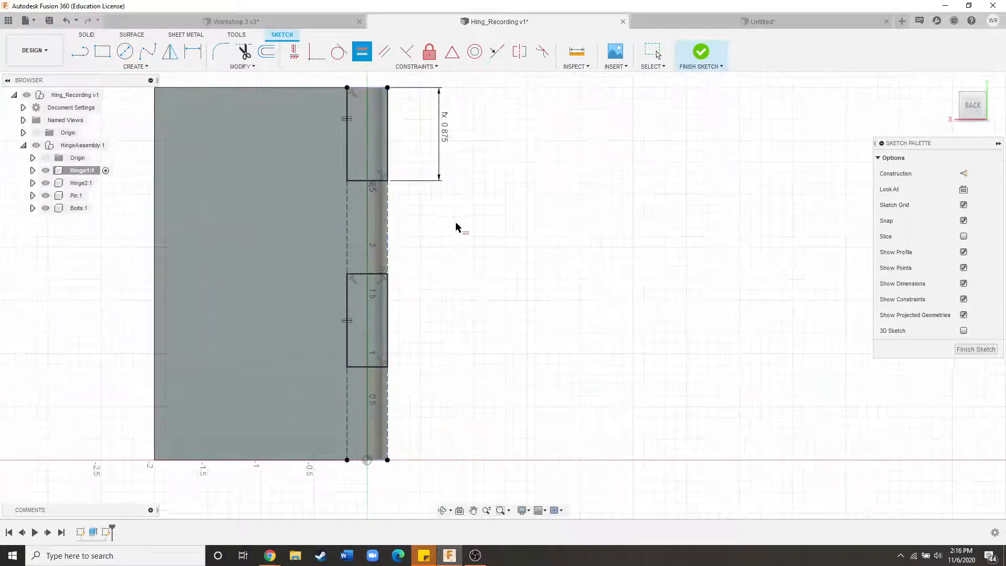
pyautogui.scroll(-4, 360, 399)
pyautogui.scroll(3, 359, 329)
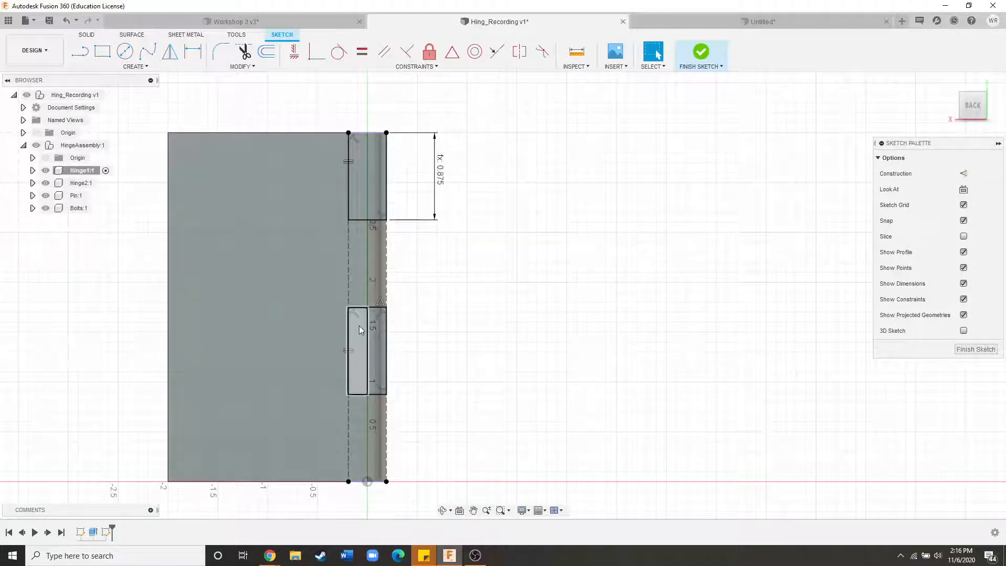
pyautogui.press('Escape')
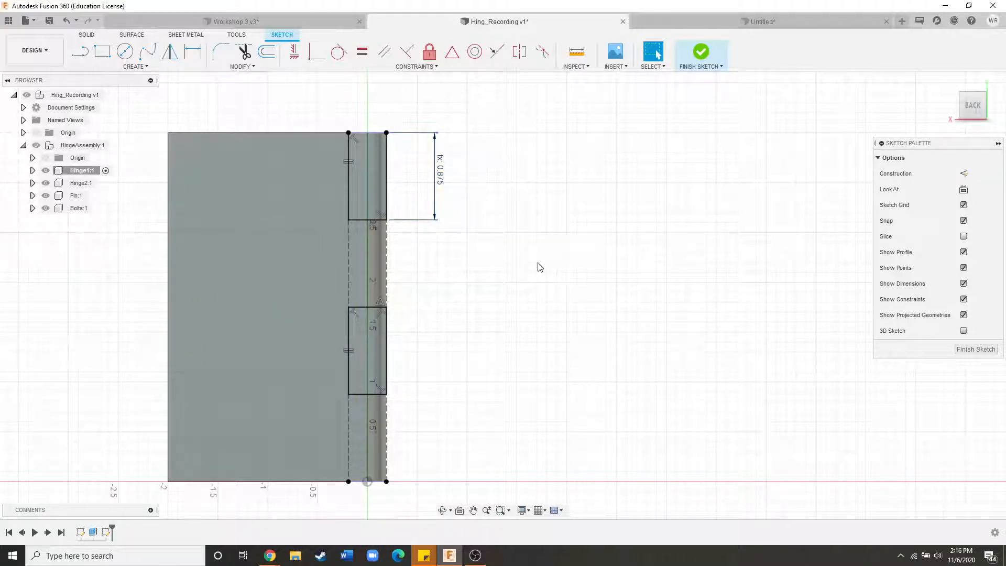
pyautogui.scroll(-2, 449, 192)
pyautogui.scroll(-2, 395, 300)
pyautogui.scroll(2, 395, 299)
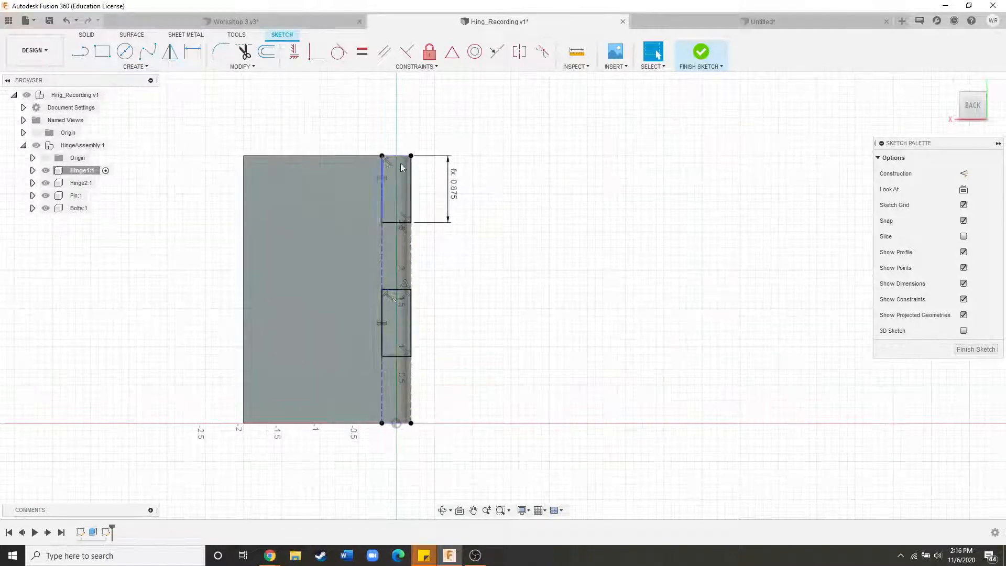
pyautogui.click(964, 353)
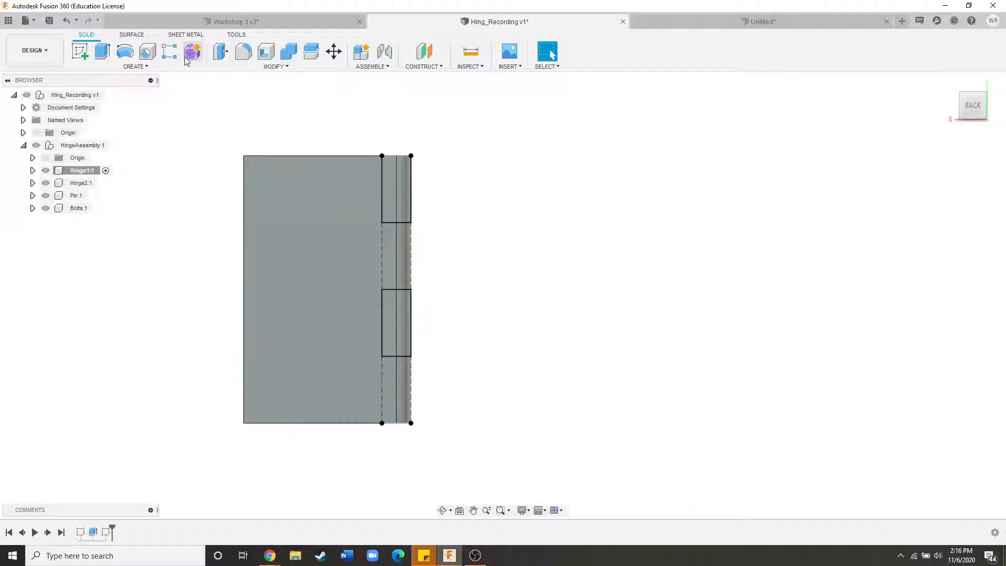
# Extrude all regions of both knuckle profiles through the knuckle as a cut with a distance of -1.10 in.
pyautogui.click(102, 51)
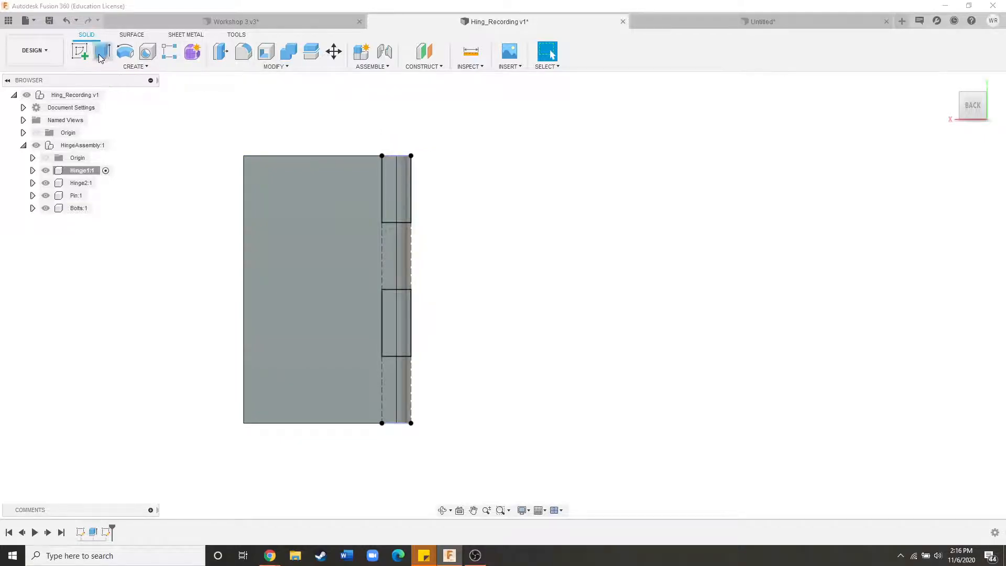
pyautogui.scroll(2, 396, 196)
pyautogui.click(385, 192)
pyautogui.click(364, 196)
pyautogui.scroll(-2, 404, 296)
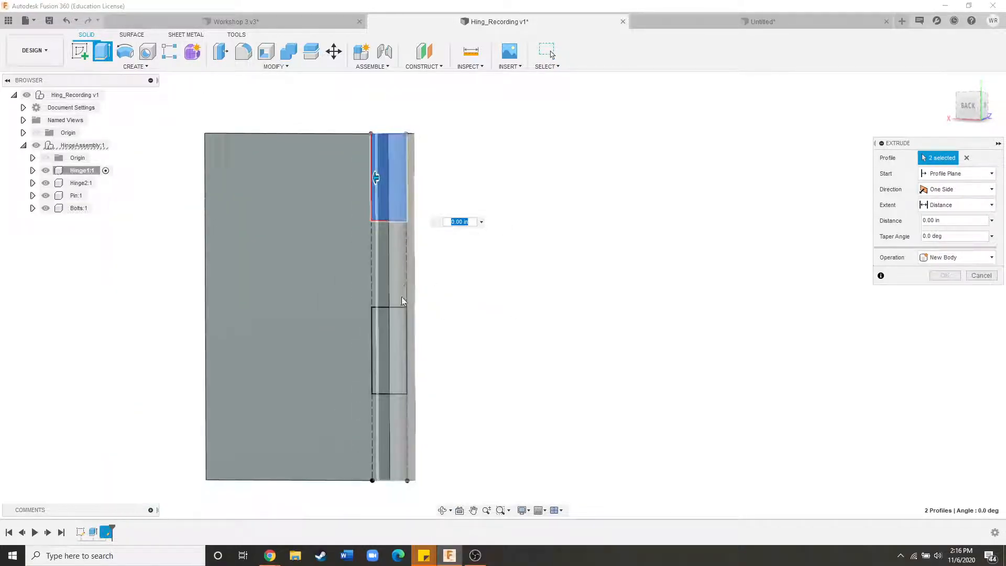
pyautogui.scroll(2, 395, 346)
pyautogui.click(396, 347)
pyautogui.scroll(-2, 406, 315)
pyautogui.keyDown('shift'); pyautogui.moveTo(409, 348); pyautogui.dragTo(386, 376, button='middle'); pyautogui.keyUp('shift')
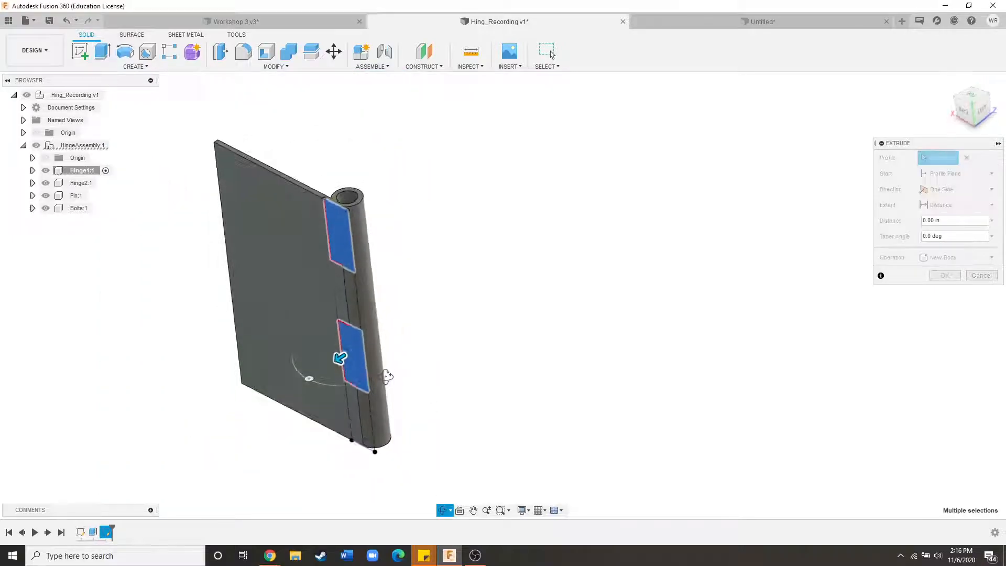
pyautogui.moveTo(339, 359); pyautogui.dragTo(420, 328)
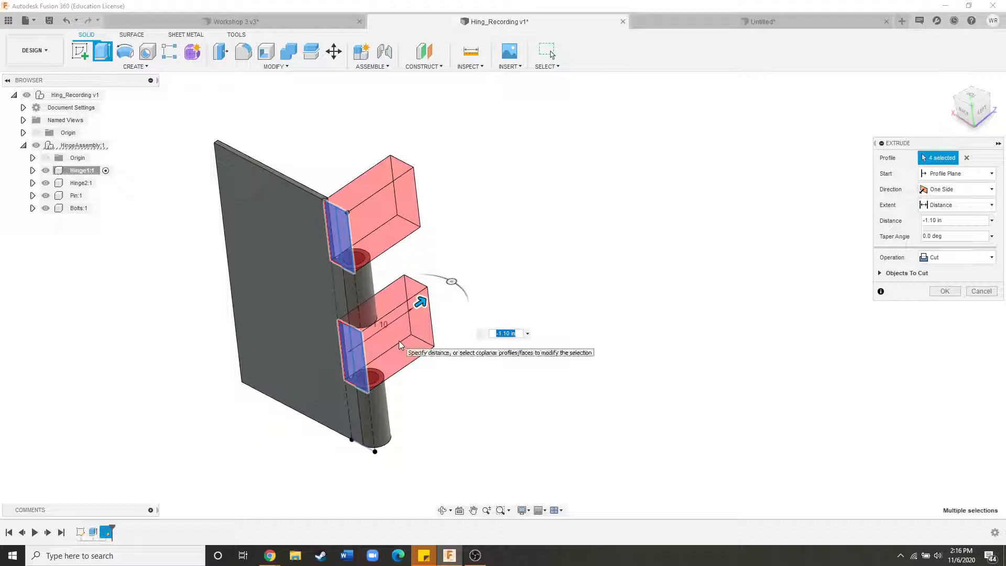
# Change the cut's extent to All and complete the extrusion.
pyautogui.click(971, 209)
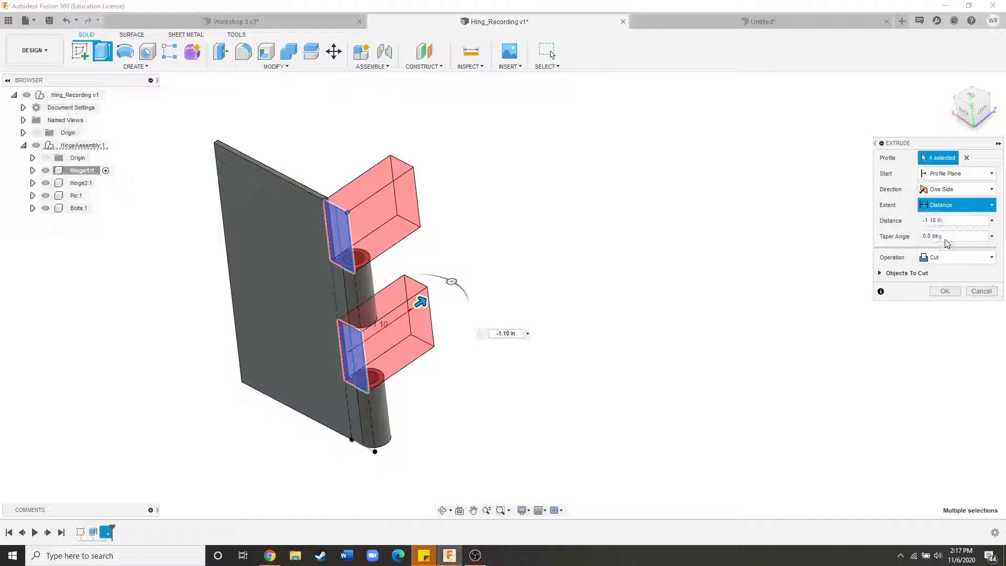
pyautogui.click(947, 243)
pyautogui.scroll(-3, 690, 244)
pyautogui.scroll(5, 385, 303)
pyautogui.scroll(-5, 385, 302)
pyautogui.scroll(4, 502, 316)
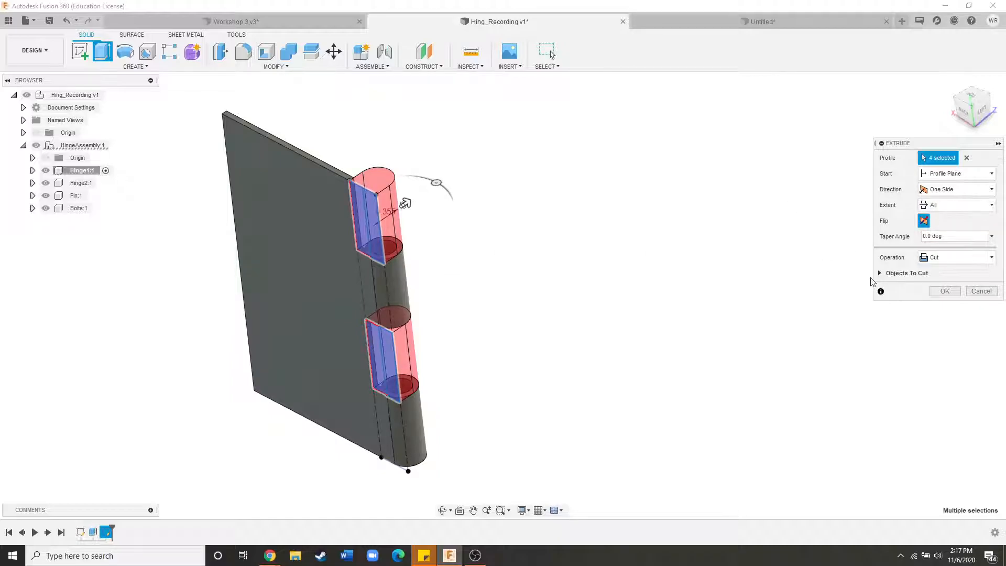
pyautogui.scroll(-3, 650, 302)
pyautogui.scroll(2, 539, 324)
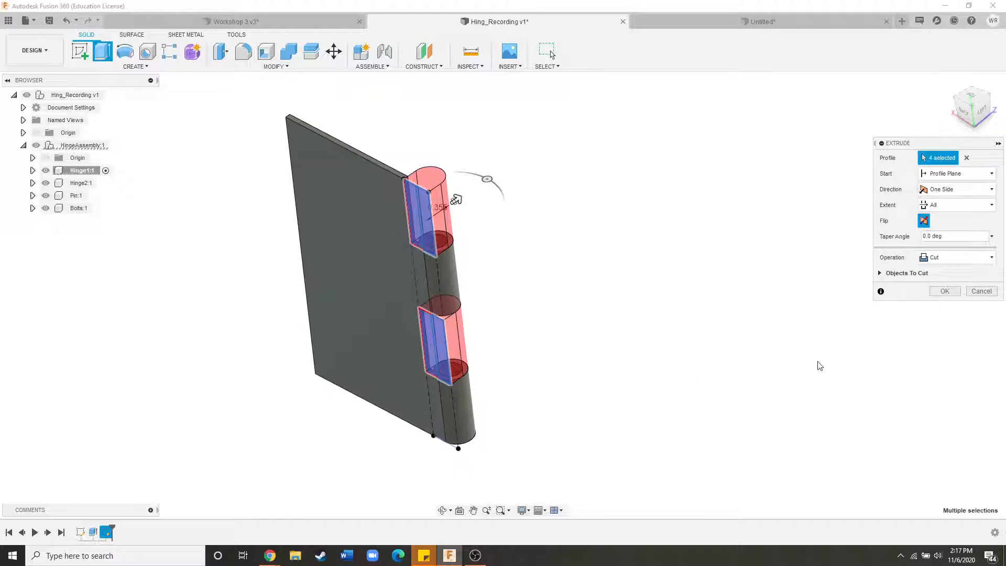
pyautogui.scroll(-1, 807, 365)
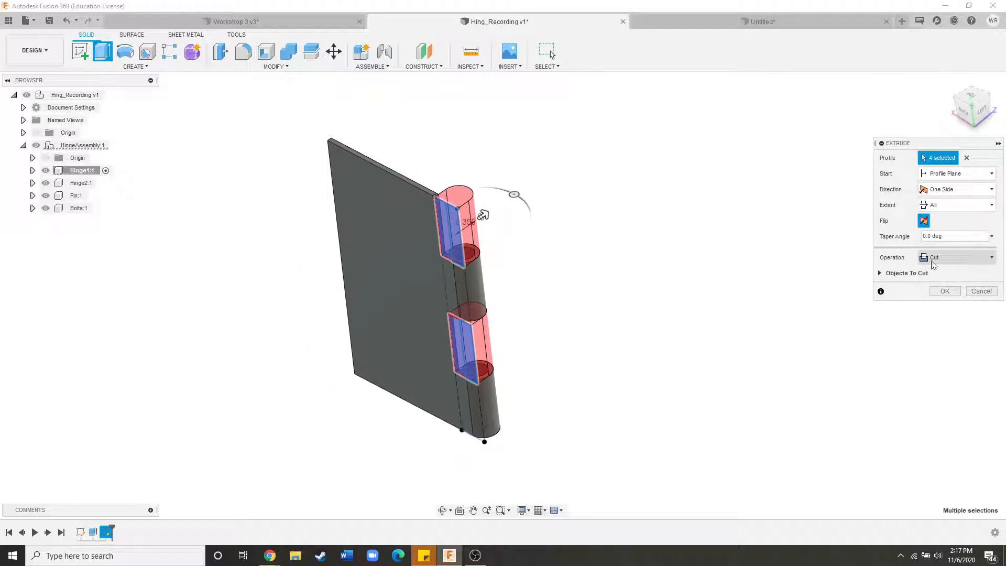
pyautogui.click(945, 291)
# Start a new sketch on the front face of the Hinge1 plate.
pyautogui.keyDown('shift'); pyautogui.moveTo(472, 279); pyautogui.dragTo(450, 274, button='middle'); pyautogui.keyUp('shift')
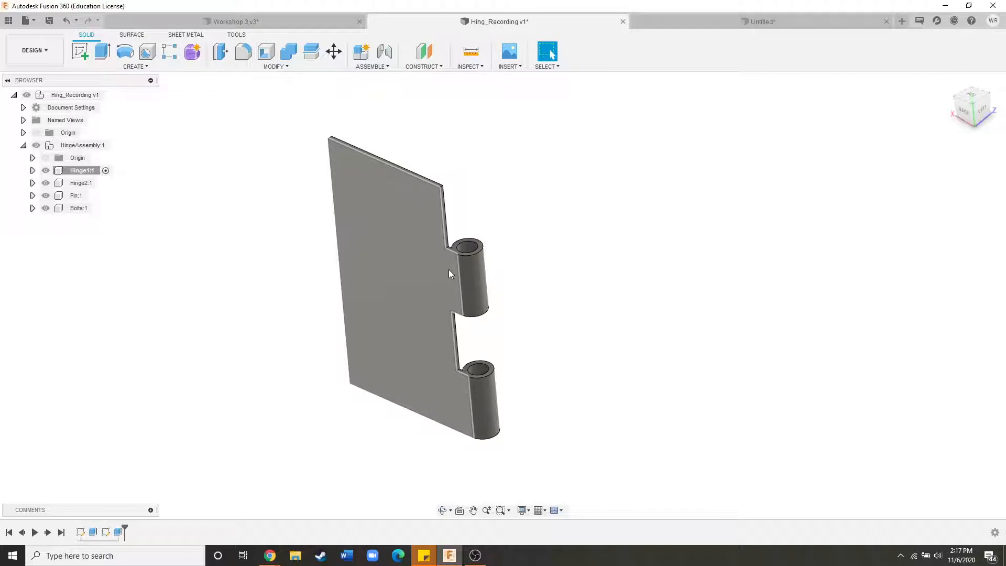
pyautogui.keyDown('shift'); pyautogui.moveTo(506, 324); pyautogui.dragTo(356, 350, button='middle'); pyautogui.keyUp('shift')
pyautogui.scroll(-3, 318, 229)
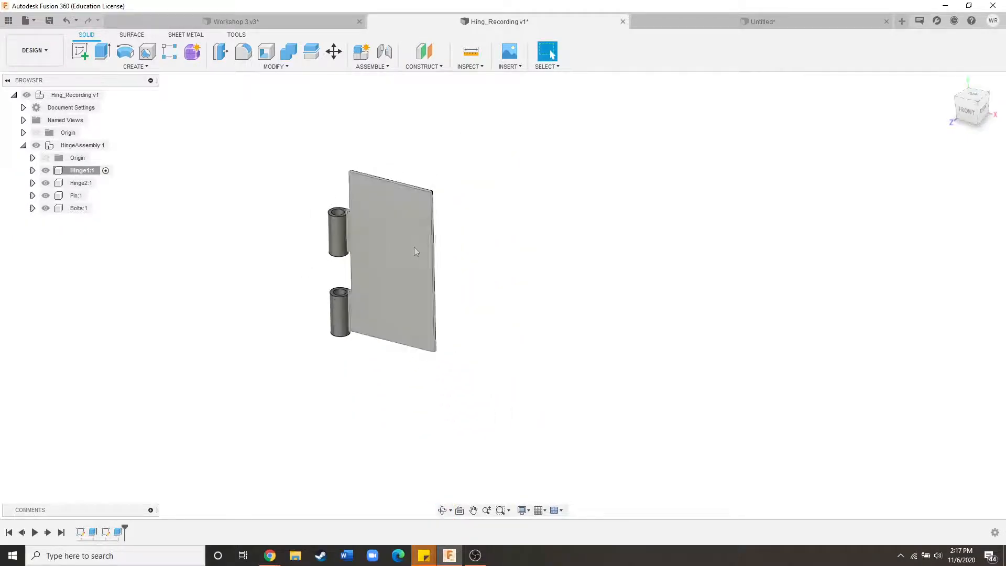
pyautogui.scroll(3, 413, 247)
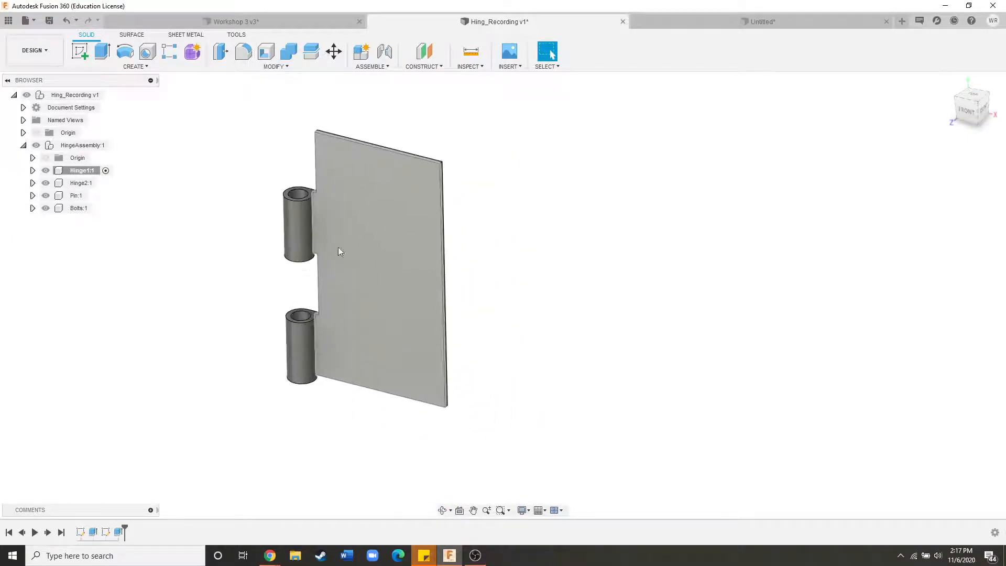
pyautogui.click(82, 54)
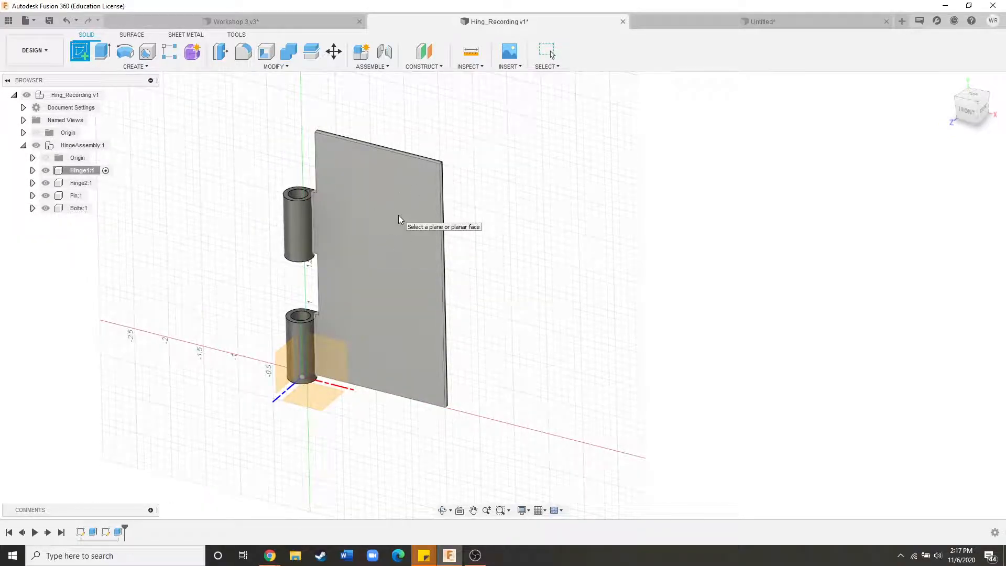
pyautogui.click(399, 220)
pyautogui.scroll(1, 459, 362)
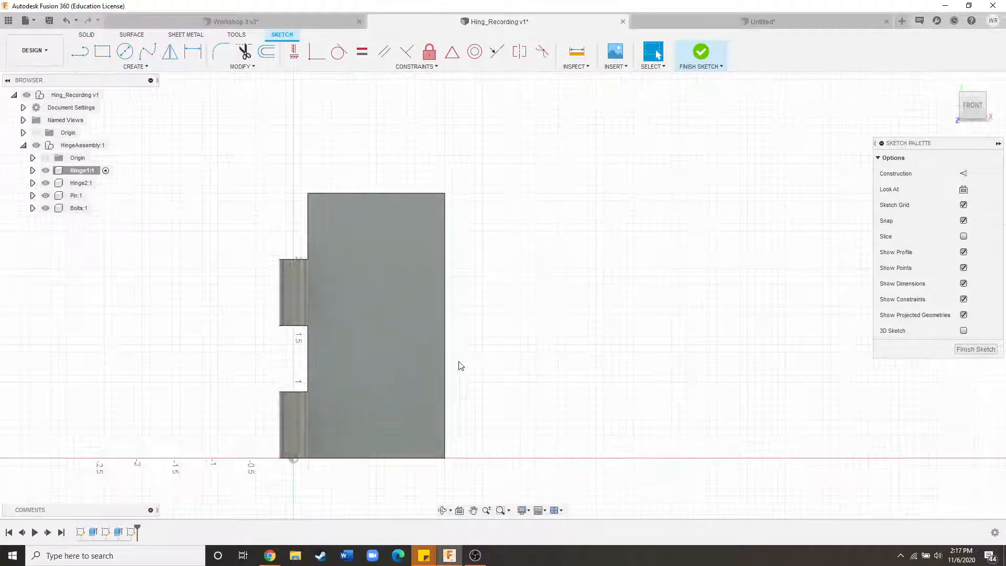
pyautogui.moveTo(469, 337)
pyautogui.keyDown('shift'); pyautogui.mouseDown(button='middle')
pyautogui.moveTo(451, 355)
pyautogui.moveTo(449, 326)
pyautogui.mouseUp(button='middle'); pyautogui.keyUp('shift')
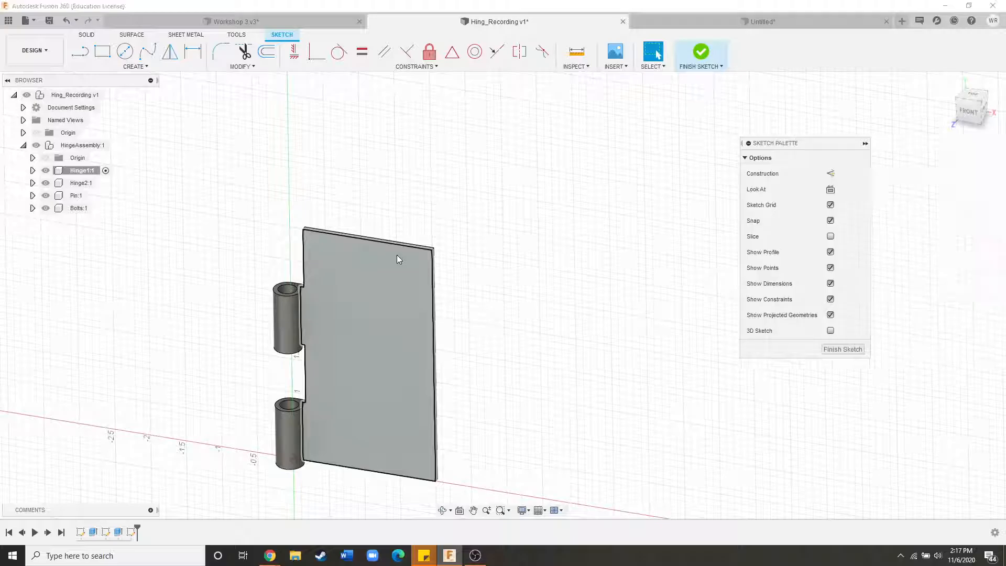
# Project the plate's top edge, outer vertical edge and upper knuckle-side edge into the sketch.
pyautogui.press('p')
pyautogui.scroll(-2, 426, 257)
pyautogui.scroll(4, 426, 257)
pyautogui.scroll(3, 434, 235)
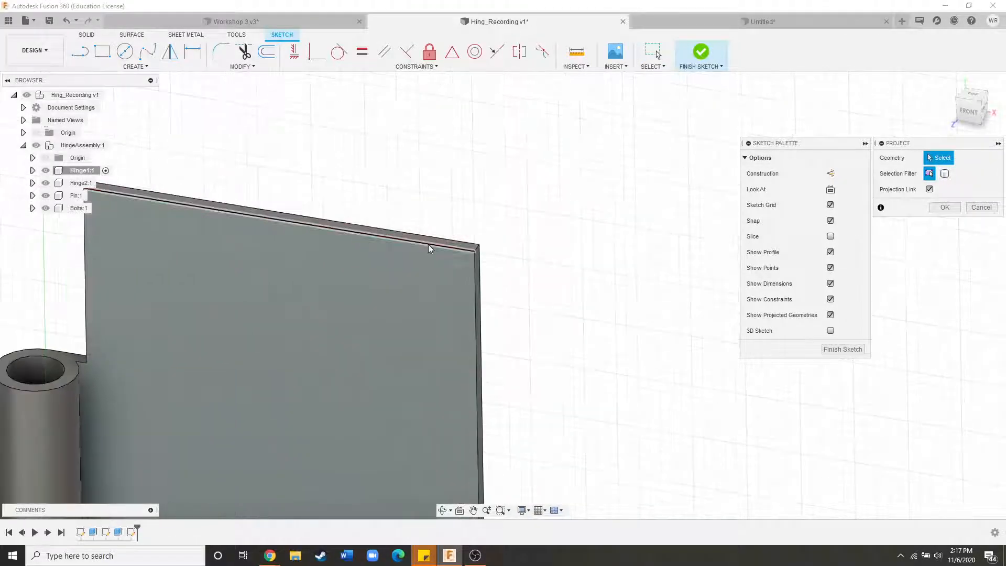
pyautogui.scroll(-1, 535, 262)
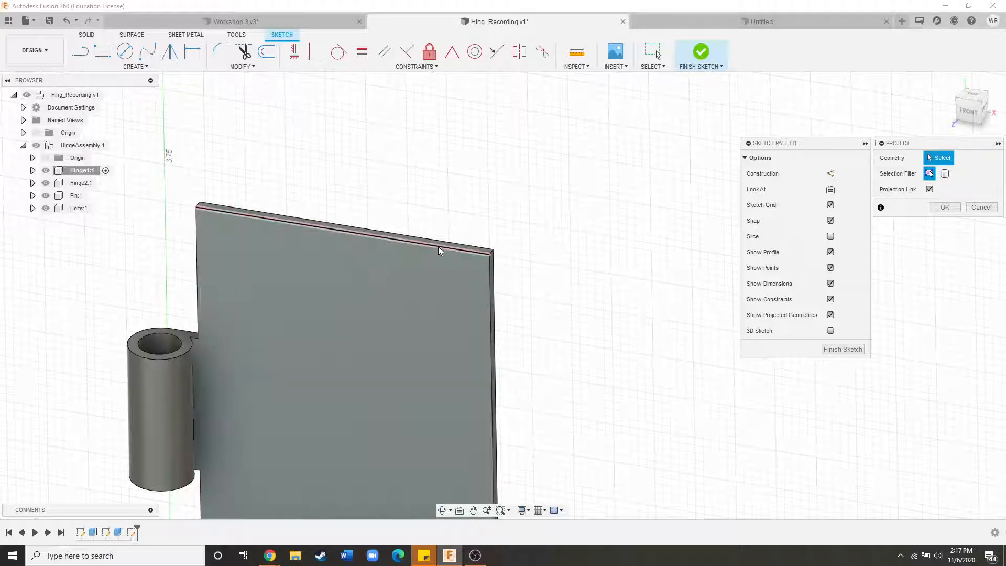
pyautogui.click(438, 245)
pyautogui.scroll(1, 482, 238)
pyautogui.click(480, 246)
pyautogui.scroll(-5, 481, 181)
pyautogui.scroll(5, 297, 202)
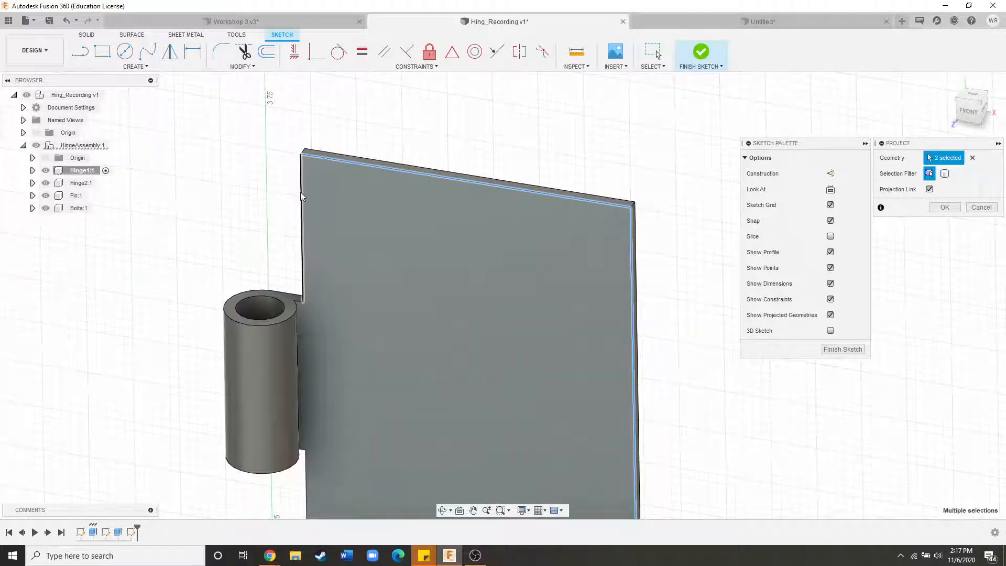
pyautogui.click(300, 191)
pyautogui.scroll(-3, 349, 232)
pyautogui.scroll(2, 407, 218)
pyautogui.scroll(-2, 407, 218)
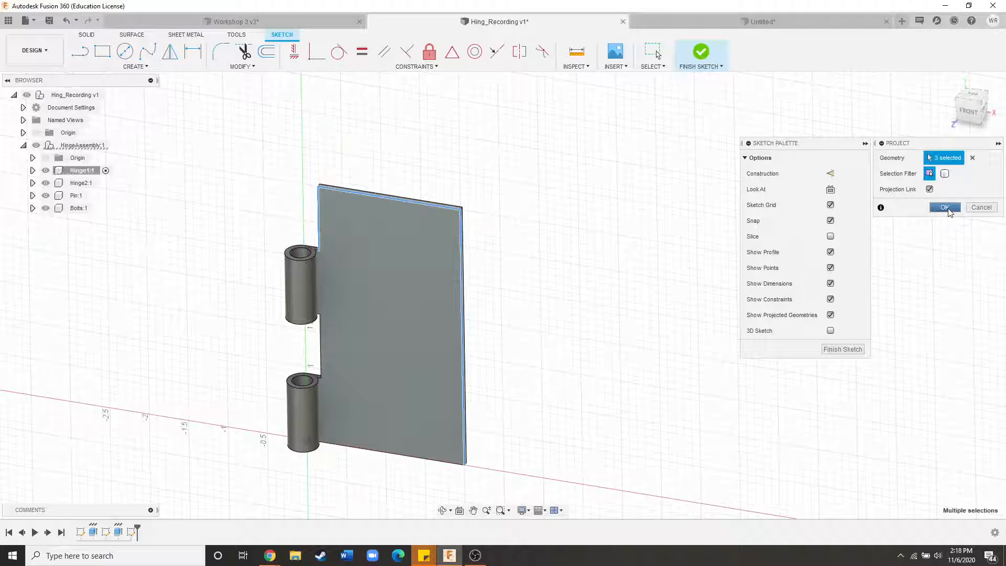
pyautogui.click(945, 208)
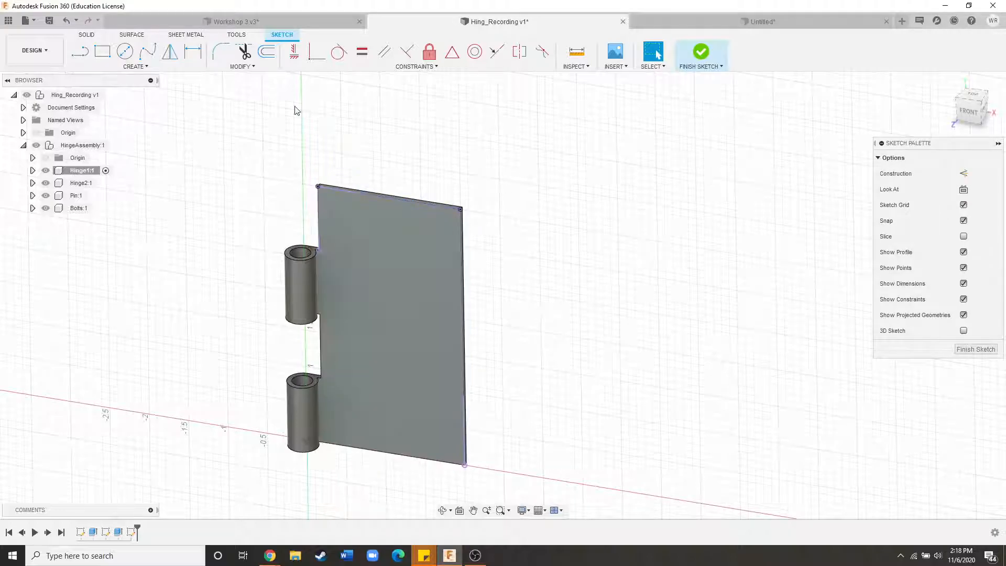
# Following the hole layout in Workshop 3, place two staggered sketch points on the plate's upper half, the second lower and nearer the outer edge.
pyautogui.click(957, 114)
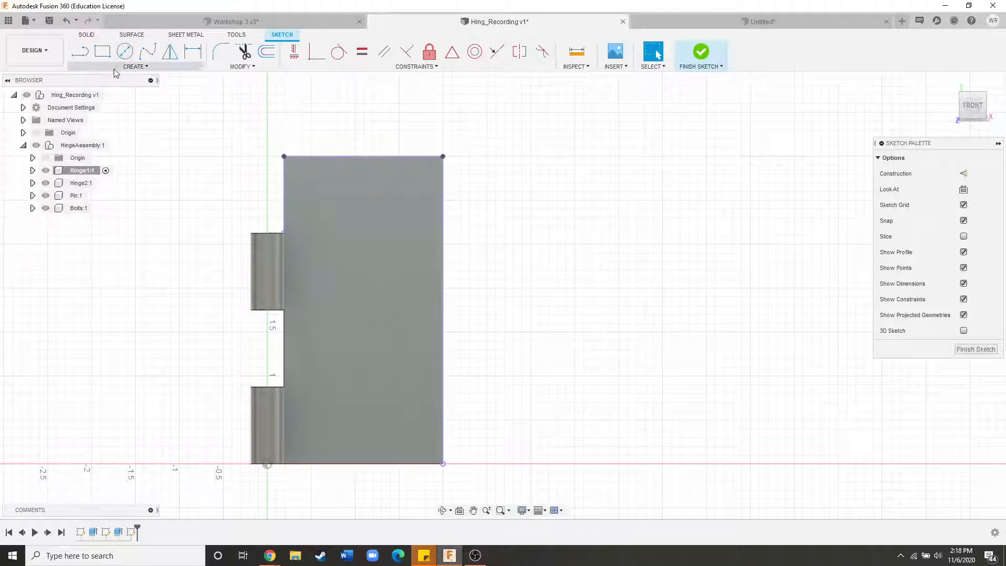
pyautogui.click(134, 66)
pyautogui.click(110, 183)
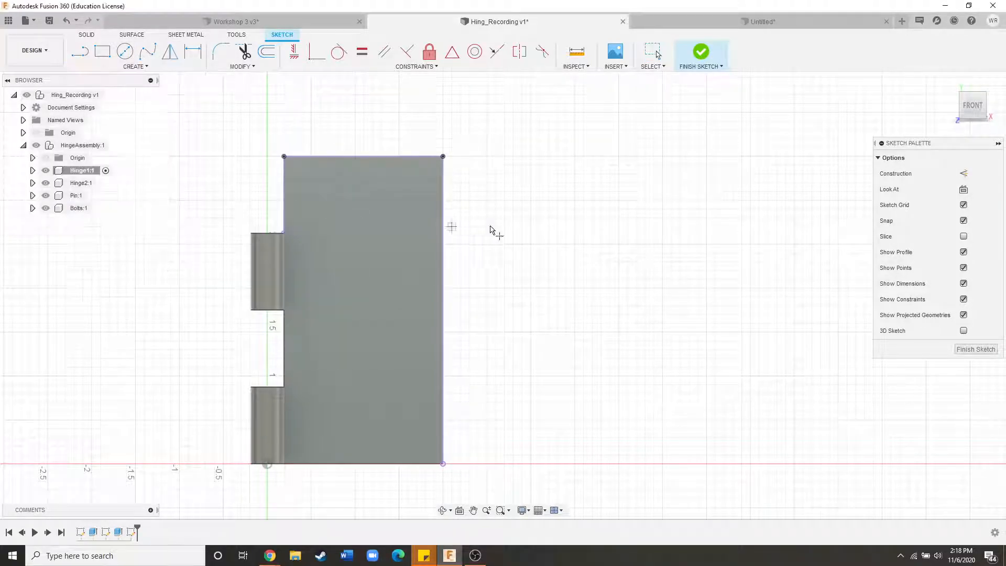
pyautogui.click(258, 20)
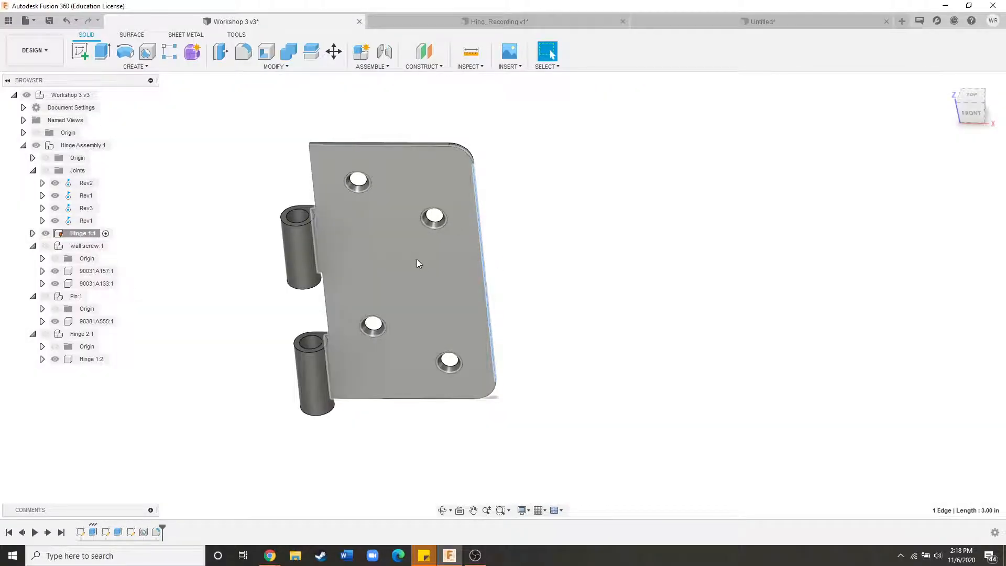
pyautogui.click(499, 22)
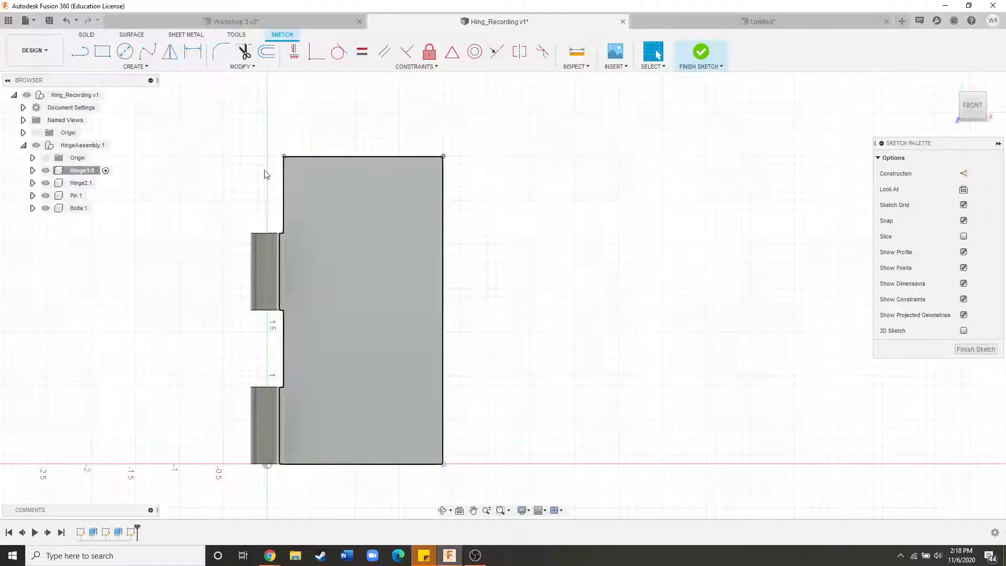
pyautogui.click(135, 67)
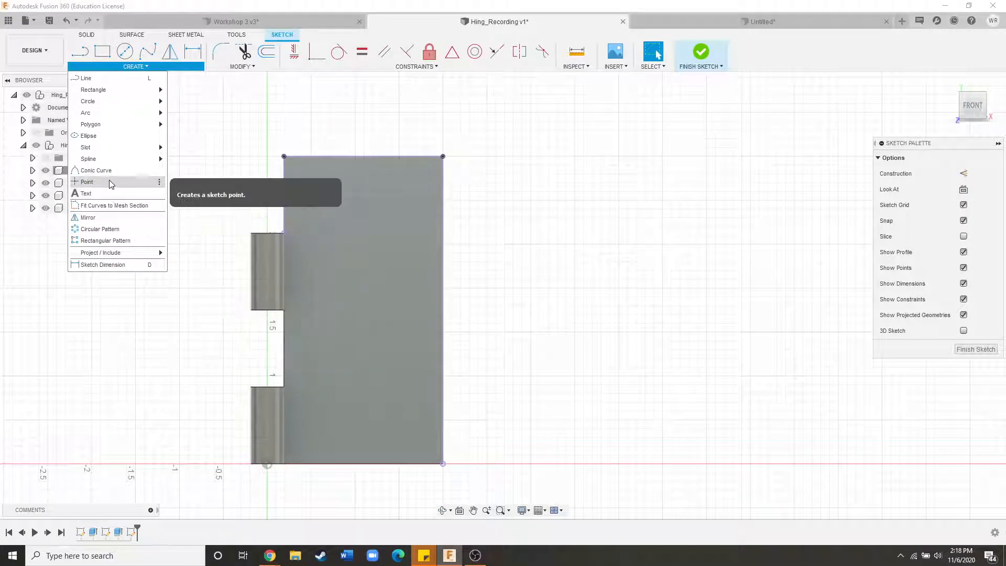
pyautogui.click(87, 182)
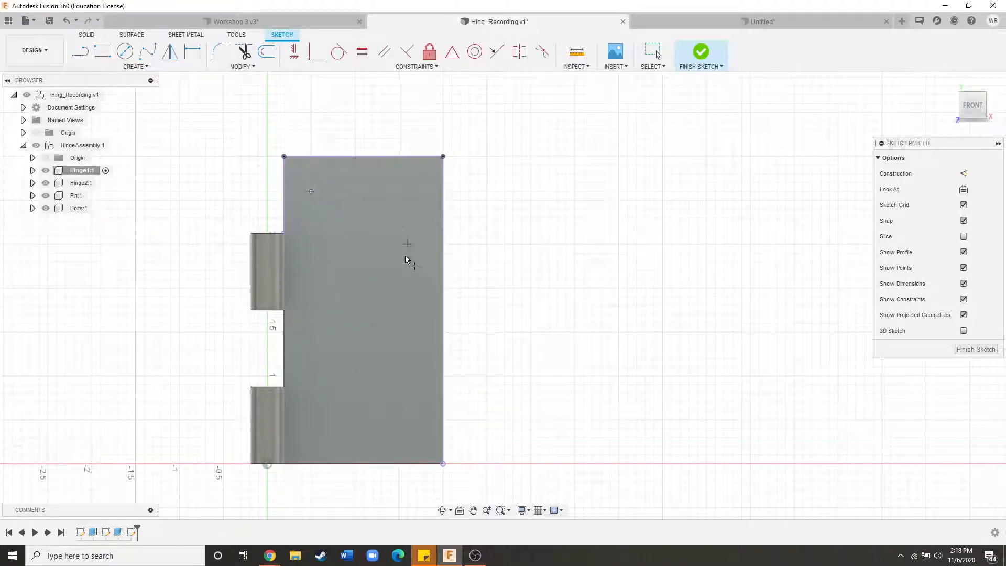
pyautogui.click(394, 239)
pyautogui.press('Escape')
# Dimension the upper point 0.5 in horizontally from the plate's projected knuckle-side edge.
pyautogui.press('d')
pyautogui.click(311, 192)
pyautogui.click(285, 189)
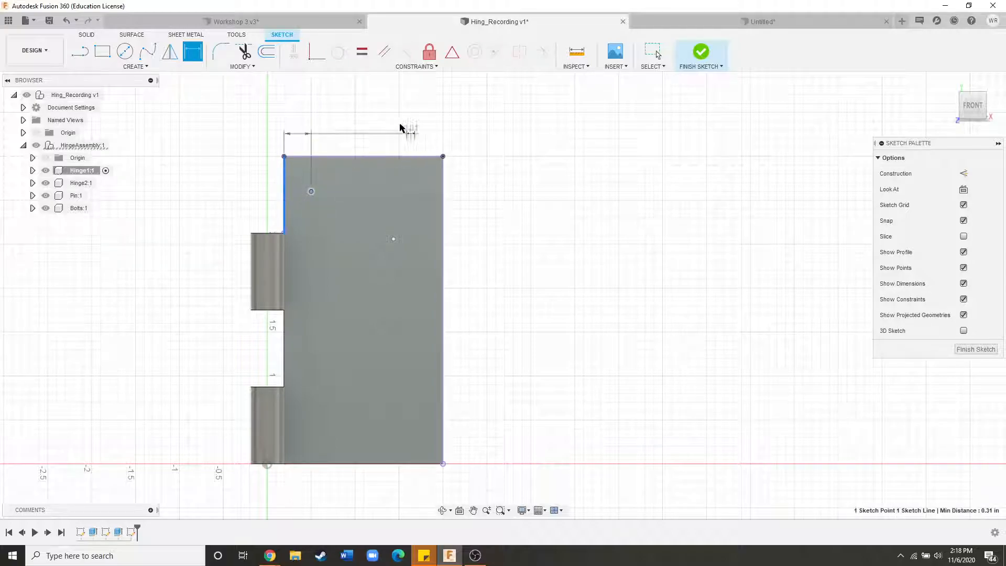
pyautogui.click(293, 118)
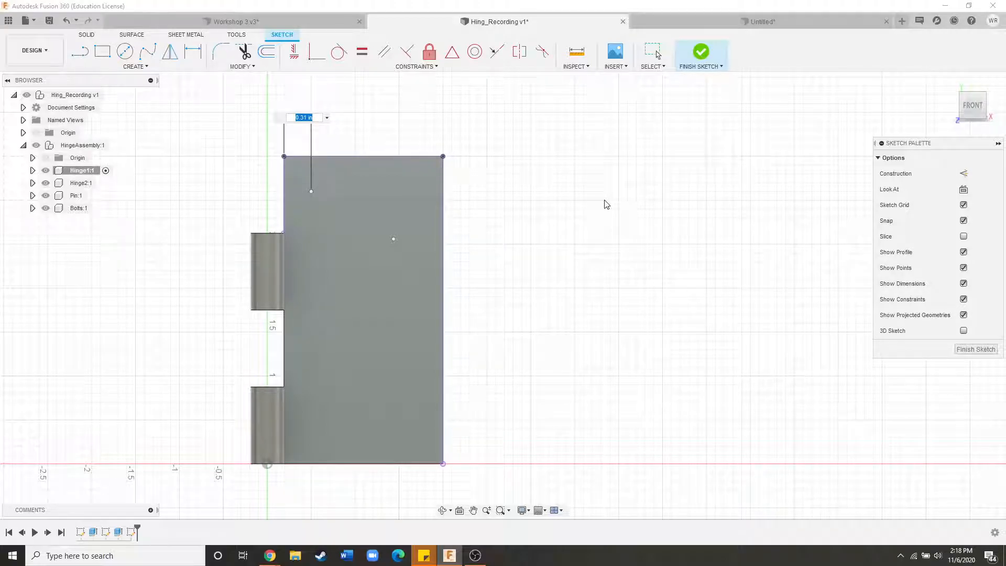
pyautogui.write('.5in')
pyautogui.press('Return')
pyautogui.press('BackSpace')
pyautogui.press('BackSpace')
pyautogui.press('BackSpace')
pyautogui.press('BackSpace')
pyautogui.press('BackSpace')
pyautogui.press('BackSpace')
pyautogui.press('BackSpace')
pyautogui.press('BackSpace')
pyautogui.press('BackSpace')
pyautogui.press('Return')
pyautogui.scroll(2, 316, 268)
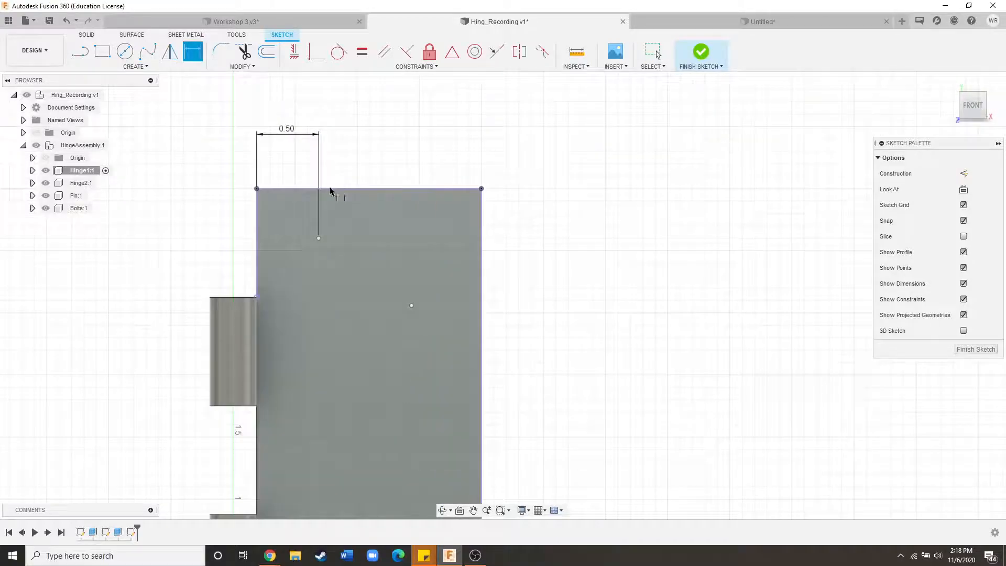
# Dimension the upper point's distance from the plate's top edge, linking it to the horizontal offset dimension d10.
pyautogui.click(318, 239)
pyautogui.keyDown('ctrl'); pyautogui.click(332, 189); pyautogui.keyUp('ctrl')
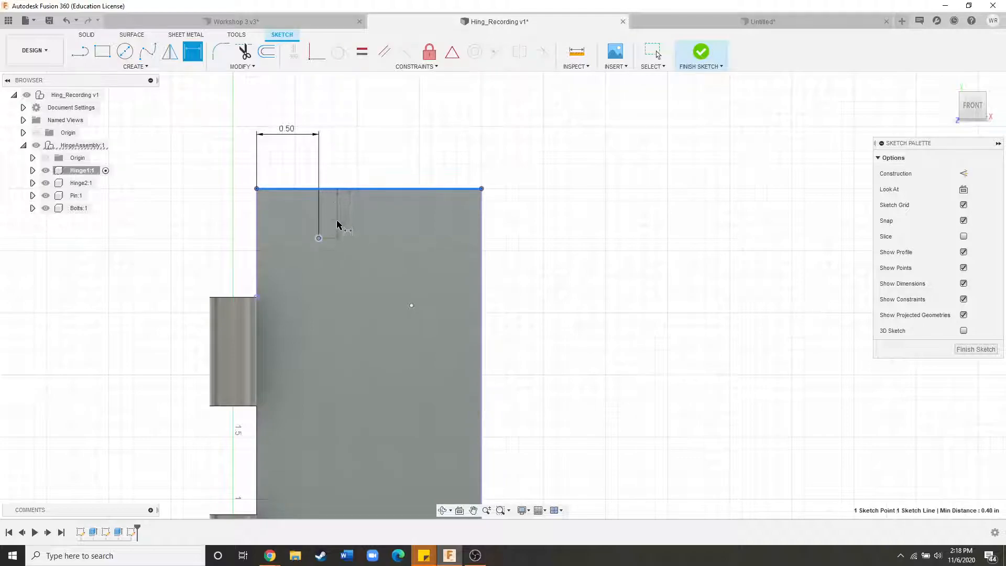
pyautogui.click(337, 225)
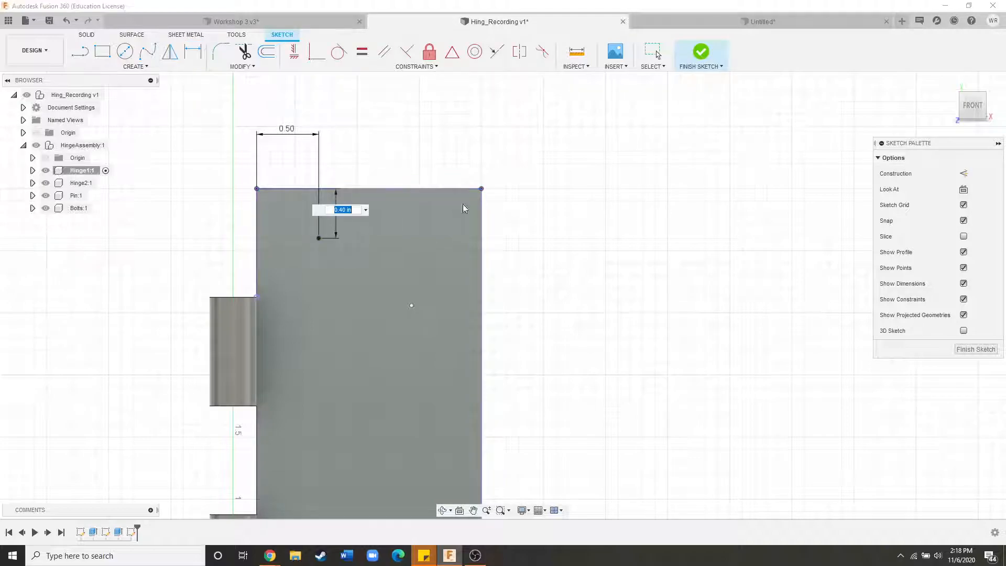
pyautogui.click(291, 134)
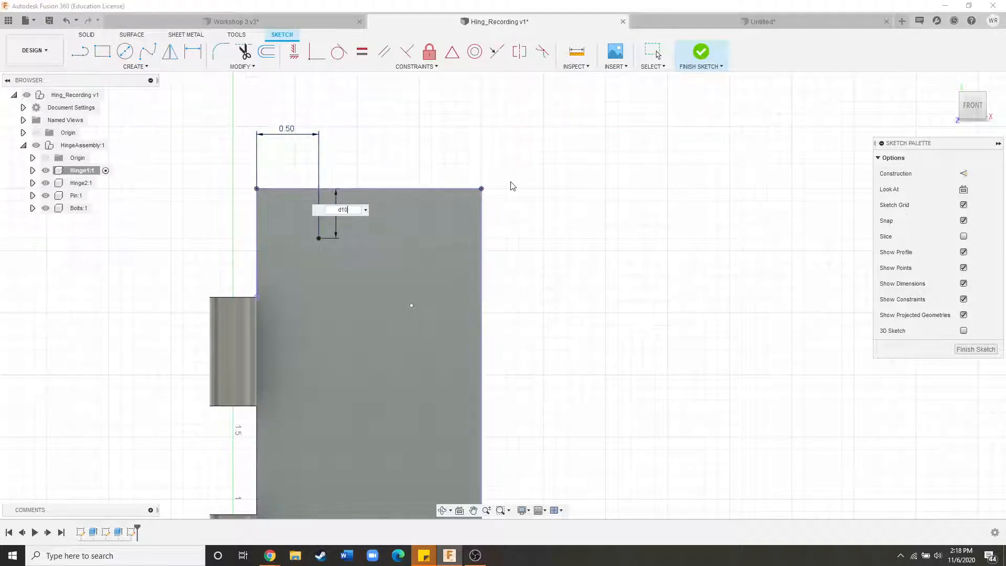
pyautogui.press('Return')
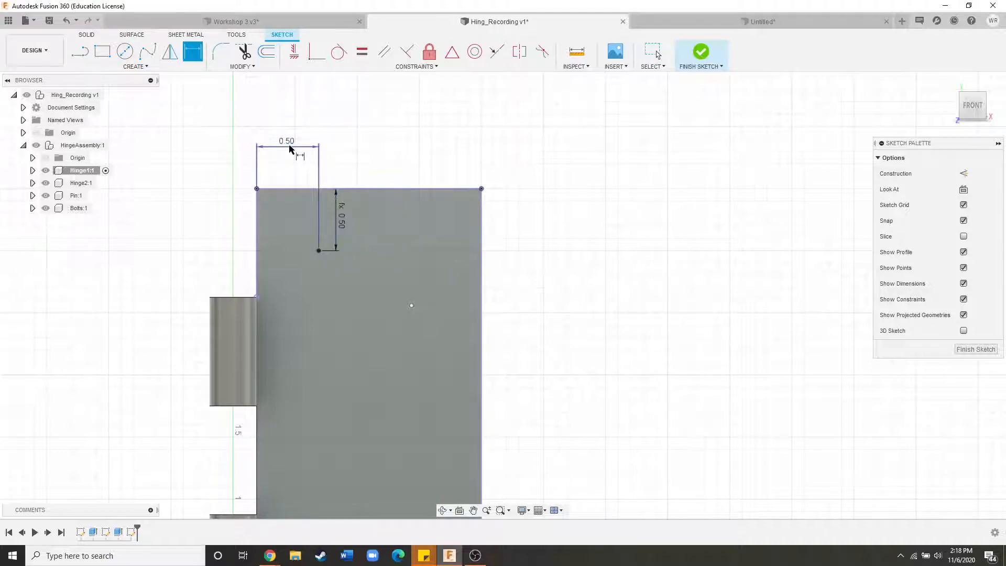
pyautogui.press('Escape')
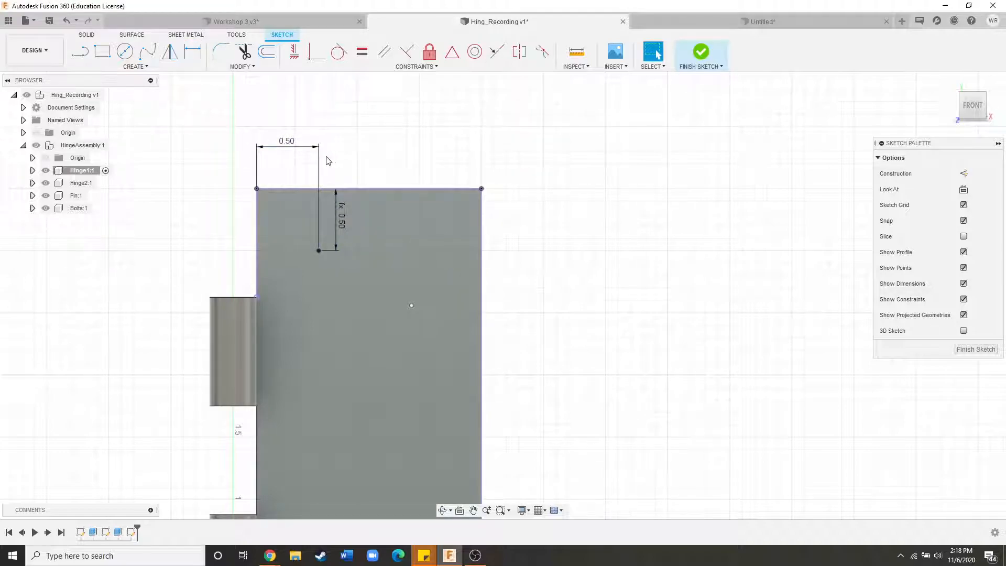
# Test the linked dimensions by setting the upper point's horizontal offset to 0.7 in and restoring it to 0.5 in.
pyautogui.doubleClick(287, 141)
pyautogui.write('.7')
pyautogui.press('Return')
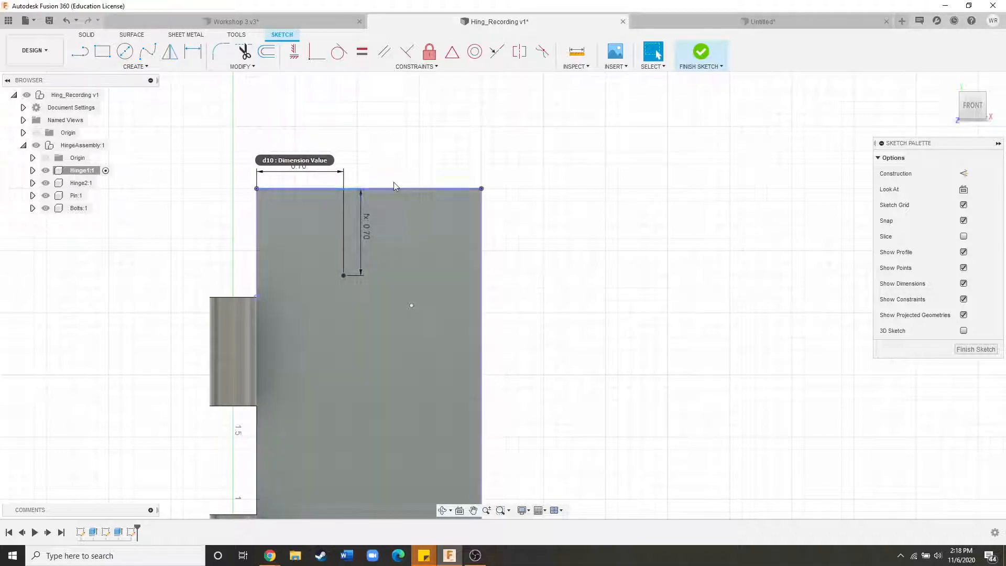
pyautogui.doubleClick(305, 169)
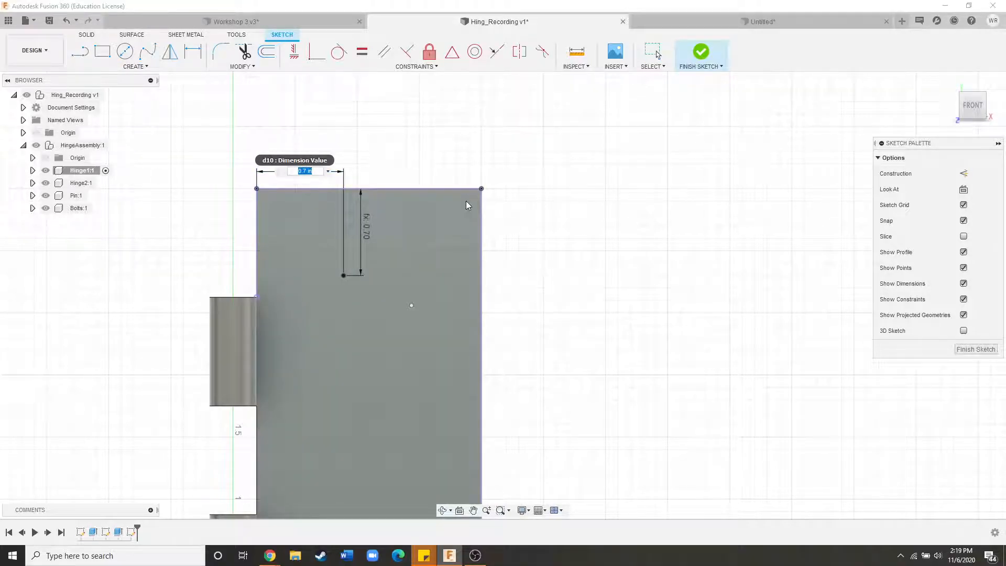
pyautogui.press('BackSpace')
pyautogui.write('.5')
pyautogui.press('Return')
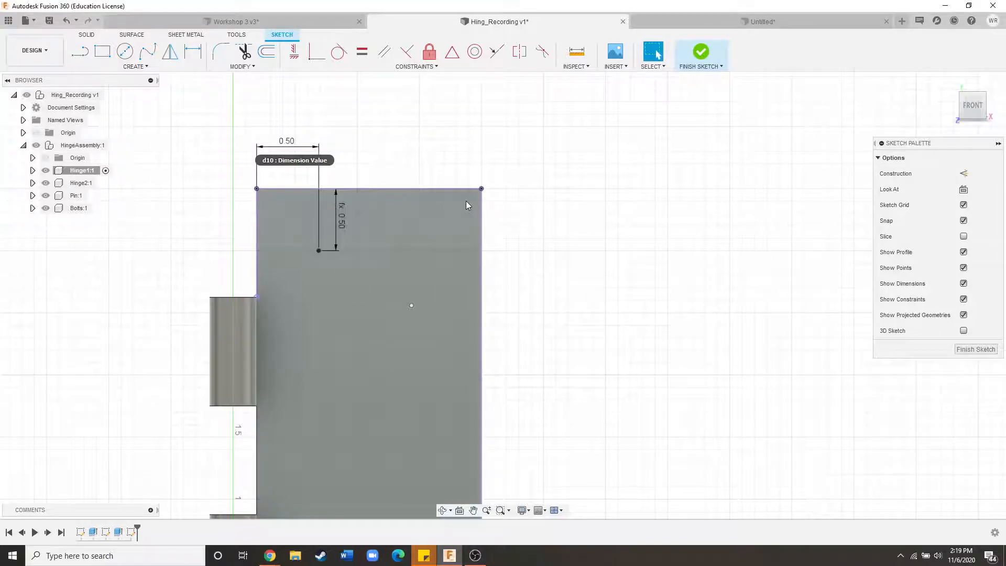
# Dimension the lower point's horizontal distance from the plate's outer edge, linking it to dimension d10.
pyautogui.scroll(-3, 467, 200)
pyautogui.scroll(1, 382, 198)
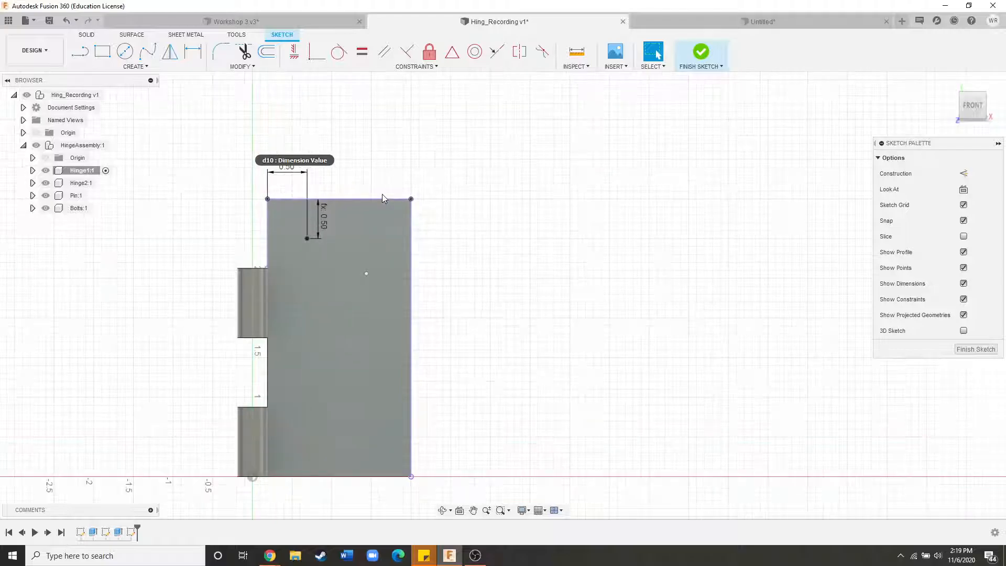
pyautogui.press('d')
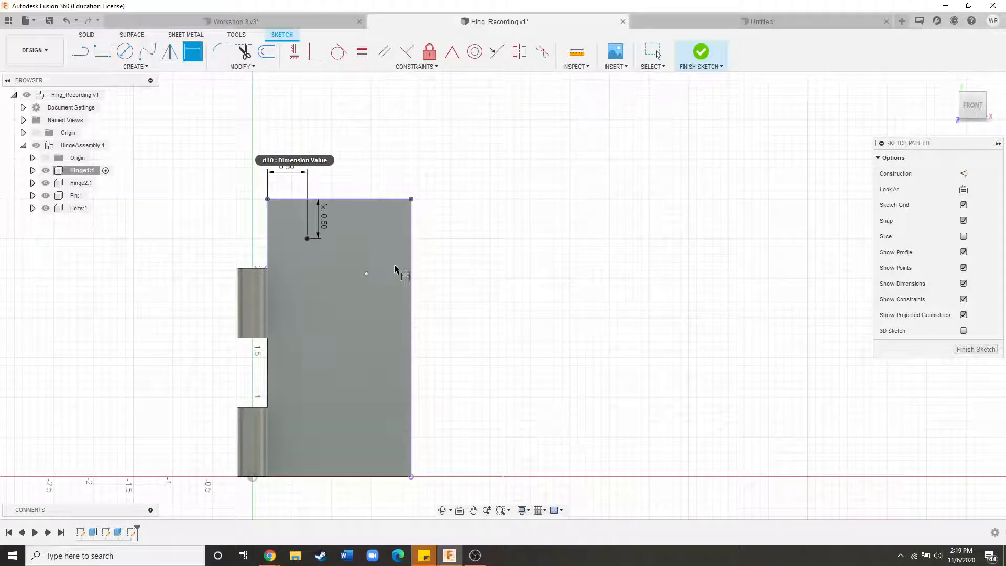
pyautogui.click(366, 273)
pyautogui.click(413, 285)
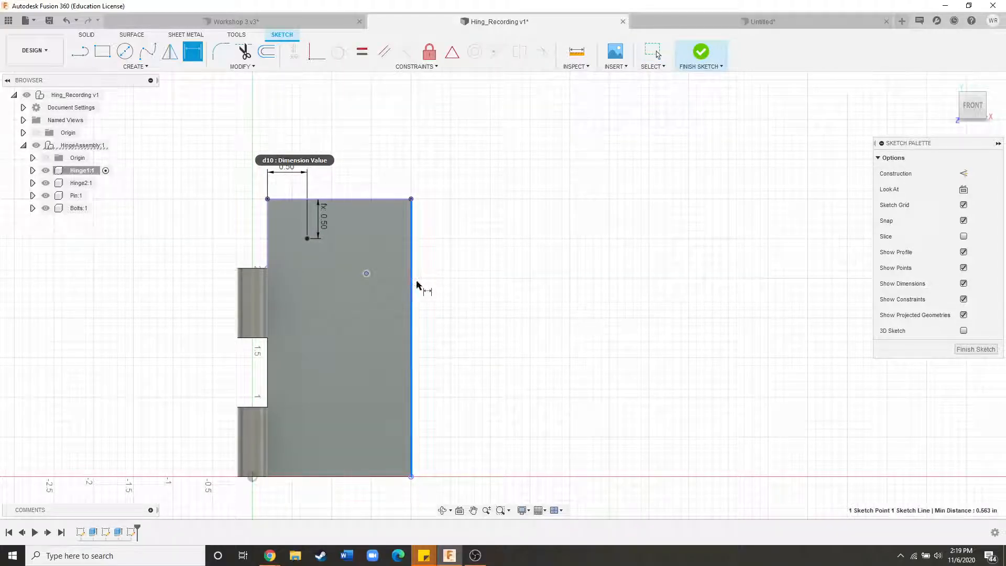
pyautogui.click(474, 271)
pyautogui.click(289, 173)
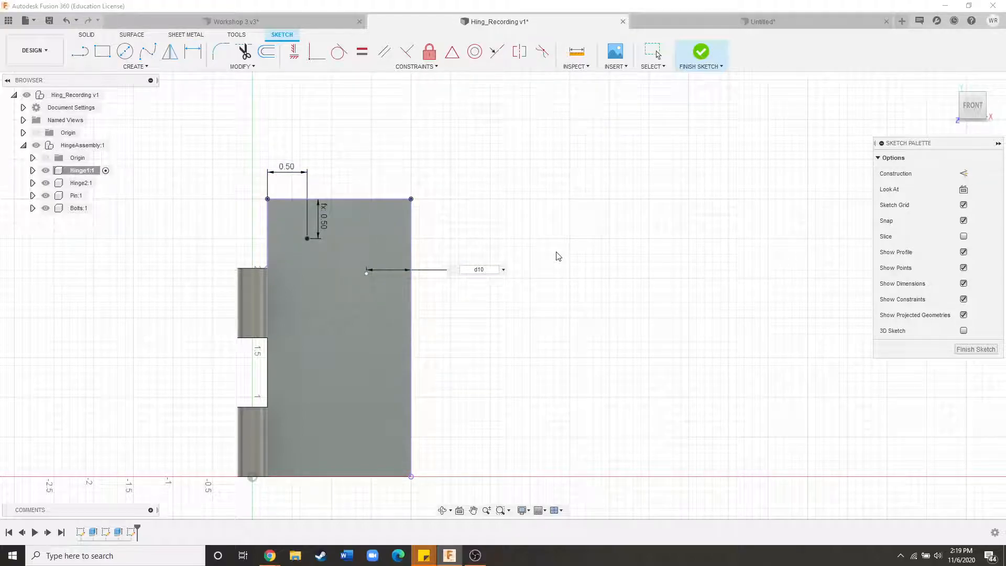
pyautogui.press('Return')
# Dimension the vertical distance between the two points, linked to the 0.50 horizontal offset, and move its label clear of the lower point.
pyautogui.scroll(2, 367, 273)
pyautogui.click(373, 274)
pyautogui.click(275, 223)
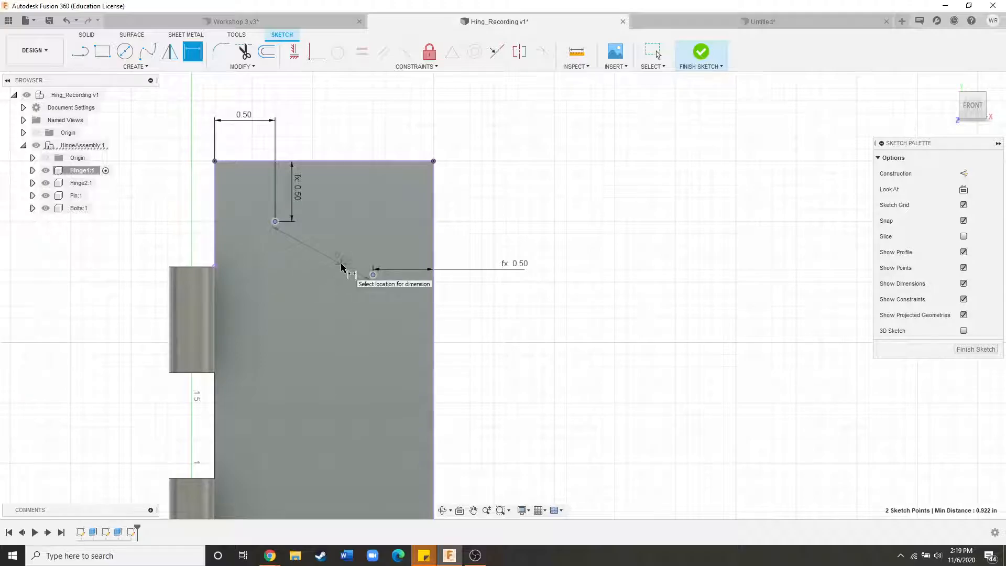
pyautogui.click(376, 259)
pyautogui.click(247, 117)
pyautogui.press('Return')
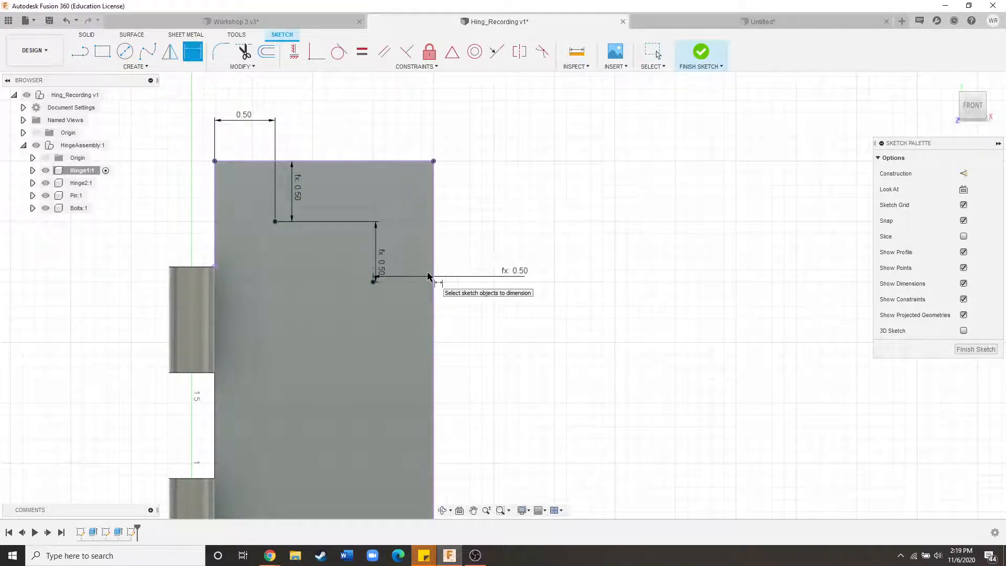
pyautogui.press('Escape')
pyautogui.moveTo(380, 259); pyautogui.dragTo(364, 190)
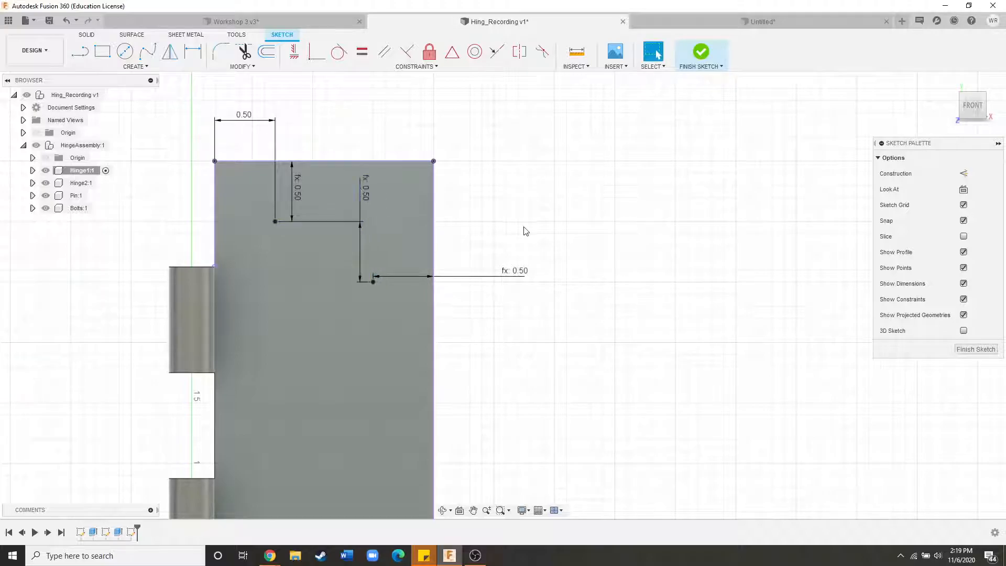
# Start a rectangular sketch pattern with the upper and lower hole points on the plate as its objects.
pyautogui.scroll(-2, 531, 273)
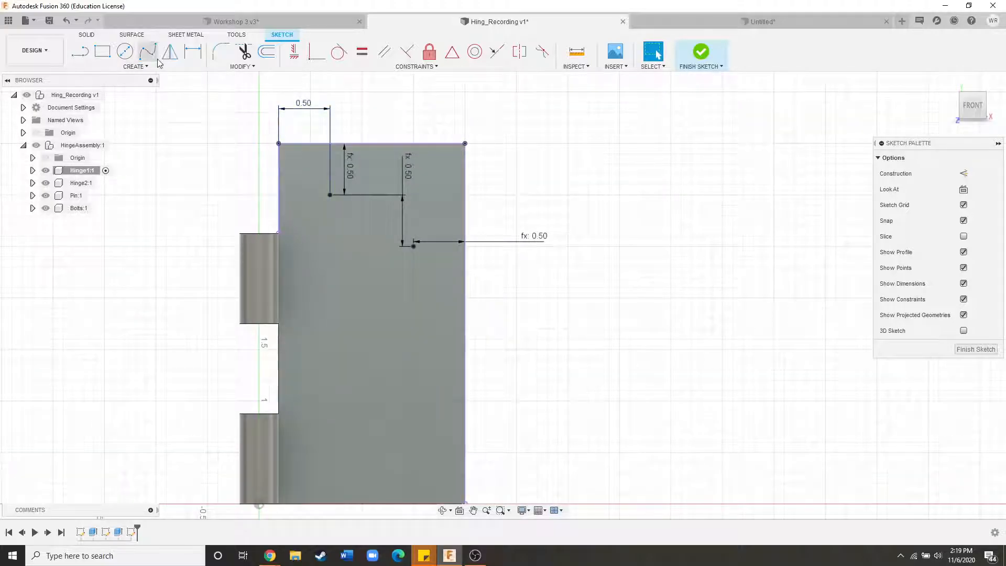
pyautogui.scroll(-2, 345, 184)
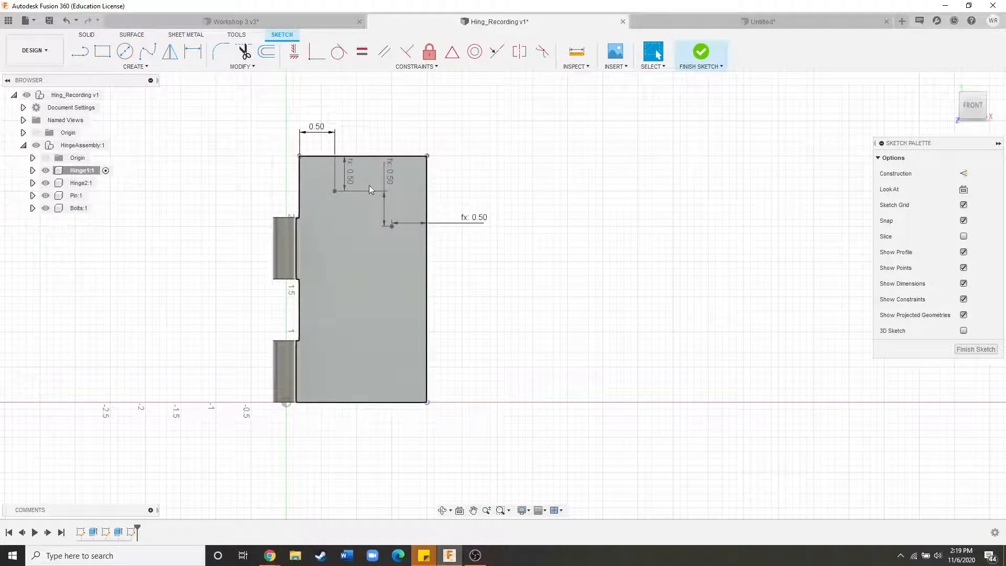
pyautogui.scroll(1, 375, 186)
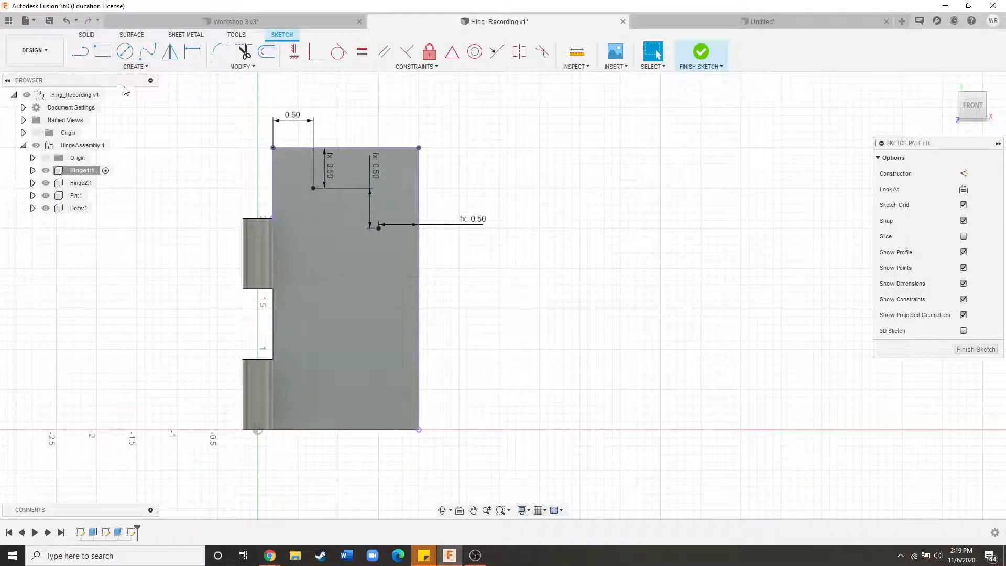
pyautogui.click(134, 67)
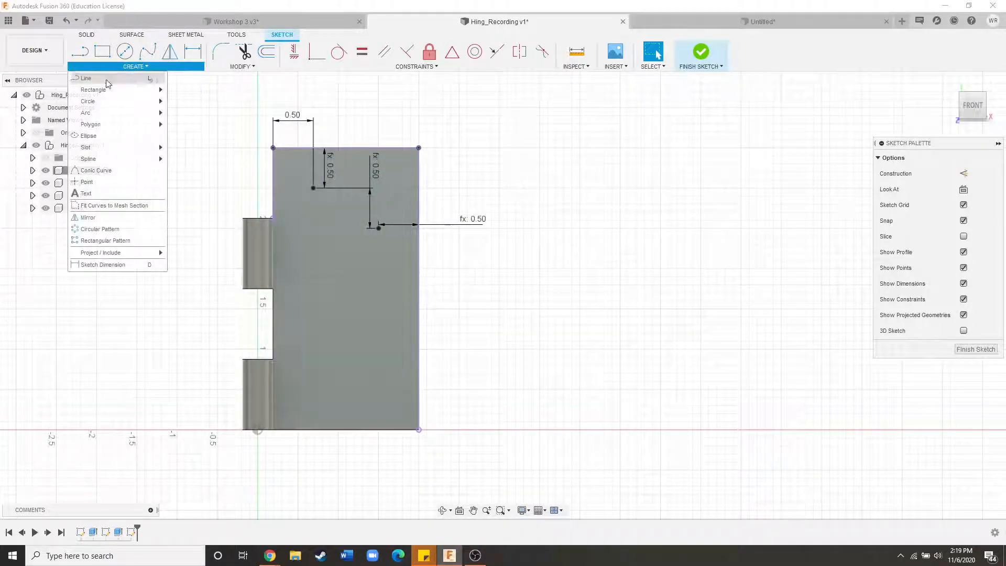
pyautogui.click(105, 241)
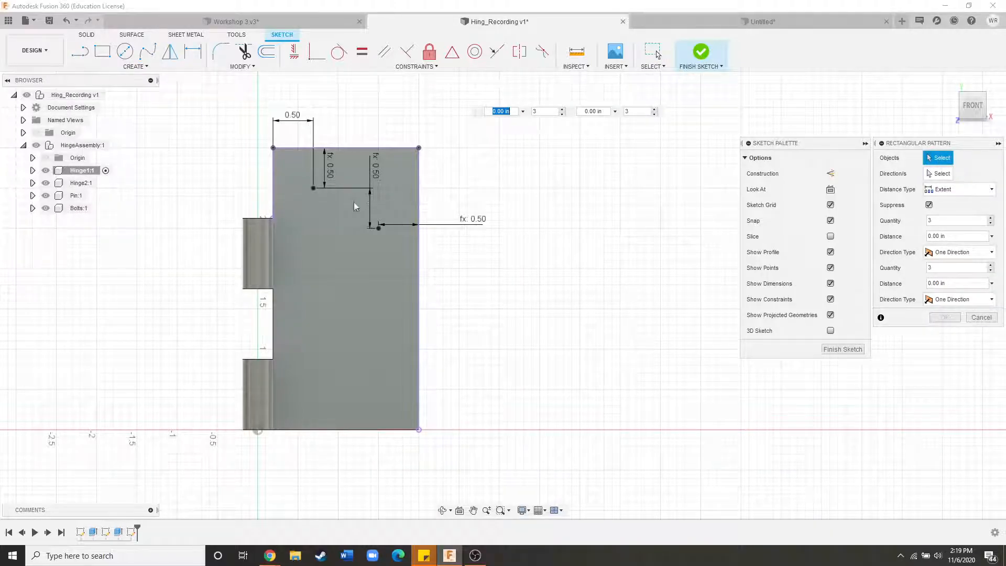
pyautogui.click(314, 187)
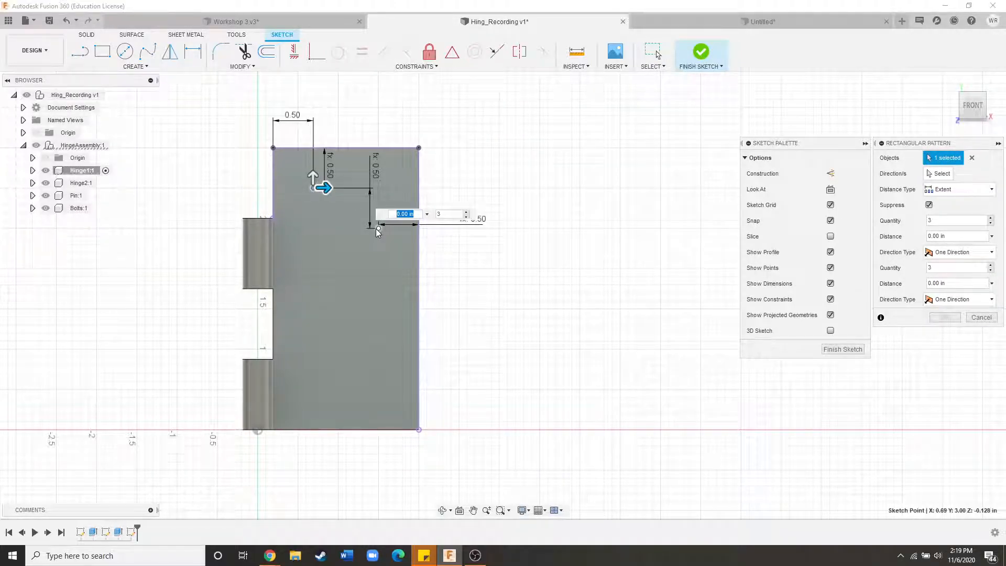
pyautogui.click(379, 229)
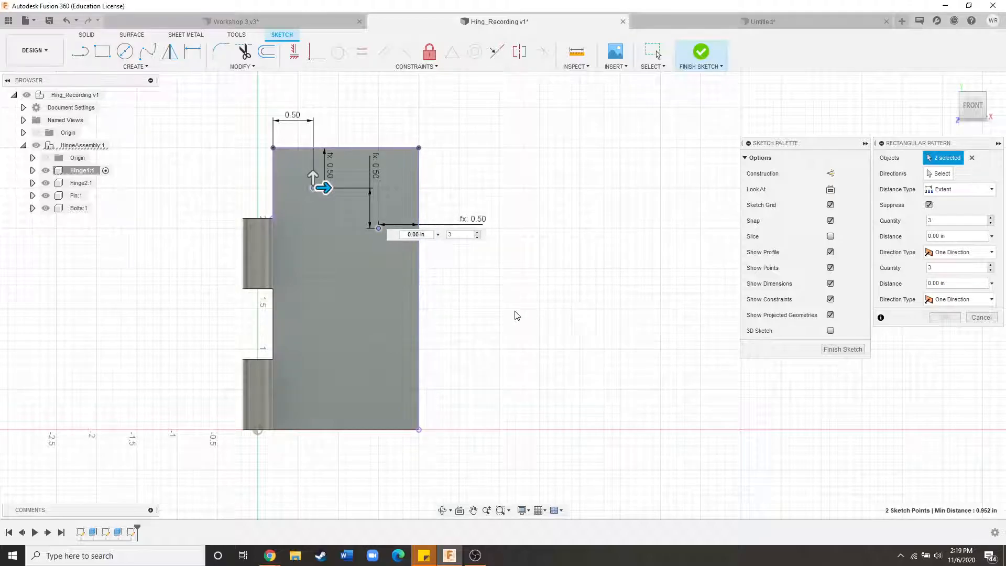
# Set the pattern quantity to 1 horizontally and 2 vertically, extending the copies about 2.00 in down the plate.
pyautogui.click(939, 222)
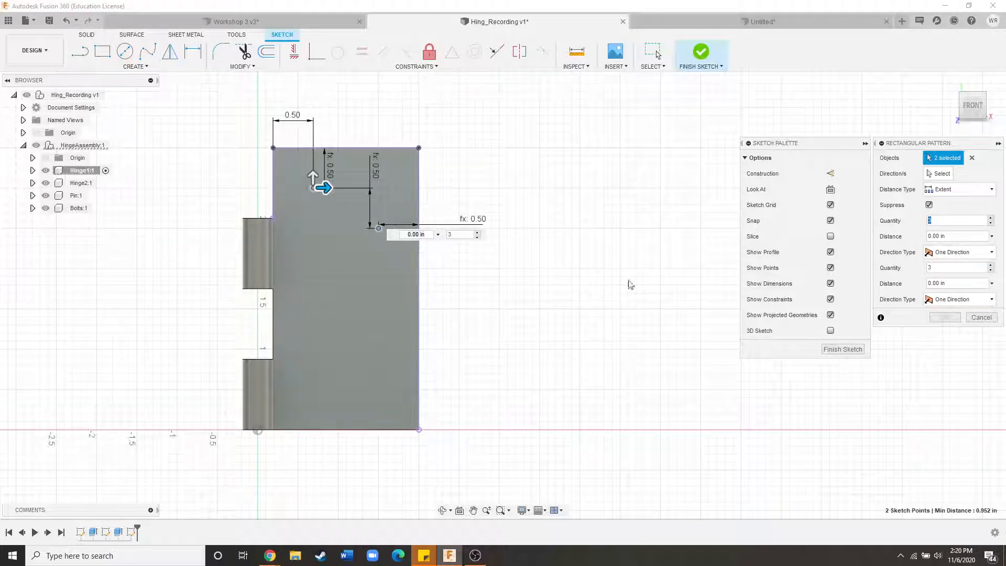
pyautogui.write('1')
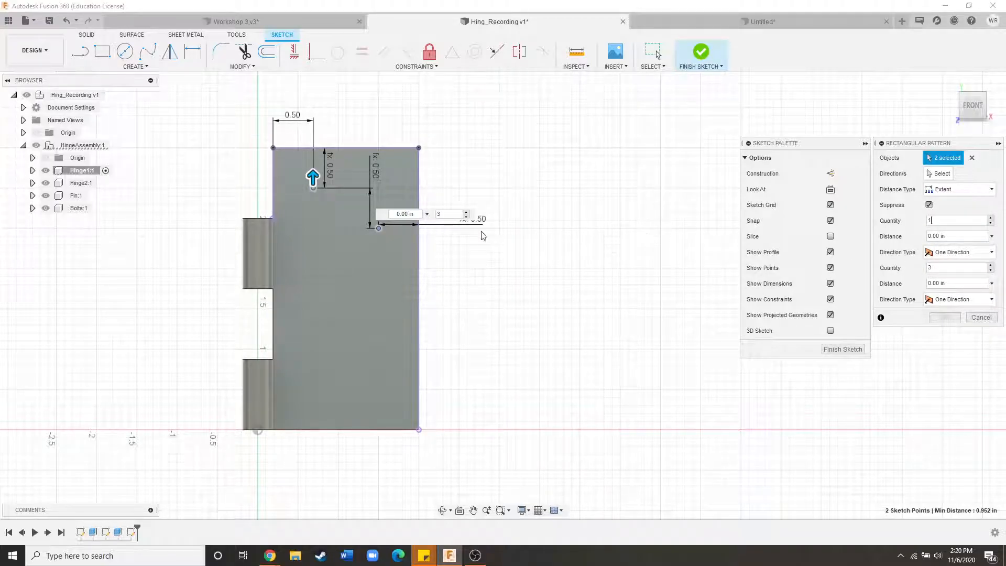
pyautogui.moveTo(938, 268); pyautogui.dragTo(910, 267)
pyautogui.moveTo(313, 179); pyautogui.dragTo(314, 312)
pyautogui.click(940, 269)
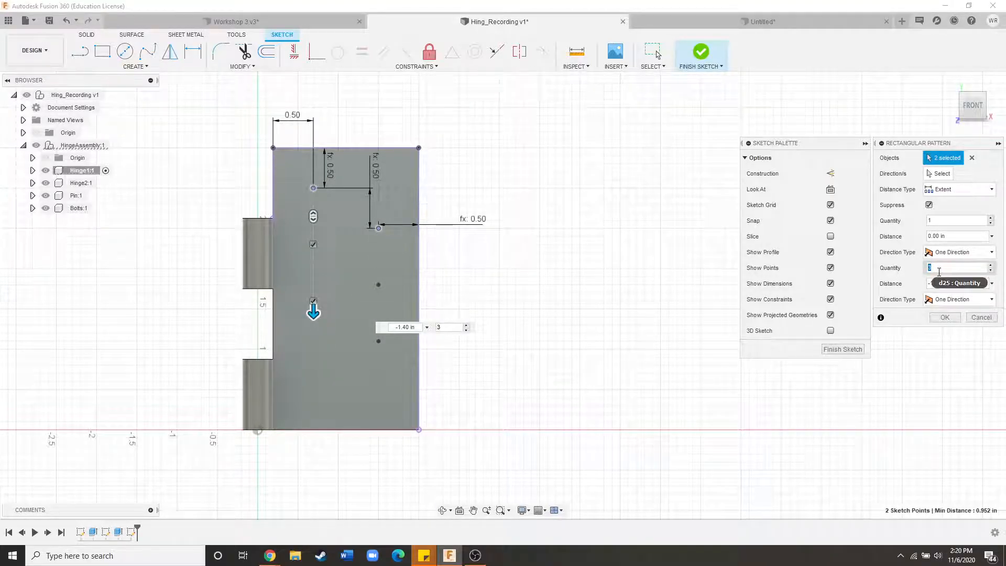
pyautogui.scroll(-2, 568, 338)
pyautogui.scroll(3, 401, 313)
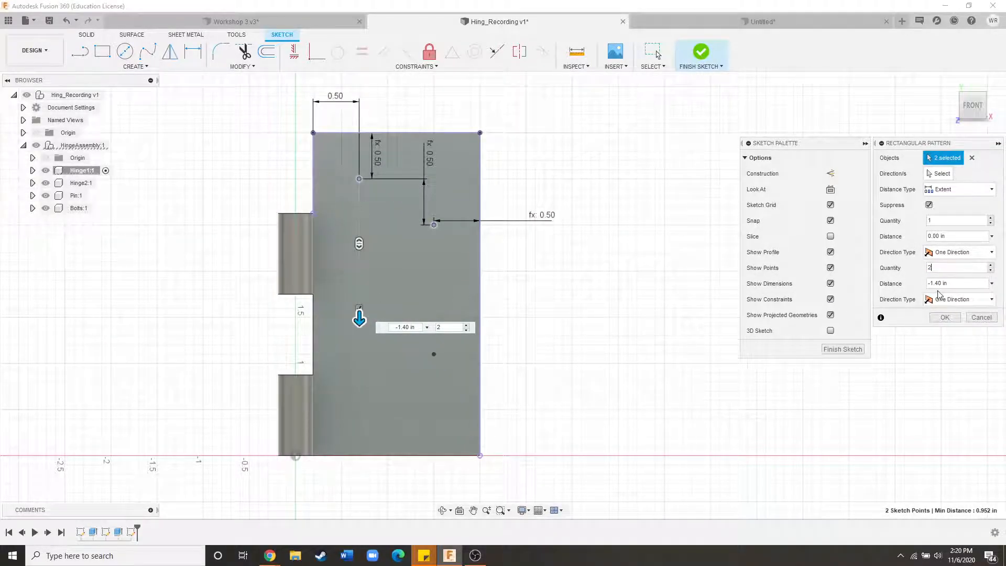
pyautogui.click(957, 284)
pyautogui.moveTo(359, 321); pyautogui.dragTo(375, 387)
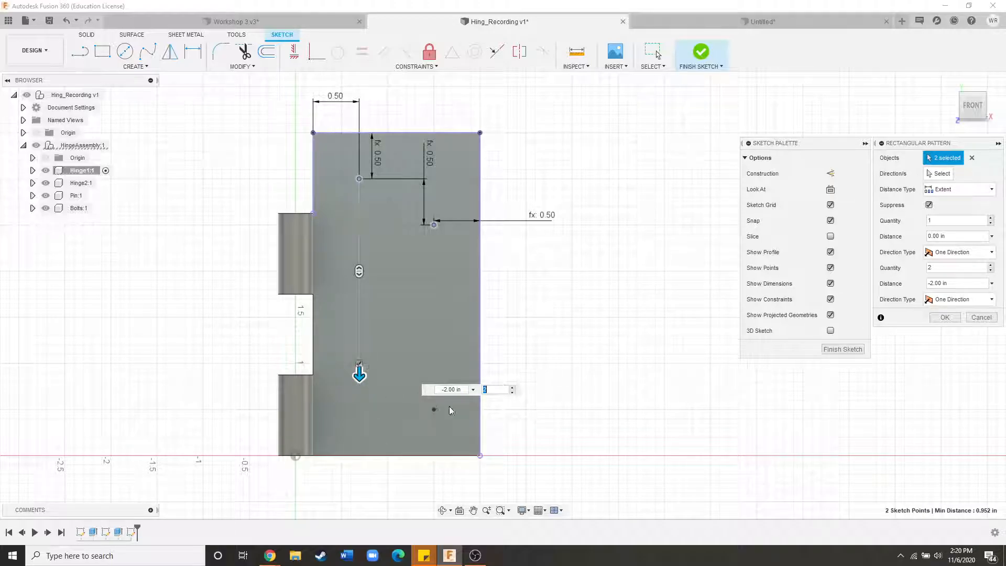
# Set the pattern's vertical distance to the parameter expression PinHeight-3*.5.
pyautogui.press('Tab')
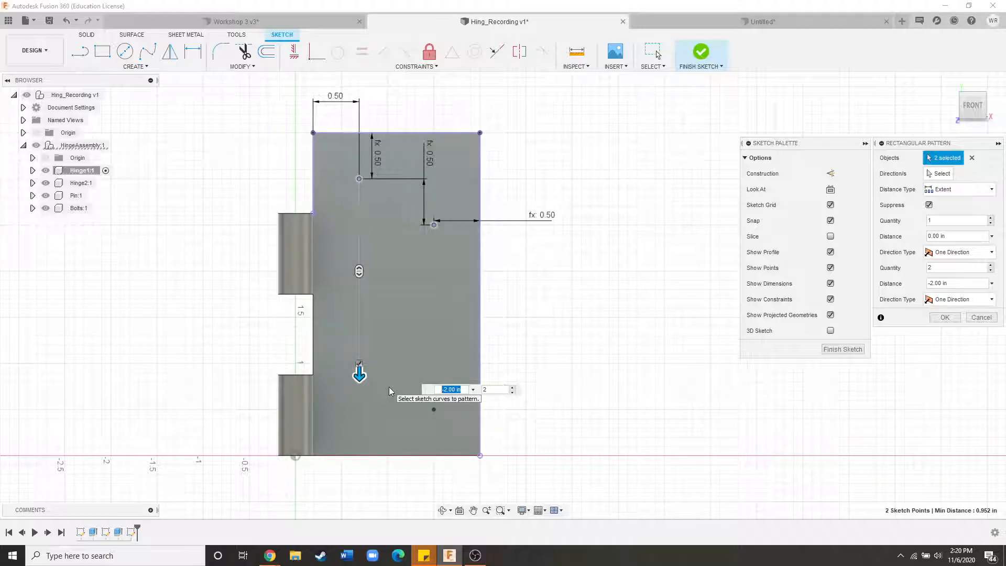
pyautogui.write('pin')
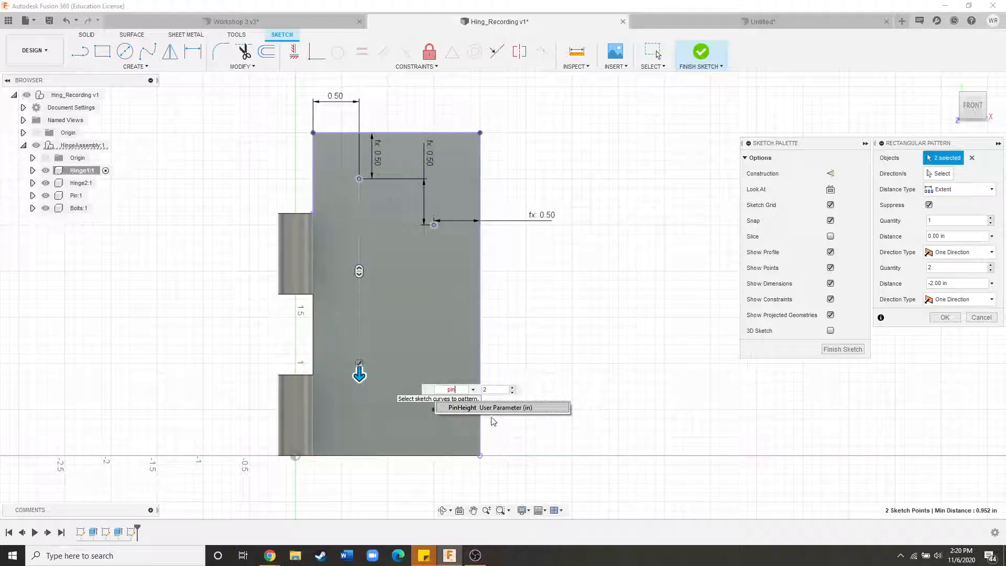
pyautogui.press('Return')
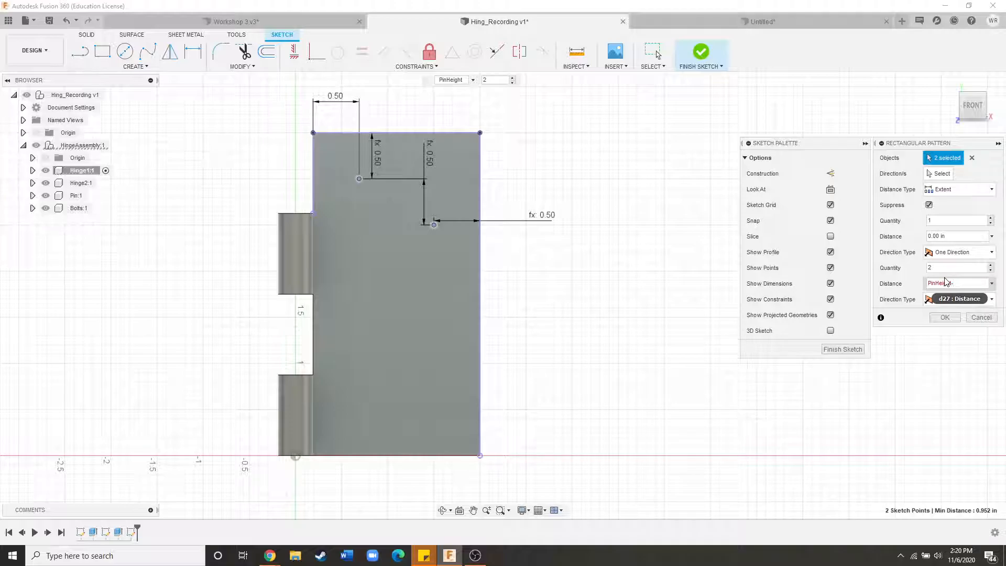
pyautogui.write('-3*')
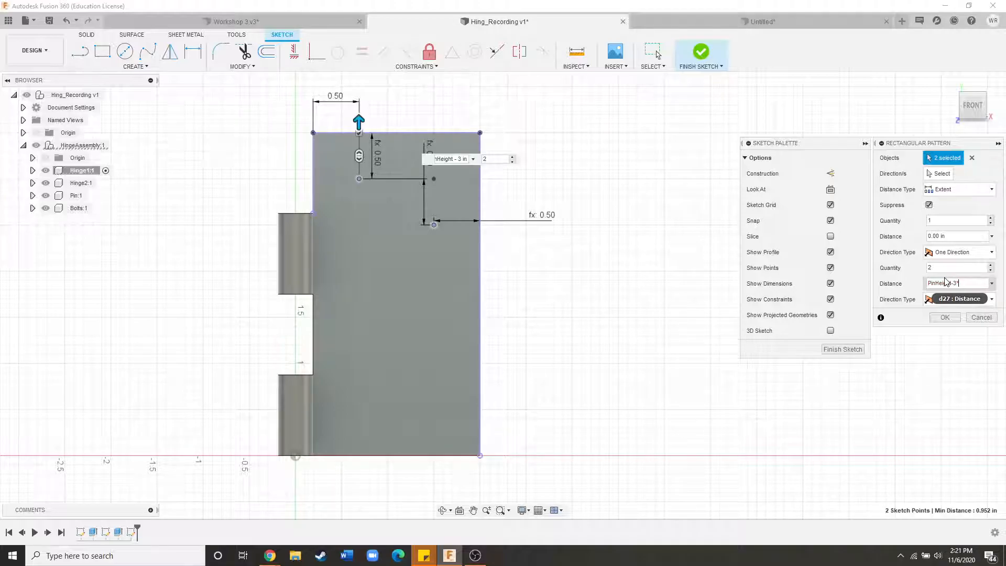
pyautogui.write('.5')
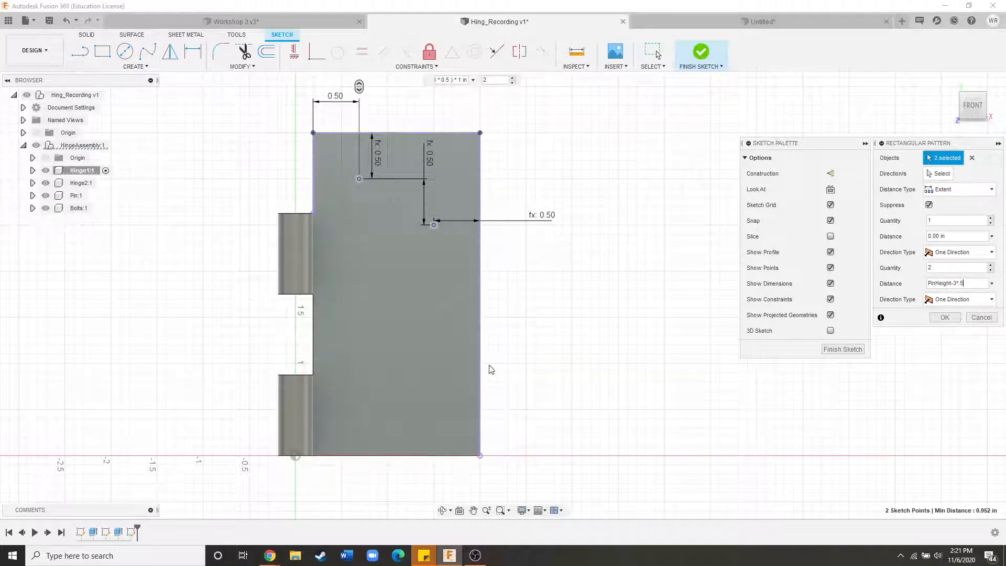
# Reverse the pattern downward by changing the vertical distance expression to -PinHeight+3*.5, and create the pattern.
pyautogui.scroll(-2, 462, 368)
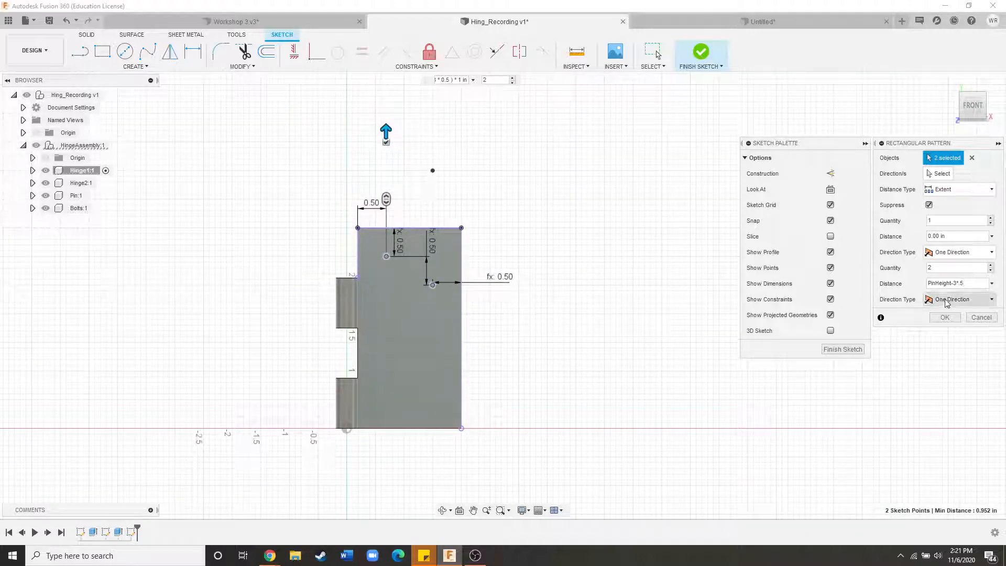
pyautogui.click(928, 284)
pyautogui.write('-')
pyautogui.click(955, 284)
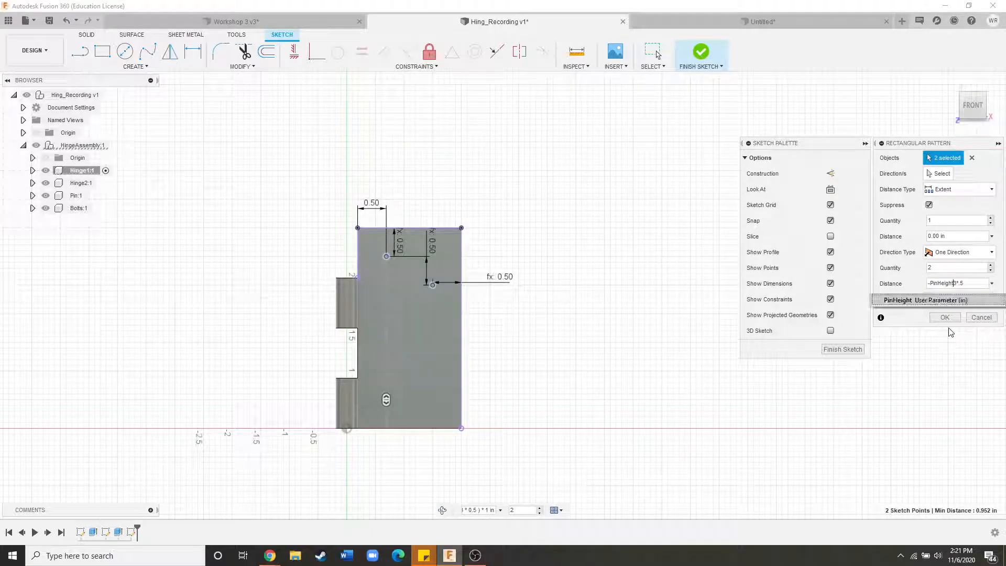
pyautogui.write('(')
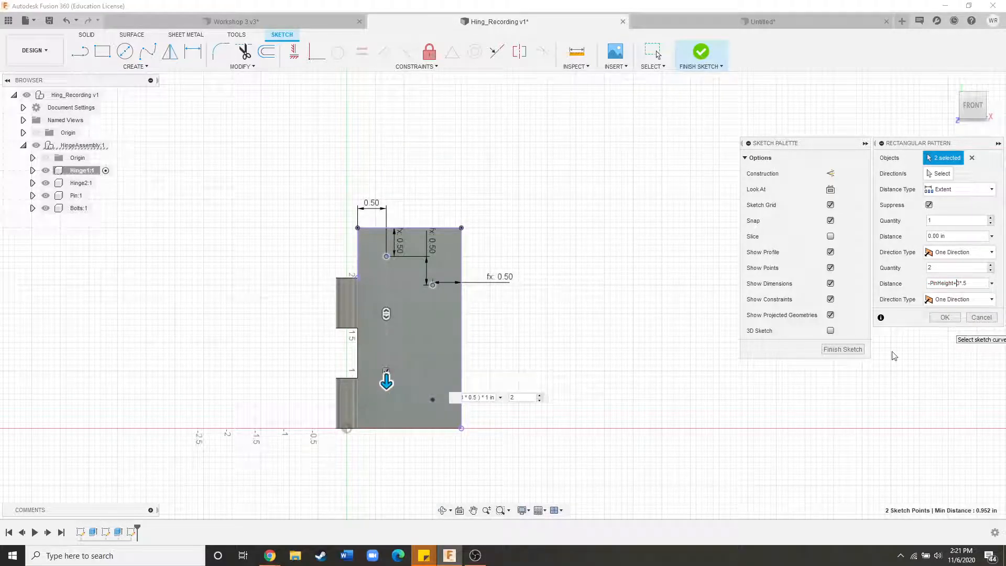
pyautogui.scroll(-1, 579, 313)
pyautogui.scroll(2, 496, 362)
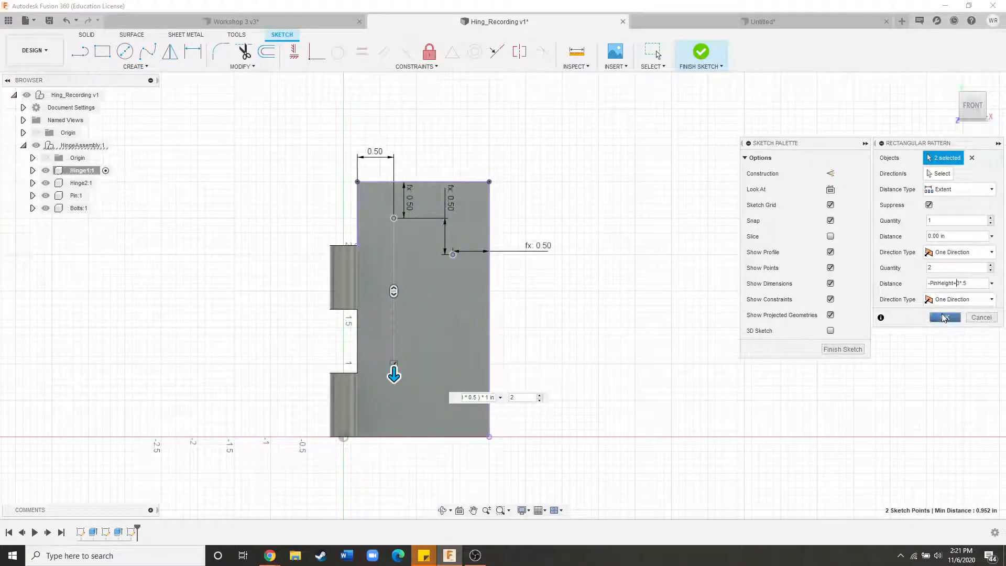
pyautogui.press('Return')
# Measure the diagonal spacing between an original and a patterned point, and the vertical spacing of the two points nearest the barrels.
pyautogui.click(577, 51)
pyautogui.click(453, 254)
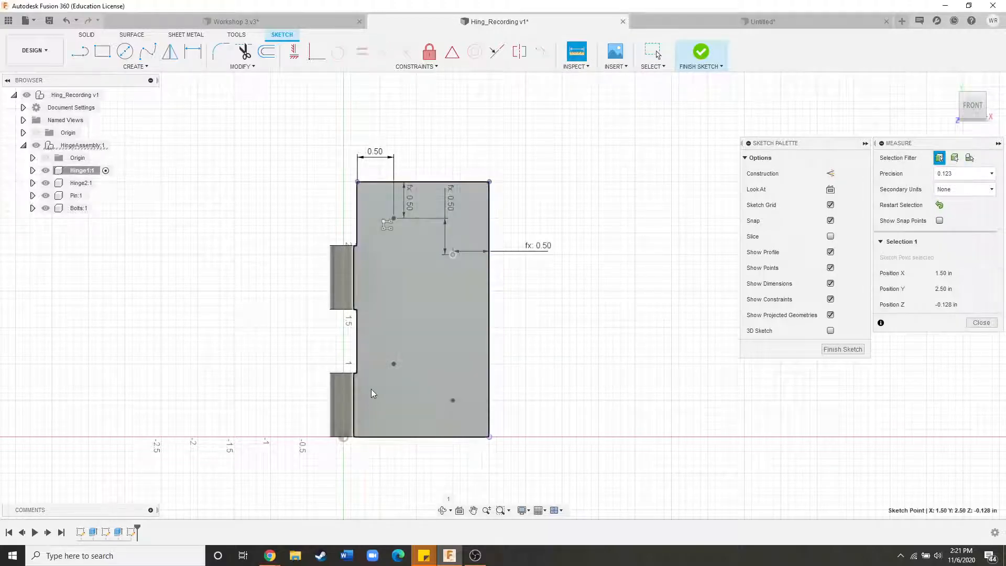
pyautogui.click(394, 364)
pyautogui.click(939, 272)
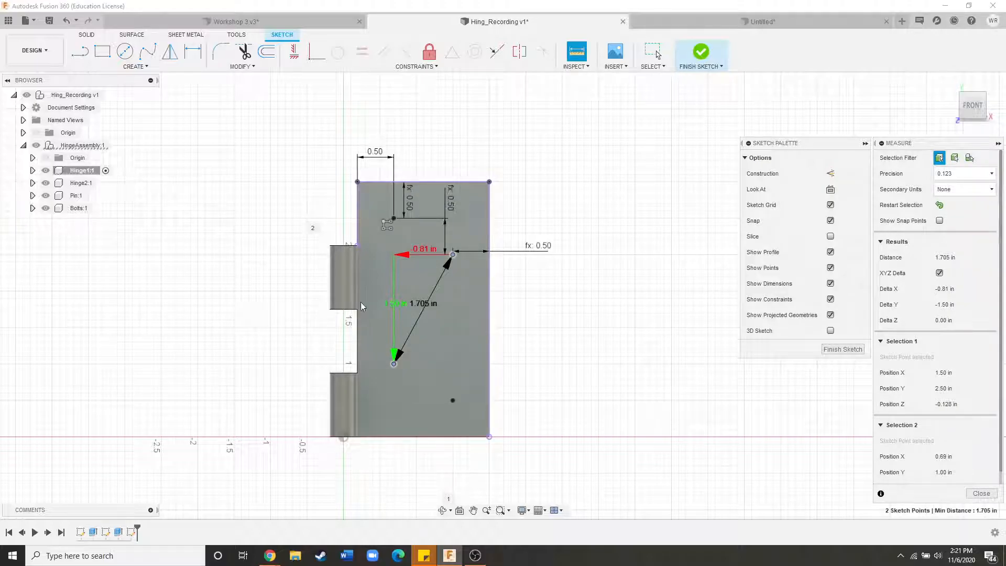
pyautogui.click(557, 328)
pyautogui.click(394, 364)
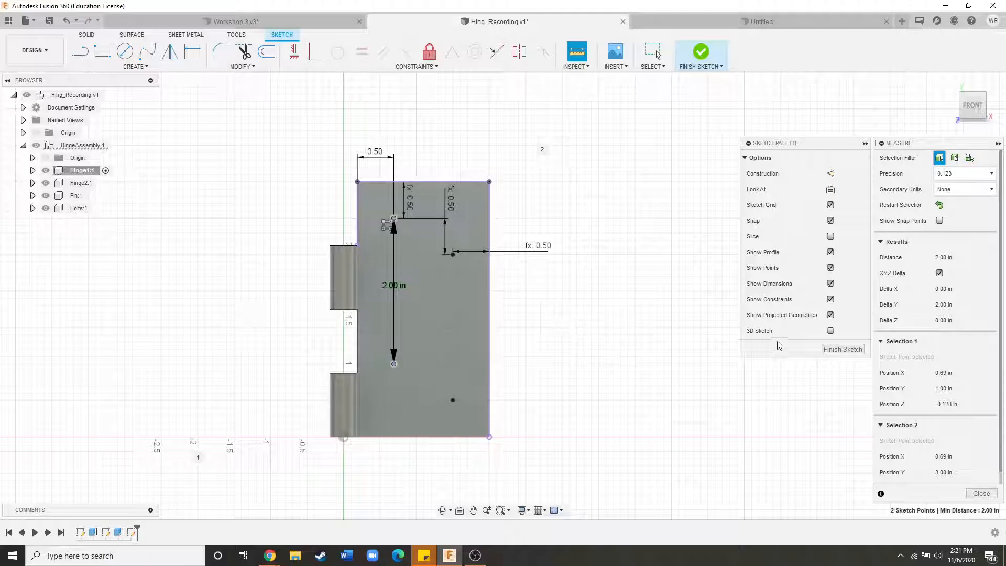
pyautogui.press('Escape')
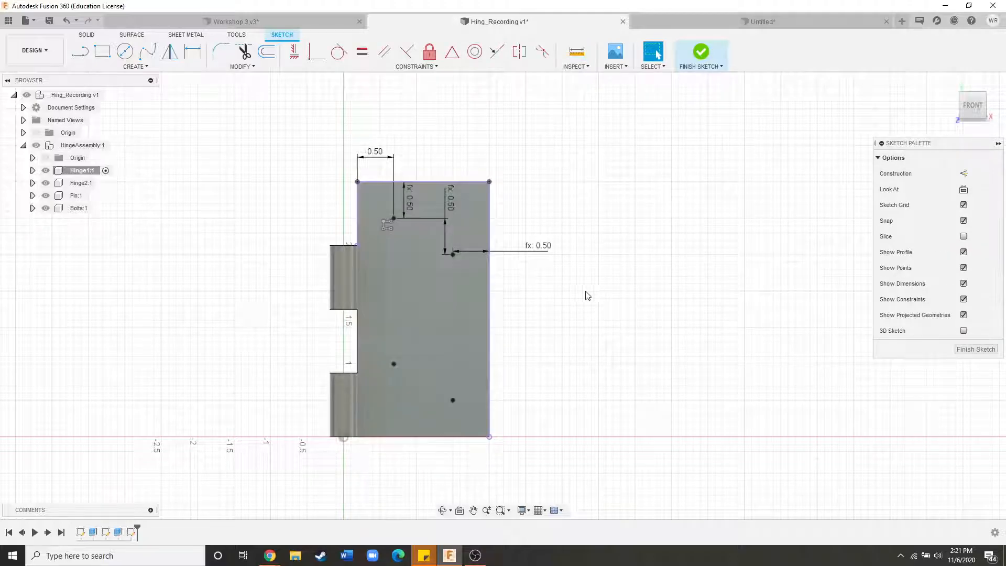
# Finish the hole-point sketch and dismiss the recovery file error message.
pyautogui.scroll(-3, 587, 292)
pyautogui.scroll(3, 455, 319)
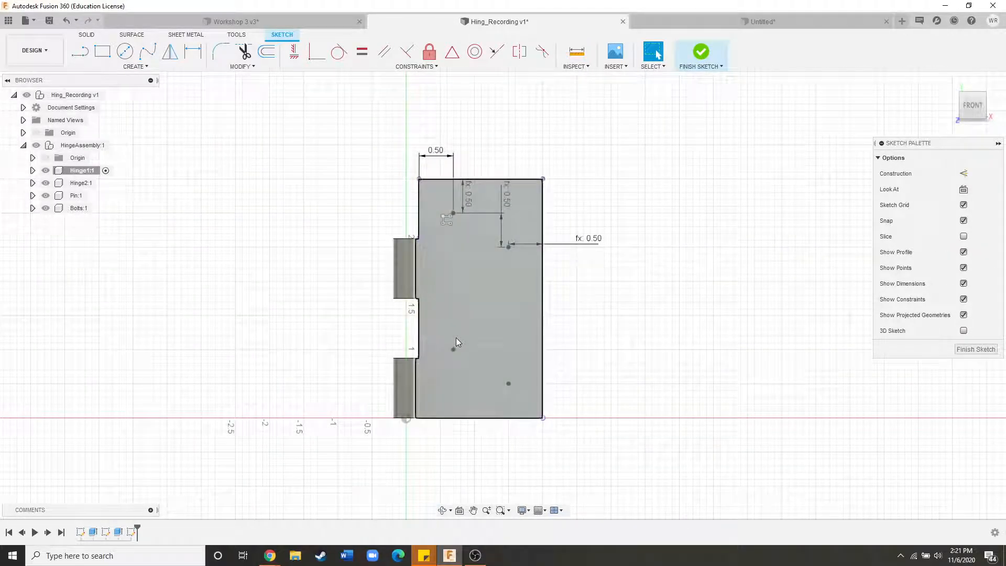
pyautogui.click(980, 351)
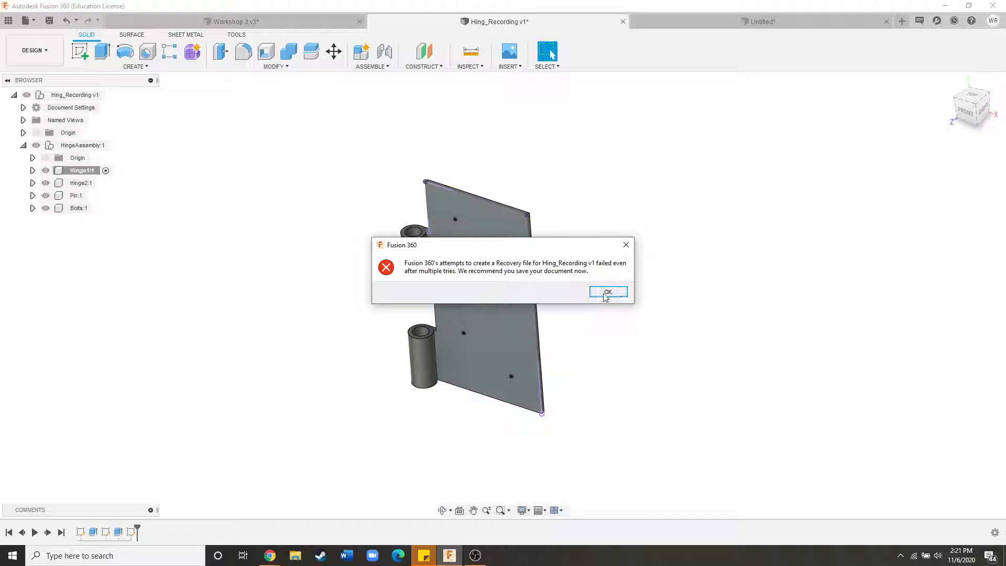
pyautogui.click(608, 292)
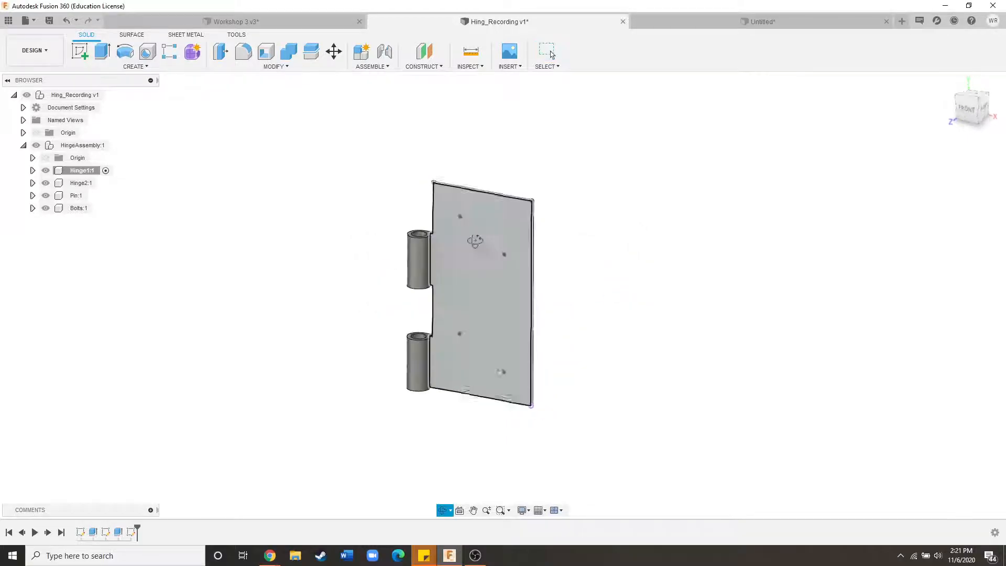
# Start a countersunk Hole feature placed on all four sketch points of the plate's front face.
pyautogui.moveTo(468, 256)
pyautogui.keyDown('shift'); pyautogui.mouseDown(button='middle')
pyautogui.moveTo(474, 243)
pyautogui.moveTo(486, 254)
pyautogui.mouseUp(button='middle'); pyautogui.keyUp('shift')
pyautogui.scroll(1, 488, 257)
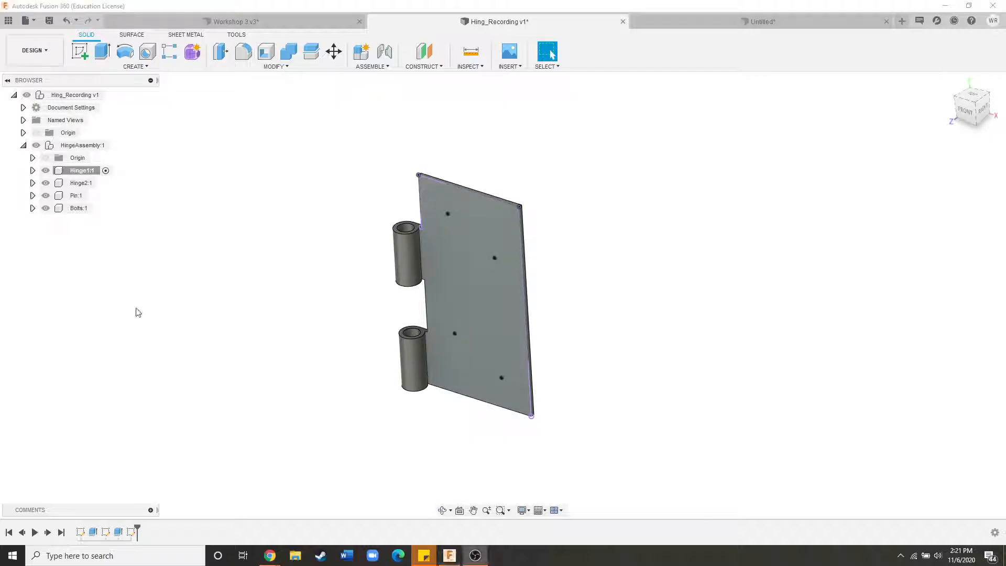
pyautogui.click(167, 67)
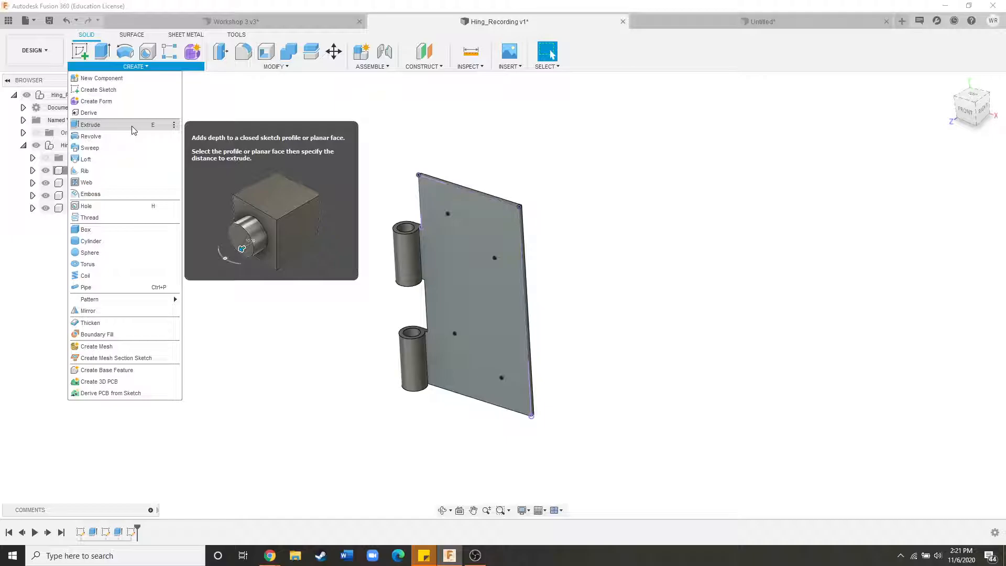
pyautogui.click(110, 206)
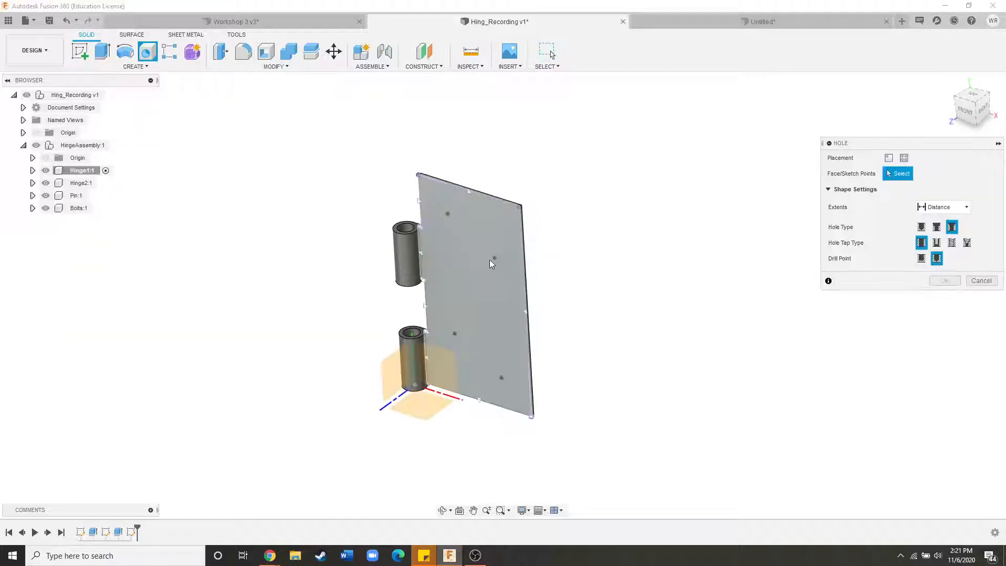
pyautogui.scroll(4, 478, 227)
pyautogui.click(416, 199)
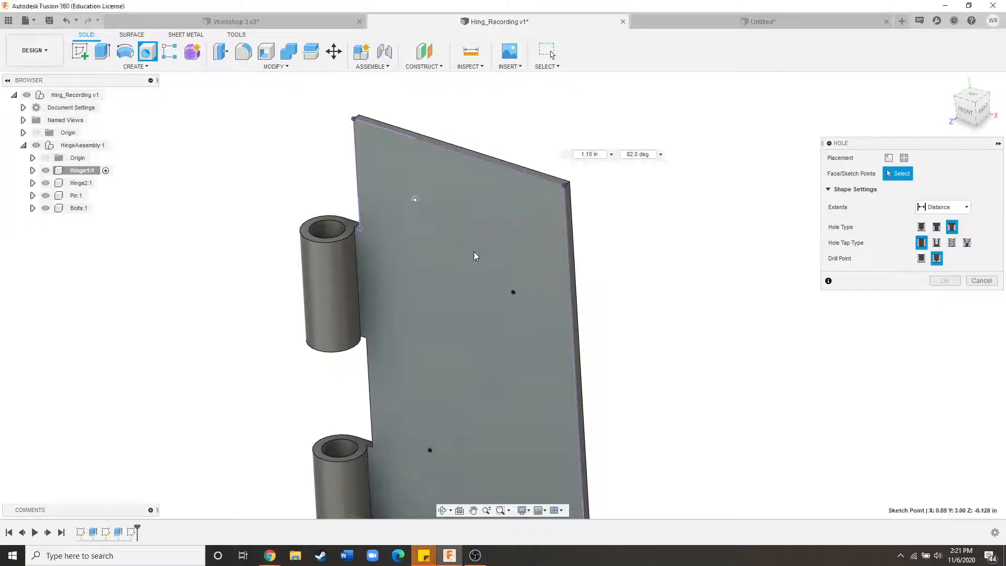
pyautogui.click(513, 292)
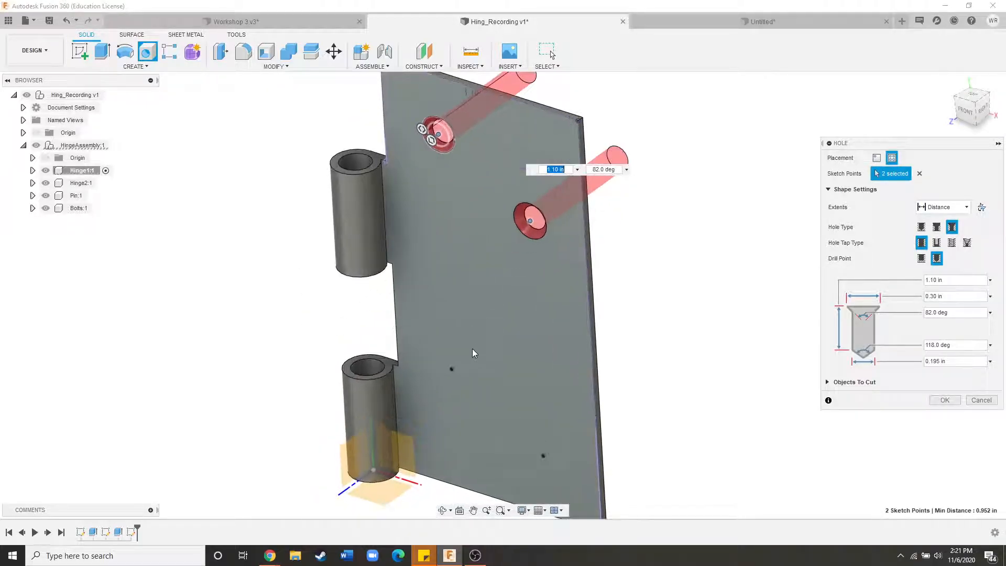
pyautogui.click(453, 370)
pyautogui.click(543, 455)
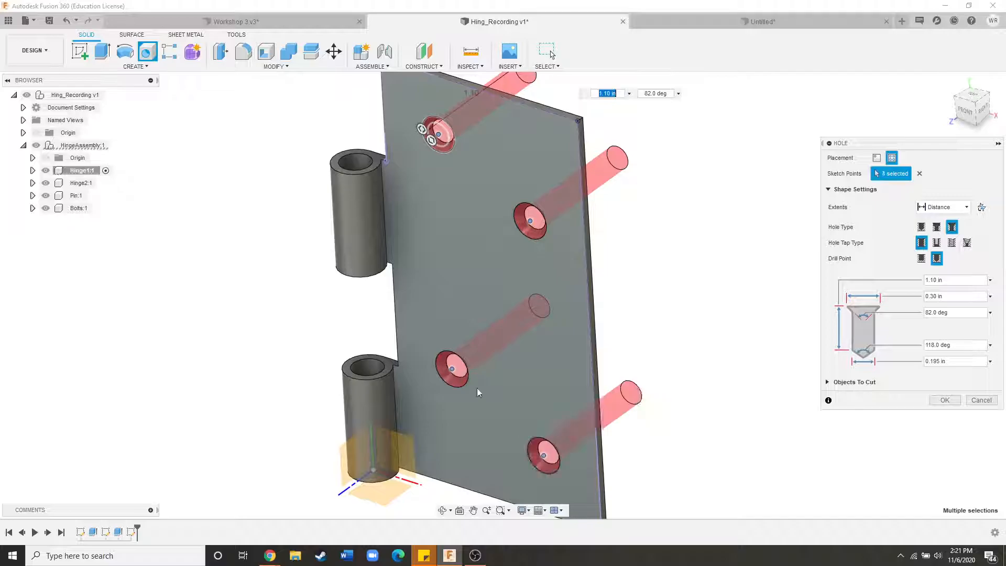
pyautogui.scroll(-2, 449, 383)
pyautogui.scroll(2, 505, 350)
pyautogui.keyDown('shift'); pyautogui.moveTo(505, 348); pyautogui.dragTo(520, 342, button='middle'); pyautogui.keyUp('shift')
pyautogui.scroll(-2, 577, 263)
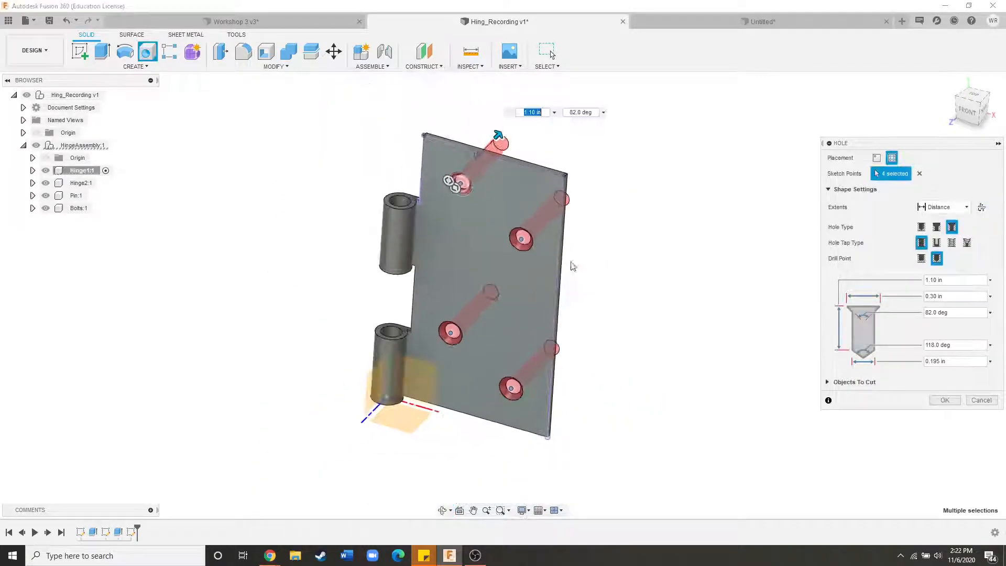
# Set the hole depth to 1/4 in and create the four countersunk holes in the Hinge1 plate.
pyautogui.scroll(2, 556, 285)
pyautogui.keyDown('shift'); pyautogui.moveTo(556, 285); pyautogui.dragTo(584, 282, button='middle'); pyautogui.keyUp('shift')
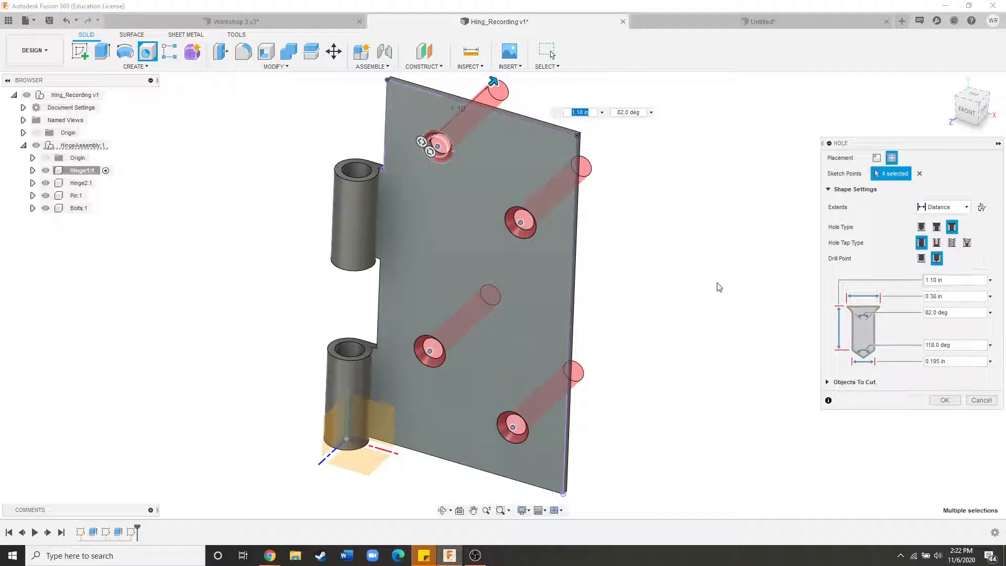
pyautogui.scroll(-2, 624, 284)
pyautogui.scroll(2, 624, 284)
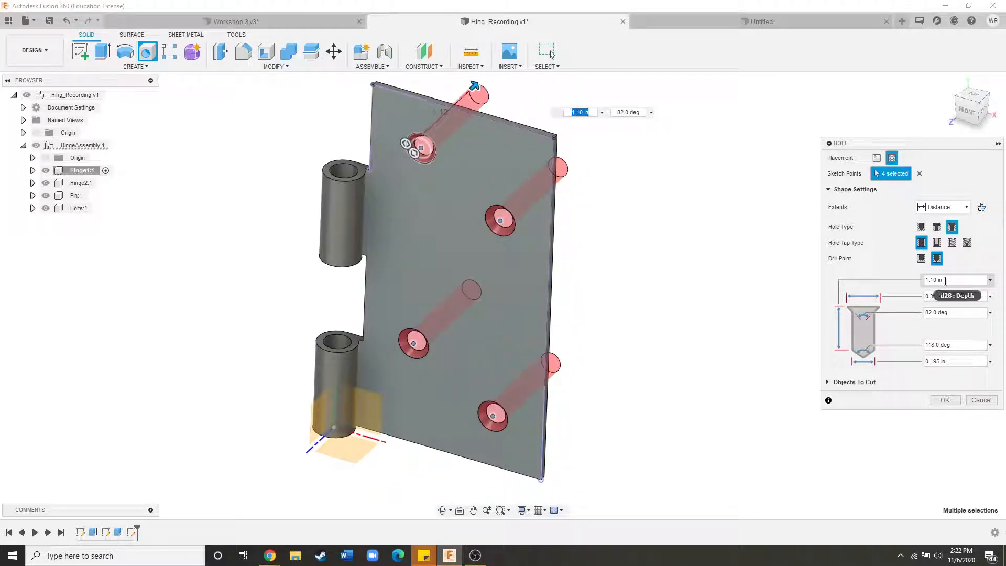
pyautogui.keyDown('shift'); pyautogui.moveTo(552, 254); pyautogui.dragTo(529, 275, button='middle'); pyautogui.keyUp('shift')
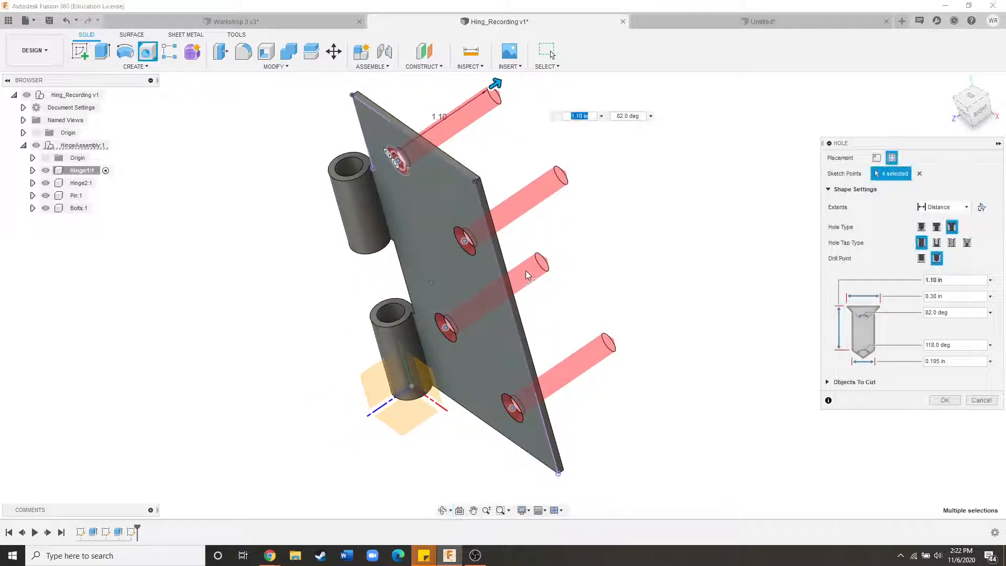
pyautogui.click(947, 280)
pyautogui.moveTo(947, 279); pyautogui.dragTo(918, 284)
pyautogui.write('1/16')
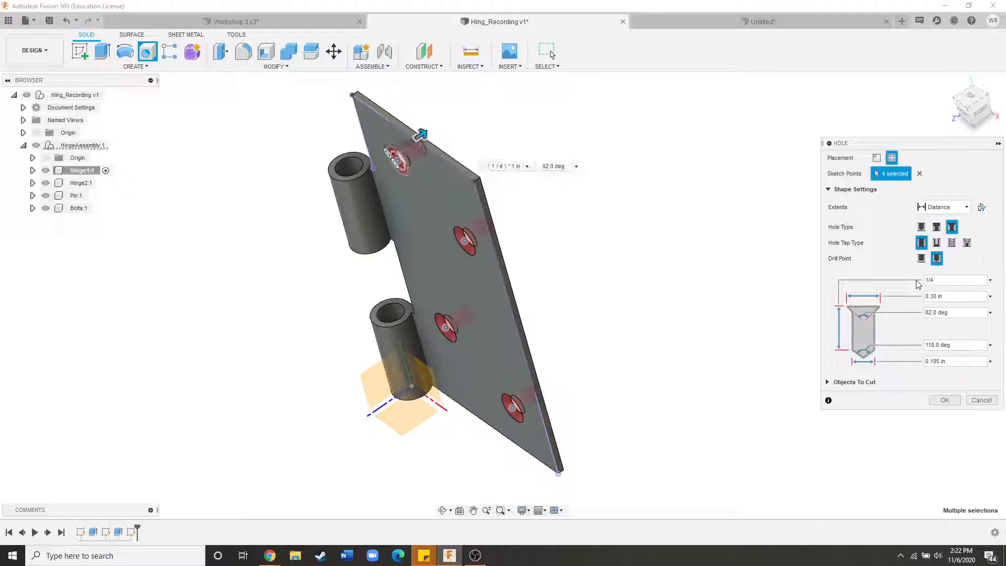
pyautogui.keyDown('shift'); pyautogui.moveTo(528, 249); pyautogui.dragTo(498, 230, button='middle'); pyautogui.keyUp('shift')
pyautogui.keyDown('shift'); pyautogui.moveTo(516, 321); pyautogui.dragTo(672, 321, button='middle'); pyautogui.keyUp('shift')
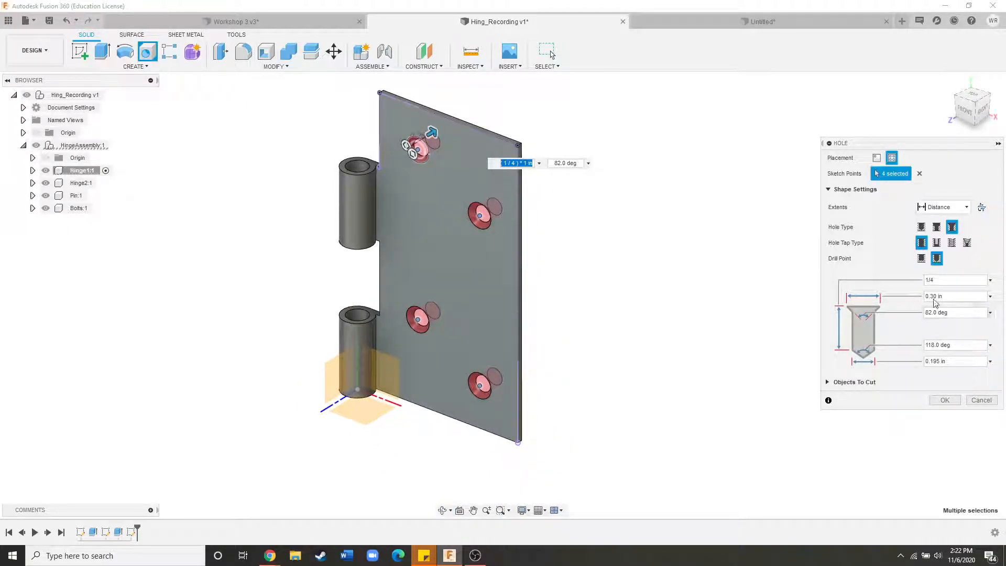
pyautogui.click(944, 401)
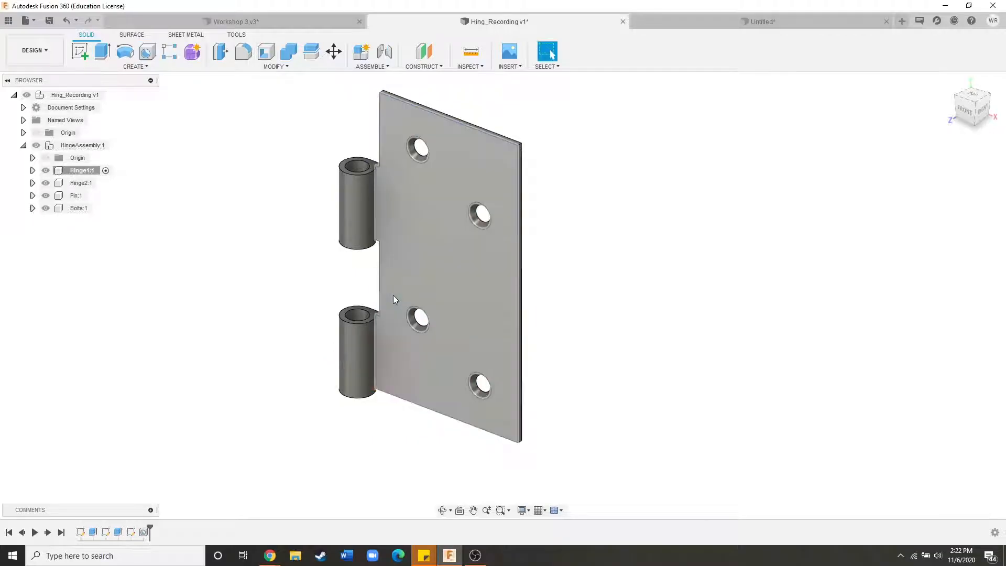
# Switch to Chrome and review the Phillips flat head wood screw's specifications and drawing on McMaster-Carr, returning to Fusion 360 when done.
pyautogui.scroll(-3, 501, 367)
pyautogui.scroll(2, 523, 335)
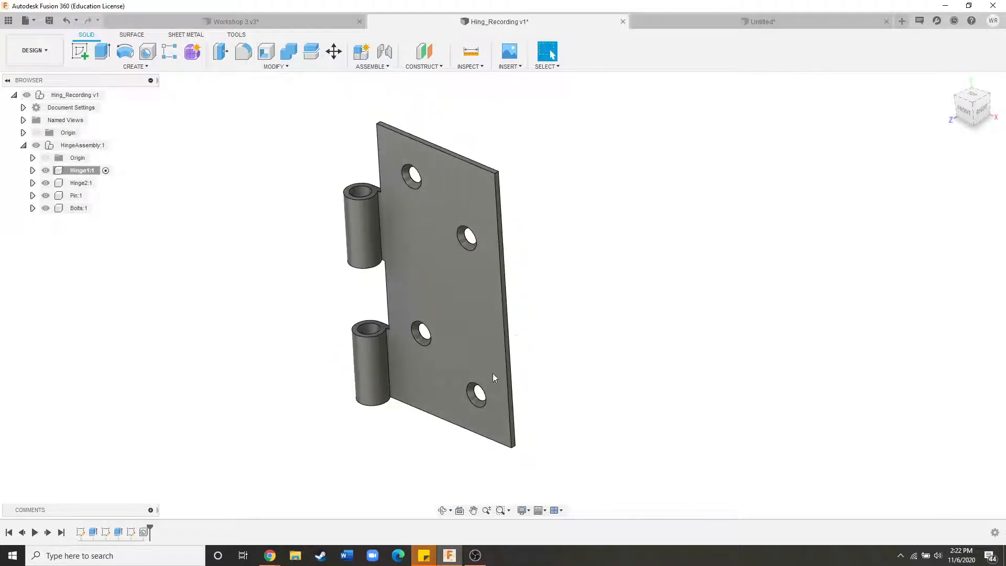
pyautogui.moveTo(270, 555)
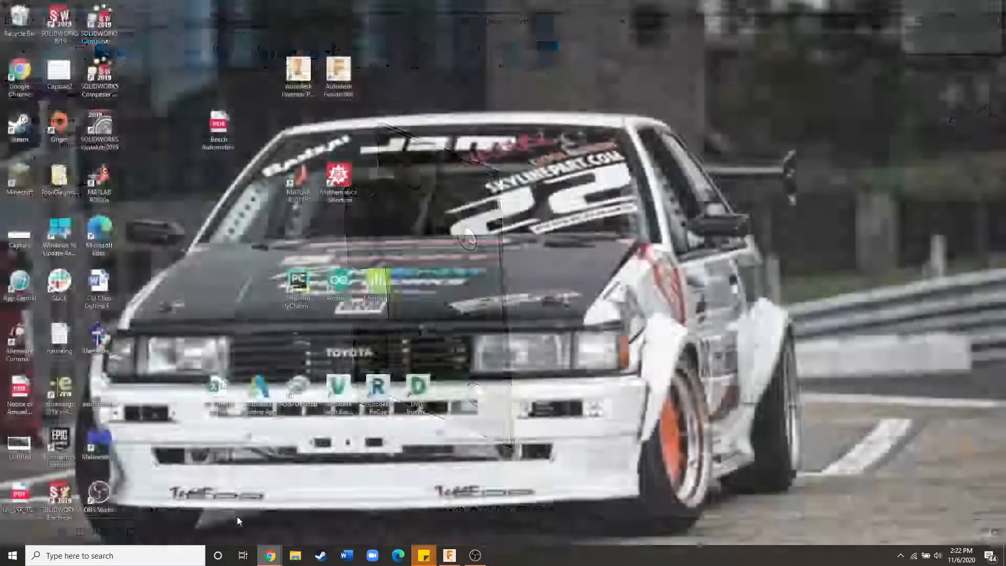
pyautogui.click(249, 534)
pyautogui.scroll(8, 526, 224)
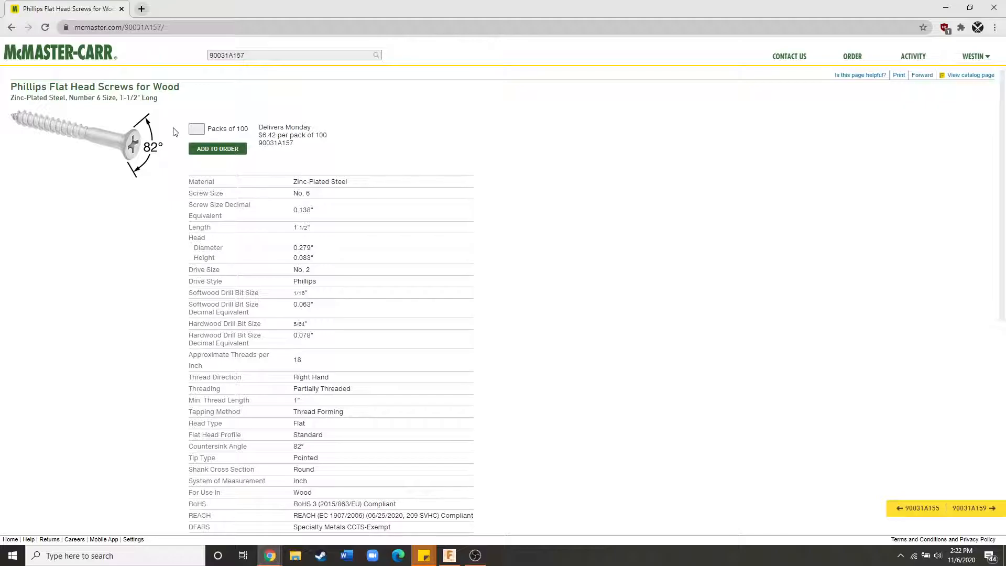
pyautogui.scroll(-8, 424, 184)
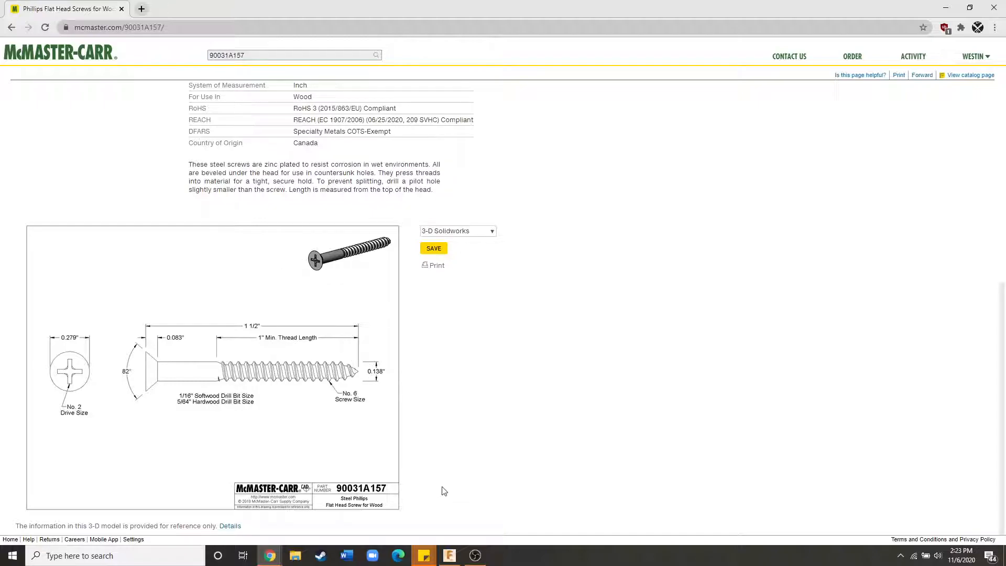
pyautogui.click(449, 556)
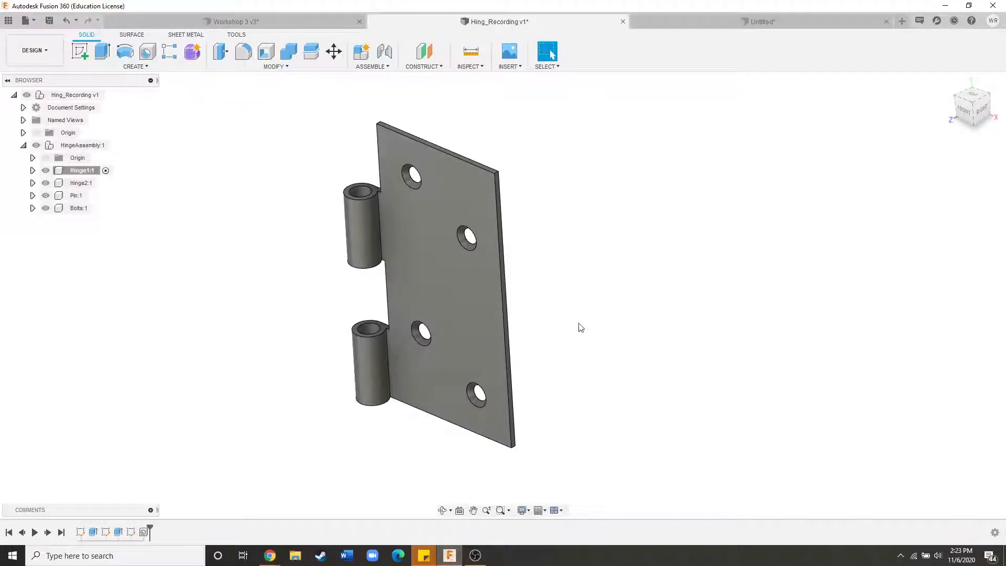
# Edit the countersunk hole feature and set the hole diameter to .145 in.
pyautogui.doubleClick(144, 532)
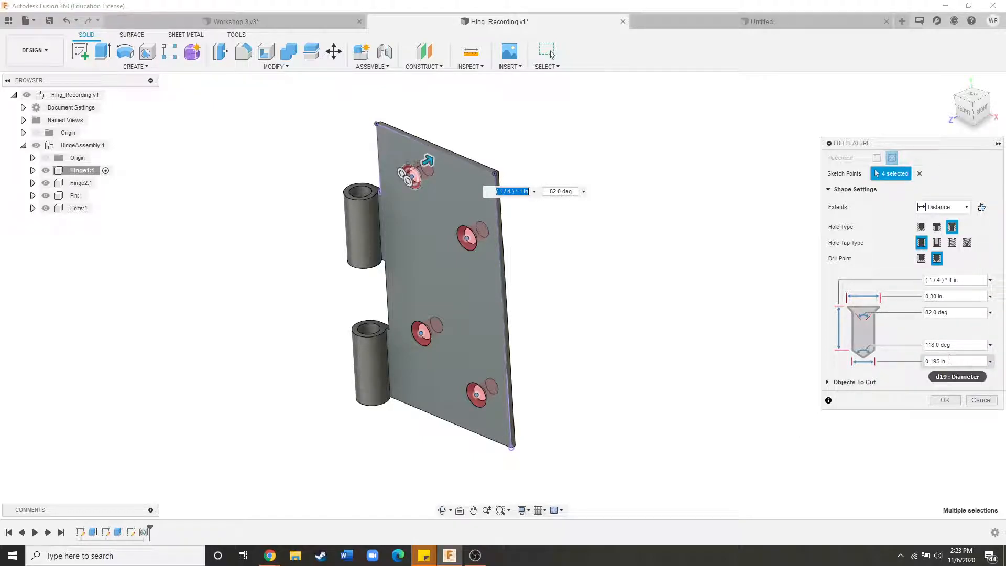
pyautogui.click(948, 360)
pyautogui.moveTo(958, 365); pyautogui.dragTo(843, 383)
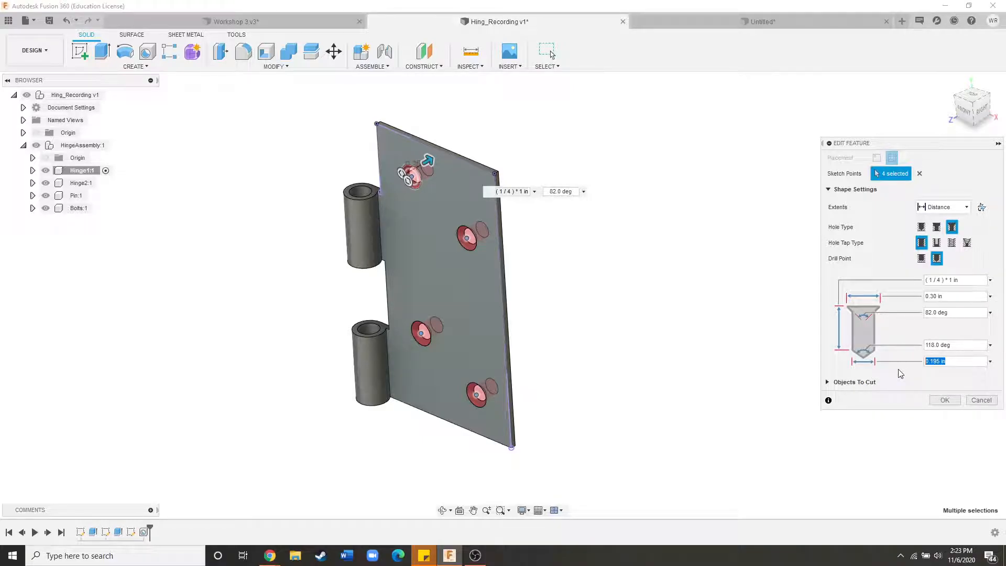
pyautogui.write('.145')
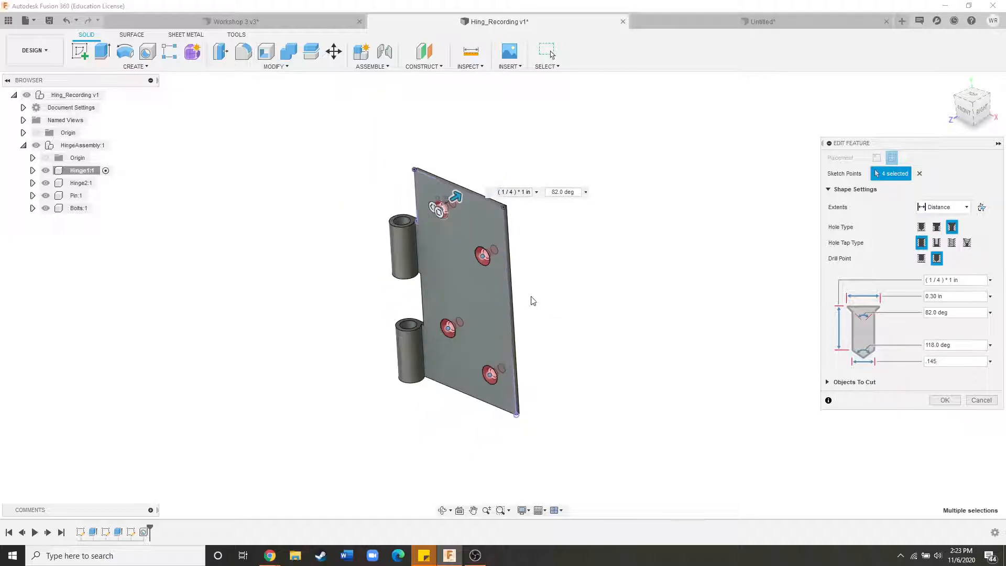
pyautogui.scroll(2, 531, 300)
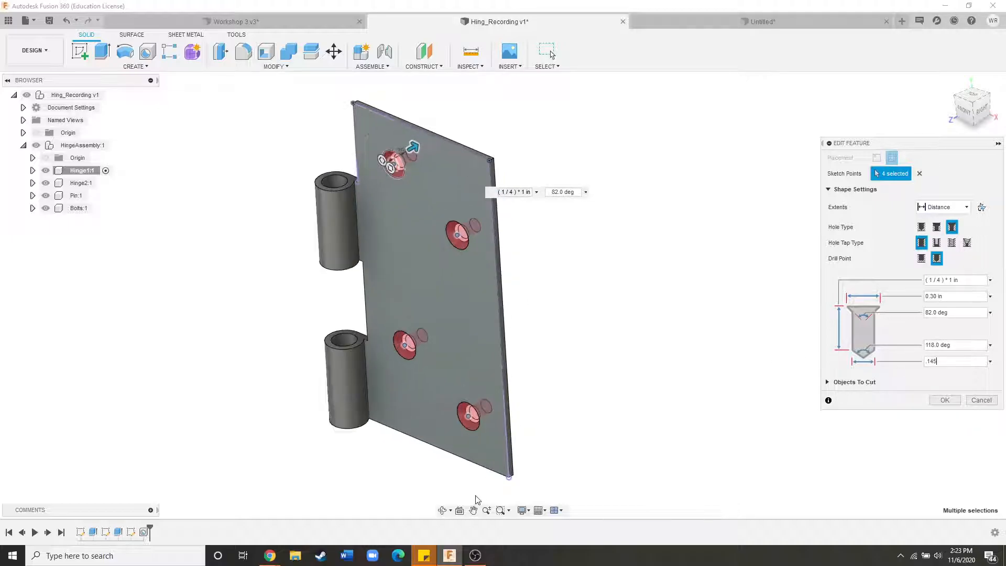
# Compare the hole feature's countersink angle and countersink diameter with the screw drawing on the McMaster-Carr page in Chrome.
pyautogui.click(952, 346)
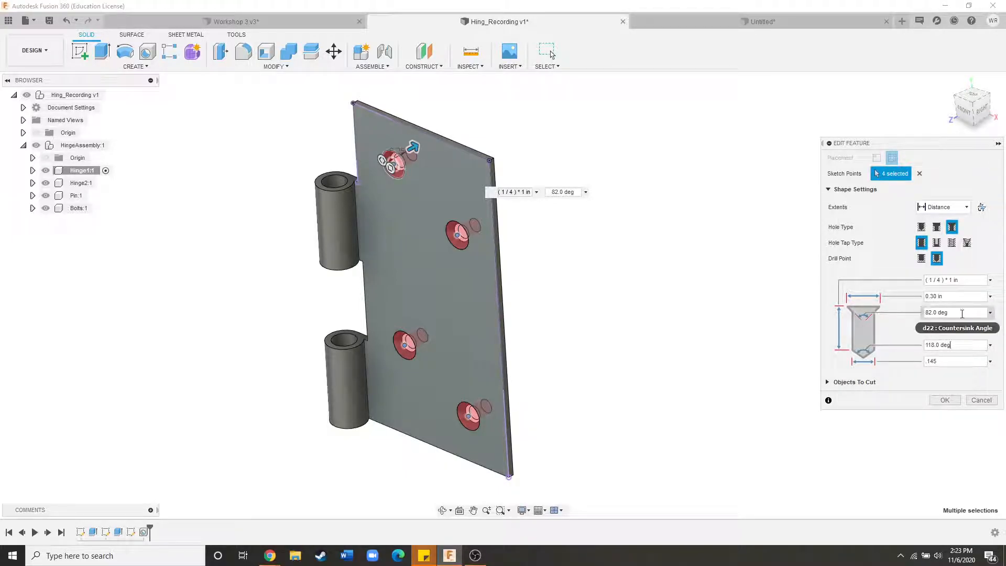
pyautogui.click(973, 312)
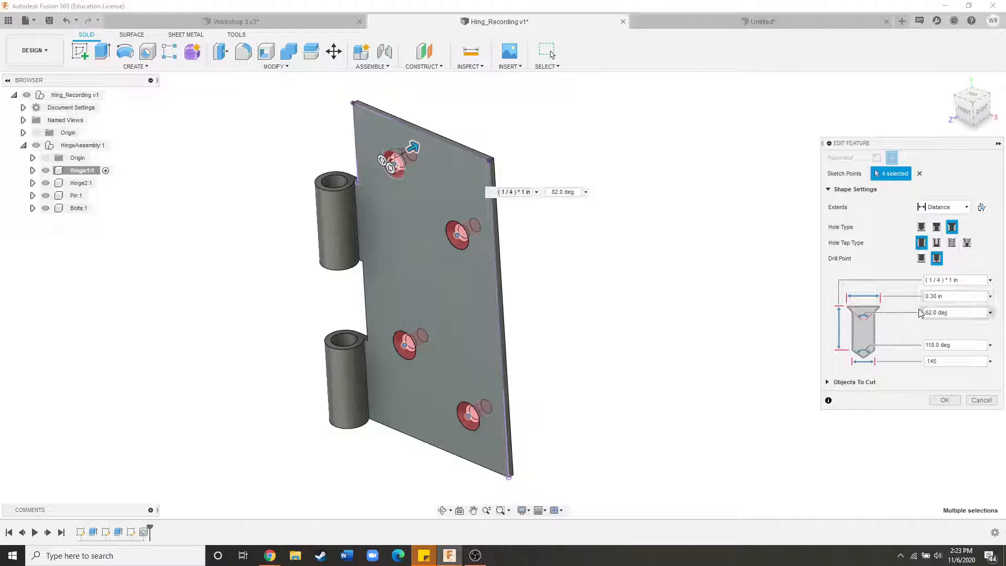
pyautogui.moveTo(266, 560)
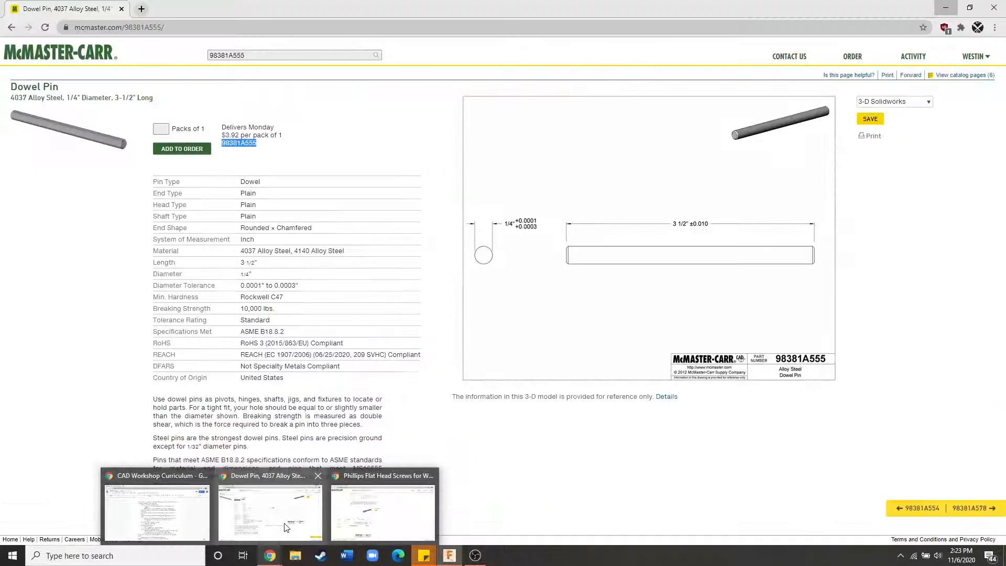
pyautogui.moveTo(396, 517)
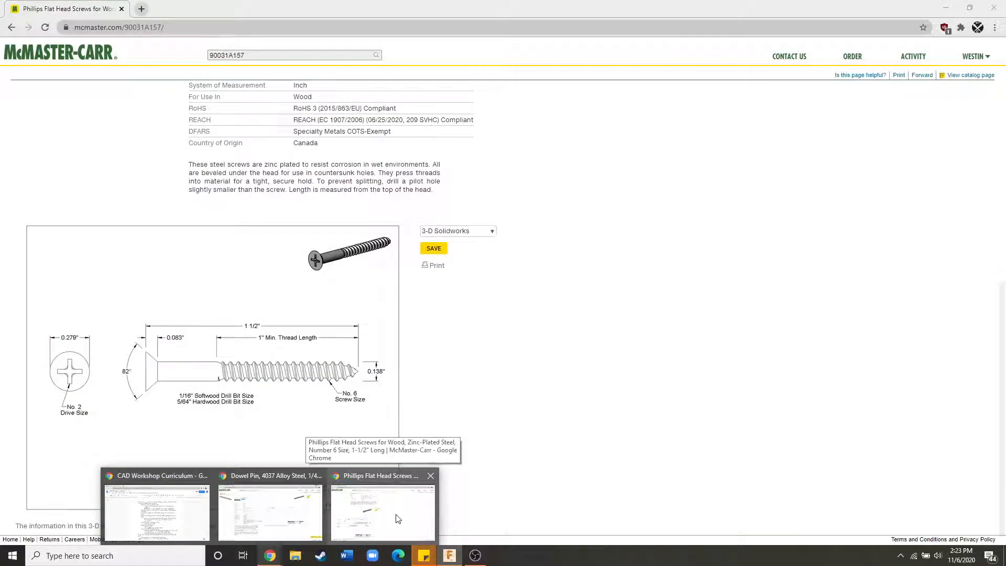
pyautogui.click(397, 518)
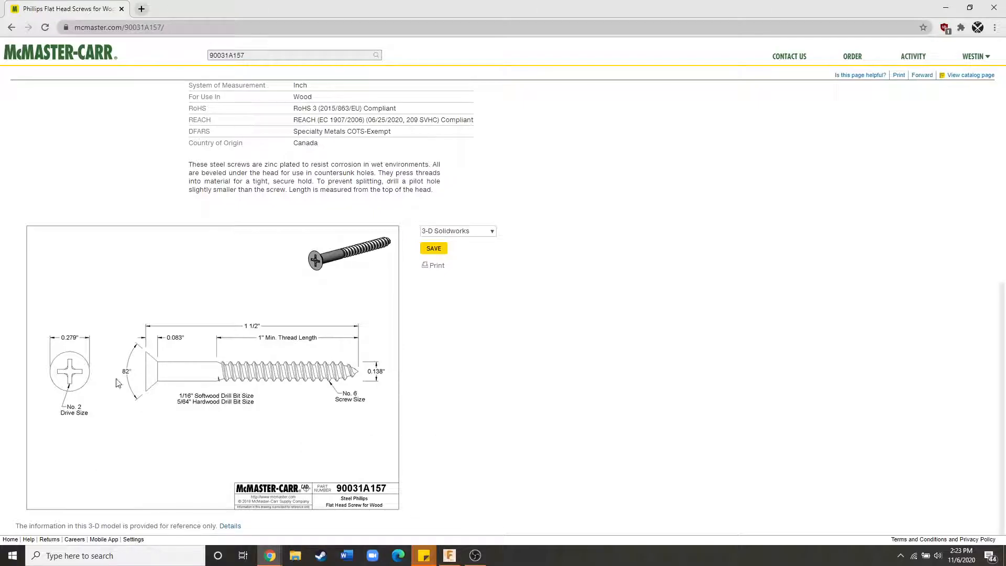
pyautogui.click(450, 556)
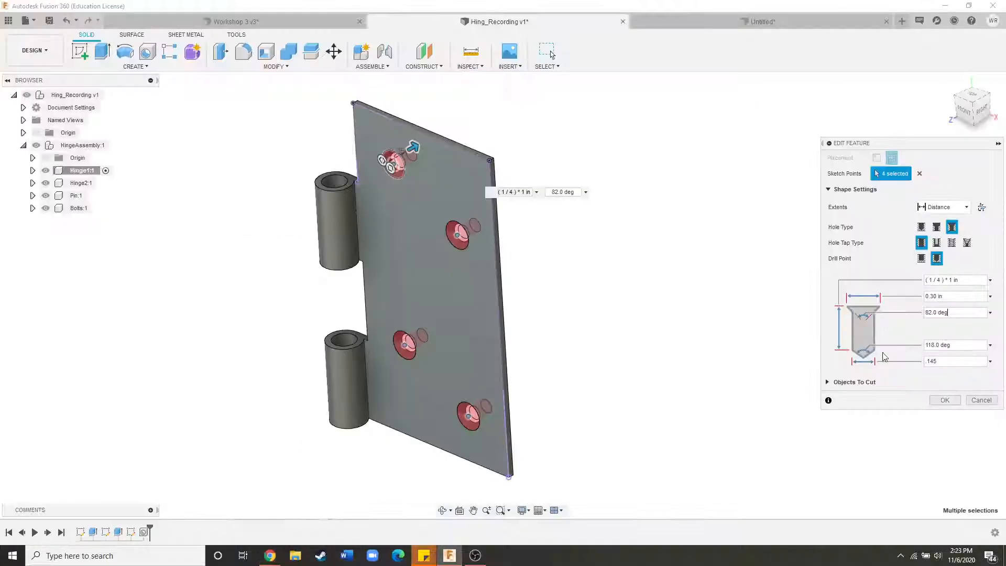
pyautogui.click(959, 297)
pyautogui.moveTo(267, 560)
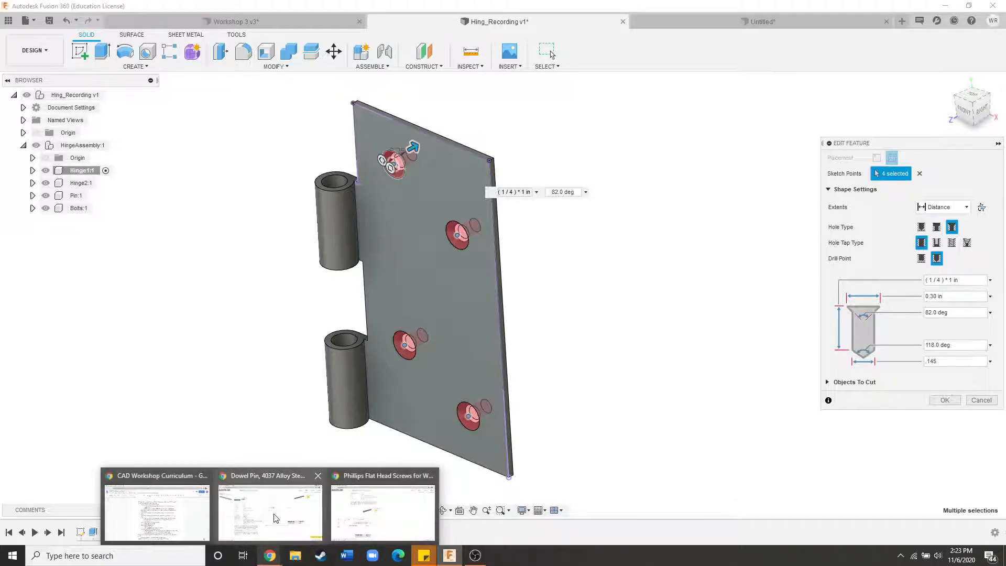
pyautogui.moveTo(363, 509)
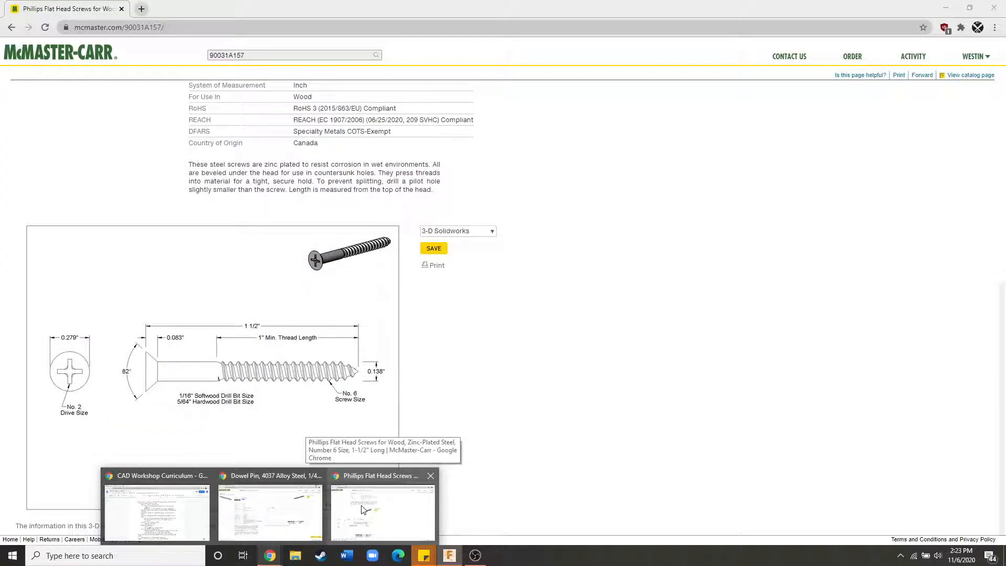
pyautogui.click(362, 509)
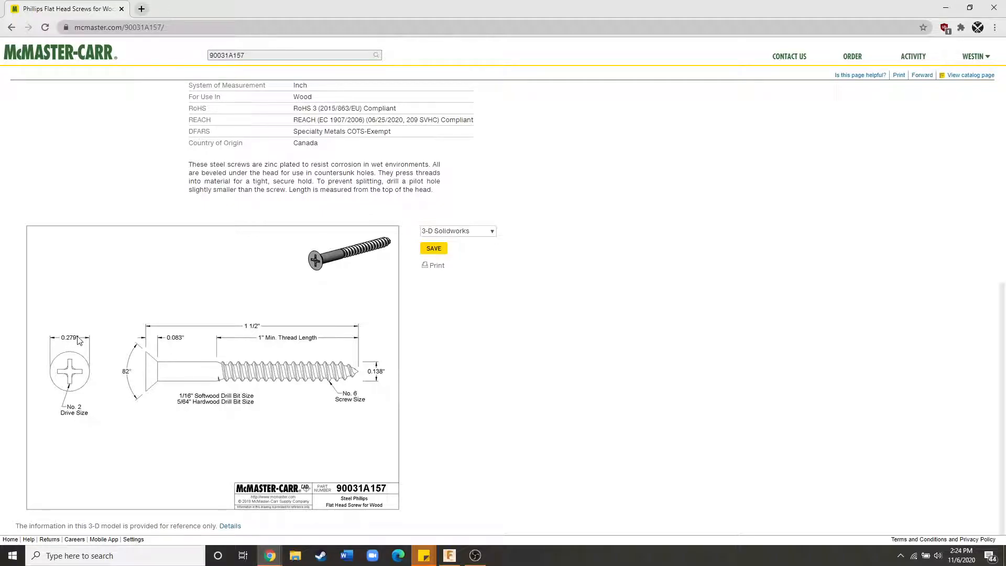
pyautogui.click(454, 559)
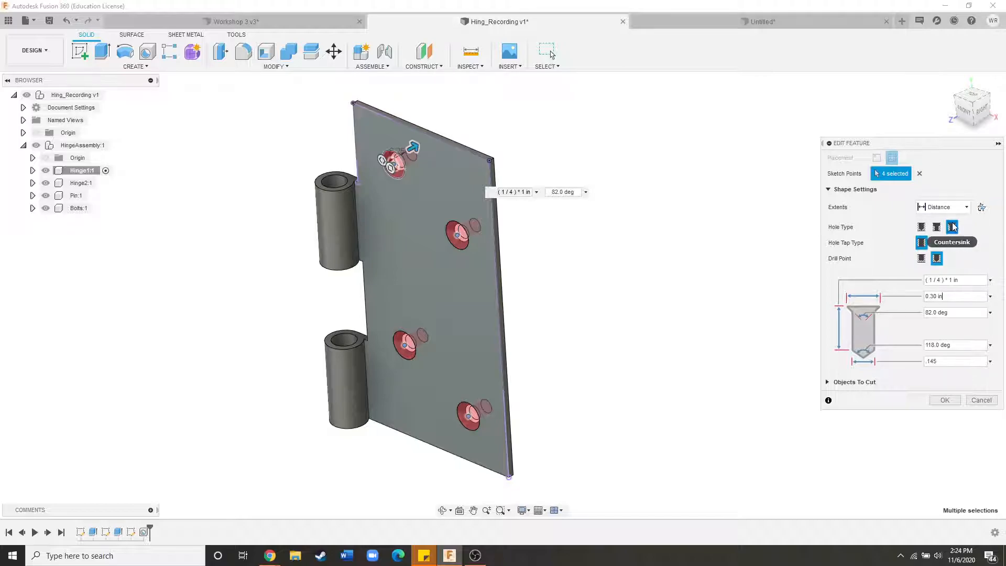
# Try the simple hole type on the four holes and restore the countersink type.
pyautogui.keyDown('shift'); pyautogui.moveTo(537, 266); pyautogui.dragTo(536, 242, button='middle'); pyautogui.keyUp('shift')
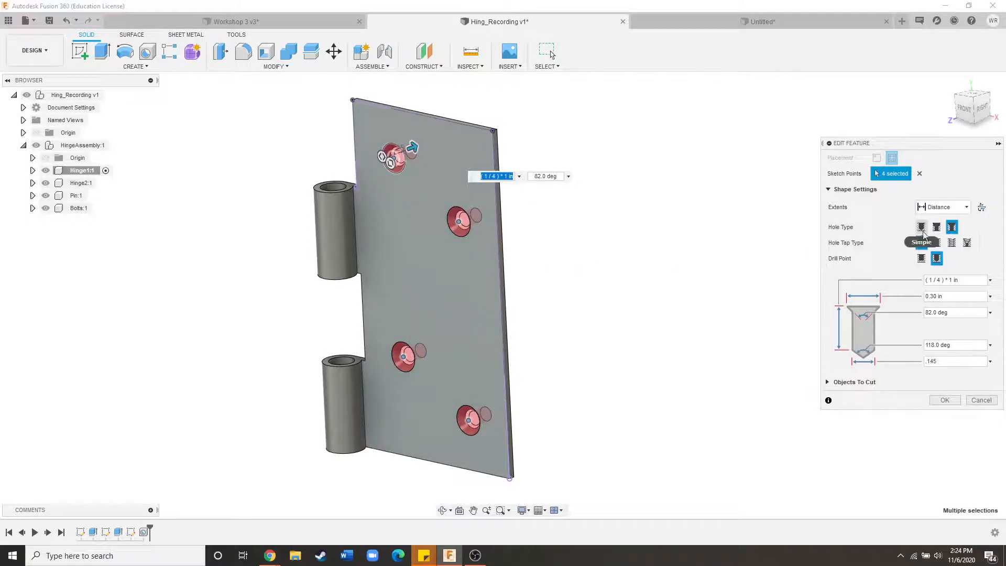
pyautogui.click(921, 229)
pyautogui.scroll(4, 463, 225)
pyautogui.click(952, 227)
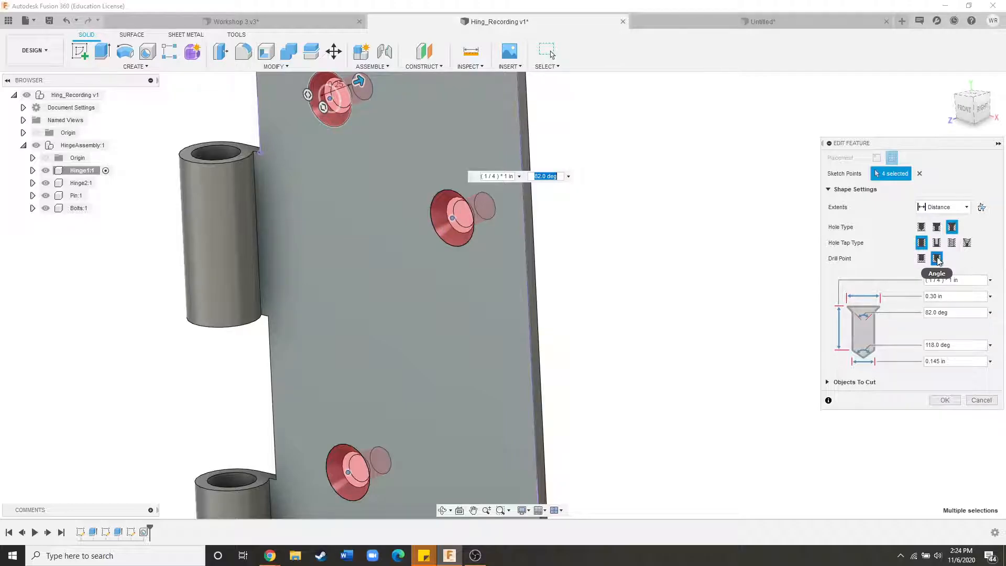
# Set the holes' drill point to flat and apply the edited hole feature.
pyautogui.keyDown('shift'); pyautogui.moveTo(681, 298); pyautogui.dragTo(527, 196, button='middle'); pyautogui.keyUp('shift')
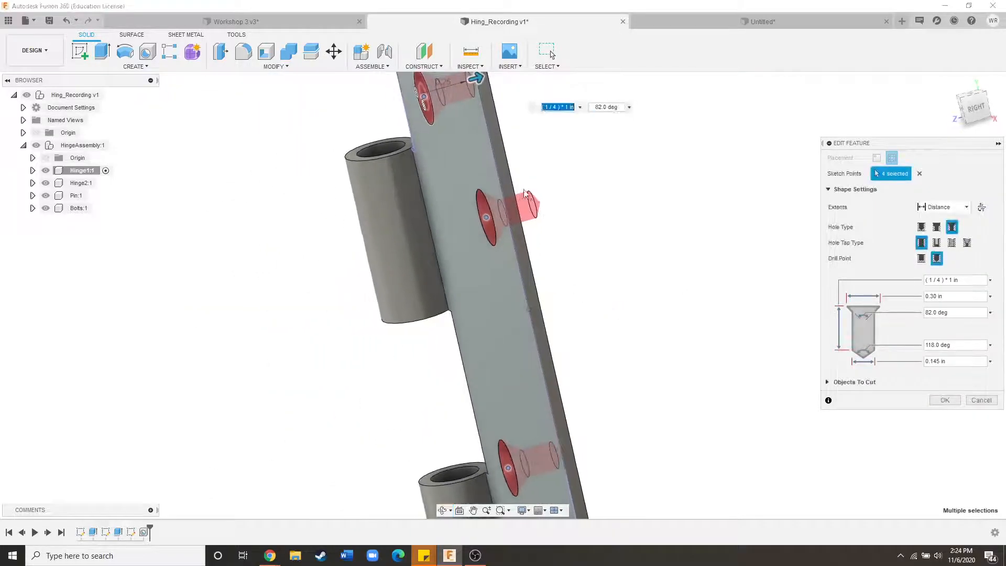
pyautogui.keyDown('shift'); pyautogui.moveTo(539, 280); pyautogui.dragTo(571, 288, button='middle'); pyautogui.keyUp('shift')
pyautogui.click(923, 258)
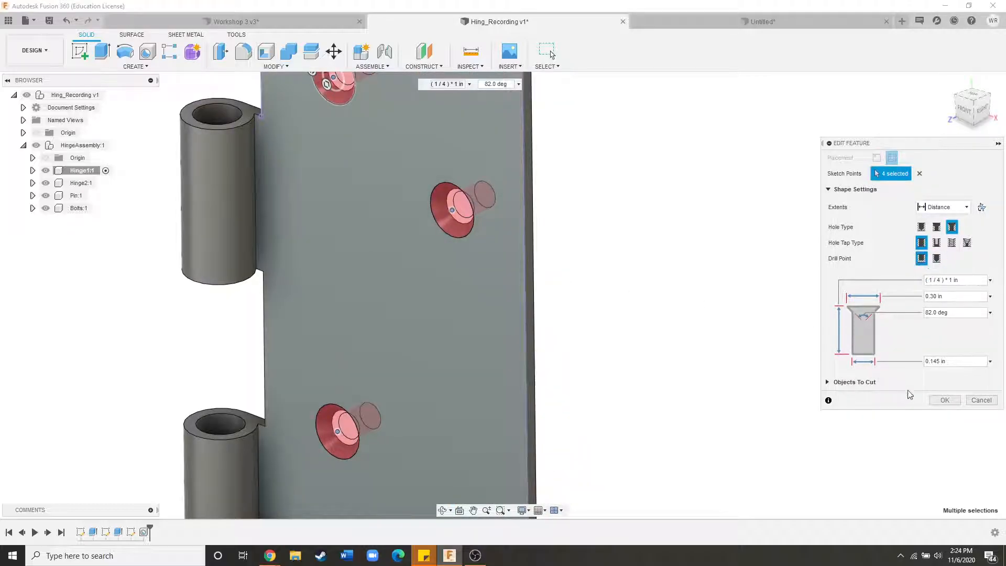
pyautogui.click(945, 400)
# Copy the Hinge1 component and paste it inside the activated Hinge2 component.
pyautogui.keyDown('shift'); pyautogui.moveTo(500, 335); pyautogui.dragTo(494, 333, button='middle'); pyautogui.keyUp('shift')
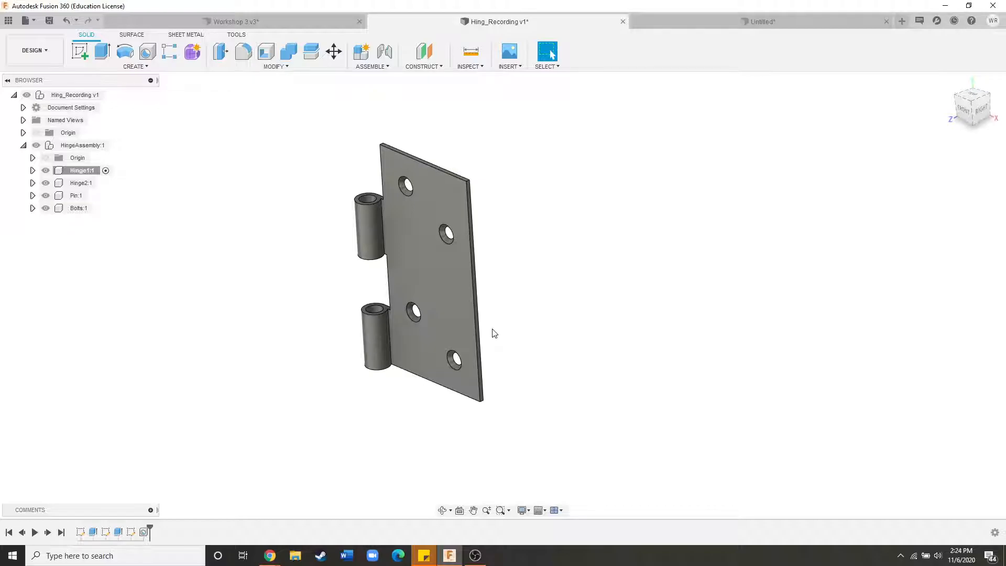
pyautogui.scroll(-2, 495, 369)
pyautogui.scroll(1, 429, 307)
pyautogui.scroll(1, 429, 307)
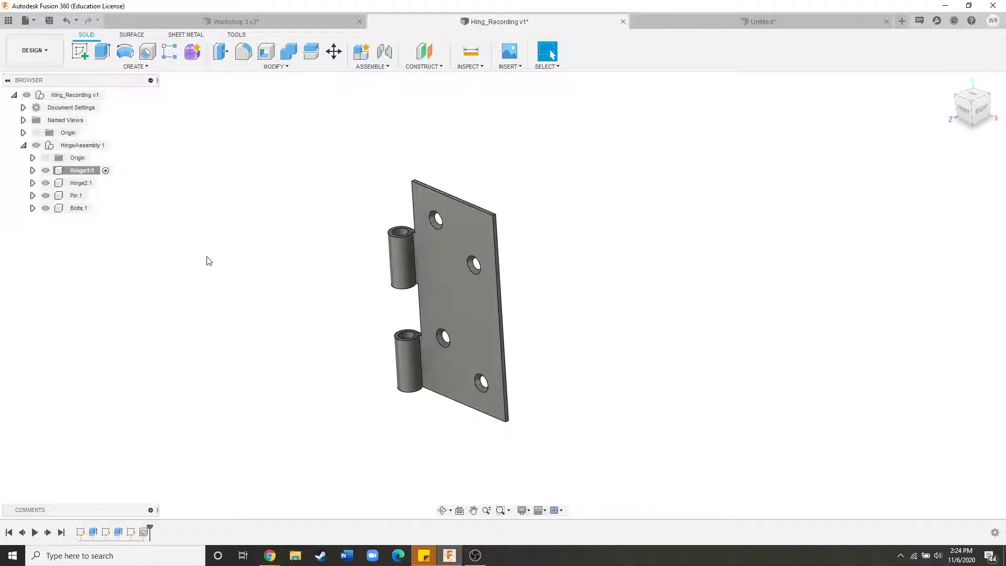
pyautogui.rightClick(84, 171)
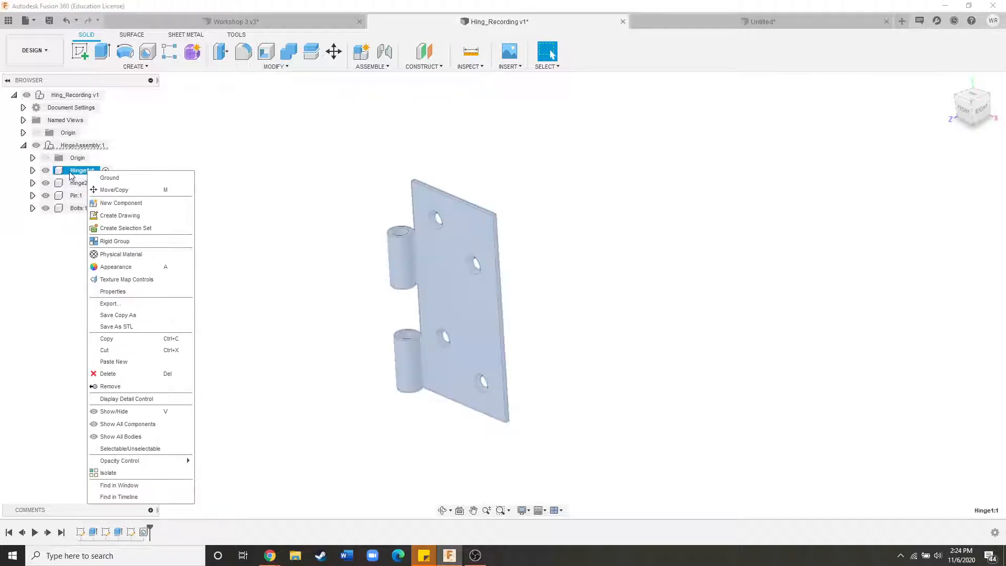
pyautogui.click(121, 339)
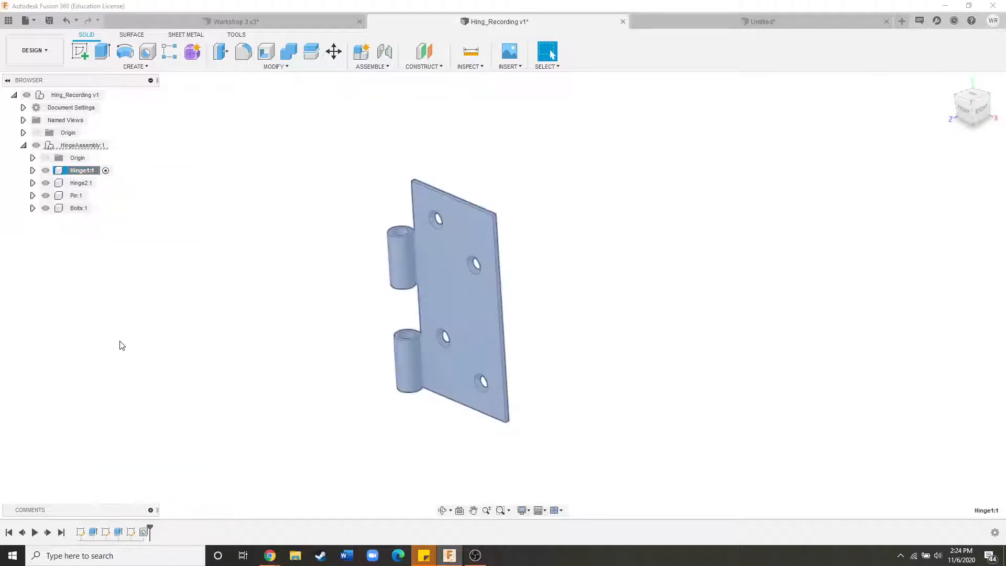
pyautogui.click(100, 184)
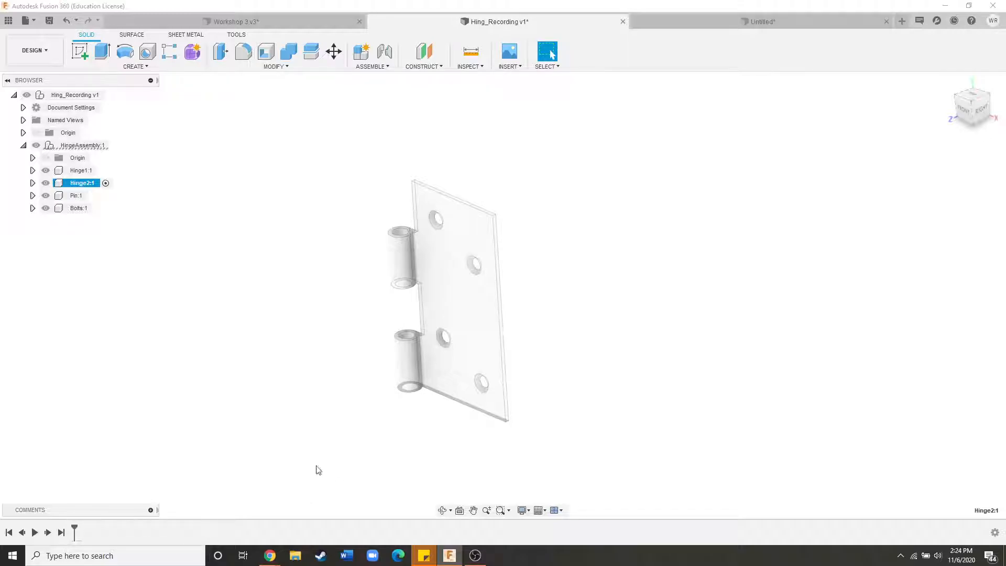
pyautogui.rightClick(75, 184)
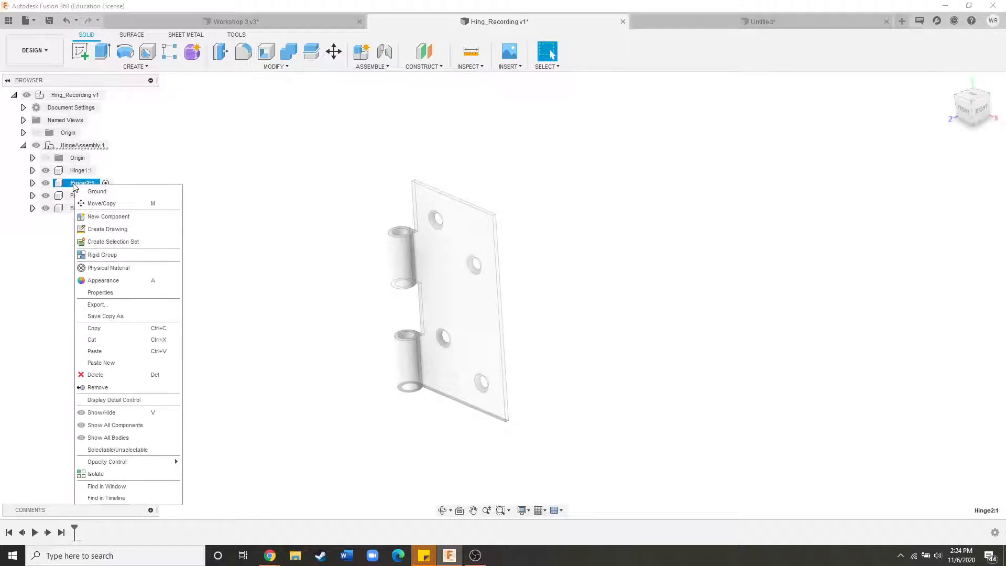
pyautogui.click(124, 351)
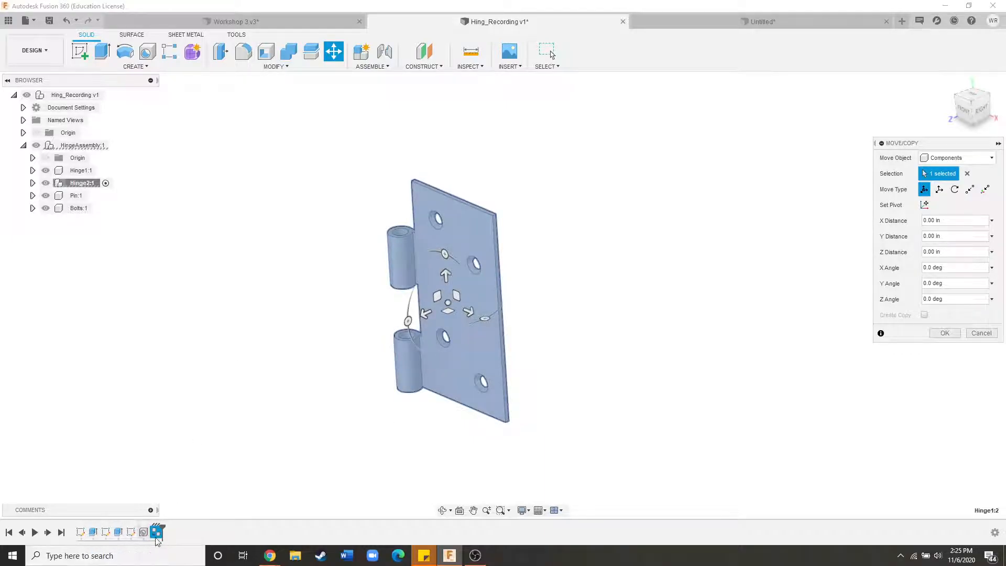
# Move the pasted hinge copy along the Z axis, clear of the original Hinge1, and confirm the move.
pyautogui.moveTo(427, 317); pyautogui.dragTo(383, 347)
pyautogui.scroll(-3, 255, 334)
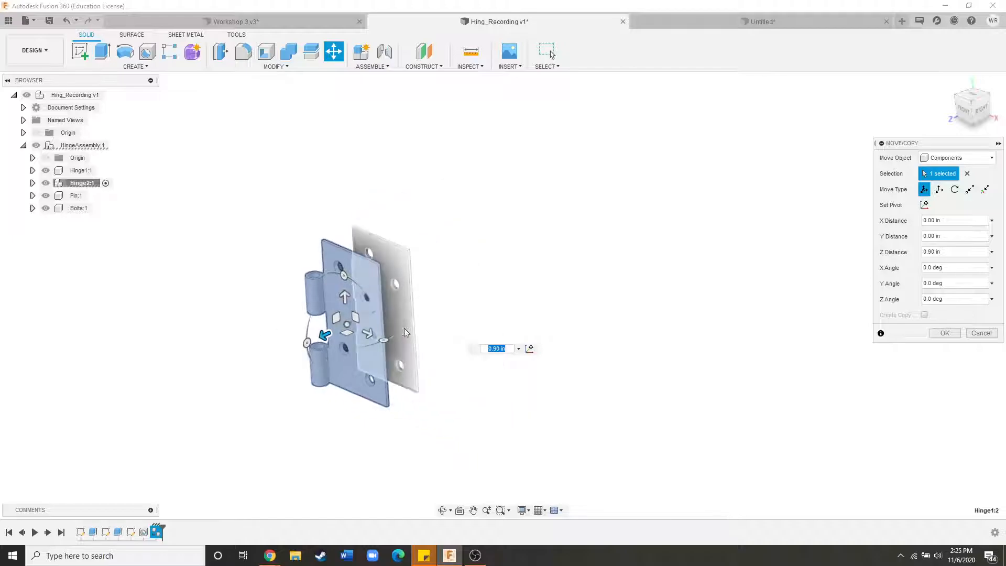
pyautogui.scroll(3, 404, 328)
pyautogui.scroll(-3, 365, 321)
pyautogui.scroll(3, 362, 322)
pyautogui.scroll(-1, 361, 375)
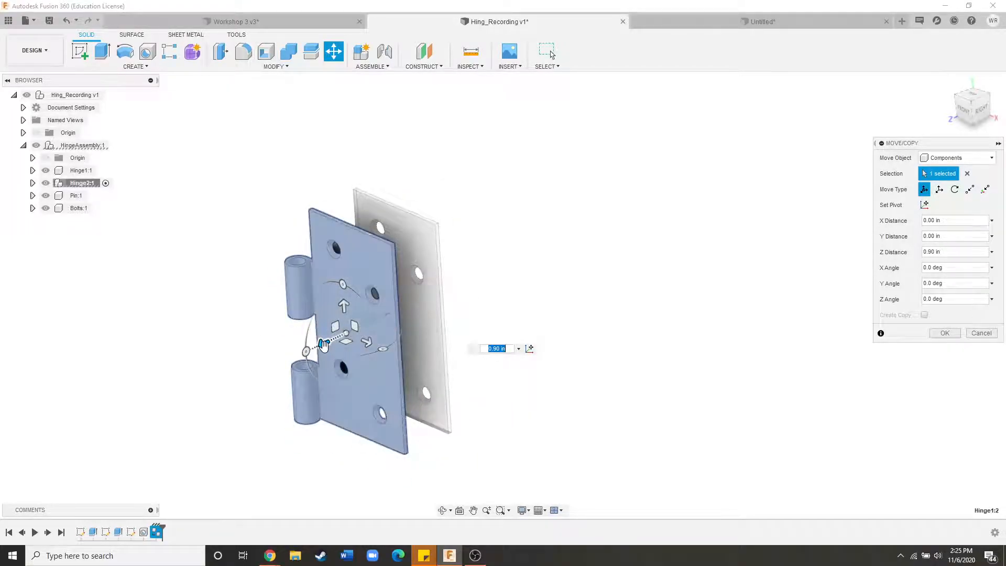
pyautogui.moveTo(324, 345); pyautogui.dragTo(318, 347)
pyautogui.scroll(-2, 464, 305)
pyautogui.scroll(2, 466, 308)
pyautogui.moveTo(465, 307)
pyautogui.keyDown('shift'); pyautogui.mouseDown(button='middle')
pyautogui.moveTo(458, 303)
pyautogui.moveTo(480, 304)
pyautogui.mouseUp(button='middle'); pyautogui.keyUp('shift')
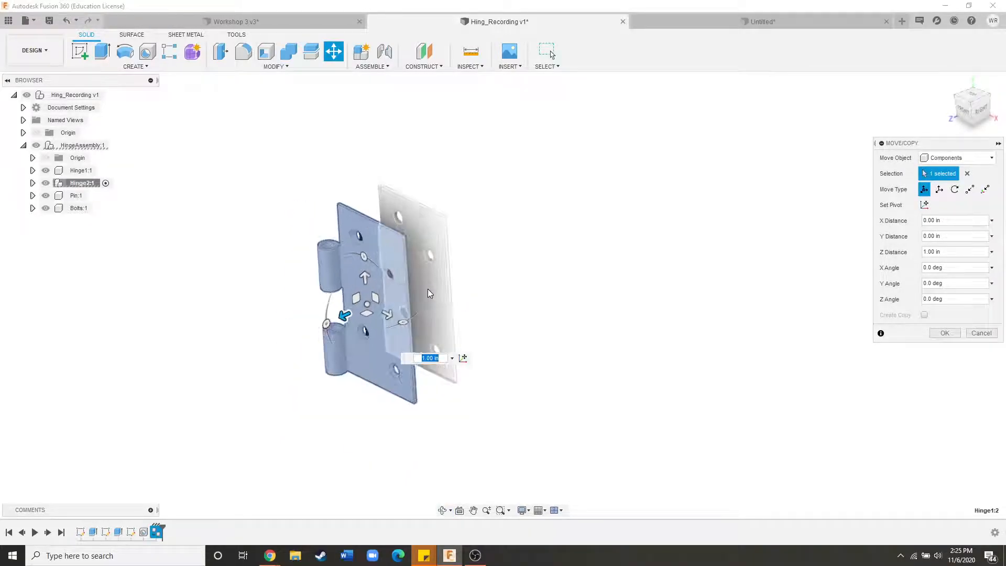
pyautogui.scroll(1, 427, 288)
pyautogui.moveTo(317, 329); pyautogui.dragTo(425, 277)
pyautogui.click(945, 333)
pyautogui.keyDown('shift'); pyautogui.moveTo(456, 326); pyautogui.dragTo(389, 286, button='middle'); pyautogui.keyUp('shift')
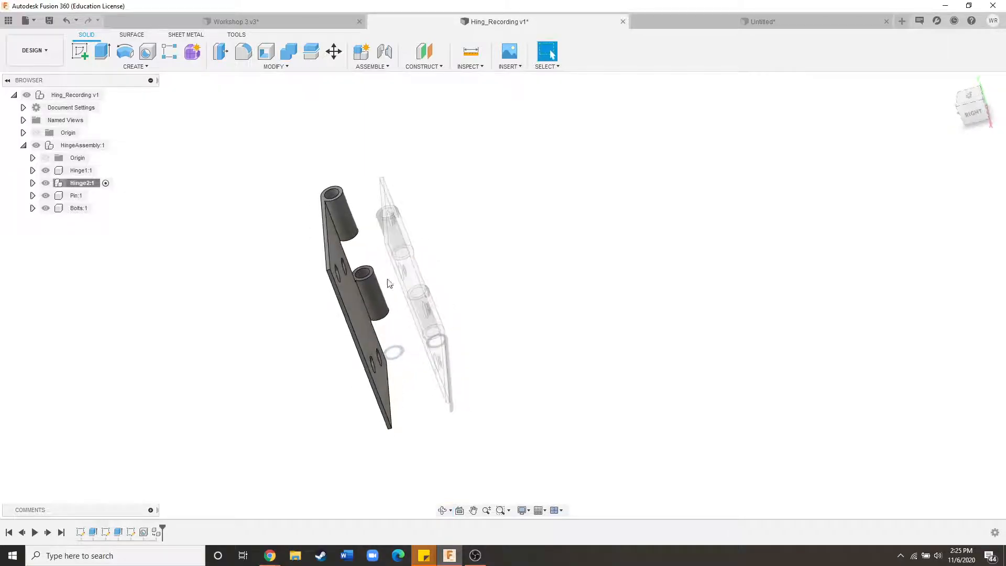
# Activate the Hinge1 component and roll its timeline back to just before the hinge copy.
pyautogui.moveTo(411, 253)
pyautogui.keyDown('shift'); pyautogui.mouseDown(button='middle')
pyautogui.moveTo(497, 227)
pyautogui.moveTo(414, 242)
pyautogui.mouseUp(button='middle'); pyautogui.keyUp('shift')
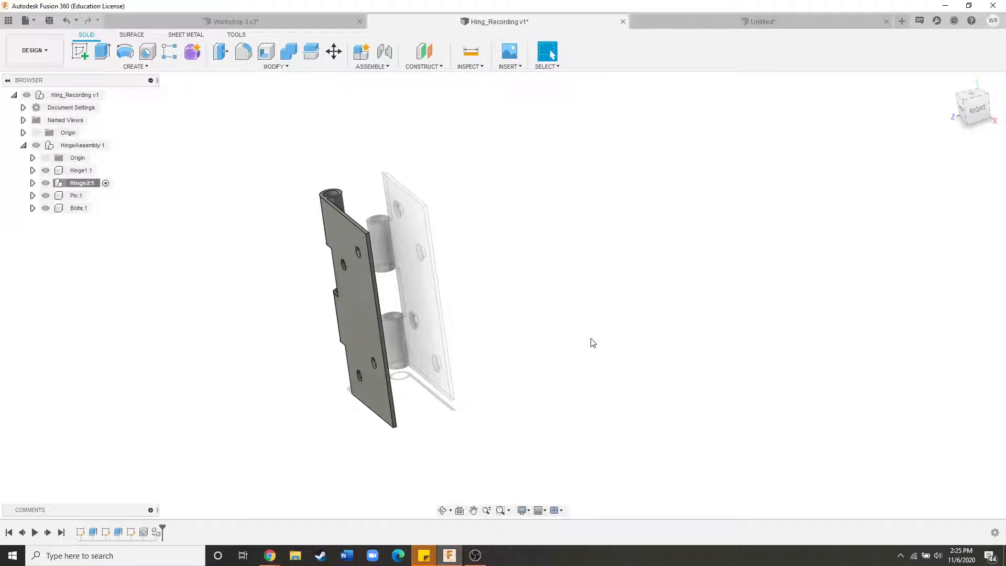
pyautogui.click(89, 174)
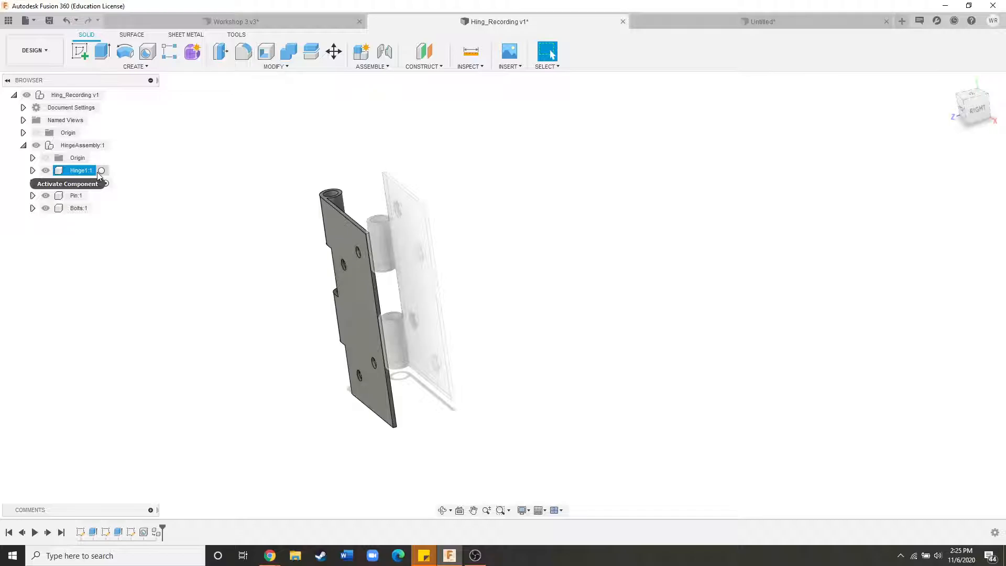
pyautogui.click(104, 171)
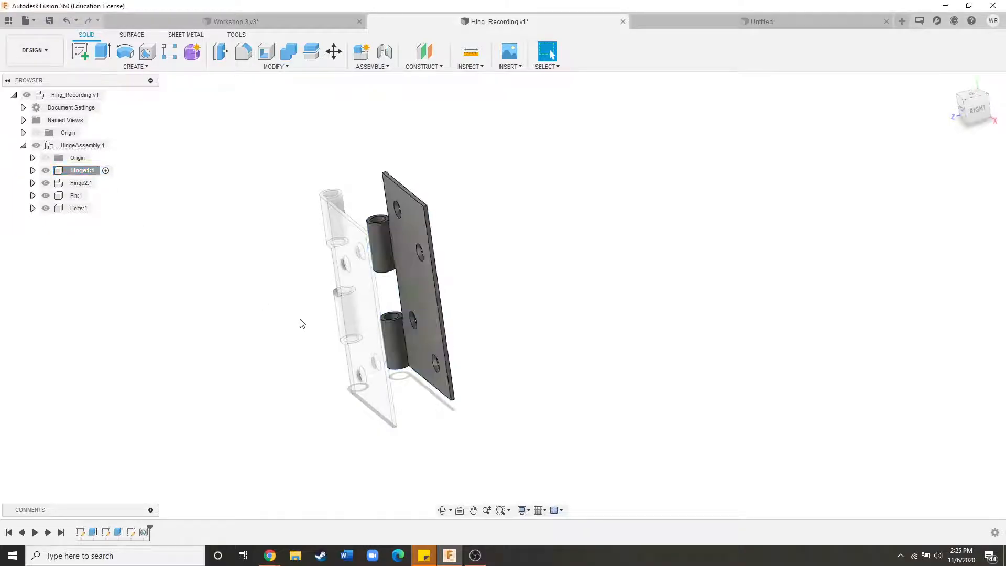
pyautogui.click(551, 55)
pyautogui.moveTo(148, 531)
pyautogui.mouseDown()
pyautogui.moveTo(137, 531)
pyautogui.moveTo(149, 530)
pyautogui.mouseUp()
pyautogui.keyDown('shift'); pyautogui.moveTo(340, 398); pyautogui.dragTo(557, 247, button='middle'); pyautogui.keyUp('shift')
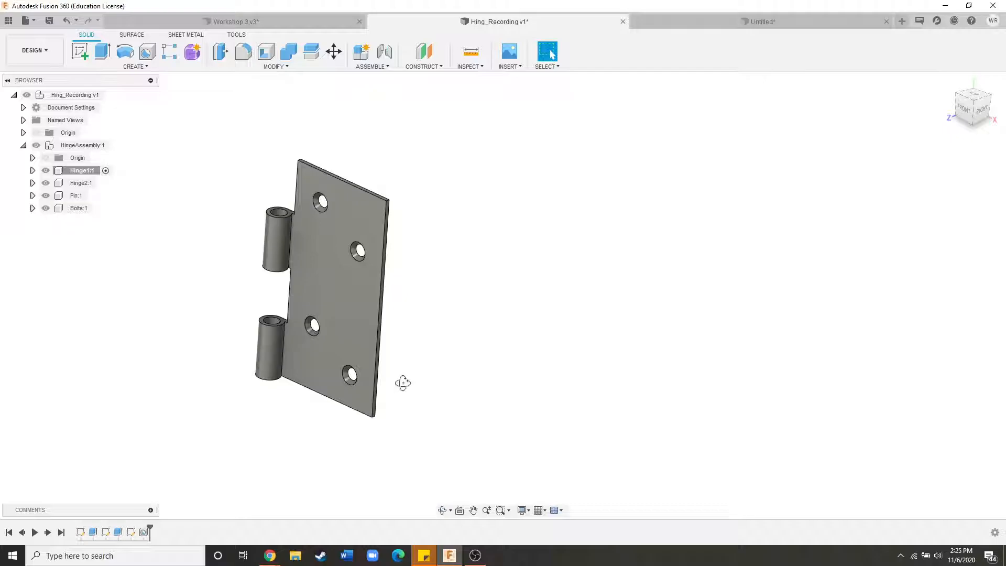
pyautogui.keyDown('shift'); pyautogui.moveTo(404, 383); pyautogui.dragTo(398, 384, button='middle'); pyautogui.keyUp('shift')
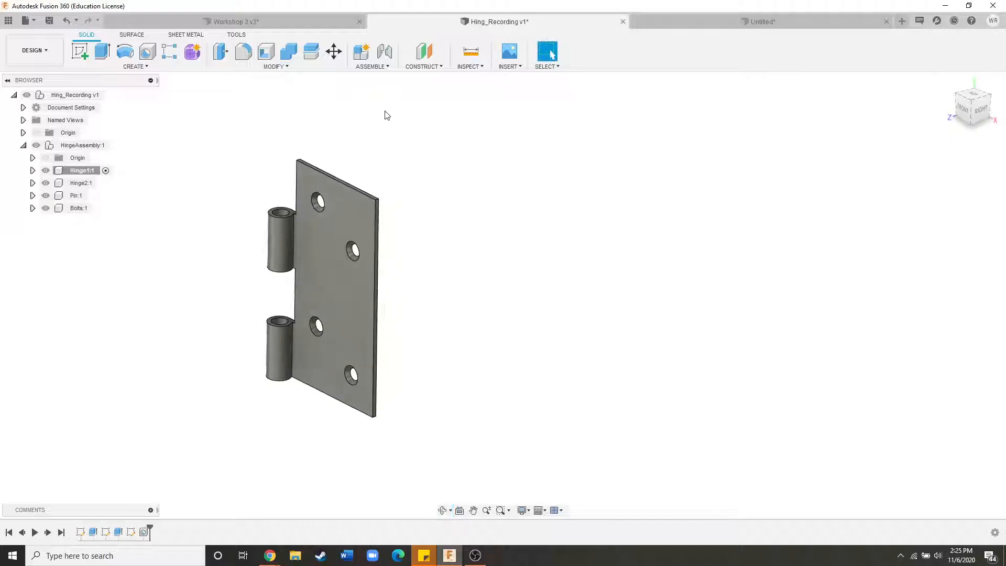
# Fillet the two outer corner edges of the Hinge1 plate with a 0.5 in radius.
pyautogui.click(243, 52)
pyautogui.scroll(5, 375, 430)
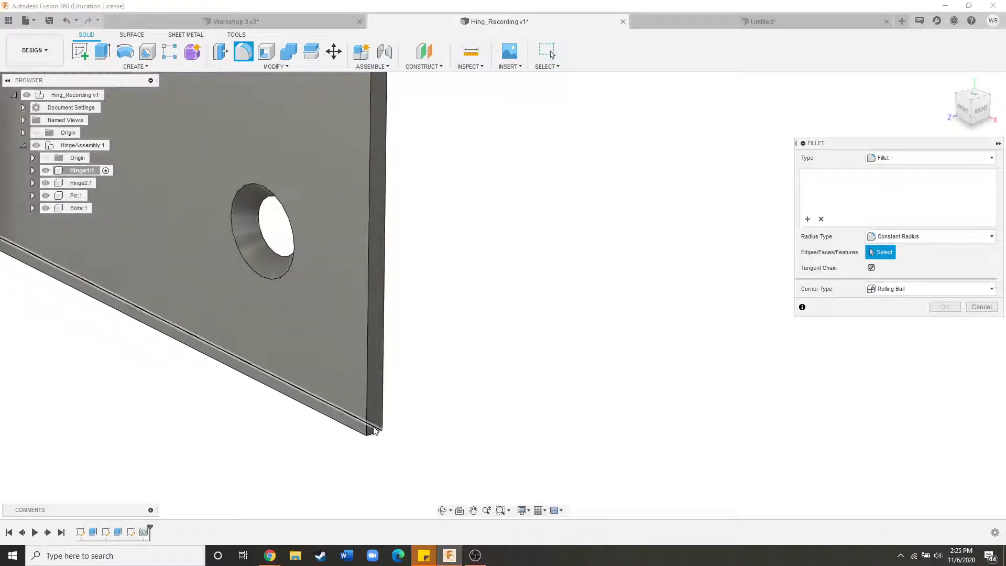
pyautogui.click(375, 431)
pyautogui.scroll(-5, 376, 435)
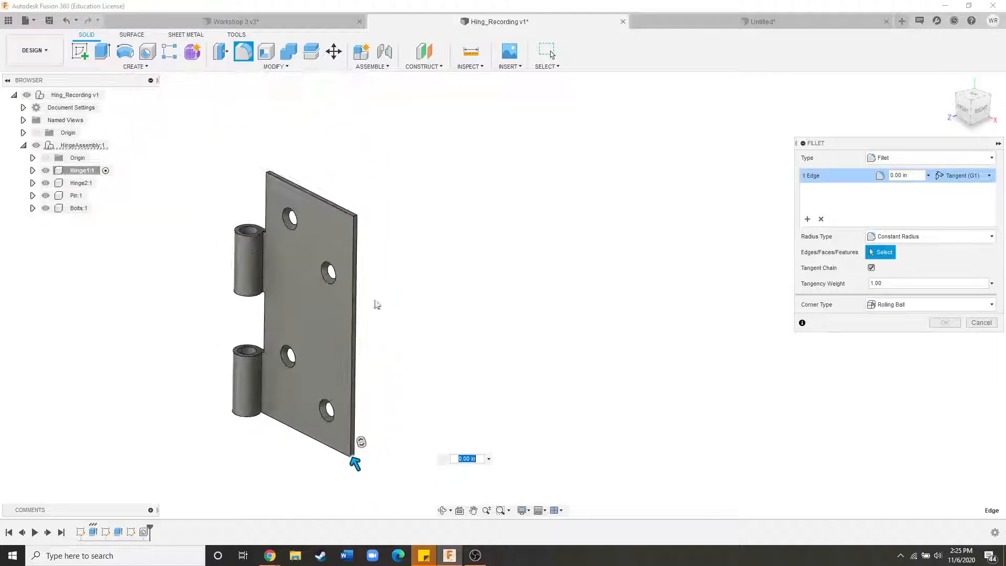
pyautogui.scroll(5, 345, 206)
pyautogui.click(341, 203)
pyautogui.scroll(-4, 341, 203)
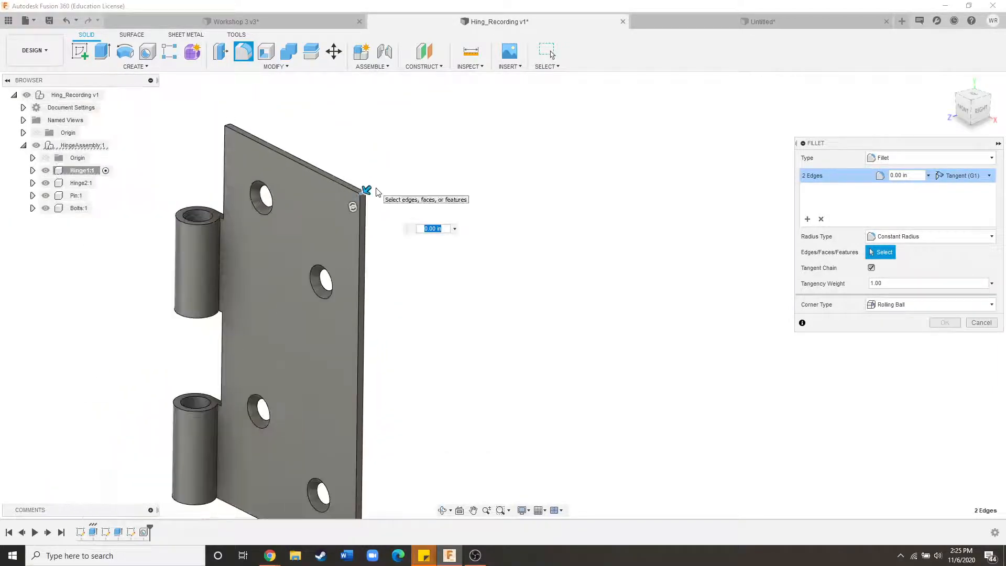
pyautogui.moveTo(370, 189); pyautogui.dragTo(364, 190)
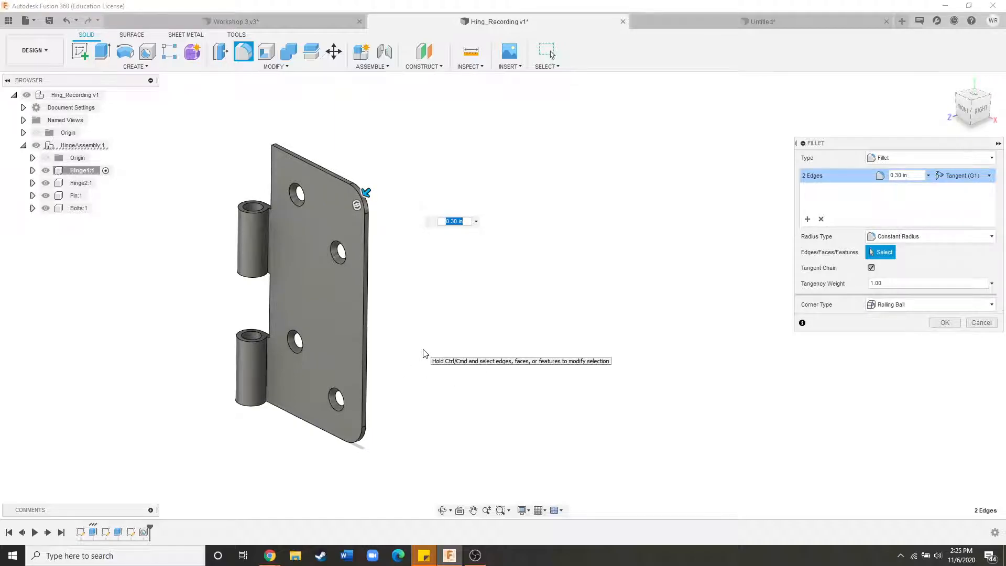
pyautogui.press('BackSpace')
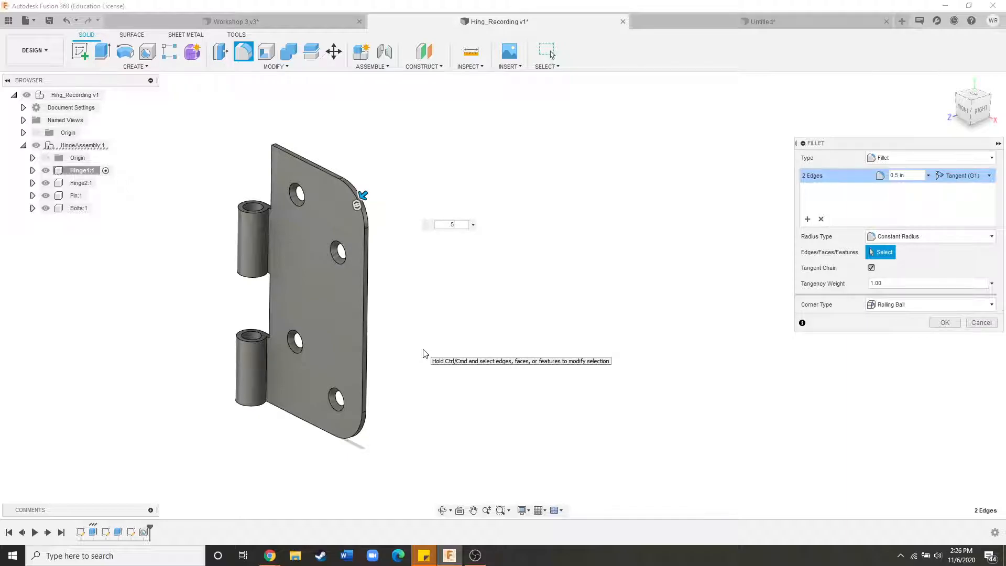
pyautogui.press('Return')
# Activate the Hinge2 component and roll the timeline forward past the CopyPaste feature.
pyautogui.keyDown('shift'); pyautogui.moveTo(376, 265); pyautogui.dragTo(383, 269, button='middle'); pyautogui.keyUp('shift')
pyautogui.scroll(-3, 442, 313)
pyautogui.scroll(3, 399, 320)
pyautogui.keyDown('shift'); pyautogui.moveTo(388, 354); pyautogui.dragTo(380, 371, button='middle'); pyautogui.keyUp('shift')
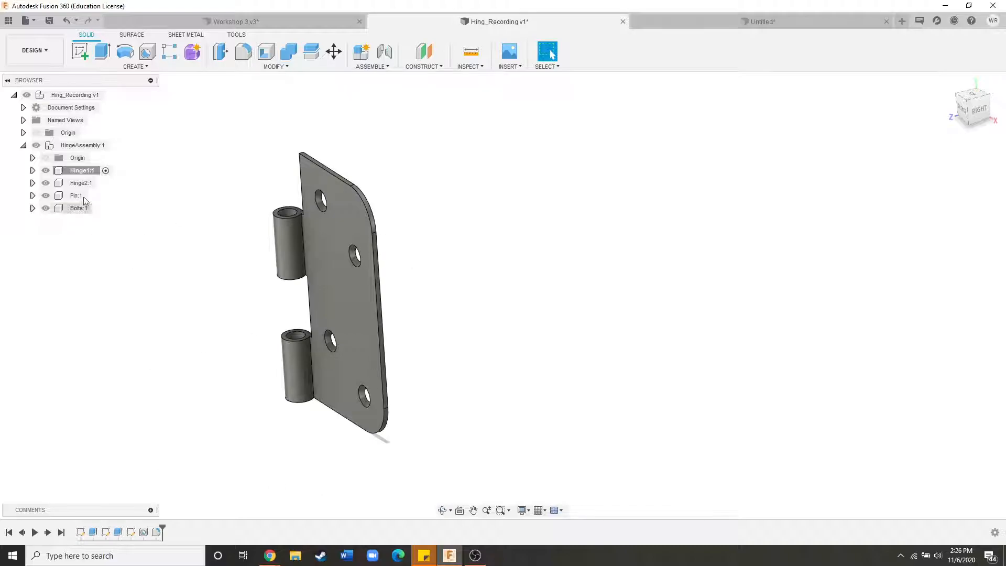
pyautogui.click(105, 183)
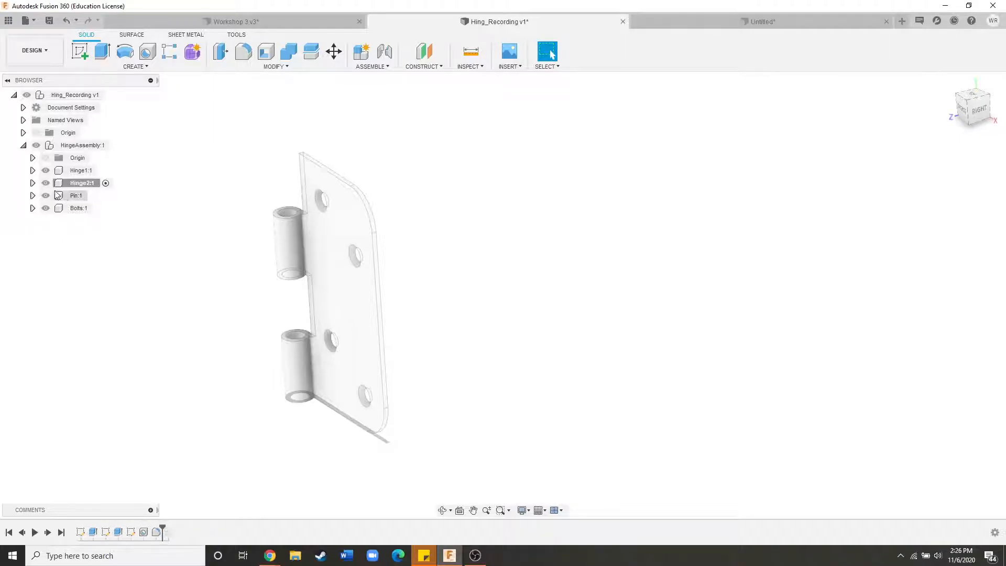
pyautogui.moveTo(163, 528); pyautogui.dragTo(174, 527)
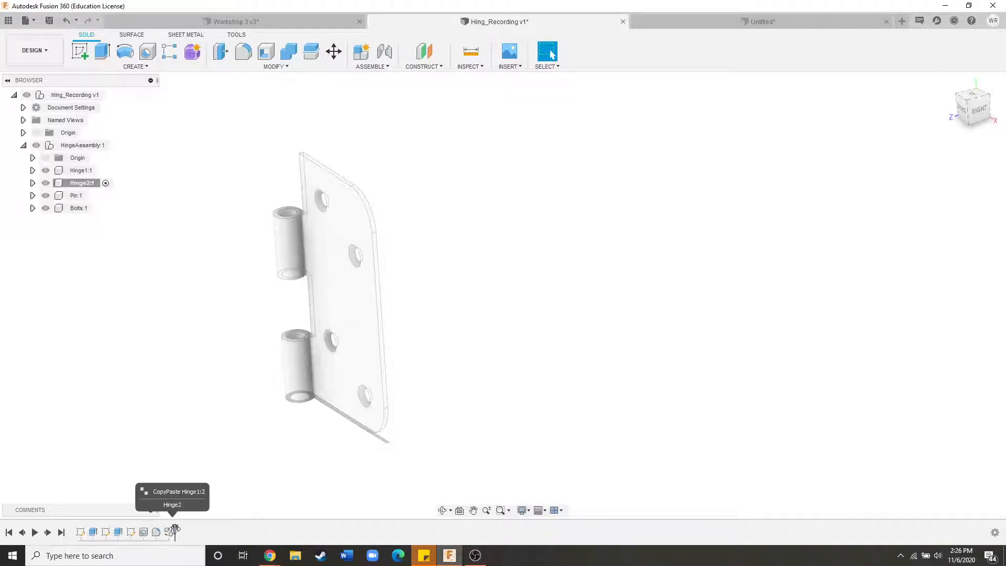
pyautogui.scroll(-3, 176, 330)
pyautogui.scroll(3, 238, 327)
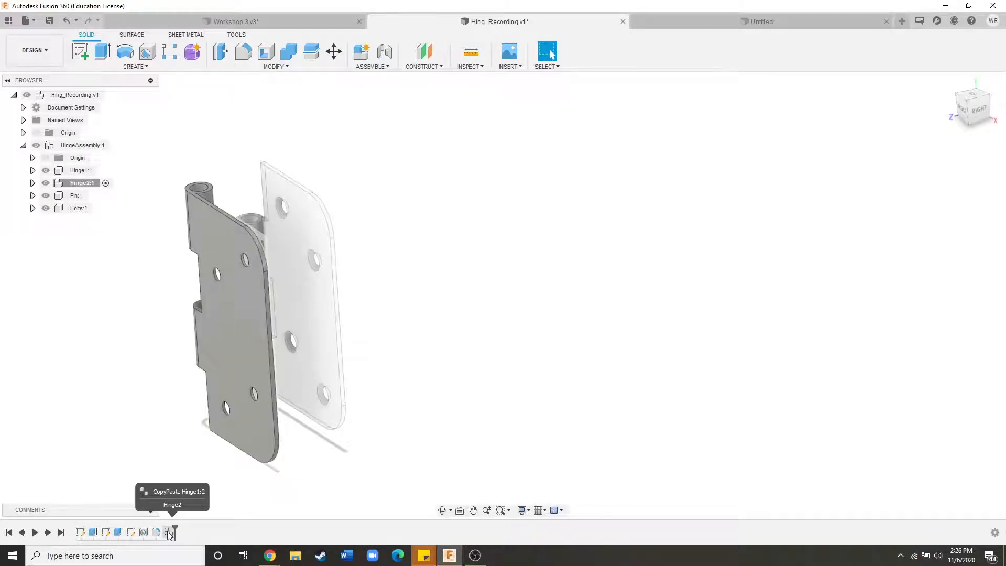
# Examine the outer corners of the Hinge2 plate to check that the fillets carried over to the copy.
pyautogui.keyDown('shift'); pyautogui.moveTo(220, 258); pyautogui.dragTo(294, 250, button='middle'); pyautogui.keyUp('shift')
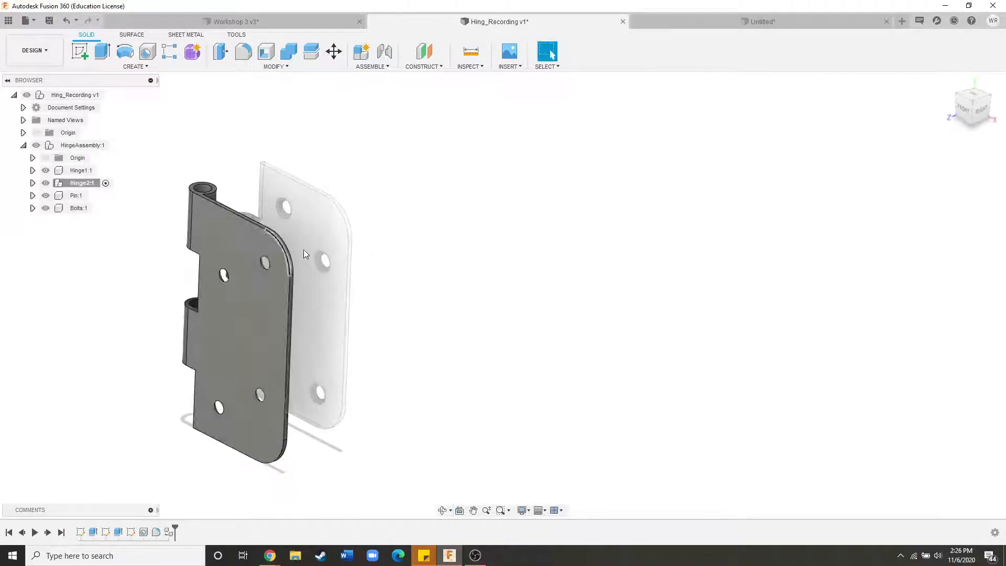
pyautogui.scroll(4, 296, 250)
pyautogui.click(266, 259)
pyautogui.scroll(-4, 262, 252)
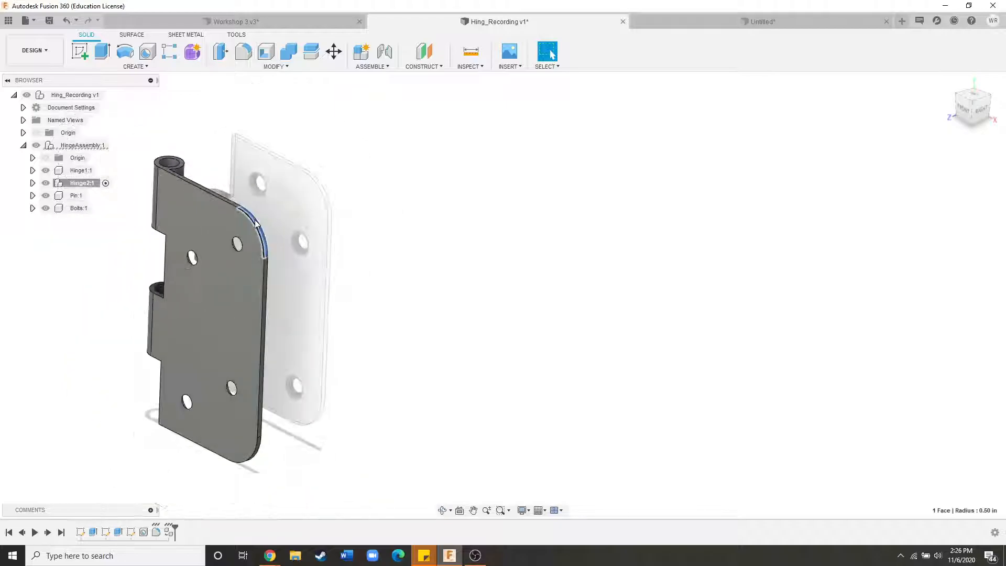
pyautogui.click(445, 331)
pyautogui.scroll(-4, 265, 237)
pyautogui.scroll(2, 254, 230)
pyautogui.keyDown('shift'); pyautogui.moveTo(245, 242); pyautogui.dragTo(238, 234, button='middle'); pyautogui.keyUp('shift')
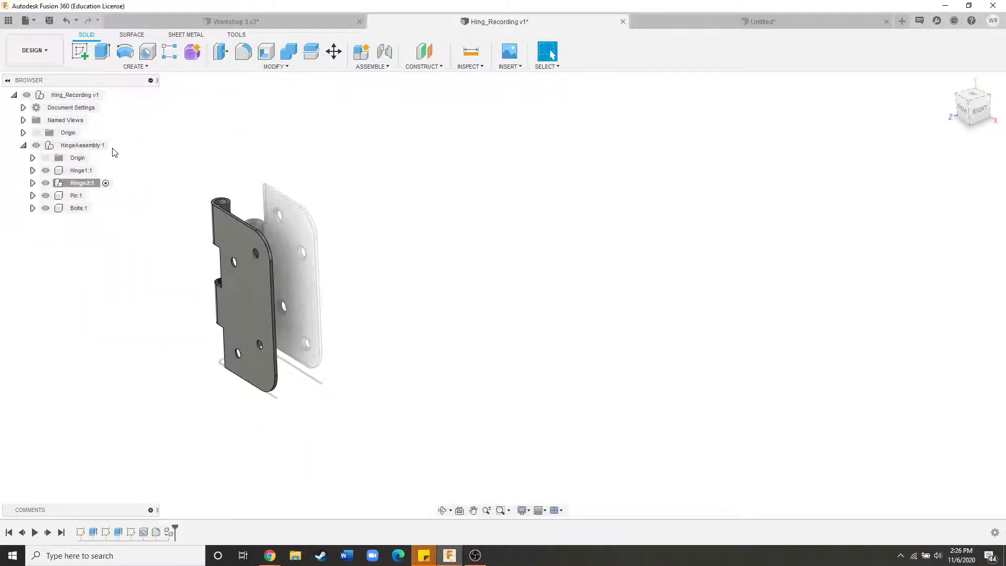
# Activate the Pin component in the hinge assembly.
pyautogui.click(82, 197)
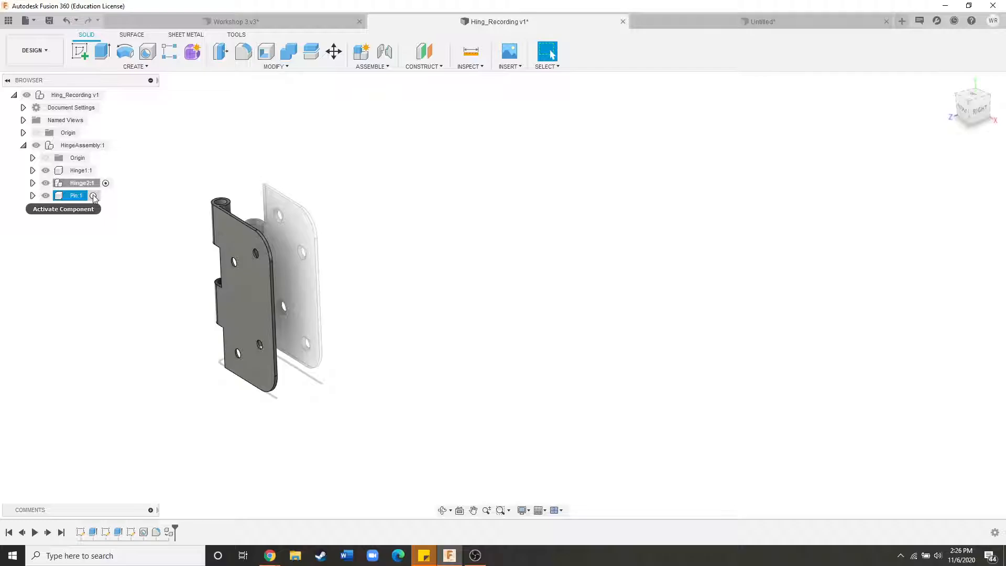
pyautogui.click(93, 196)
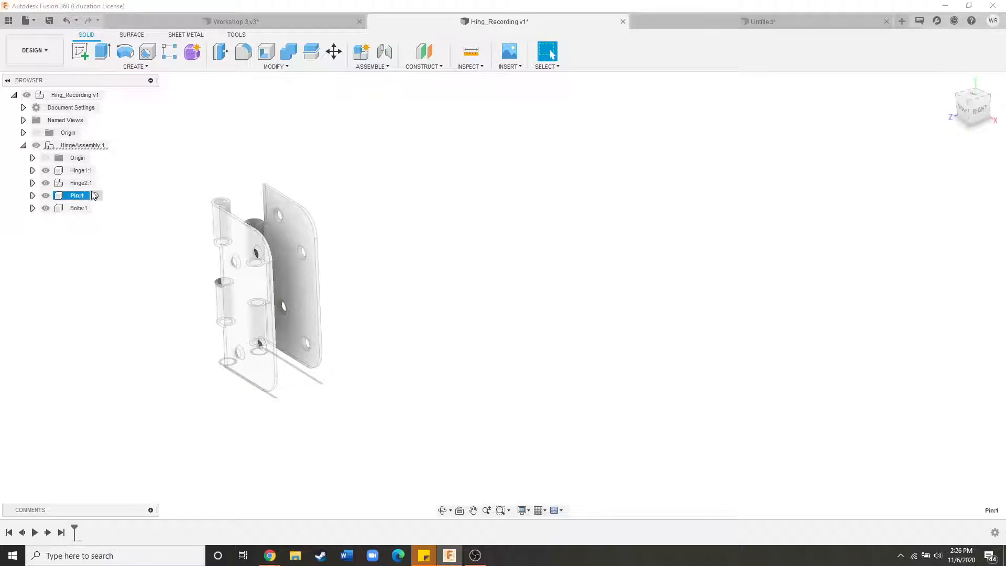
pyautogui.scroll(-2, 314, 326)
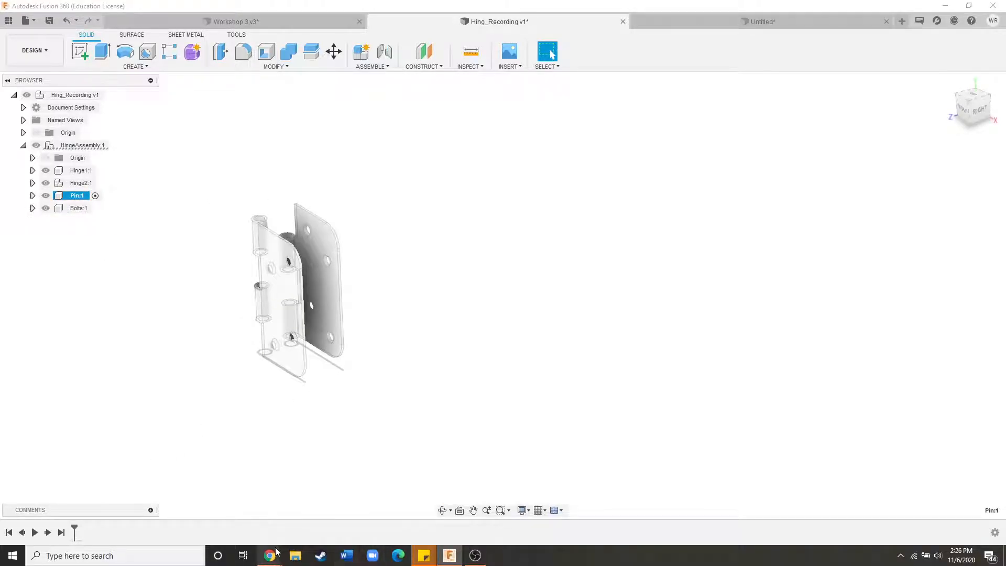
# Switch to the McMaster-Carr dowel pin page in Chrome and copy the part number 98381A555.
pyautogui.moveTo(270, 556)
pyautogui.click(390, 537)
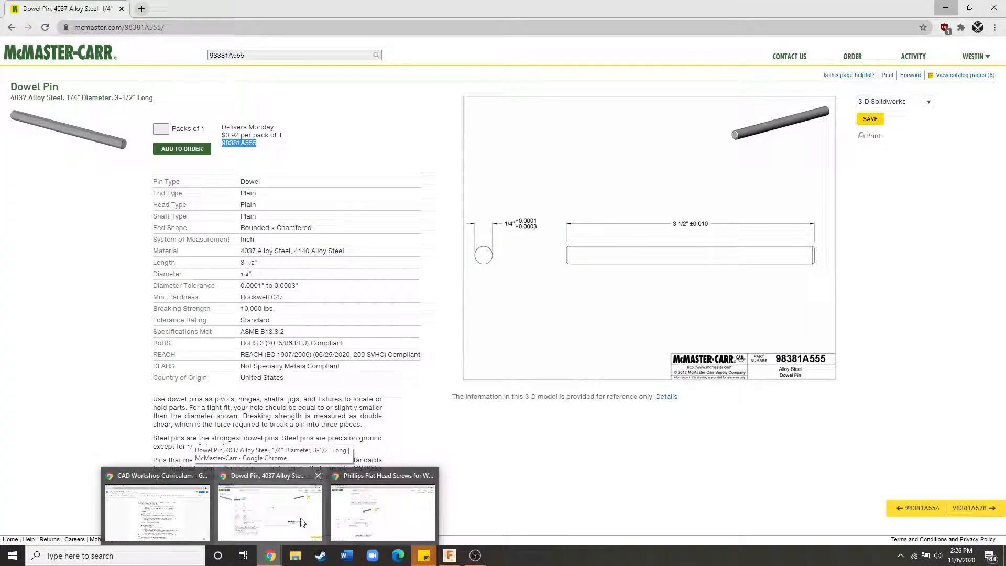
pyautogui.click(300, 517)
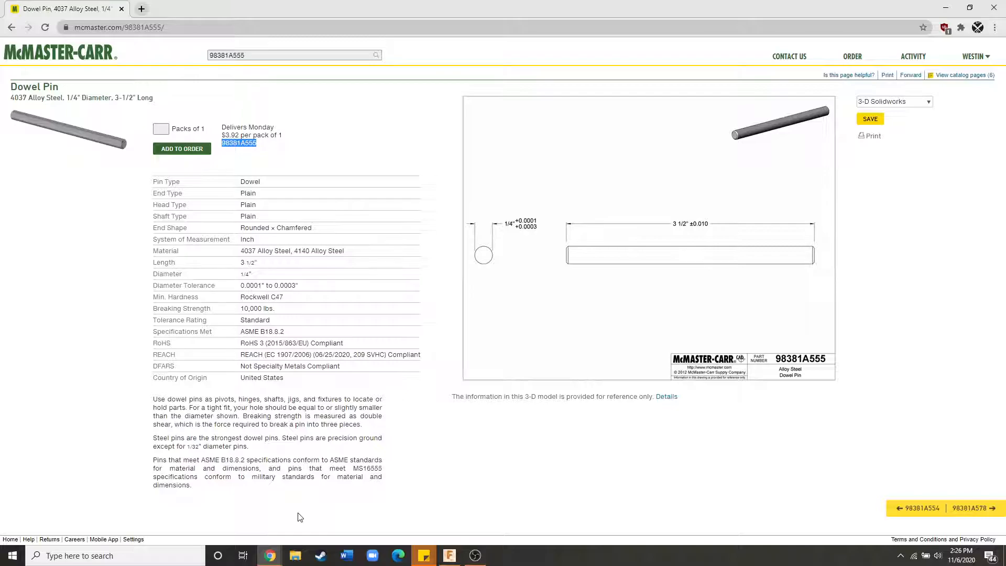
pyautogui.moveTo(258, 144); pyautogui.dragTo(224, 140)
pyautogui.rightClick(249, 144)
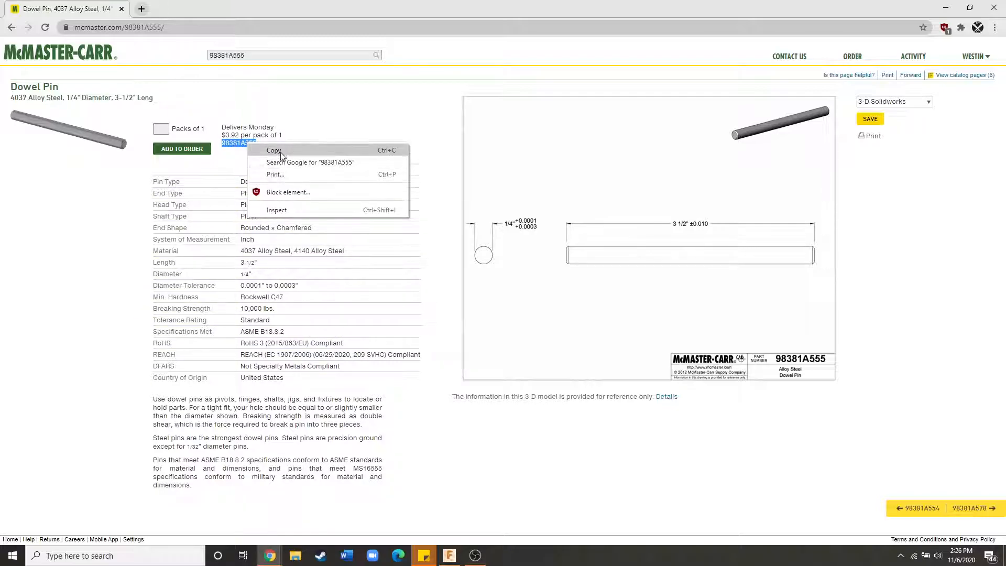
pyautogui.click(317, 153)
pyautogui.click(329, 144)
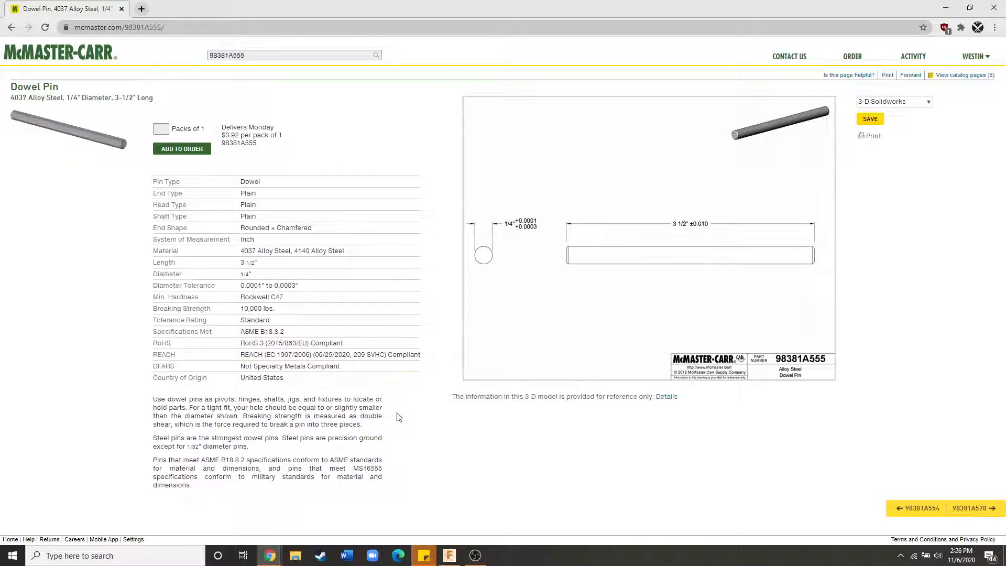
# Return to Fusion 360 and start inserting a McMaster-Carr component into the Pin component.
pyautogui.click(450, 555)
pyautogui.scroll(-2, 541, 329)
pyautogui.scroll(3, 373, 244)
pyautogui.scroll(-2, 394, 252)
pyautogui.scroll(4, 377, 298)
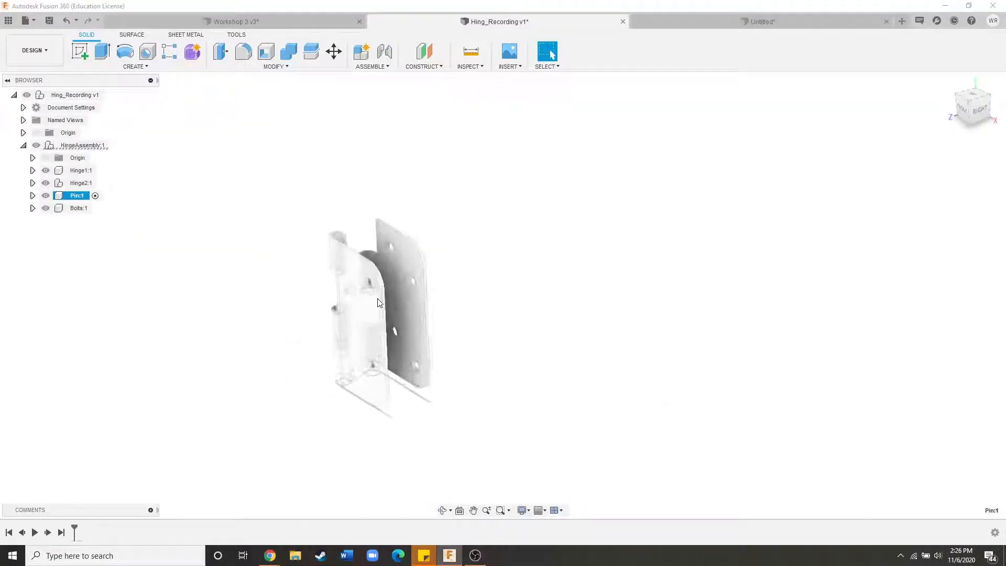
pyautogui.click(508, 68)
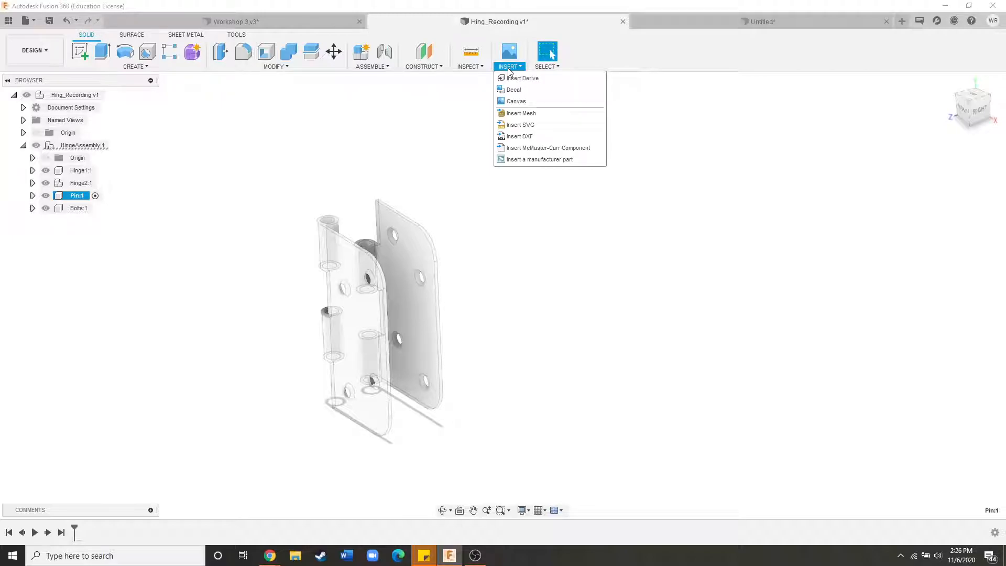
pyautogui.click(524, 147)
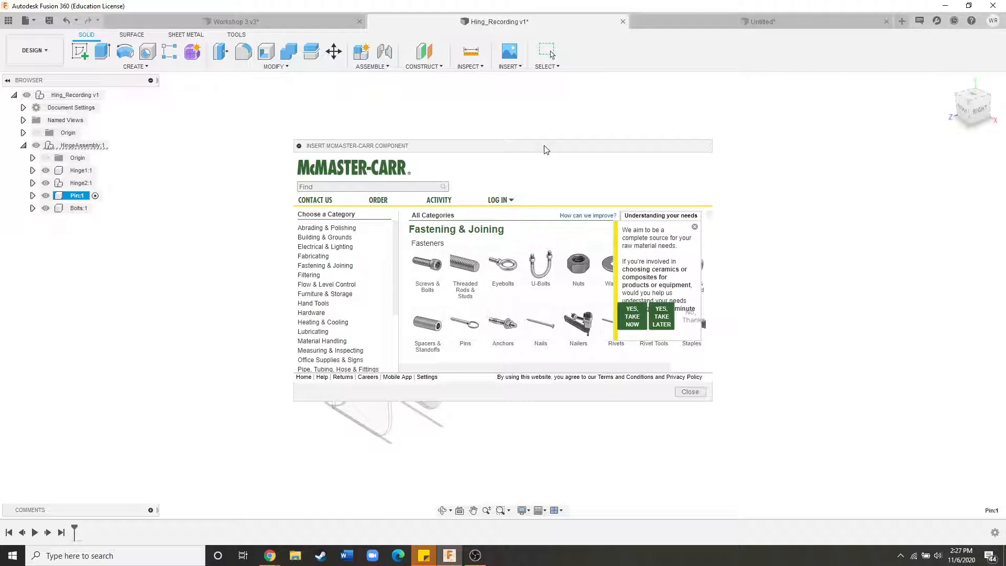
# Search the McMaster-Carr catalog for 98381A555 and open the dowel pin's product detail page.
pyautogui.click(357, 186)
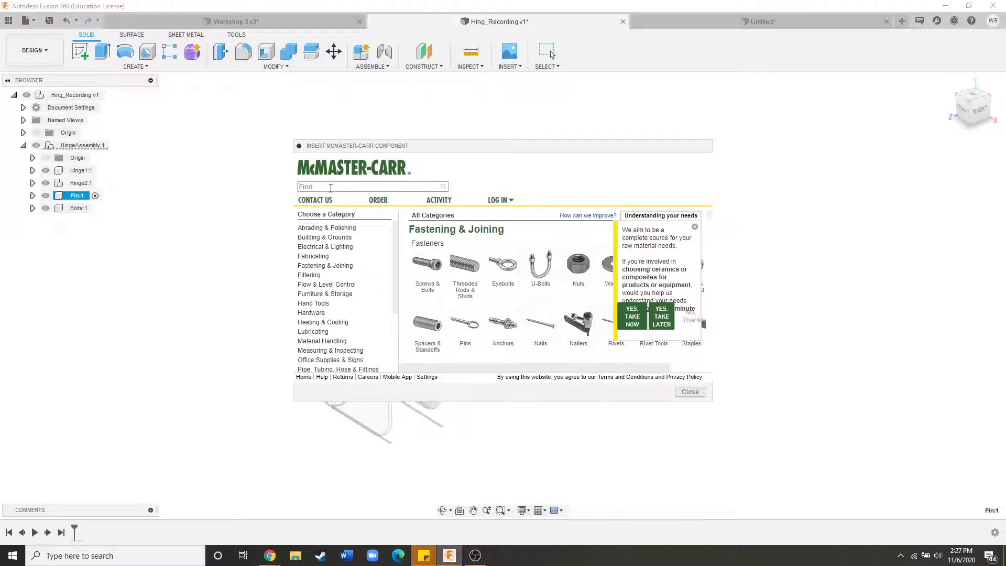
pyautogui.hotkey('ctrl', 'v')
pyautogui.press('Return')
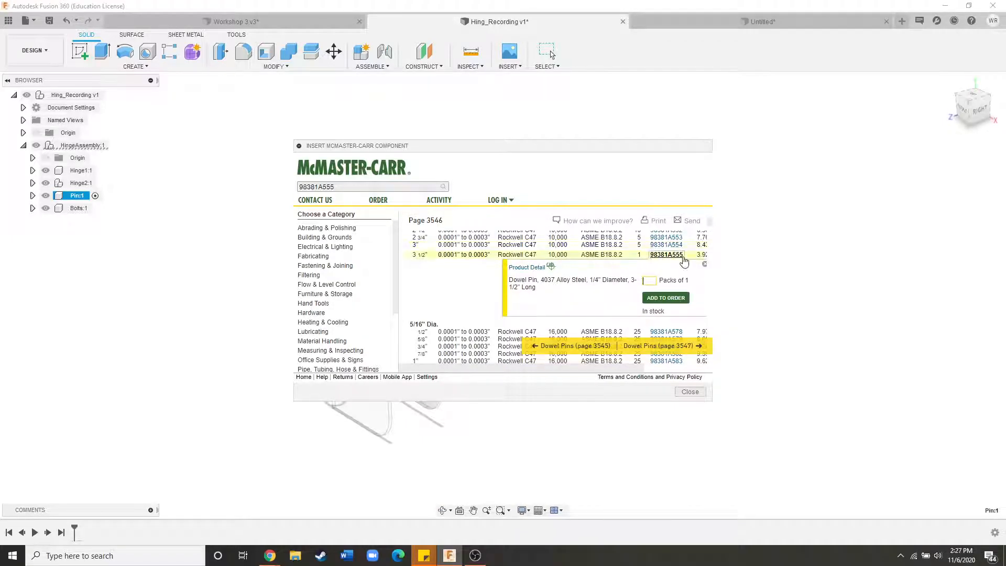
pyautogui.click(522, 269)
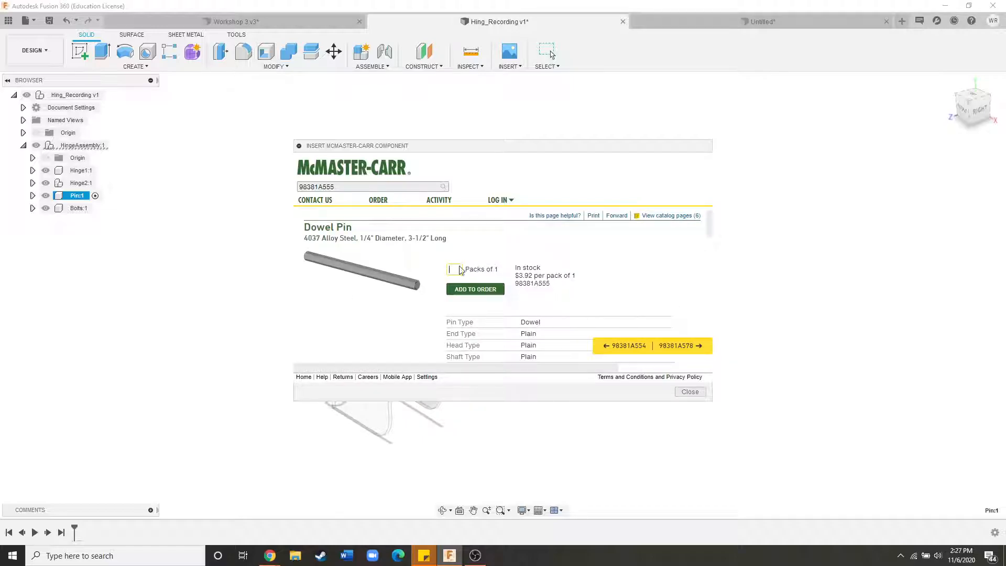
# Insert the 1/4 in diameter, 3-1/2 in long dowel pin into the design as a 3-D STEP model.
pyautogui.scroll(-10, 534, 303)
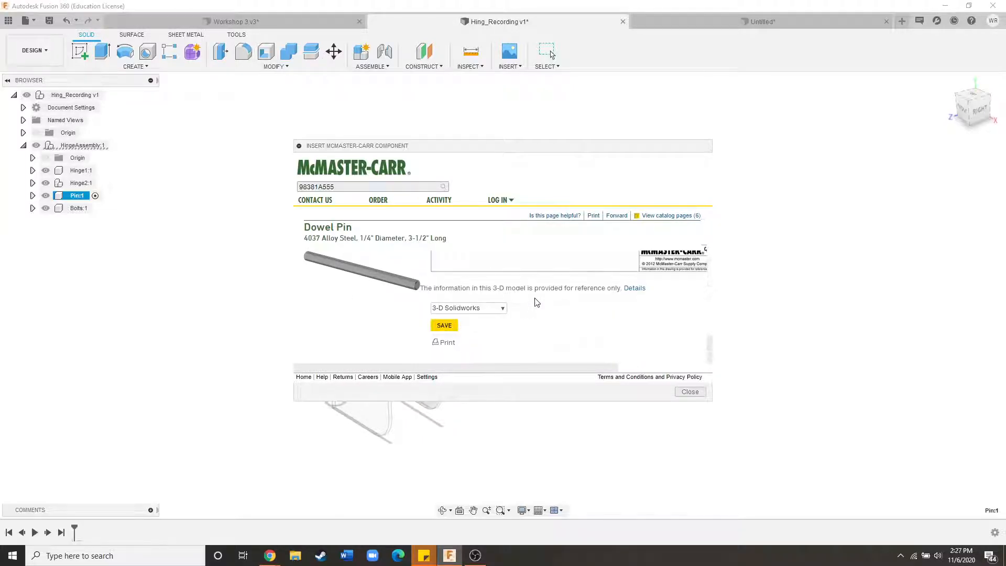
pyautogui.click(481, 313)
pyautogui.scroll(-1, 466, 343)
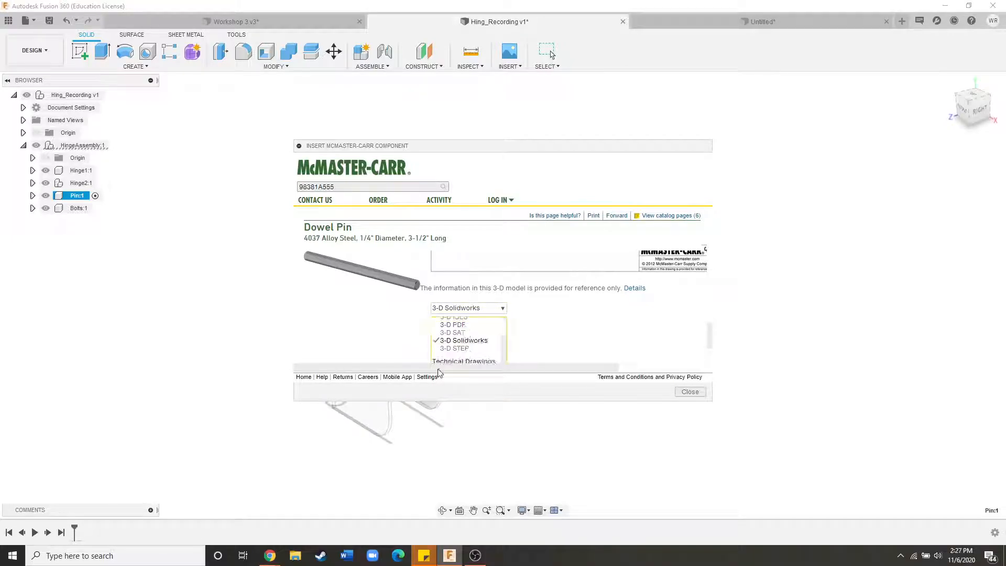
pyautogui.click(454, 349)
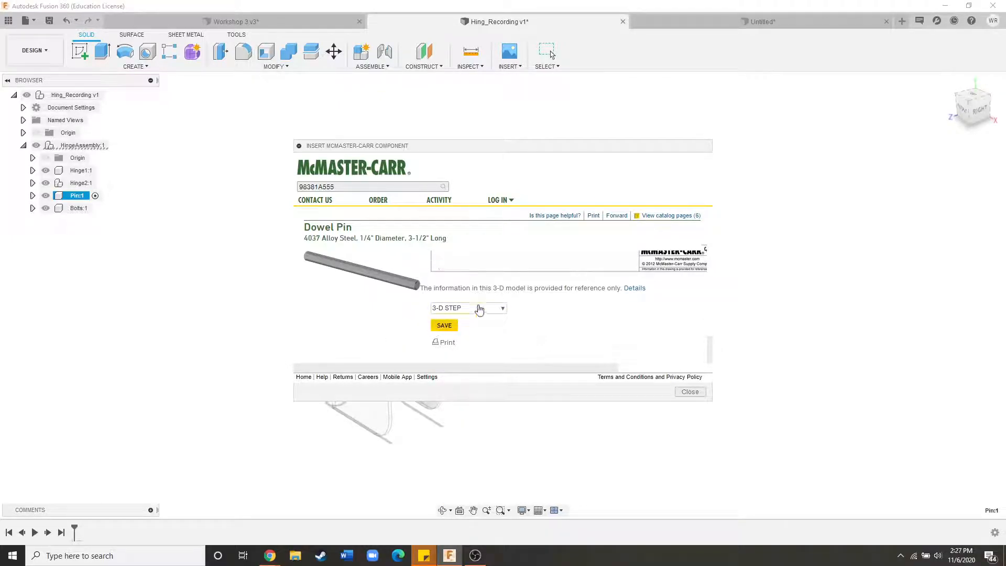
pyautogui.click(444, 326)
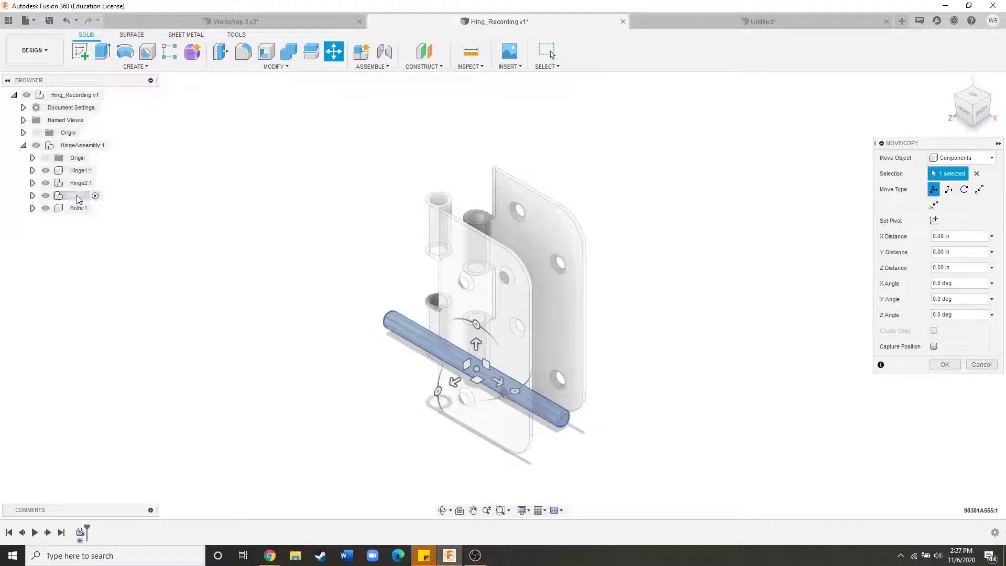
pyautogui.scroll(-2, 183, 272)
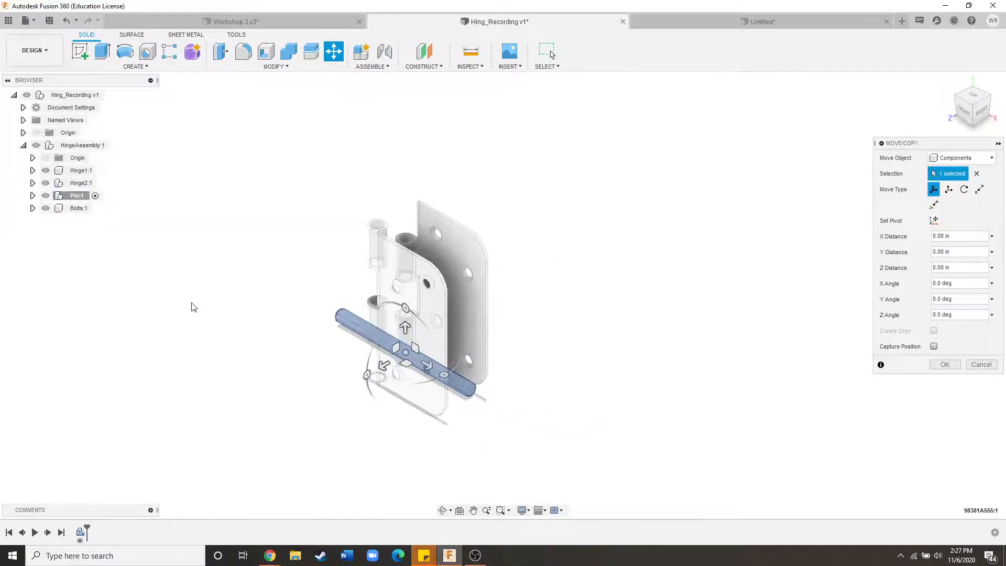
# Expand the Pin component in the browser and accept the inserted dowel pin's default placement.
pyautogui.click(33, 196)
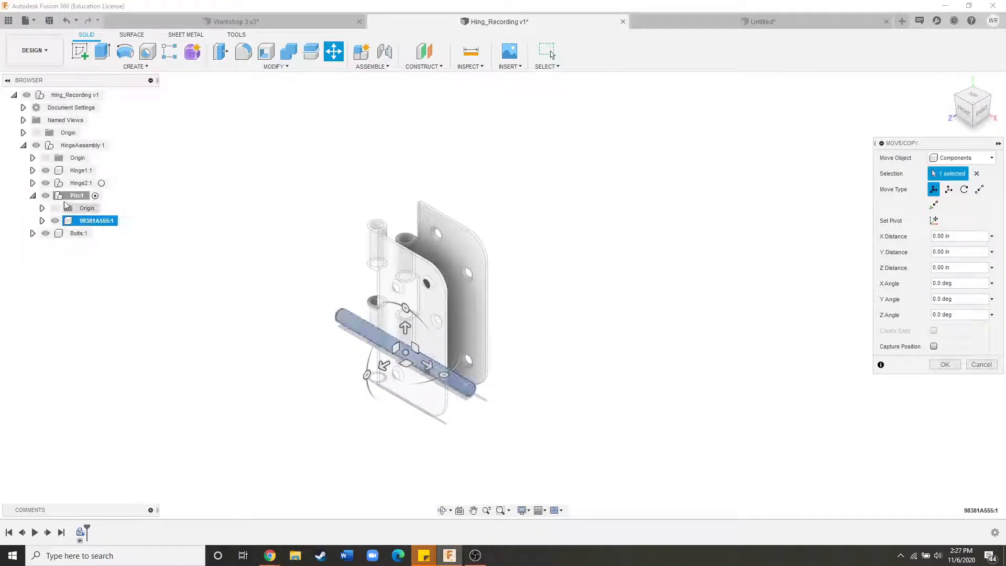
pyautogui.click(947, 365)
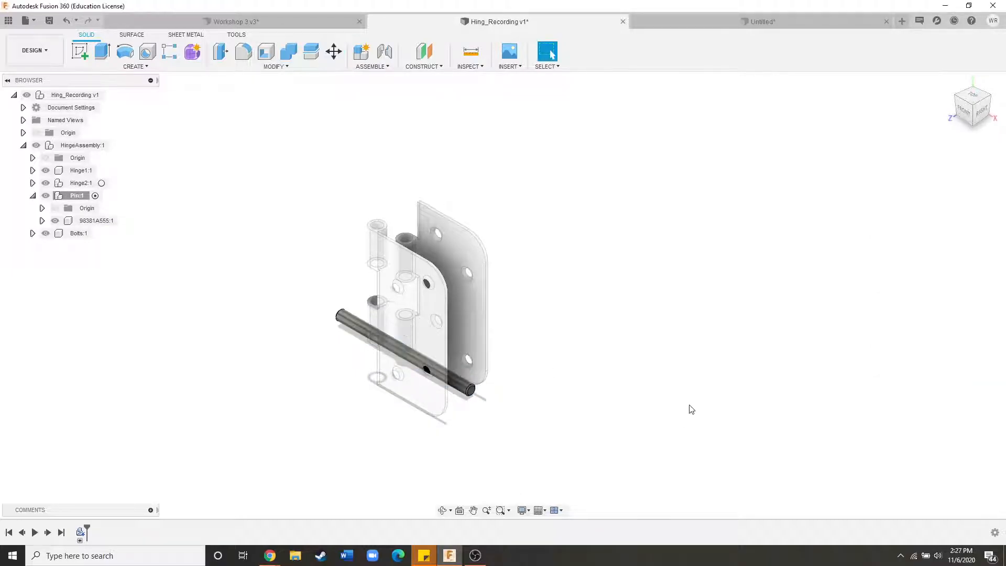
# Start a joint and snap its first component to the center of the dowel pin's end.
pyautogui.click(389, 61)
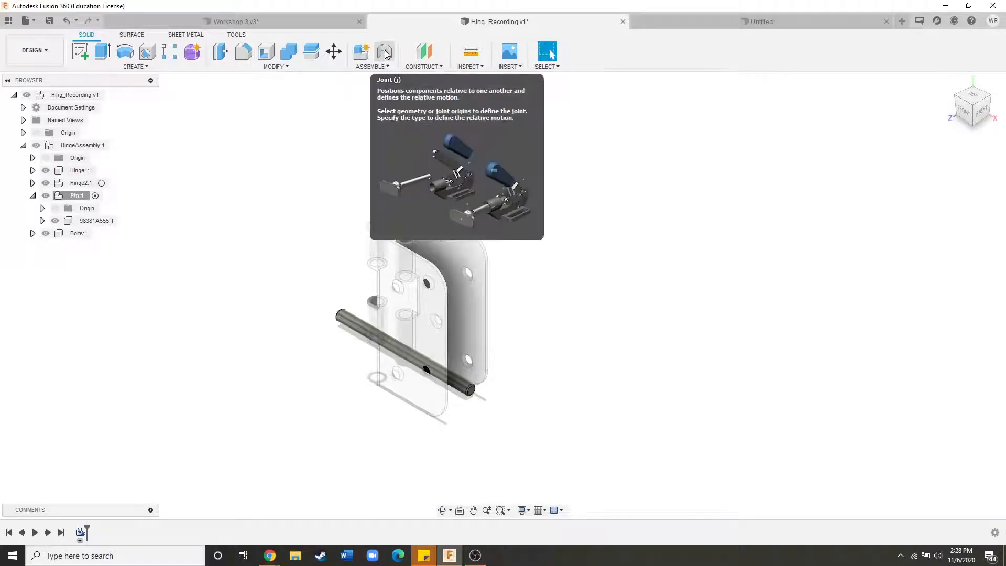
pyautogui.click(386, 55)
pyautogui.keyDown('shift'); pyautogui.moveTo(454, 303); pyautogui.dragTo(514, 285, button='middle'); pyautogui.keyUp('shift')
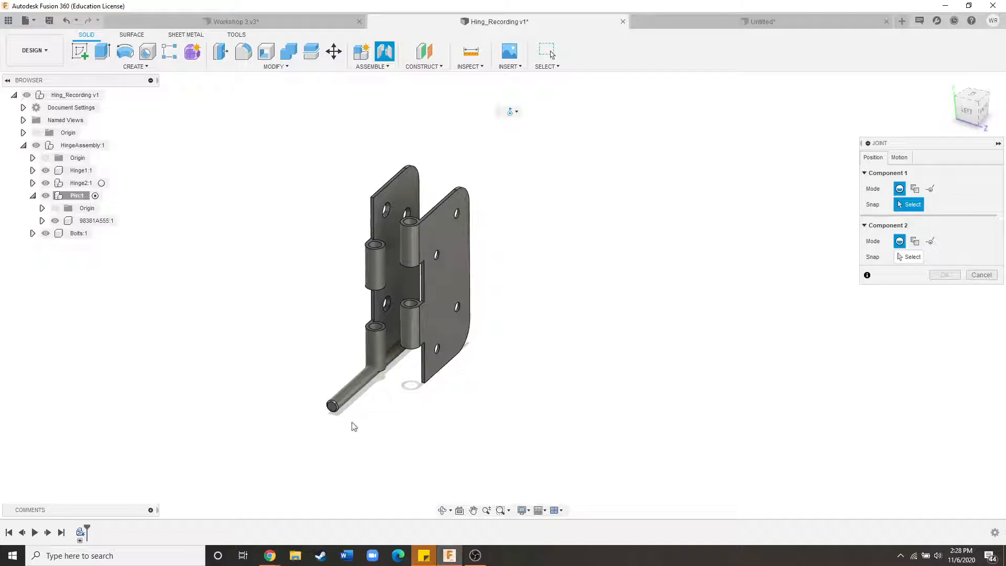
pyautogui.scroll(5, 343, 427)
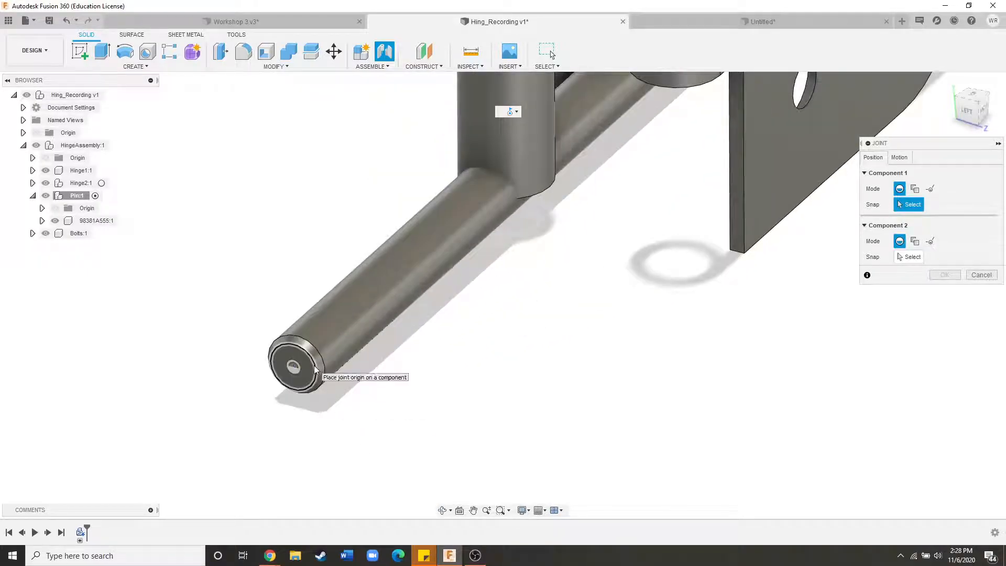
pyautogui.click(294, 367)
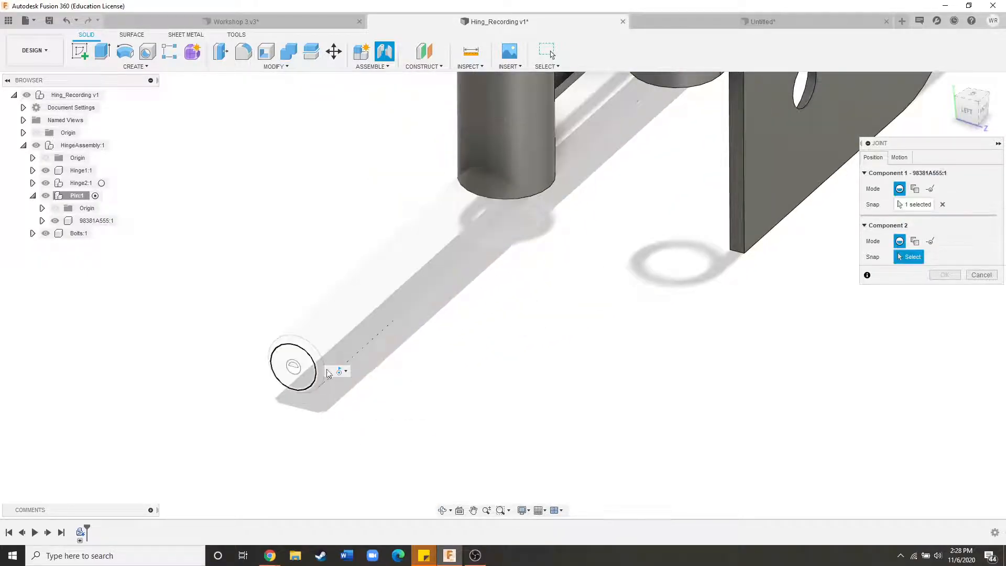
pyautogui.click(942, 204)
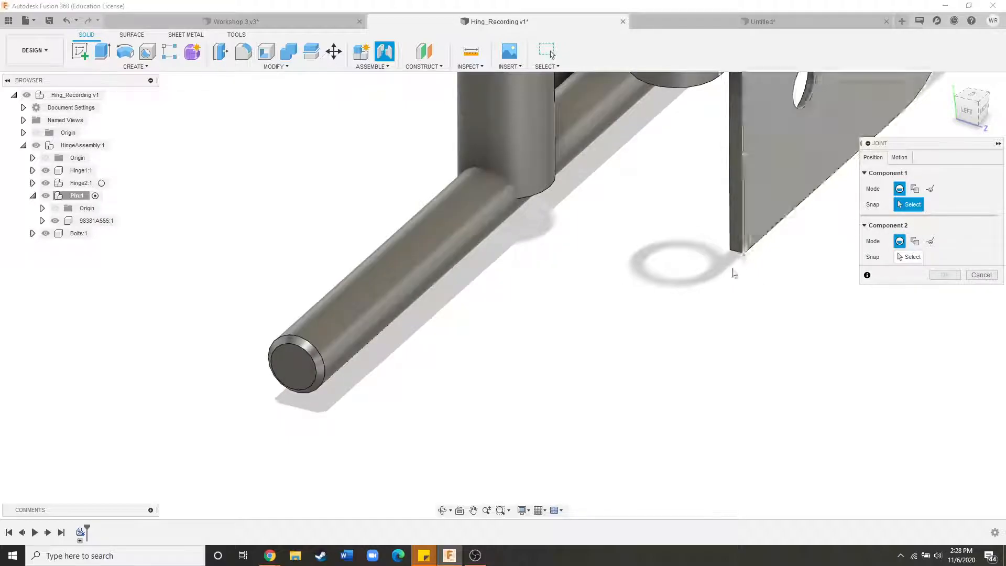
pyautogui.scroll(2, 305, 350)
pyautogui.click(303, 350)
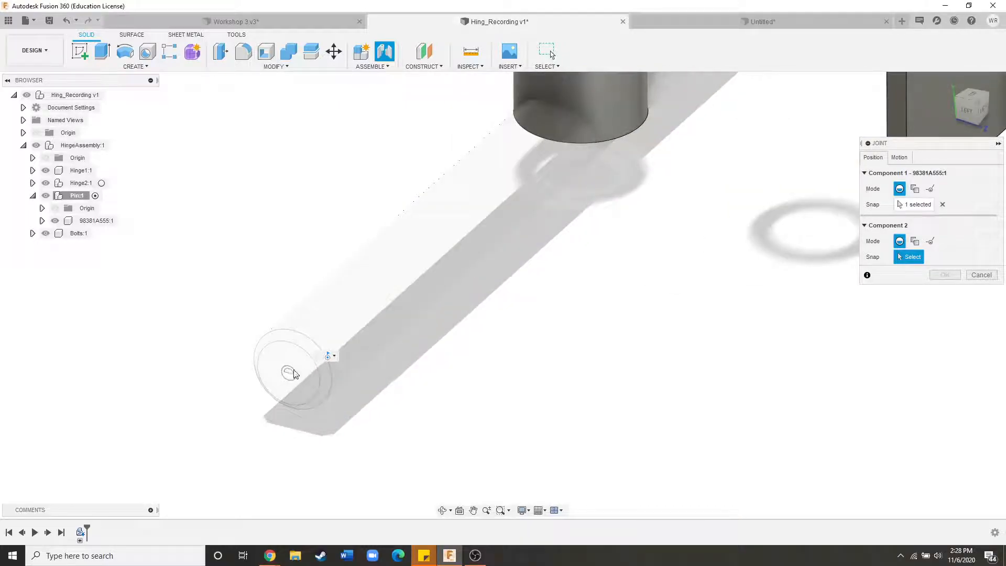
# Snap the joint's second component to the bottom inner circular edge of Hinge1's lowest knuckle.
pyautogui.scroll(-3, 317, 413)
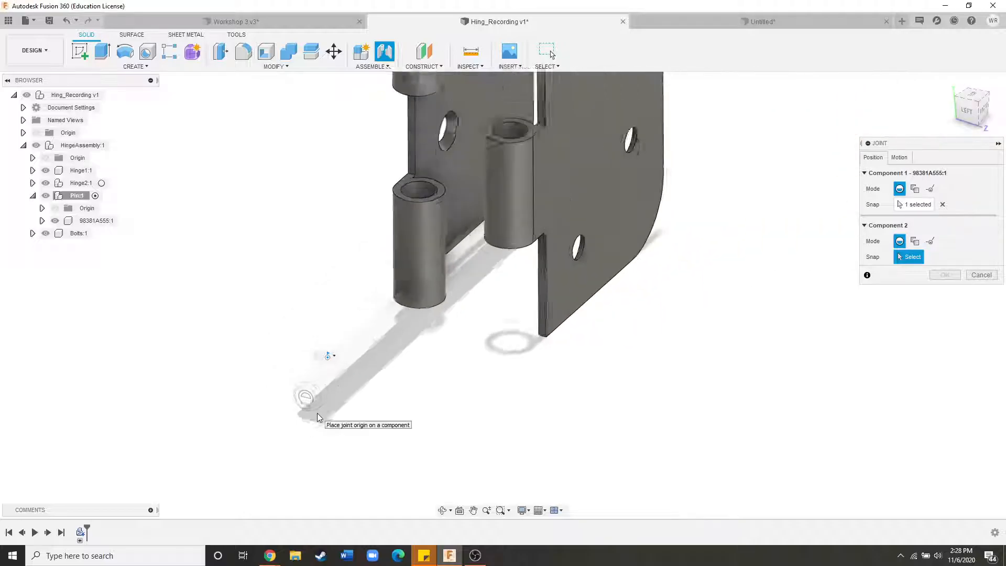
pyautogui.scroll(2, 463, 399)
pyautogui.scroll(-2, 463, 400)
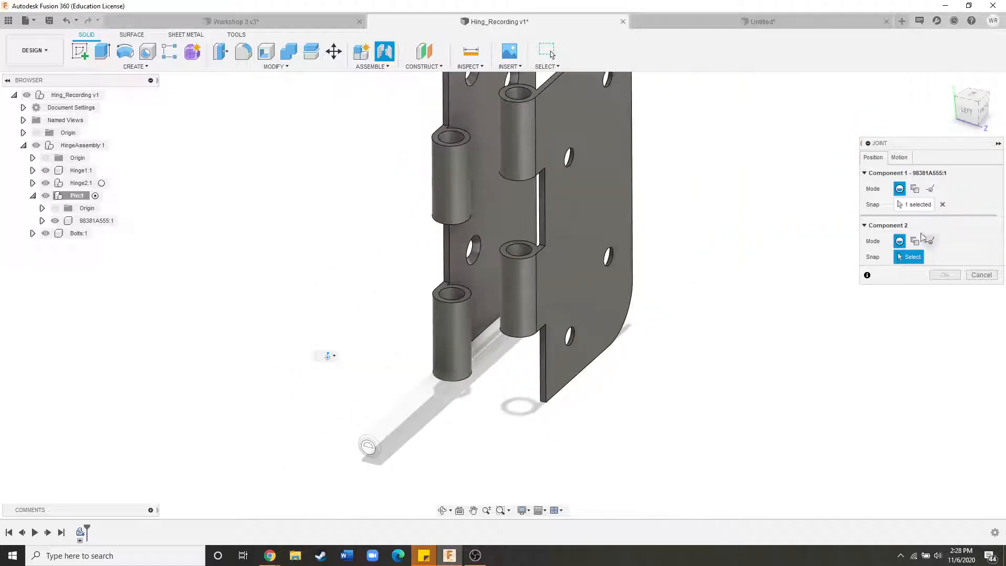
pyautogui.keyDown('shift'); pyautogui.moveTo(455, 376); pyautogui.dragTo(494, 399, button='middle'); pyautogui.keyUp('shift')
pyautogui.scroll(8, 495, 399)
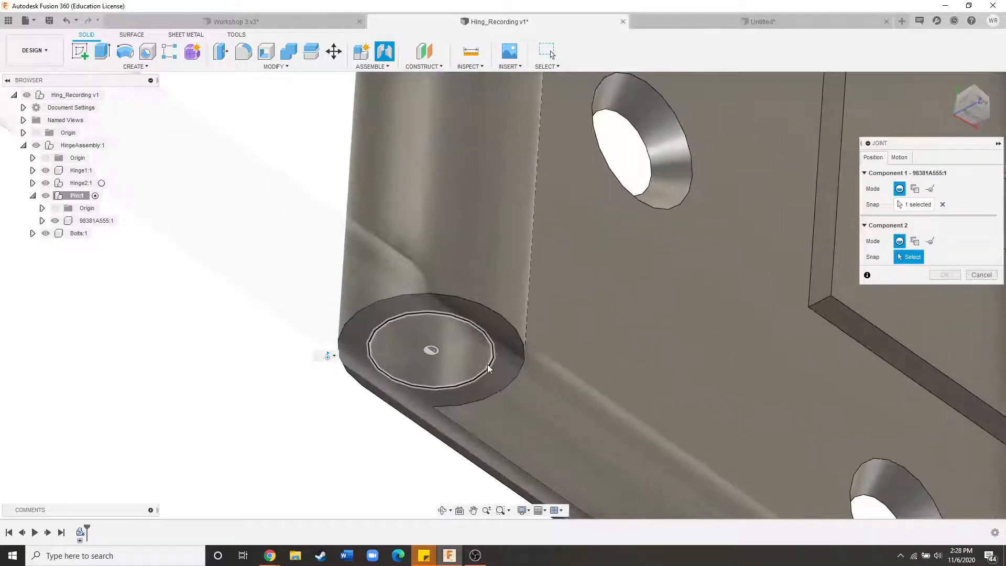
pyautogui.click(488, 366)
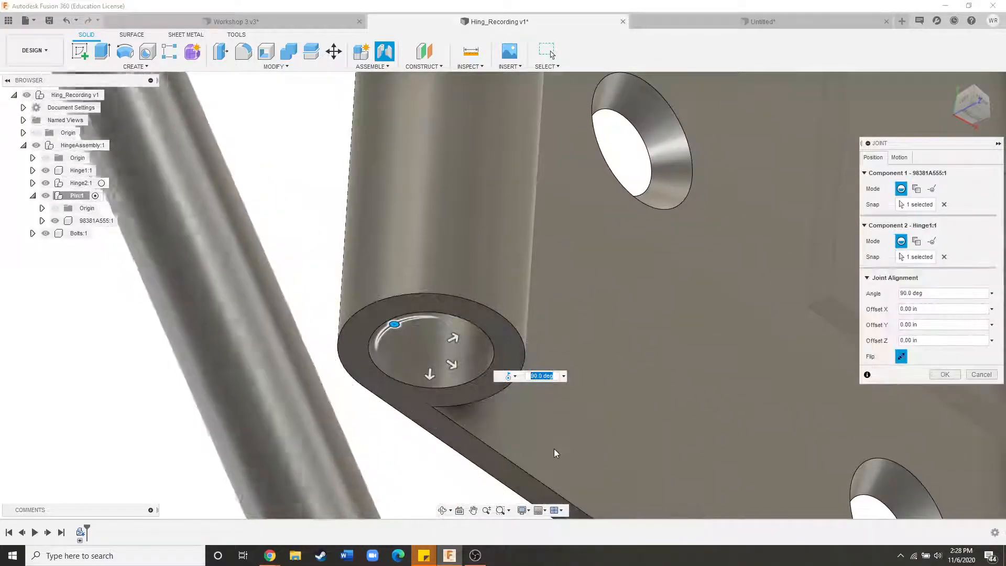
# Flip the joint alignment so the dowel pin runs up through Hinge1's knuckles.
pyautogui.scroll(-8, 369, 330)
pyautogui.keyDown('shift'); pyautogui.moveTo(449, 291); pyautogui.dragTo(497, 318, button='middle'); pyautogui.keyUp('shift')
pyautogui.keyDown('shift'); pyautogui.moveTo(387, 265); pyautogui.dragTo(461, 370, button='middle'); pyautogui.keyUp('shift')
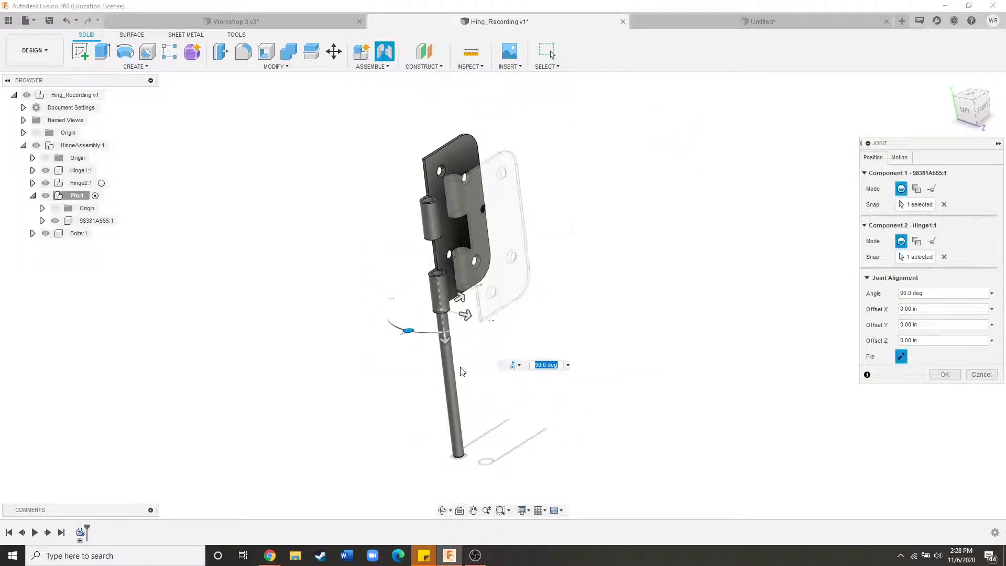
pyautogui.keyDown('shift'); pyautogui.moveTo(585, 316); pyautogui.dragTo(575, 321, button='middle'); pyautogui.keyUp('shift')
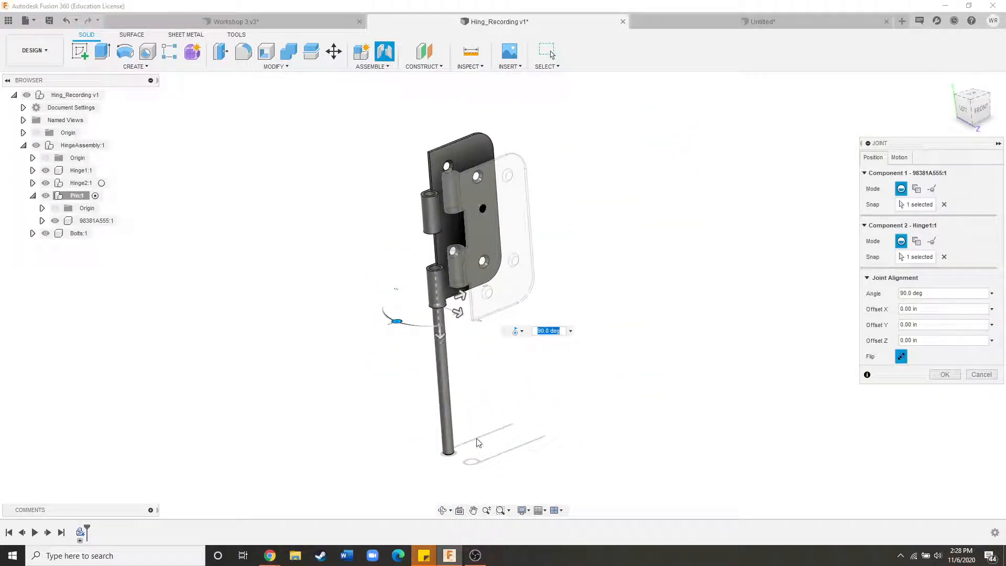
pyautogui.click(902, 359)
pyautogui.scroll(3, 455, 265)
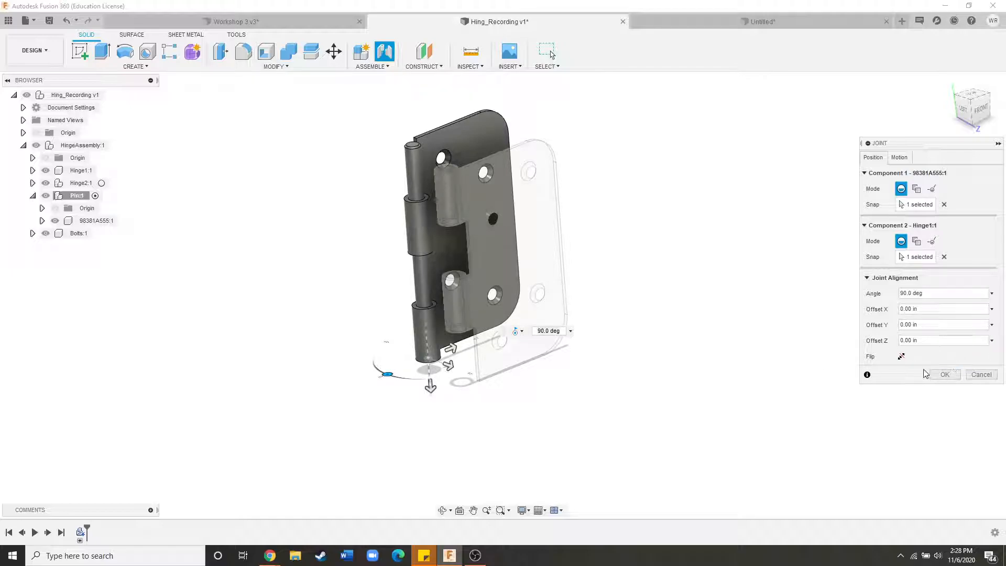
# Preview the Rigid and Slider motion types, and create the pin joint as Revolute about the Z axis.
pyautogui.click(899, 157)
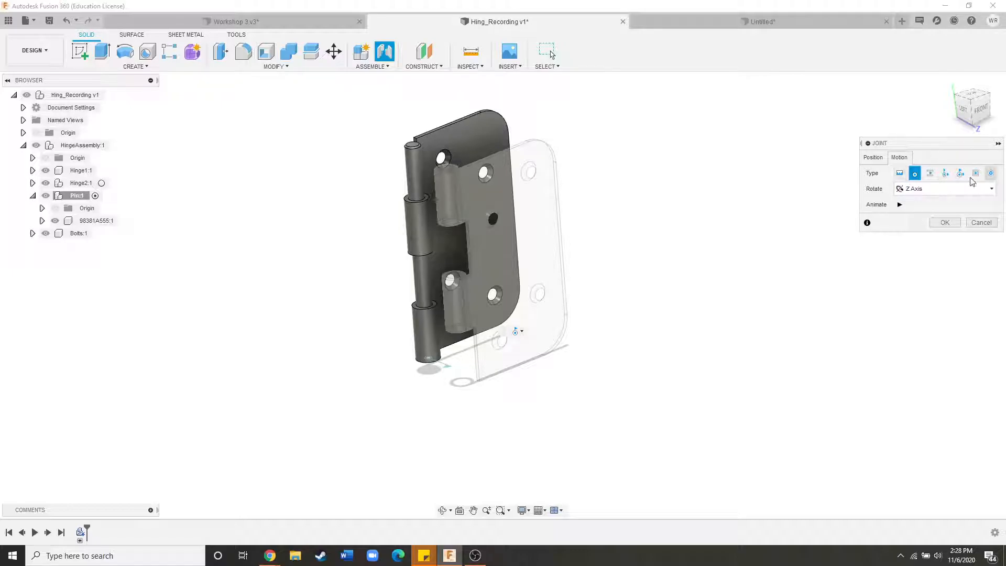
pyautogui.click(900, 173)
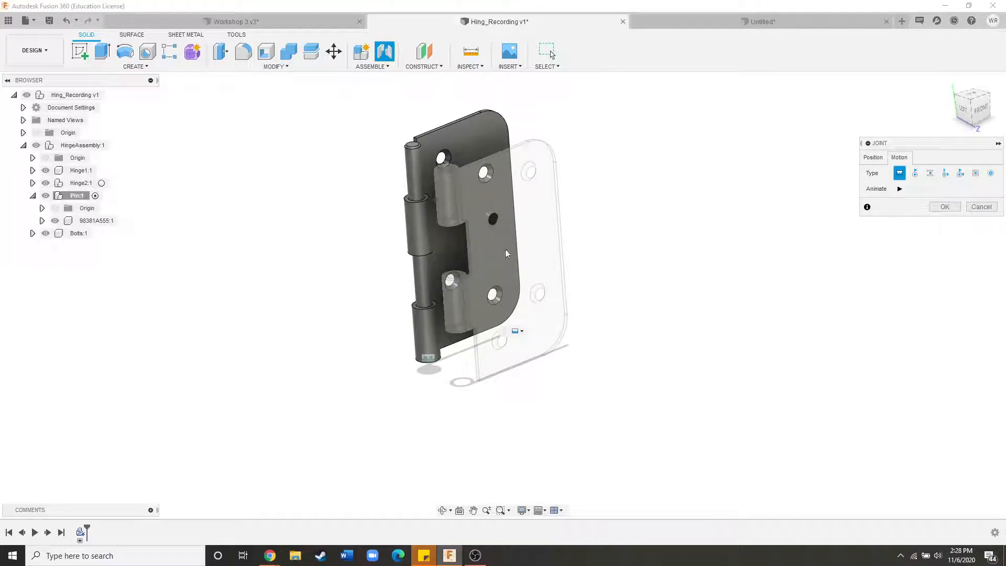
pyautogui.click(916, 175)
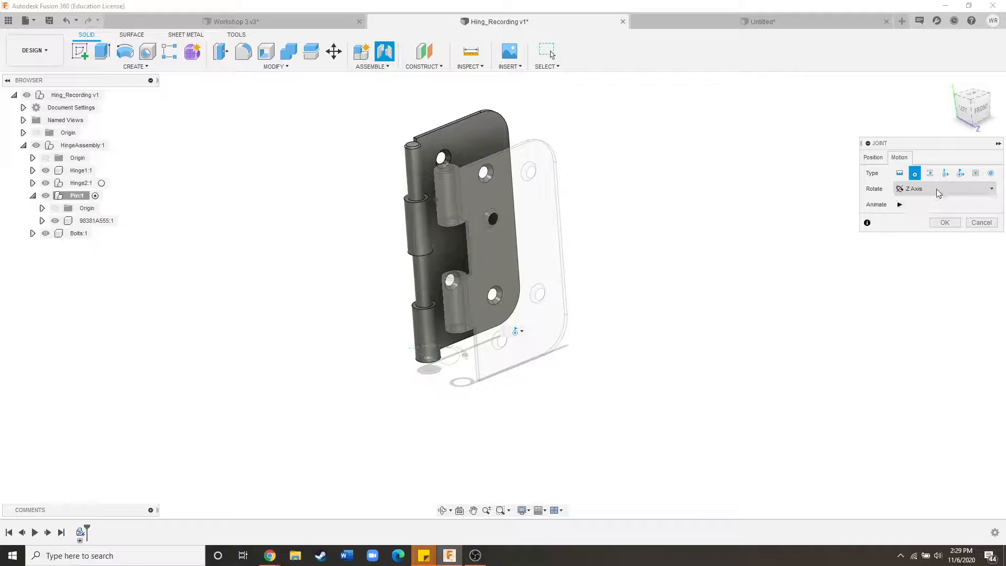
pyautogui.click(940, 189)
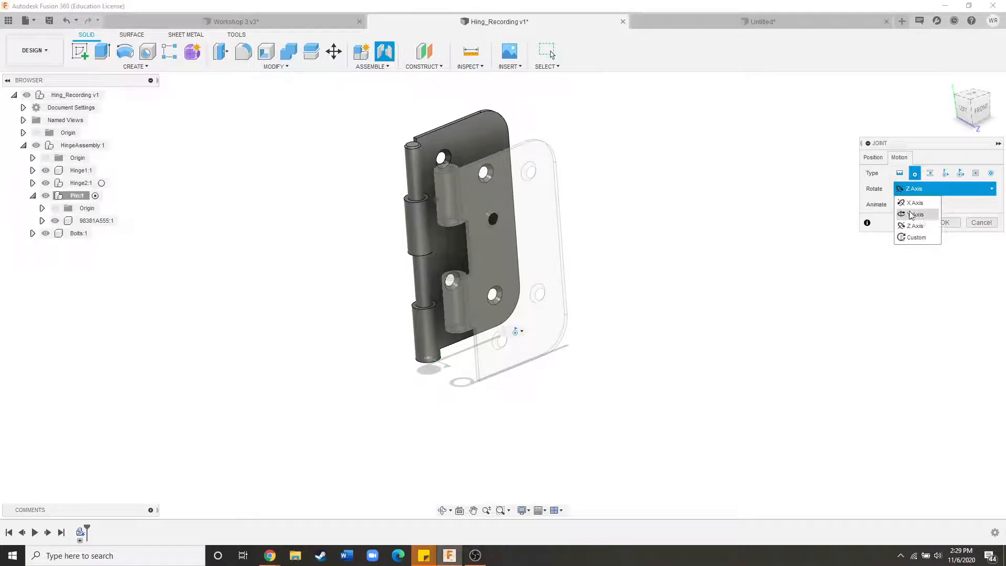
pyautogui.click(927, 191)
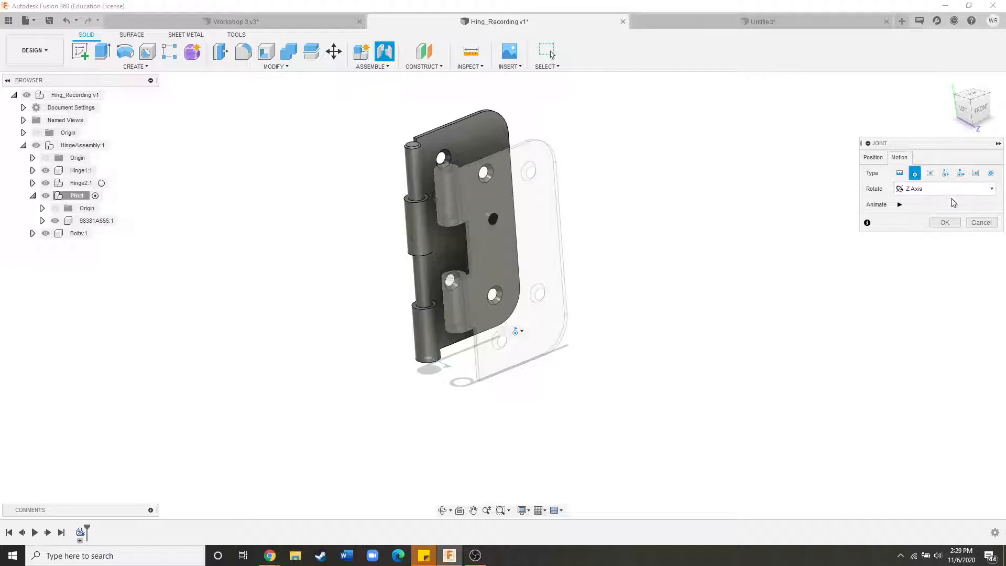
pyautogui.moveTo(503, 337)
pyautogui.keyDown('shift'); pyautogui.mouseDown(button='middle')
pyautogui.moveTo(501, 324)
pyautogui.moveTo(501, 353)
pyautogui.mouseUp(button='middle'); pyautogui.keyUp('shift')
pyautogui.scroll(-3, 425, 358)
pyautogui.scroll(4, 476, 273)
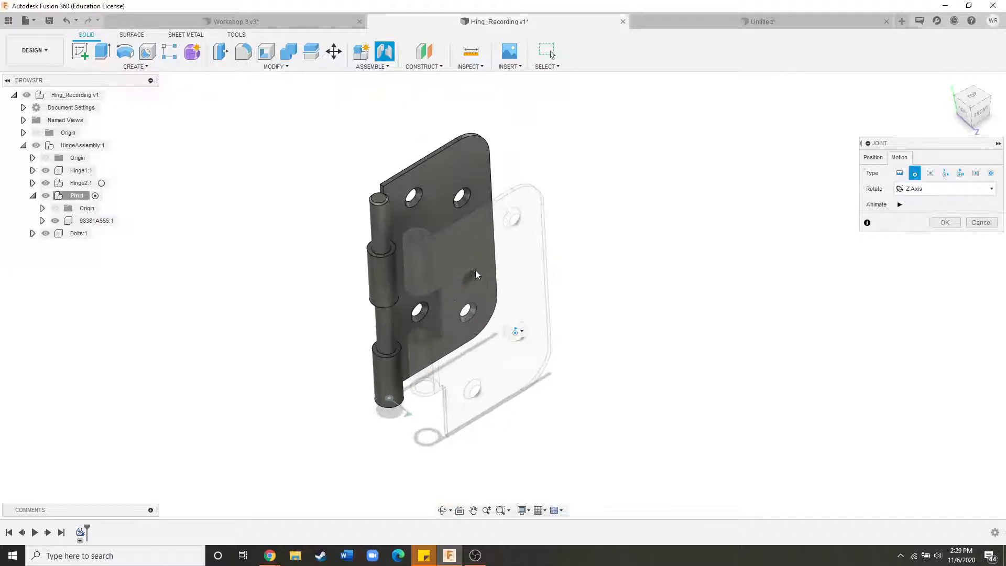
pyautogui.click(930, 177)
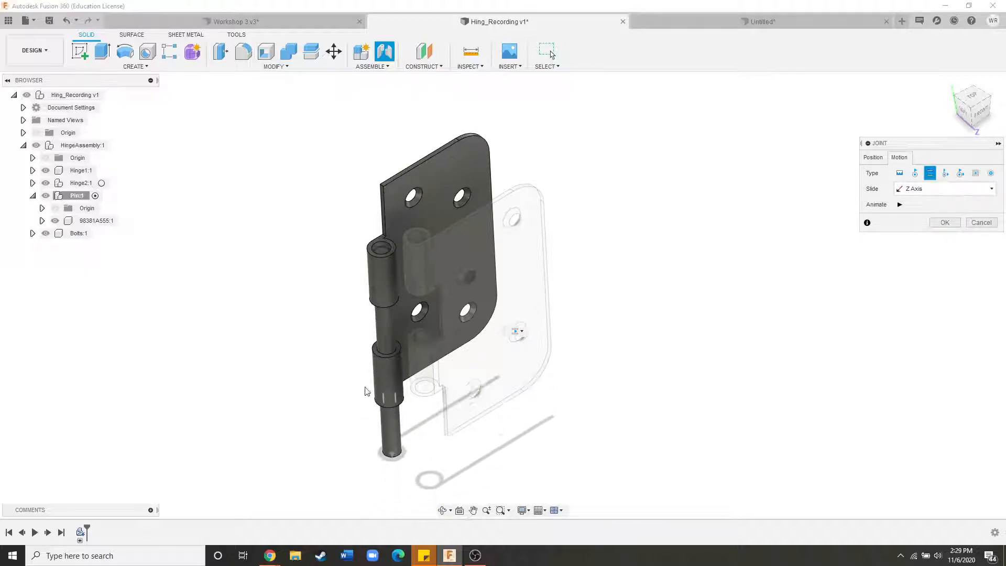
pyautogui.click(915, 173)
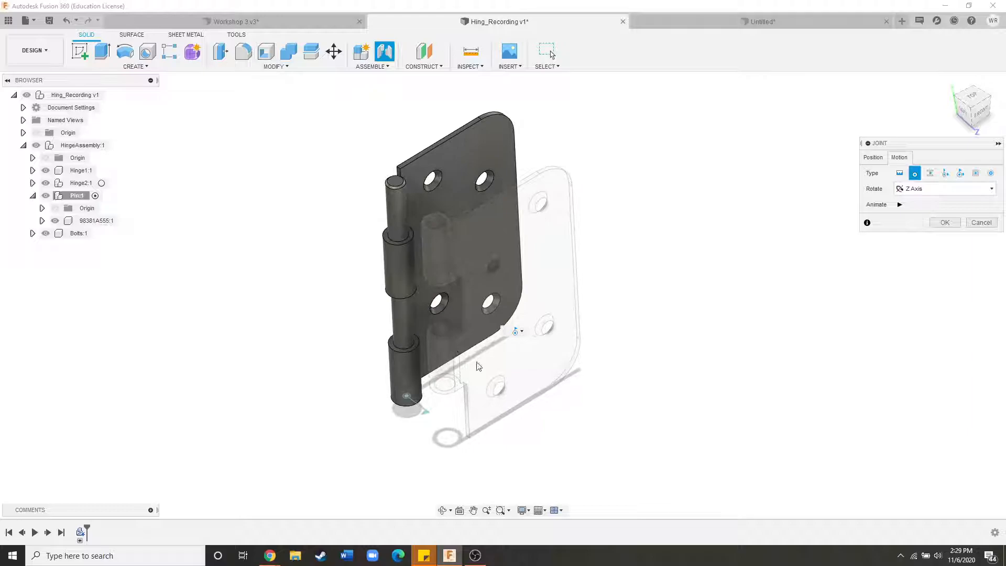
pyautogui.click(944, 223)
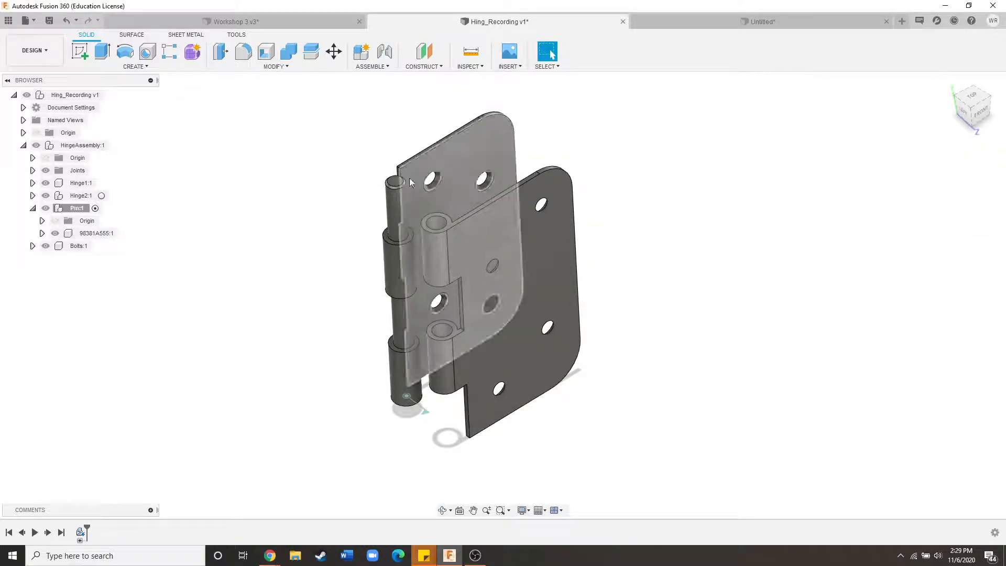
# Expand the Joints folder, activate the HingeAssembly component, and collapse the Pin component in the browser.
pyautogui.click(386, 52)
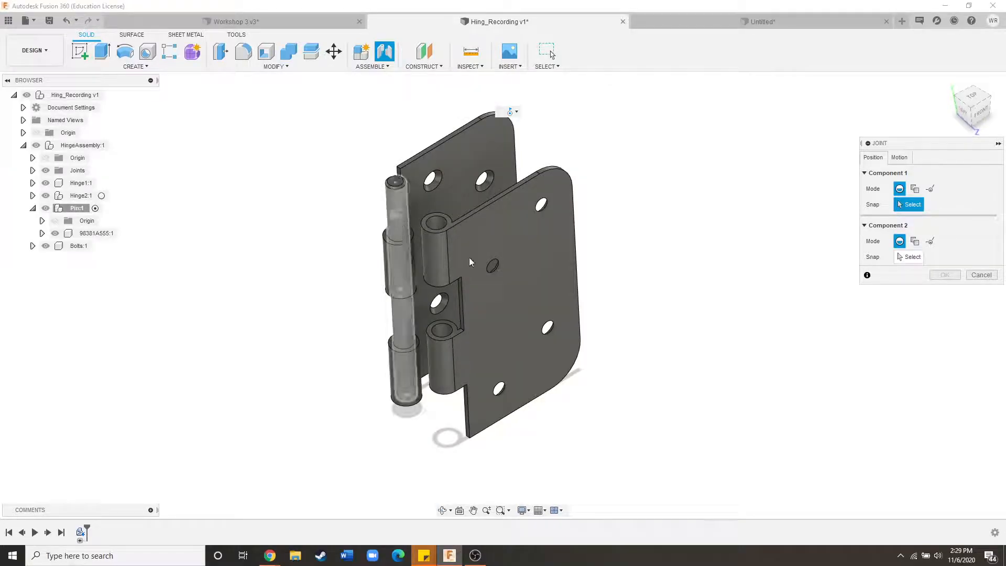
pyautogui.click(979, 275)
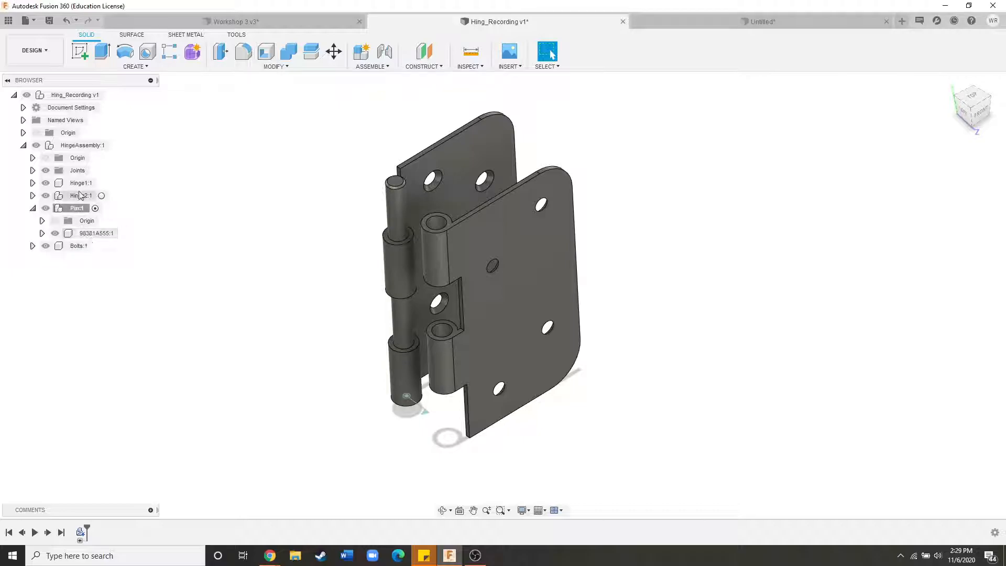
pyautogui.click(33, 170)
pyautogui.click(63, 184)
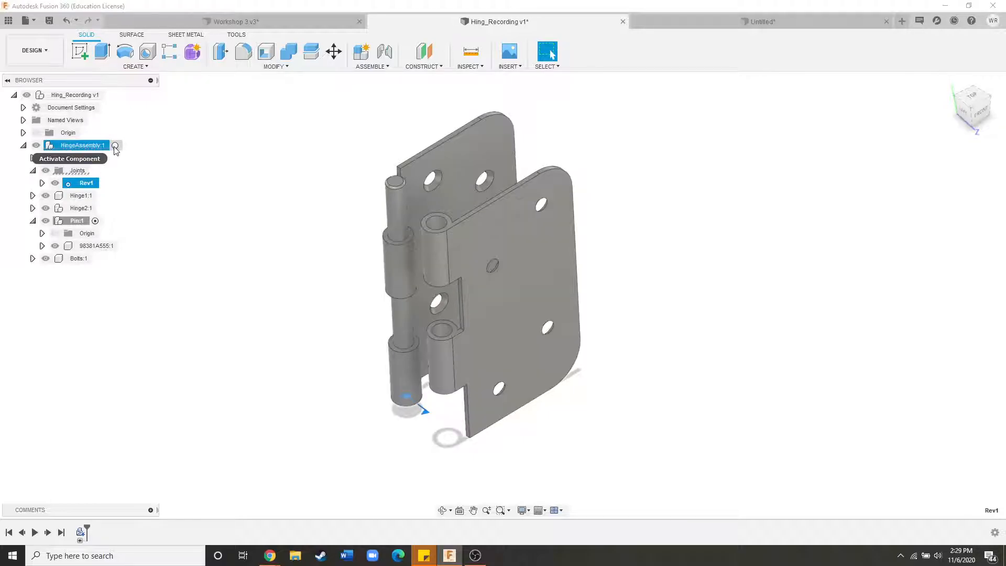
pyautogui.click(115, 147)
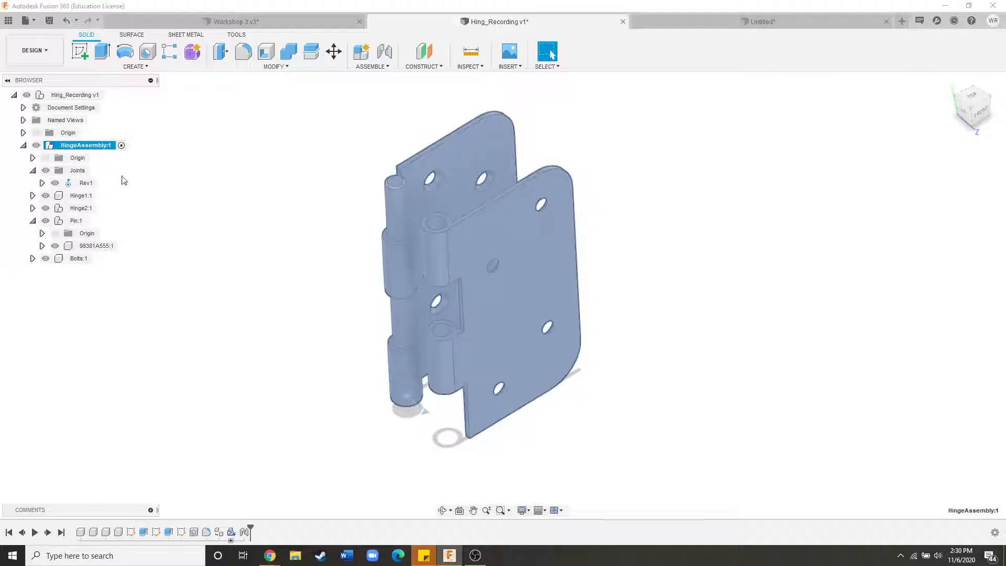
pyautogui.click(262, 229)
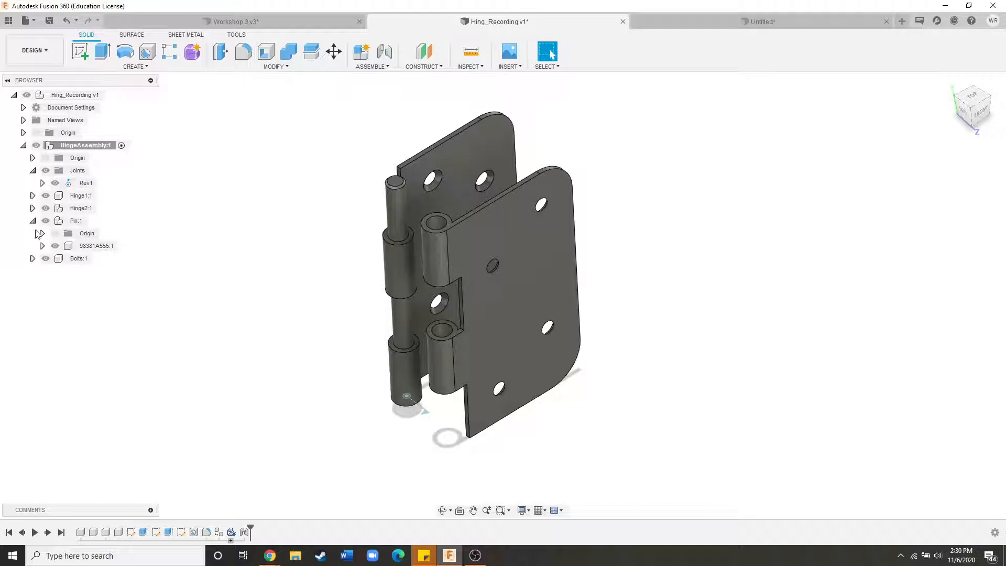
pyautogui.click(76, 220)
pyautogui.press('Escape')
pyautogui.click(33, 221)
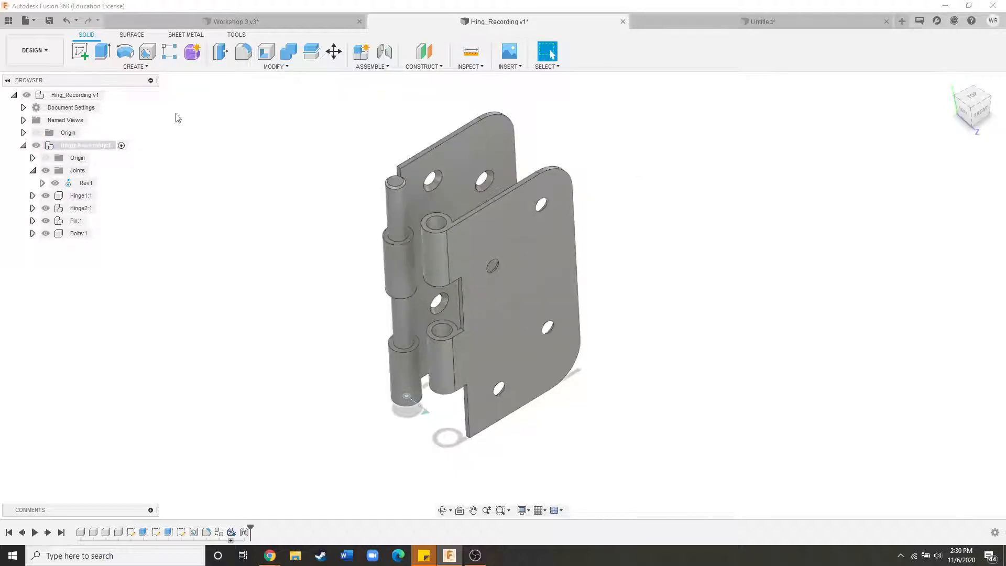
# Start a joint and snap its first component to the inner circular edge atop the second hinge plate's upper knuckle.
pyautogui.click(387, 52)
pyautogui.scroll(5, 443, 218)
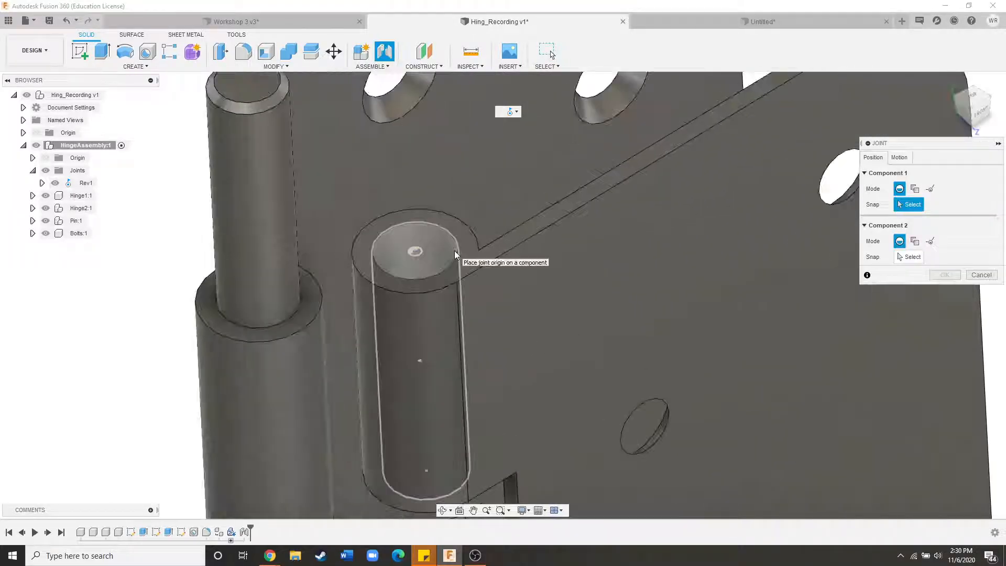
pyautogui.click(415, 251)
pyautogui.scroll(-3, 677, 320)
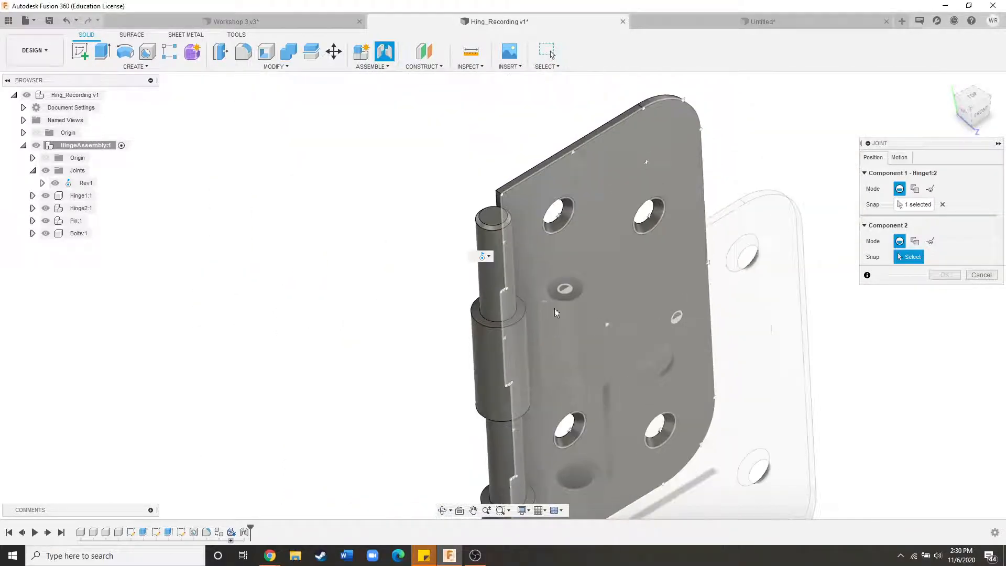
pyautogui.click(942, 204)
pyautogui.scroll(-3, 505, 210)
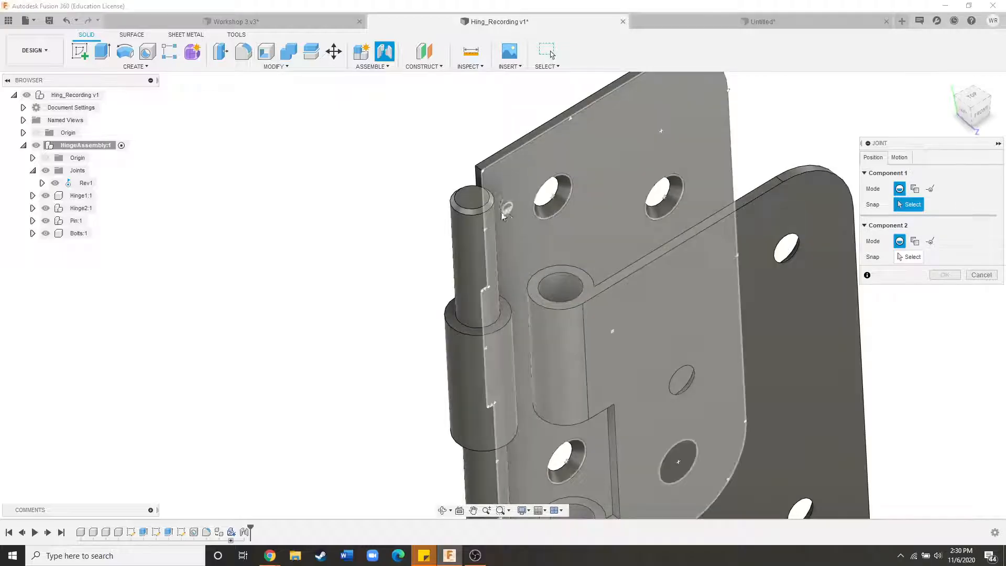
pyautogui.scroll(6, 491, 199)
pyautogui.scroll(-2, 638, 310)
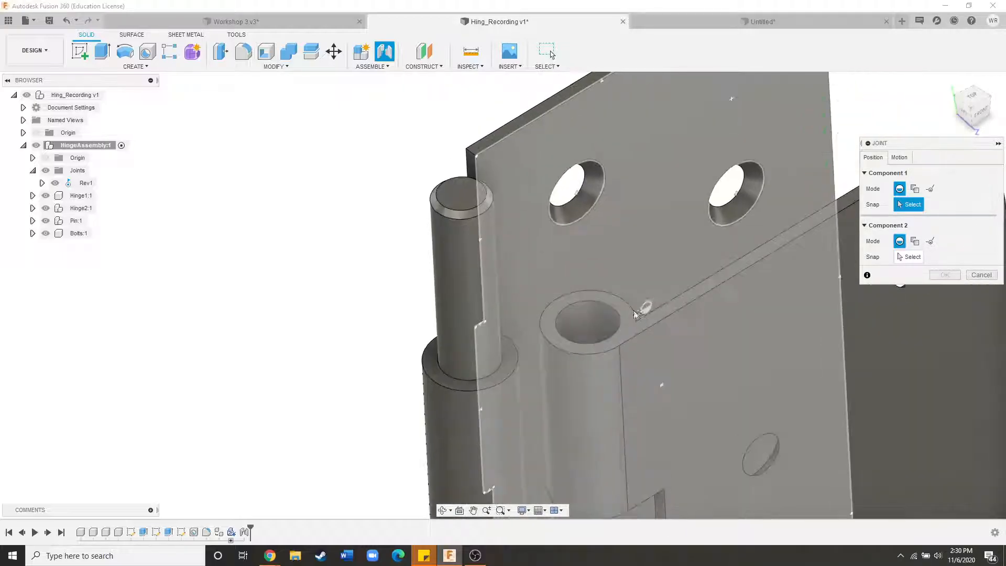
pyautogui.scroll(2, 636, 310)
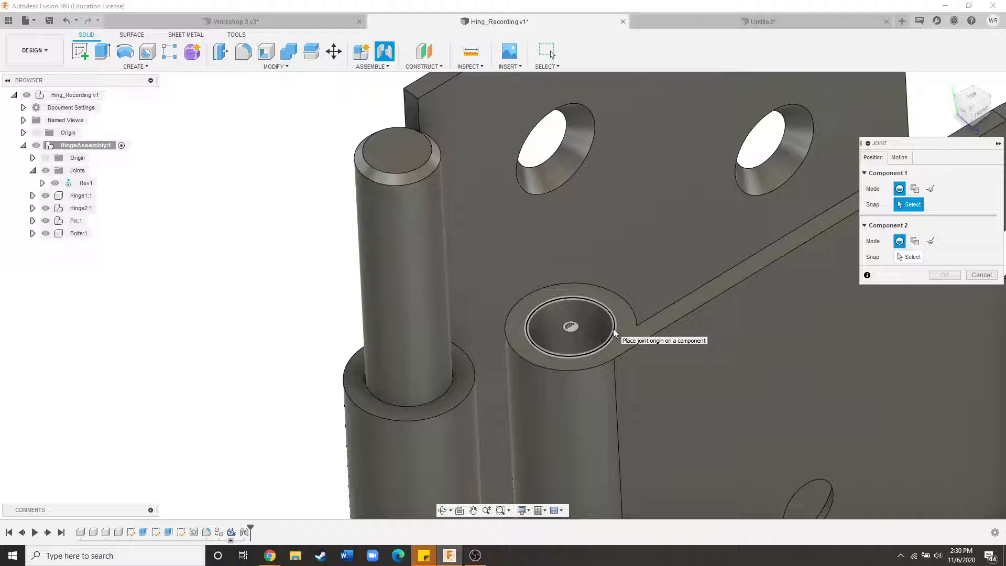
pyautogui.click(614, 334)
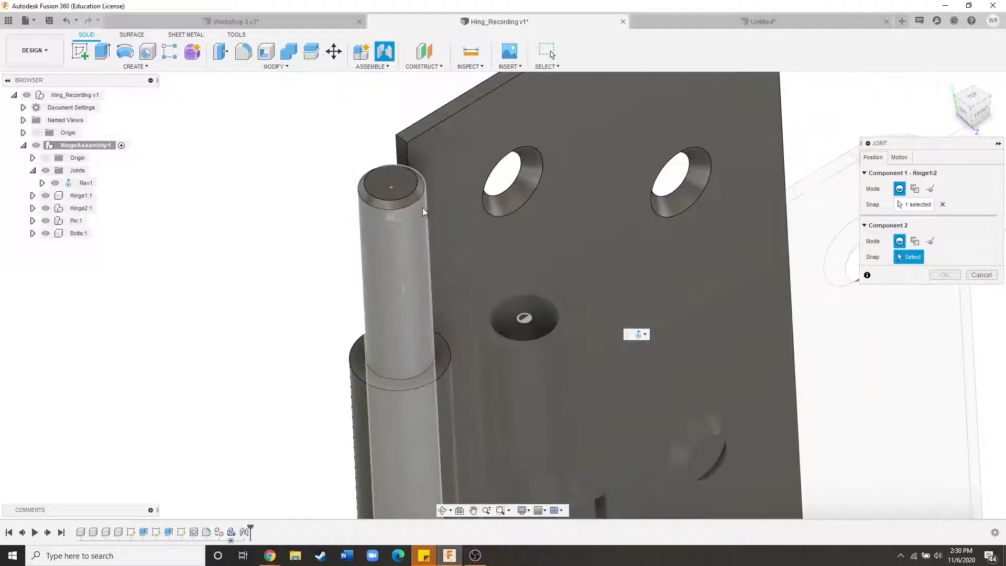
# Snap the joint's second component to the circular edge at the dowel pin's top end, and create the revolute joint at 90 degrees.
pyautogui.scroll(3, 421, 213)
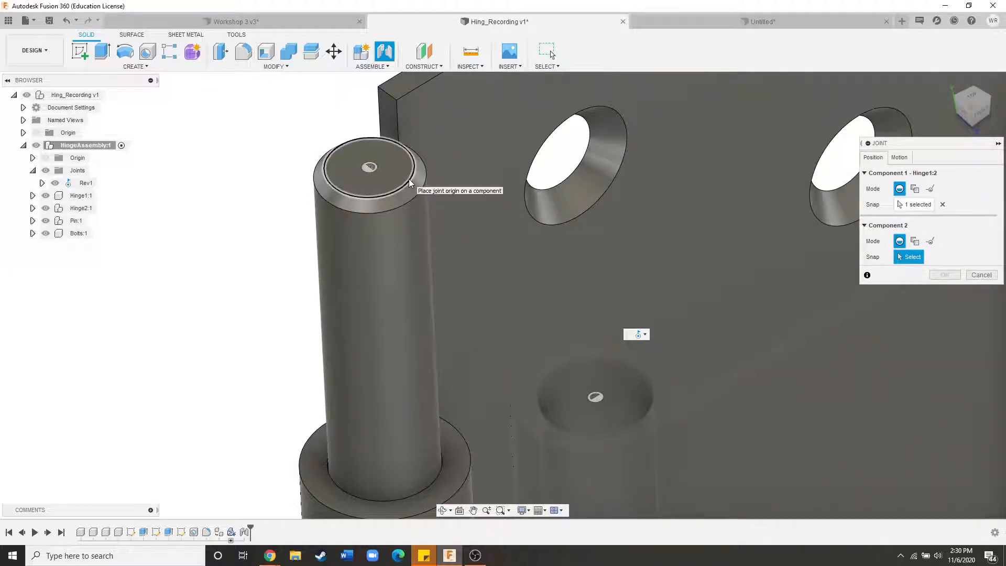
pyautogui.click(409, 183)
pyautogui.scroll(-6, 428, 304)
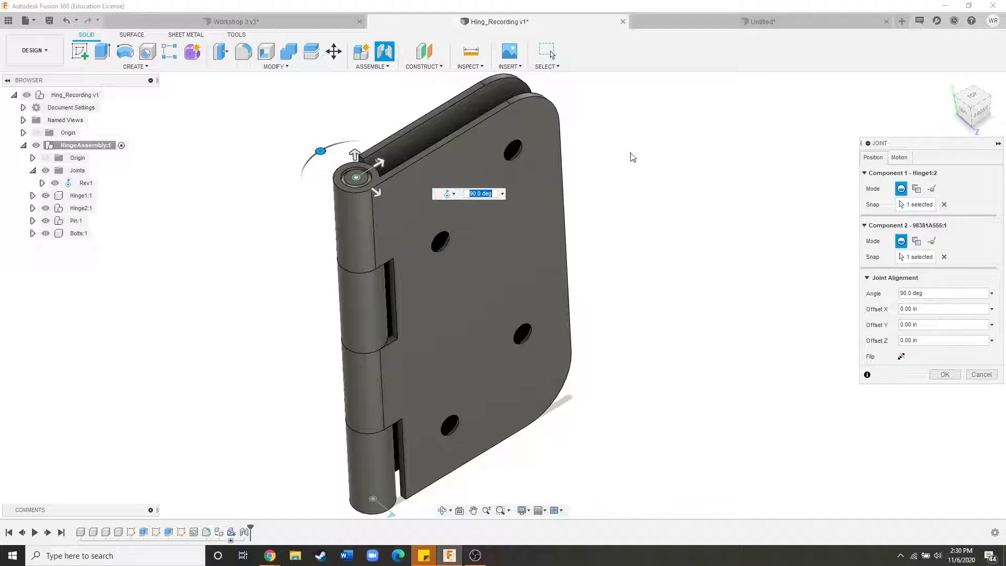
pyautogui.keyDown('shift'); pyautogui.moveTo(597, 376); pyautogui.dragTo(461, 336, button='middle'); pyautogui.keyUp('shift')
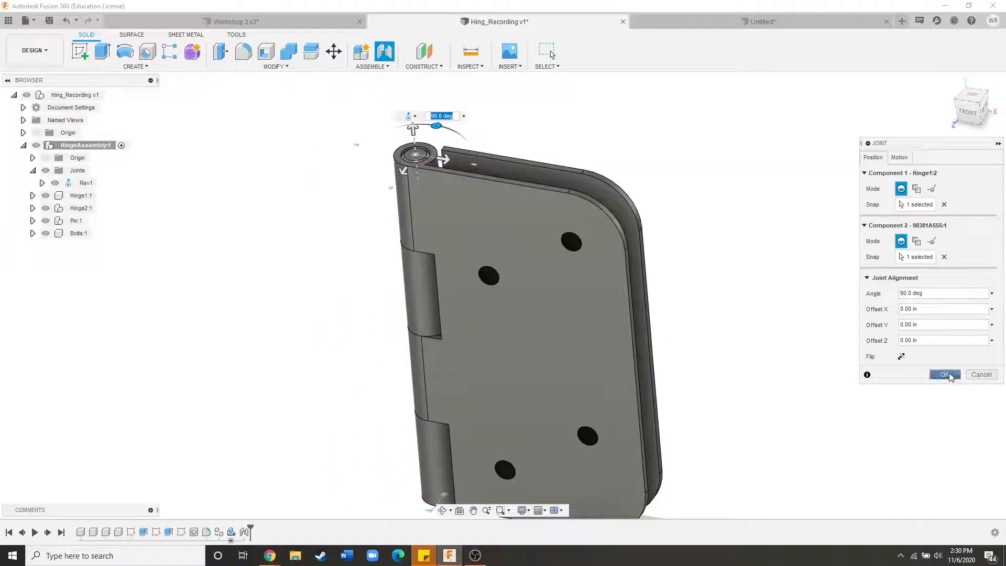
pyautogui.click(945, 374)
pyautogui.scroll(-3, 428, 178)
pyautogui.scroll(3, 425, 212)
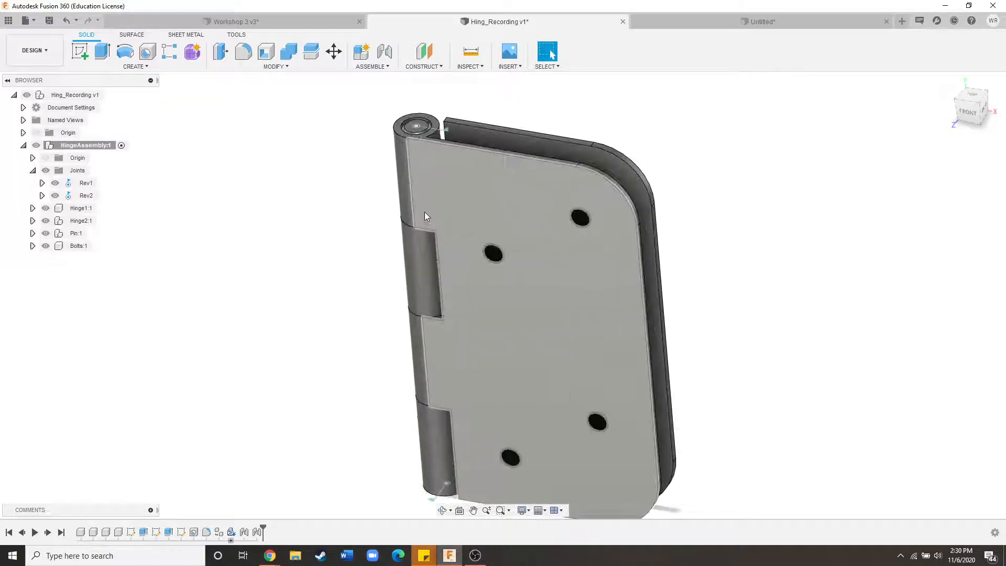
# Start another joint and snap its first component to the top outer circular edge of Hinge1:1's upper knuckle.
pyautogui.click(387, 51)
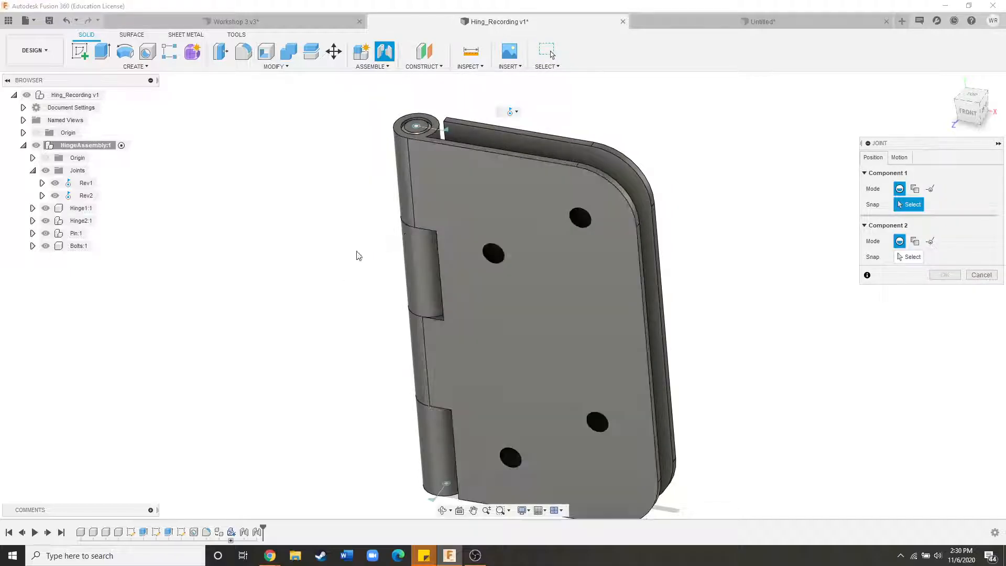
pyautogui.keyDown('shift'); pyautogui.moveTo(397, 283); pyautogui.dragTo(440, 281, button='middle'); pyautogui.keyUp('shift')
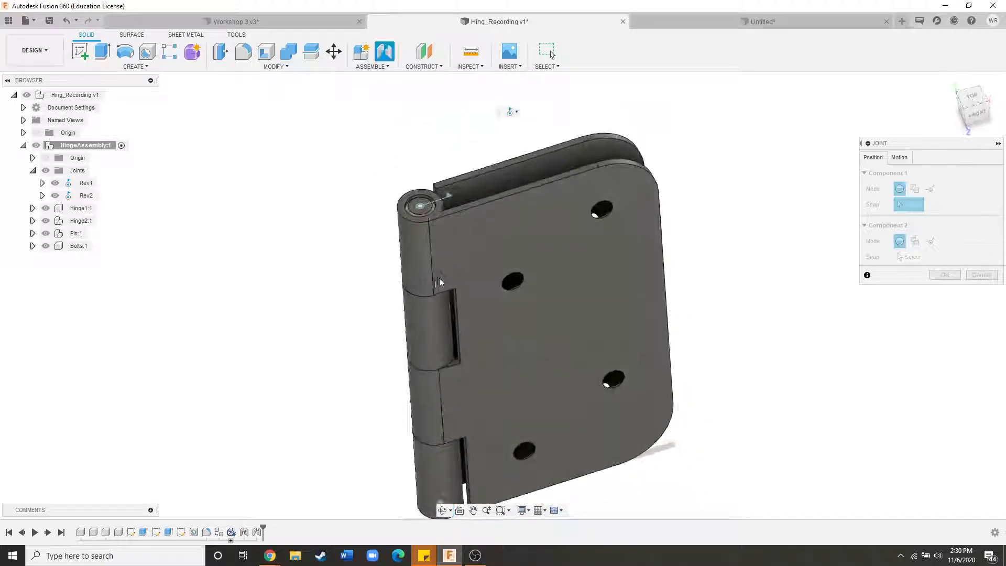
pyautogui.scroll(10, 420, 293)
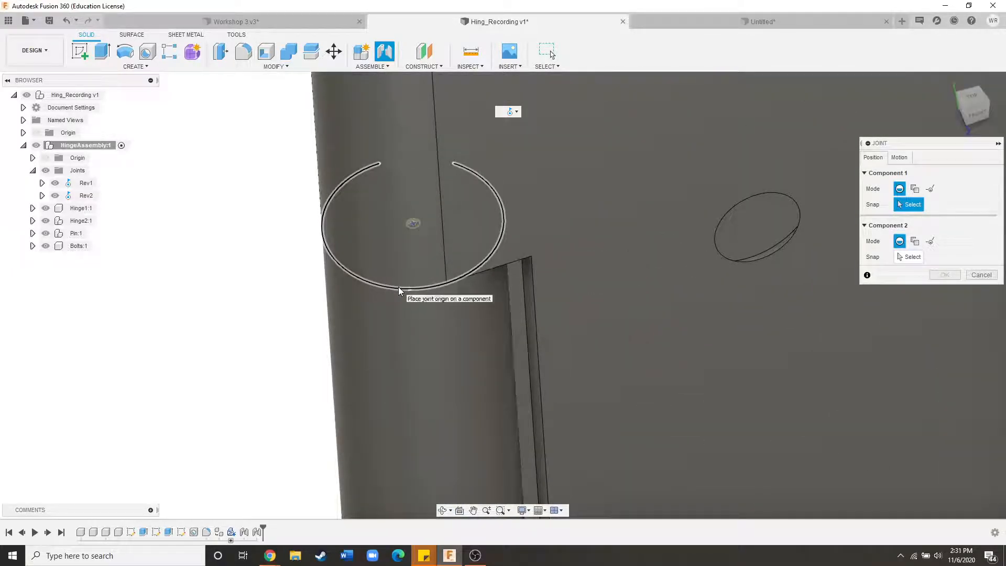
pyautogui.click(398, 288)
pyautogui.scroll(-10, 398, 287)
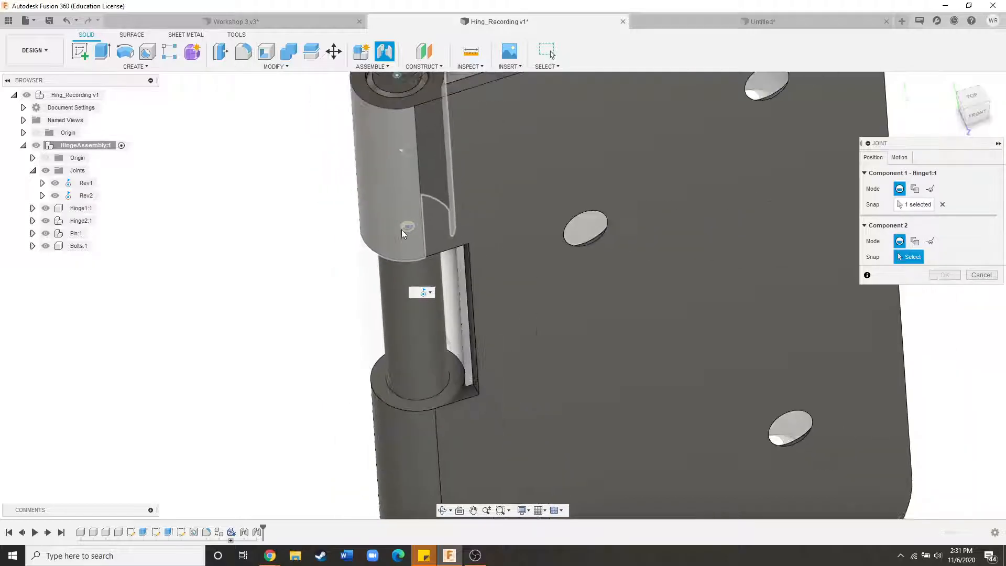
# Snap the joint's second component to the bottom inner circular edge of the second hinge plate's upper knuckle.
pyautogui.scroll(6, 405, 239)
pyautogui.moveTo(411, 283)
pyautogui.keyDown('shift'); pyautogui.mouseDown(button='middle')
pyautogui.moveTo(399, 213)
pyautogui.moveTo(414, 272)
pyautogui.mouseUp(button='middle'); pyautogui.keyUp('shift')
pyautogui.scroll(4, 417, 271)
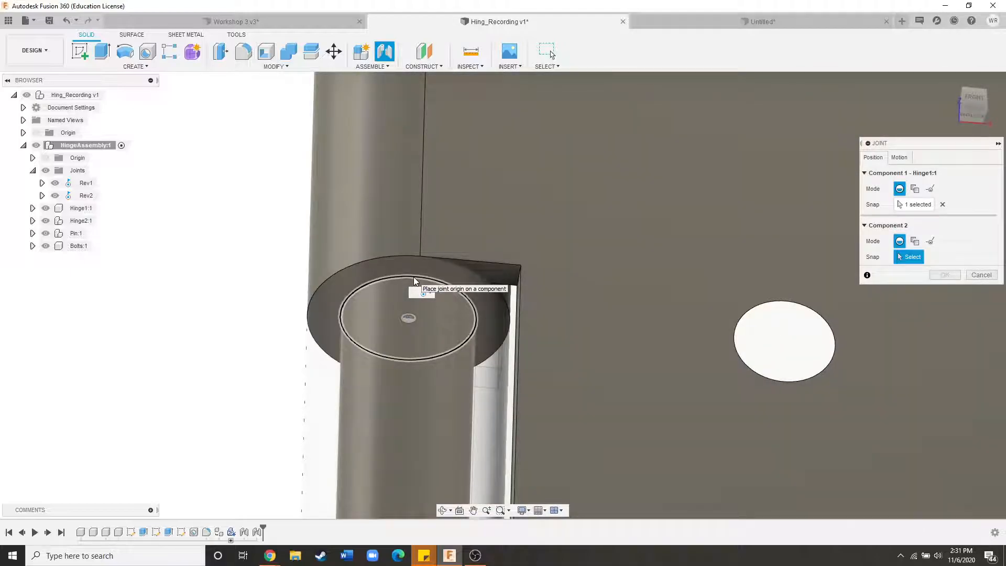
pyautogui.click(414, 277)
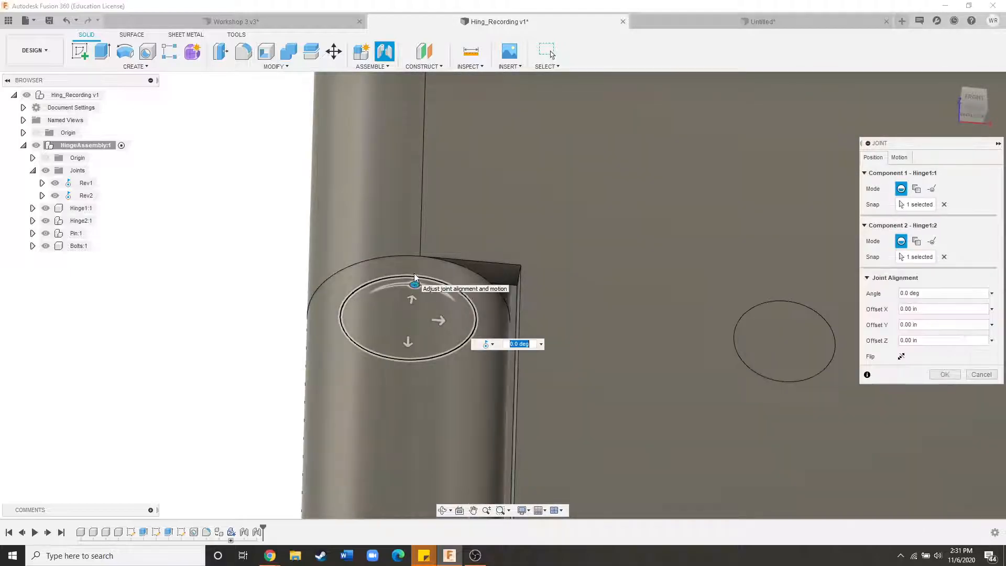
# Check the joint's alignment and motion settings, and create the revolute joint between the two hinge plates at 0 degrees.
pyautogui.keyDown('shift'); pyautogui.moveTo(476, 275); pyautogui.dragTo(392, 317, button='middle'); pyautogui.keyUp('shift')
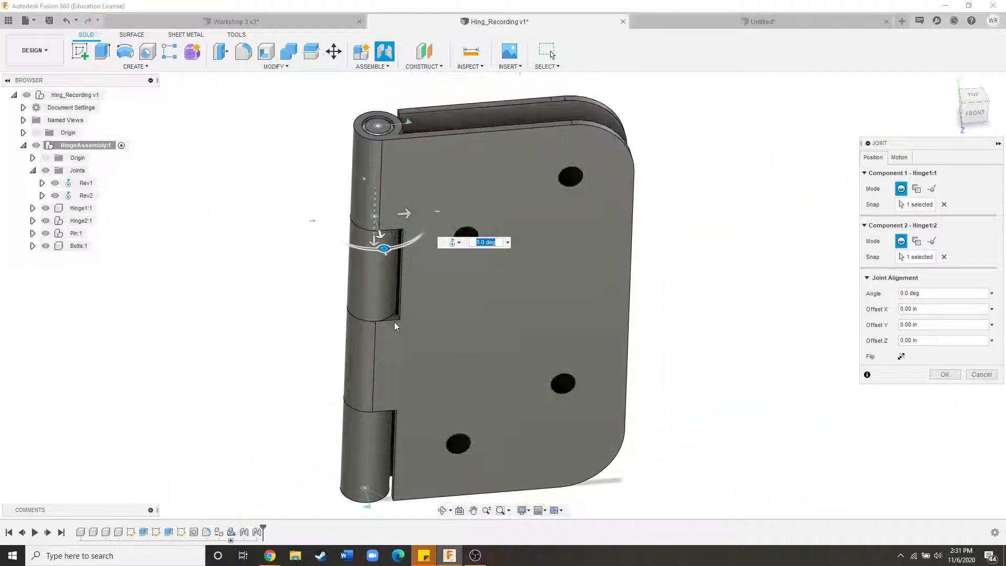
pyautogui.keyDown('shift'); pyautogui.moveTo(579, 313); pyautogui.dragTo(493, 317, button='middle'); pyautogui.keyUp('shift')
pyautogui.scroll(-3, 350, 271)
pyautogui.scroll(3, 420, 256)
pyautogui.scroll(-2, 271, 259)
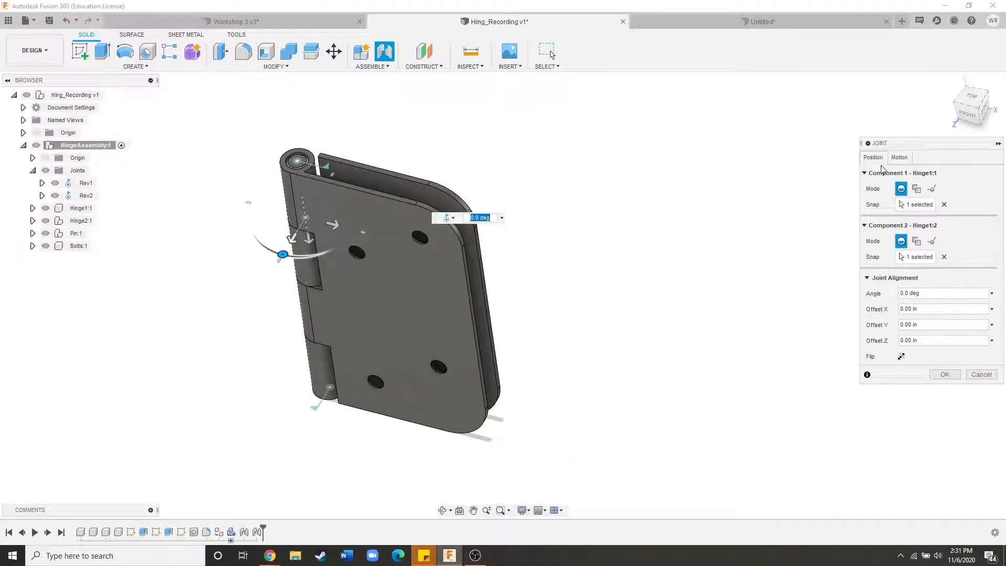
pyautogui.click(899, 157)
pyautogui.click(883, 158)
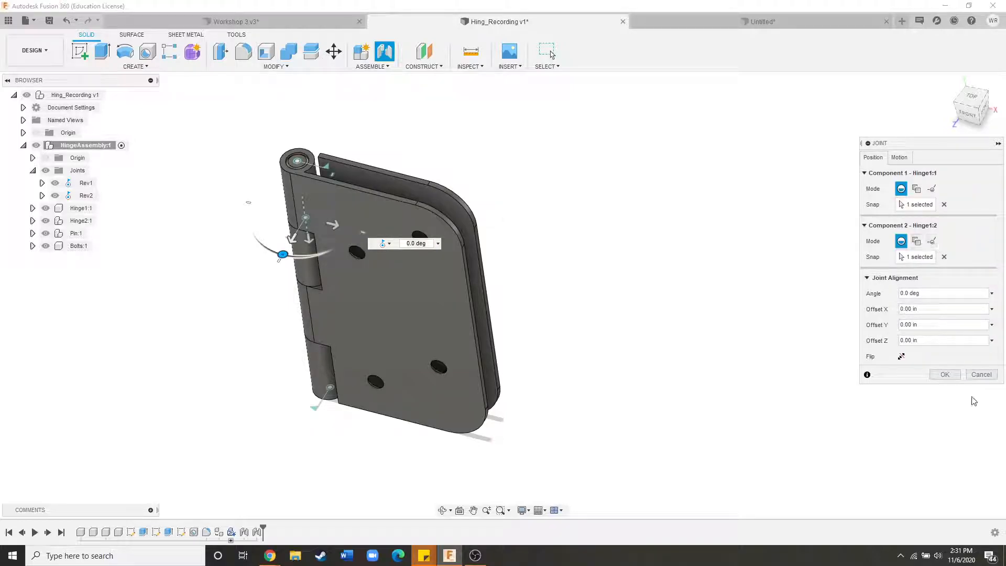
pyautogui.click(945, 375)
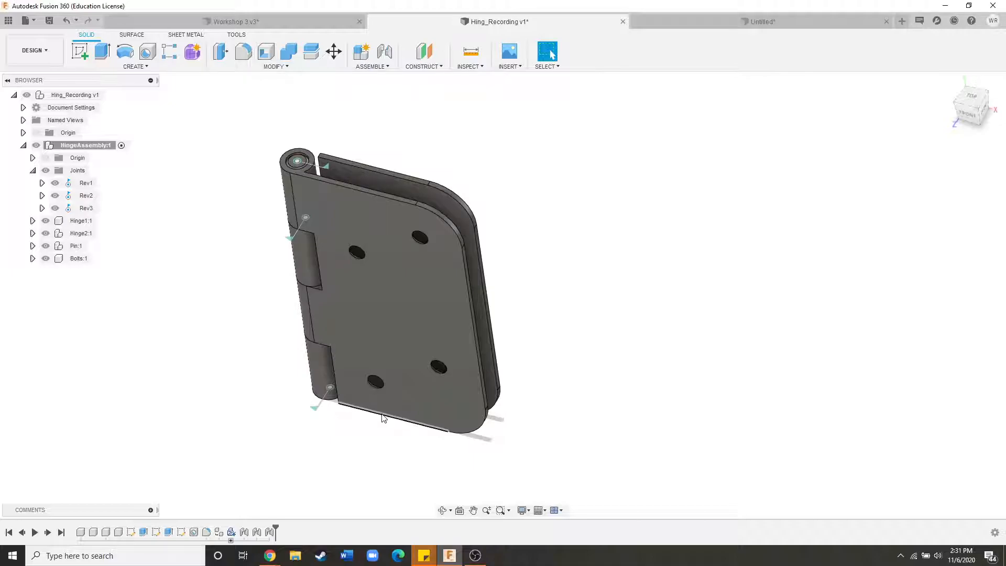
# Move the hinge plates to test how the joined assembly behaves, and revert the position.
pyautogui.scroll(-3, 596, 299)
pyautogui.scroll(3, 446, 292)
pyautogui.moveTo(511, 338)
pyautogui.keyDown('shift'); pyautogui.mouseDown(button='middle')
pyautogui.moveTo(512, 315)
pyautogui.moveTo(506, 338)
pyautogui.mouseUp(button='middle'); pyautogui.keyUp('shift')
pyautogui.keyDown('shift'); pyautogui.moveTo(515, 382); pyautogui.dragTo(557, 346, button='middle'); pyautogui.keyUp('shift')
pyautogui.scroll(-4, 507, 300)
pyautogui.moveTo(498, 297); pyautogui.dragTo(566, 309)
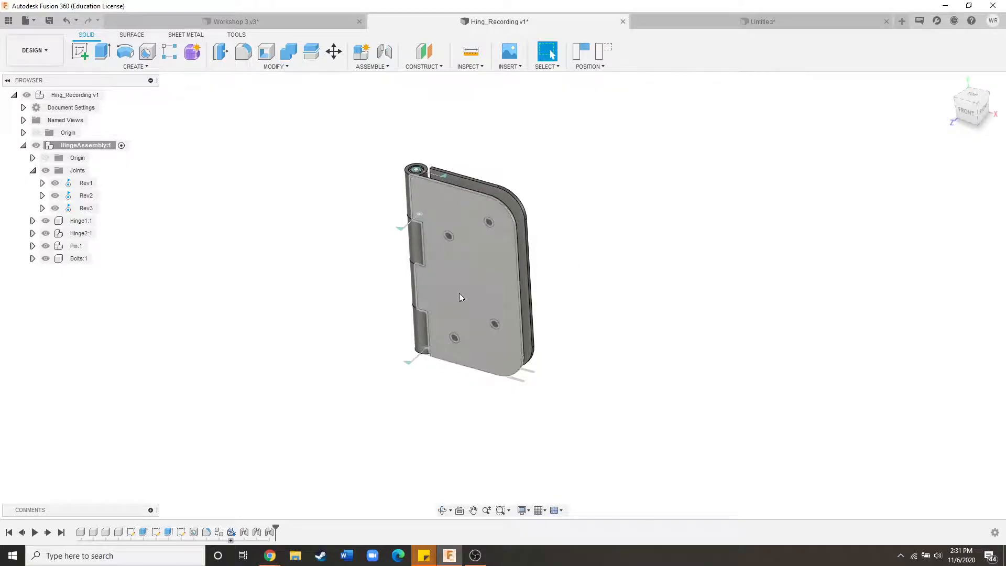
pyautogui.moveTo(493, 287)
pyautogui.mouseDown()
pyautogui.moveTo(611, 295)
pyautogui.moveTo(458, 311)
pyautogui.moveTo(495, 294)
pyautogui.mouseUp()
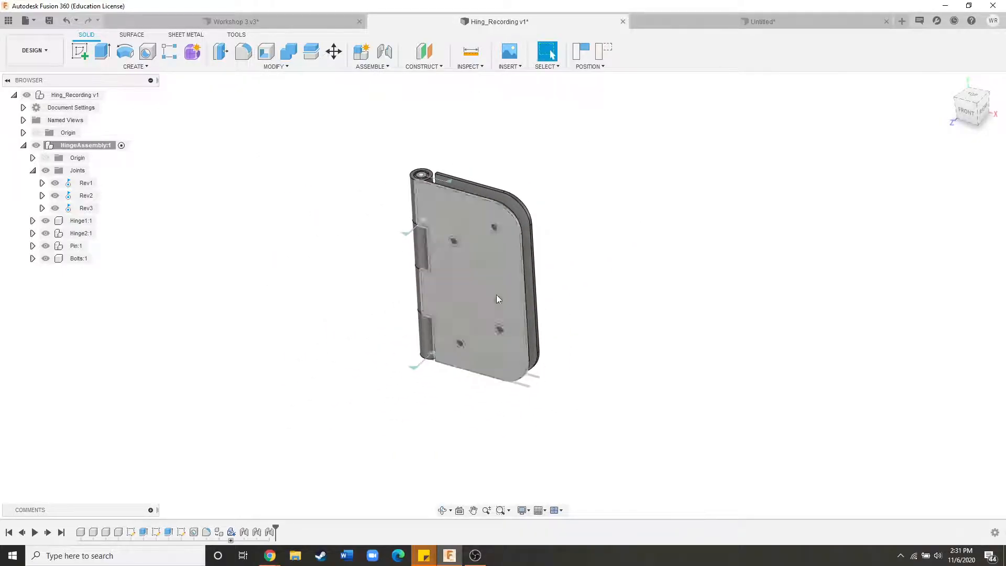
pyautogui.click(606, 51)
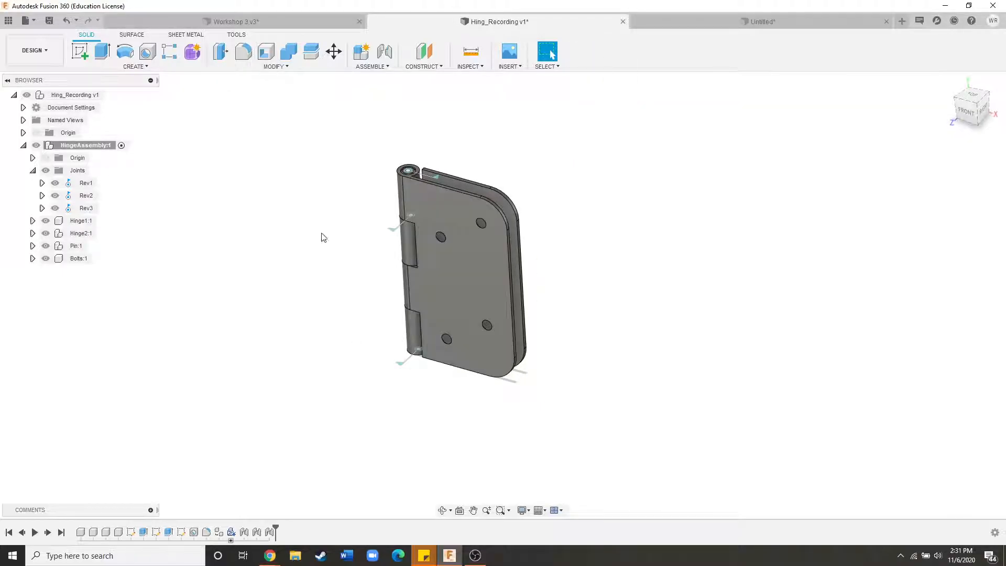
# Roll the timeline back to before the three joints, and ground the Hinge1 component.
pyautogui.scroll(3, 443, 318)
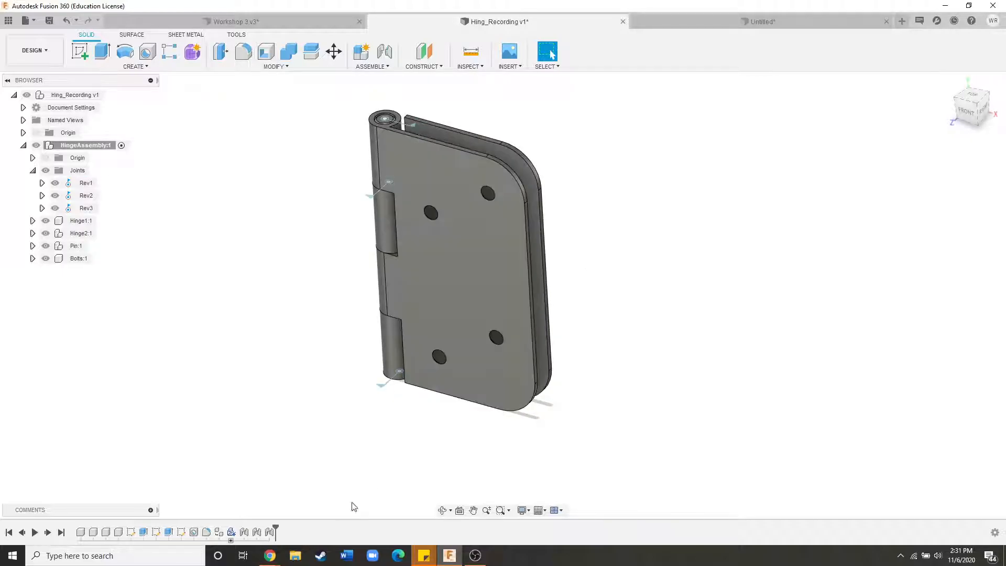
pyautogui.moveTo(275, 530); pyautogui.dragTo(236, 533)
pyautogui.keyDown('shift'); pyautogui.moveTo(279, 398); pyautogui.dragTo(386, 210, button='middle'); pyautogui.keyUp('shift')
pyautogui.click(386, 203)
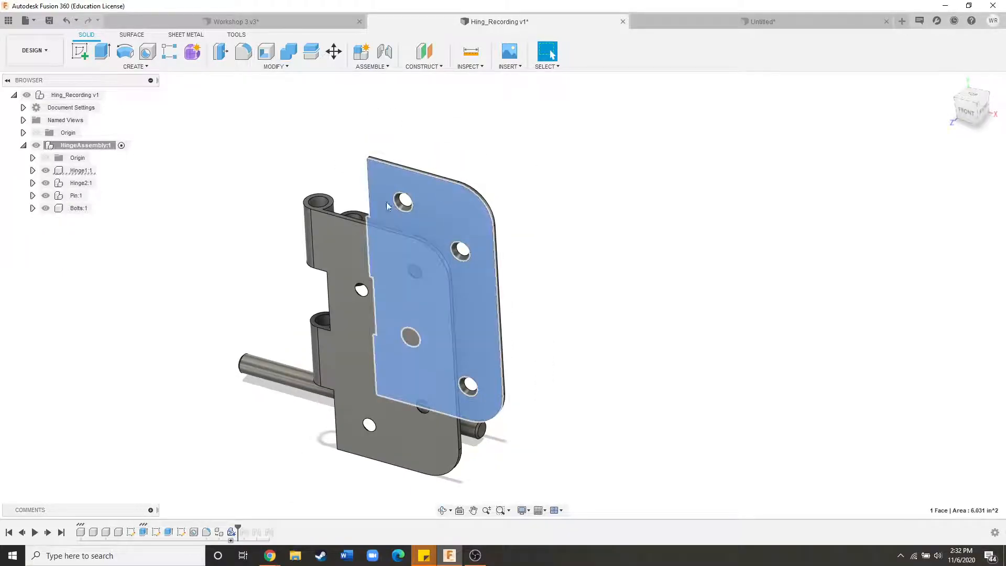
pyautogui.click(102, 170)
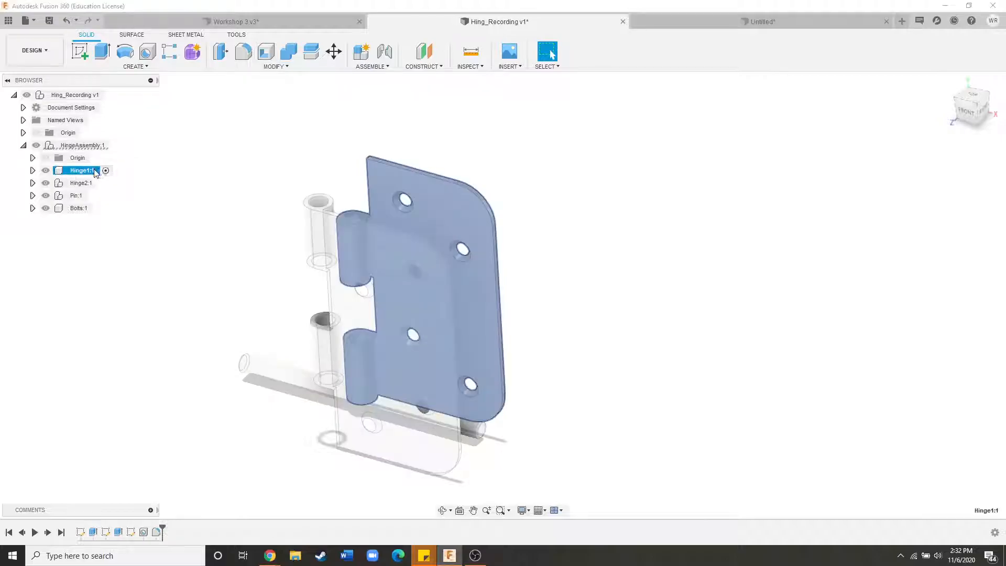
pyautogui.rightClick(95, 172)
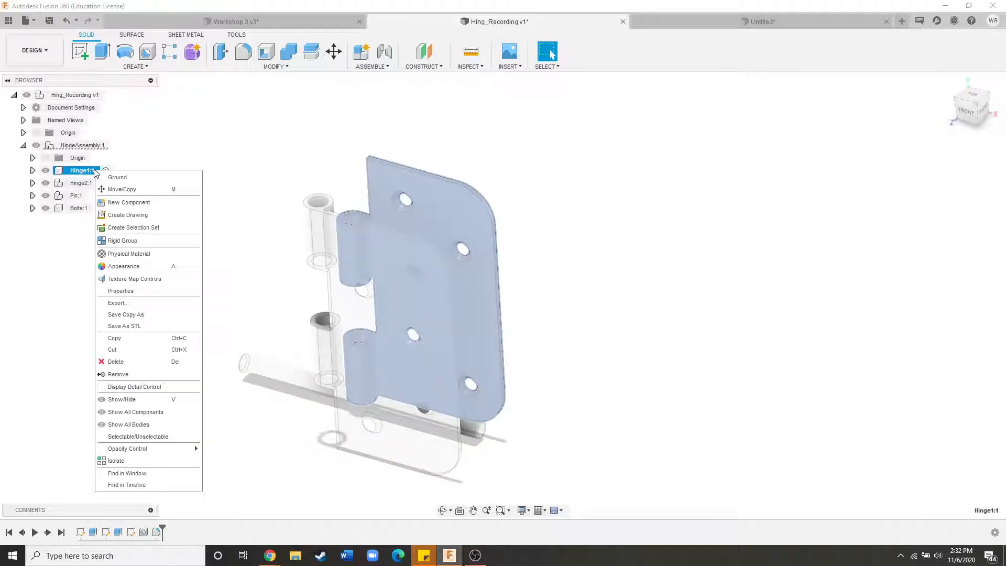
pyautogui.click(125, 179)
pyautogui.click(232, 188)
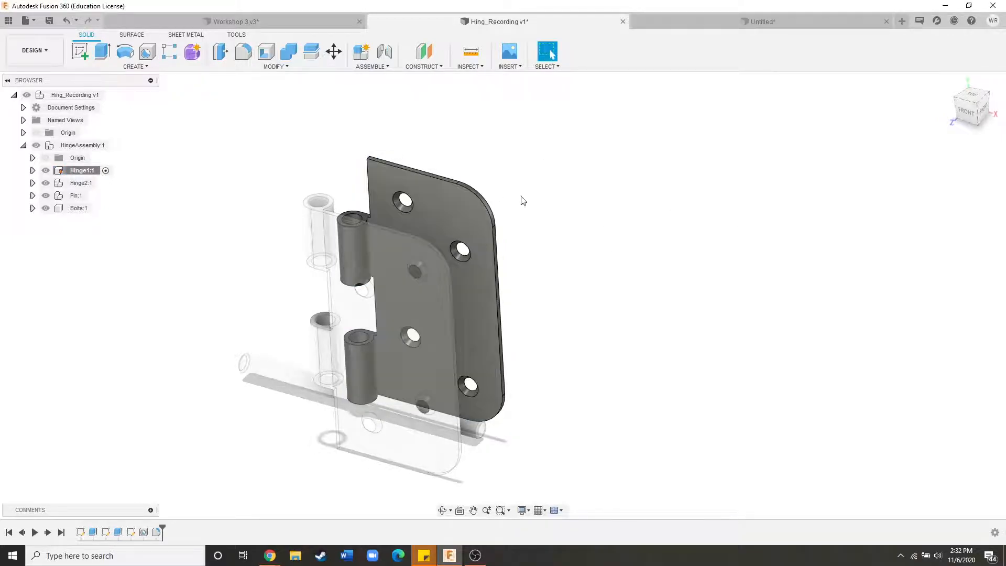
pyautogui.scroll(-3, 395, 202)
pyautogui.scroll(2, 400, 209)
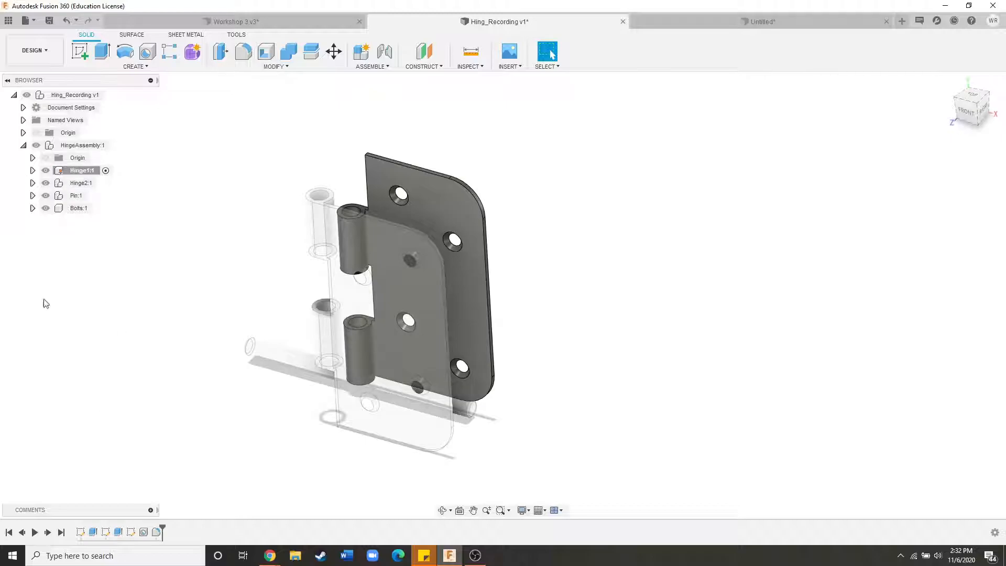
# Activate the HingeAssembly component and roll the timeline forward past the three revolute joints.
pyautogui.click(73, 170)
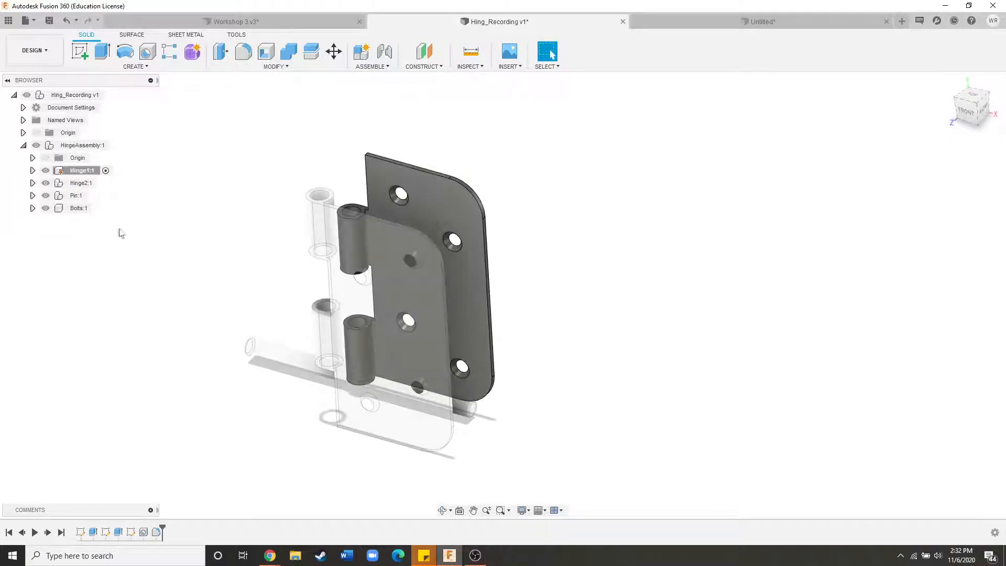
pyautogui.click(100, 146)
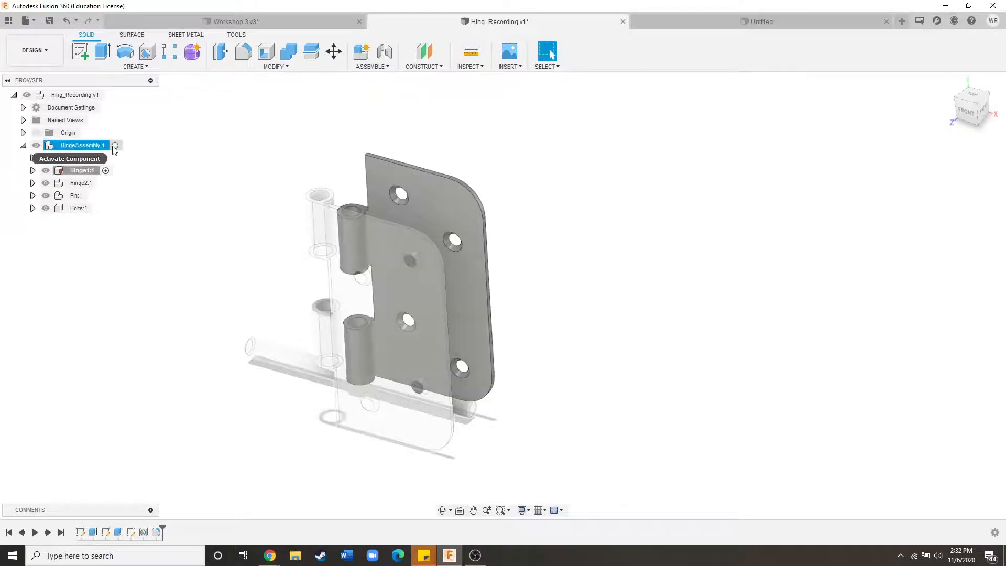
pyautogui.click(116, 147)
pyautogui.moveTo(237, 531); pyautogui.dragTo(276, 532)
# Swing the ungrounded hinge plate about the pin to test the motion, and revert the position.
pyautogui.moveTo(438, 295); pyautogui.dragTo(386, 323)
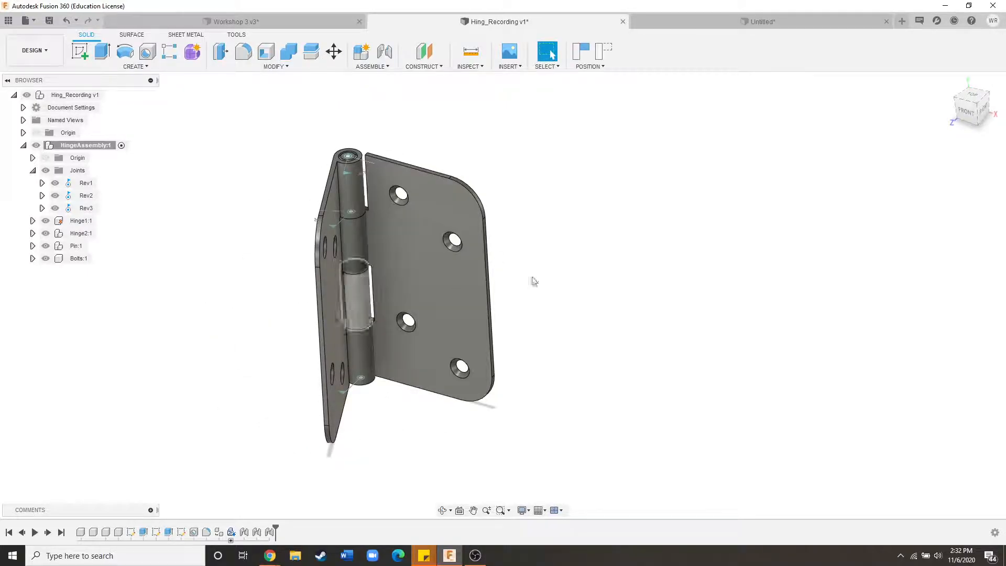
pyautogui.scroll(-3, 605, 253)
pyautogui.scroll(4, 470, 246)
pyautogui.click(604, 51)
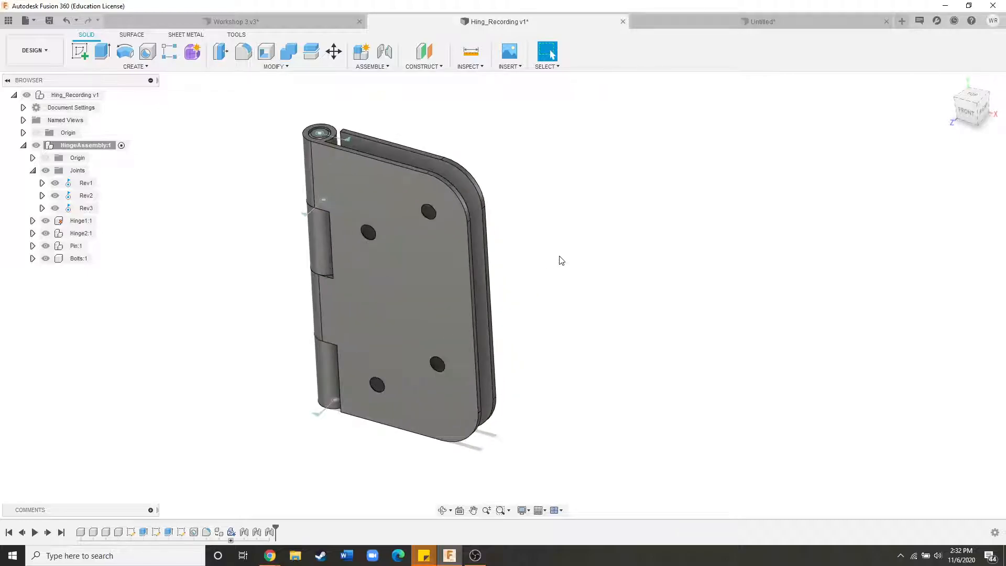
# Swing the ungrounded hinge plate open about the pin, away from the grounded Hinge1 plate.
pyautogui.moveTo(473, 282); pyautogui.dragTo(346, 289)
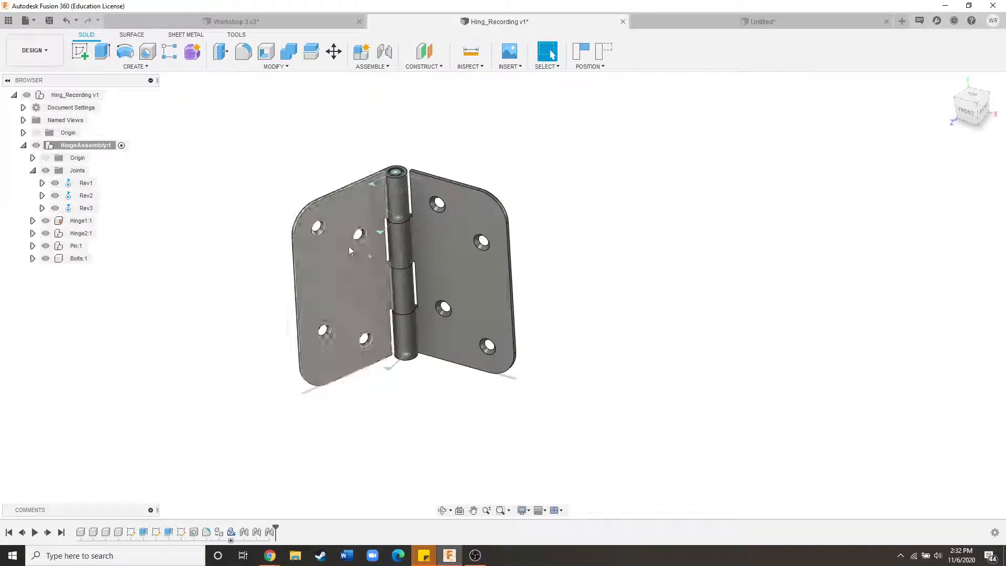
pyautogui.moveTo(487, 283)
pyautogui.keyDown('shift'); pyautogui.mouseDown(button='middle')
pyautogui.moveTo(463, 293)
pyautogui.moveTo(503, 294)
pyautogui.mouseUp(button='middle'); pyautogui.keyUp('shift')
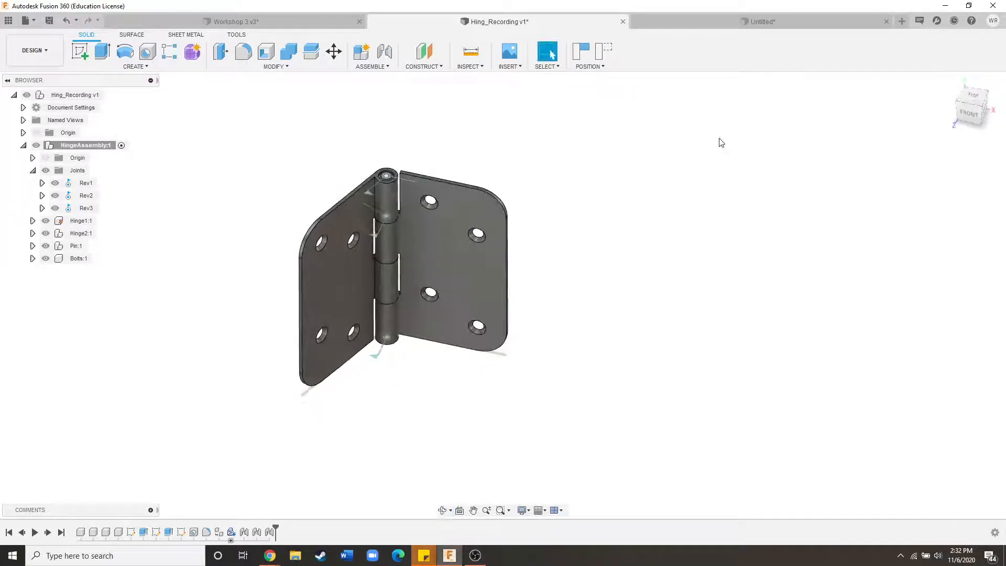
# Revert the swung plate to its captured position, and set the Rev3 revolute joint's alignment angle to -90 deg.
pyautogui.click(608, 52)
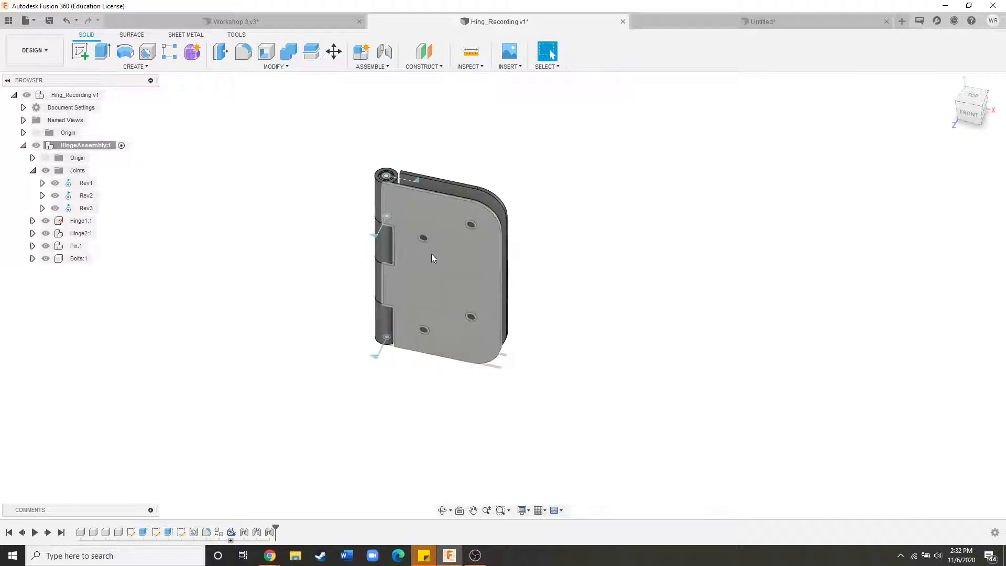
pyautogui.moveTo(444, 299); pyautogui.dragTo(244, 477)
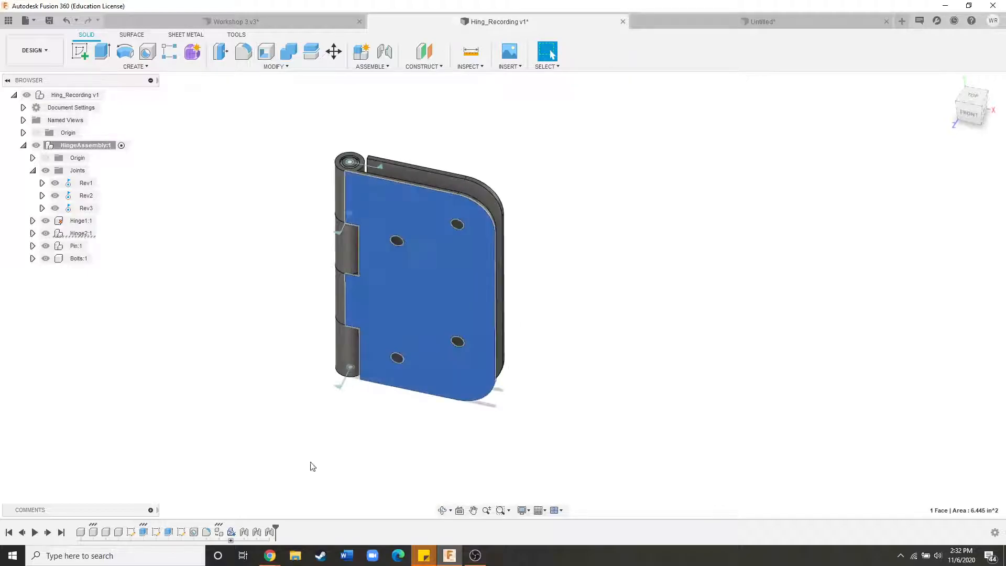
pyautogui.click(270, 531)
pyautogui.rightClick(270, 531)
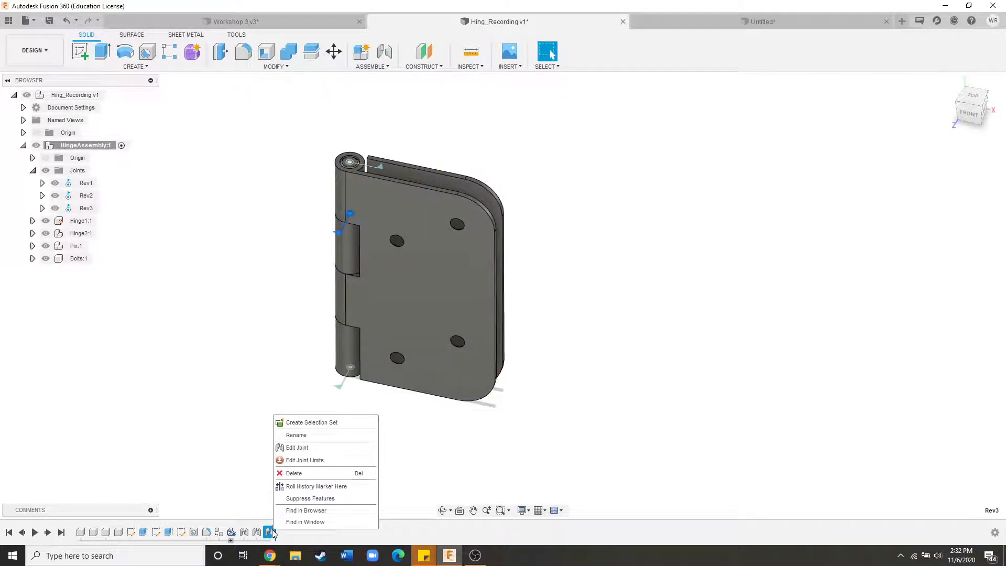
pyautogui.click(297, 448)
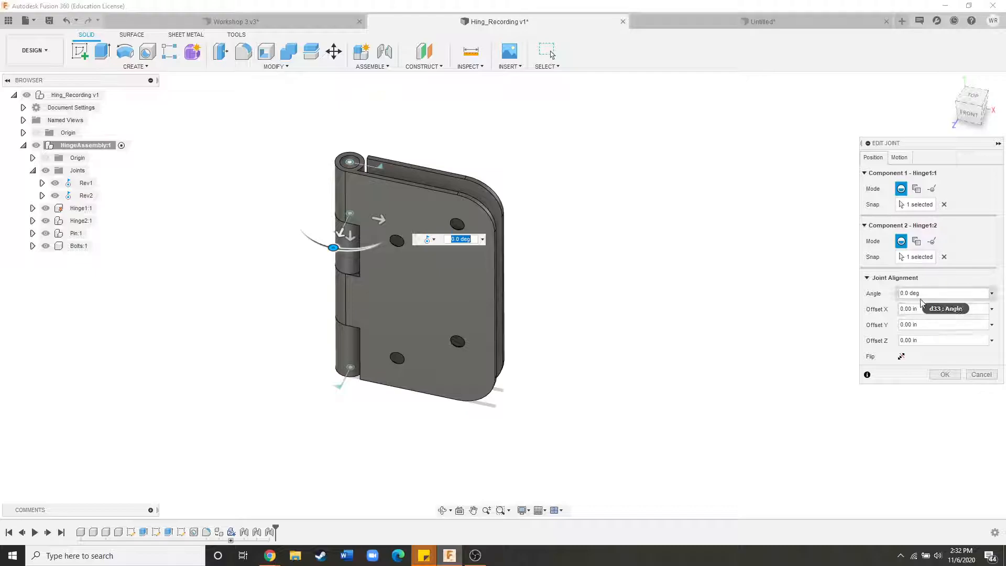
pyautogui.click(931, 293)
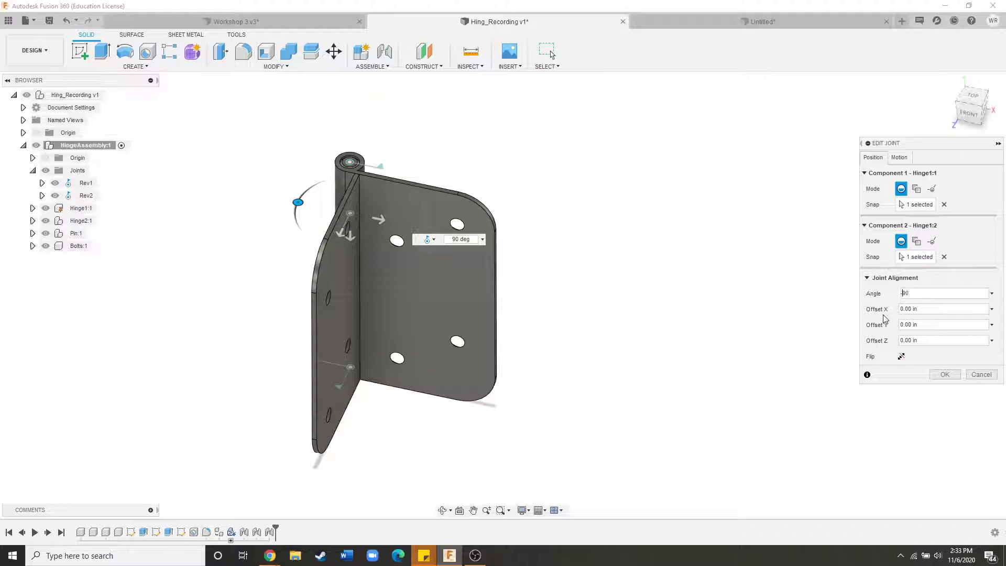
pyautogui.keyDown('shift'); pyautogui.moveTo(458, 353); pyautogui.dragTo(582, 368, button='middle'); pyautogui.keyUp('shift')
pyautogui.scroll(-2, 559, 418)
pyautogui.scroll(2, 529, 253)
pyautogui.click(911, 293)
pyautogui.moveTo(937, 294); pyautogui.dragTo(853, 321)
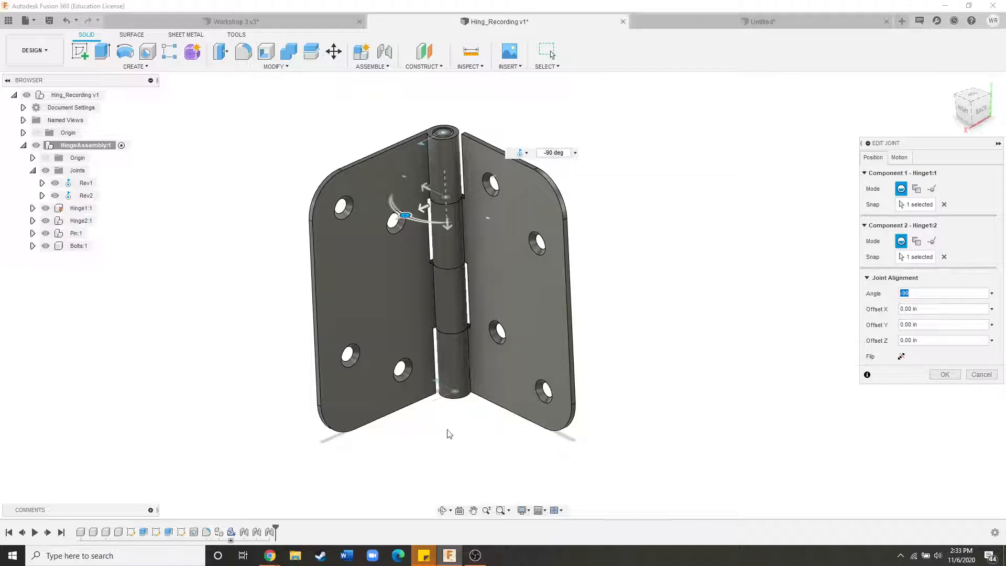
pyautogui.click(944, 373)
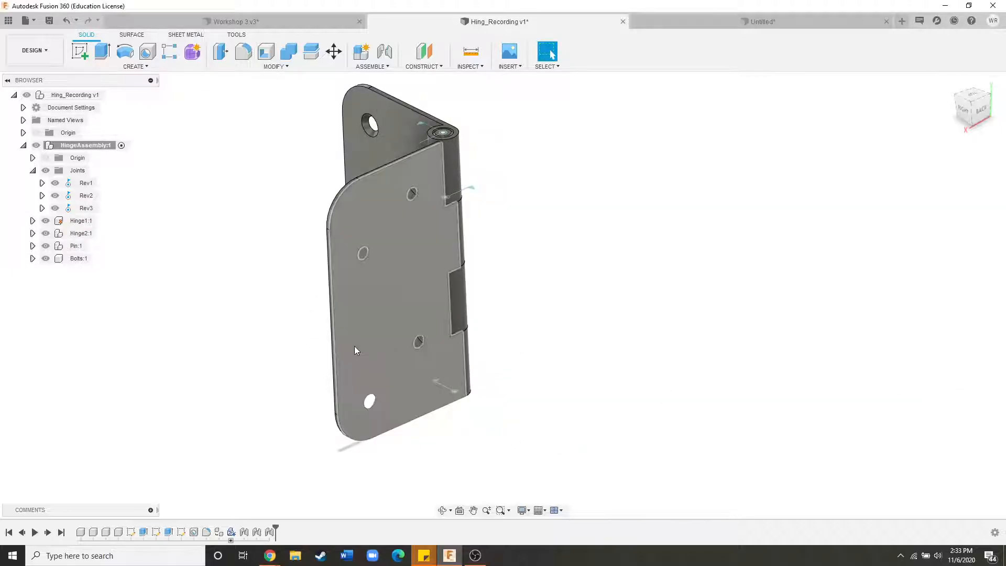
# Open the joint limits of Rev3, and try enabling the minimum and maximum rotation limits at 0.0 deg.
pyautogui.keyDown('shift'); pyautogui.moveTo(354, 346); pyautogui.dragTo(325, 335, button='middle'); pyautogui.keyUp('shift')
pyautogui.moveTo(446, 335)
pyautogui.keyDown('shift'); pyautogui.mouseDown(button='middle')
pyautogui.moveTo(490, 315)
pyautogui.moveTo(444, 353)
pyautogui.mouseUp(button='middle'); pyautogui.keyUp('shift')
pyautogui.scroll(-3, 401, 398)
pyautogui.scroll(2, 361, 275)
pyautogui.keyDown('shift'); pyautogui.moveTo(347, 274); pyautogui.dragTo(360, 411, button='middle'); pyautogui.keyUp('shift')
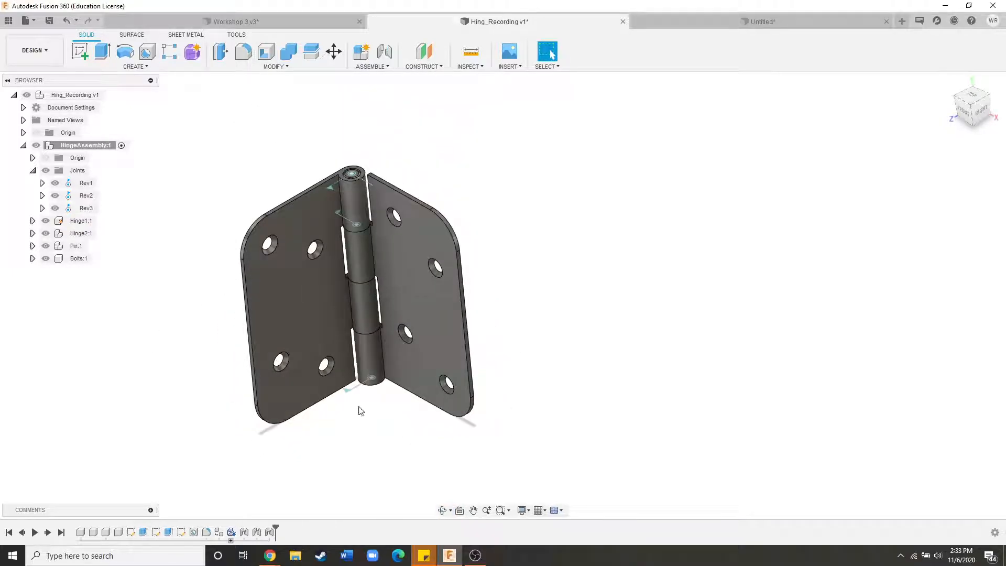
pyautogui.click(93, 210)
pyautogui.click(105, 209)
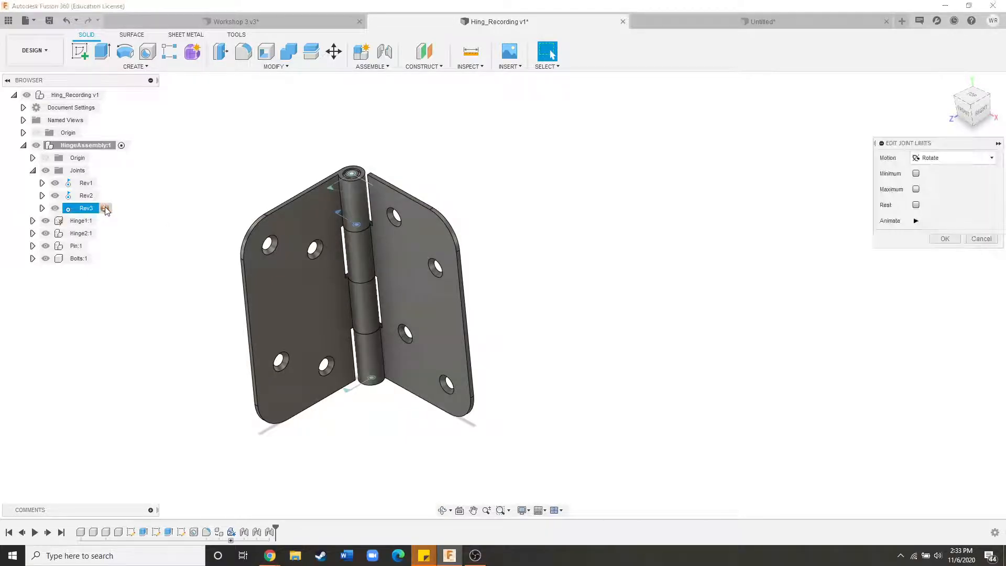
pyautogui.click(916, 189)
pyautogui.click(916, 174)
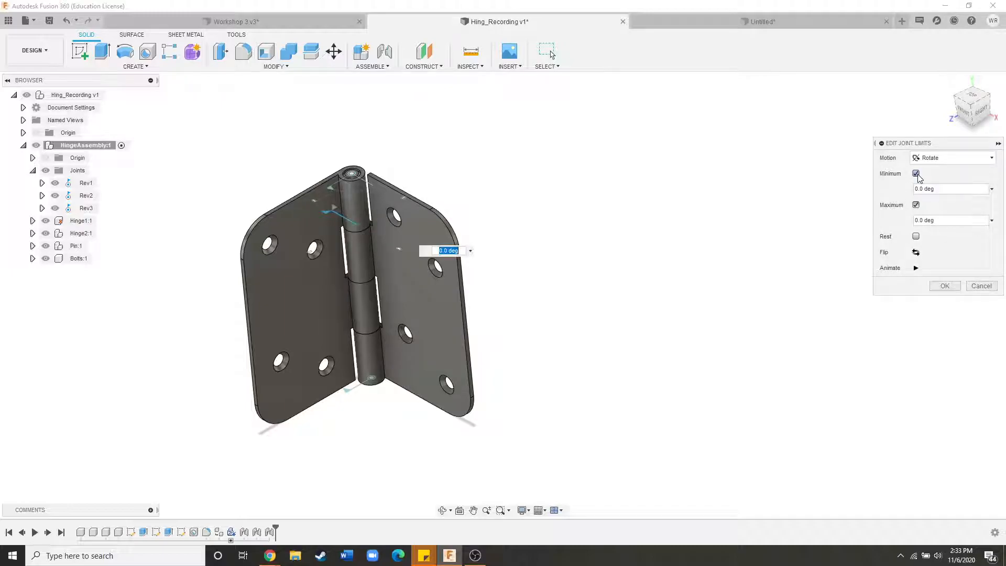
pyautogui.click(916, 174)
pyautogui.click(916, 190)
# Try a rest position together with minimum and maximum limits on Rev3, and turn all three off again.
pyautogui.click(916, 205)
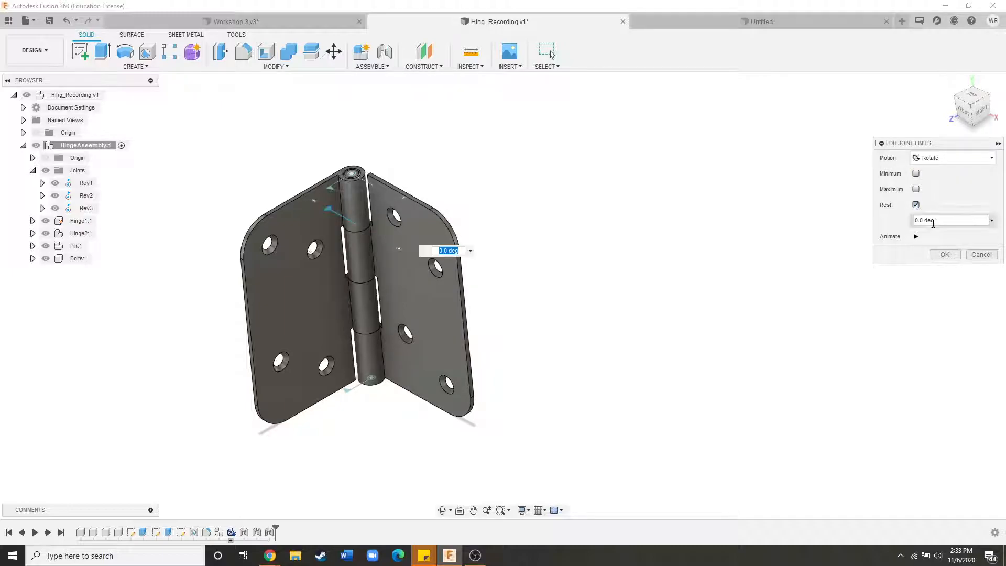
pyautogui.click(943, 221)
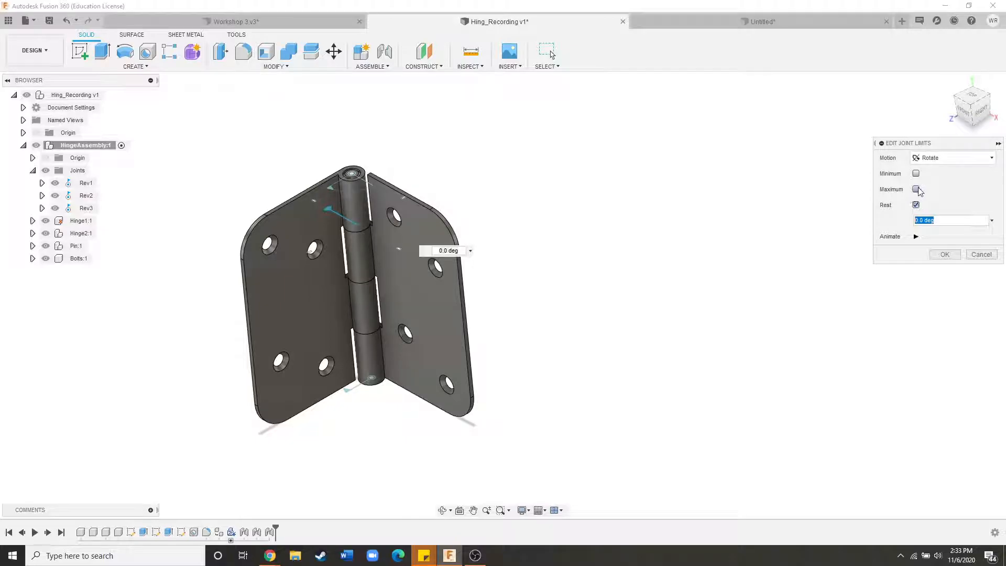
pyautogui.click(916, 174)
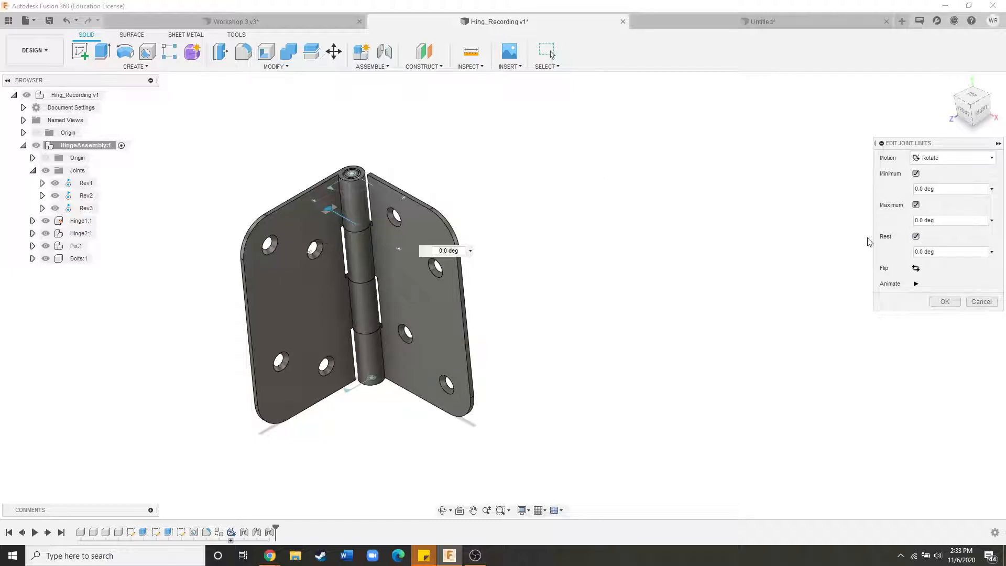
pyautogui.click(916, 236)
pyautogui.click(916, 205)
pyautogui.click(916, 173)
# Animate the unlimited rotation of Rev3, stop the animation, and close the joint limits settings.
pyautogui.click(917, 222)
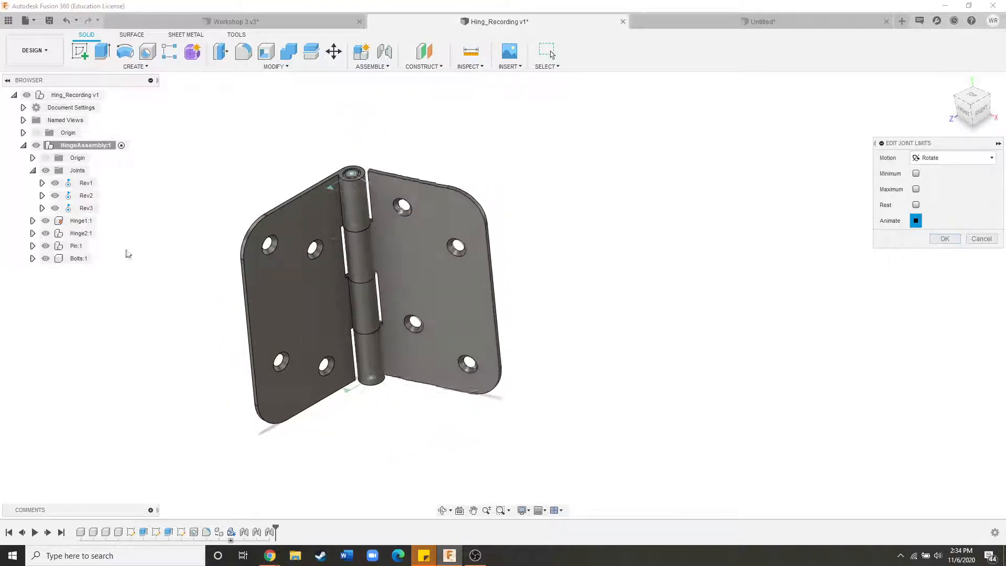
pyautogui.click(917, 220)
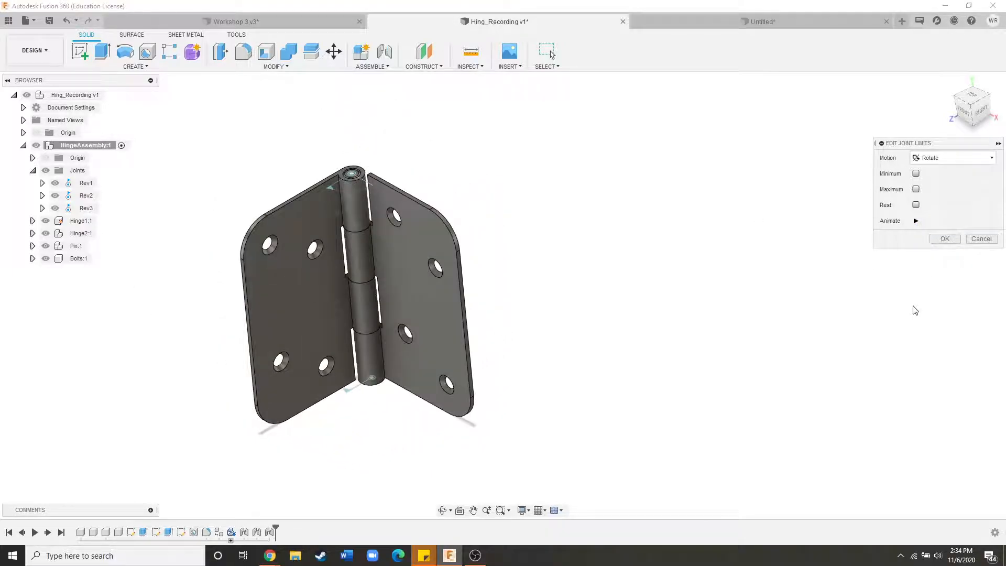
pyautogui.click(946, 239)
pyautogui.scroll(-3, 641, 297)
pyautogui.scroll(4, 398, 296)
pyautogui.scroll(-3, 320, 396)
pyautogui.scroll(3, 406, 338)
pyautogui.keyDown('shift'); pyautogui.moveTo(426, 369); pyautogui.dragTo(440, 389, button='middle'); pyautogui.keyUp('shift')
pyautogui.scroll(-3, 451, 256)
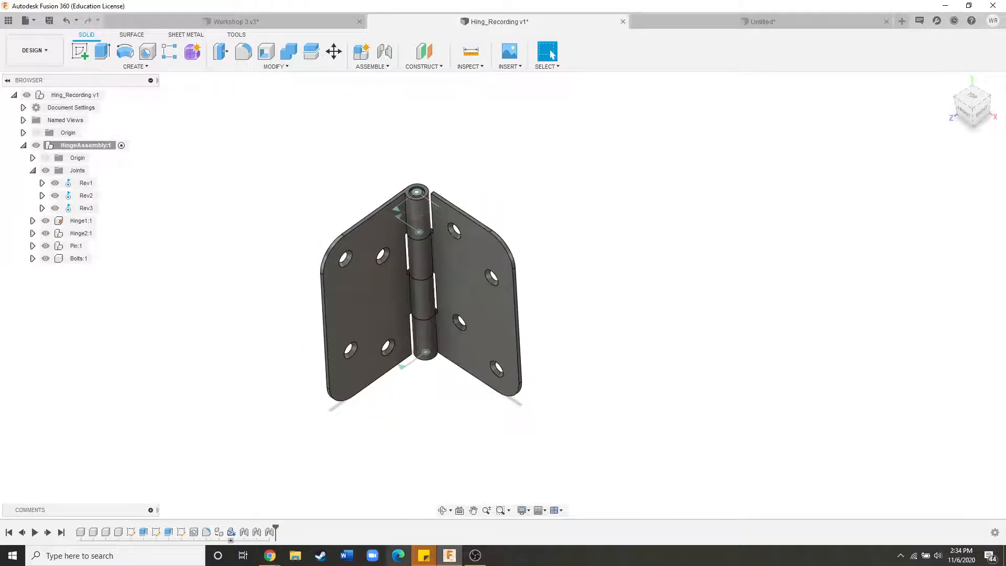
# Switch to the Chrome window with the McMaster-Carr Phillips flat head wood screw page, and copy the part number 90031A157.
pyautogui.moveTo(270, 555)
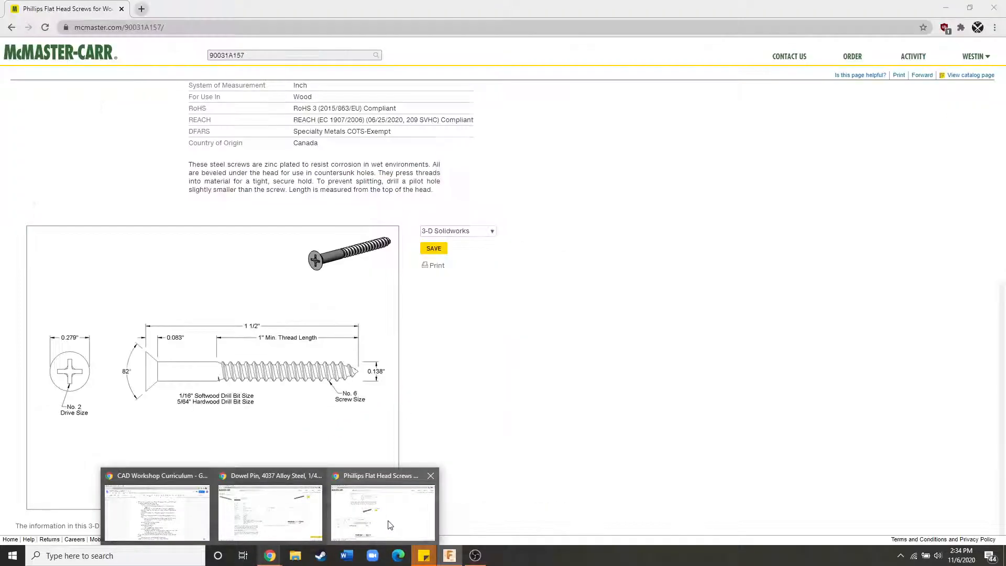
pyautogui.click(387, 524)
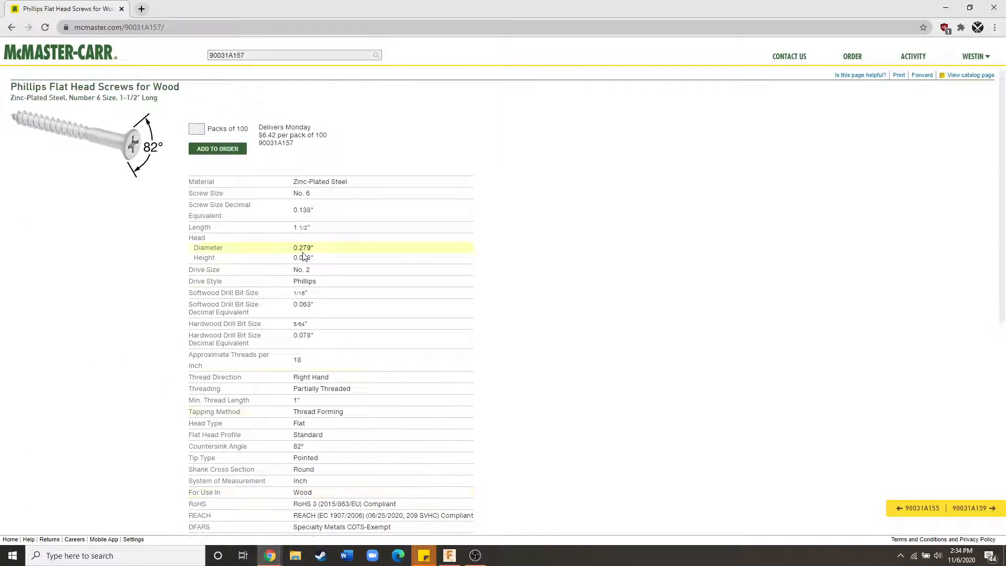
pyautogui.rightClick(263, 147)
pyautogui.click(300, 153)
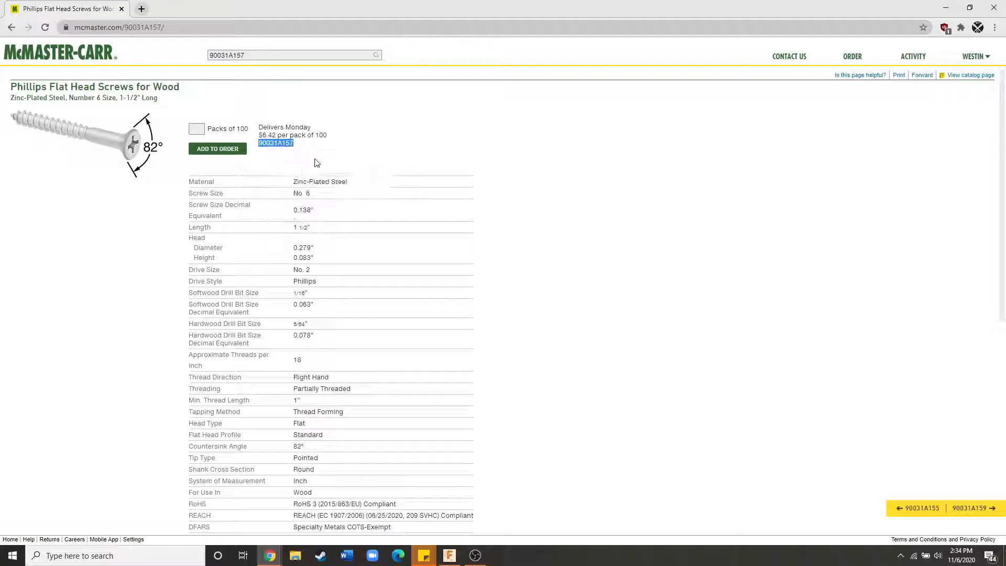
# Switch back to Fusion 360 and search for part 90031A157 through Insert McMaster-Carr Component.
pyautogui.click(450, 551)
pyautogui.click(510, 67)
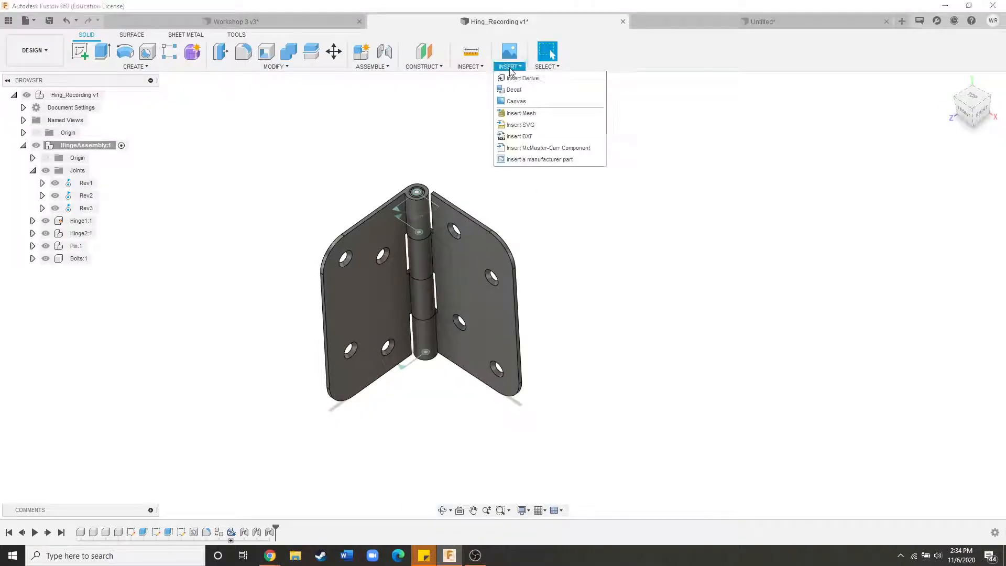
pyautogui.click(527, 149)
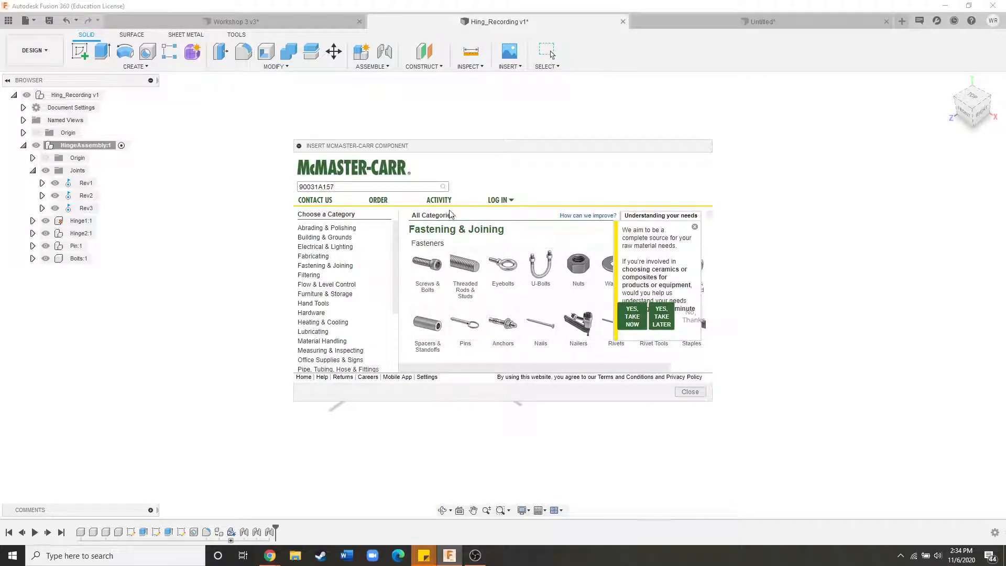
pyautogui.press('Return')
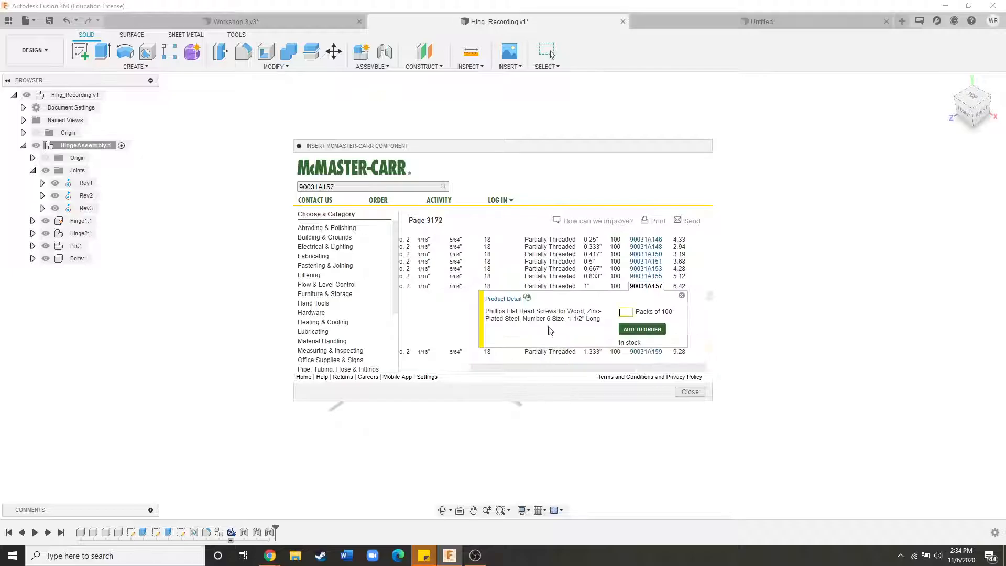
# Insert the Phillips flat head wood screw 90031A157 as a 3-D STEP model, accepting its default position.
pyautogui.click(506, 299)
pyautogui.scroll(-10, 469, 293)
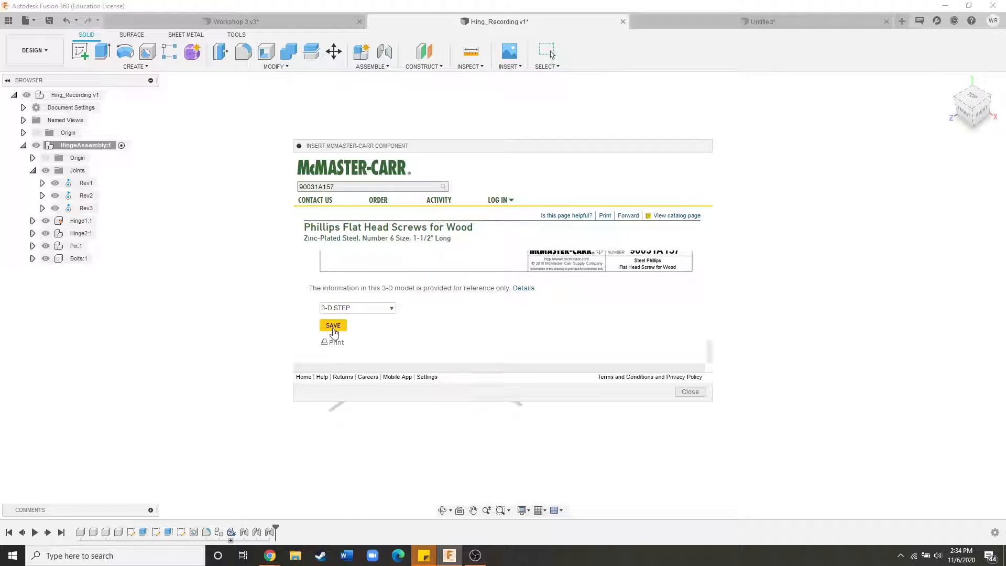
pyautogui.click(333, 326)
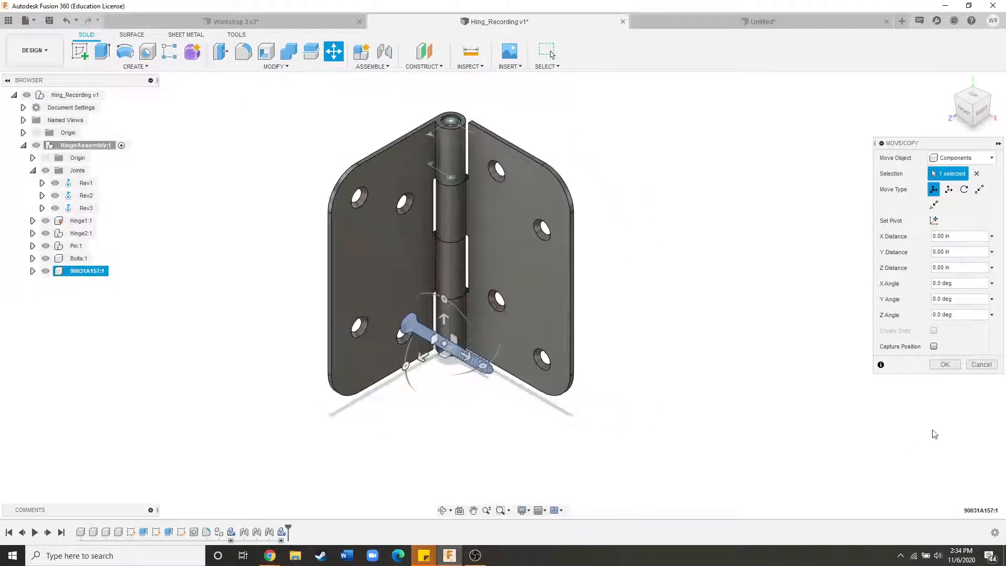
pyautogui.click(945, 365)
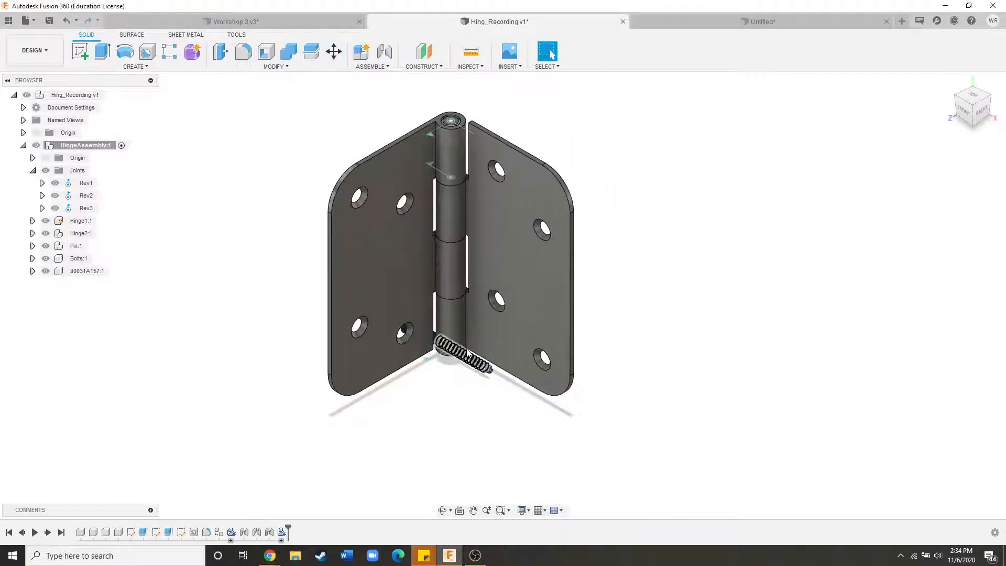
# Activate the Bolts component, expand its contents, and make HingeAssembly the active component again.
pyautogui.click(88, 273)
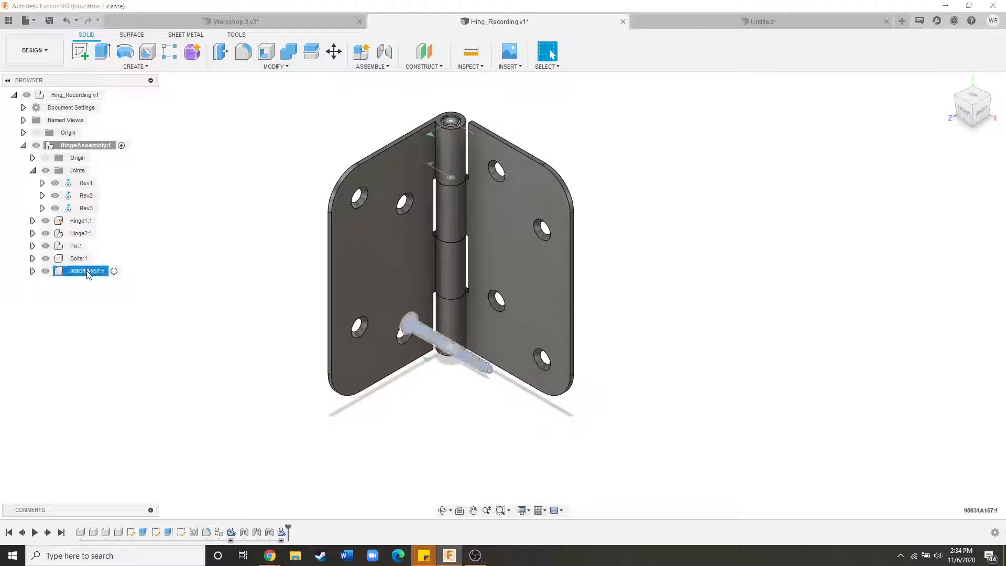
pyautogui.click(80, 259)
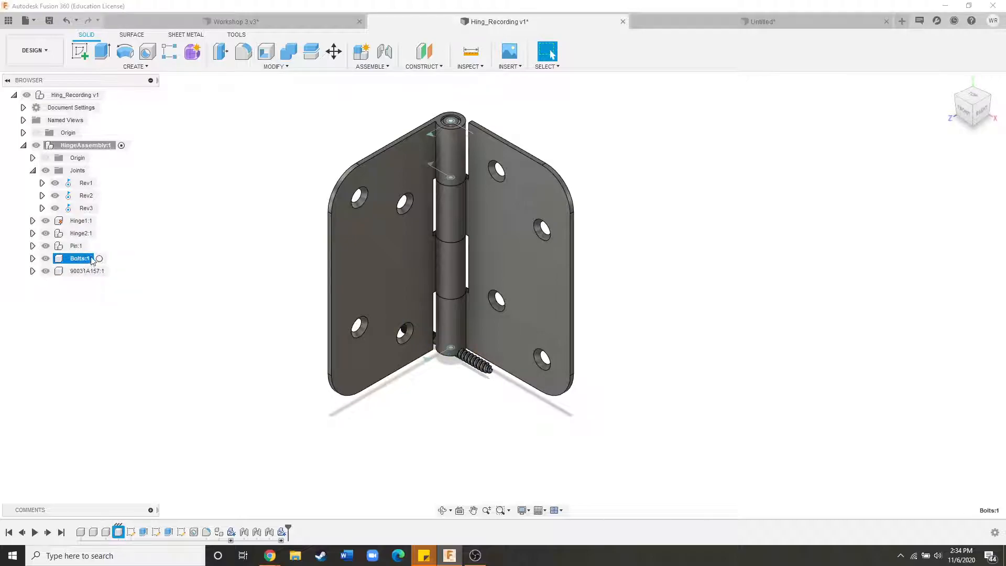
pyautogui.click(99, 258)
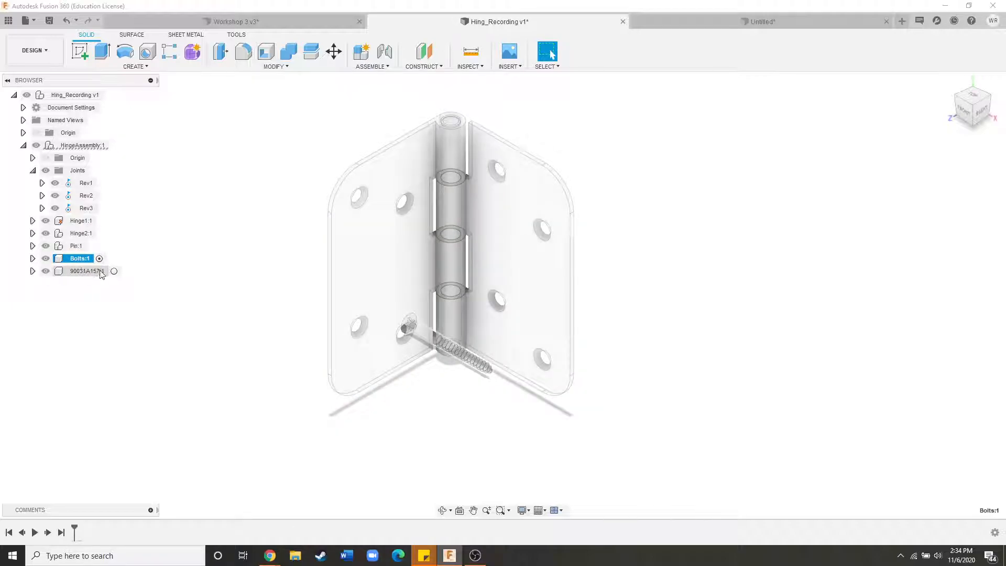
pyautogui.click(509, 67)
pyautogui.click(661, 295)
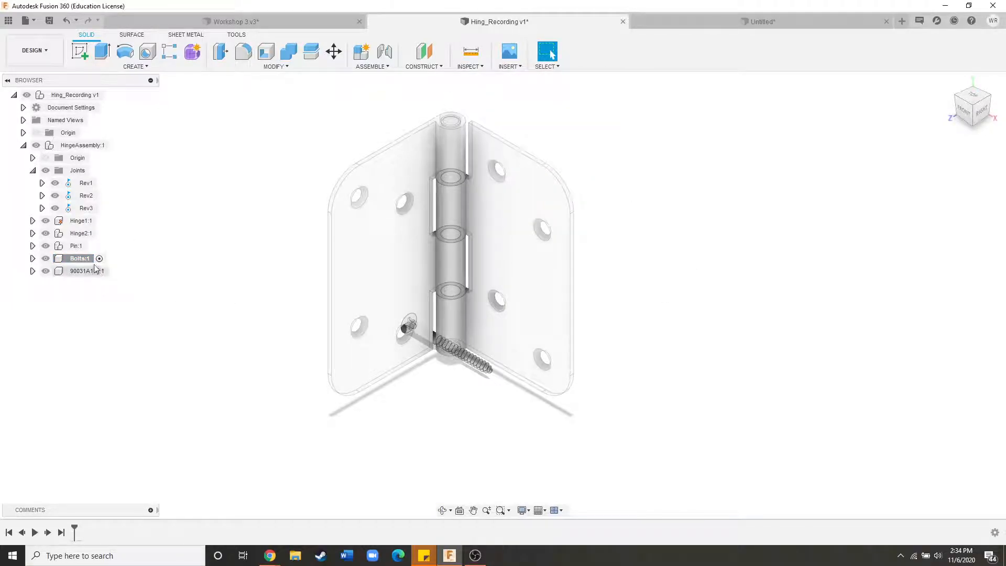
pyautogui.click(32, 259)
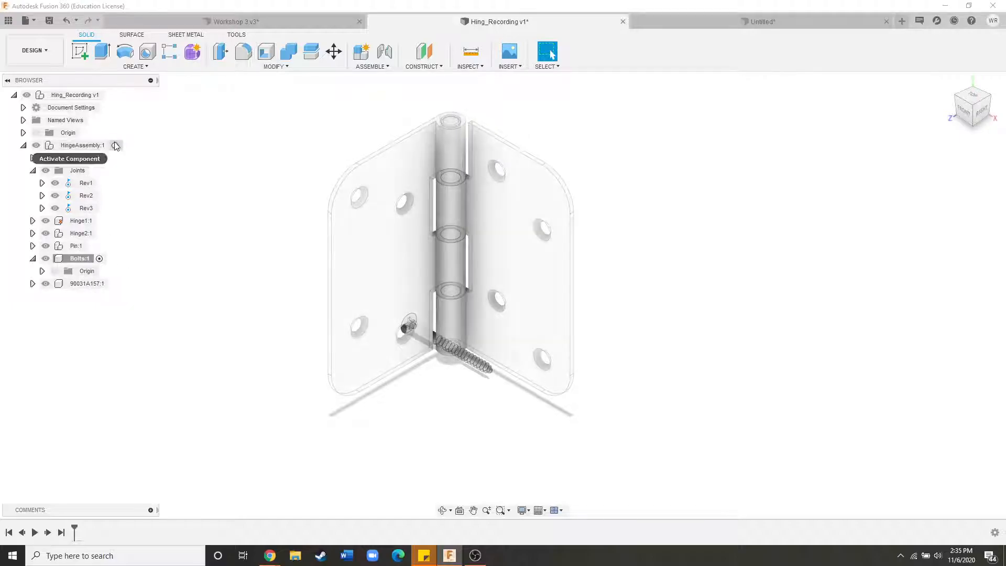
pyautogui.doubleClick(99, 146)
pyautogui.doubleClick(92, 258)
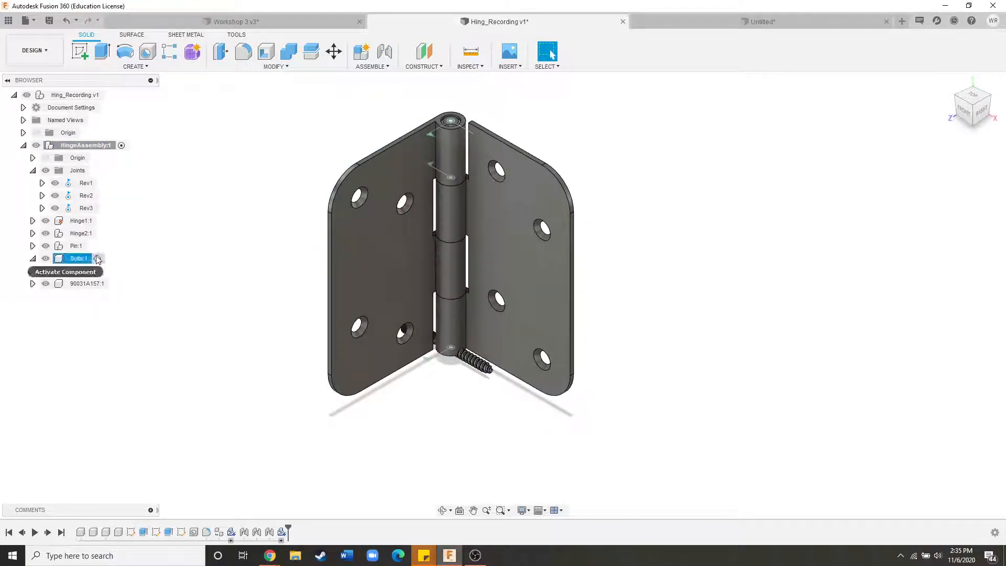
pyautogui.doubleClick(100, 146)
# Move the 90031A157 screw component into the Bolts component.
pyautogui.doubleClick(93, 283)
pyautogui.moveTo(89, 284); pyautogui.dragTo(71, 262)
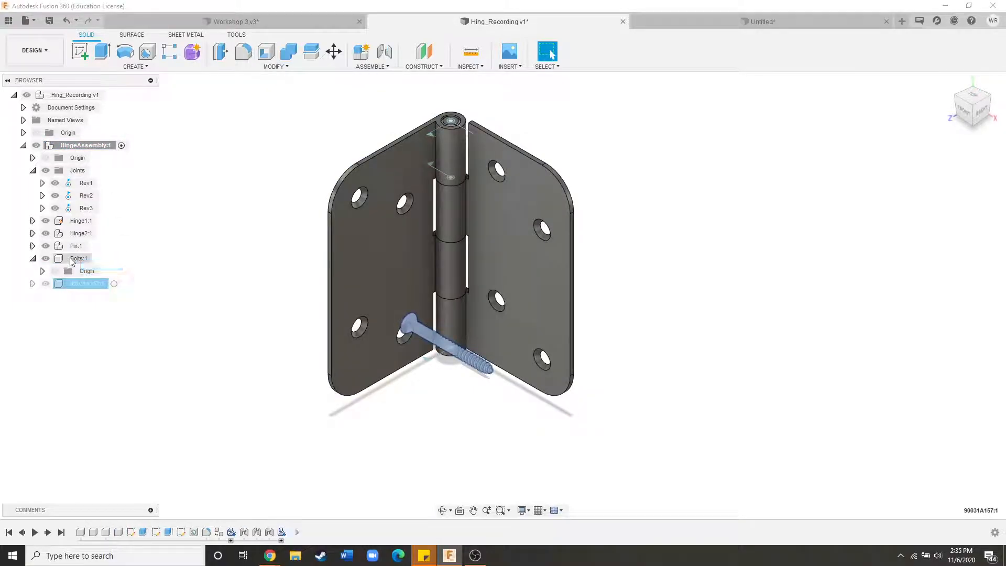
pyautogui.click(87, 284)
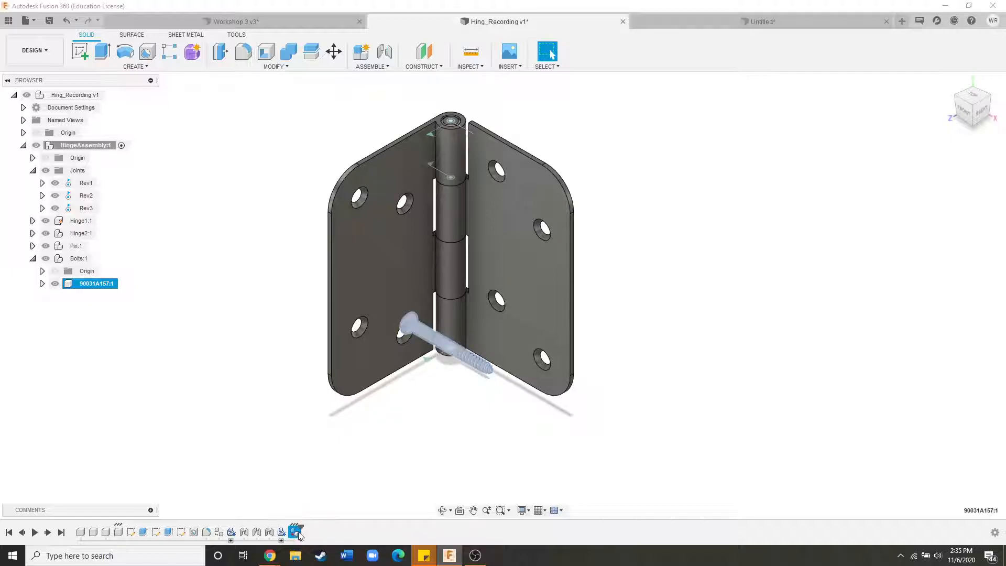
pyautogui.click(301, 418)
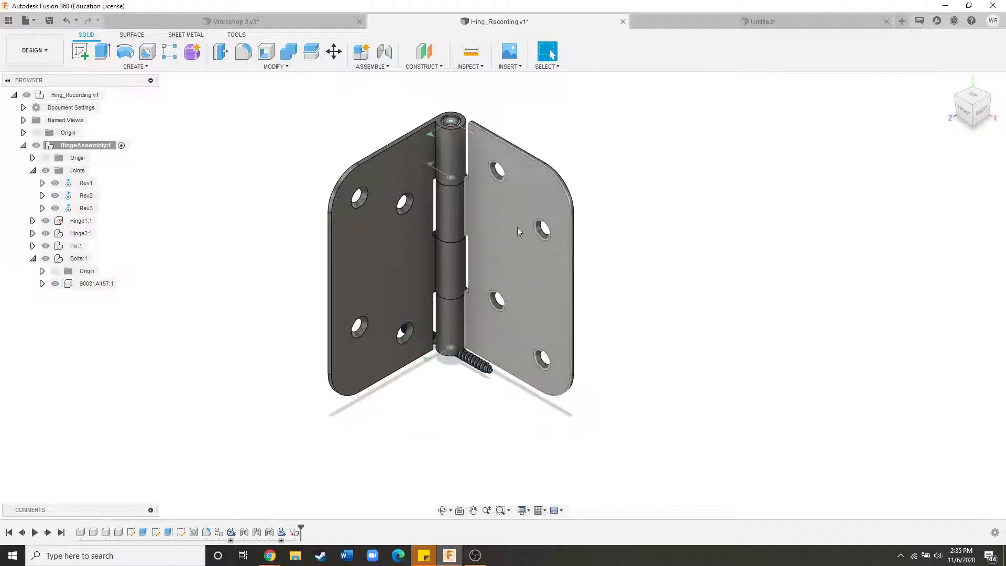
# Start a rigid joint and pick the outer rim of the 90031A157 screw's head as its first snap.
pyautogui.click(385, 54)
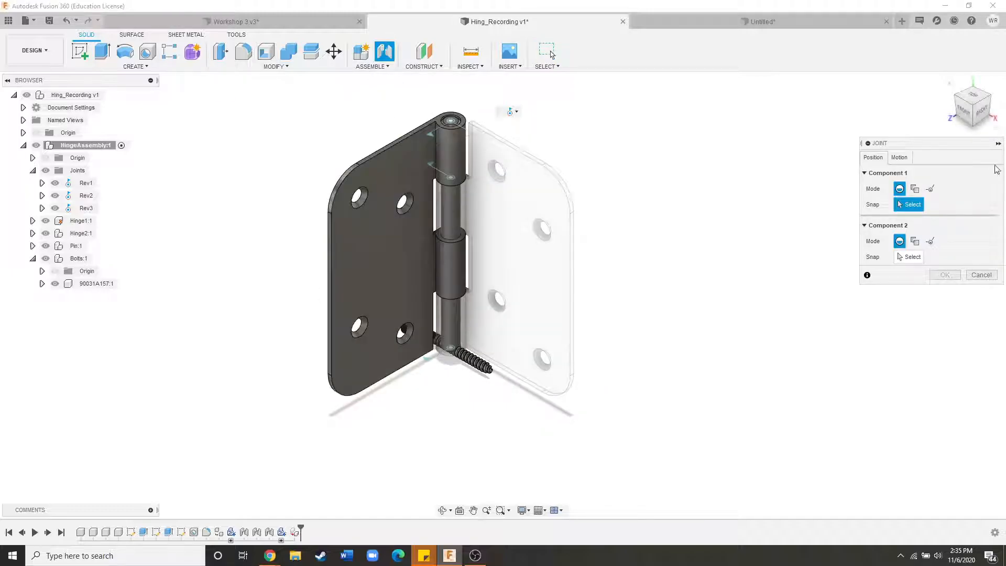
pyautogui.click(899, 157)
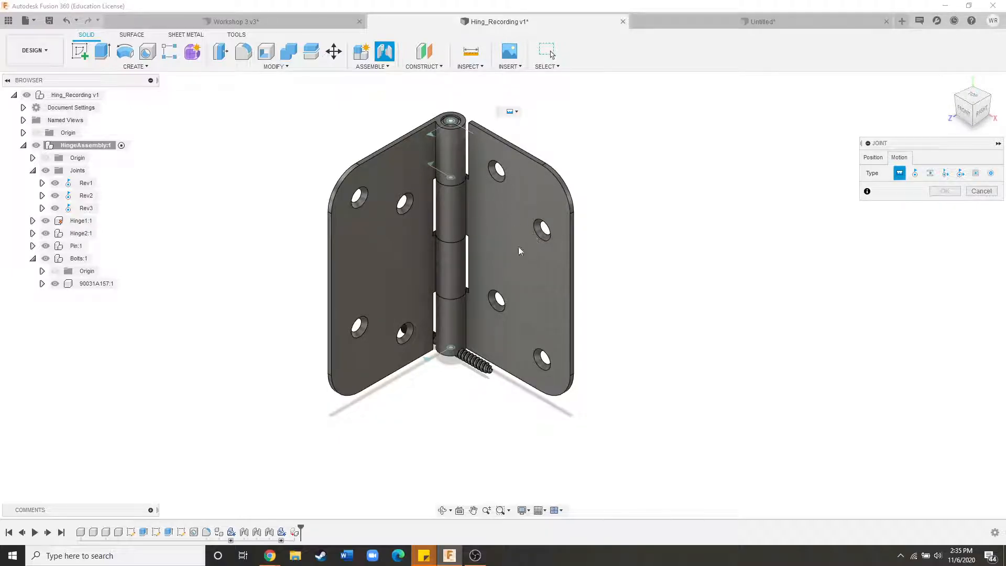
pyautogui.click(901, 174)
pyautogui.click(873, 157)
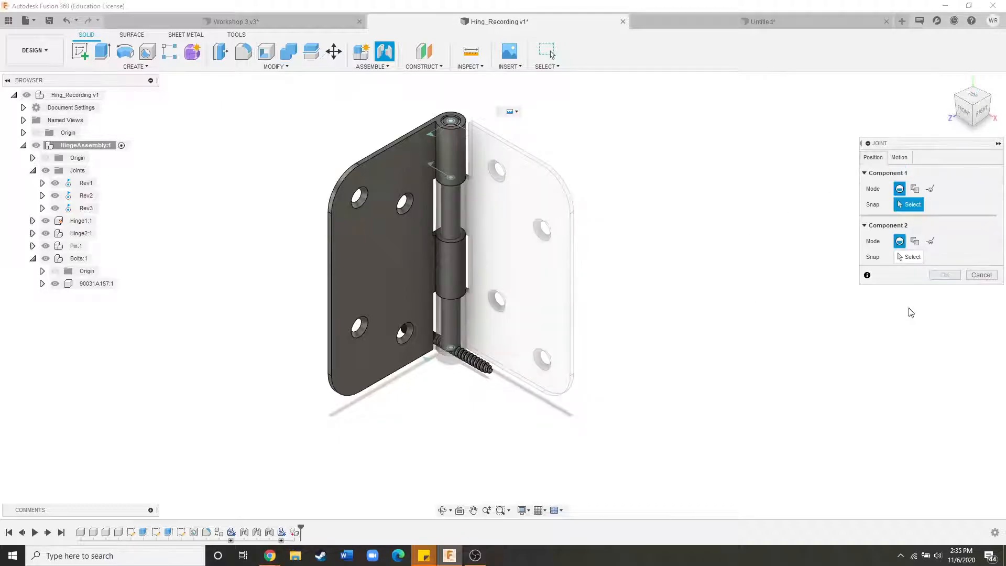
pyautogui.keyDown('shift'); pyautogui.moveTo(517, 352); pyautogui.dragTo(457, 377, button='middle'); pyautogui.keyUp('shift')
pyautogui.scroll(10, 474, 325)
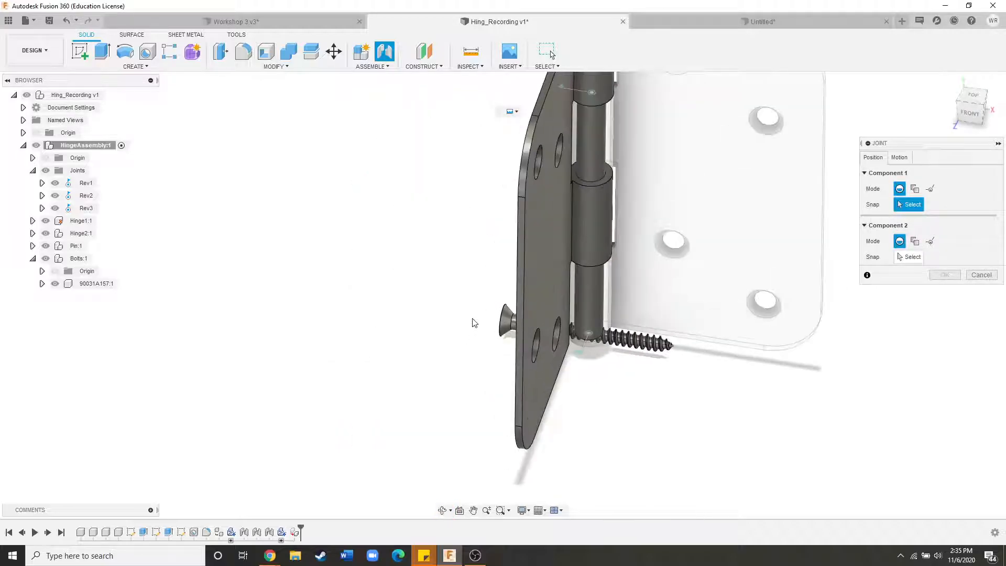
pyautogui.keyDown('shift'); pyautogui.moveTo(459, 288); pyautogui.dragTo(529, 316, button='middle'); pyautogui.keyUp('shift')
pyautogui.scroll(8, 440, 297)
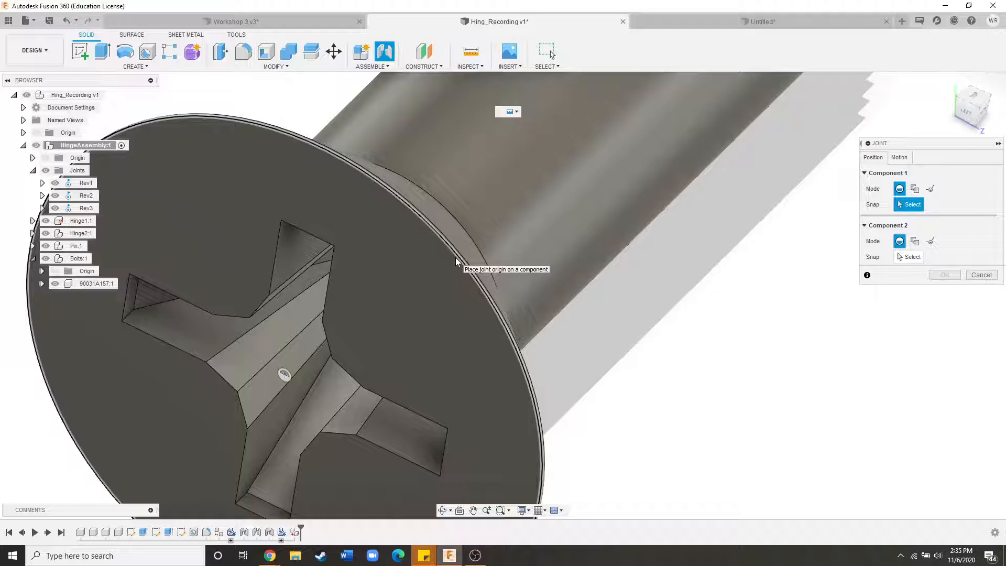
pyautogui.click(455, 257)
# Snap the rigid joint to the outer rim of Hinge1's upper countersunk hole near the free edge and accept it.
pyautogui.scroll(-5, 371, 247)
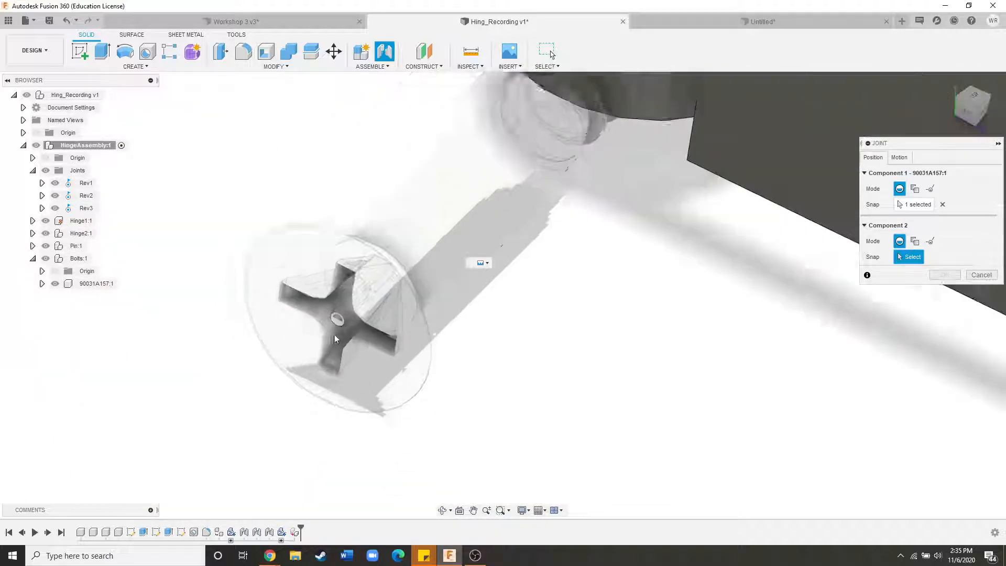
pyautogui.scroll(-8, 294, 354)
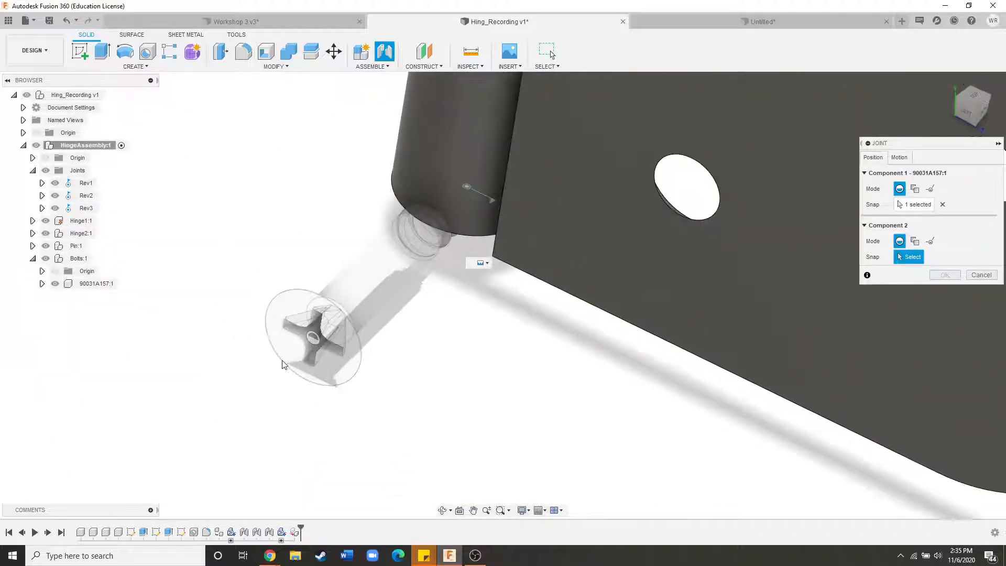
pyautogui.keyDown('shift'); pyautogui.moveTo(493, 382); pyautogui.dragTo(344, 379, button='middle'); pyautogui.keyUp('shift')
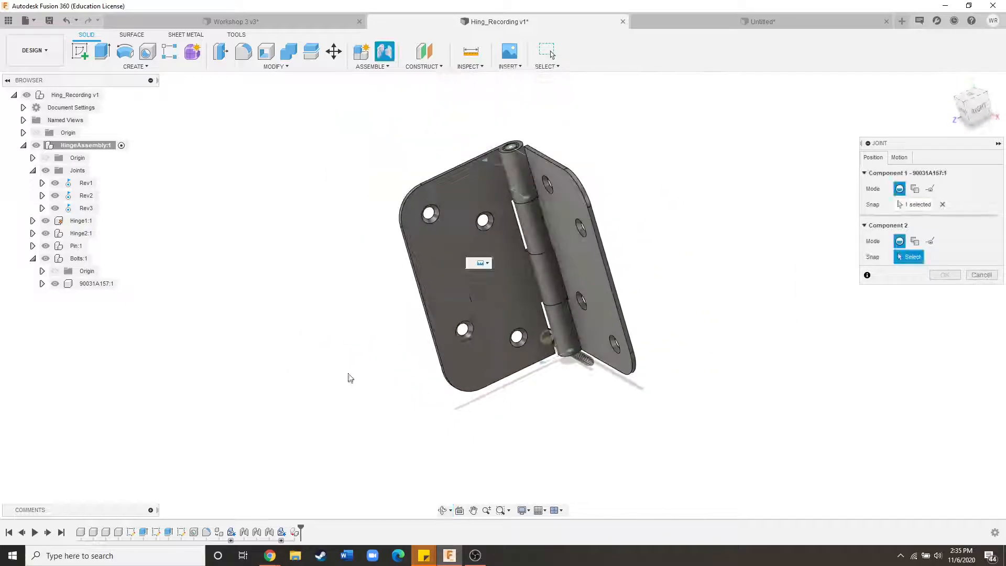
pyautogui.scroll(4, 612, 180)
pyautogui.scroll(5, 610, 244)
pyautogui.scroll(6, 603, 238)
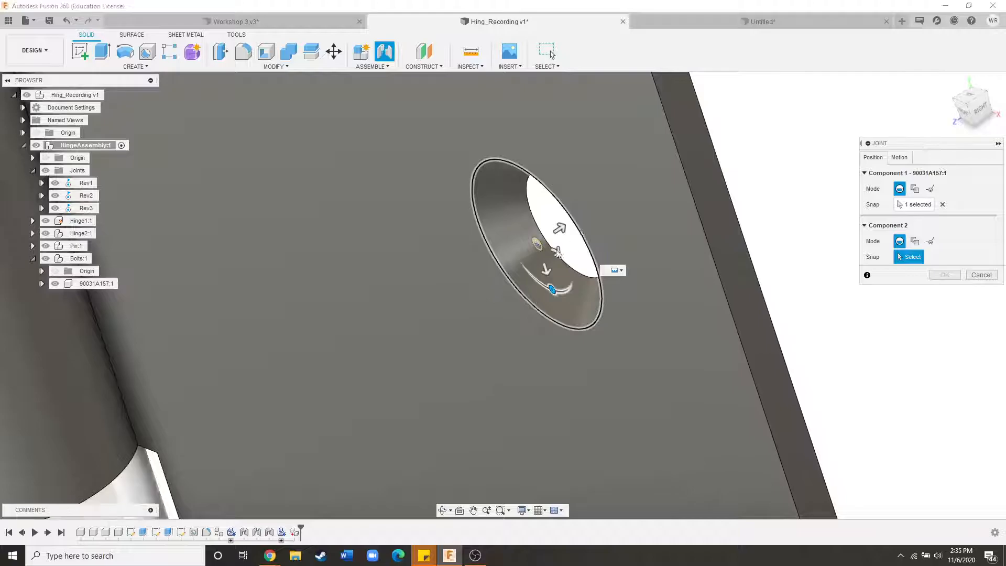
pyautogui.click(580, 265)
pyautogui.scroll(-3, 397, 325)
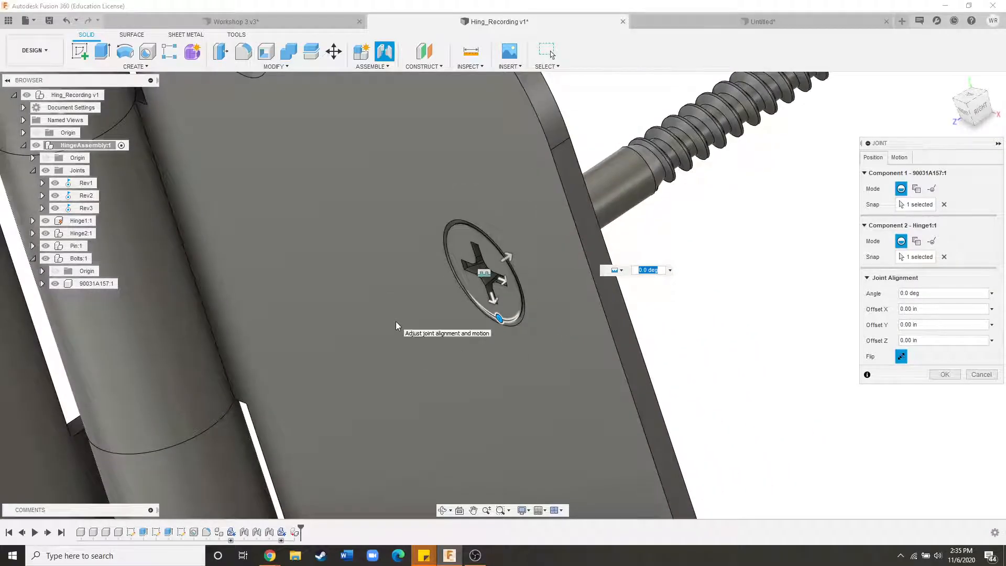
pyautogui.keyDown('shift'); pyautogui.moveTo(395, 322); pyautogui.dragTo(542, 326, button='middle'); pyautogui.keyUp('shift')
pyautogui.scroll(-5, 477, 291)
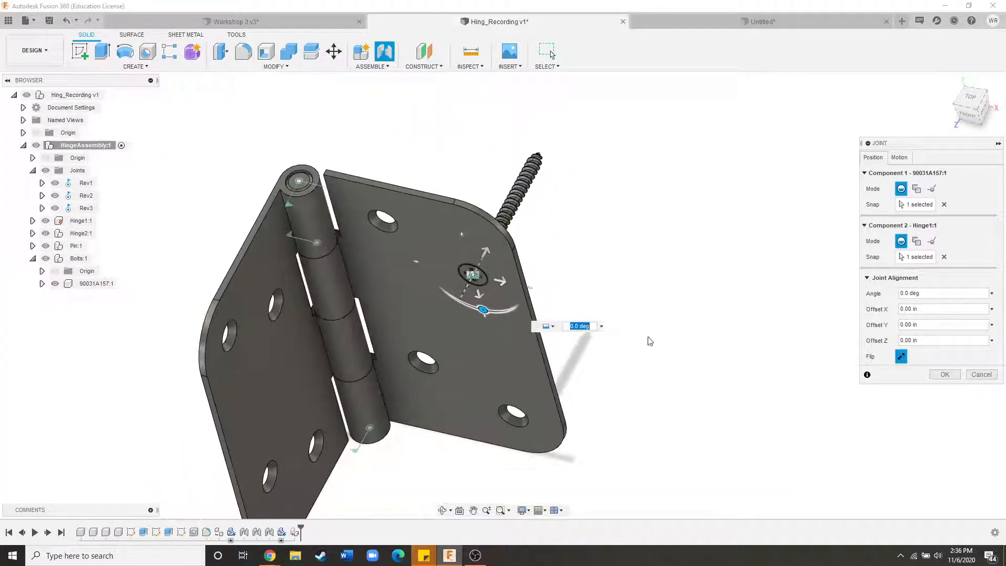
pyautogui.click(935, 375)
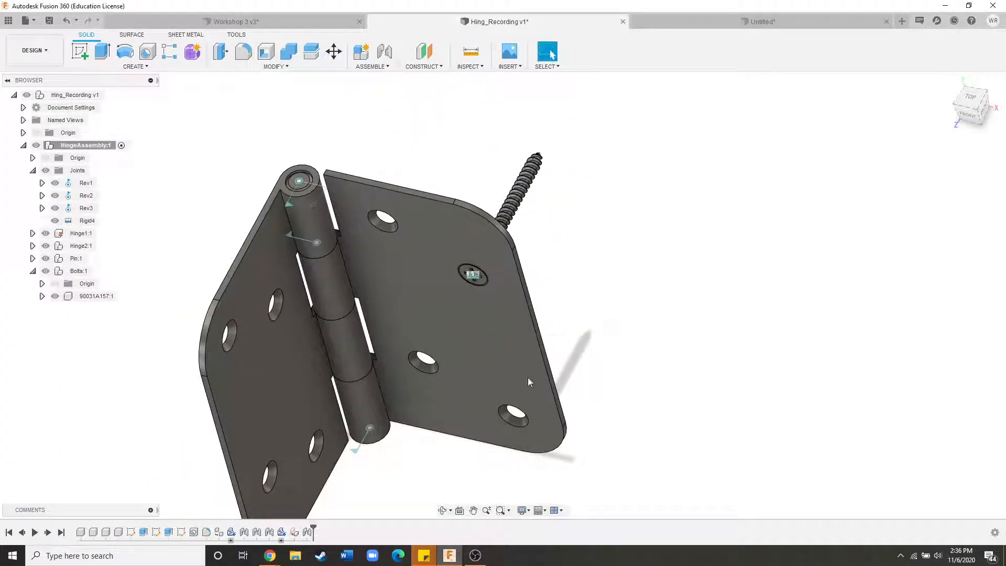
pyautogui.keyDown('shift'); pyautogui.moveTo(568, 386); pyautogui.dragTo(566, 298, button='middle'); pyautogui.keyUp('shift')
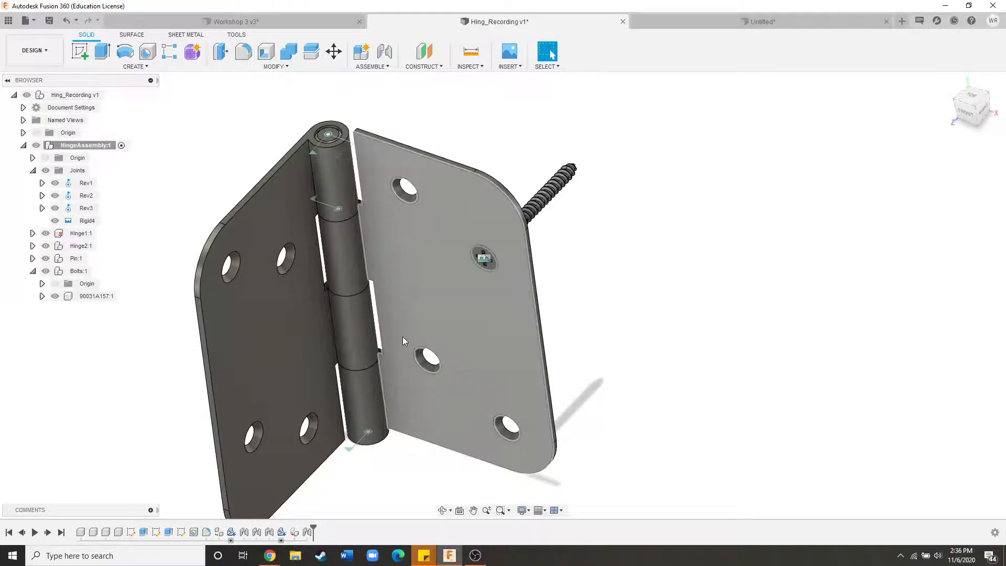
pyautogui.scroll(-3, 511, 255)
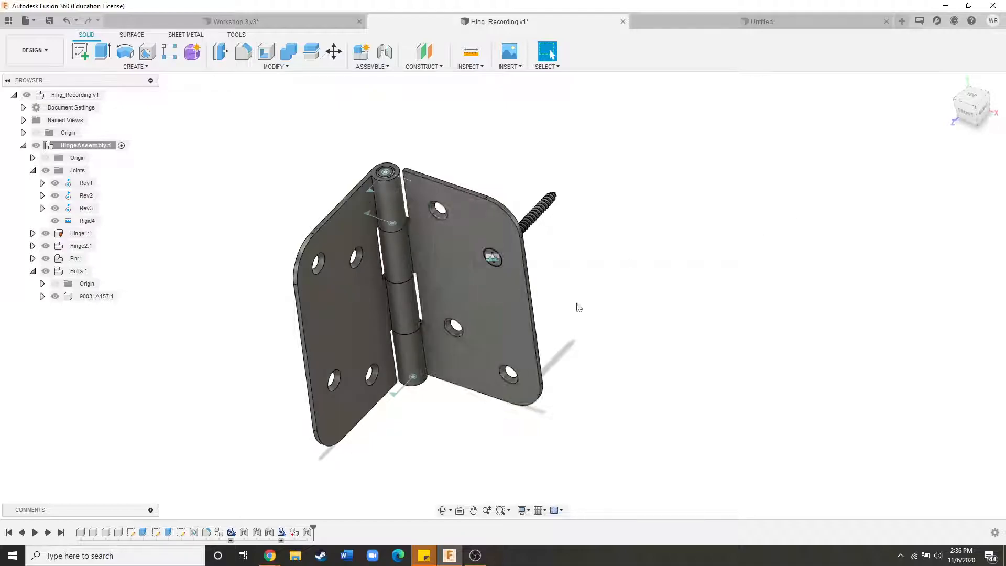
pyautogui.keyDown('shift'); pyautogui.moveTo(558, 362); pyautogui.dragTo(474, 263, button='middle'); pyautogui.keyUp('shift')
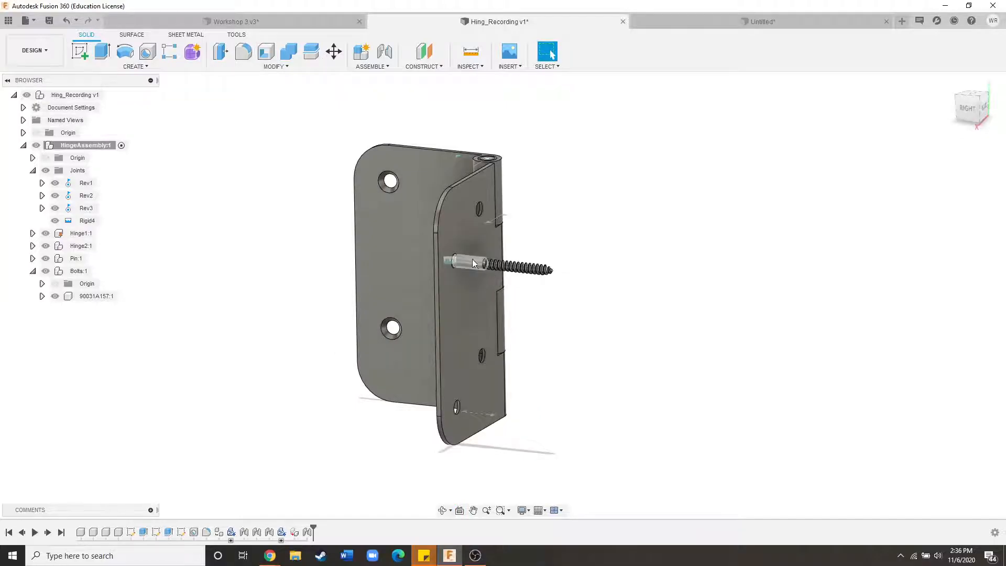
pyautogui.click(508, 67)
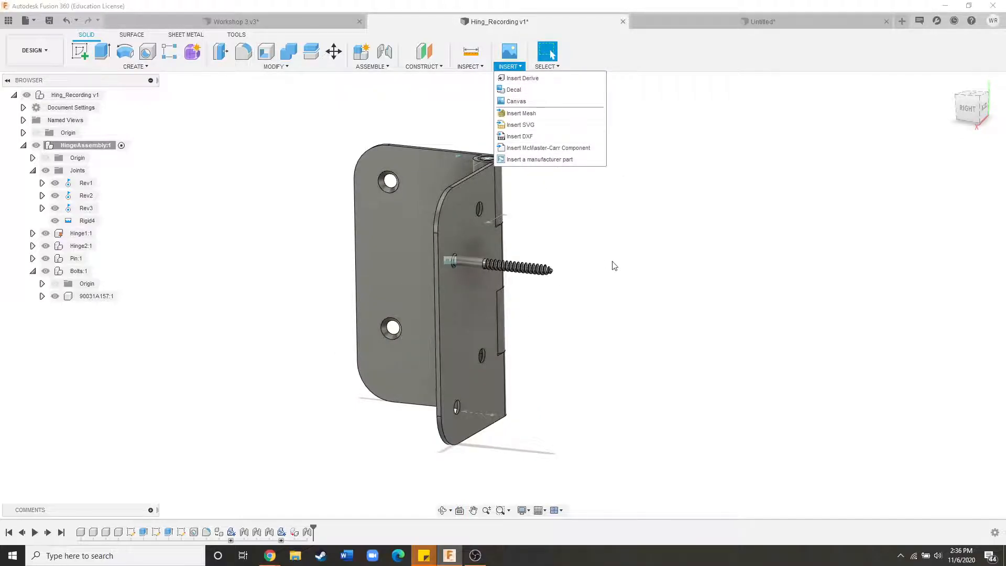
pyautogui.click(578, 287)
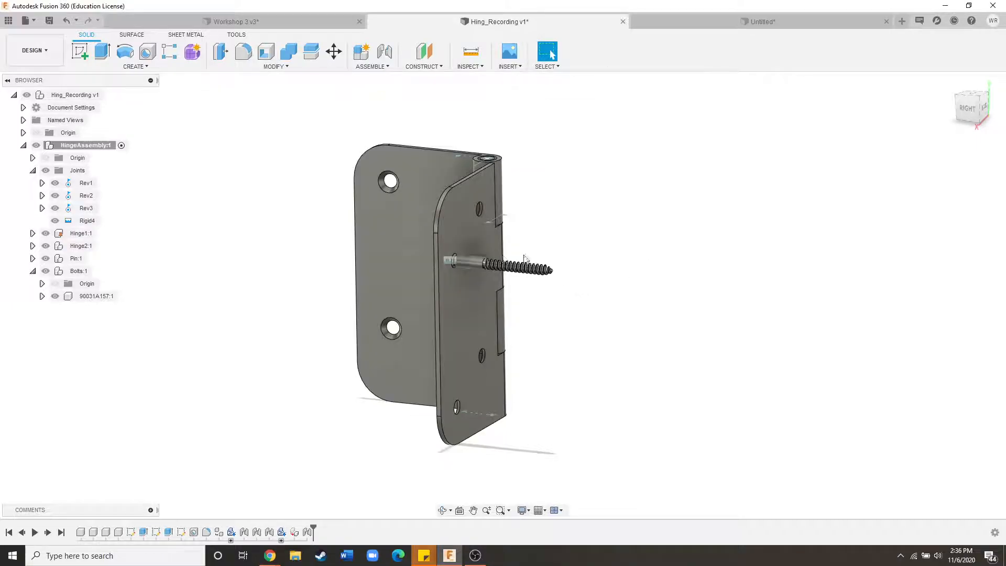
# Activate the Bolts component, copy the 90031A157 screw and paste a second instance into Bolts.
pyautogui.click(476, 263)
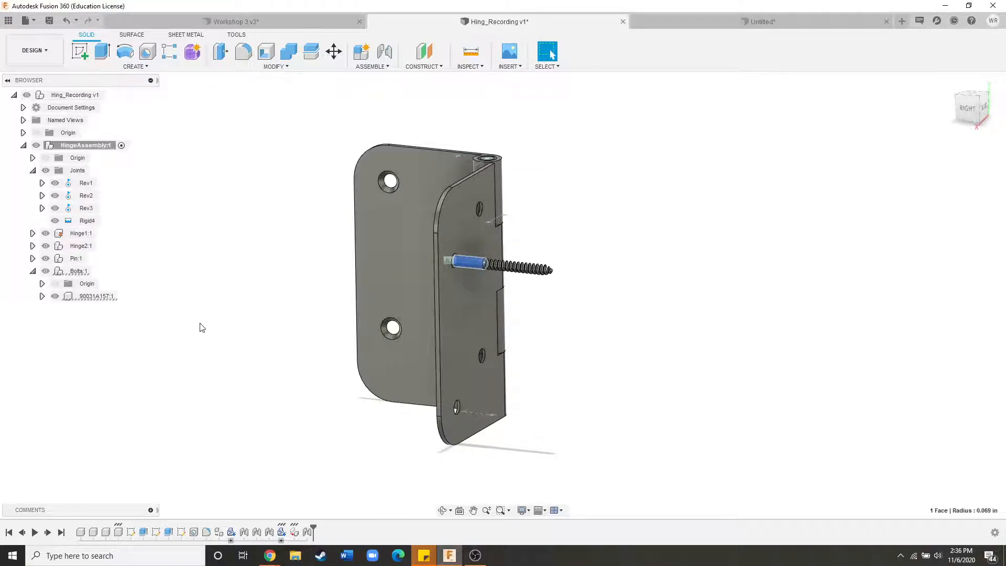
pyautogui.click(96, 272)
pyautogui.rightClick(85, 298)
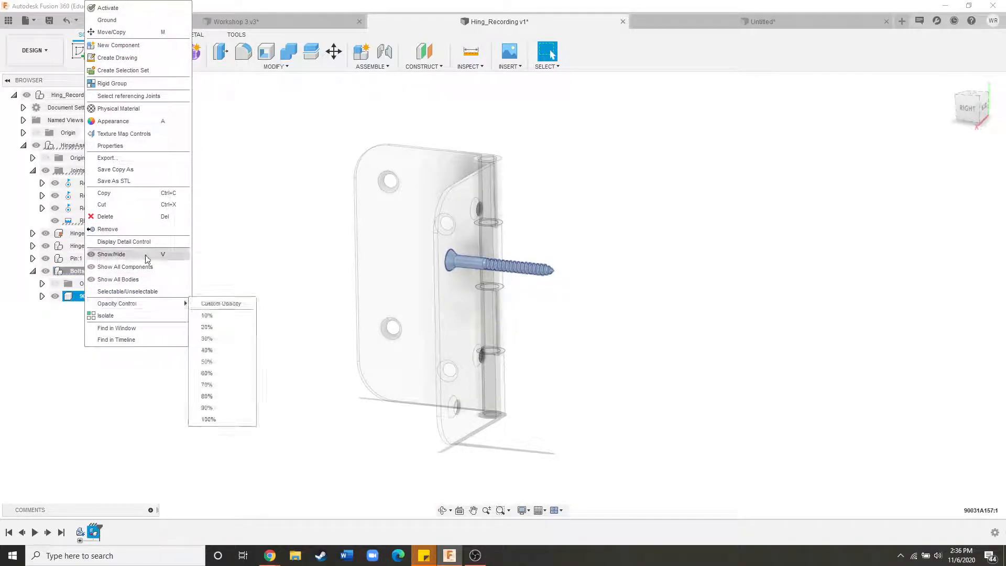
pyautogui.click(111, 195)
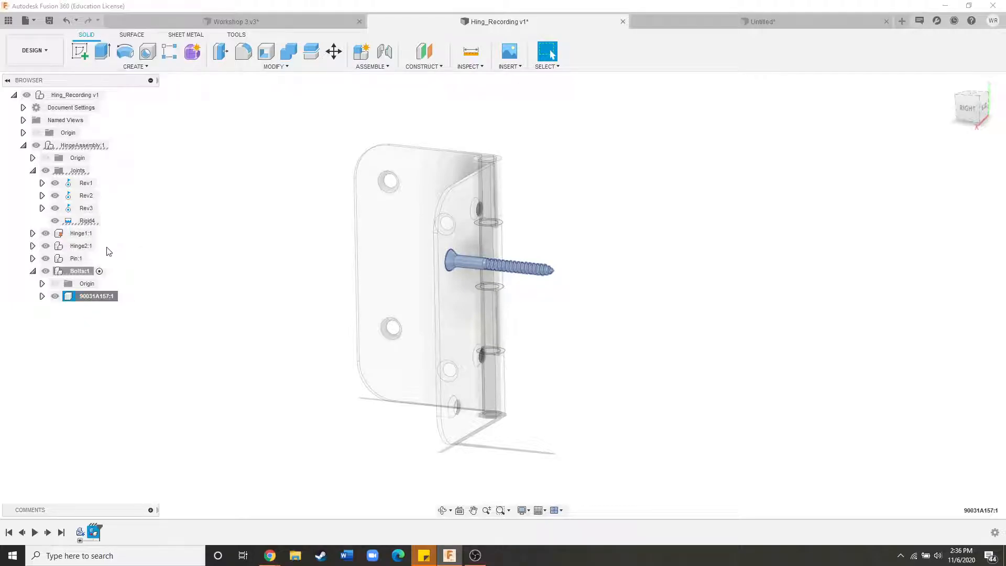
pyautogui.rightClick(80, 271)
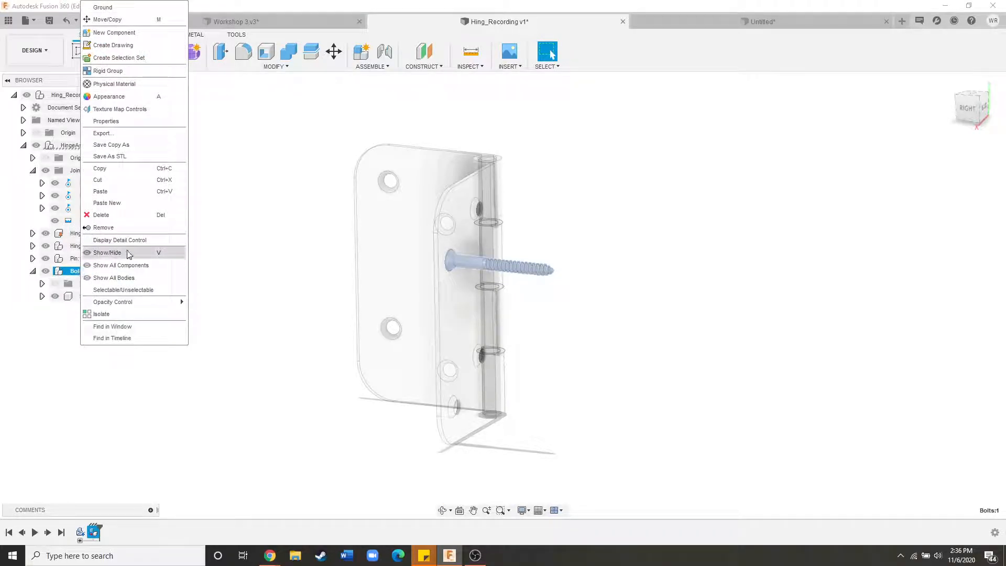
pyautogui.click(121, 189)
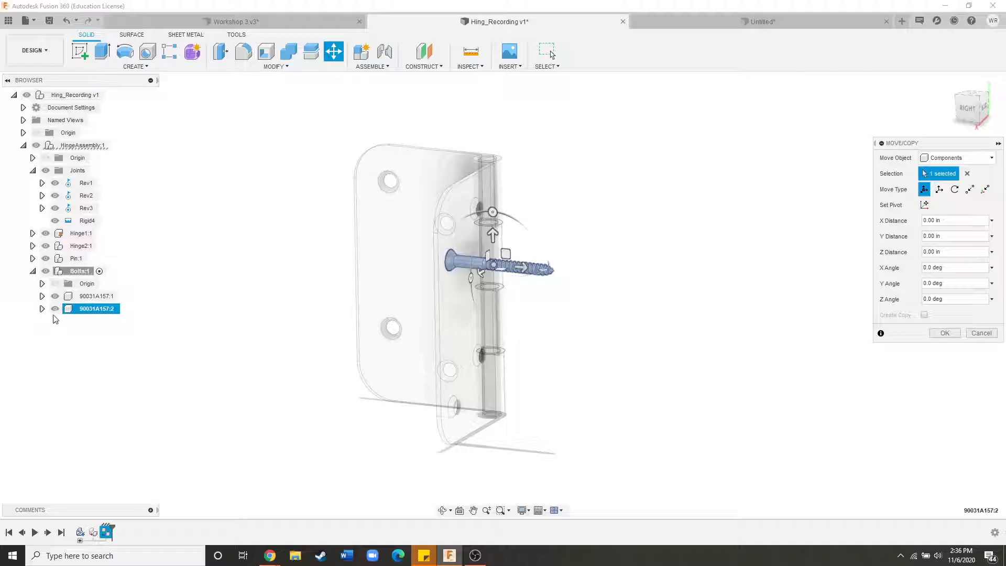
# Move the pasted screw about 1.90 in along Z, clear of the original, and accept the move.
pyautogui.moveTo(454, 384)
pyautogui.keyDown('shift'); pyautogui.mouseDown(button='middle')
pyautogui.moveTo(492, 386)
pyautogui.moveTo(453, 386)
pyautogui.mouseUp(button='middle'); pyautogui.keyUp('shift')
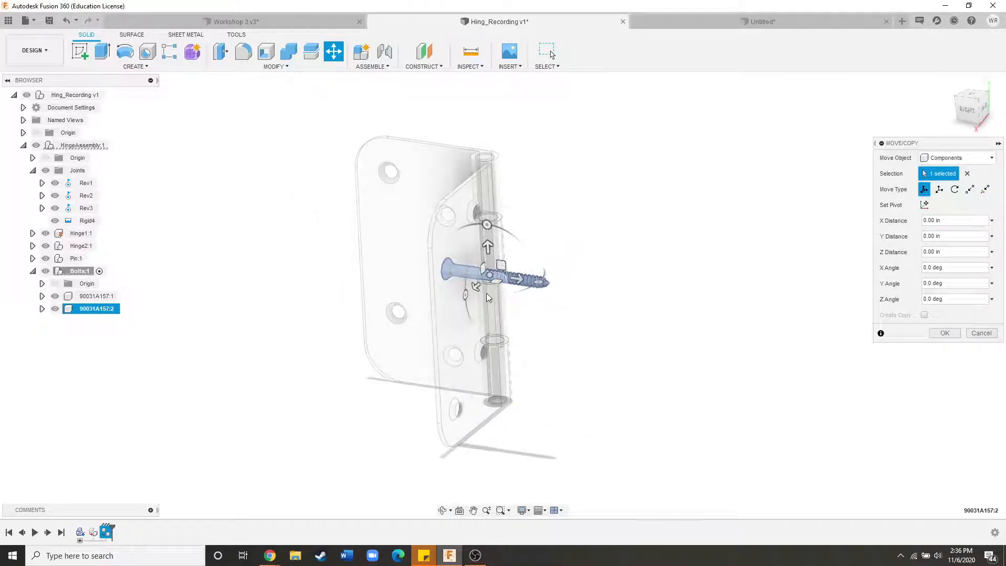
pyautogui.moveTo(475, 286); pyautogui.dragTo(402, 324)
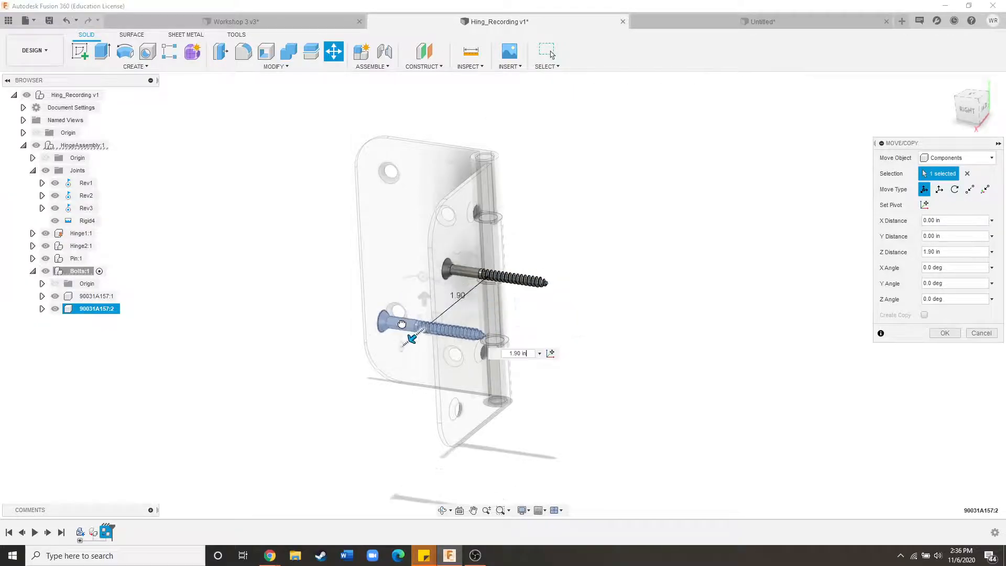
pyautogui.click(945, 333)
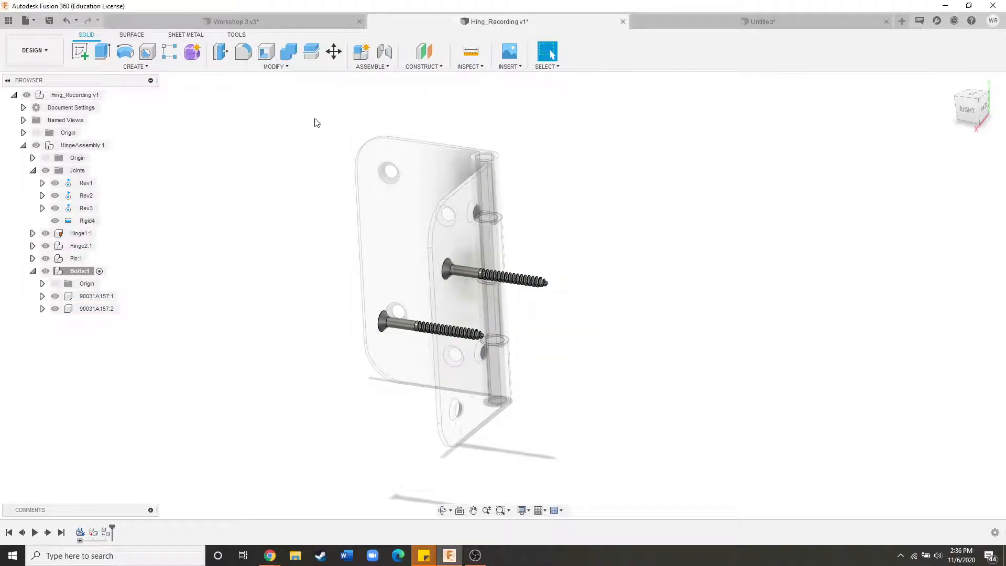
# Start another joint and pick the outer rim of the copied screw's head as its first snap.
pyautogui.click(384, 50)
pyautogui.scroll(8, 386, 331)
pyautogui.keyDown('shift'); pyautogui.moveTo(328, 303); pyautogui.dragTo(350, 307, button='middle'); pyautogui.keyUp('shift')
pyautogui.scroll(6, 350, 308)
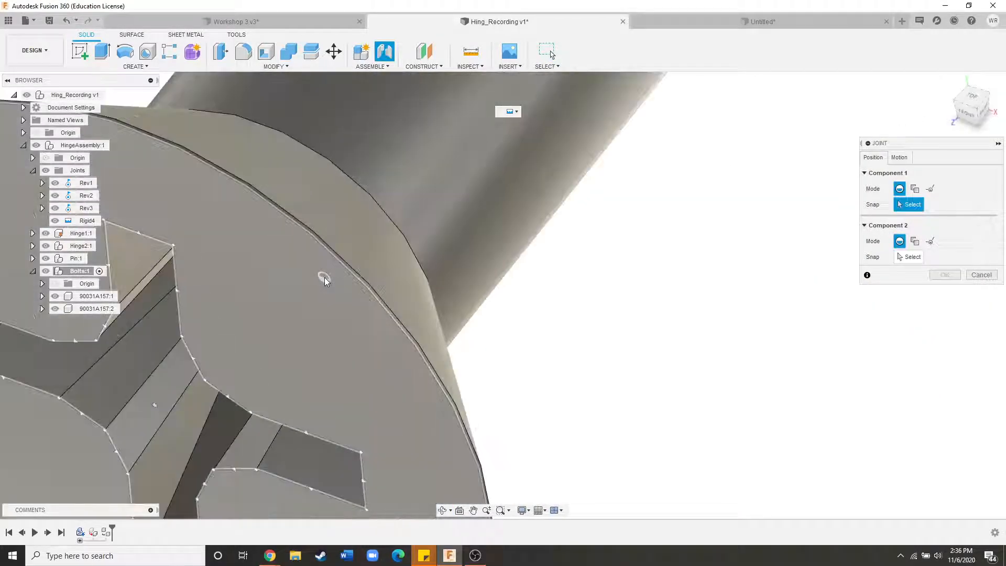
pyautogui.click(341, 269)
pyautogui.scroll(-10, 354, 345)
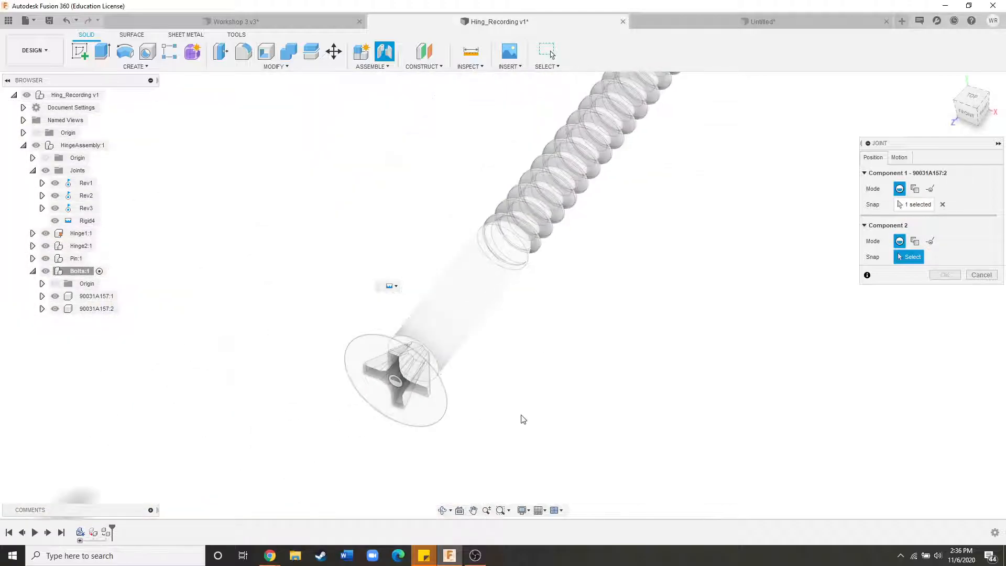
# Snap the copied screw to Hinge1's topmost countersunk hole near the pin and accept the joint with Rigid motion.
pyautogui.scroll(10, 325, 327)
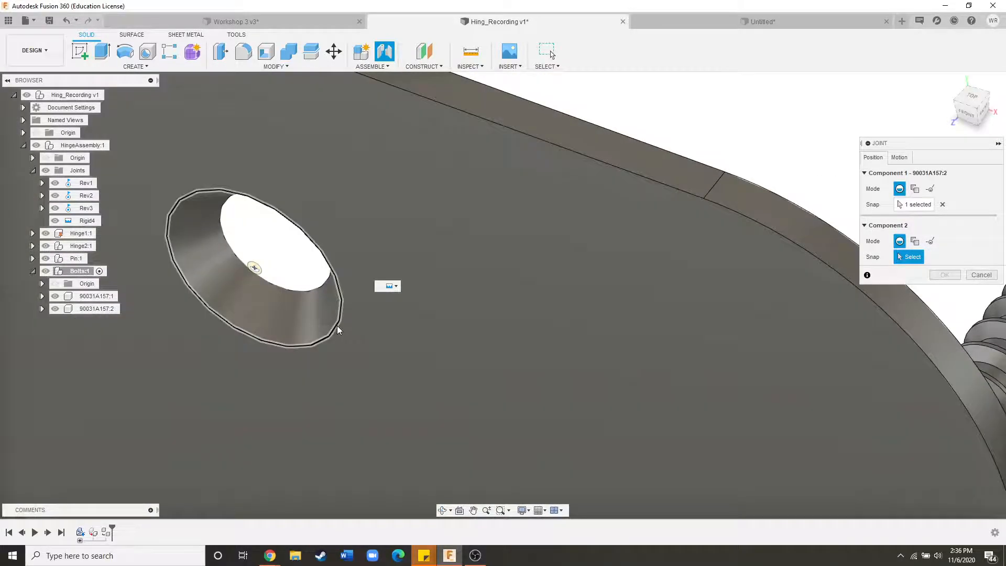
pyautogui.click(338, 326)
pyautogui.scroll(-5, 391, 306)
pyautogui.keyDown('shift'); pyautogui.moveTo(393, 307); pyautogui.dragTo(529, 369, button='middle'); pyautogui.keyUp('shift')
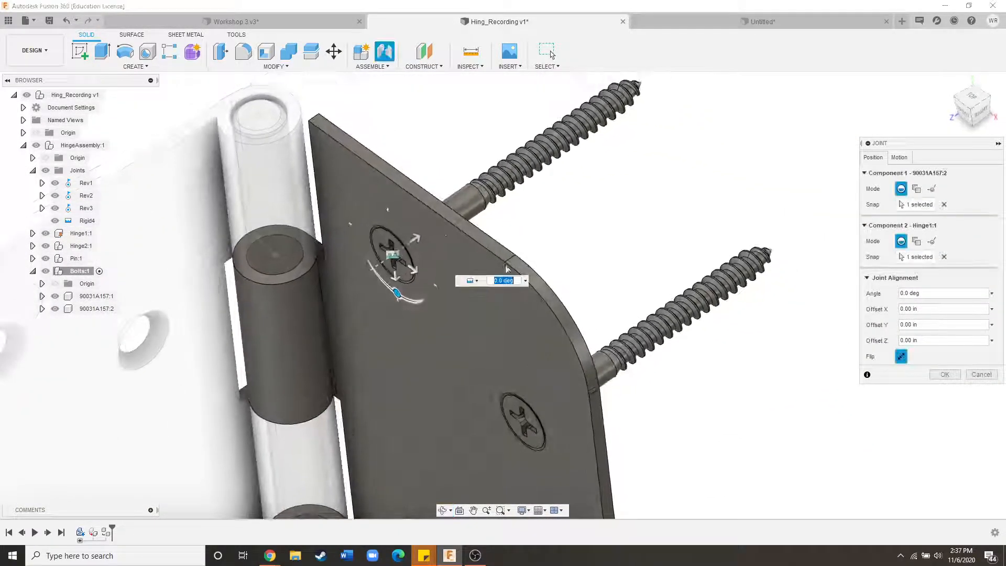
pyautogui.scroll(-5, 330, 262)
pyautogui.click(899, 158)
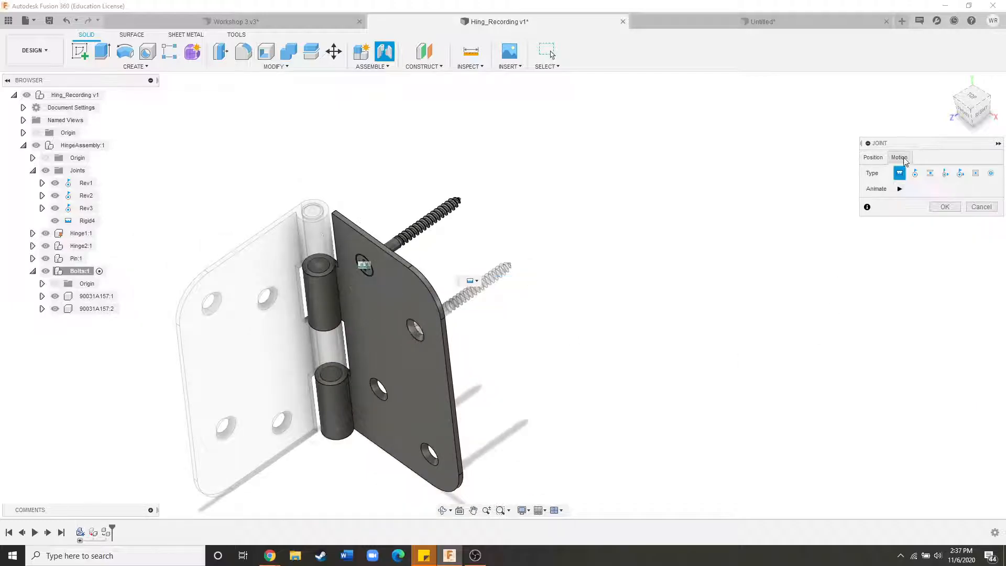
pyautogui.click(873, 157)
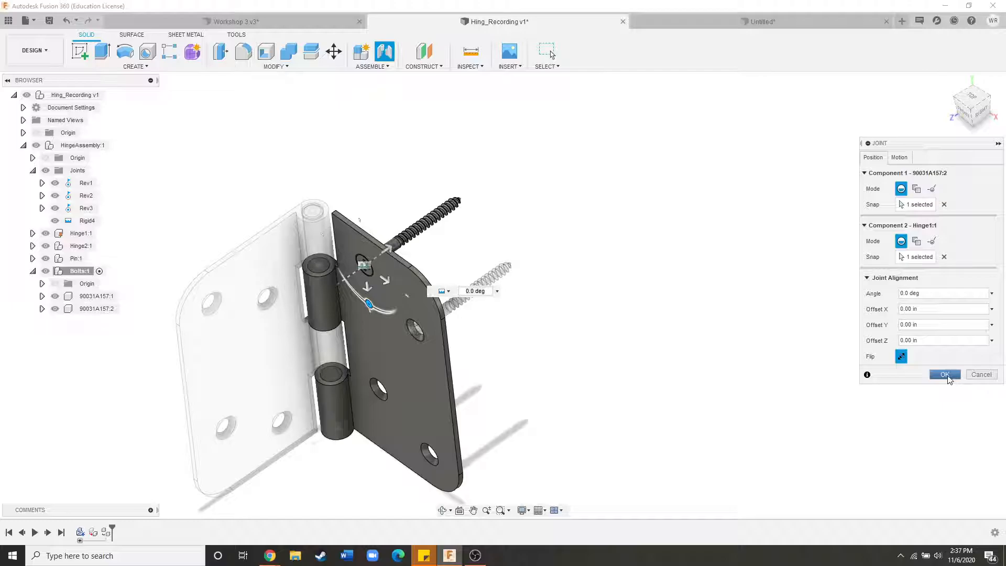
pyautogui.click(946, 375)
pyautogui.scroll(-2, 396, 265)
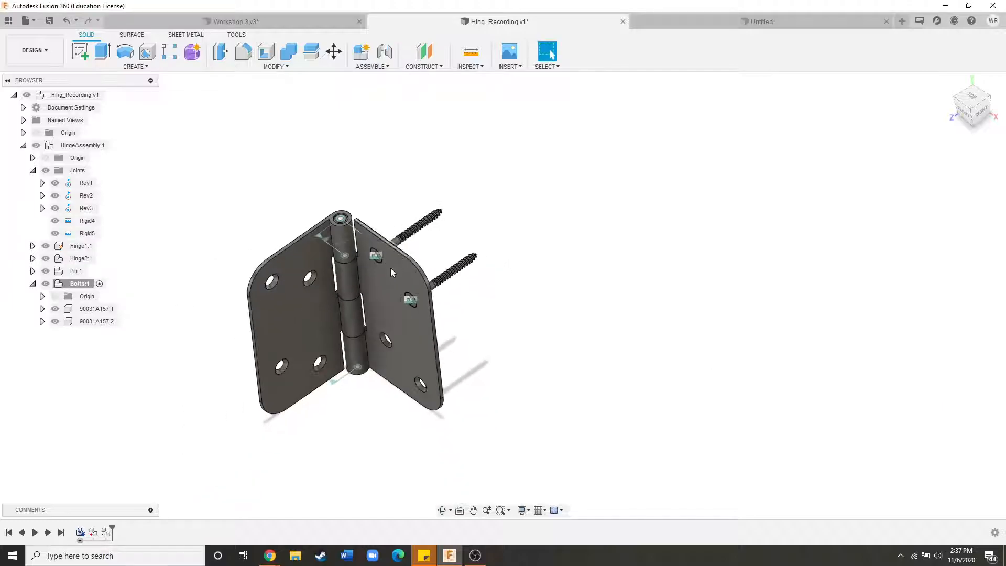
pyautogui.scroll(2, 405, 273)
pyautogui.keyDown('shift'); pyautogui.moveTo(416, 283); pyautogui.dragTo(429, 287, button='middle'); pyautogui.keyUp('shift')
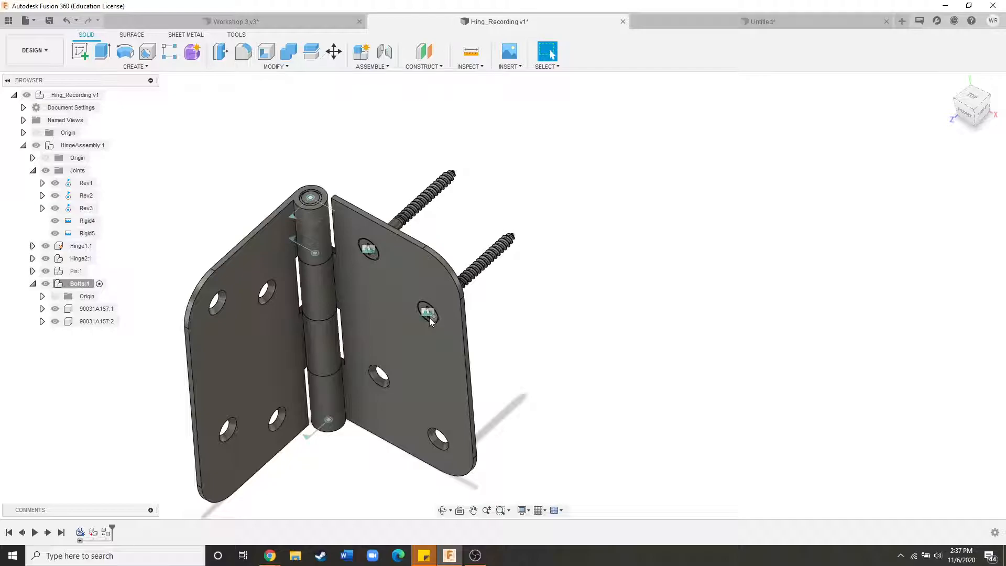
pyautogui.click(429, 318)
pyautogui.scroll(-4, 455, 222)
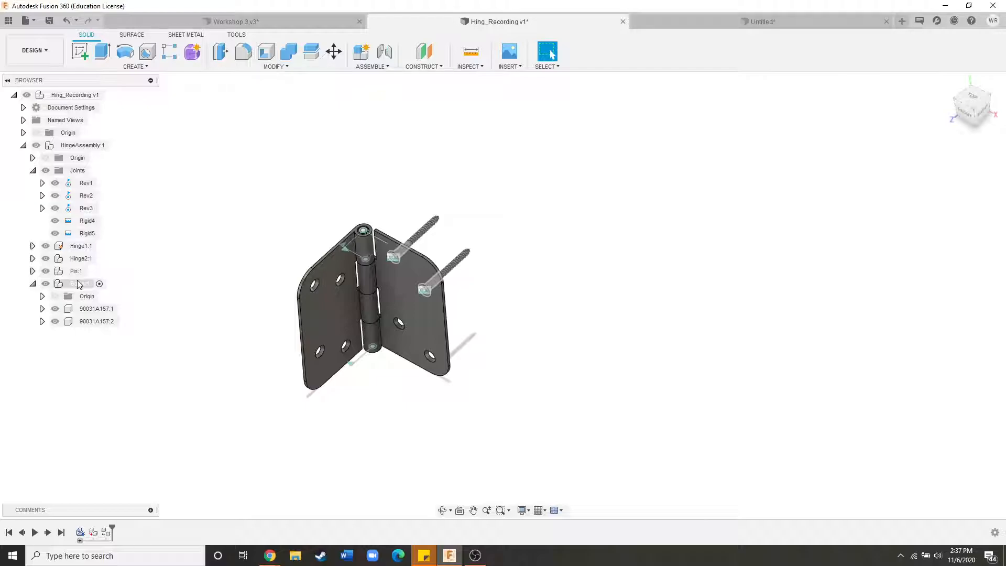
pyautogui.keyDown('shift'); pyautogui.moveTo(370, 303); pyautogui.dragTo(373, 298, button='middle'); pyautogui.keyUp('shift')
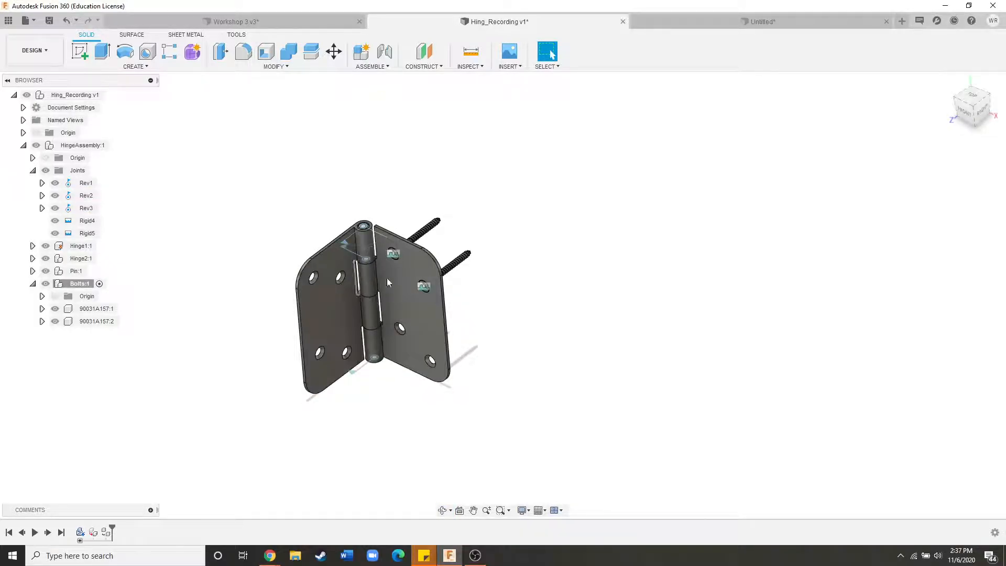
# Activate the HingeAssembly component so that its joints can be edited.
pyautogui.scroll(-1, 359, 306)
pyautogui.scroll(3, 359, 306)
pyautogui.moveTo(408, 331)
pyautogui.keyDown('shift'); pyautogui.mouseDown(button='middle')
pyautogui.moveTo(397, 319)
pyautogui.moveTo(410, 327)
pyautogui.mouseUp(button='middle'); pyautogui.keyUp('shift')
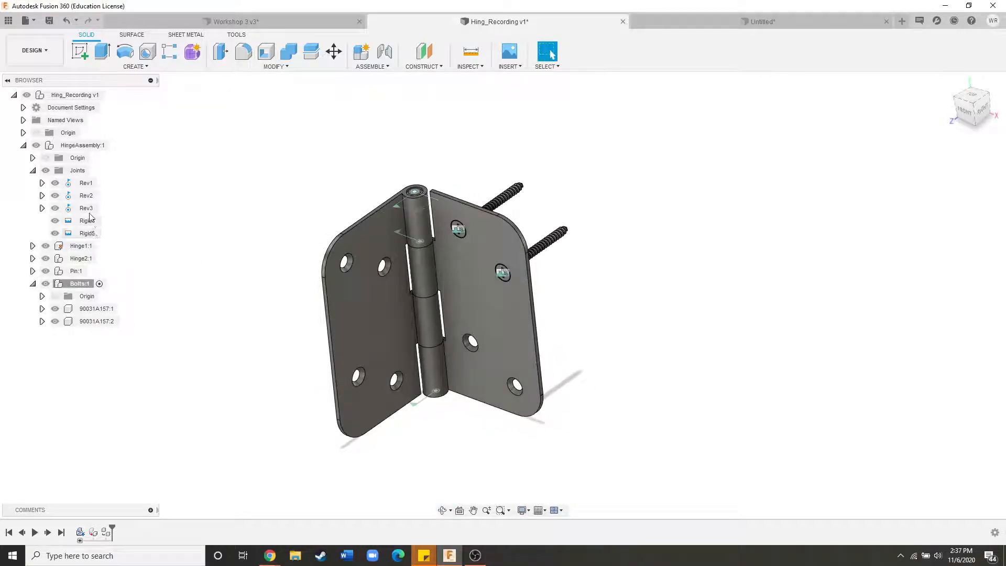
pyautogui.click(114, 145)
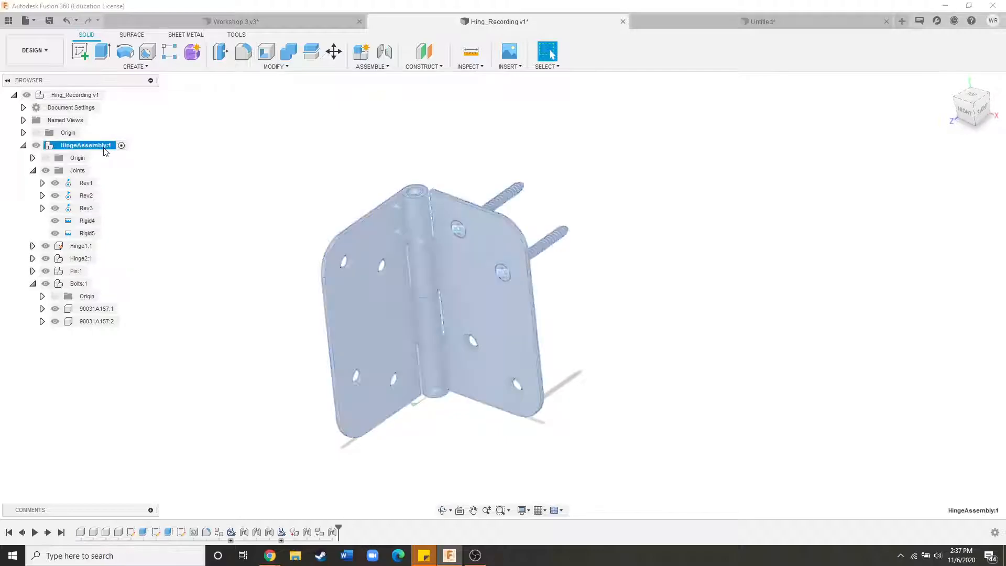
# Animate the model from the Rev3 joint to watch the hinge motion, and end the animation.
pyautogui.click(82, 208)
pyautogui.rightClick(80, 211)
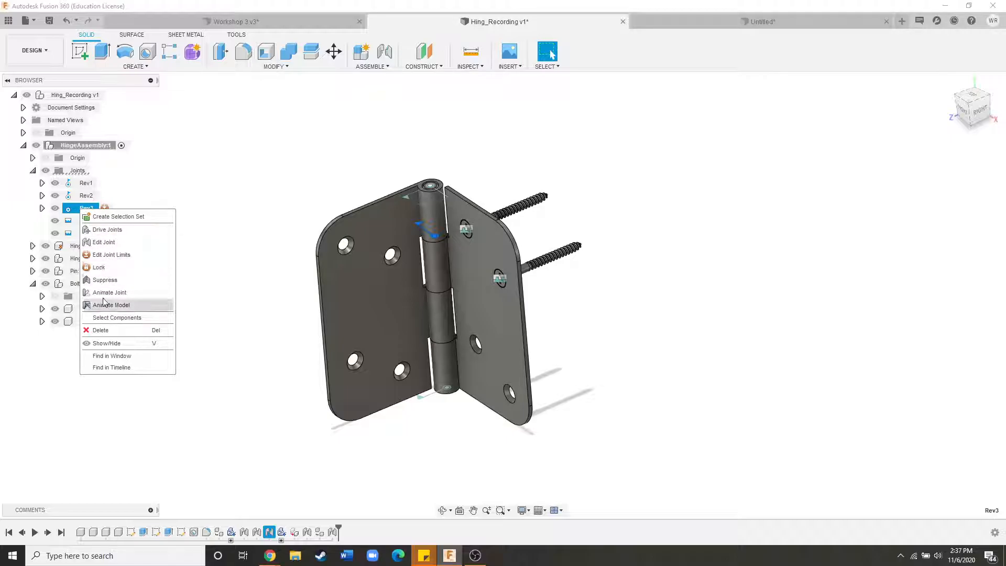
pyautogui.click(131, 305)
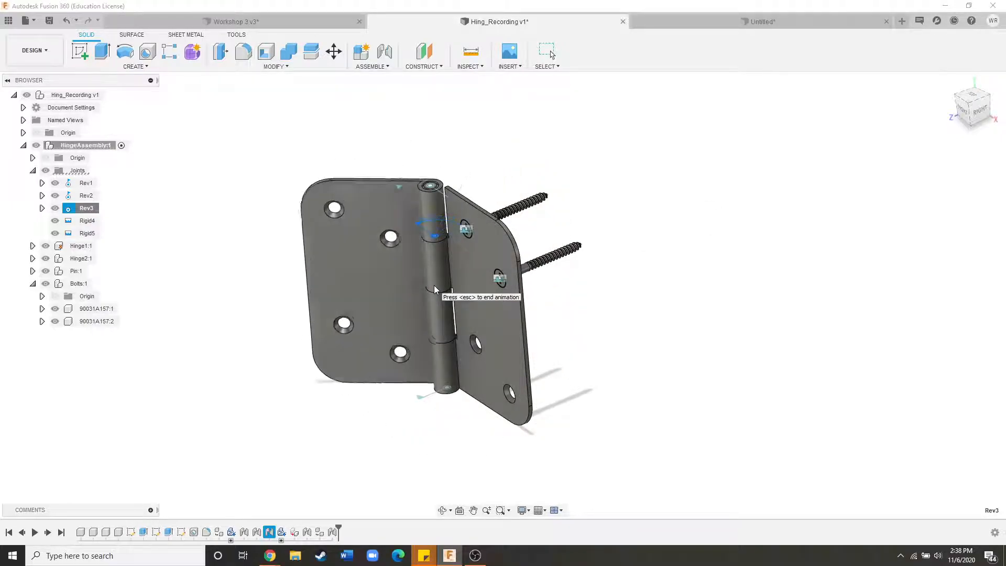
pyautogui.press('Escape')
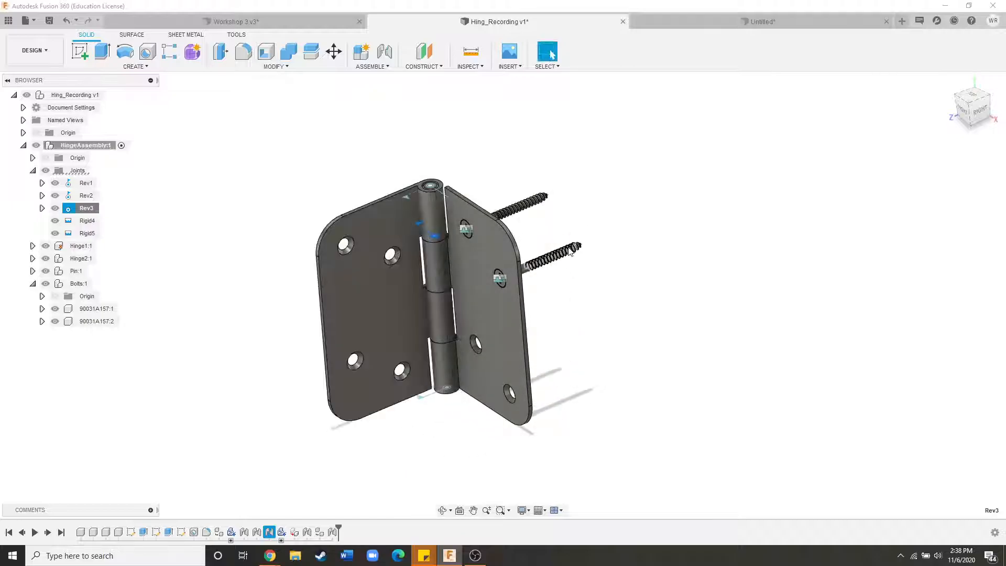
# Open the joint limits of Rev3 and enable the minimum, maximum and rest limits for Rotate motion.
pyautogui.moveTo(440, 314)
pyautogui.keyDown('shift'); pyautogui.mouseDown(button='middle')
pyautogui.moveTo(492, 315)
pyautogui.moveTo(466, 311)
pyautogui.moveTo(447, 324)
pyautogui.moveTo(444, 299)
pyautogui.mouseUp(button='middle'); pyautogui.keyUp('shift')
pyautogui.scroll(2, 443, 245)
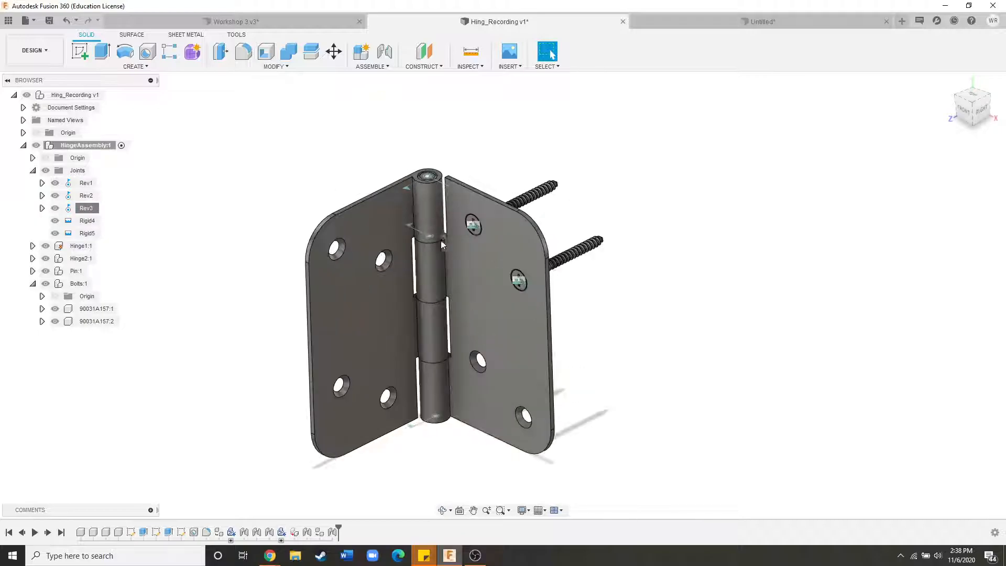
pyautogui.click(104, 208)
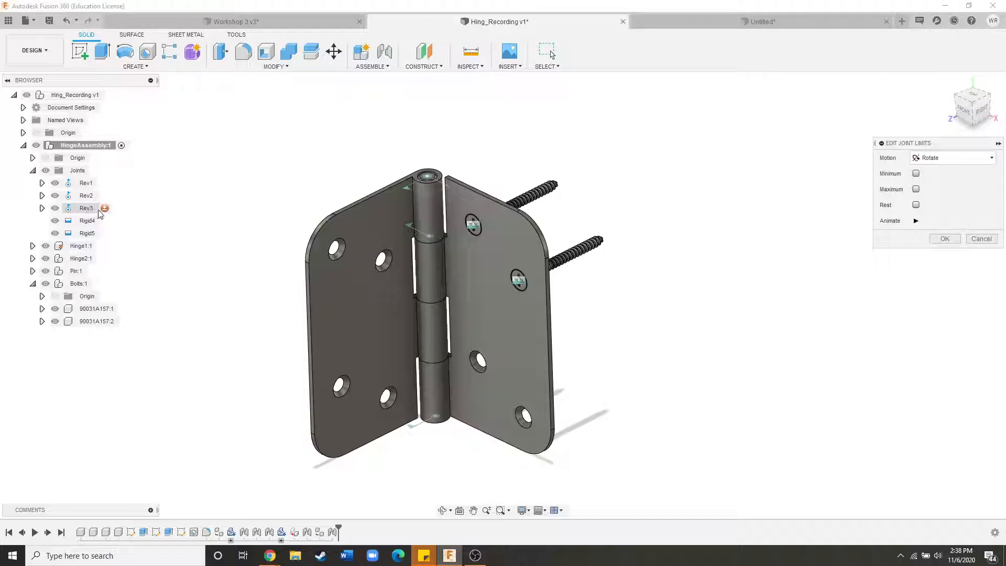
pyautogui.scroll(-1, 664, 252)
pyautogui.scroll(-4, 664, 252)
pyautogui.scroll(4, 603, 276)
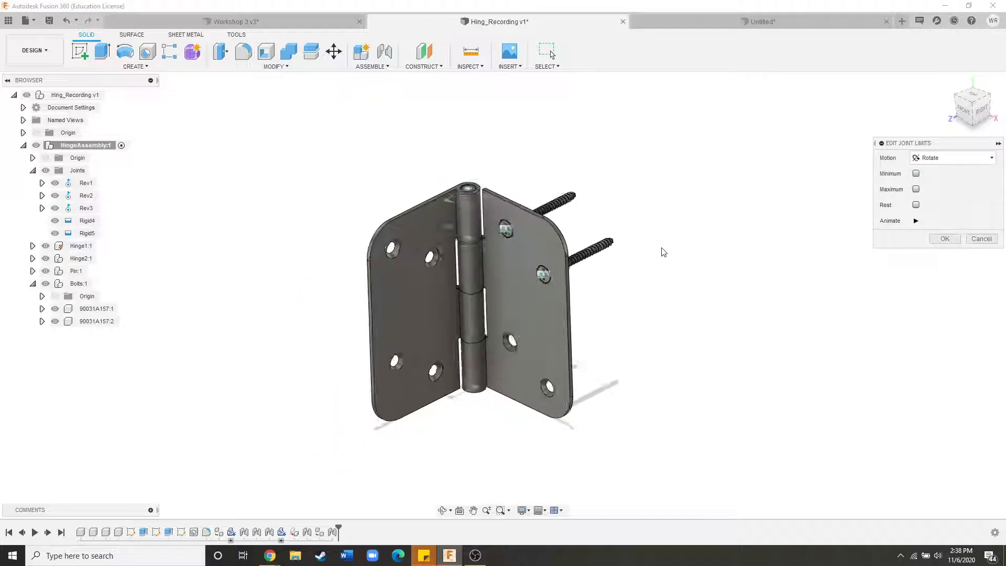
pyautogui.scroll(-4, 810, 254)
pyautogui.scroll(4, 603, 244)
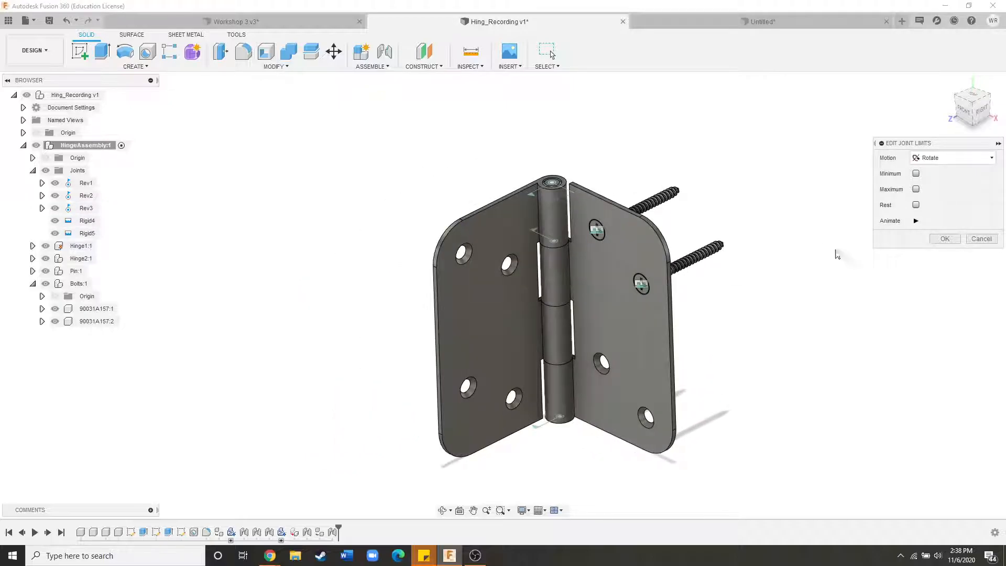
pyautogui.click(916, 174)
pyautogui.click(916, 190)
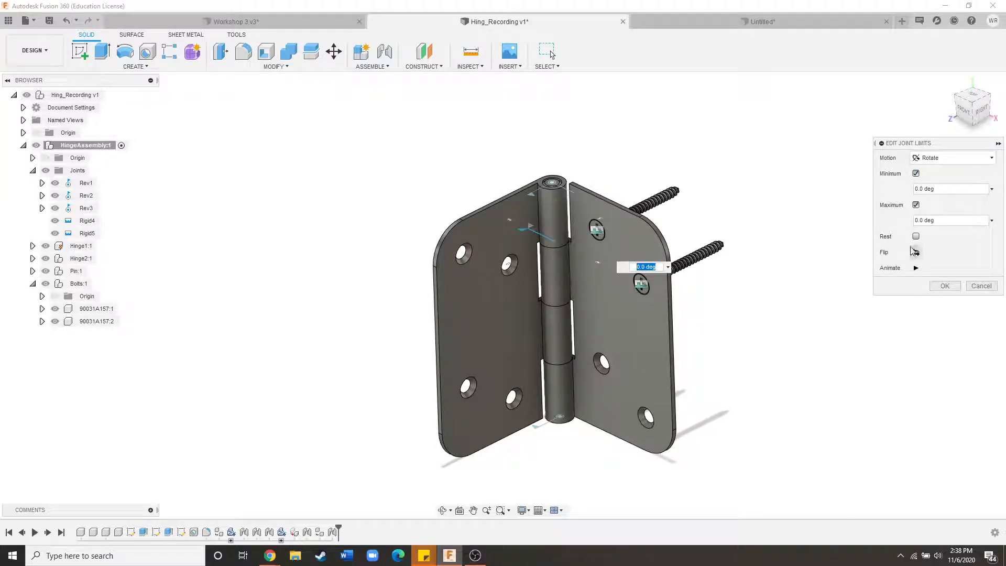
pyautogui.click(916, 236)
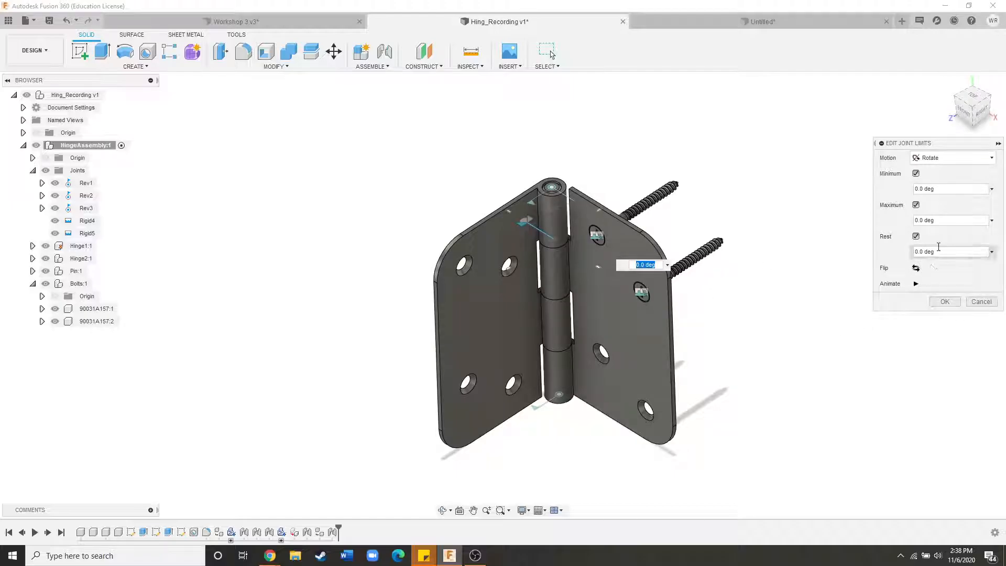
# Limit Rev3's rotation to a minimum of -80 deg and a maximum of 80 deg, preview the motion and accept the limits.
pyautogui.click(957, 253)
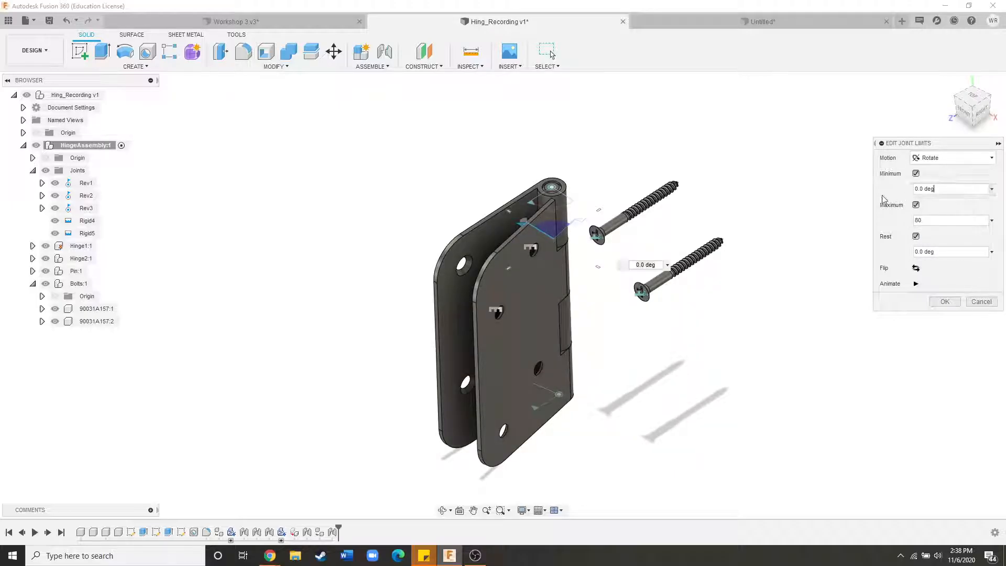
pyautogui.click(951, 190)
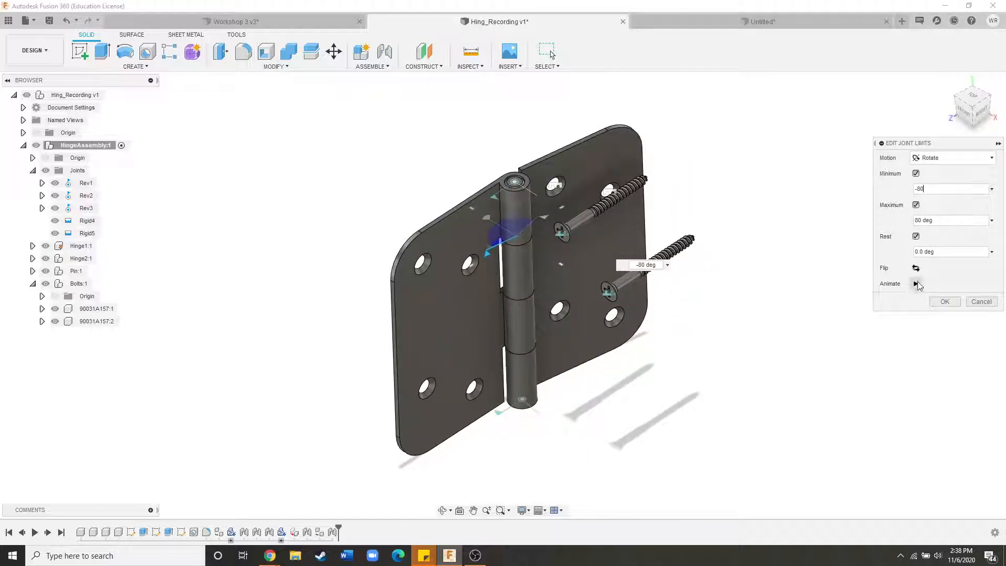
pyautogui.click(917, 284)
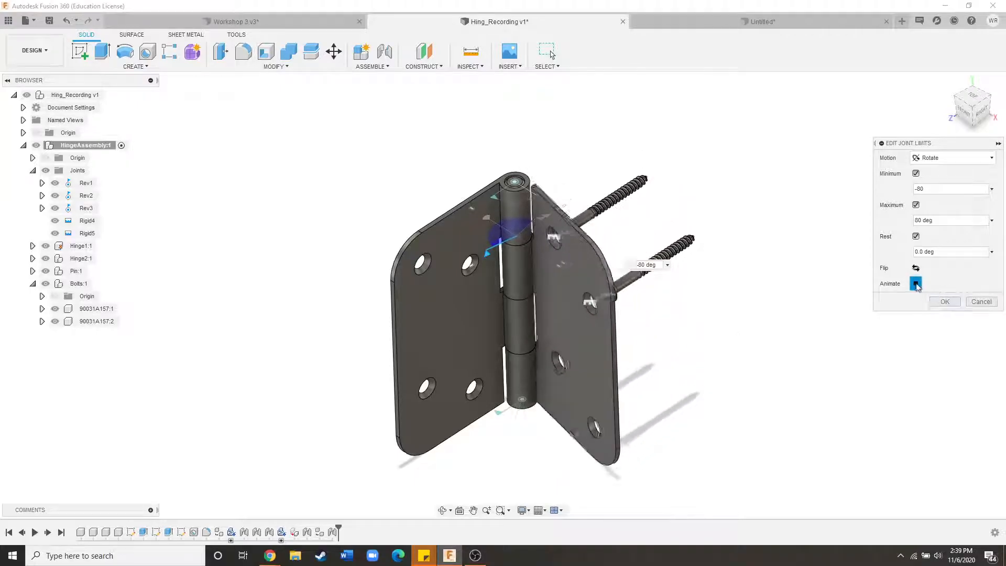
pyautogui.click(916, 284)
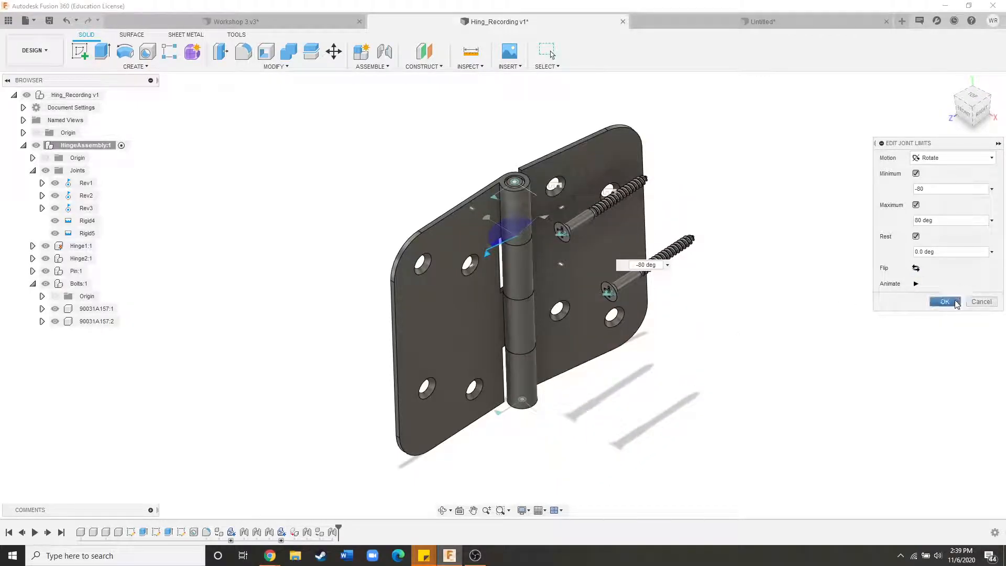
pyautogui.click(945, 302)
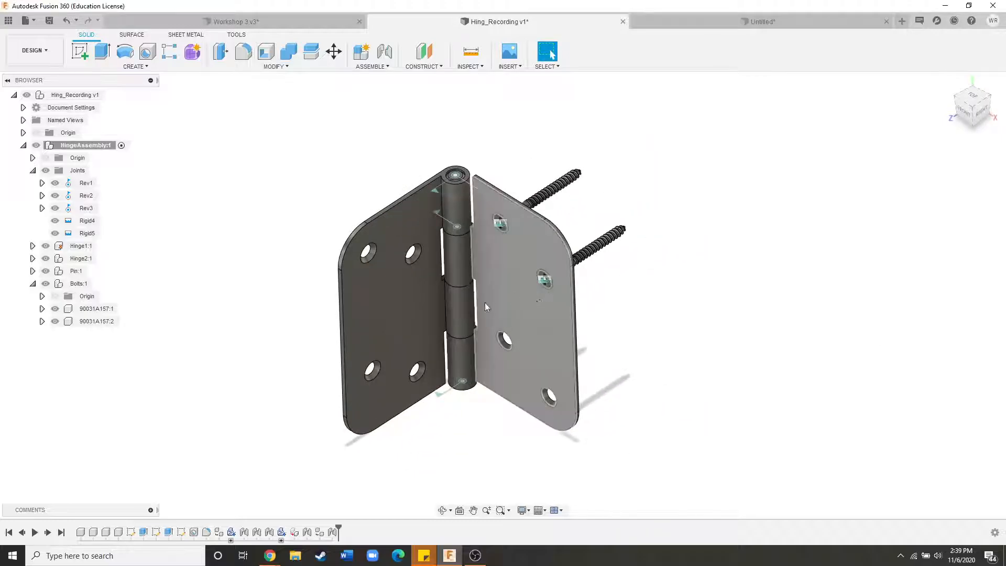
# Swing the hinge plate back and forth around the pin to test the joint limits.
pyautogui.moveTo(409, 308); pyautogui.dragTo(405, 249)
pyautogui.moveTo(546, 230); pyautogui.dragTo(459, 287)
pyautogui.moveTo(543, 304); pyautogui.dragTo(381, 234)
pyautogui.moveTo(385, 200); pyautogui.dragTo(362, 293)
pyautogui.moveTo(406, 243); pyautogui.dragTo(365, 257)
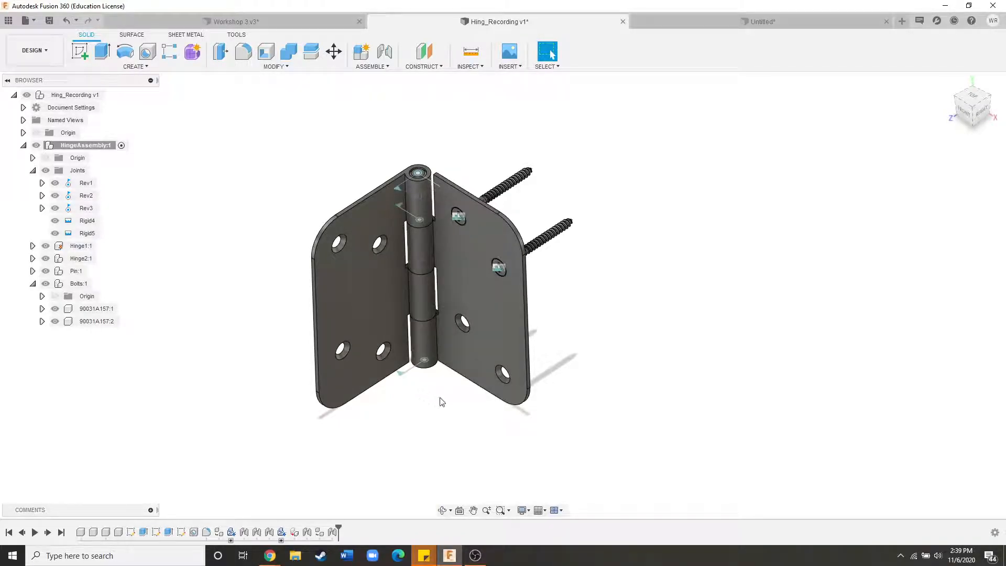
pyautogui.scroll(-2, 568, 398)
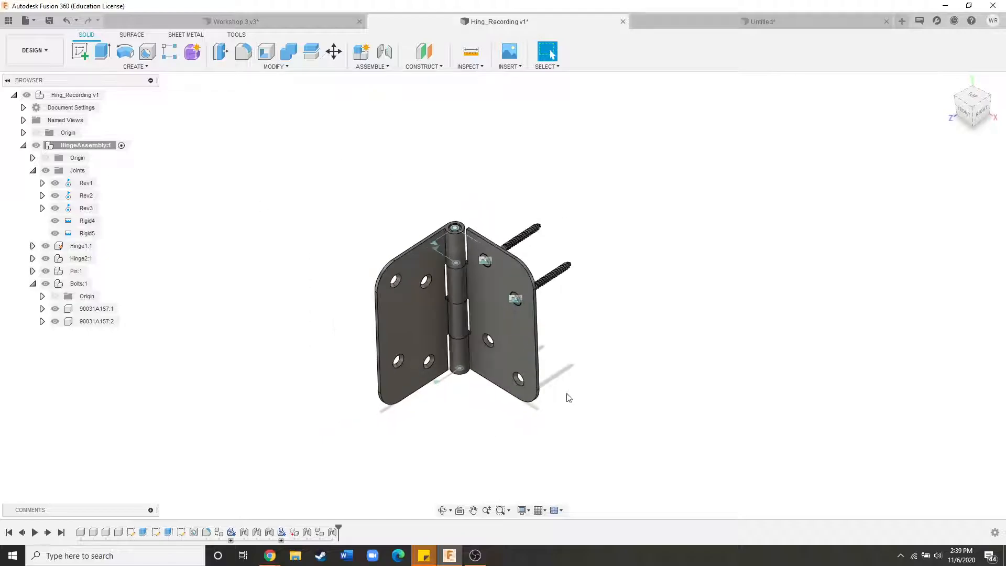
pyautogui.scroll(2, 457, 388)
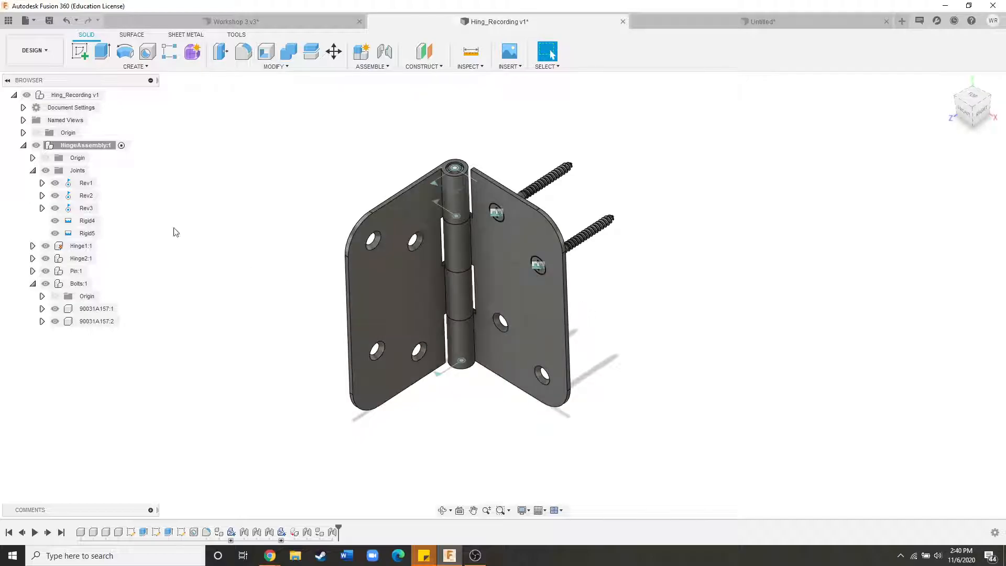
pyautogui.scroll(-3, 297, 294)
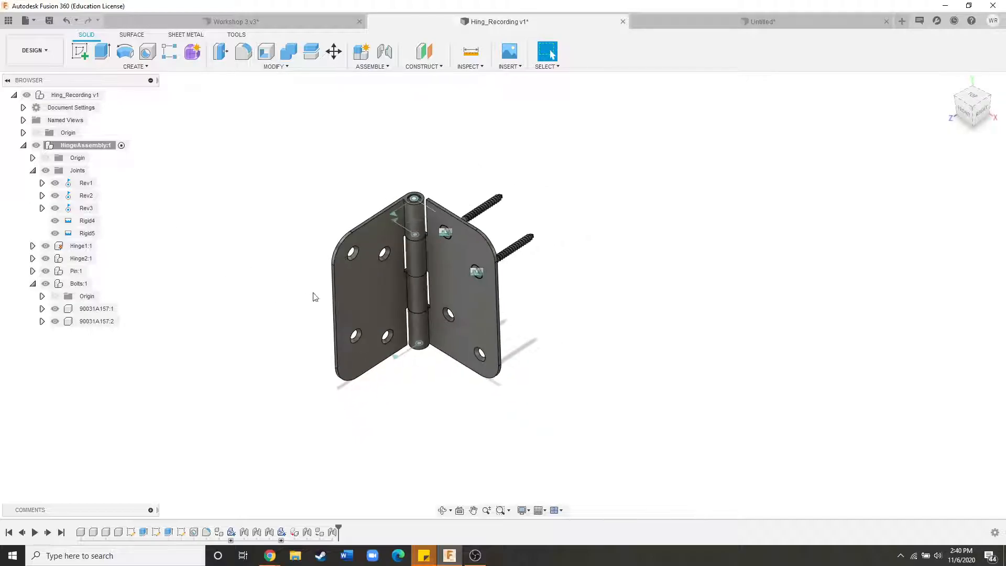
pyautogui.scroll(6, 411, 275)
pyautogui.scroll(-5, 271, 299)
pyautogui.scroll(2, 337, 321)
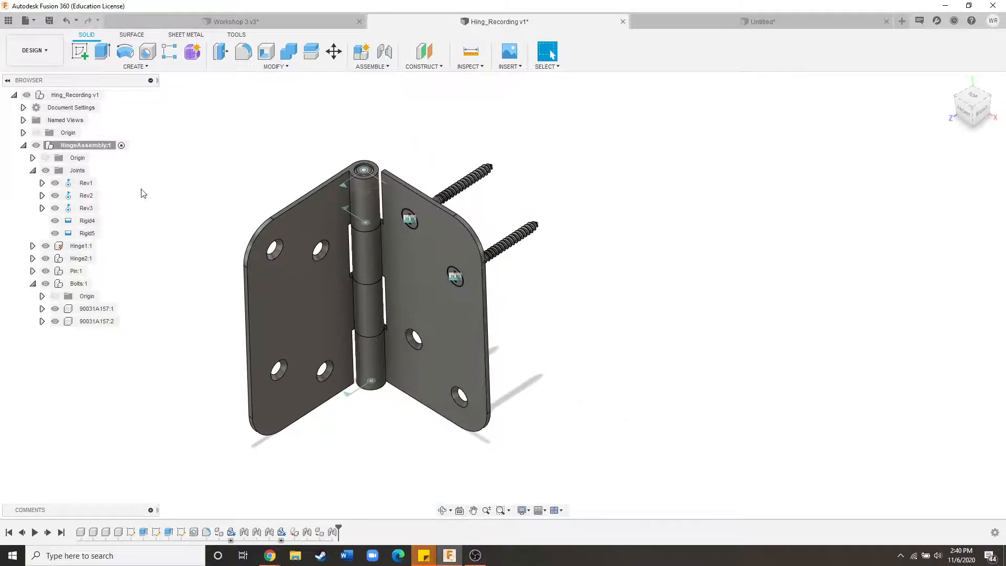
# Activate the top-level Hing_Recording component and create an internal standard component named Door in it.
pyautogui.click(111, 95)
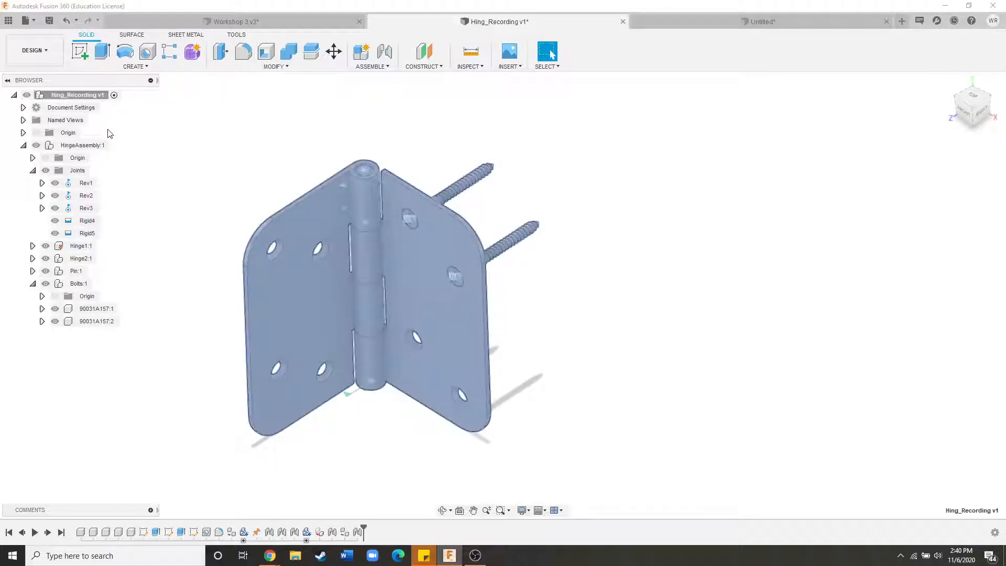
pyautogui.scroll(-3, 436, 266)
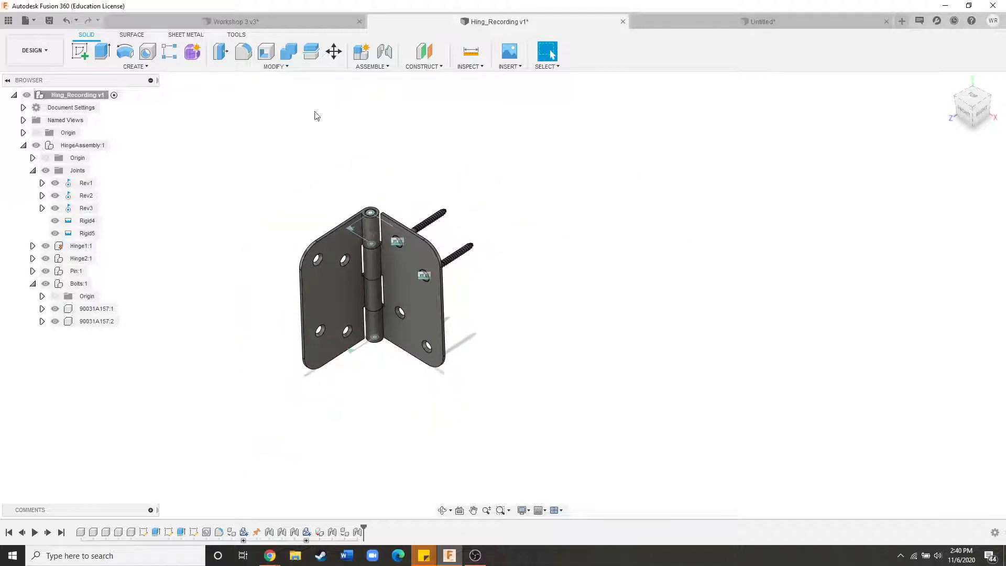
pyautogui.rightClick(97, 97)
pyautogui.click(129, 100)
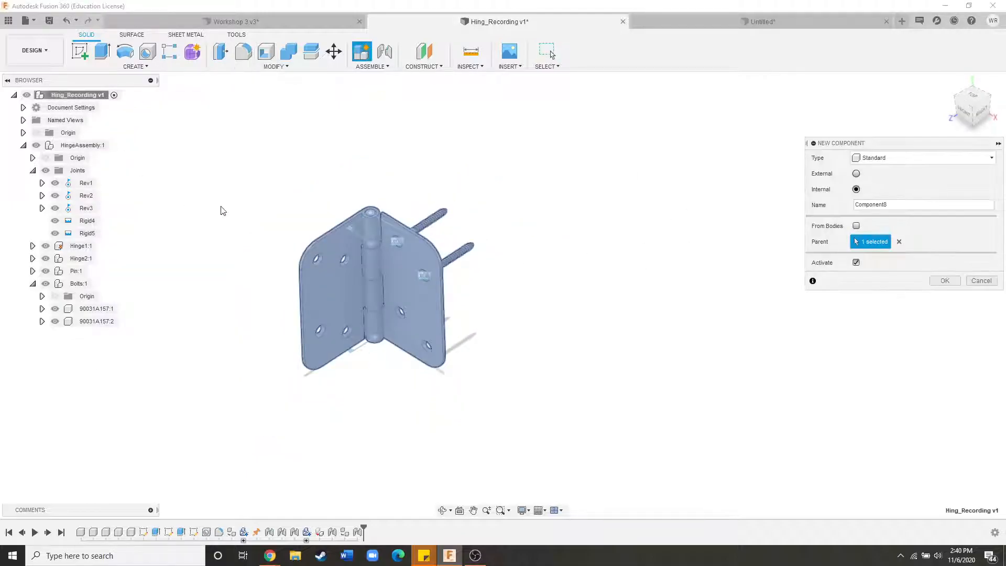
pyautogui.moveTo(892, 205); pyautogui.dragTo(773, 203)
pyautogui.write('Door')
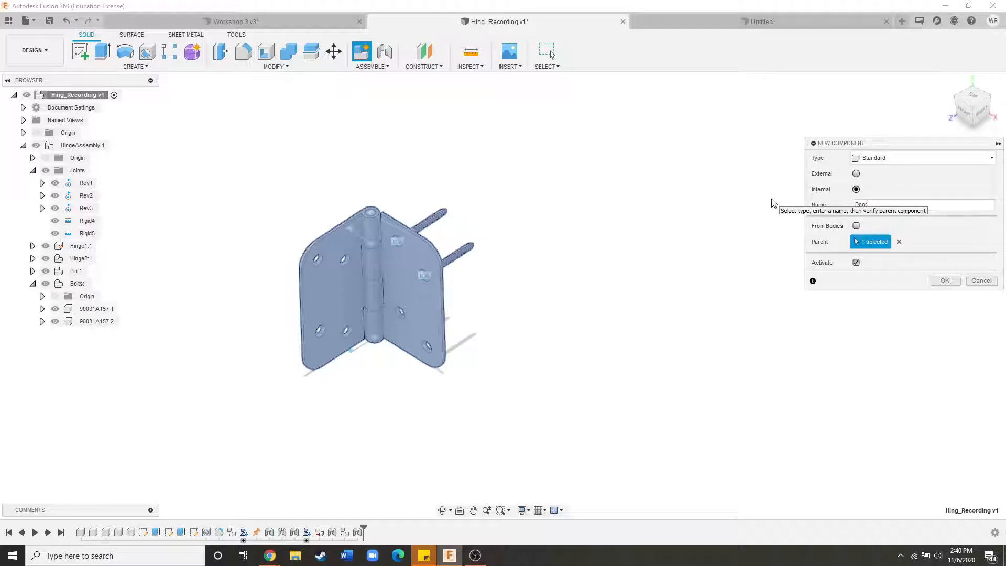
pyautogui.click(946, 282)
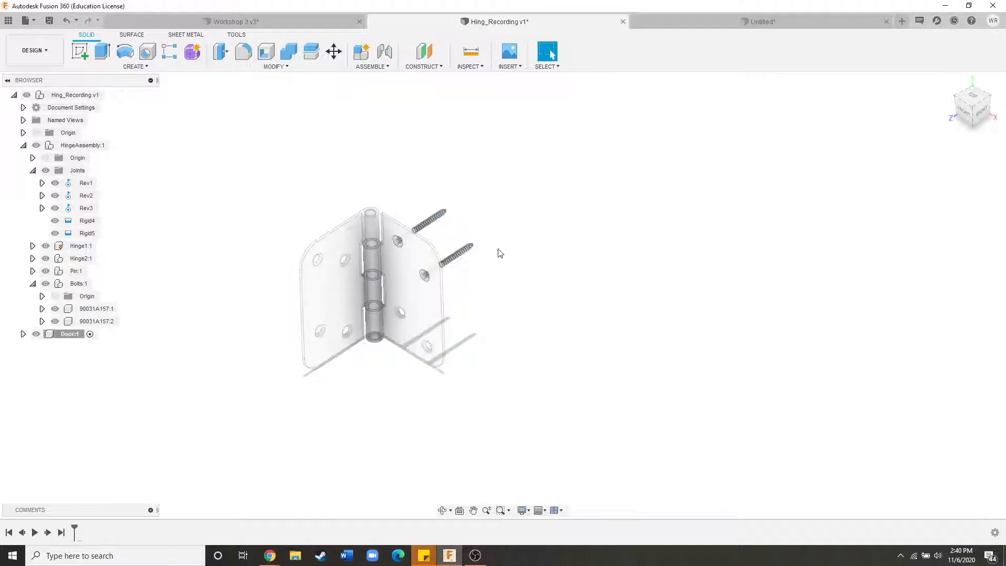
# Collapse and hide HingeAssembly and start a sketch for the Door component on the horizontal origin plane.
pyautogui.click(23, 146)
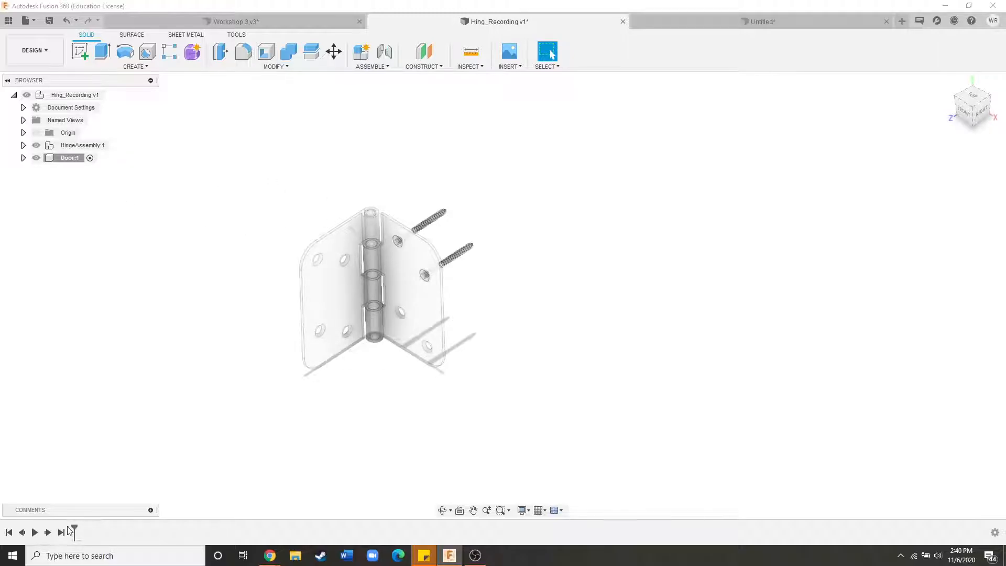
pyautogui.click(81, 51)
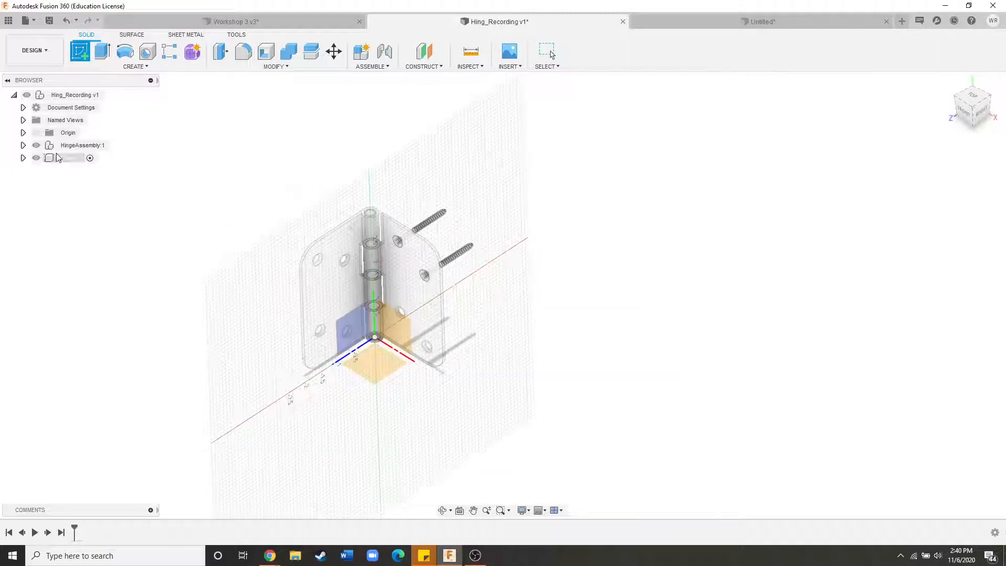
pyautogui.click(35, 146)
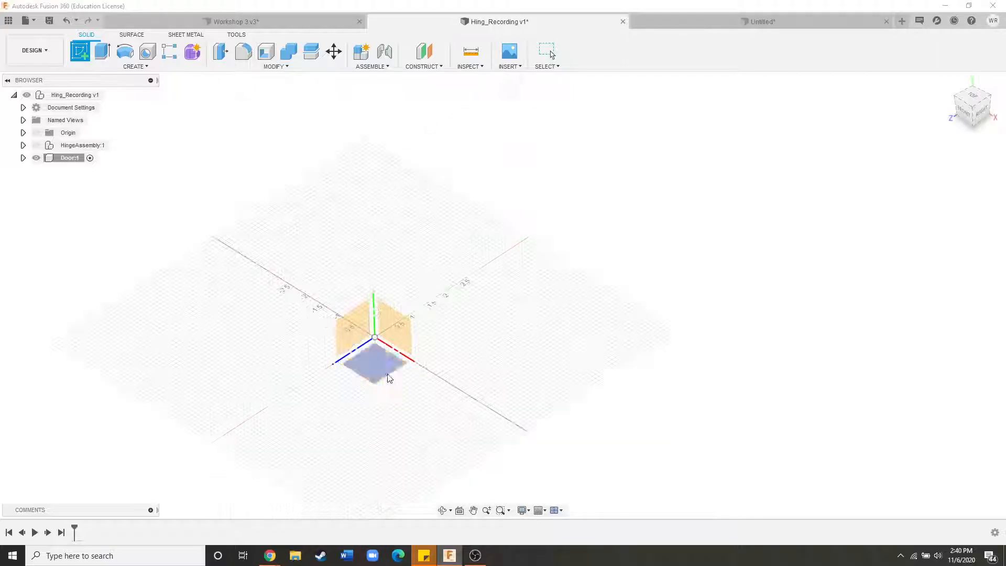
pyautogui.click(371, 375)
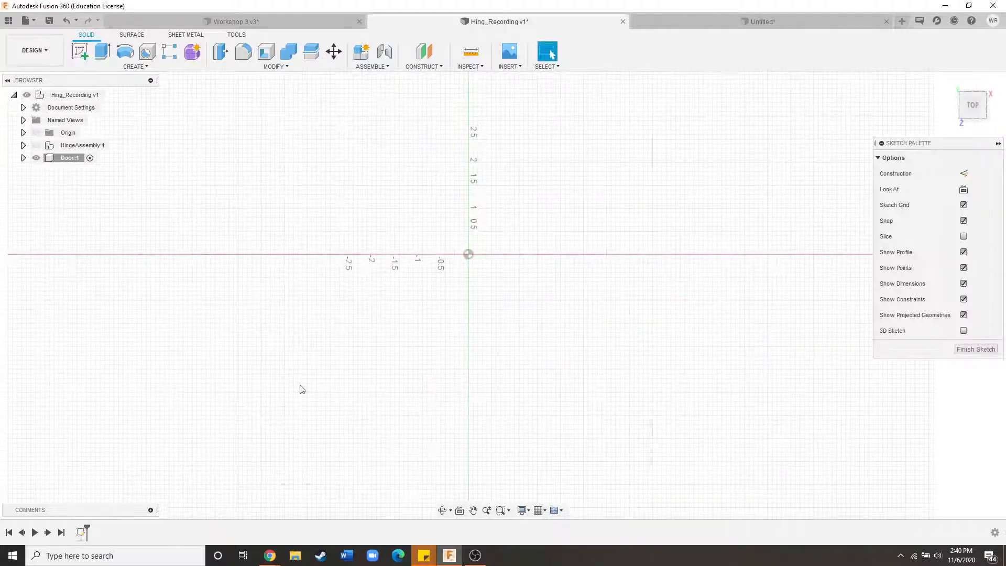
# Sketch a long, thin rectangle with one corner on the origin and its long side along the X axis.
pyautogui.click(102, 51)
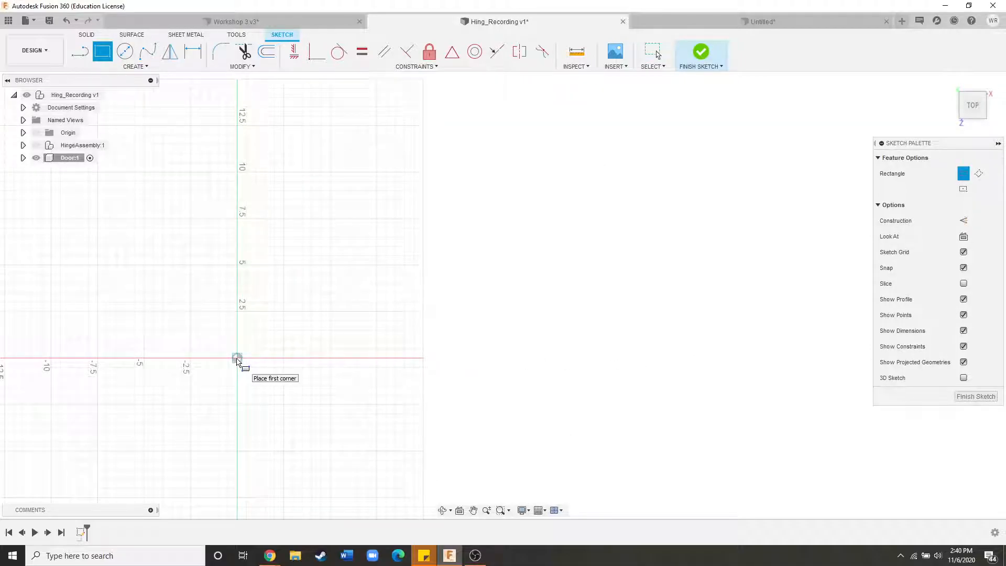
pyautogui.click(237, 359)
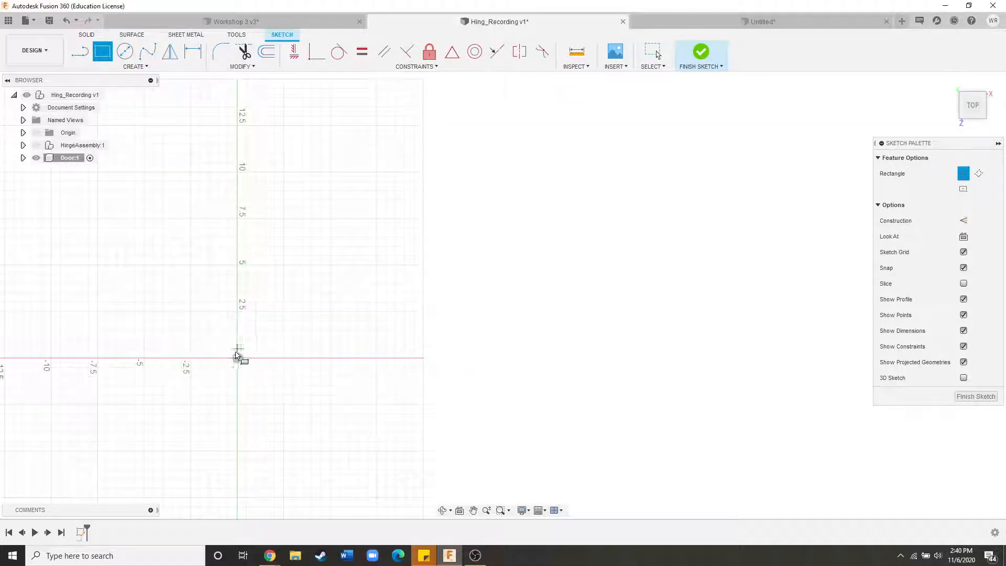
pyautogui.scroll(-3, 218, 426)
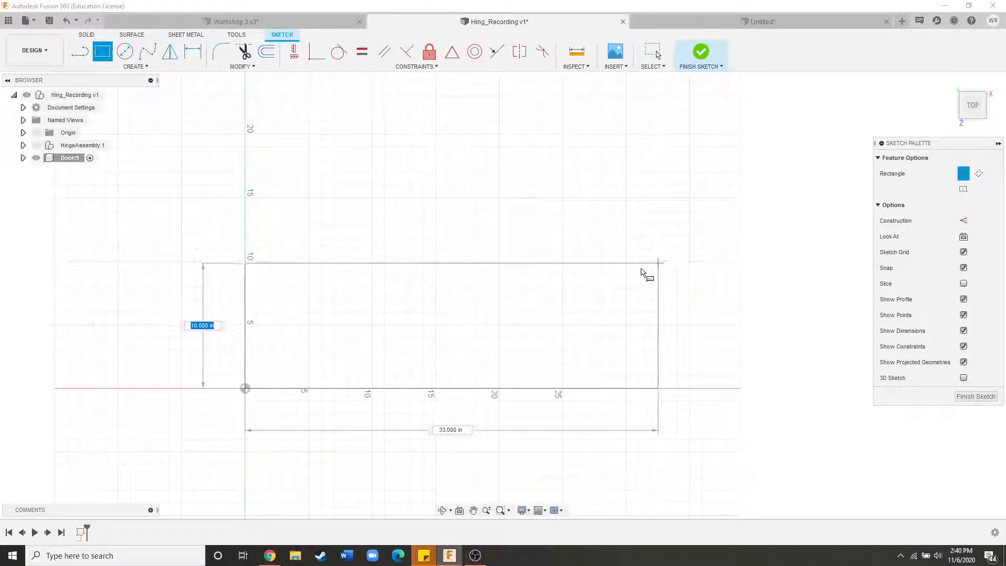
pyautogui.click(528, 370)
pyautogui.press('Escape')
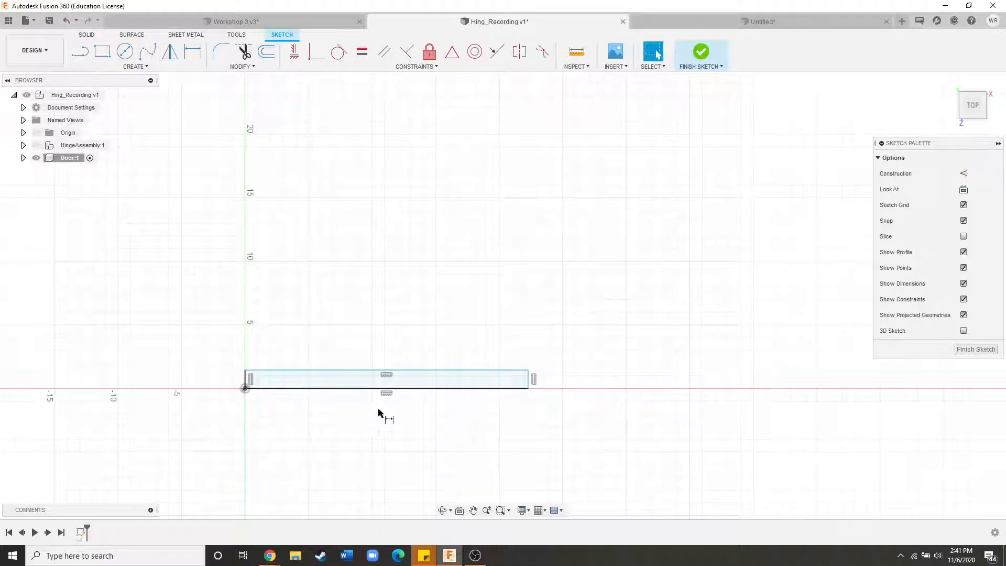
# Dimension the Door rectangle 4 ft long and 1.5 in thick, and finish the sketch.
pyautogui.press('d')
pyautogui.click(445, 394)
pyautogui.click(433, 453)
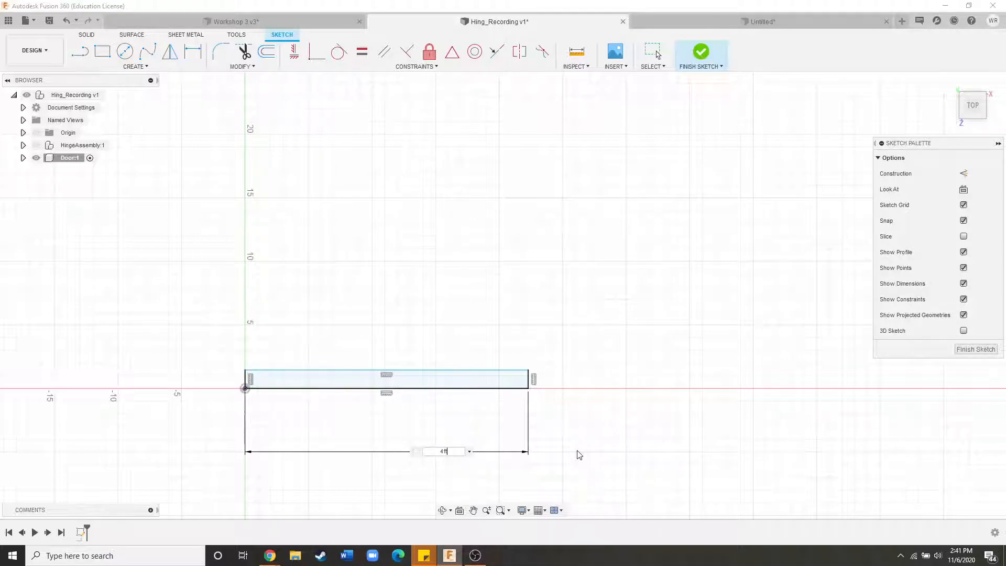
pyautogui.press('Return')
pyautogui.scroll(-2, 330, 404)
pyautogui.scroll(2, 551, 413)
pyautogui.click(744, 377)
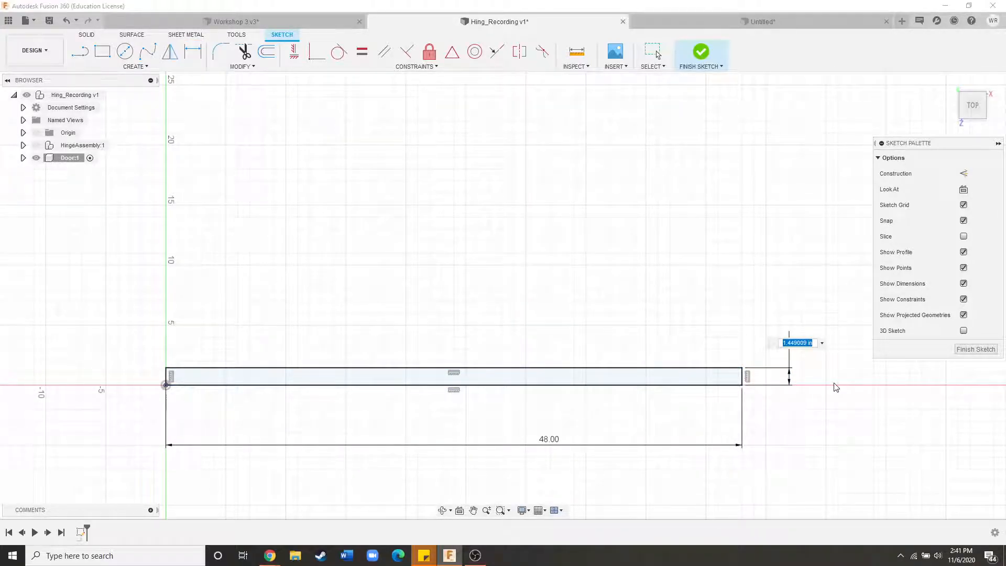
pyautogui.write('1.5')
pyautogui.press('Return')
pyautogui.scroll(-2, 601, 303)
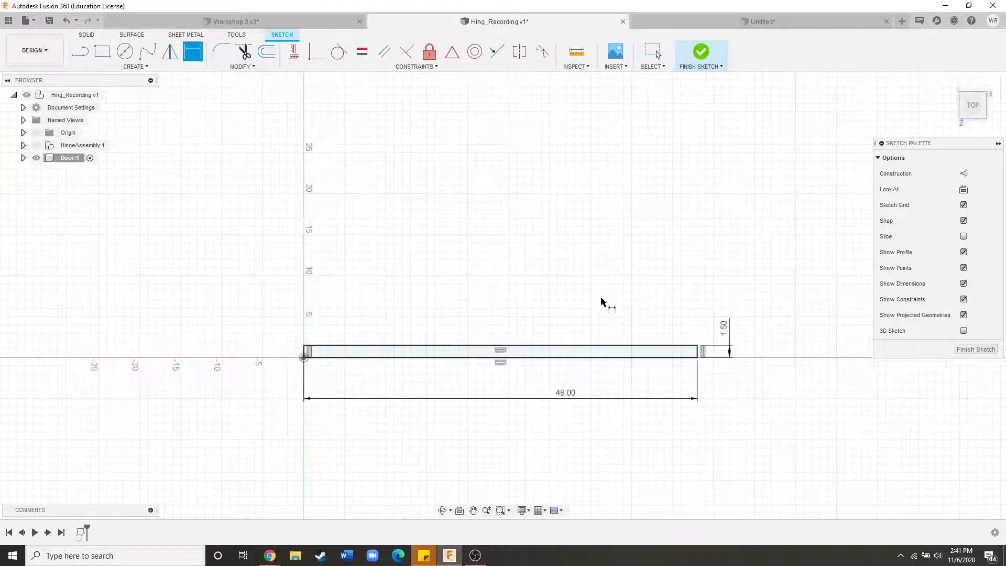
pyautogui.click(988, 348)
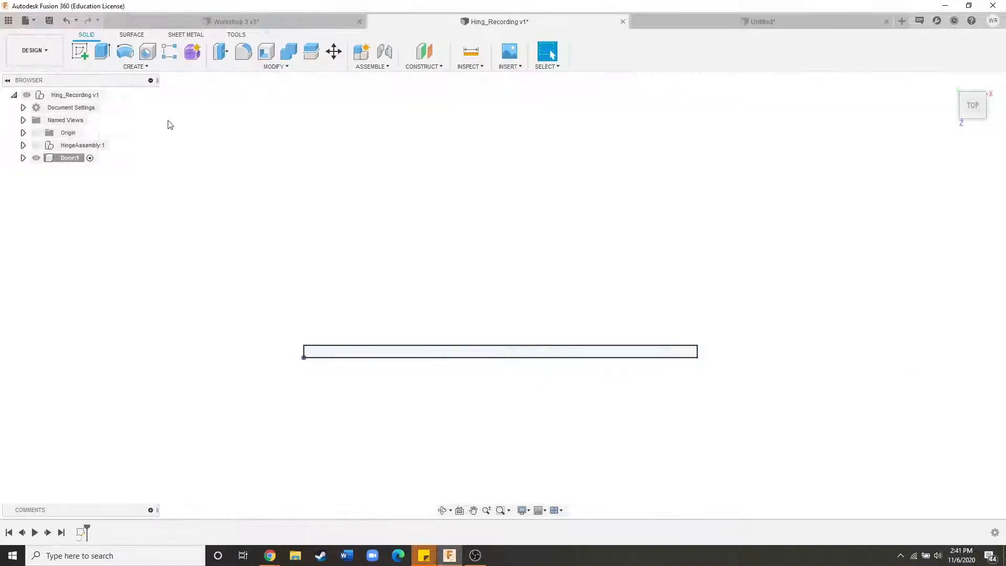
# Extrude the Door rectangle 7.5 ft to one side as a new body.
pyautogui.click(102, 52)
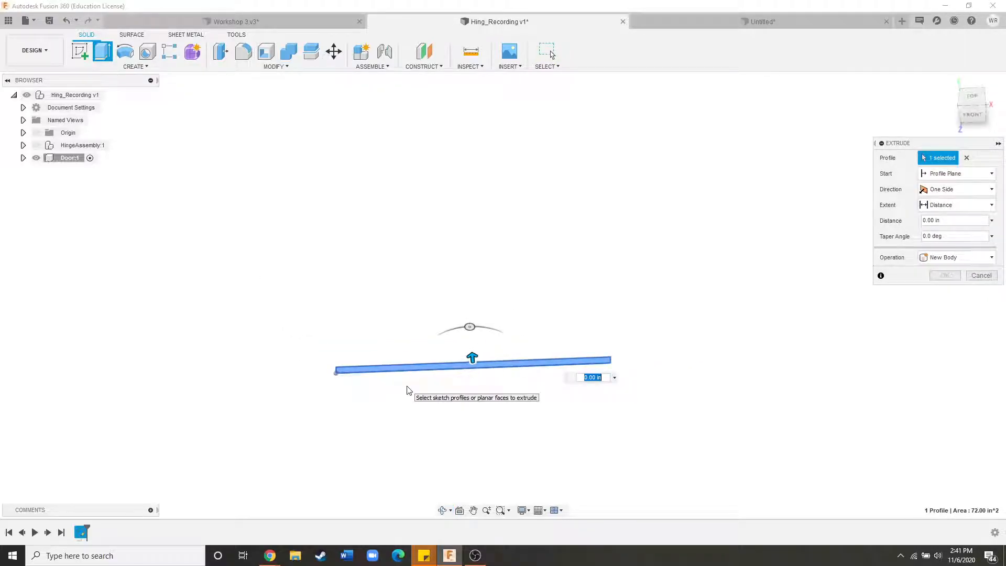
pyautogui.write('7.5in')
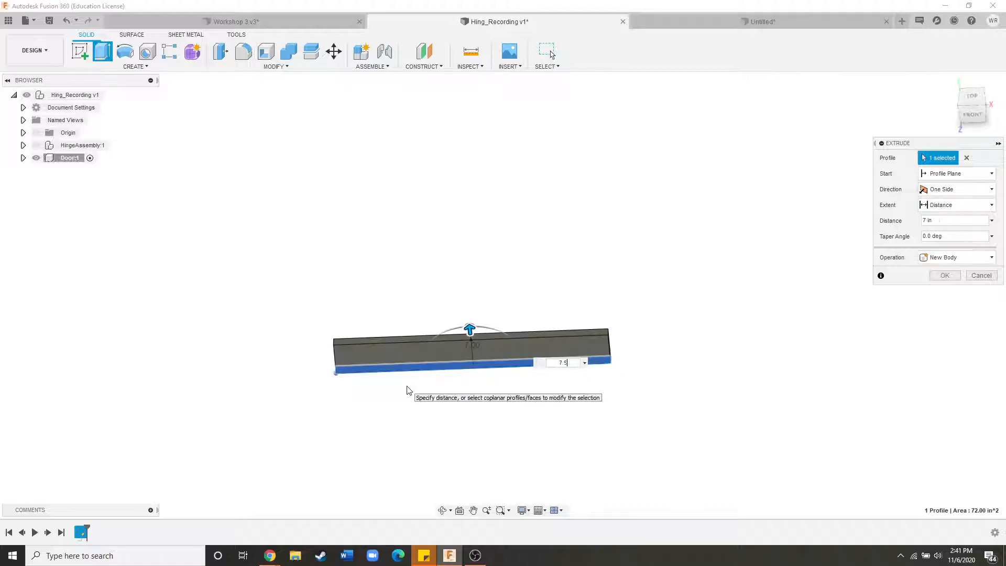
pyautogui.scroll(-5, 480, 415)
pyautogui.keyDown('shift'); pyautogui.moveTo(511, 383); pyautogui.dragTo(529, 335, button='middle'); pyautogui.keyUp('shift')
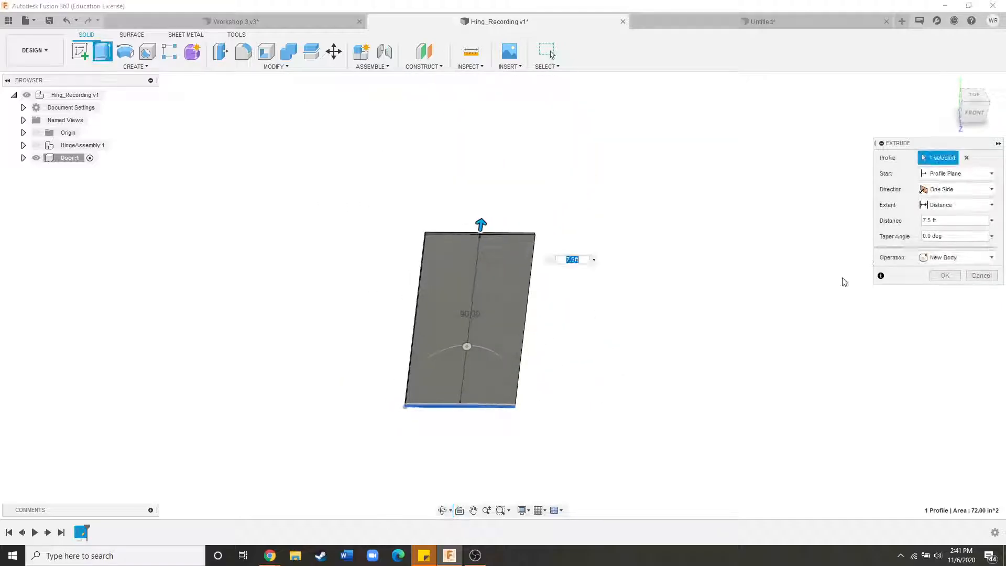
pyautogui.click(946, 276)
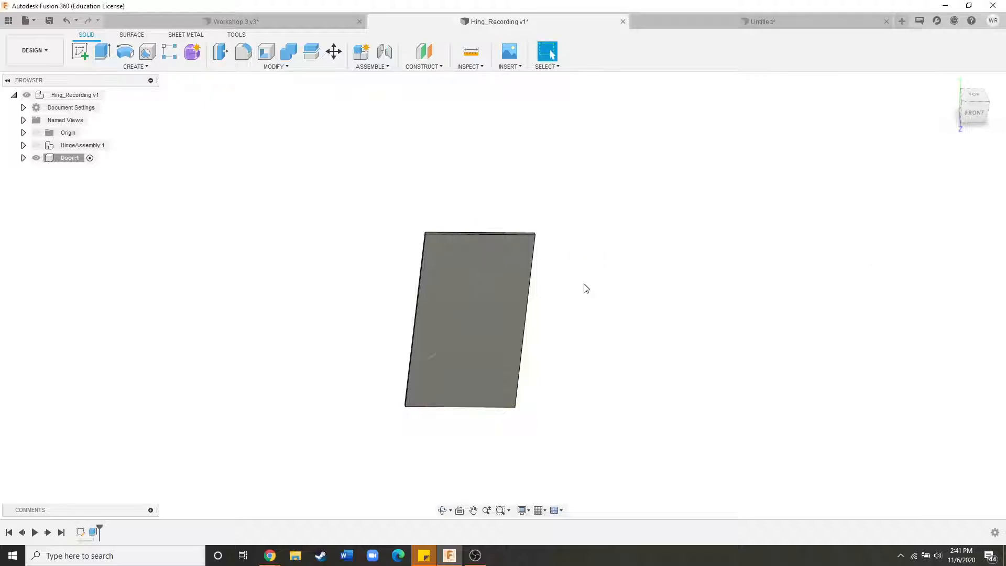
# Search the appearance library for wood and apply the Cherry appearance to the whole Door component.
pyautogui.keyDown('shift'); pyautogui.moveTo(527, 378); pyautogui.dragTo(246, 249, button='middle'); pyautogui.keyUp('shift')
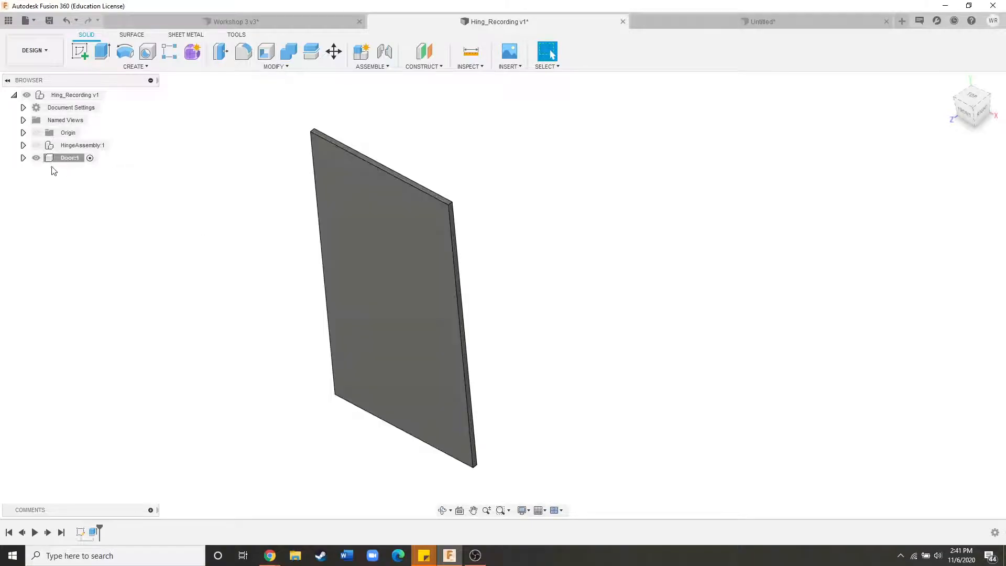
pyautogui.click(23, 158)
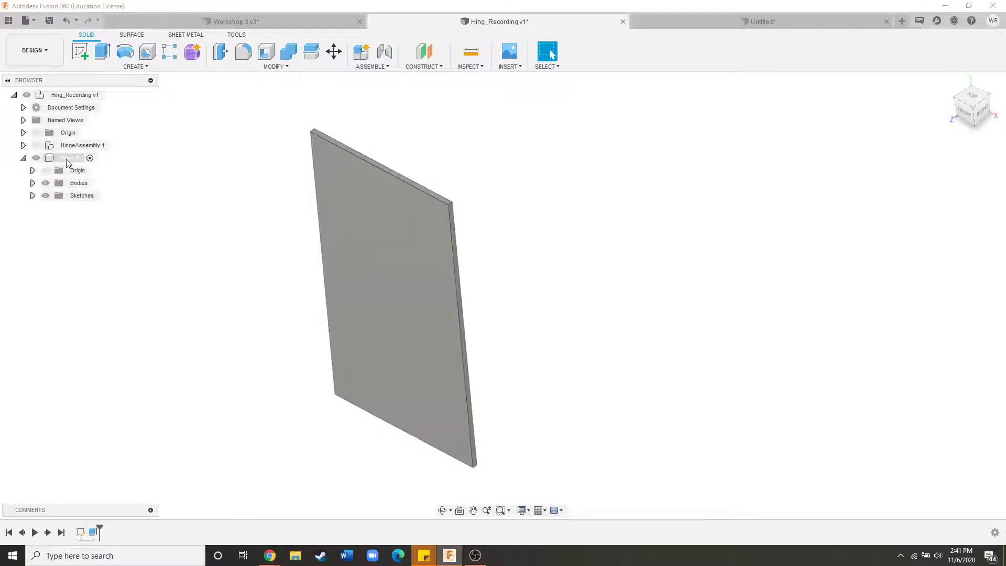
pyautogui.rightClick(65, 162)
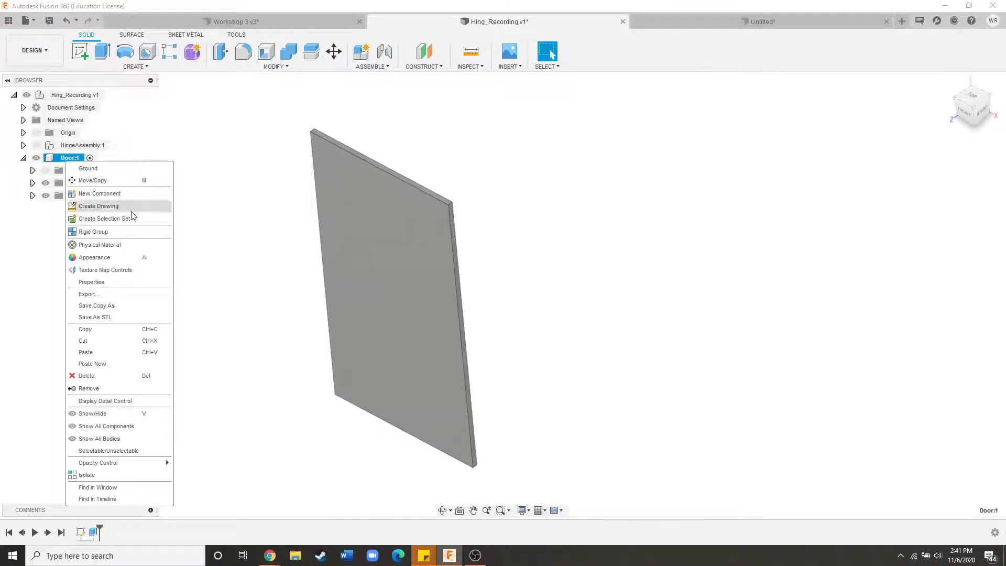
pyautogui.click(121, 256)
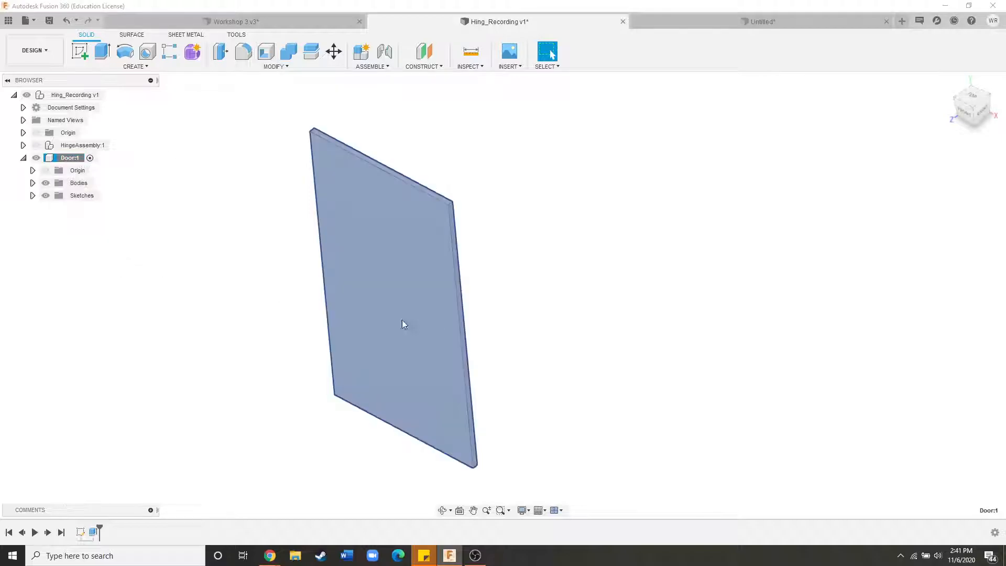
pyautogui.click(806, 308)
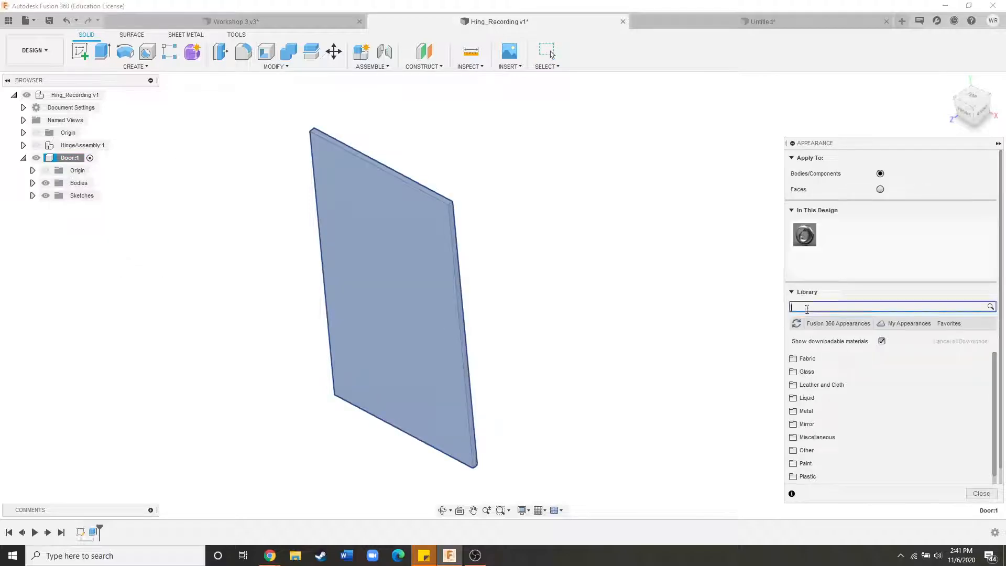
pyautogui.write('wood')
pyautogui.press('Return')
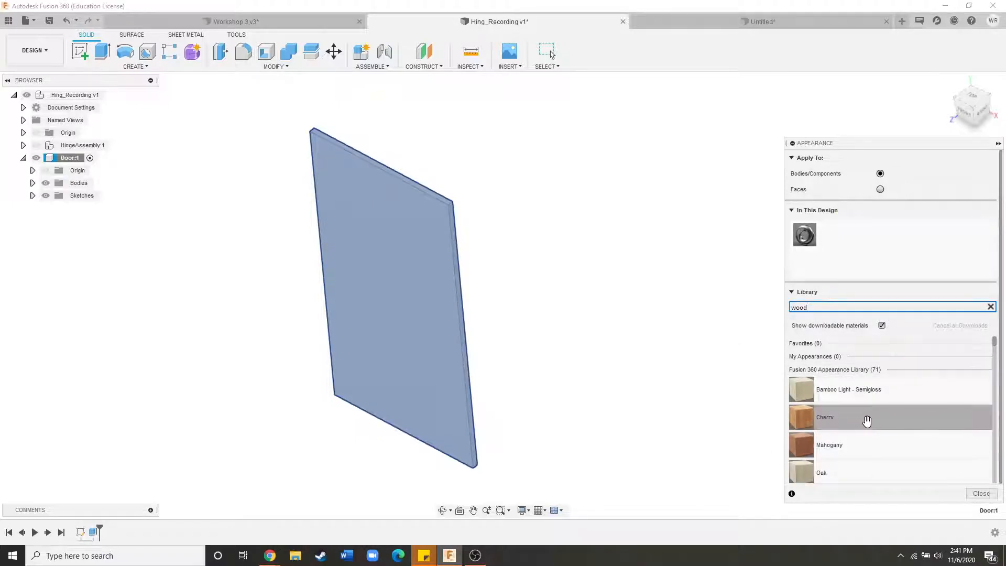
pyautogui.moveTo(891, 420); pyautogui.dragTo(418, 296)
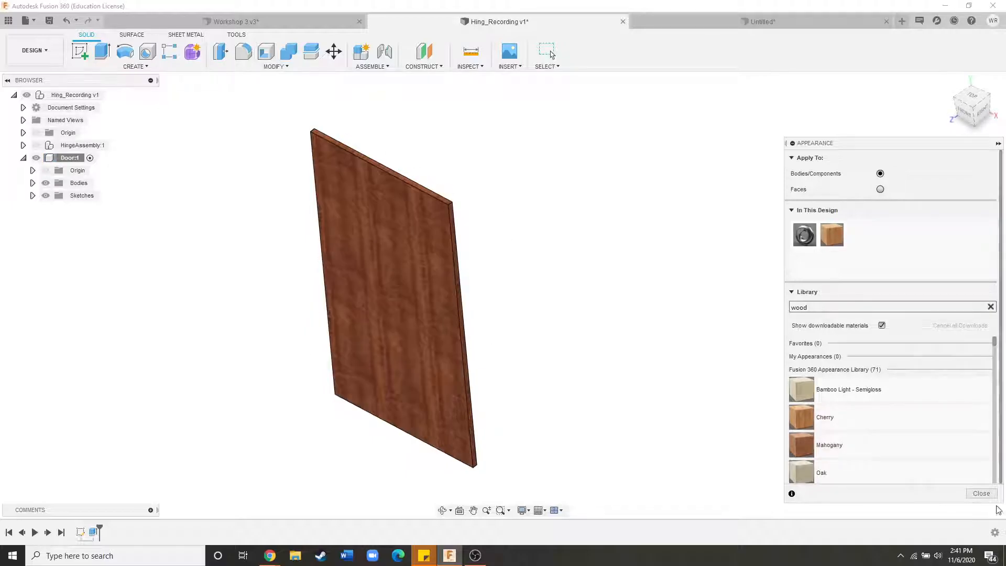
pyautogui.click(975, 494)
# Edit the Door's base sketch to set its thickness to 2.5 in, and finish the sketch.
pyautogui.keyDown('shift'); pyautogui.moveTo(465, 303); pyautogui.dragTo(424, 301, button='middle'); pyautogui.keyUp('shift')
pyautogui.keyDown('shift'); pyautogui.moveTo(352, 317); pyautogui.dragTo(472, 346, button='middle'); pyautogui.keyUp('shift')
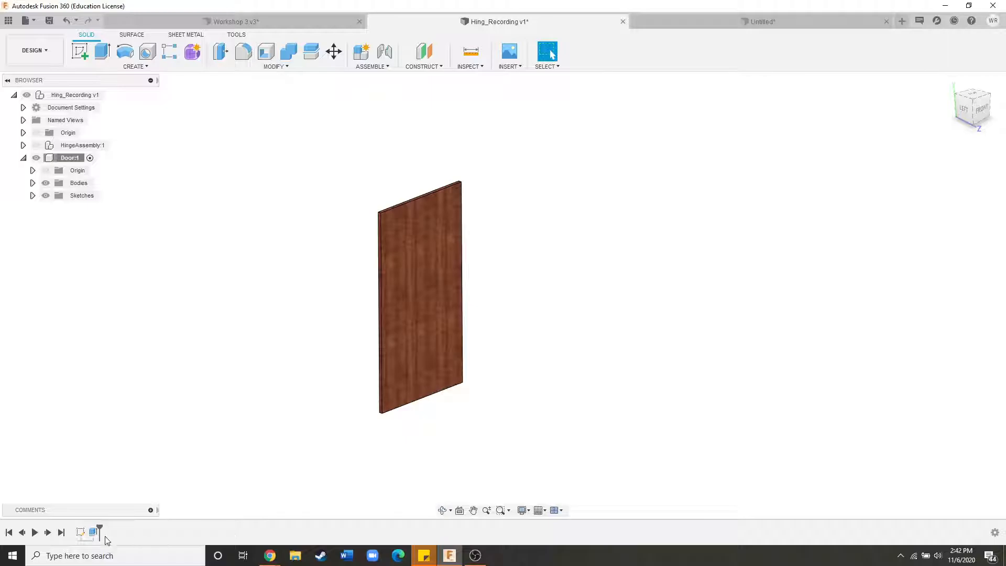
pyautogui.doubleClick(81, 533)
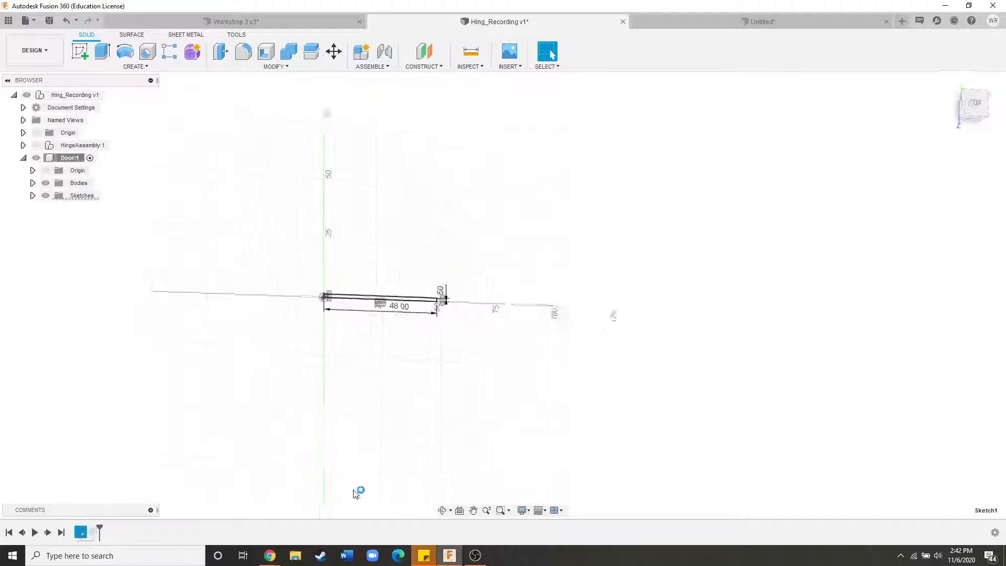
pyautogui.scroll(3, 477, 296)
pyautogui.doubleClick(441, 269)
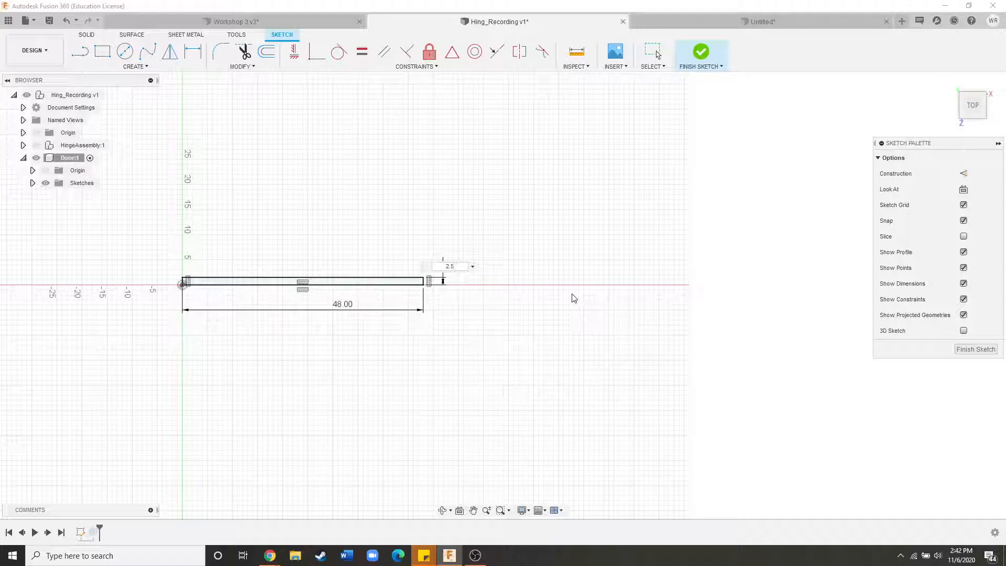
pyautogui.write('2.5')
pyautogui.press('Return')
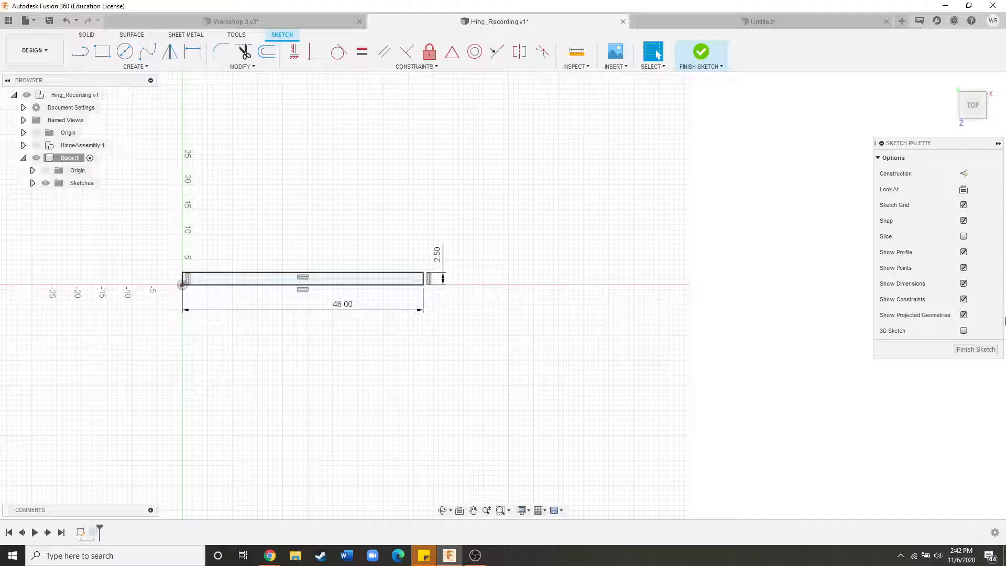
pyautogui.click(976, 349)
# Start a sketch on the Door's narrow vertical side face at the origin and project that face's outline into it.
pyautogui.keyDown('shift'); pyautogui.moveTo(348, 303); pyautogui.dragTo(551, 54, button='middle'); pyautogui.keyUp('shift')
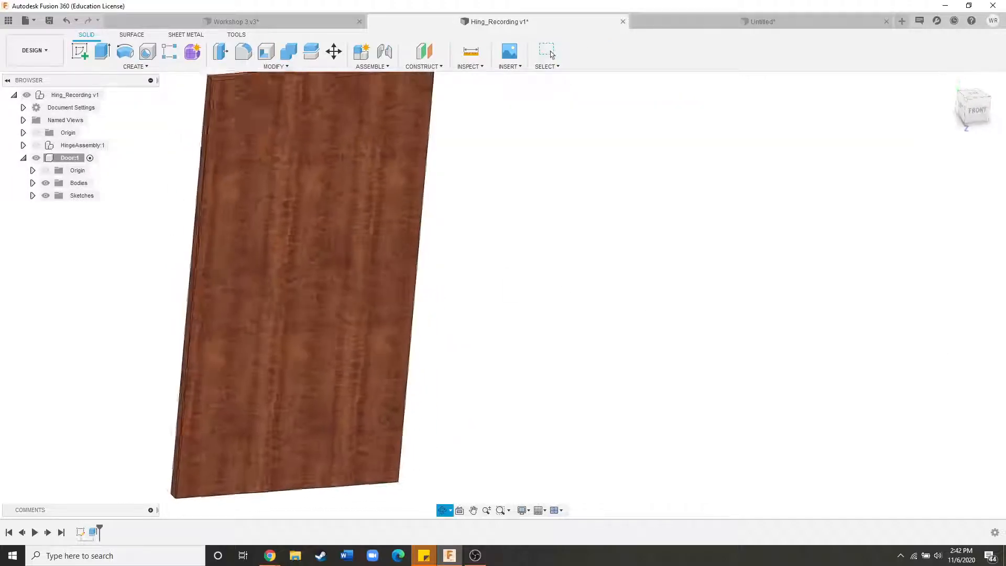
pyautogui.scroll(-3, 334, 174)
pyautogui.click(79, 51)
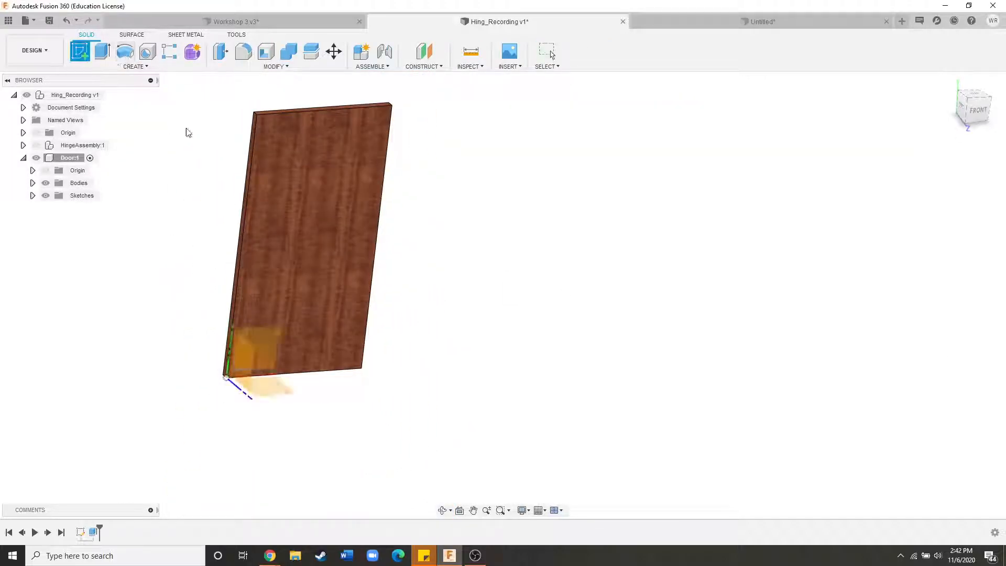
pyautogui.keyDown('shift'); pyautogui.moveTo(299, 359); pyautogui.dragTo(337, 352, button='middle'); pyautogui.keyUp('shift')
pyautogui.scroll(3, 271, 303)
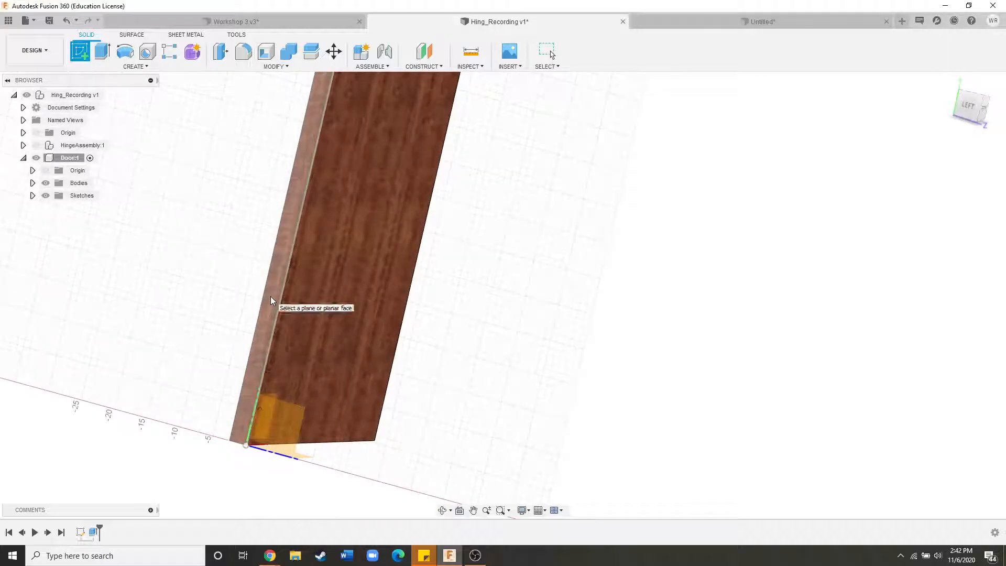
pyautogui.click(270, 301)
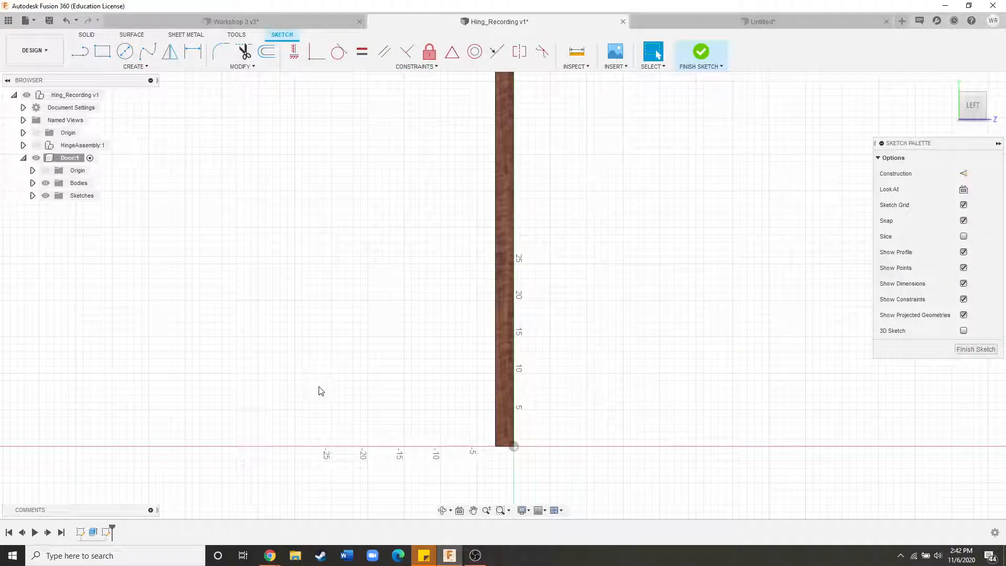
pyautogui.press('p')
pyautogui.click(506, 310)
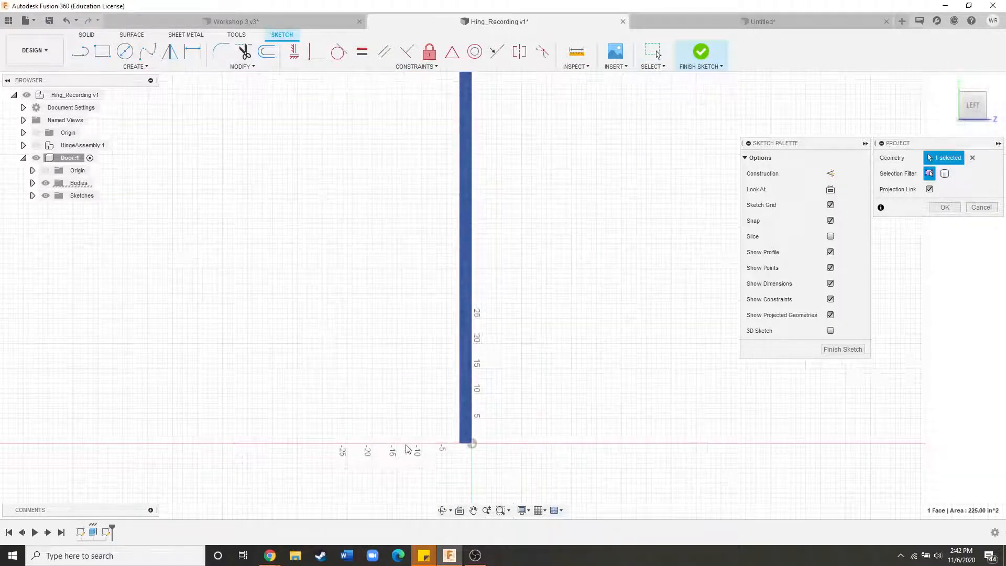
pyautogui.scroll(-4, 509, 388)
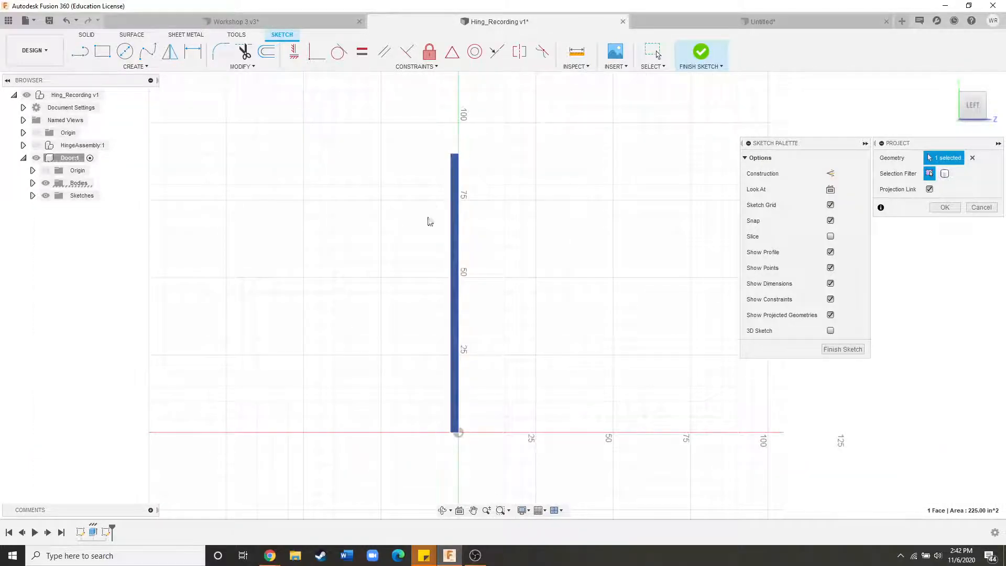
pyautogui.click(946, 207)
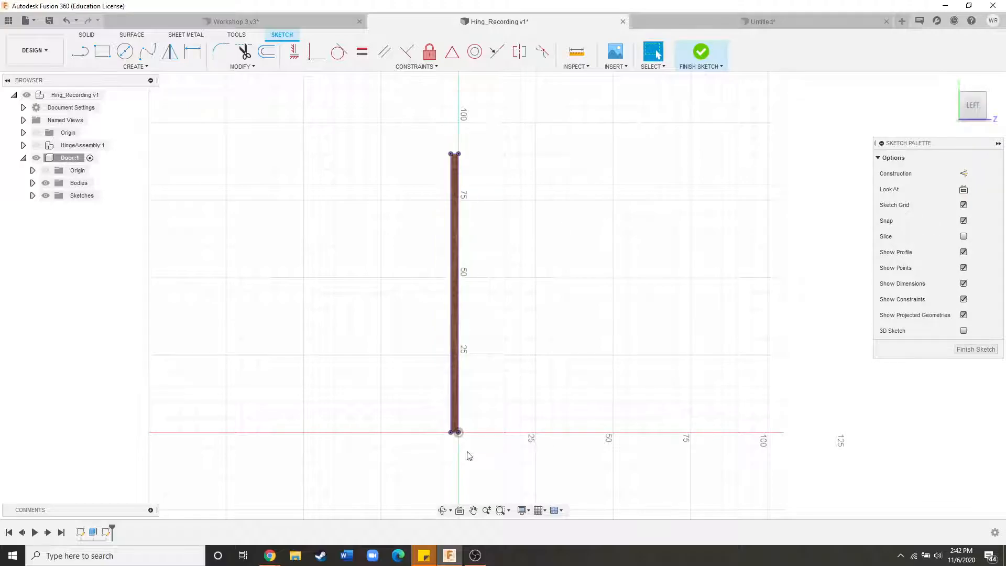
# Sketch two diagonally offset circles near the lower end of the Door's side face, the lower one about 1.1 in in diameter.
pyautogui.scroll(10, 439, 443)
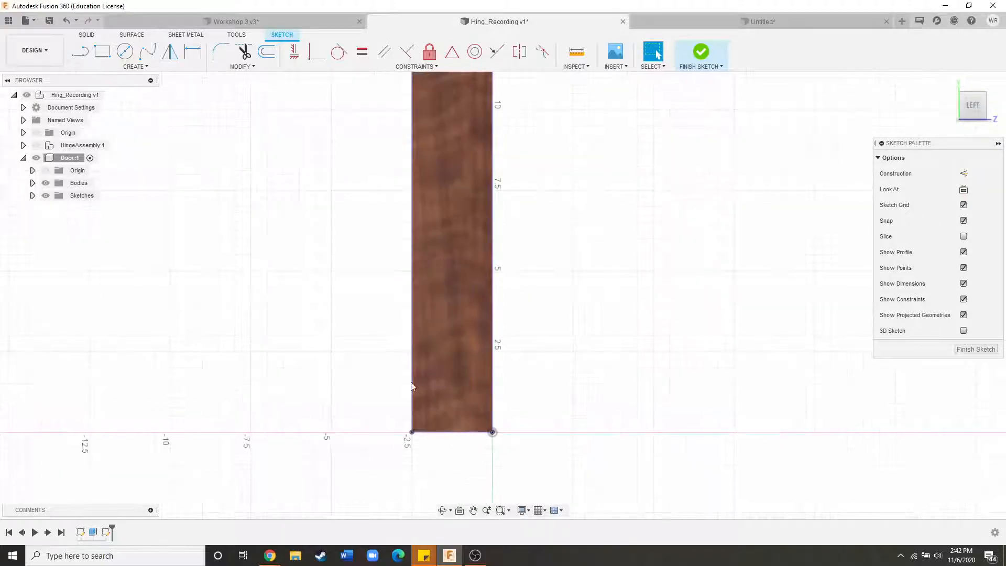
pyautogui.scroll(-2, 439, 450)
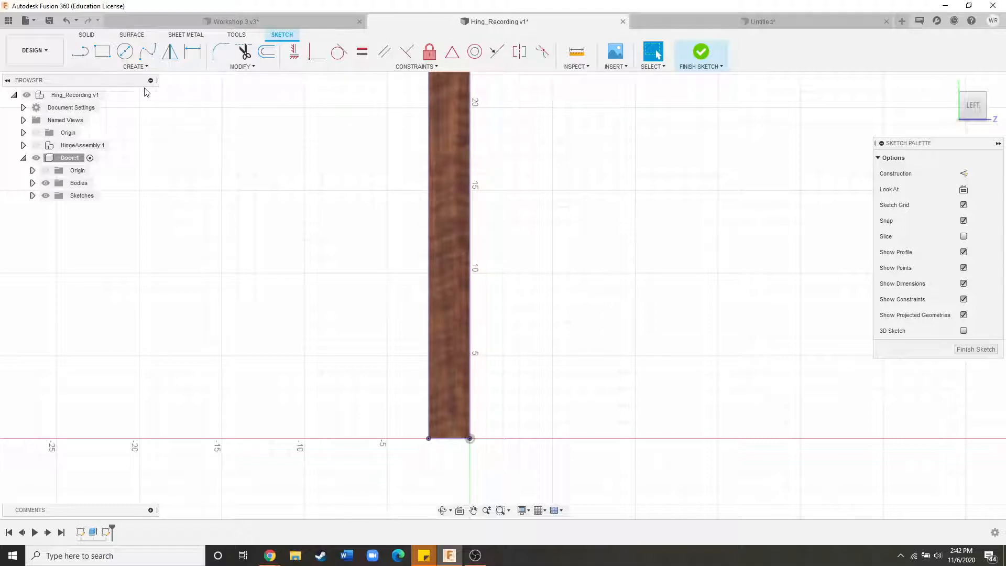
pyautogui.click(125, 52)
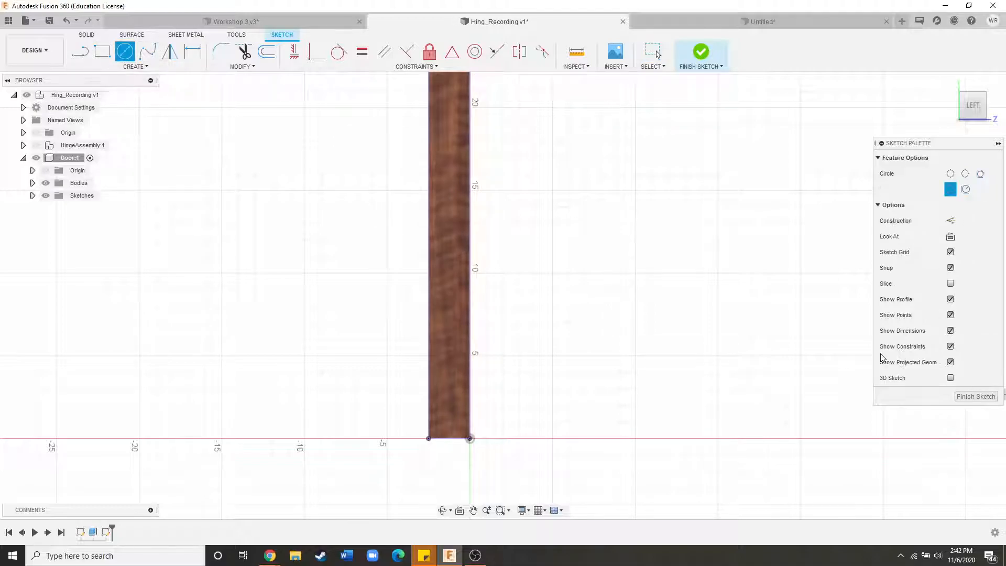
pyautogui.scroll(-2, 439, 461)
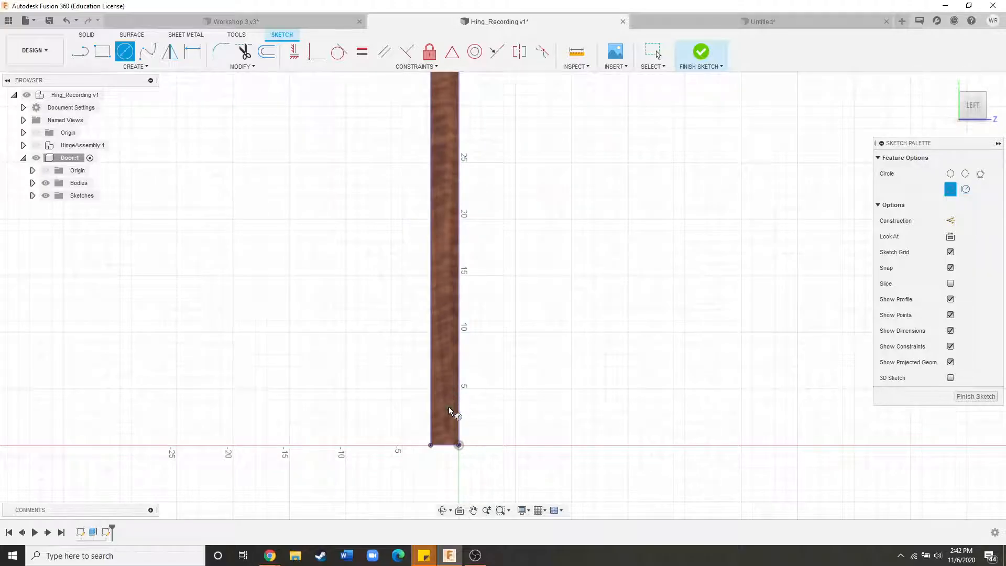
pyautogui.scroll(3, 451, 401)
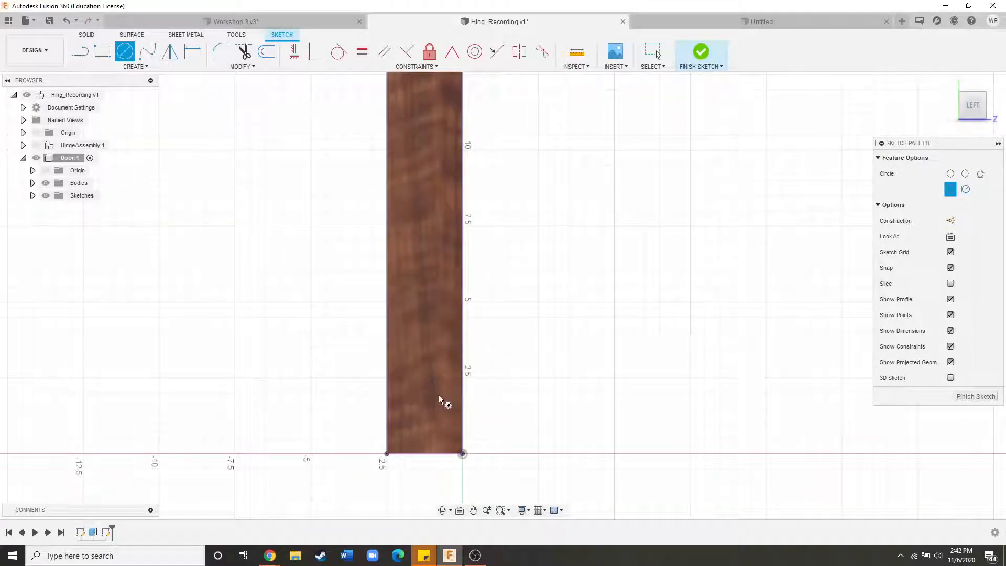
pyautogui.click(447, 413)
pyautogui.click(401, 366)
pyautogui.click(411, 373)
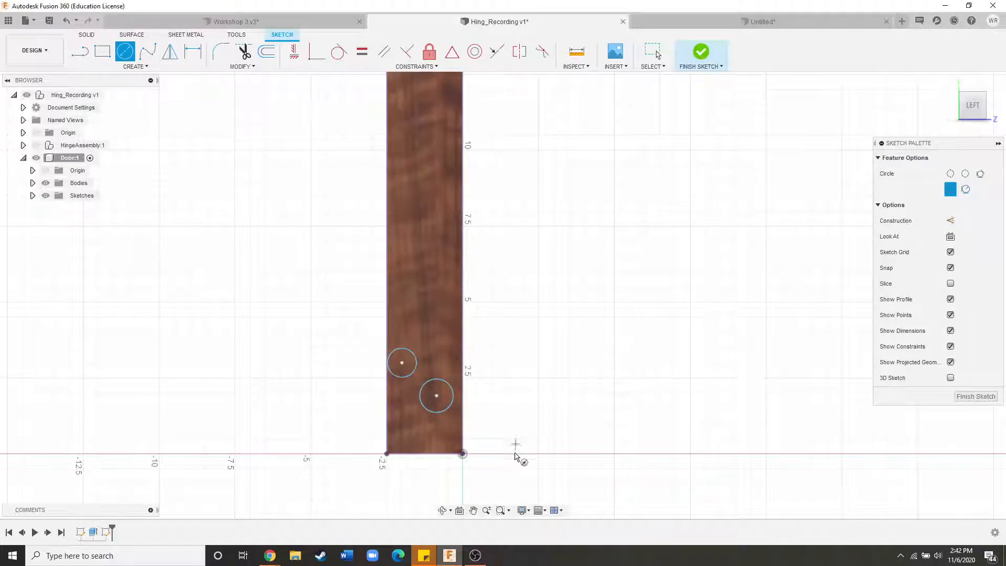
# Check the wood screw's drawing on the McMaster-Carr page and dimension the lower circle's diameter as 0.09 in in Fusion 360.
pyautogui.press('d')
pyautogui.click(454, 404)
pyautogui.click(503, 412)
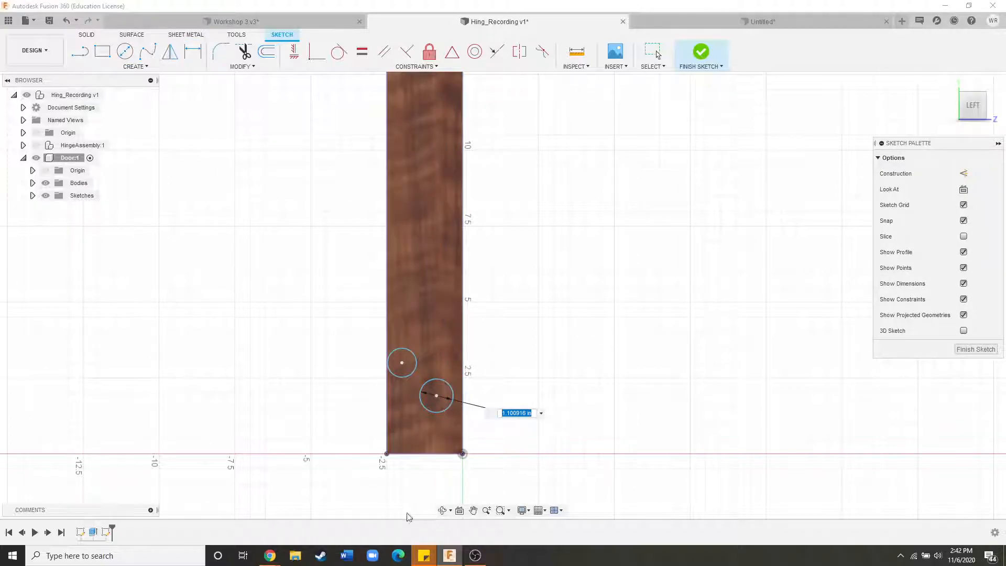
pyautogui.moveTo(269, 556)
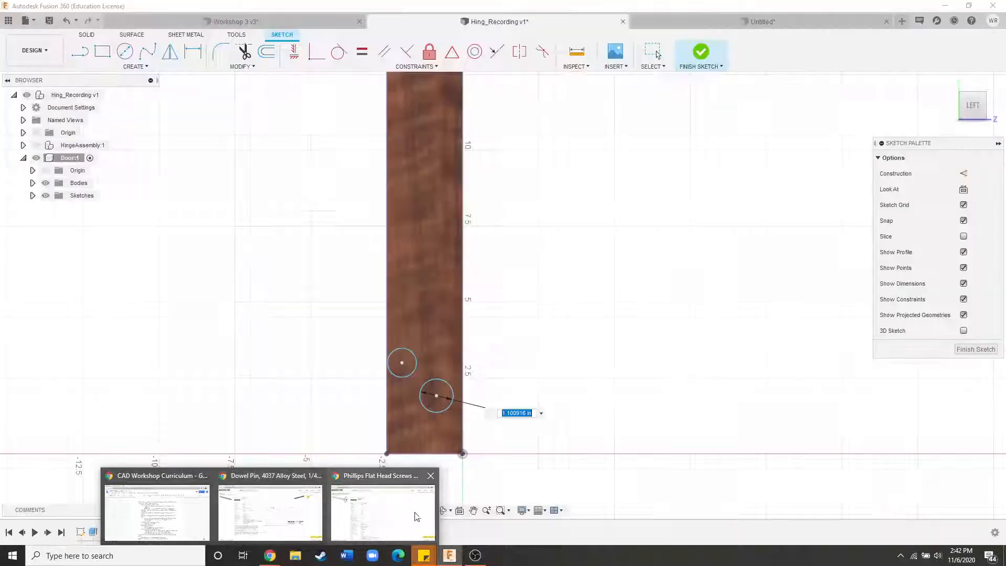
pyautogui.click(413, 514)
pyautogui.scroll(-7, 430, 388)
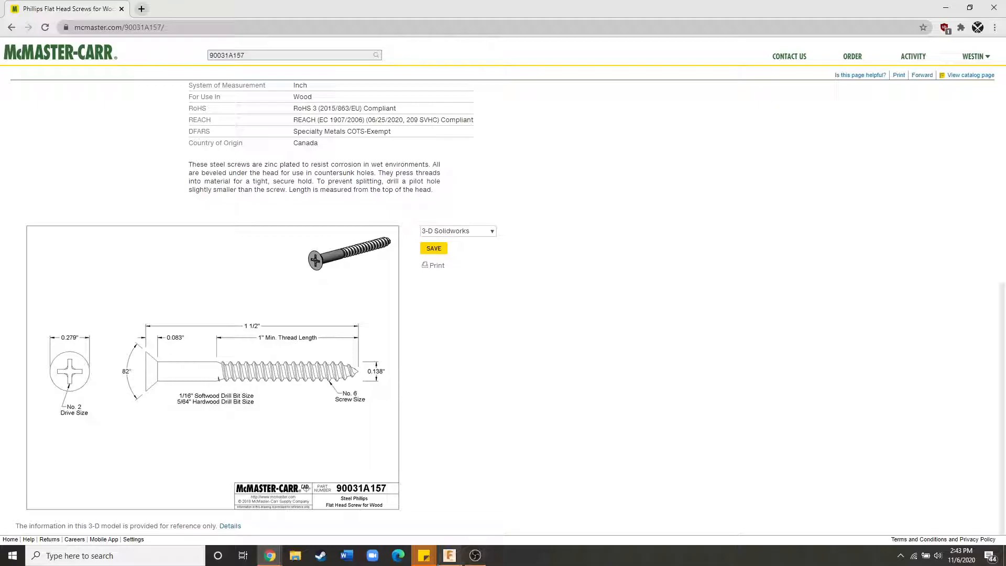
pyautogui.moveTo(445, 558)
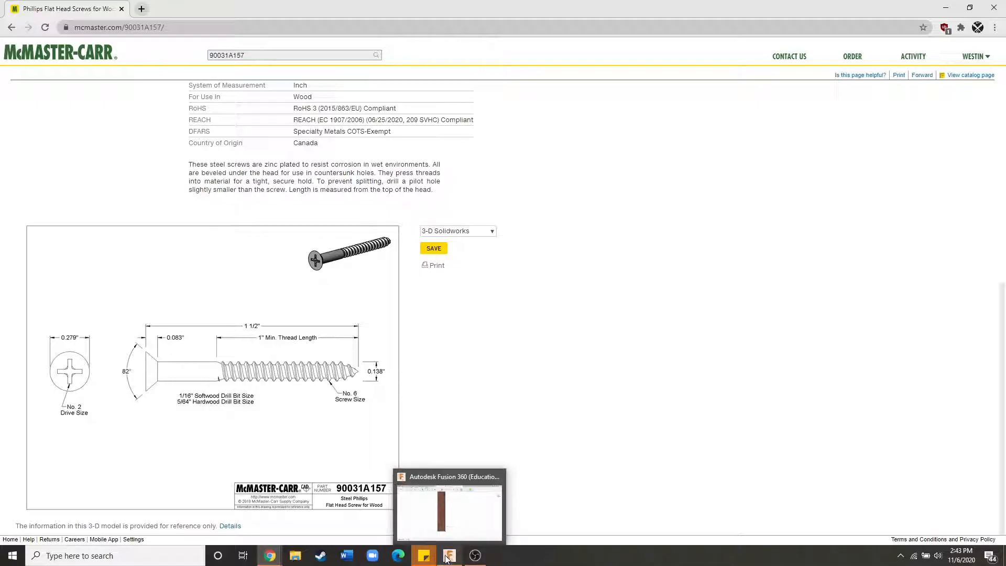
pyautogui.click(446, 558)
pyautogui.press('BackSpace')
pyautogui.write('.09')
pyautogui.press('Return')
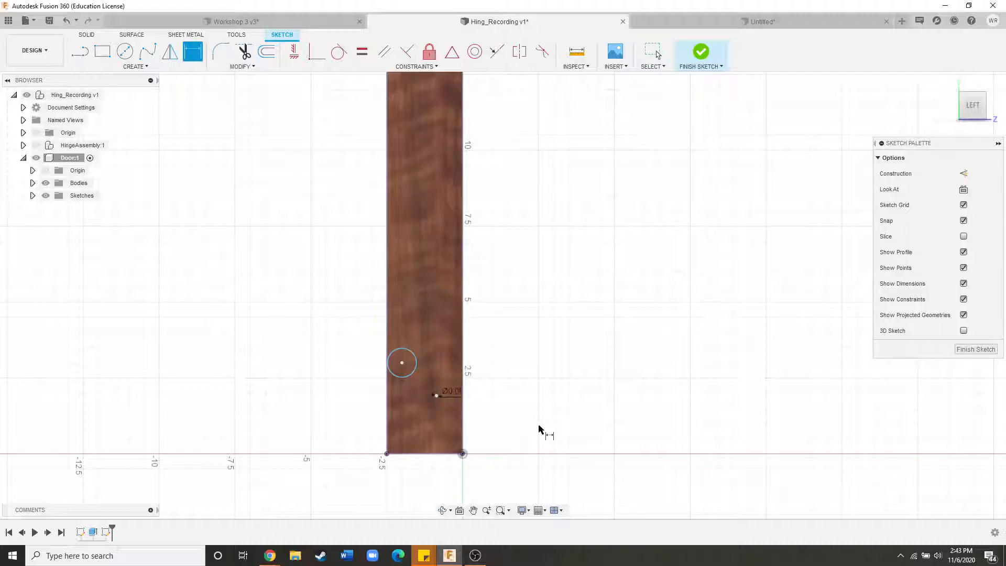
# Change the lower circle's diameter dimension to 0.11 in.
pyautogui.scroll(4, 450, 406)
pyautogui.scroll(3, 393, 355)
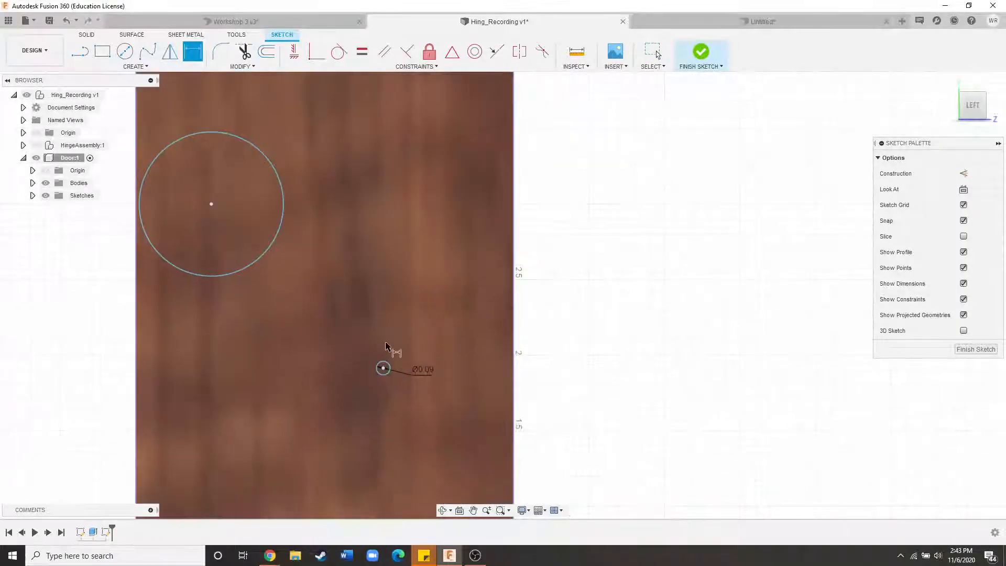
pyautogui.scroll(-4, 431, 376)
pyautogui.scroll(3, 422, 366)
pyautogui.click(419, 361)
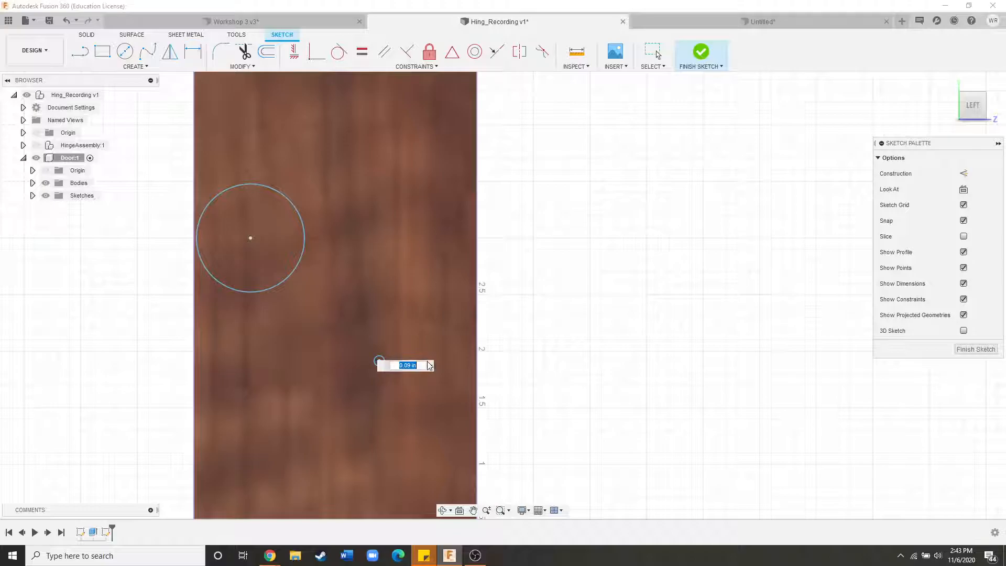
pyautogui.write('.11')
pyautogui.press('Return')
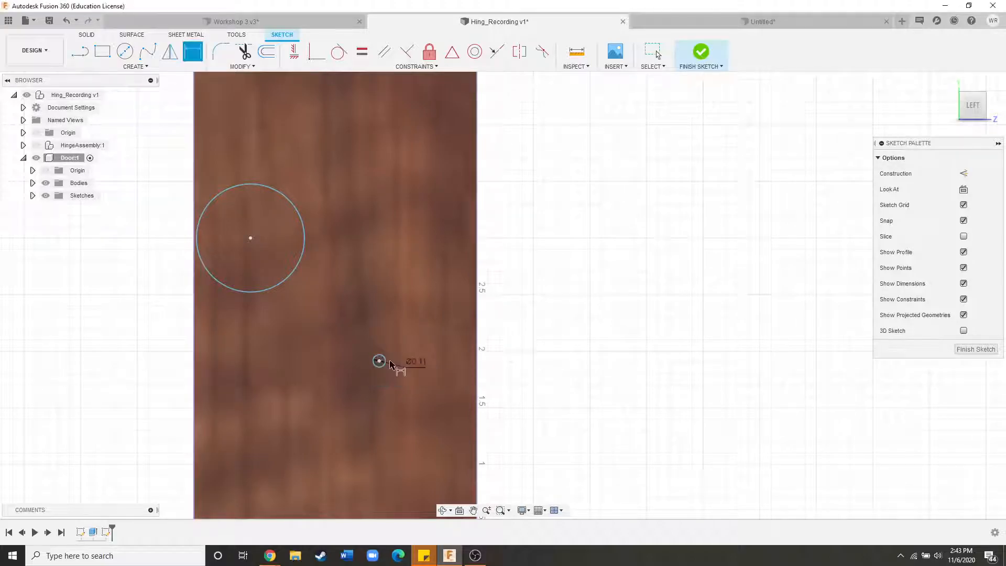
# Apply an Equal constraint between the dimensioned lower circle and the larger upper circle.
pyautogui.click(361, 51)
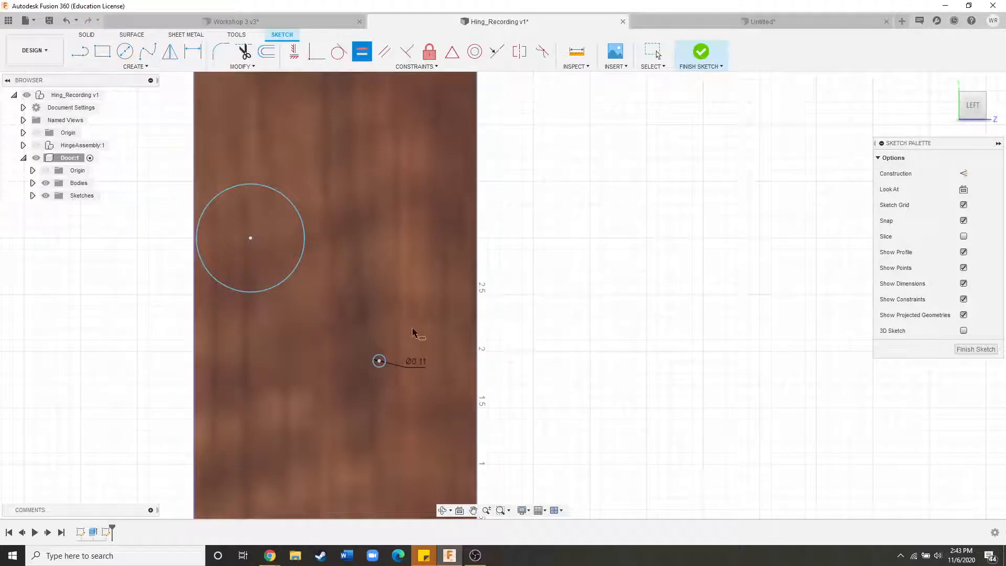
pyautogui.click(382, 361)
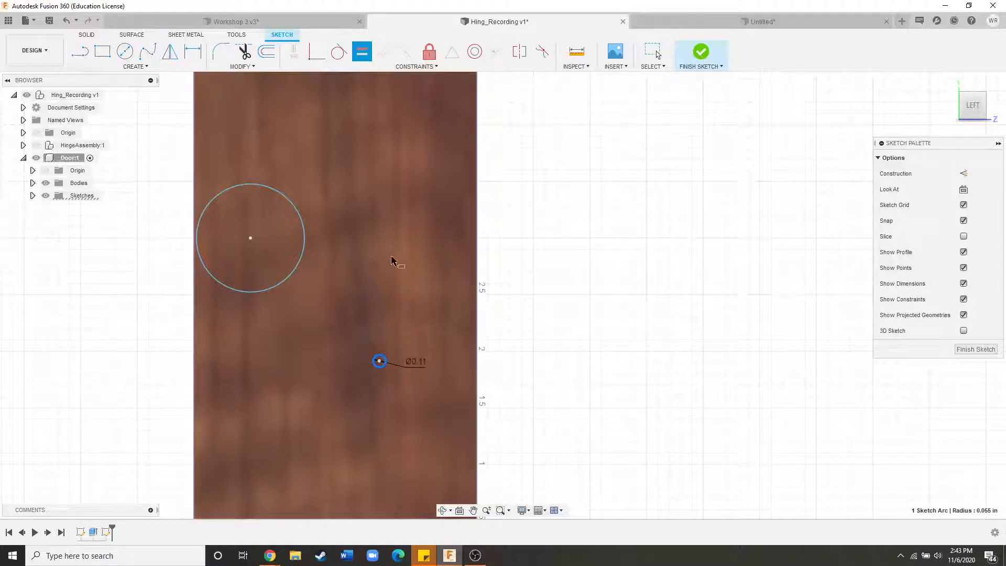
pyautogui.click(306, 255)
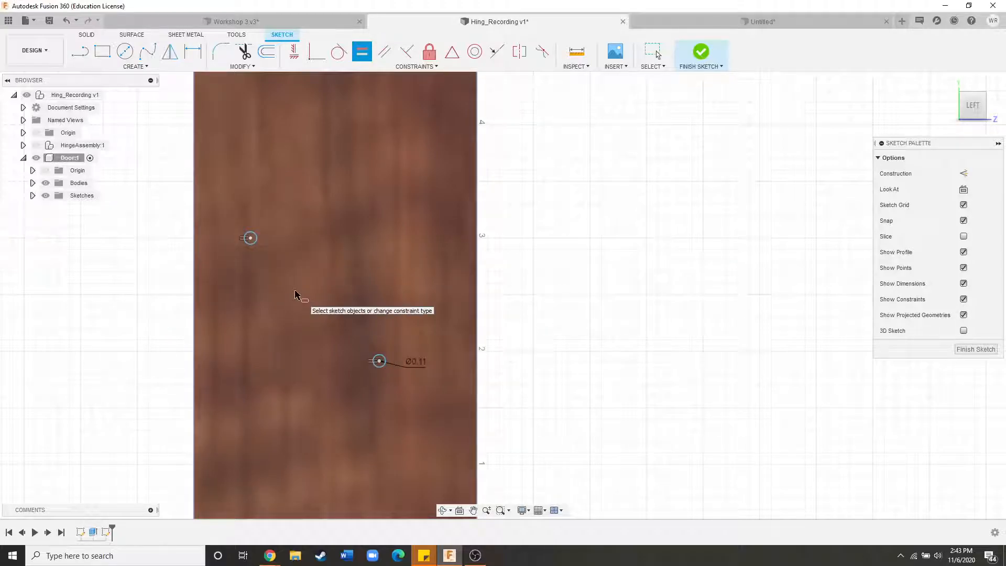
pyautogui.press('Escape')
# Dimension the height of the lower circle's center above the Door face's bottom edge as 8 in.
pyautogui.scroll(-4, 328, 272)
pyautogui.scroll(-2, 365, 271)
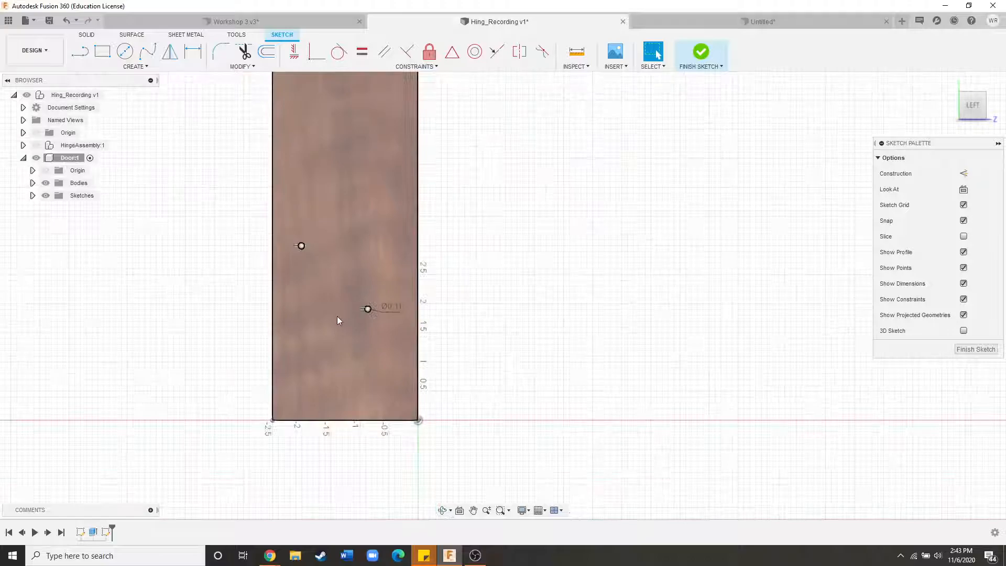
pyautogui.press('d')
pyautogui.click(366, 419)
pyautogui.scroll(3, 375, 314)
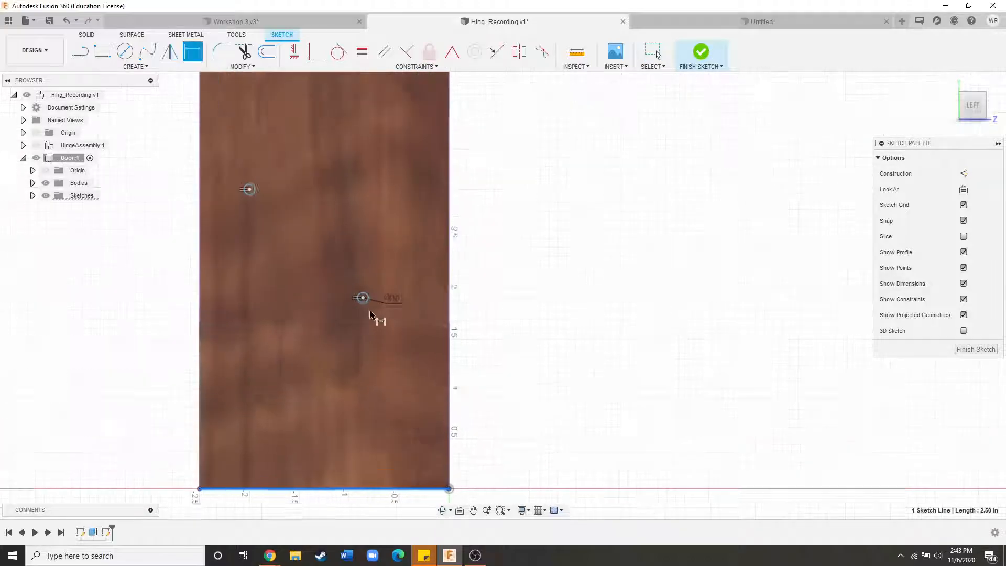
pyautogui.scroll(-2, 419, 398)
pyautogui.click(370, 313)
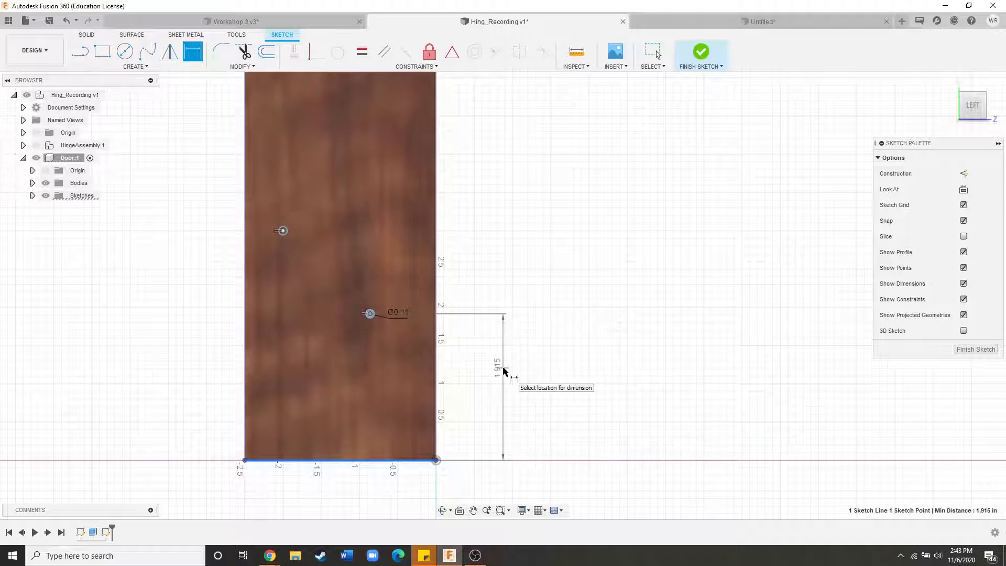
pyautogui.click(502, 370)
pyautogui.scroll(-3, 412, 419)
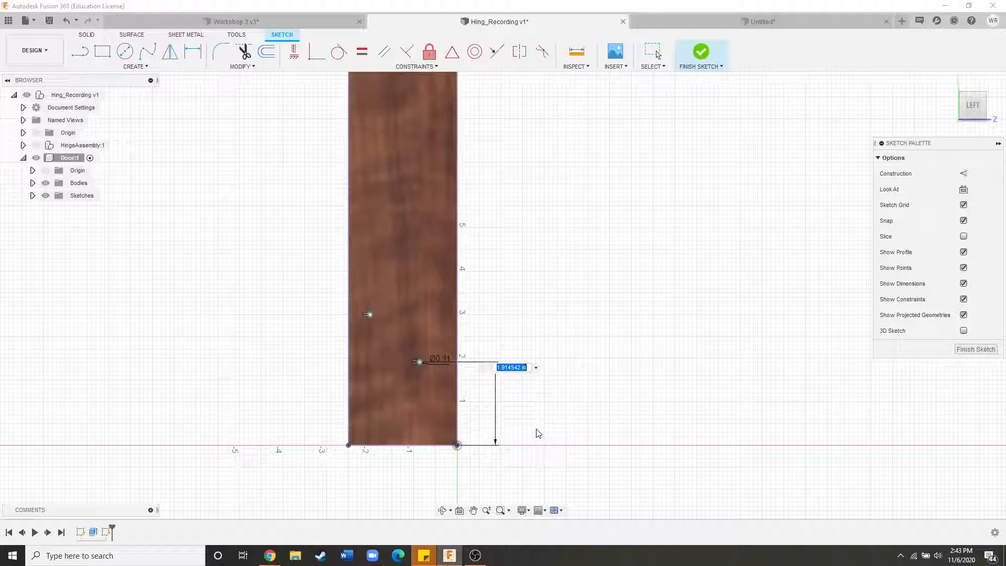
pyautogui.write('8')
pyautogui.press('Return')
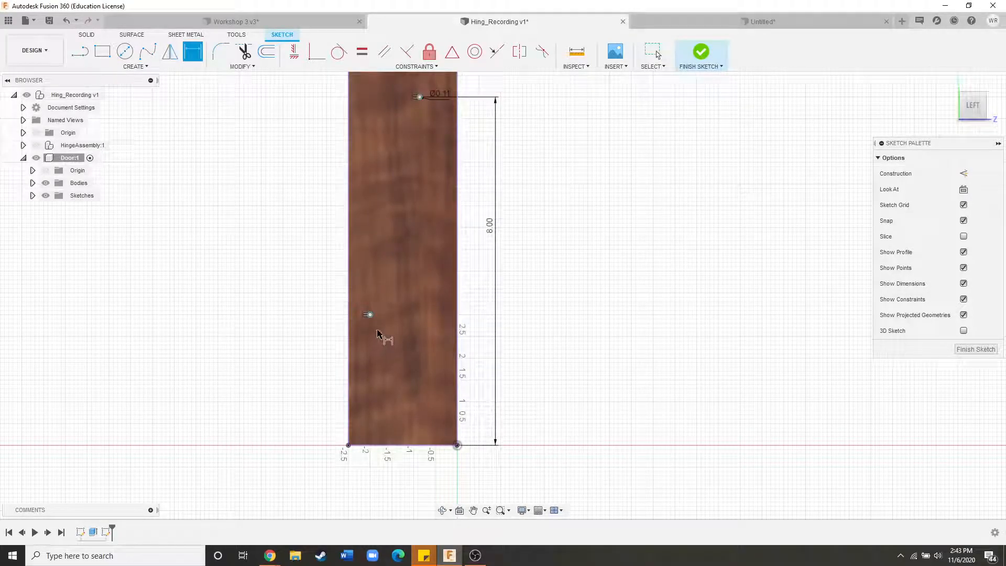
pyautogui.press('Escape')
# Move the undimensioned circle up to just above the 8 in high one and set their vertical center offset to 0.5 in.
pyautogui.moveTo(370, 314); pyautogui.dragTo(375, 79)
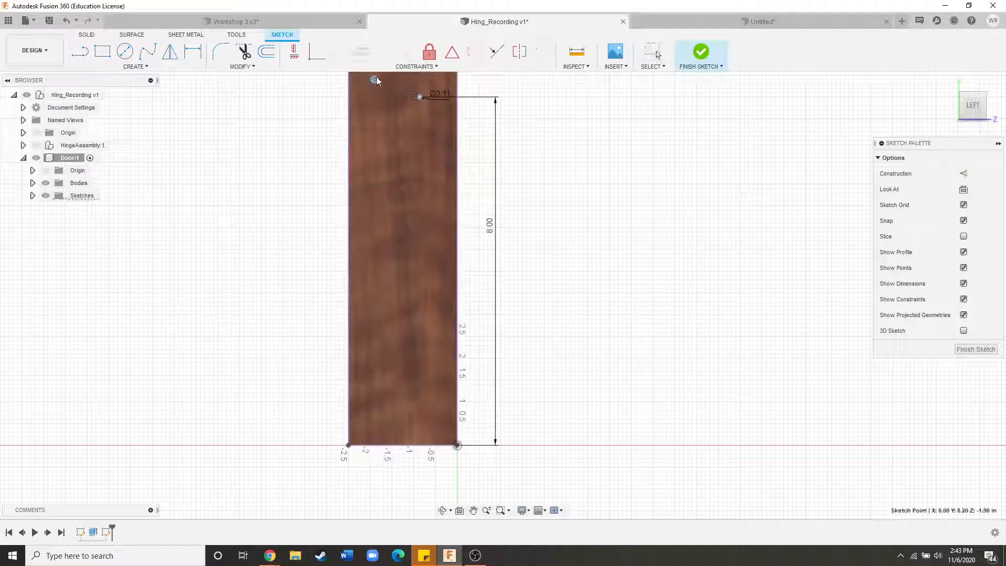
pyautogui.scroll(-3, 359, 351)
pyautogui.scroll(3, 403, 94)
pyautogui.scroll(2, 404, 144)
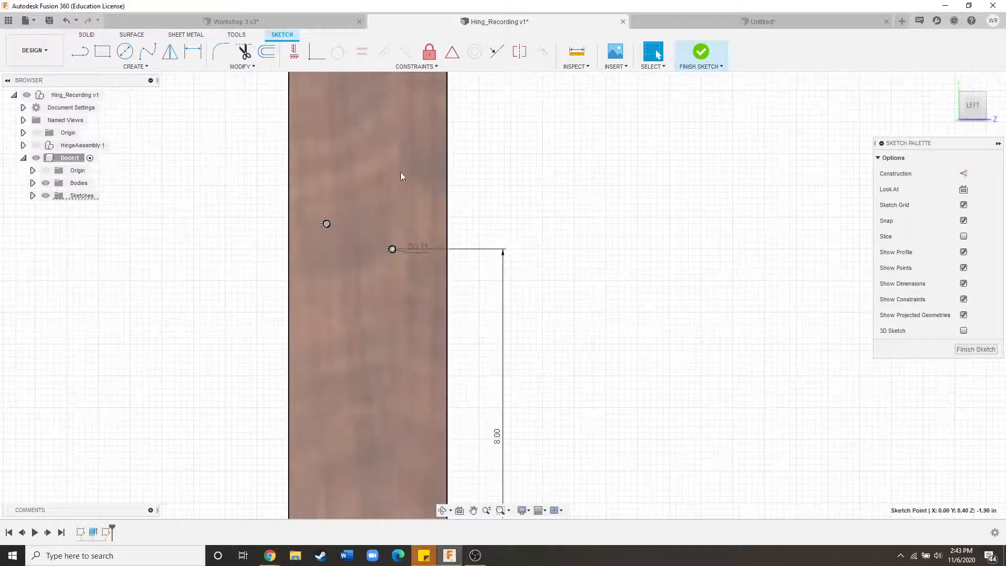
pyautogui.press('d')
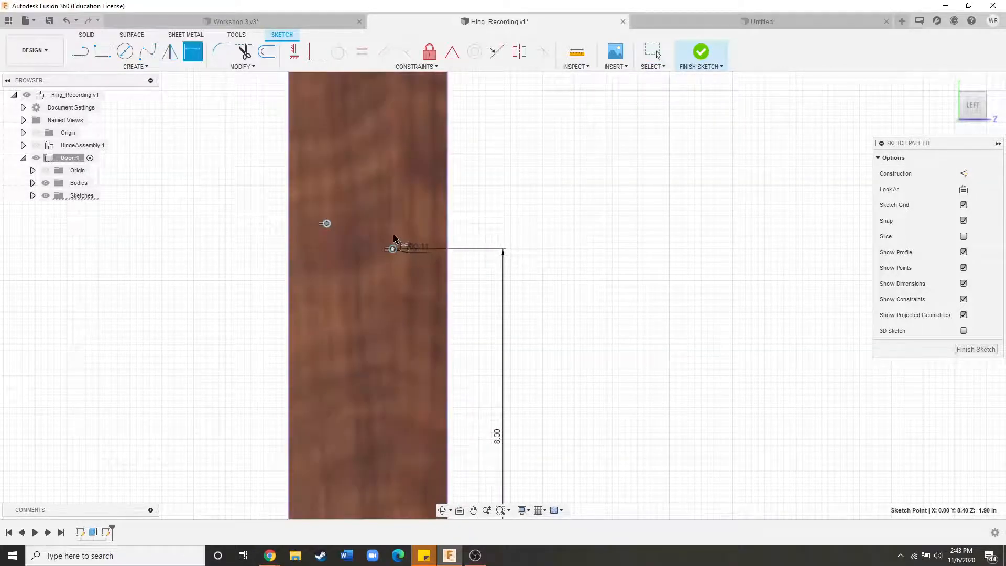
pyautogui.scroll(3, 394, 238)
pyautogui.click(394, 267)
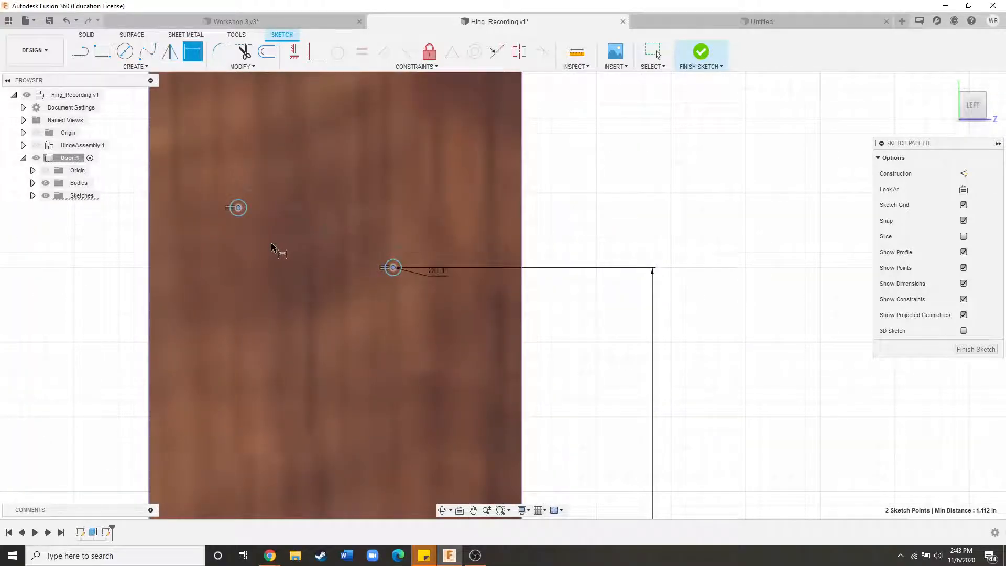
pyautogui.click(197, 236)
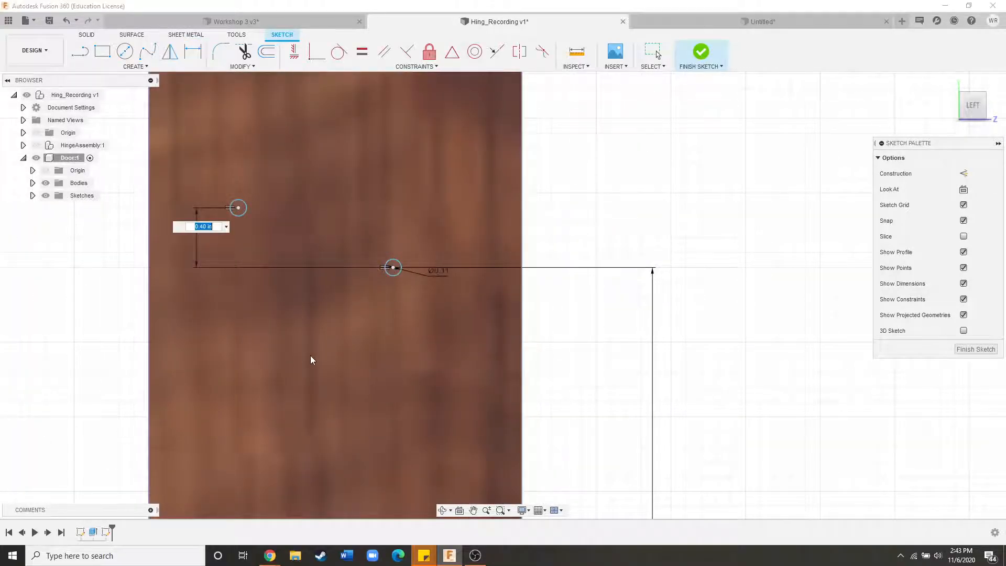
pyautogui.write('.5')
pyautogui.press('Return')
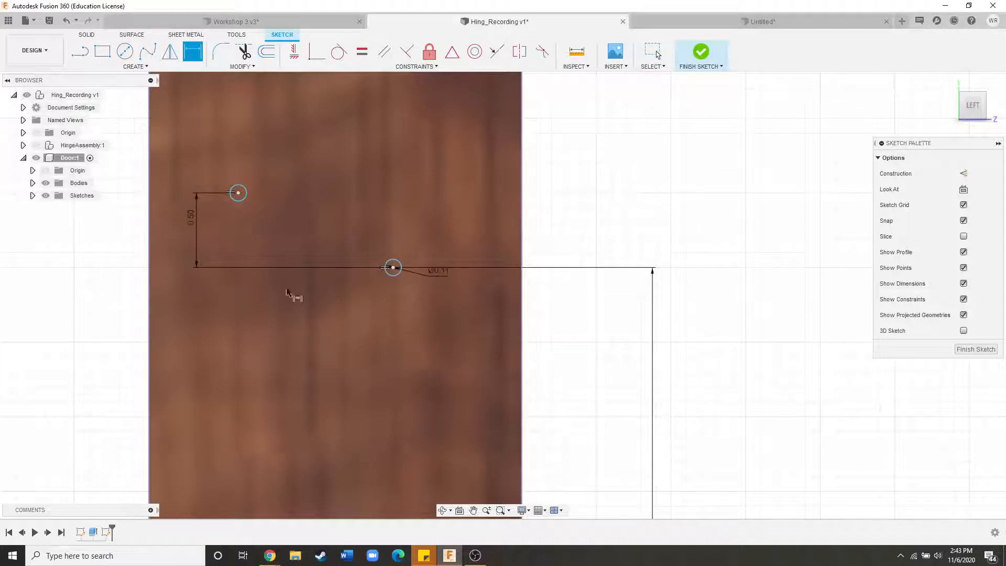
# Set the horizontal distance between the two circle centers to 1.5 in and shift the pair sideways to roughly center it on the face.
pyautogui.click(238, 194)
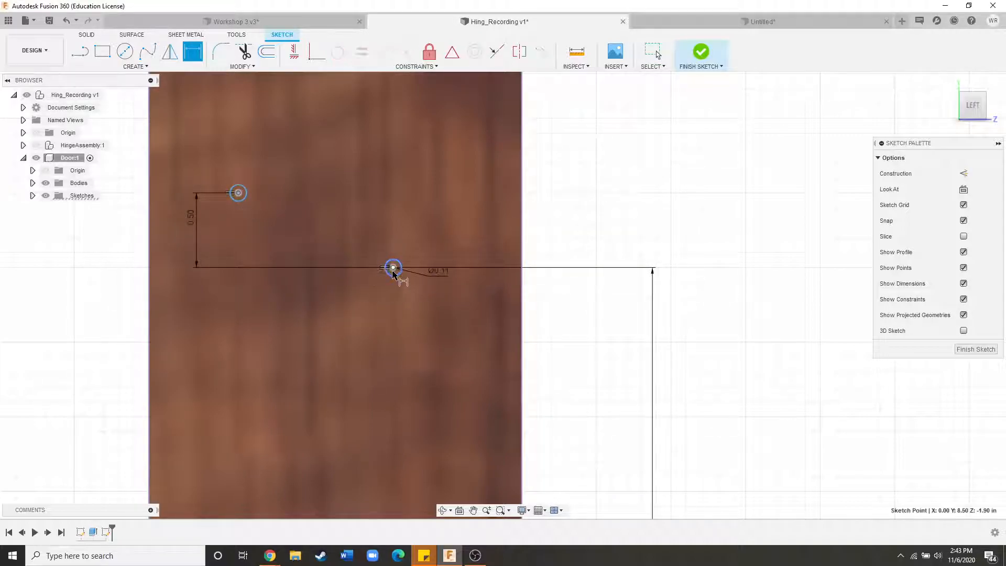
pyautogui.keyDown('shift'); pyautogui.click(394, 268); pyautogui.keyUp('shift')
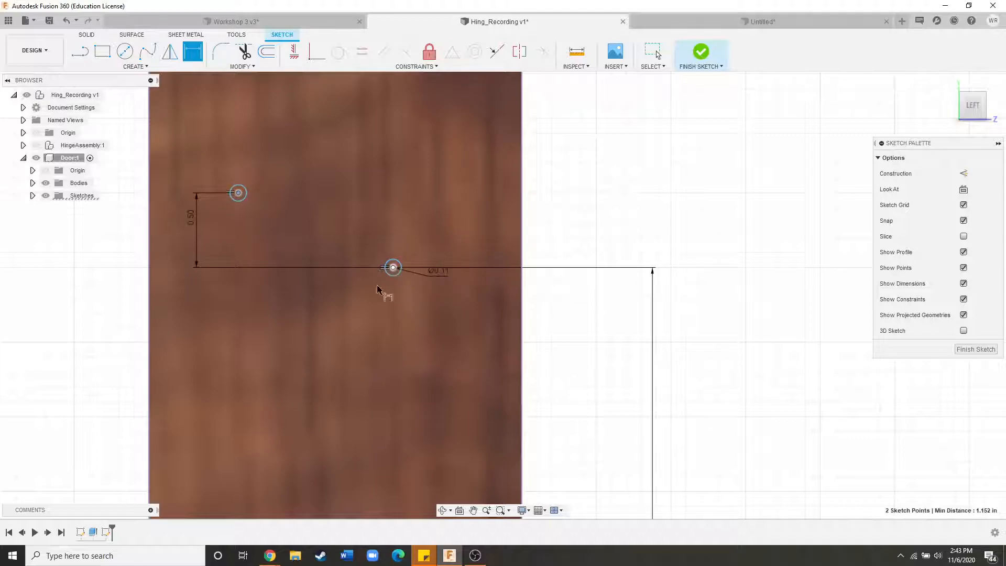
pyautogui.click(330, 322)
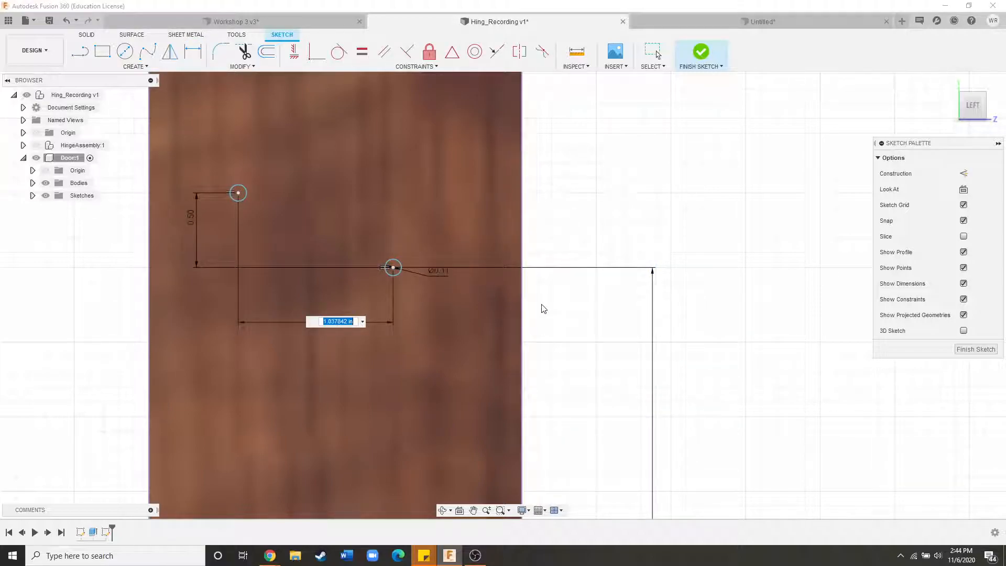
pyautogui.press('Return')
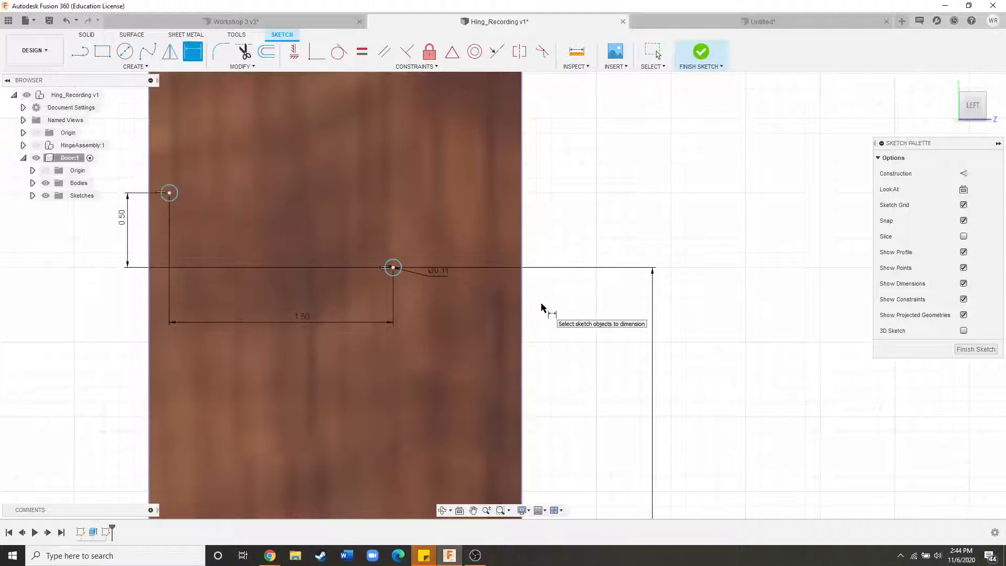
pyautogui.press('Escape')
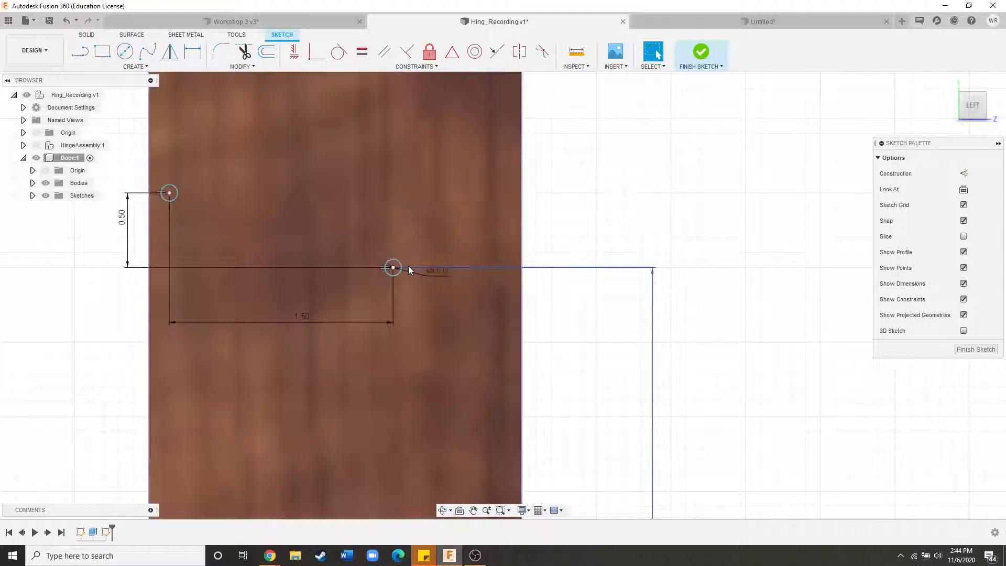
pyautogui.moveTo(400, 270)
pyautogui.mouseDown()
pyautogui.moveTo(454, 263)
pyautogui.moveTo(364, 265)
pyautogui.moveTo(404, 280)
pyautogui.moveTo(493, 287)
pyautogui.moveTo(478, 298)
pyautogui.moveTo(439, 278)
pyautogui.mouseUp()
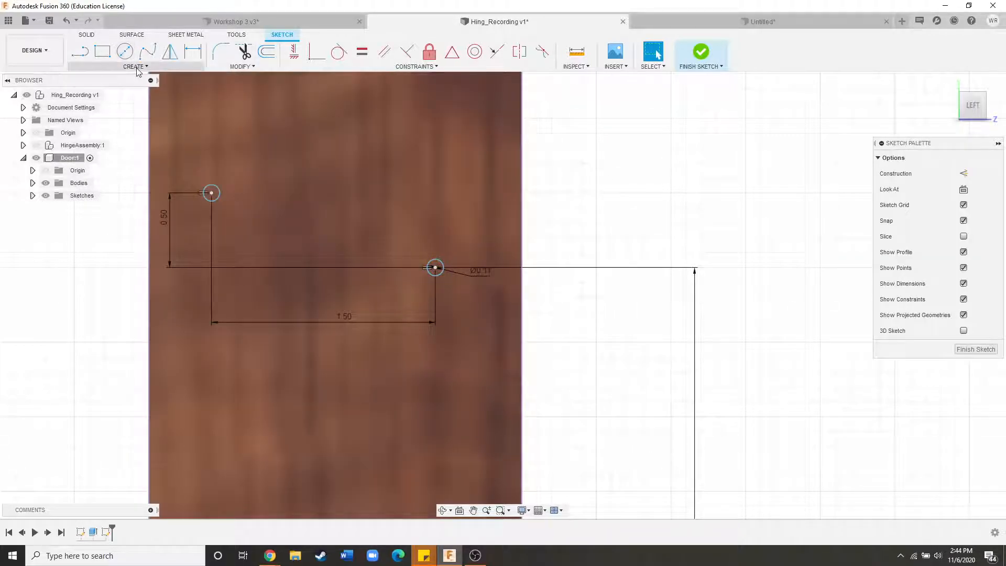
# Draw a horizontal line about 1.58 in long from the upper circle's center toward the opposite edge and turn it into construction geometry.
pyautogui.click(79, 50)
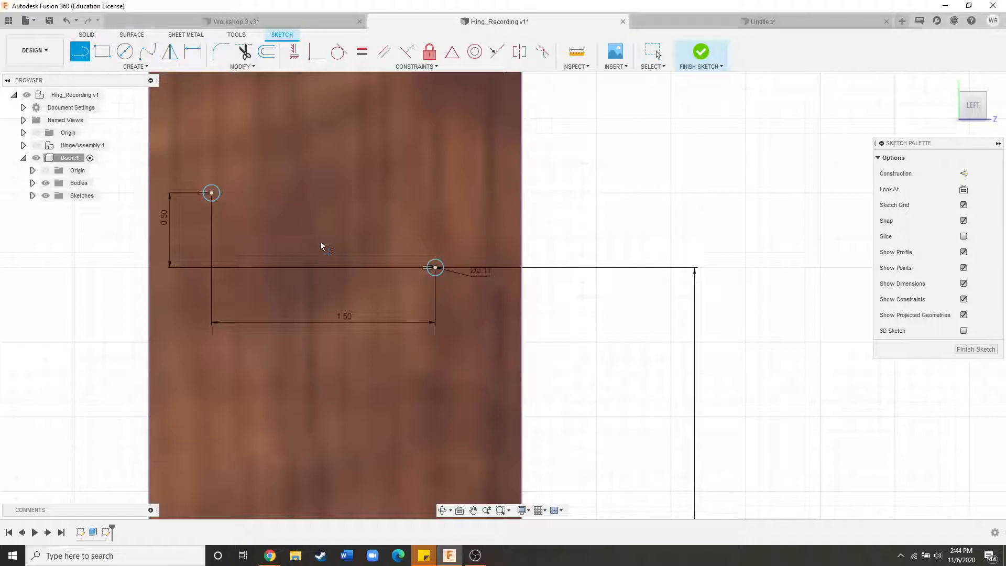
pyautogui.click(211, 193)
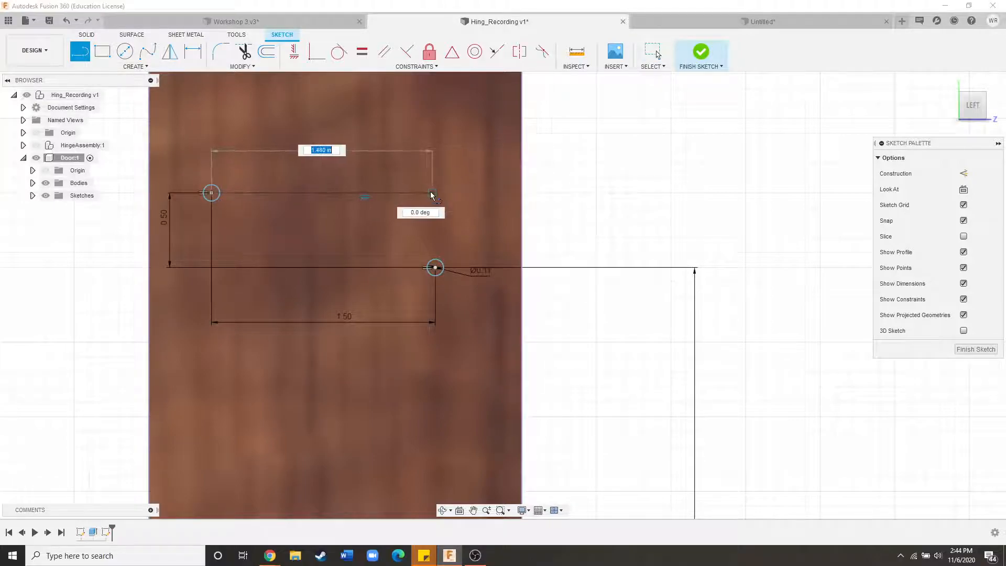
pyautogui.click(447, 193)
pyautogui.press('Escape')
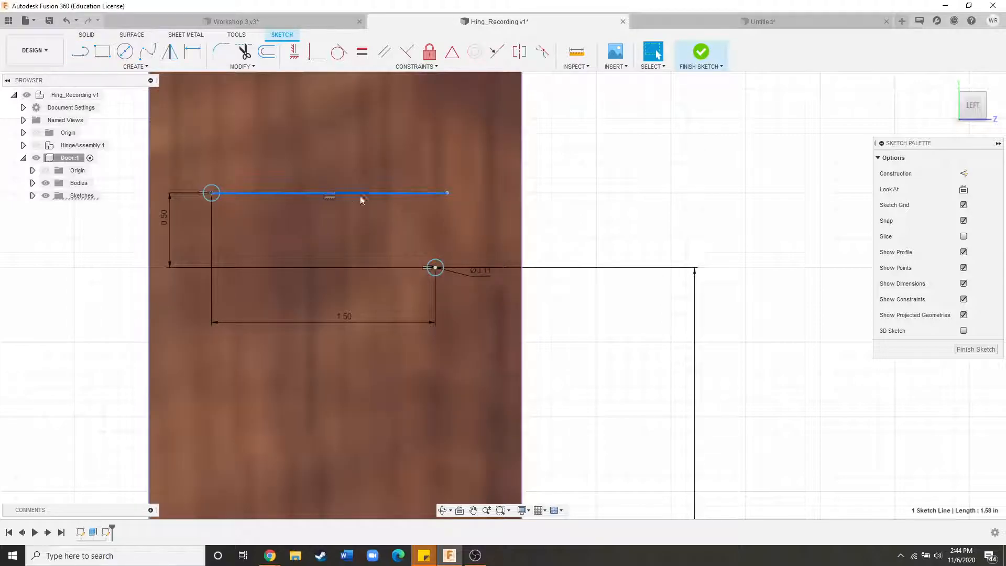
pyautogui.click(351, 194)
pyautogui.press('x')
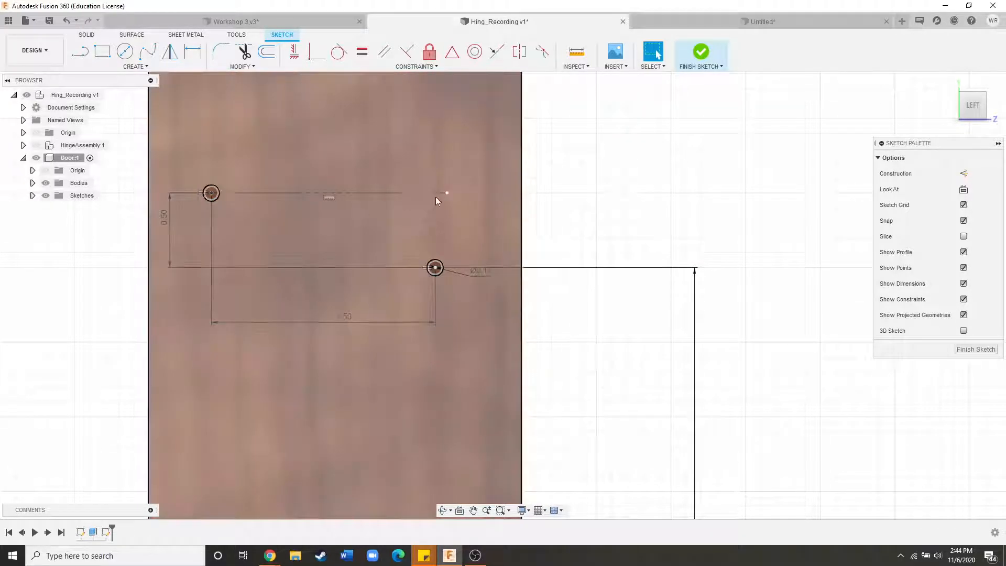
# Align the construction line's free end vertically with the lower circle's center using a Horizontal/Vertical constraint.
pyautogui.click(294, 50)
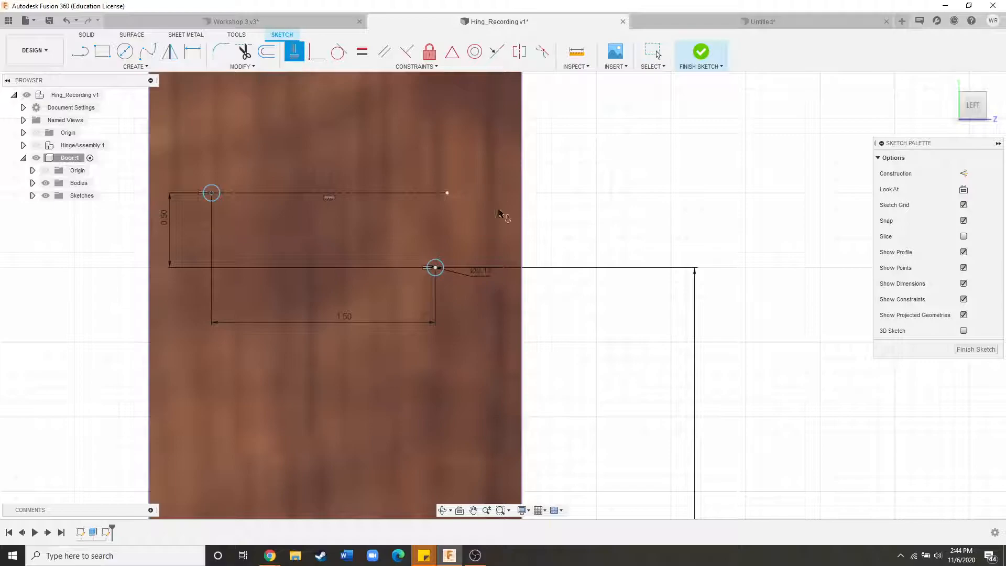
pyautogui.click(447, 193)
pyautogui.click(436, 269)
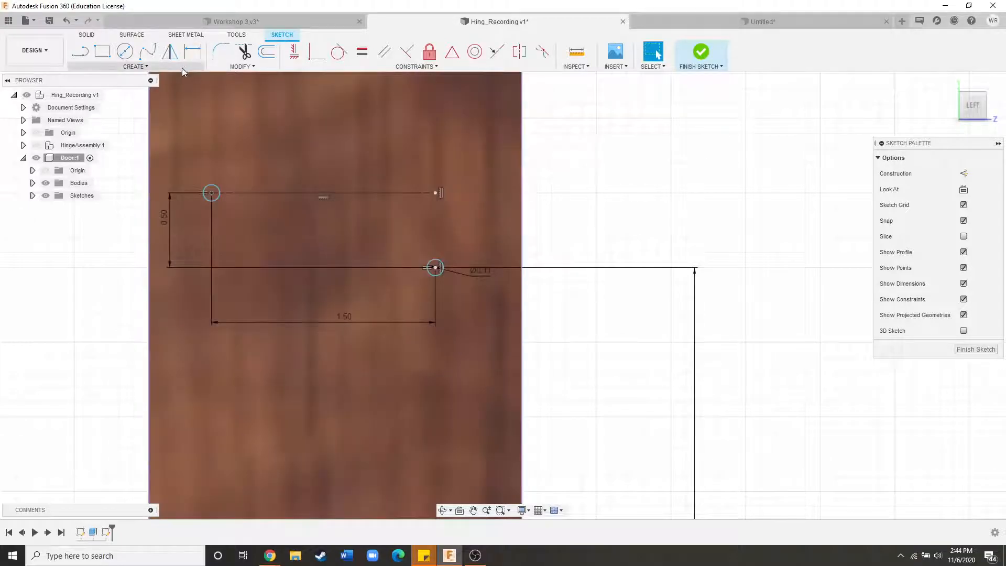
# Place one sketch point at the construction line's midpoint and another at the midpoint of the door face's bottom edge.
pyautogui.click(181, 67)
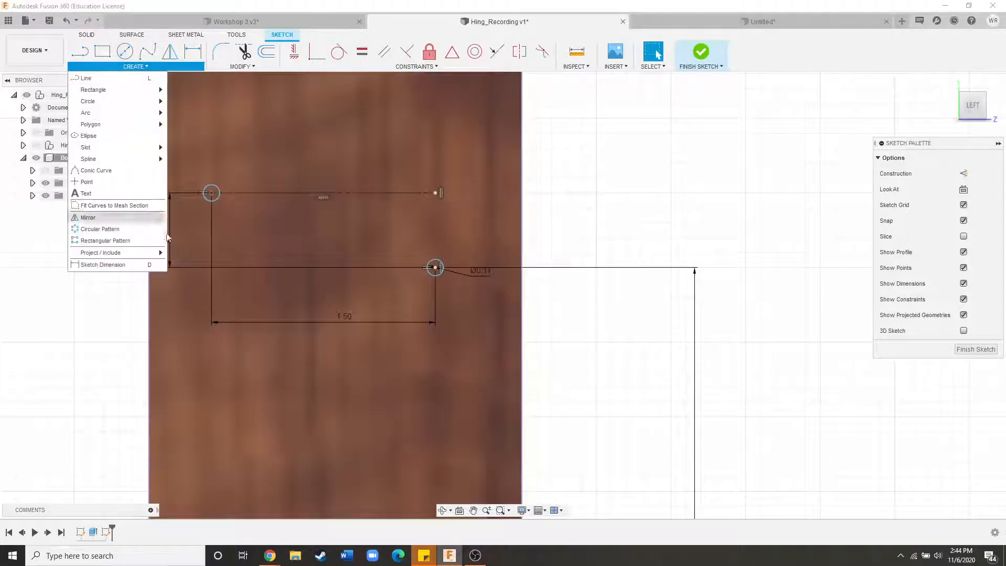
pyautogui.click(121, 182)
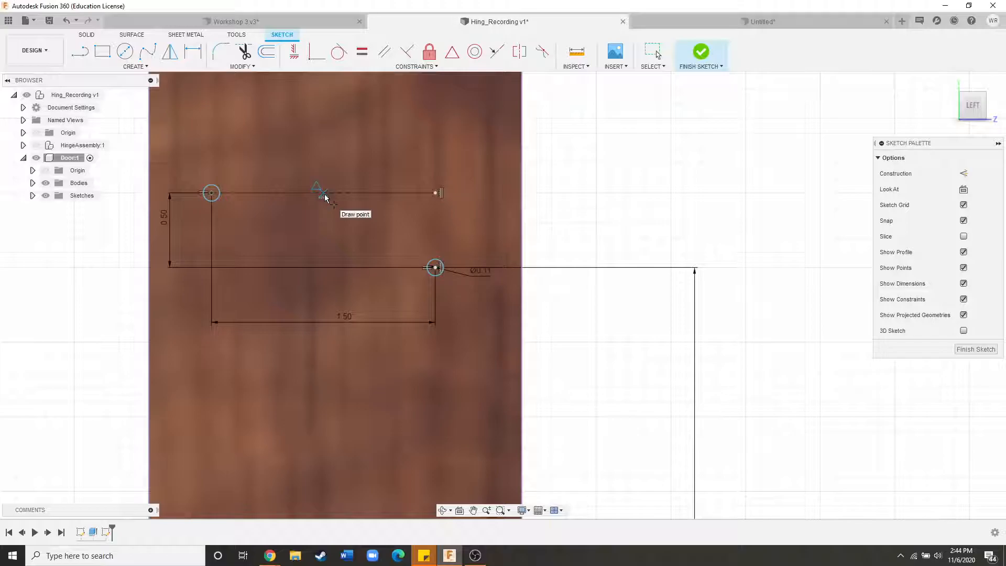
pyautogui.press('Escape')
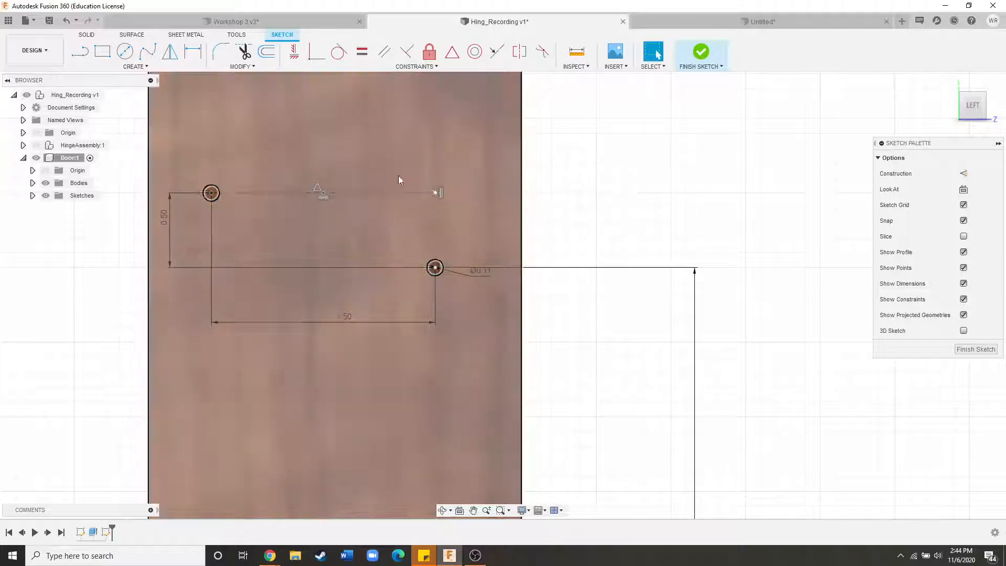
pyautogui.scroll(-5, 331, 168)
pyautogui.scroll(-4, 348, 142)
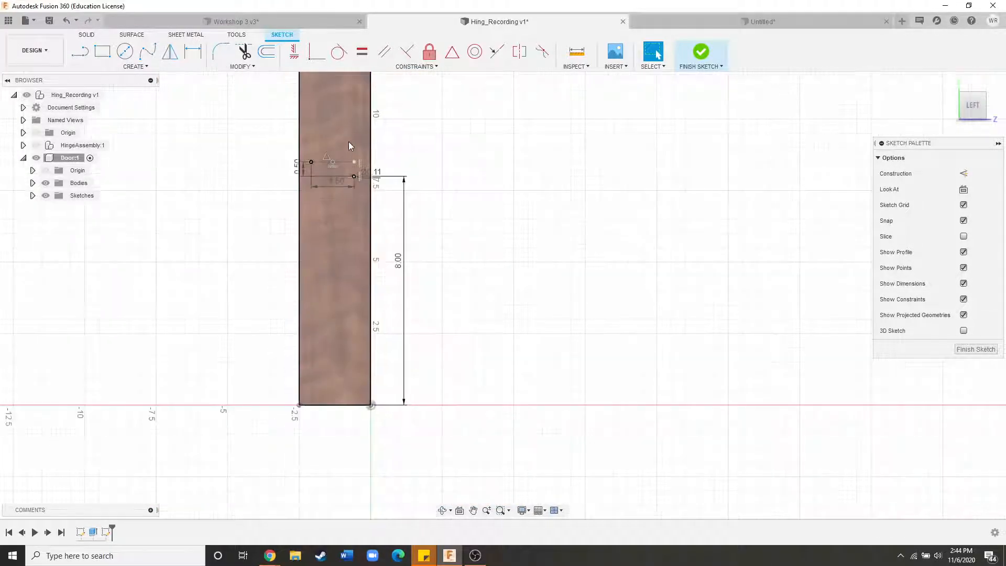
pyautogui.scroll(2, 339, 216)
pyautogui.click(147, 67)
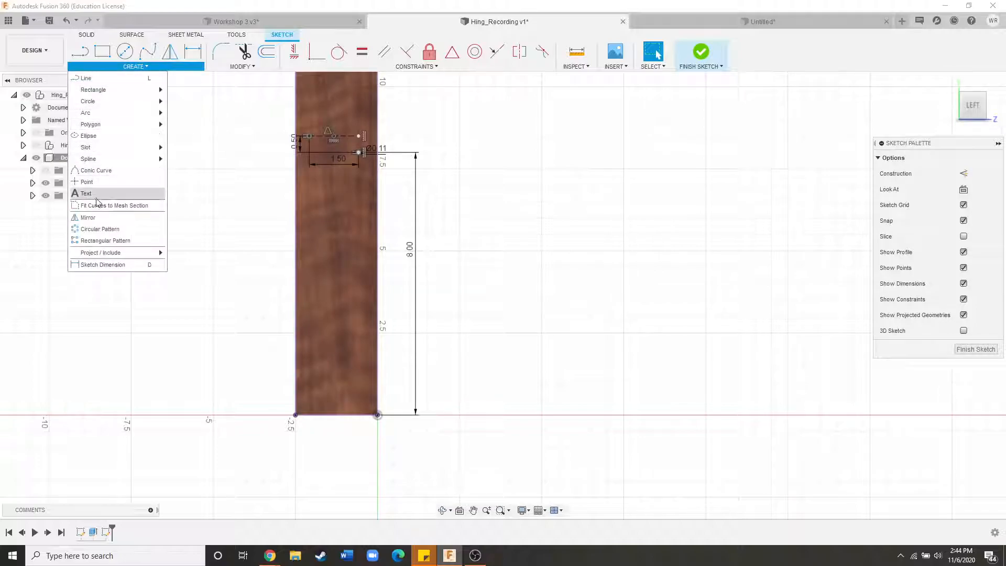
pyautogui.click(121, 183)
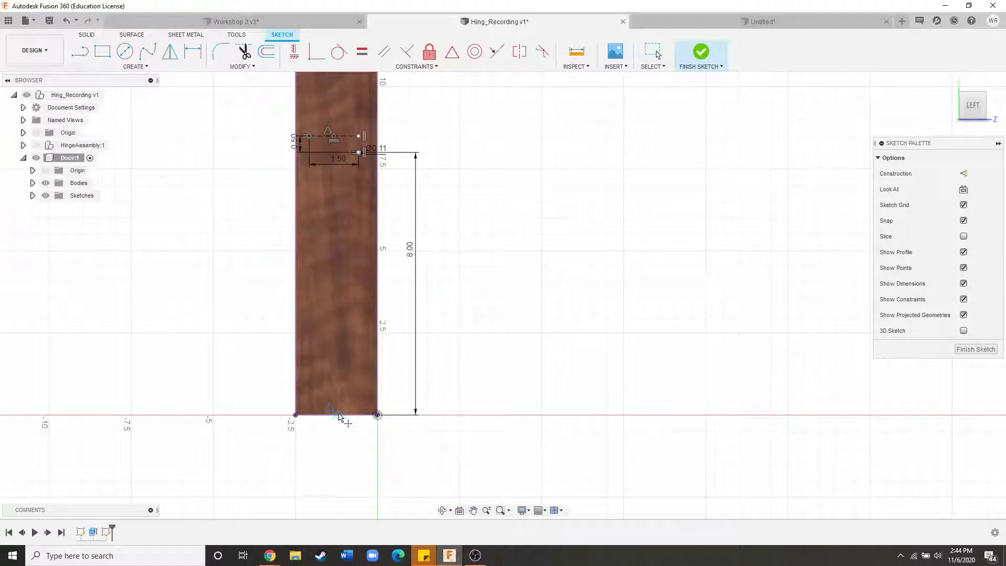
pyautogui.click(337, 415)
# Center the circle pair across the face by vertically aligning the two midpoint points with a Horizontal/Vertical constraint.
pyautogui.click(296, 53)
pyautogui.click(337, 416)
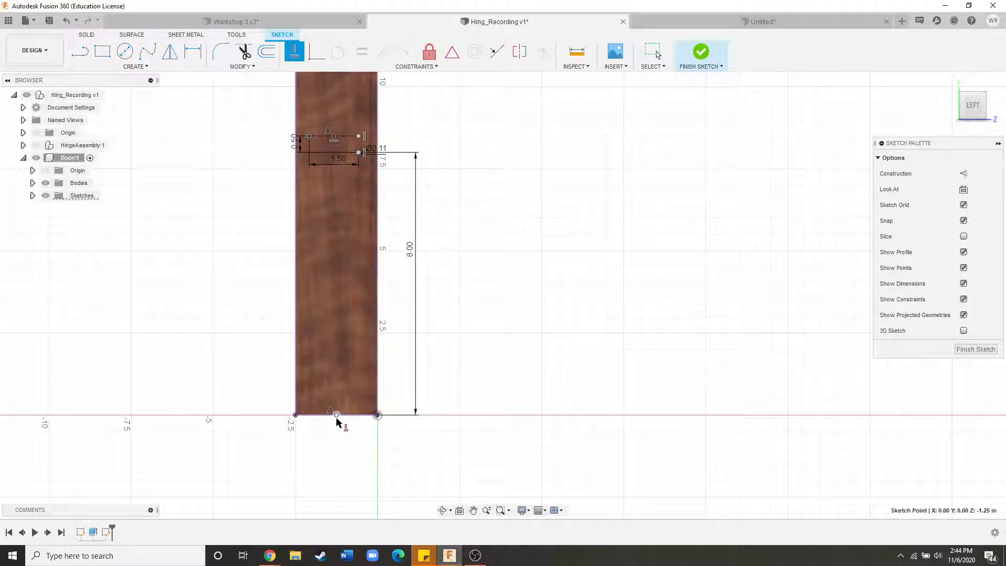
pyautogui.scroll(5, 336, 262)
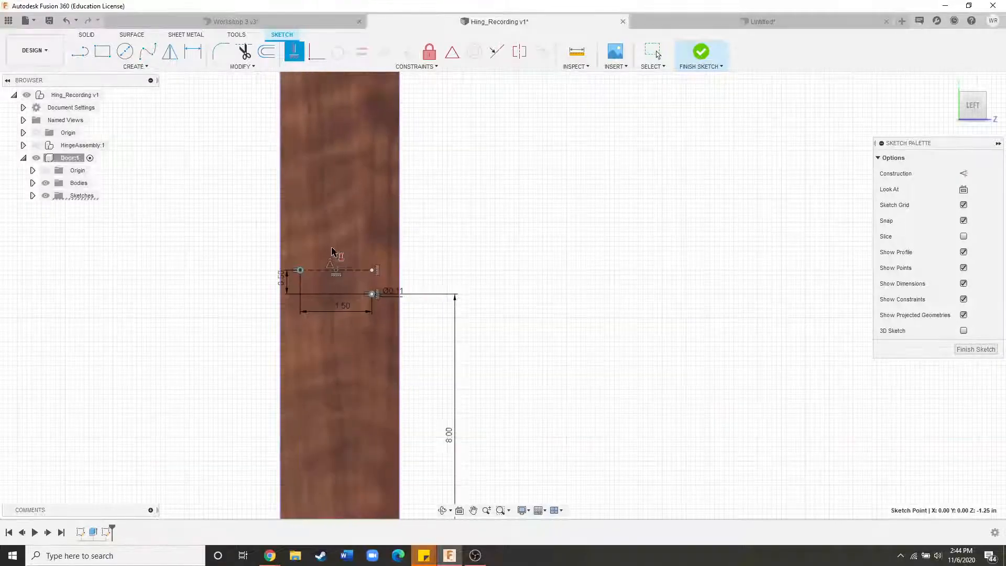
pyautogui.click(340, 276)
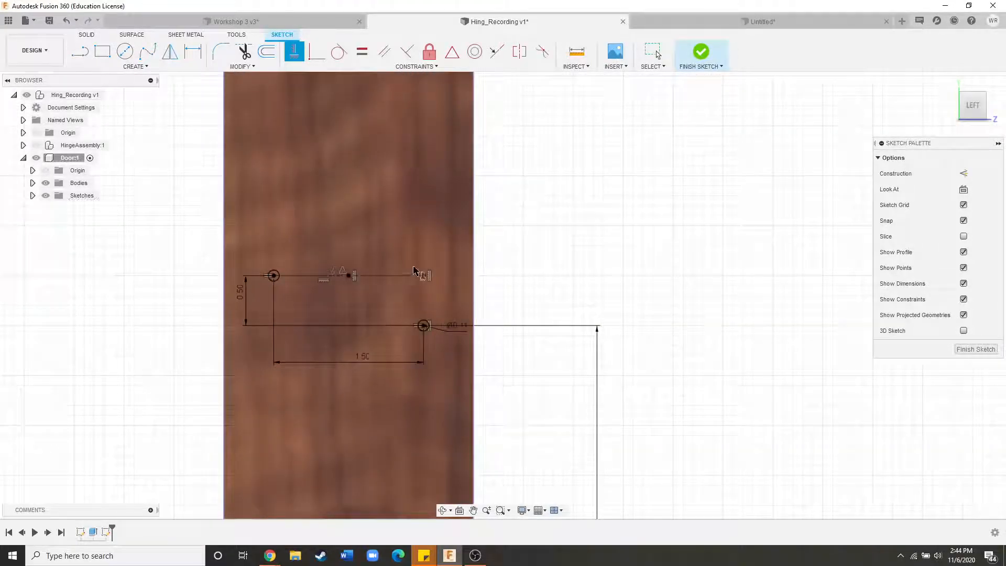
pyautogui.press('Escape')
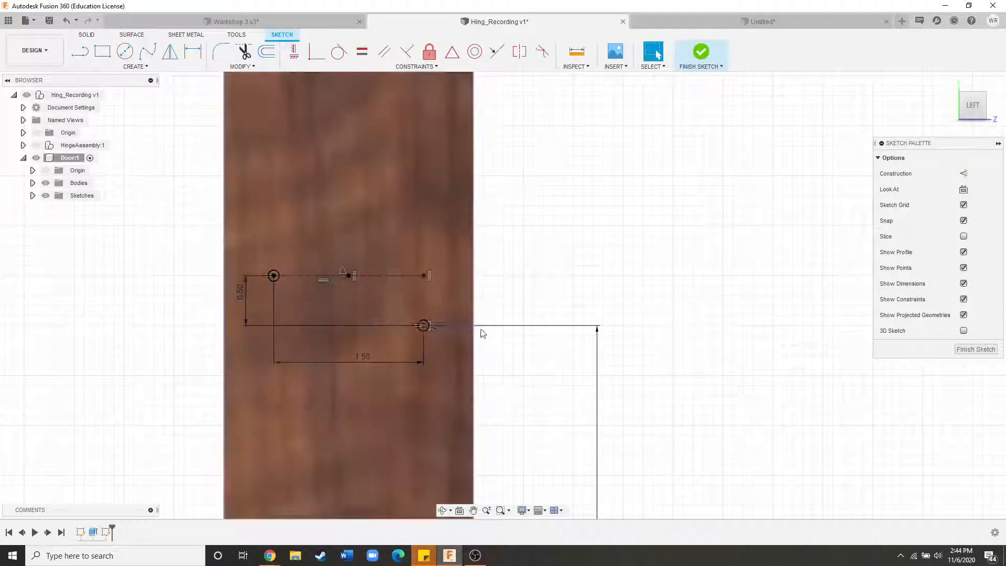
# Set up a rectangular sketch pattern from the upper circle's center point and the lower circle, with quantities 1 and 2.
pyautogui.click(135, 67)
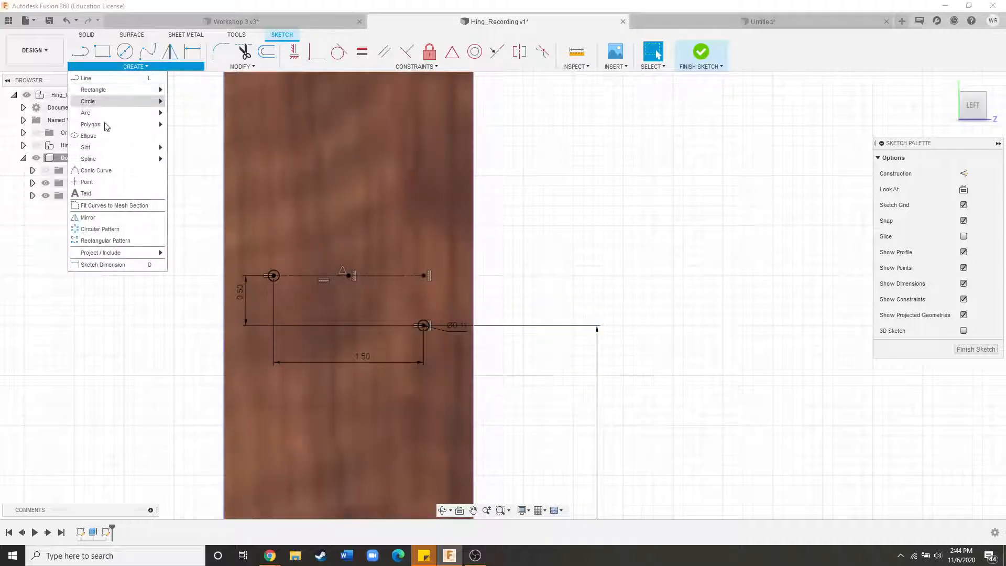
pyautogui.click(112, 241)
pyautogui.click(275, 277)
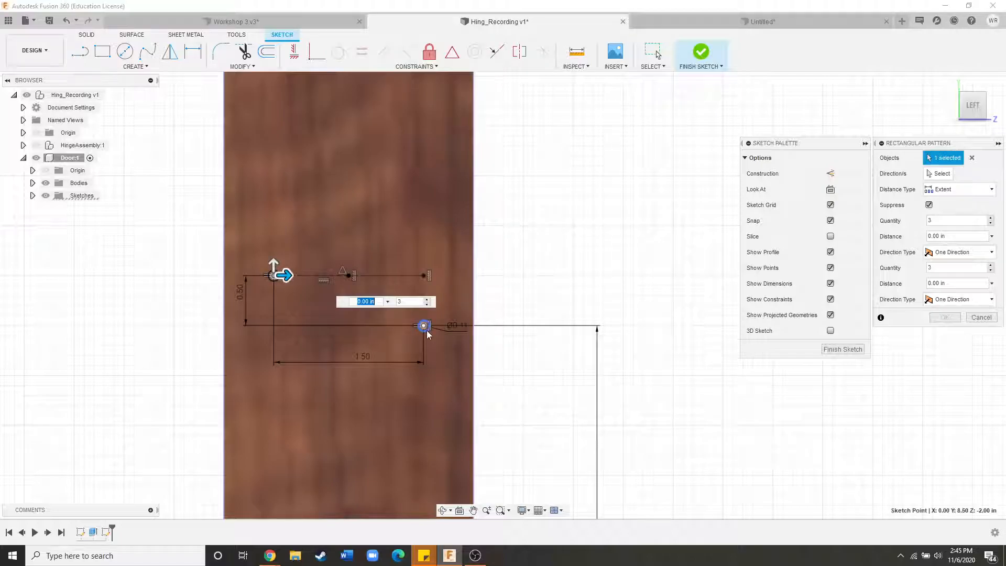
pyautogui.click(426, 329)
pyautogui.click(951, 266)
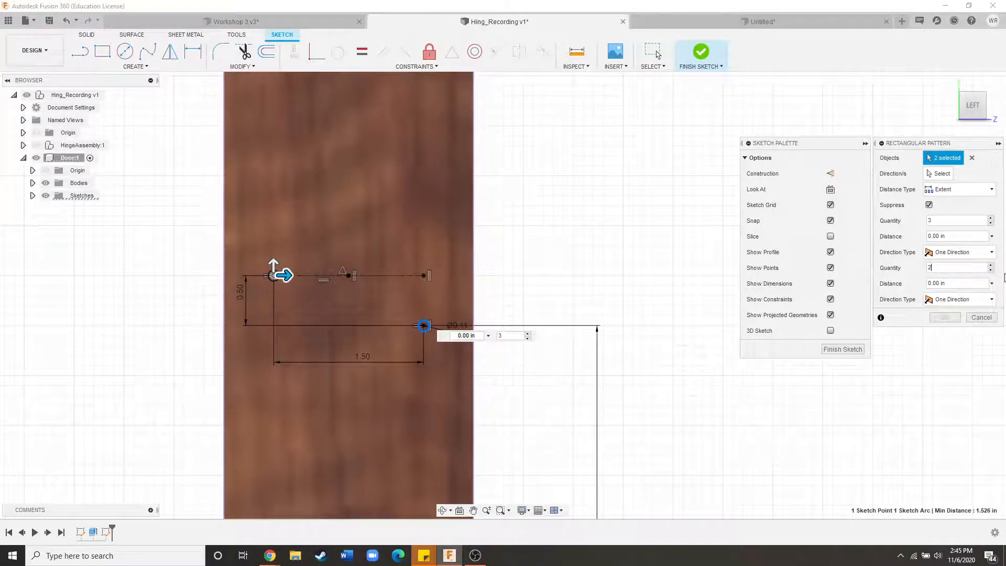
pyautogui.click(937, 220)
# Extend the pattern upward along the face, set both pattern distances to 2 in, and create it.
pyautogui.moveTo(273, 262); pyautogui.dragTo(274, 163)
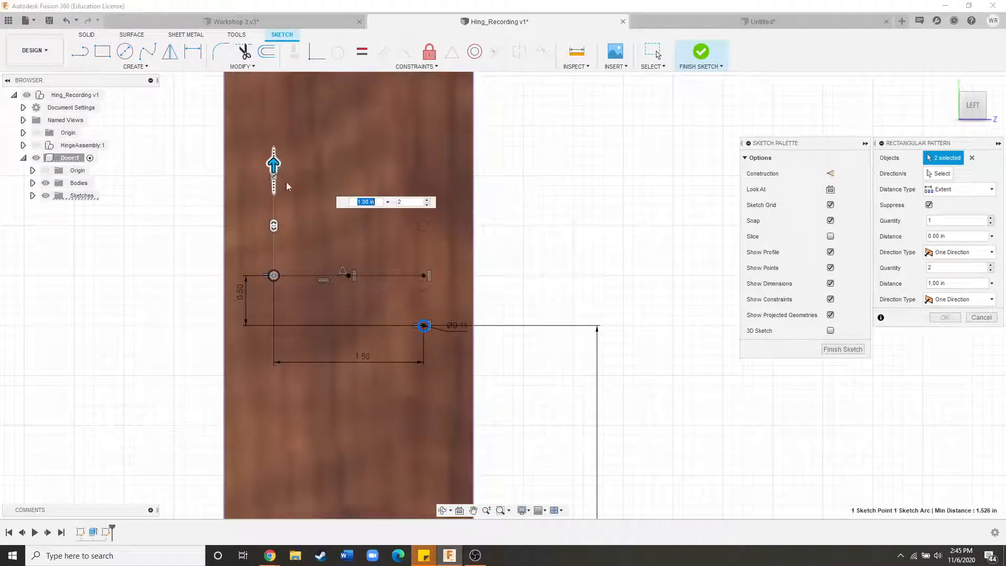
pyautogui.click(951, 233)
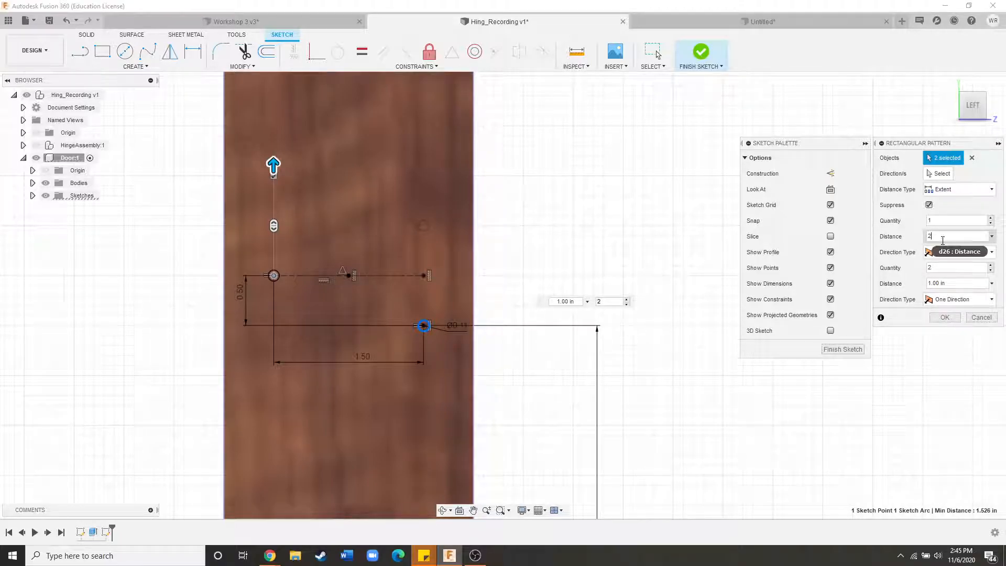
pyautogui.moveTo(953, 286); pyautogui.dragTo(904, 280)
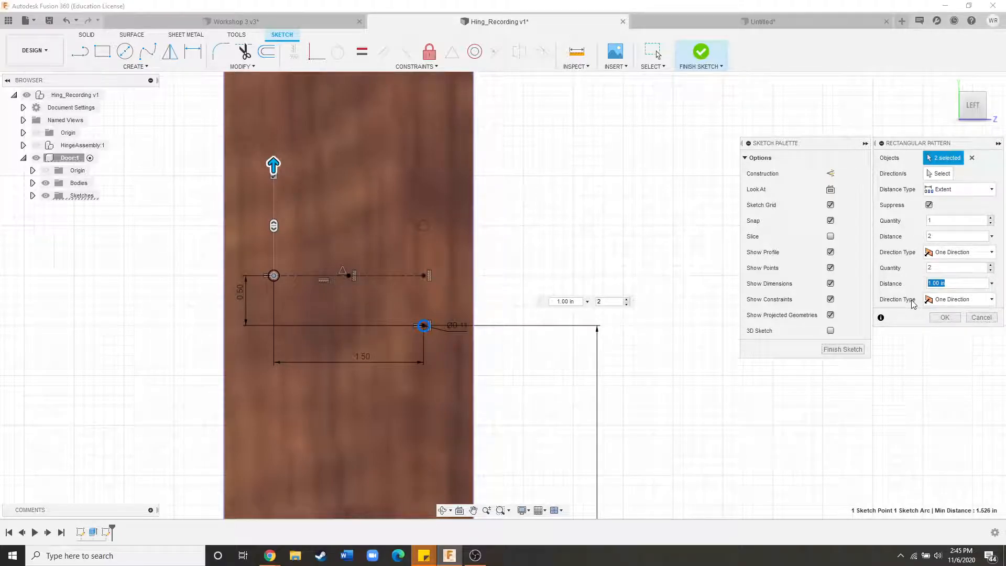
pyautogui.write('2')
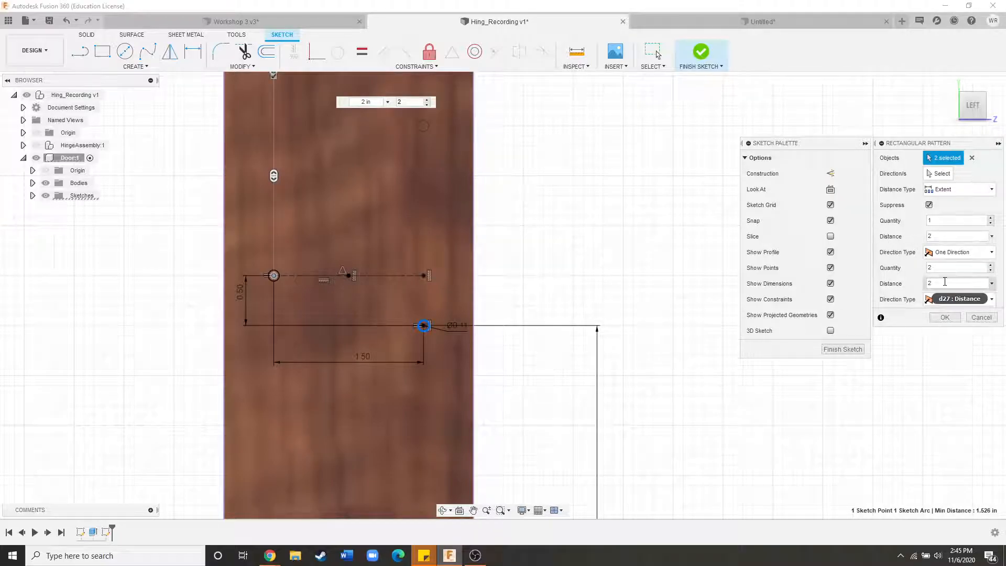
pyautogui.scroll(-4, 481, 347)
pyautogui.scroll(3, 409, 289)
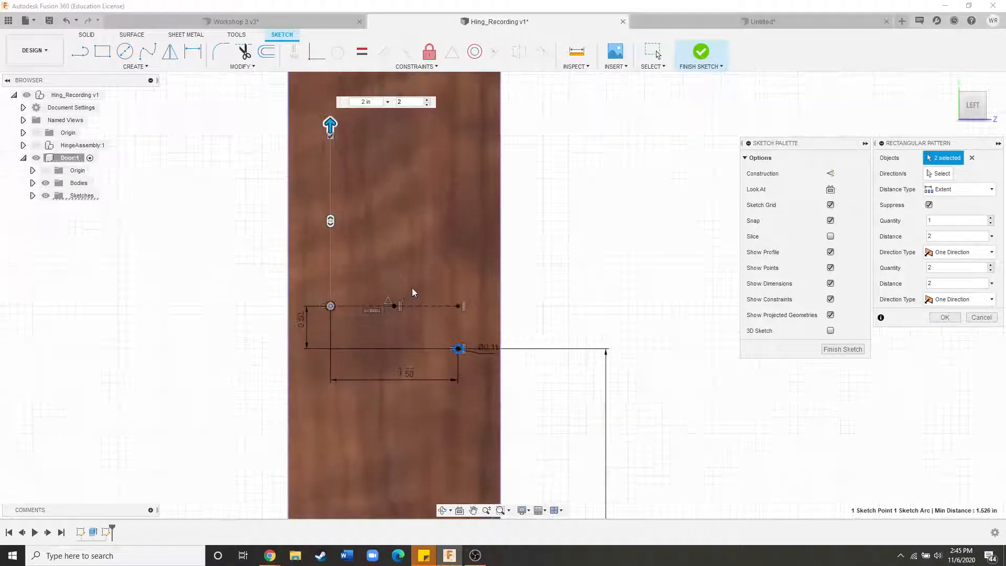
pyautogui.click(945, 318)
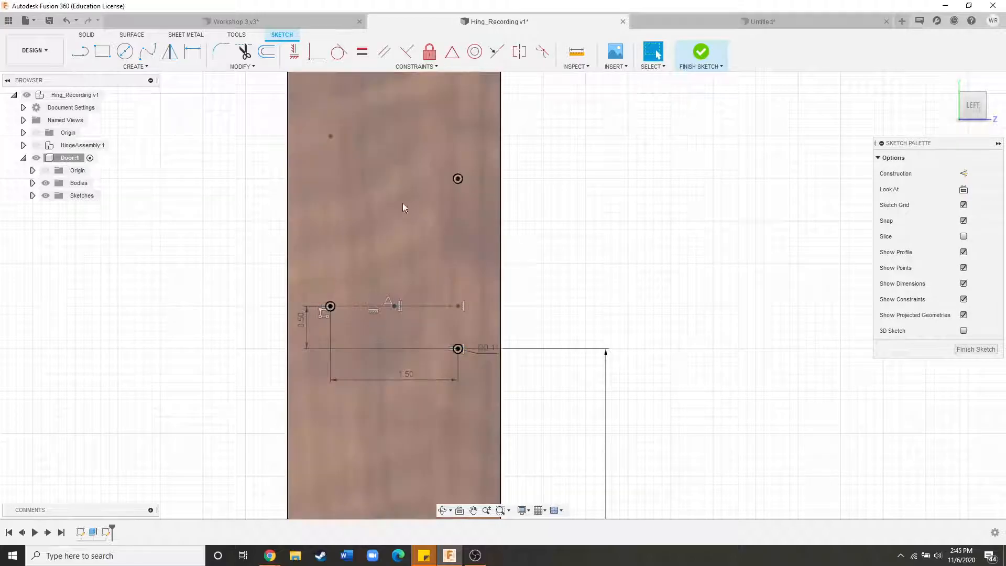
# Edit the rectangular pattern to replace the upper circle's center point with the circle itself, and finish the sketch.
pyautogui.scroll(5, 366, 220)
pyautogui.scroll(-5, 303, 173)
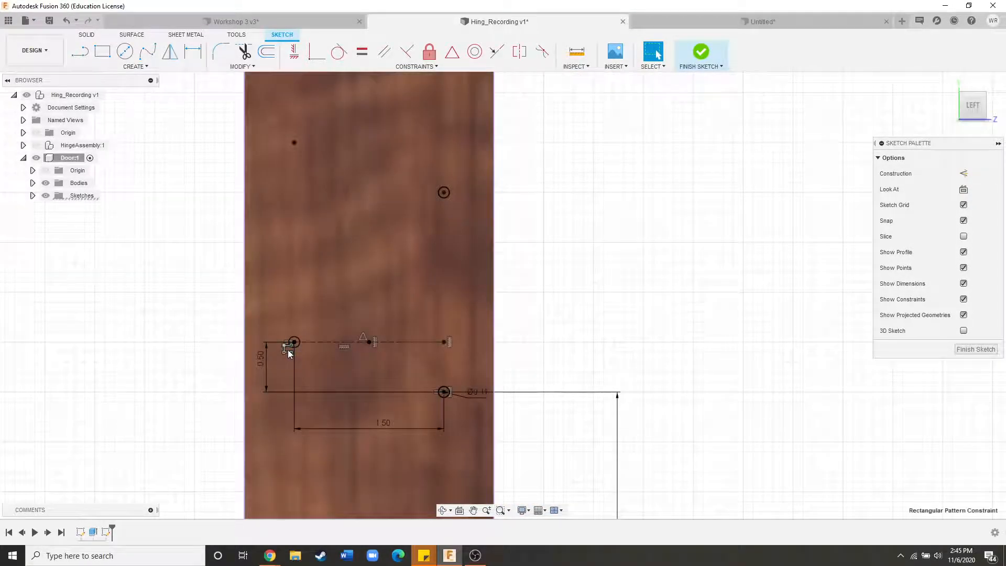
pyautogui.doubleClick(291, 350)
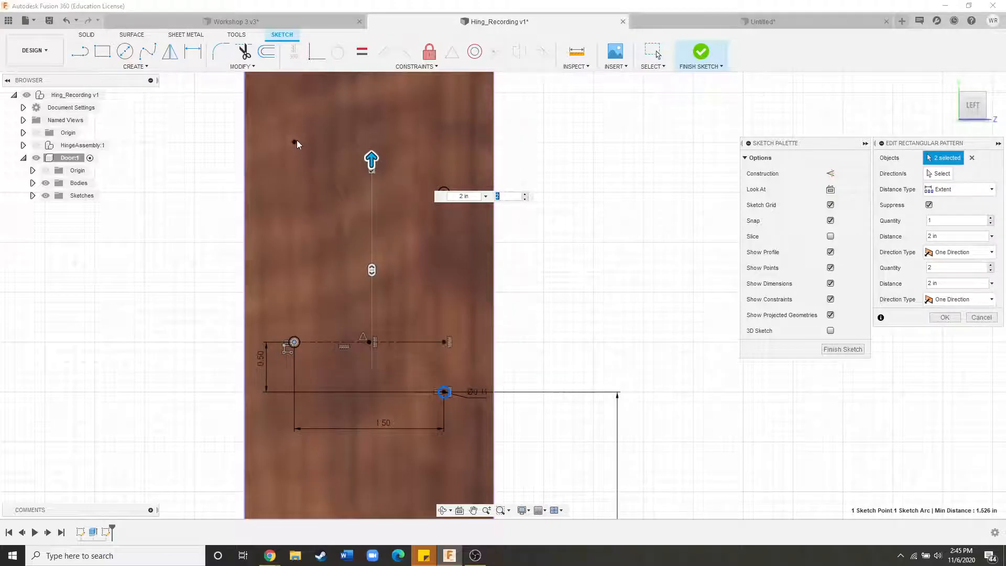
pyautogui.press('Tab')
pyautogui.scroll(4, 270, 338)
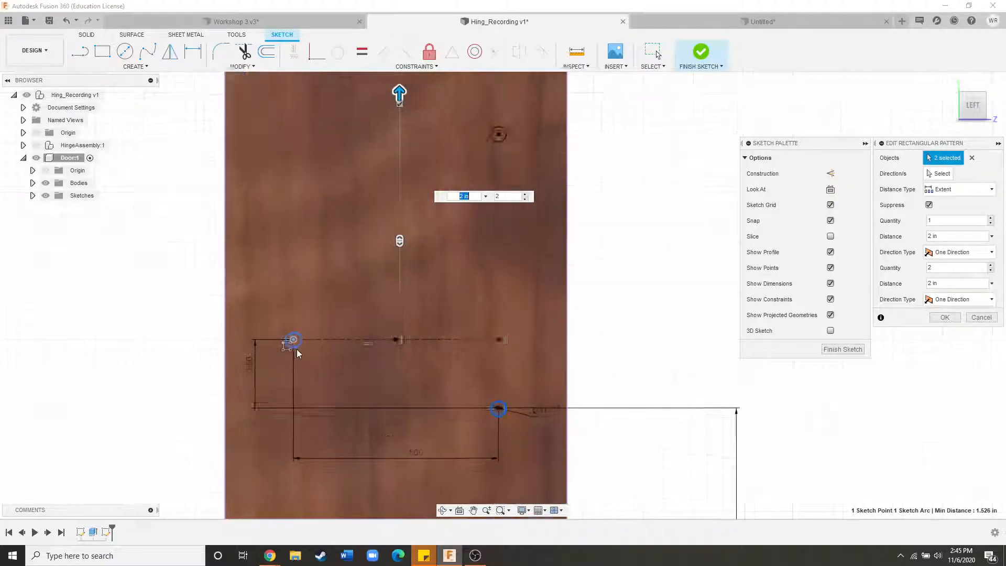
pyautogui.scroll(3, 270, 338)
pyautogui.click(301, 341)
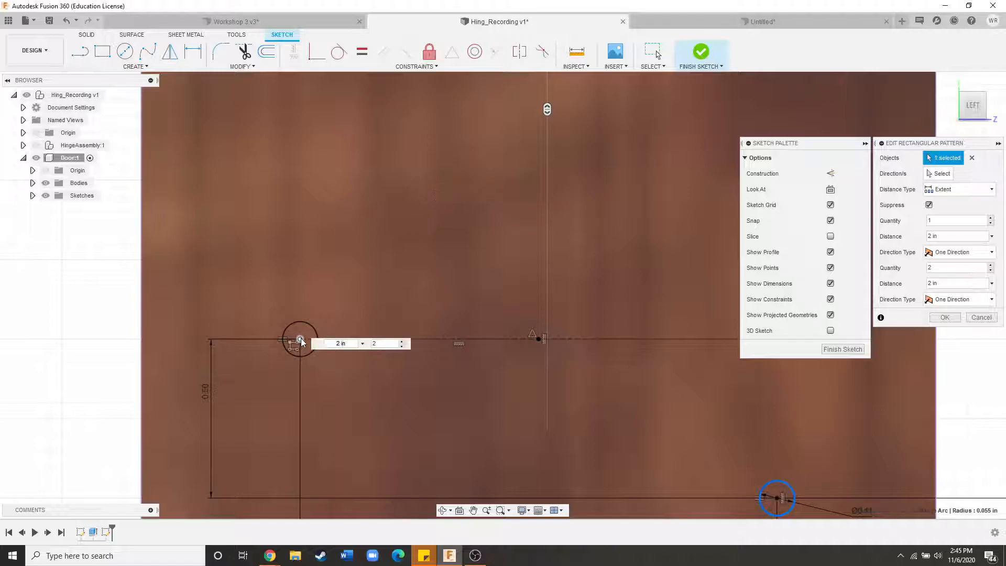
pyautogui.click(312, 353)
pyautogui.scroll(-5, 203, 377)
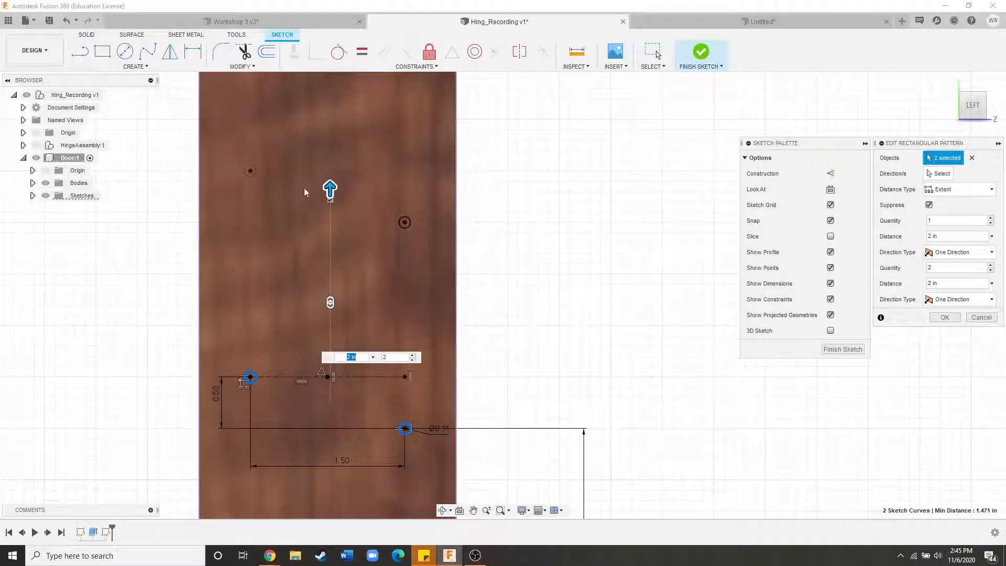
pyautogui.click(944, 317)
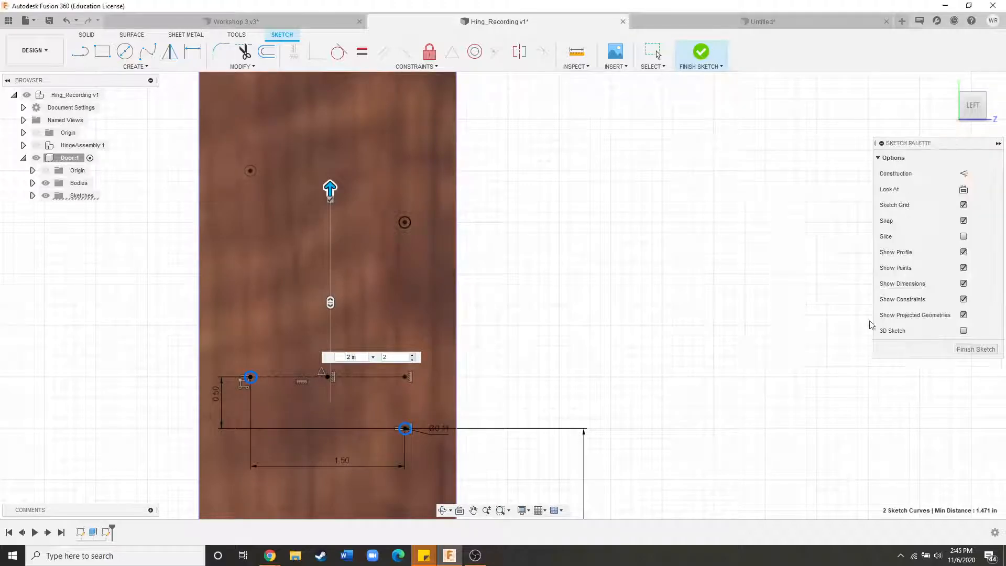
pyautogui.scroll(-2, 487, 216)
pyautogui.click(964, 350)
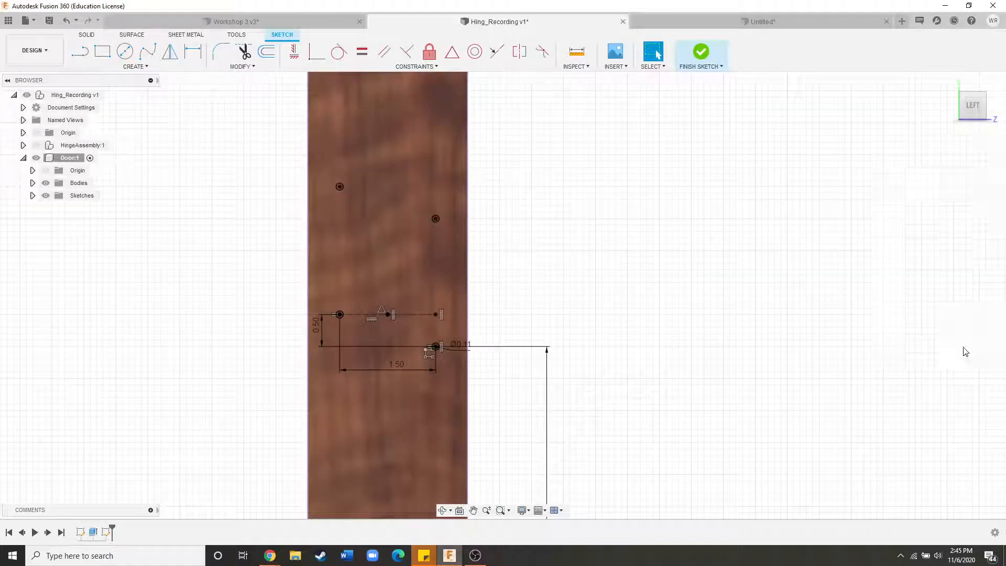
# Extrude the four circle profiles -3 in as a cut to make the screw holes in the door's edge.
pyautogui.click(103, 51)
pyautogui.scroll(3, 366, 209)
pyautogui.click(317, 169)
pyautogui.click(498, 228)
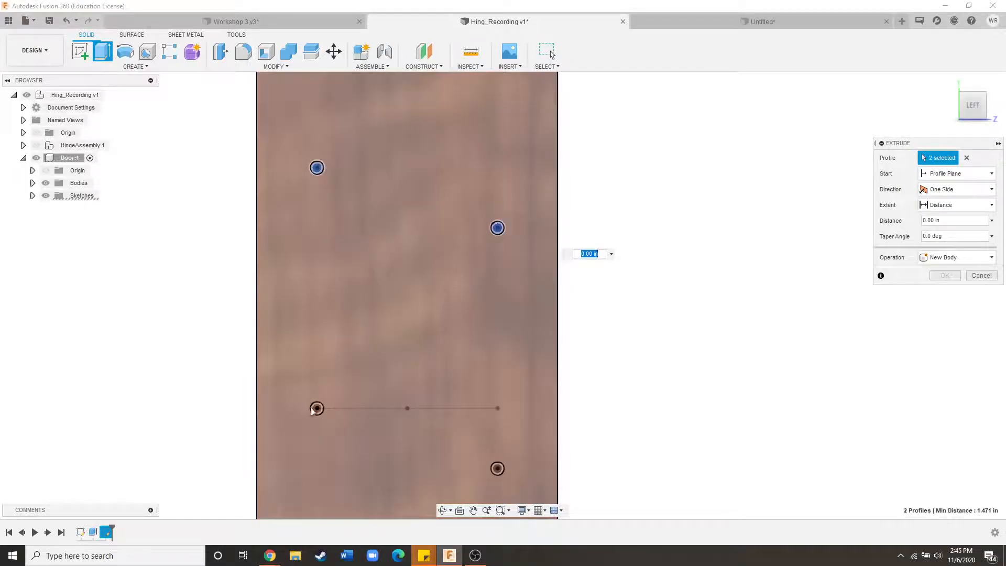
pyautogui.click(317, 408)
pyautogui.click(498, 468)
pyautogui.keyDown('shift'); pyautogui.moveTo(550, 364); pyautogui.dragTo(453, 301, button='middle'); pyautogui.keyUp('shift')
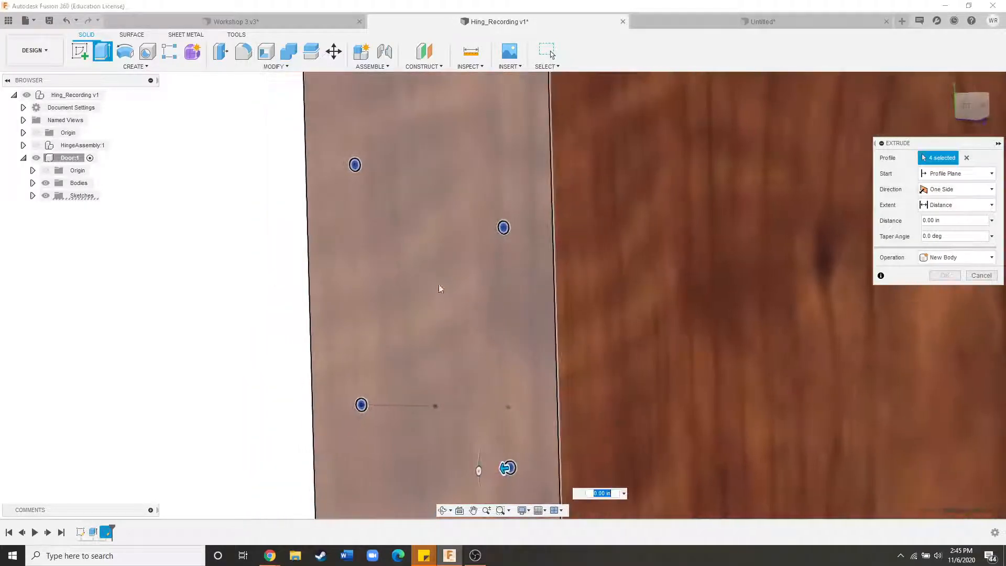
pyautogui.scroll(-4, 453, 301)
pyautogui.moveTo(424, 350); pyautogui.dragTo(547, 449)
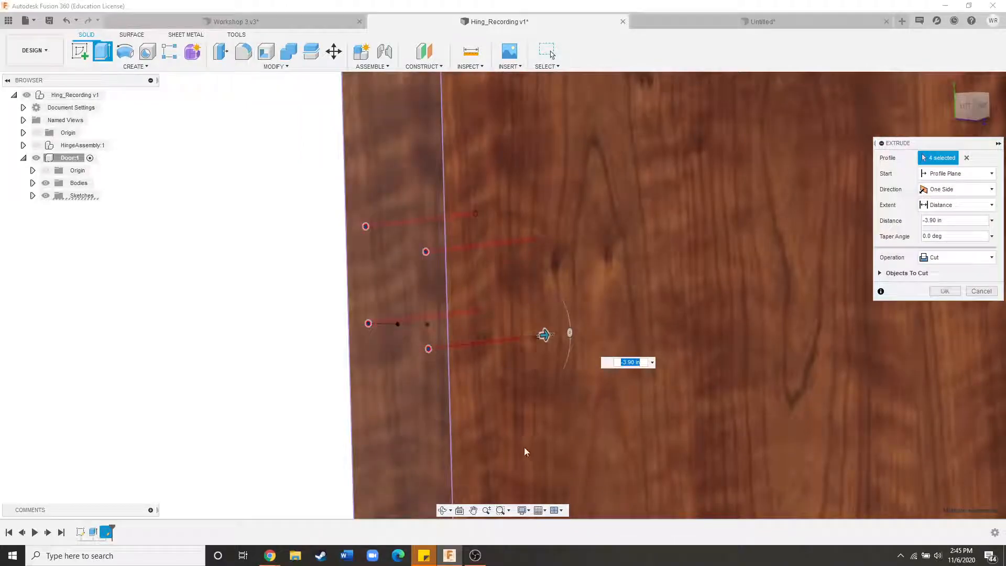
pyautogui.write('-3')
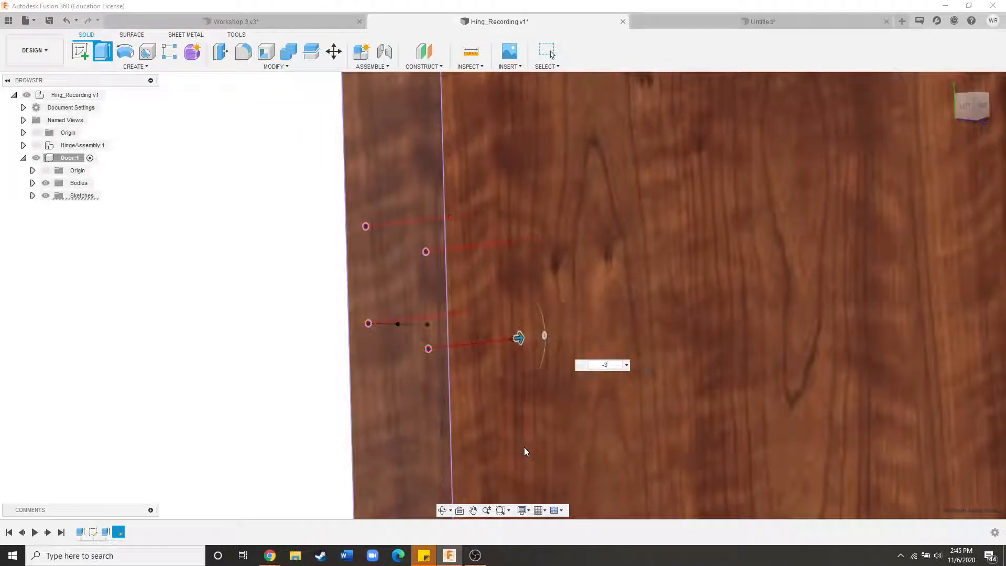
pyautogui.press('Return')
# Activate the HingeAssembly component and isolate it in an angled view showing both leaves and the screws.
pyautogui.scroll(-3, 375, 284)
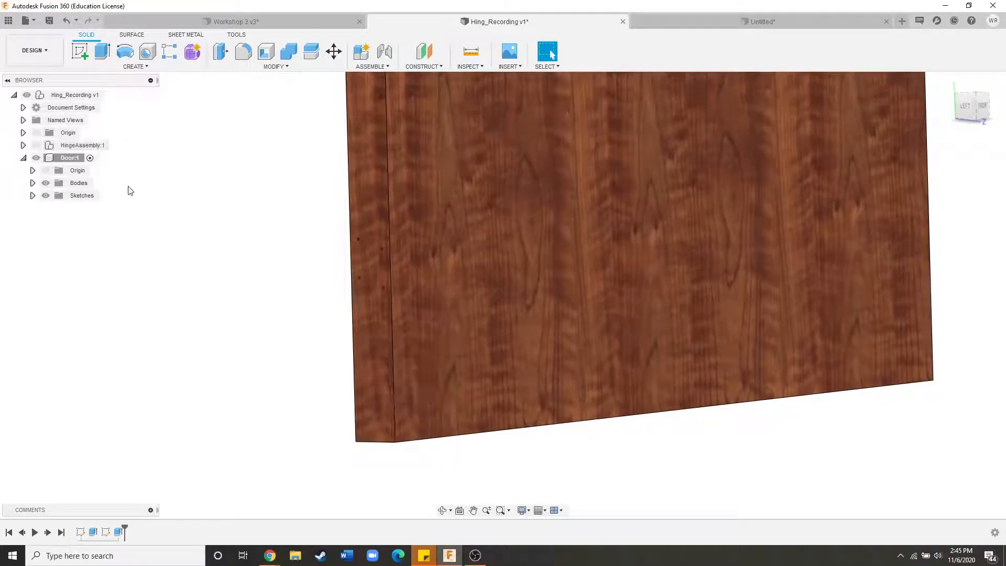
pyautogui.doubleClick(110, 145)
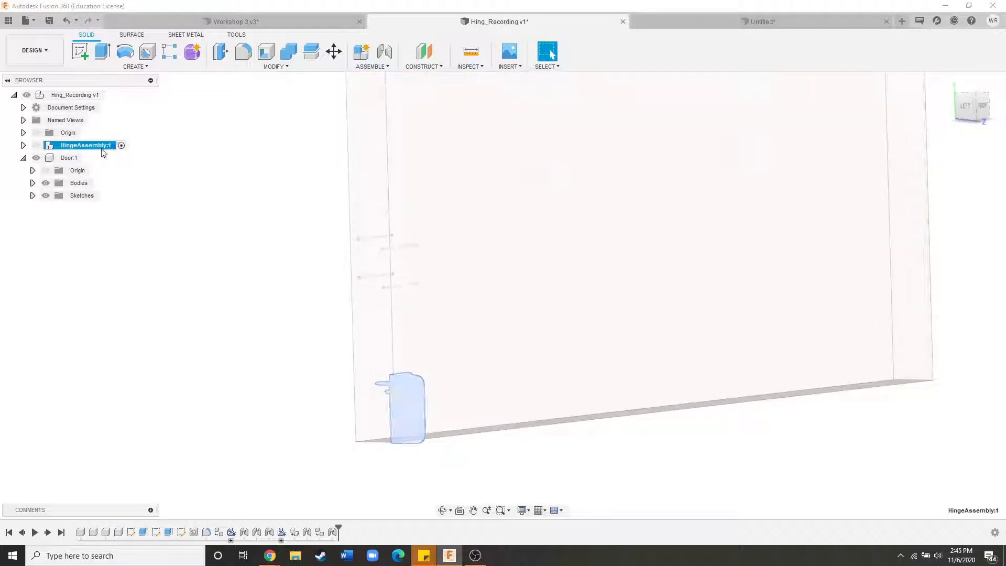
pyautogui.rightClick(104, 152)
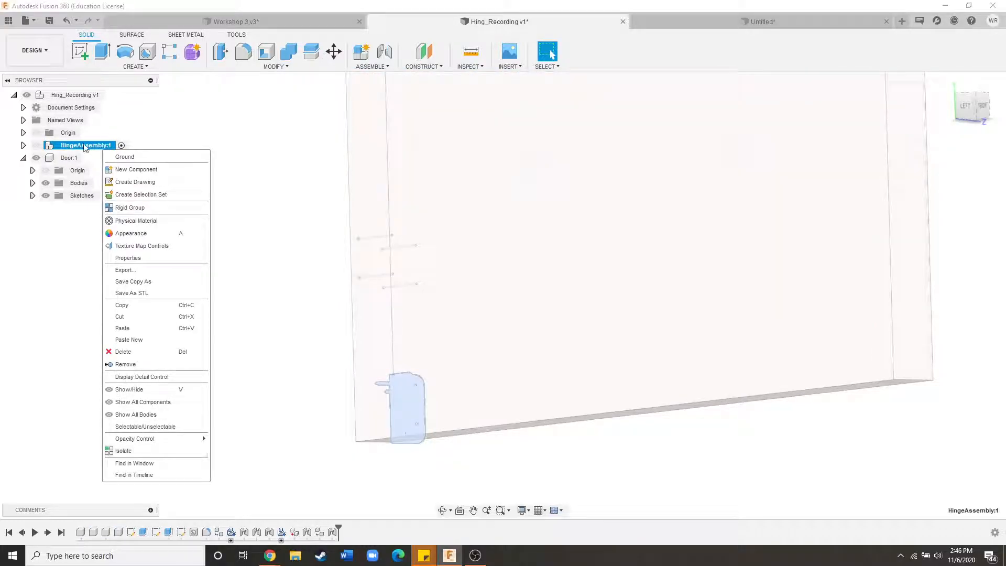
pyautogui.click(131, 451)
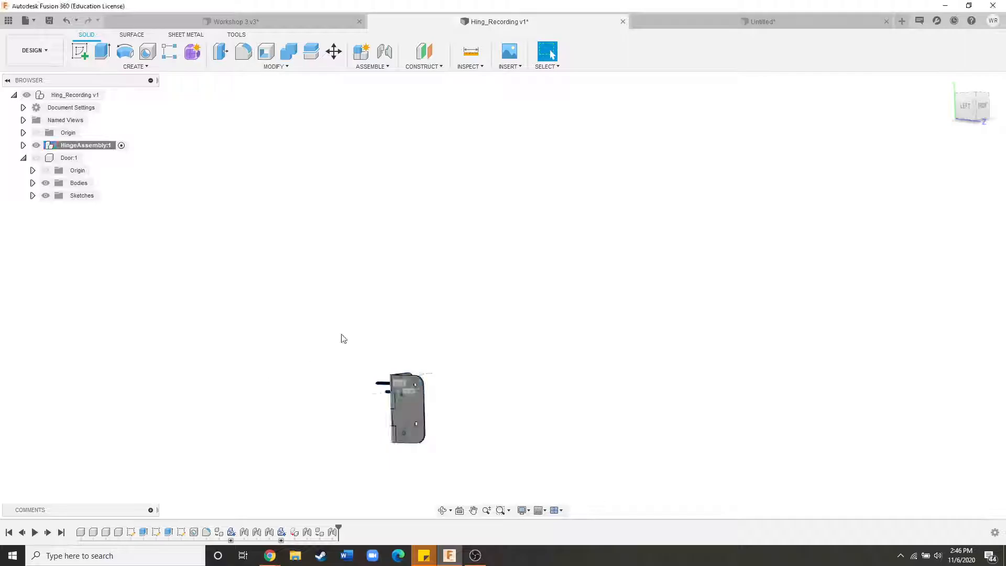
pyautogui.scroll(5, 402, 379)
pyautogui.keyDown('shift'); pyautogui.moveTo(382, 329); pyautogui.dragTo(308, 392, button='middle'); pyautogui.keyUp('shift')
pyautogui.click(550, 51)
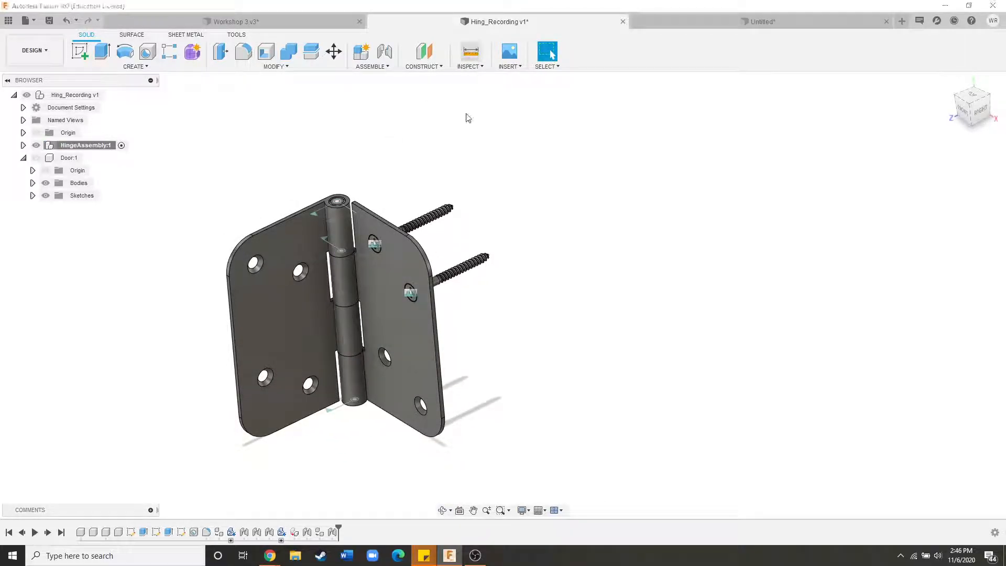
# Measure the distance and axis offsets between the edges of the two lower screw holes on the right hinge leaf.
pyautogui.click(471, 51)
pyautogui.scroll(10, 350, 316)
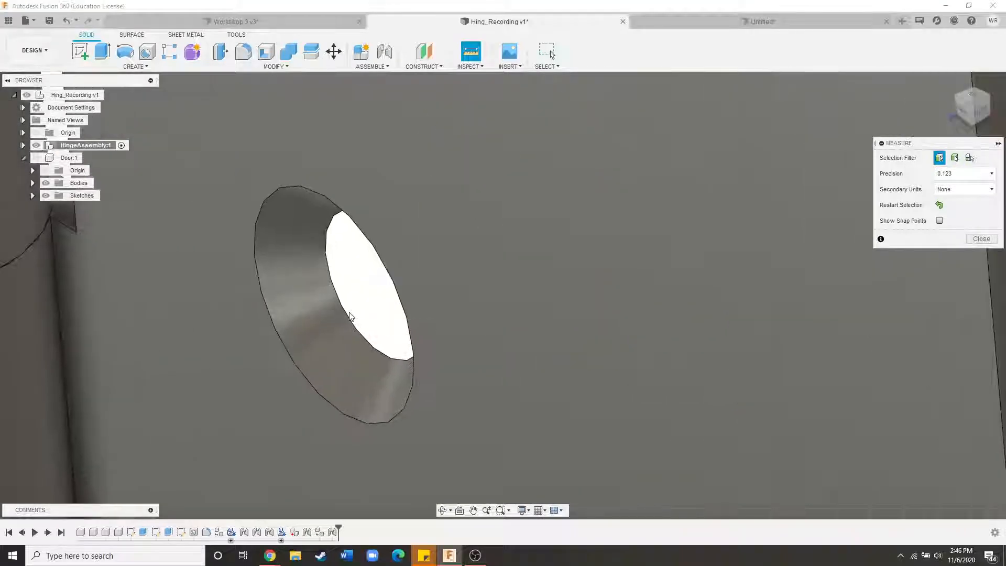
pyautogui.click(350, 316)
pyautogui.scroll(-10, 418, 220)
pyautogui.scroll(6, 482, 379)
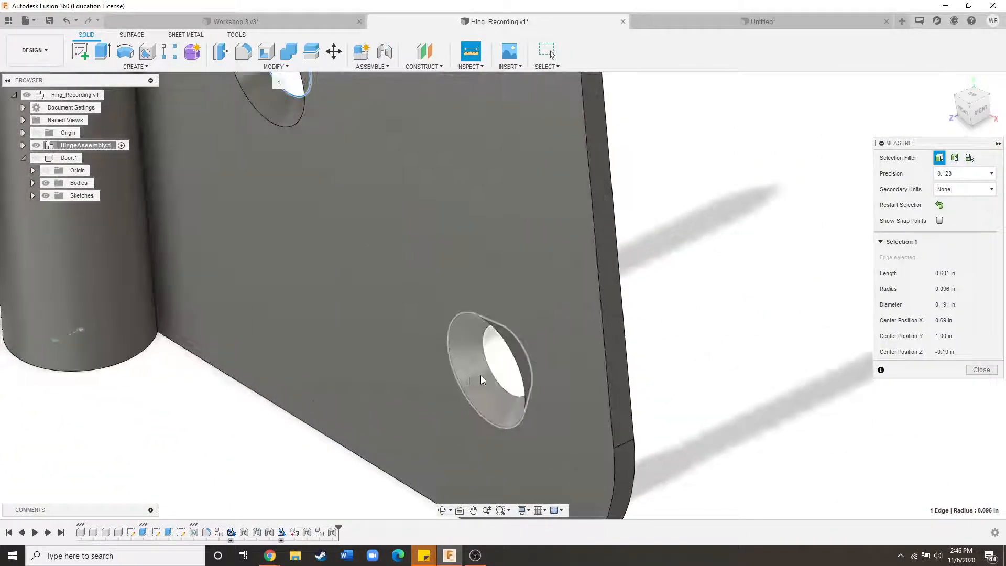
pyautogui.click(482, 379)
pyautogui.scroll(-5, 482, 379)
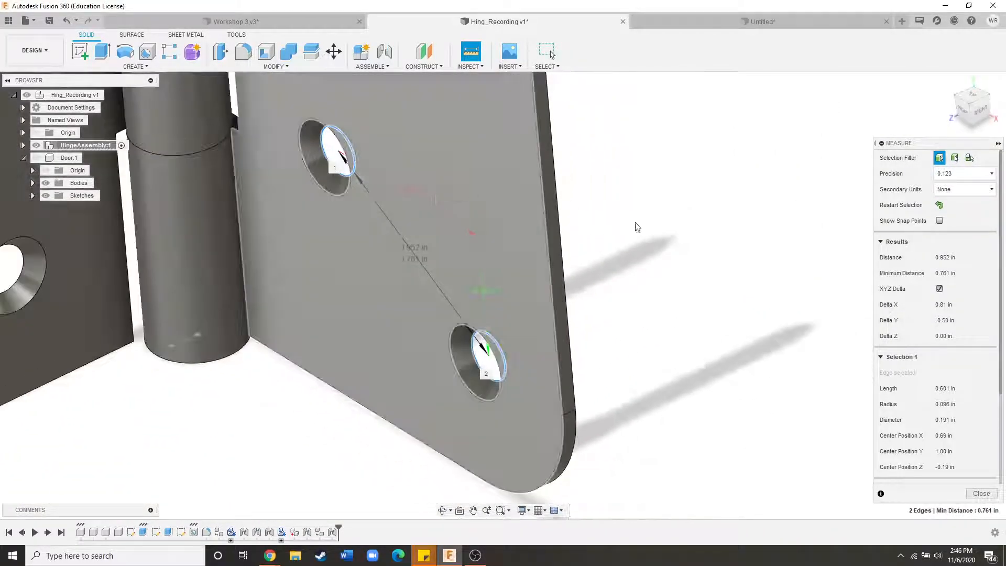
pyautogui.keyDown('shift'); pyautogui.moveTo(634, 250); pyautogui.dragTo(679, 230, button='middle'); pyautogui.keyUp('shift')
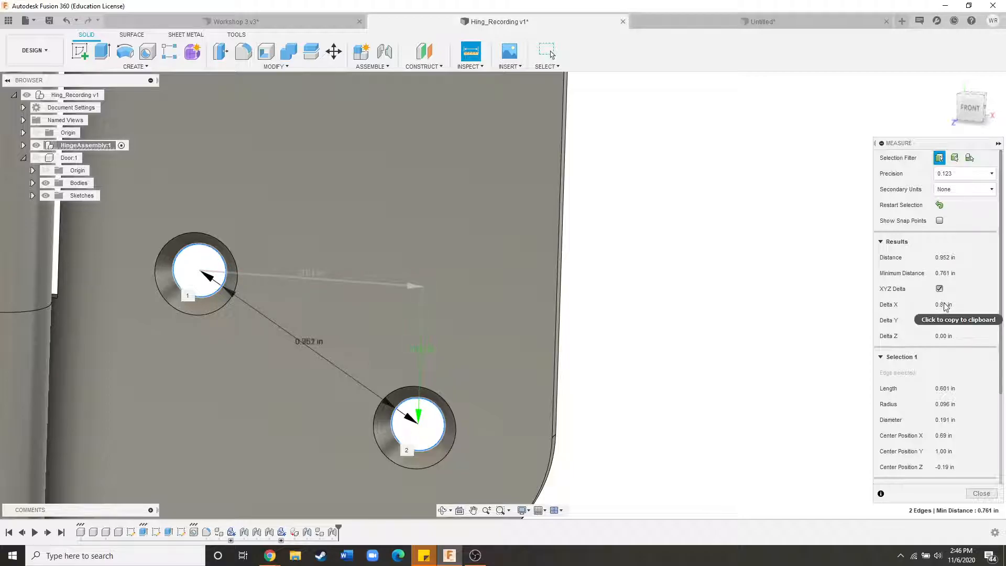
pyautogui.scroll(-5, 457, 420)
pyautogui.keyDown('shift'); pyautogui.moveTo(548, 391); pyautogui.dragTo(629, 388, button='middle'); pyautogui.keyUp('shift')
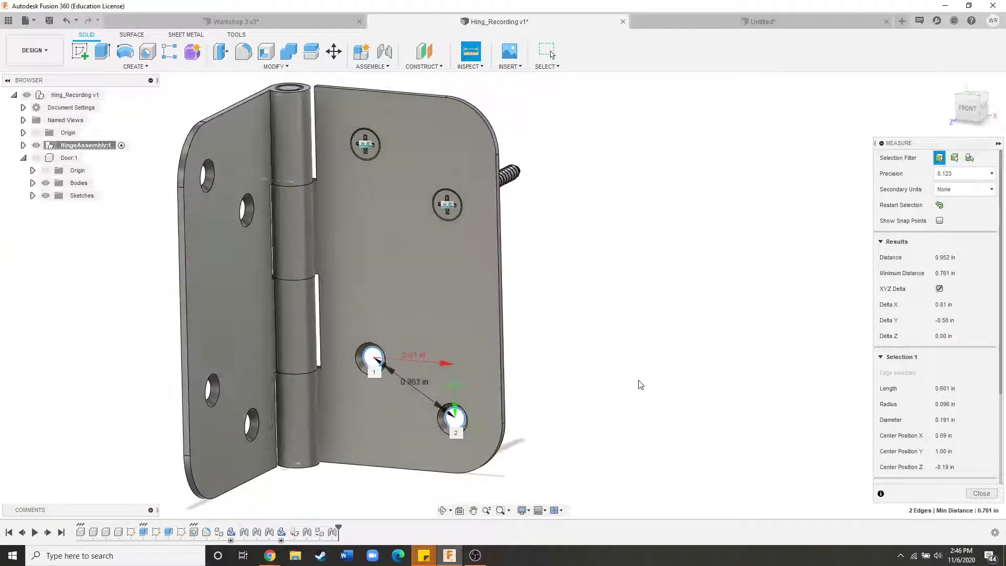
# Measure the vertical spacing between the inner lower hole and the screw-filled hole above it on the same leaf.
pyautogui.scroll(5, 379, 365)
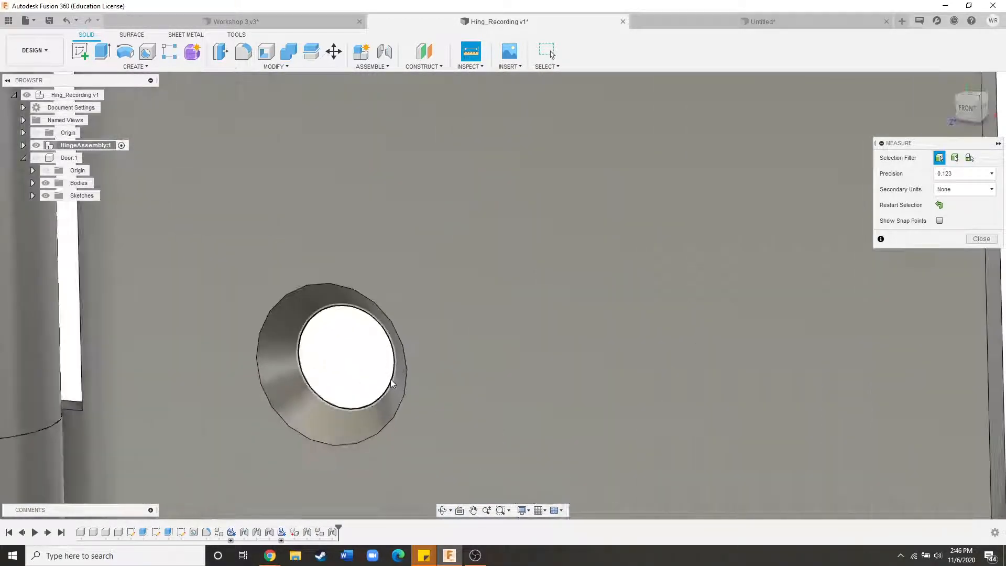
pyautogui.click(386, 386)
pyautogui.scroll(-8, 387, 387)
pyautogui.scroll(10, 407, 278)
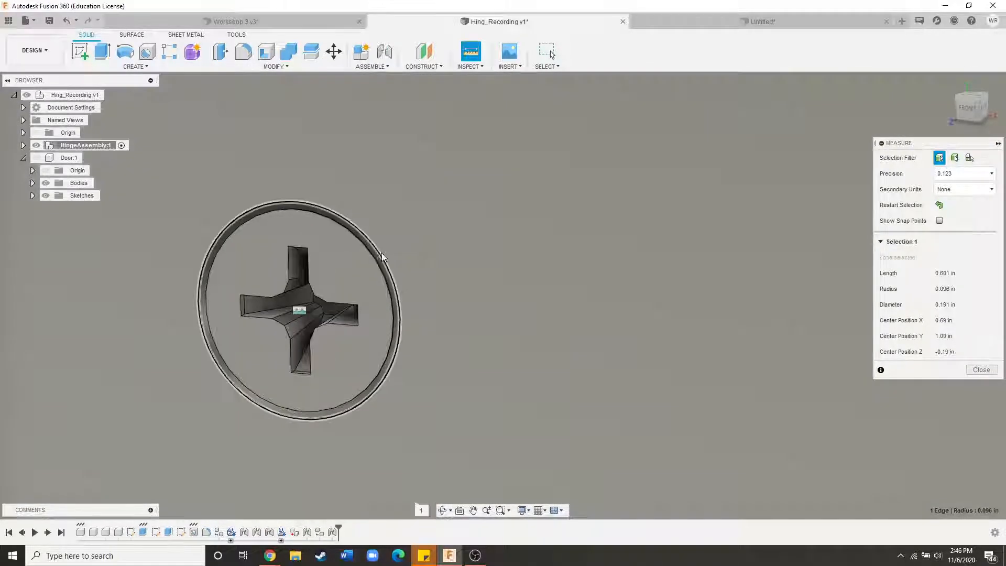
pyautogui.click(382, 257)
pyautogui.scroll(-6, 407, 235)
pyautogui.scroll(-3, 419, 208)
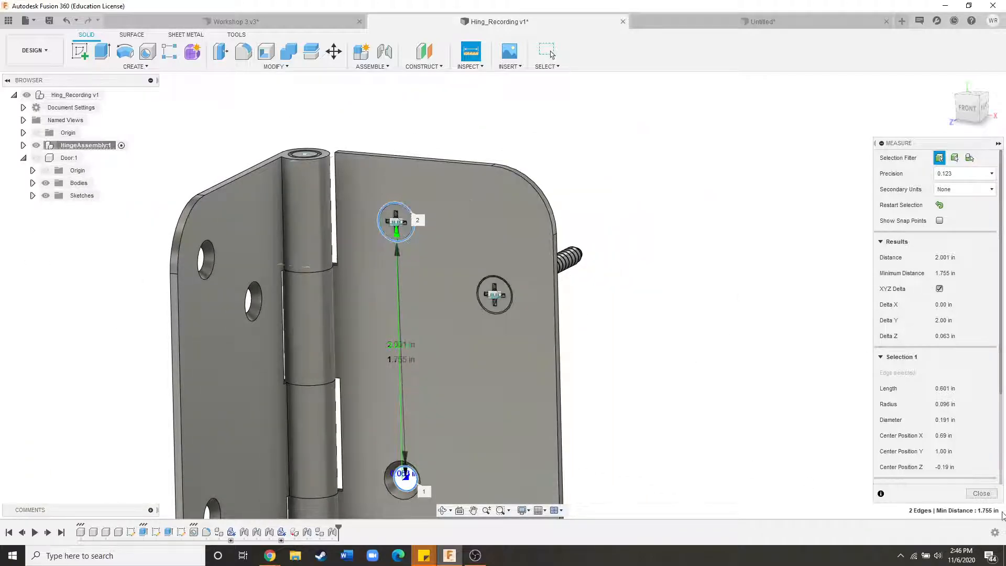
pyautogui.click(992, 495)
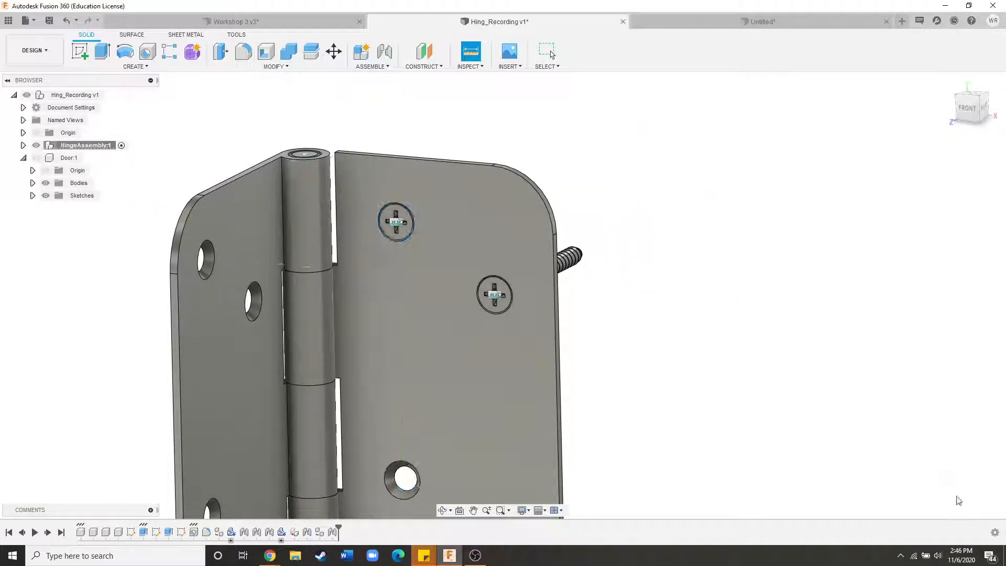
# Activate the Door component and isolate it with its edge in view.
pyautogui.click(88, 158)
pyautogui.rightClick(79, 160)
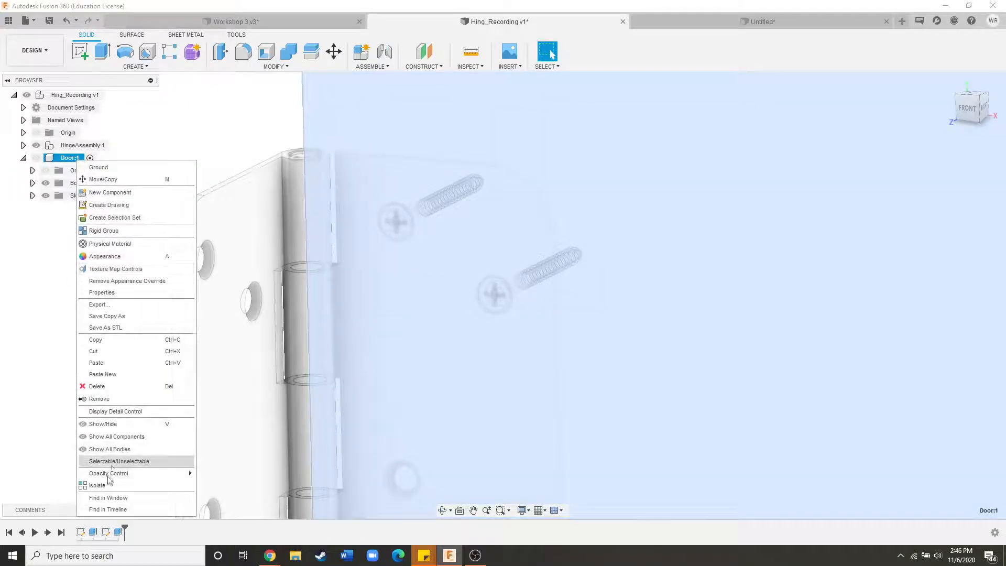
pyautogui.click(119, 481)
pyautogui.scroll(-5, 284, 245)
pyautogui.keyDown('shift'); pyautogui.moveTo(286, 245); pyautogui.dragTo(292, 414, button='middle'); pyautogui.keyUp('shift')
# Edit the door's screw-hole sketch and set the horizontal distance between the two lower circles to 0.81 in.
pyautogui.doubleClick(106, 534)
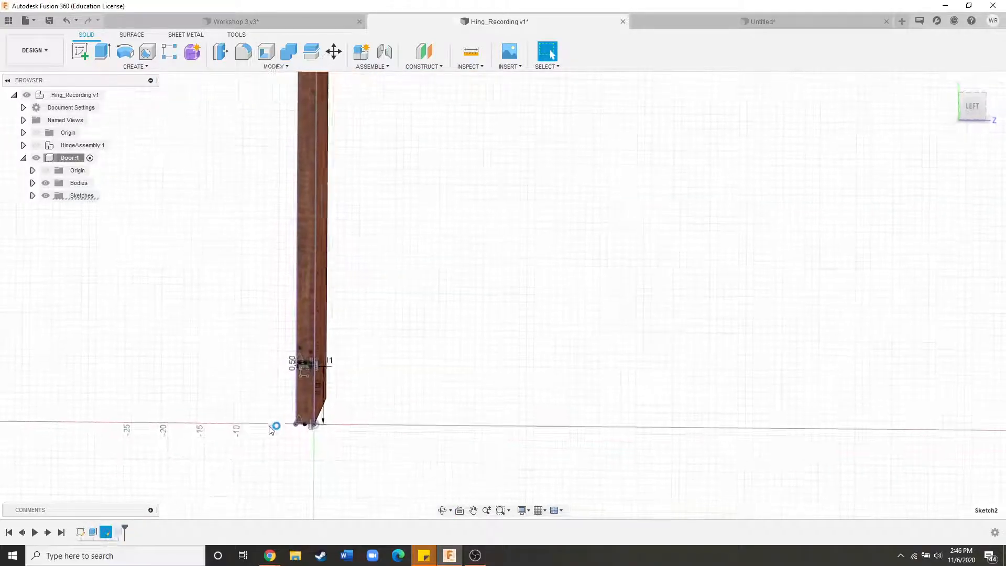
pyautogui.scroll(4, 310, 371)
pyautogui.doubleClick(321, 297)
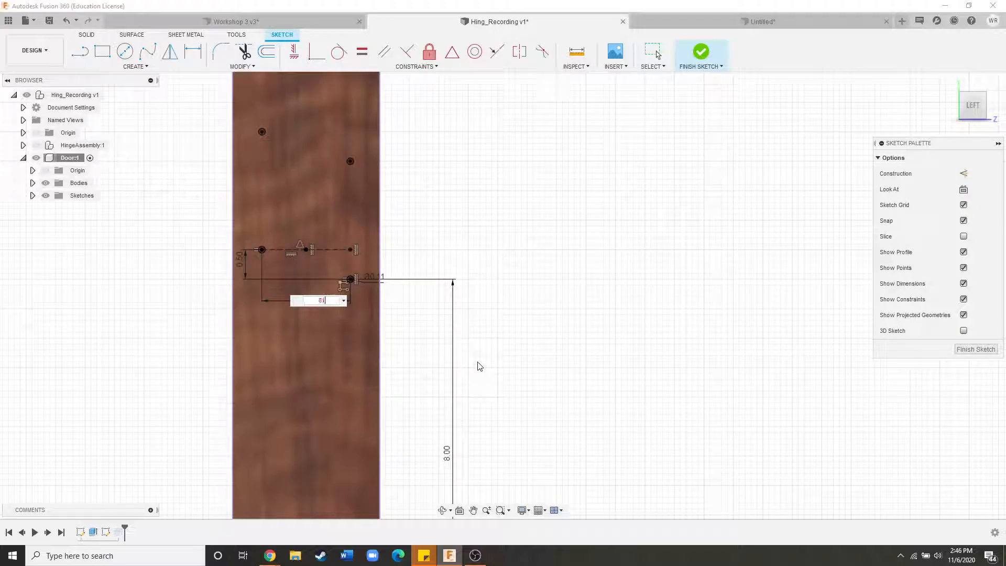
pyautogui.write('8')
pyautogui.press('Return')
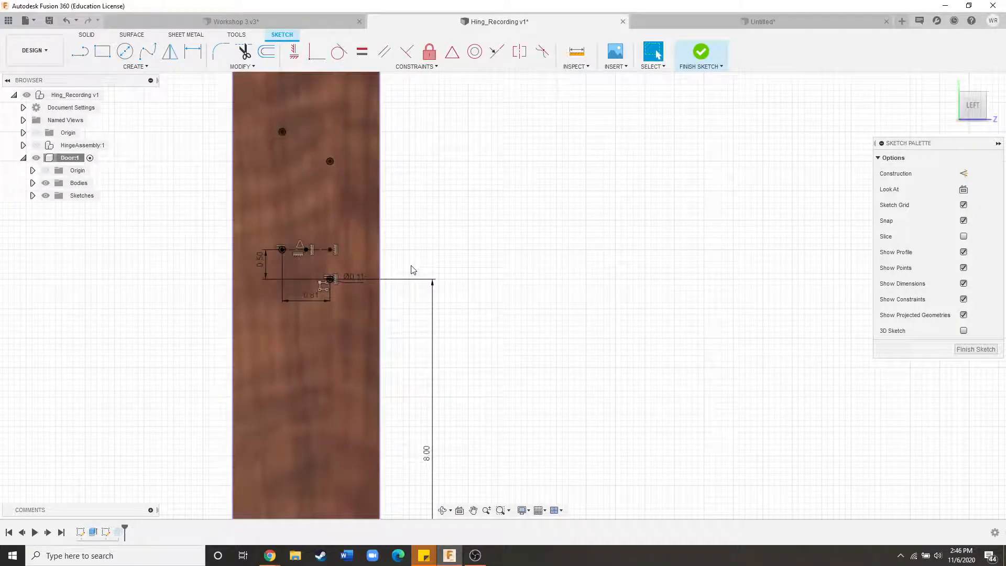
# Measure the distance between the center points of the two left-hand circles in the door sketch.
pyautogui.scroll(-2, 335, 202)
pyautogui.scroll(4, 326, 190)
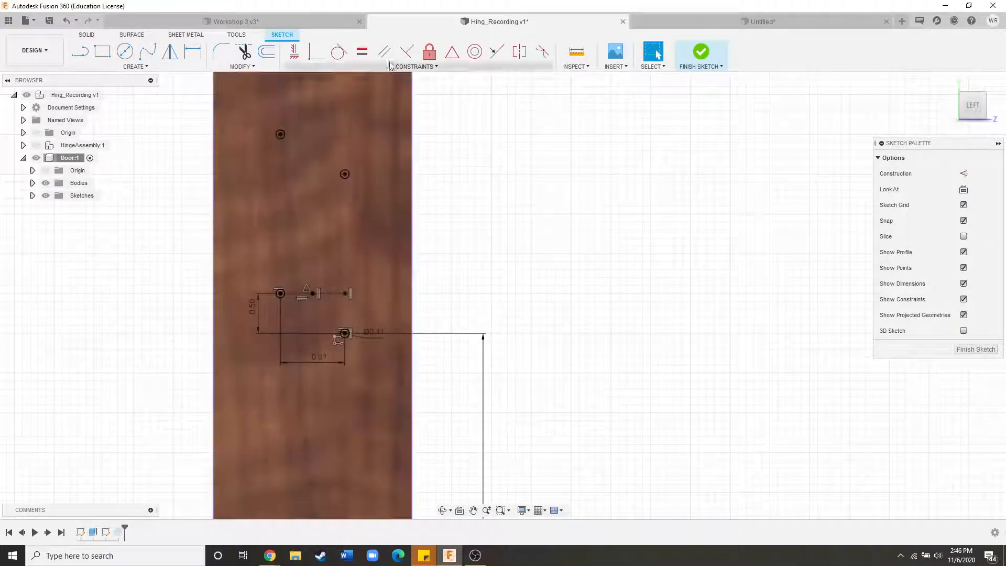
pyautogui.click(575, 51)
pyautogui.click(281, 293)
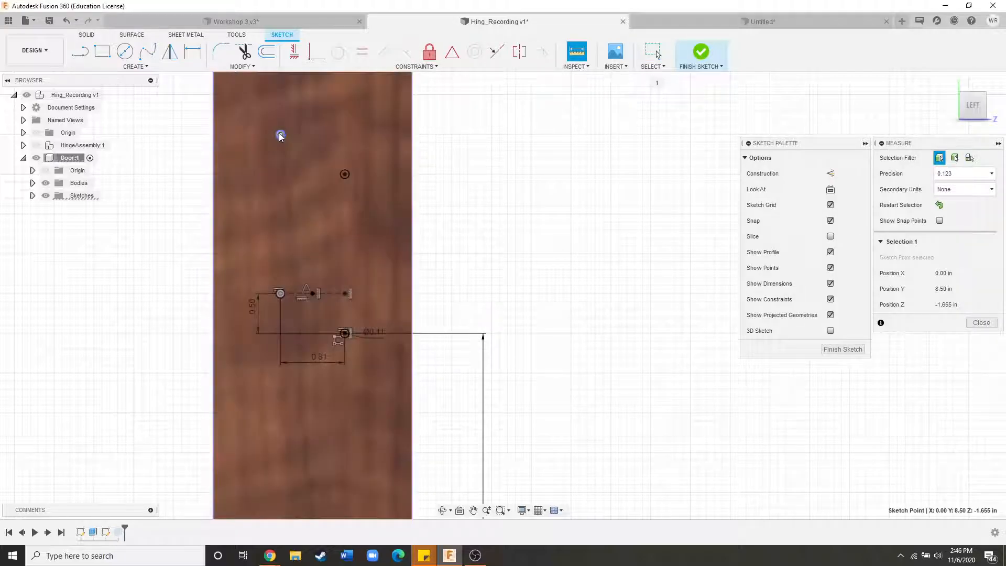
pyautogui.click(280, 135)
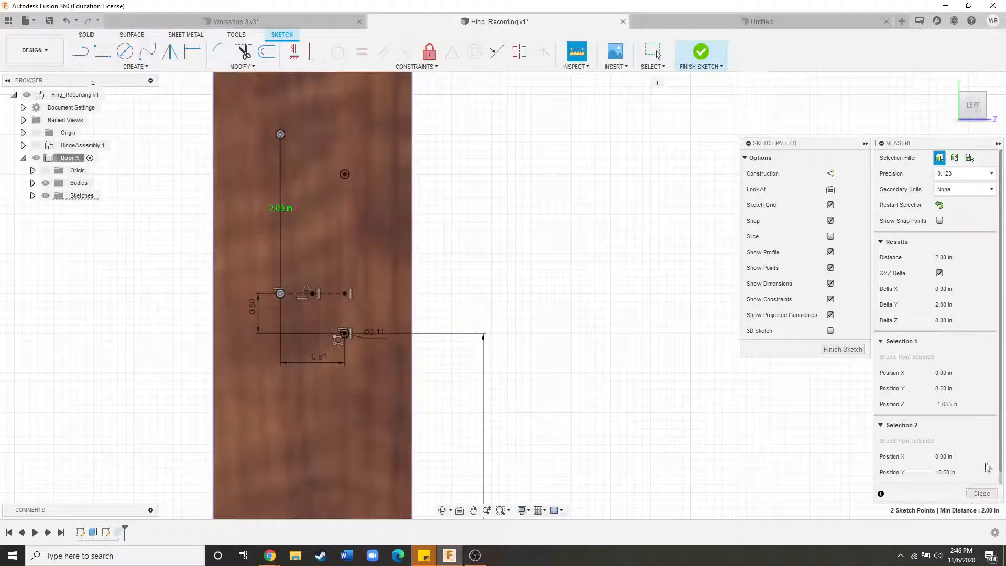
pyautogui.click(979, 494)
# Finish the sketch and activate the top-level Hing_Recording component with the hinge assembly shown again alongside the door.
pyautogui.click(908, 348)
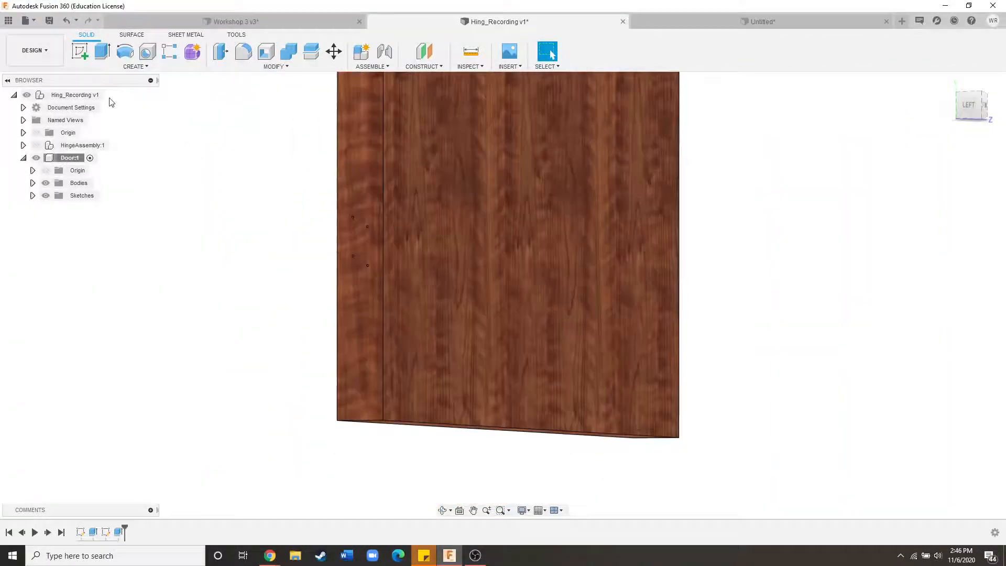
pyautogui.doubleClick(99, 95)
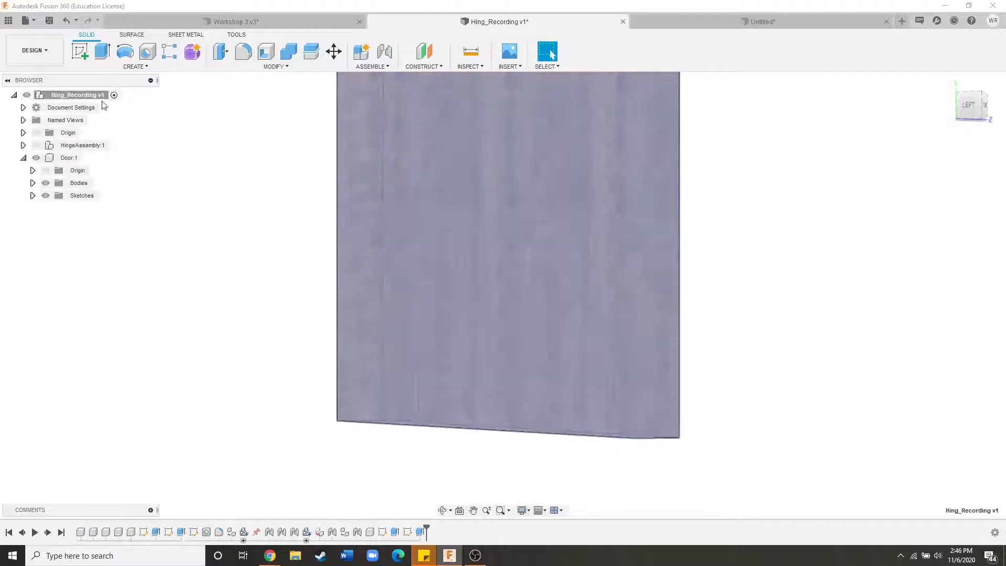
pyautogui.rightClick(99, 95)
pyautogui.click(180, 334)
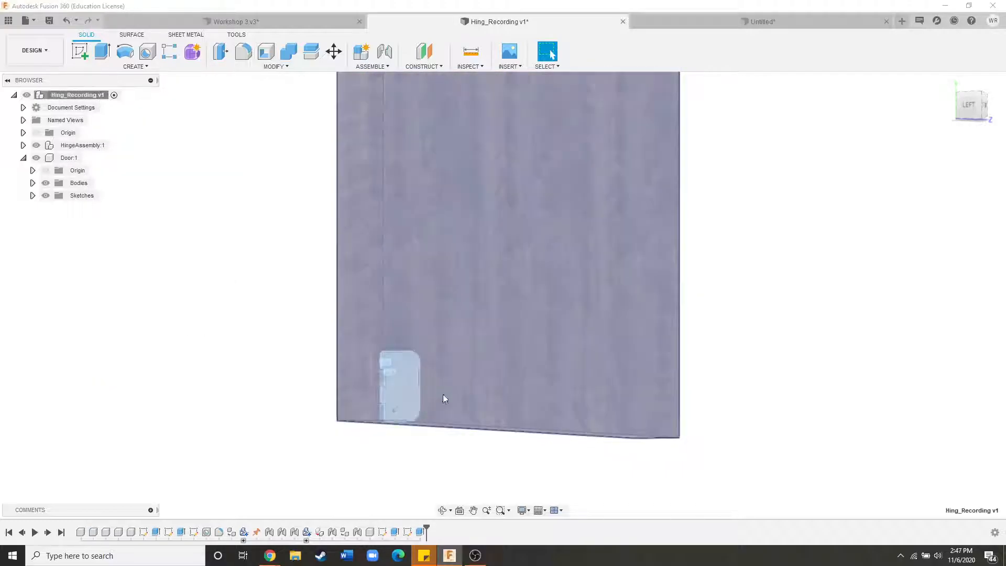
# Start a joint with the door hidden, placing the first origin on the back edge of the free leaf's upper outer hole.
pyautogui.keyDown('shift'); pyautogui.moveTo(612, 335); pyautogui.dragTo(483, 455, button='middle'); pyautogui.keyUp('shift')
pyautogui.scroll(3, 482, 455)
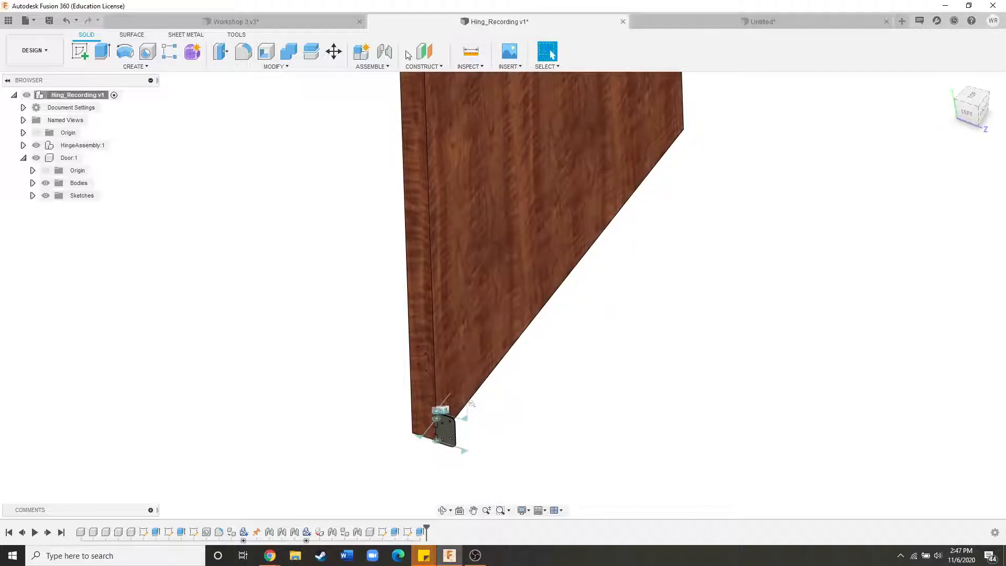
pyautogui.click(391, 54)
pyautogui.keyDown('shift'); pyautogui.moveTo(552, 399); pyautogui.dragTo(508, 415, button='middle'); pyautogui.keyUp('shift')
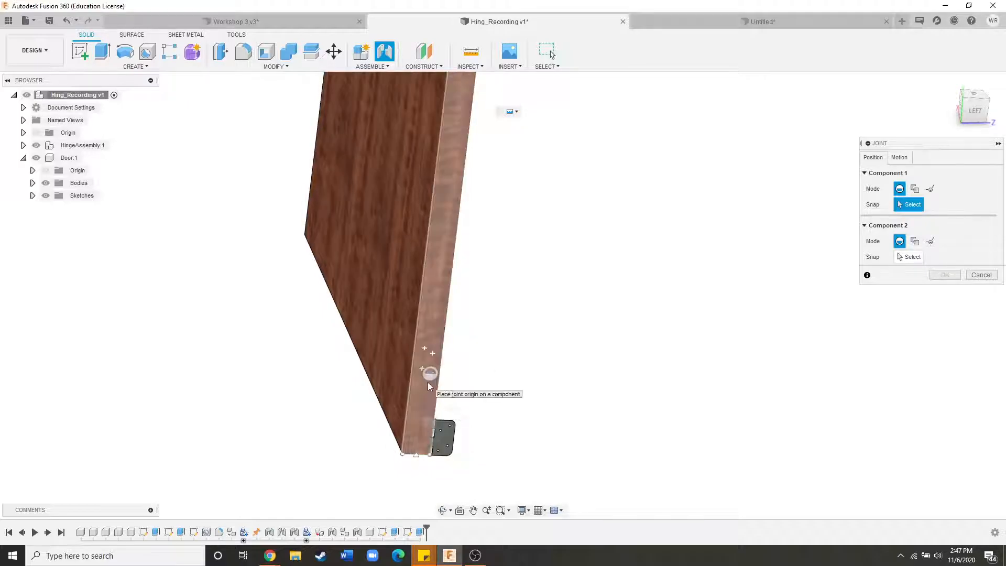
pyautogui.click(36, 158)
pyautogui.scroll(10, 422, 419)
pyautogui.scroll(3, 378, 385)
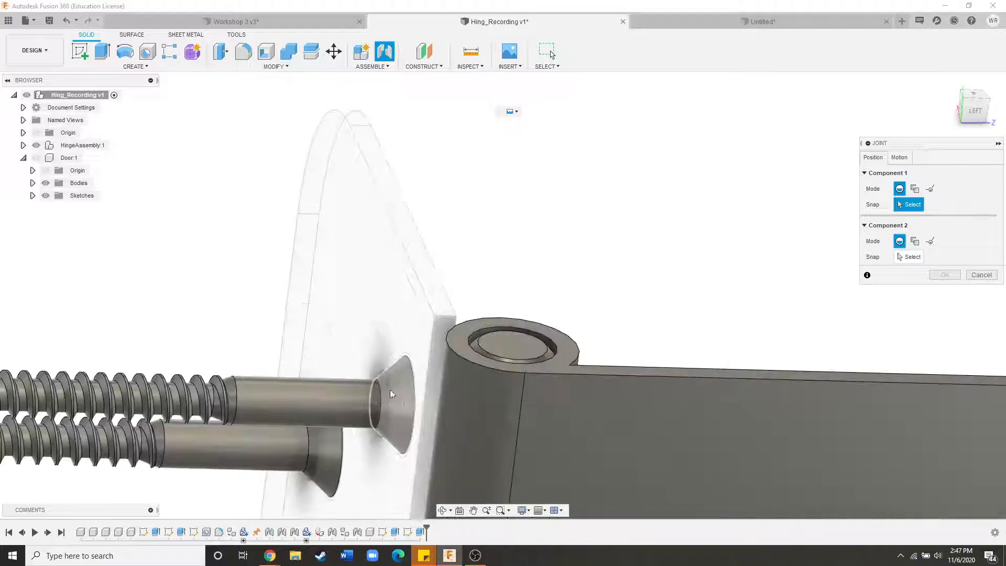
pyautogui.scroll(-2, 402, 392)
pyautogui.scroll(-5, 310, 241)
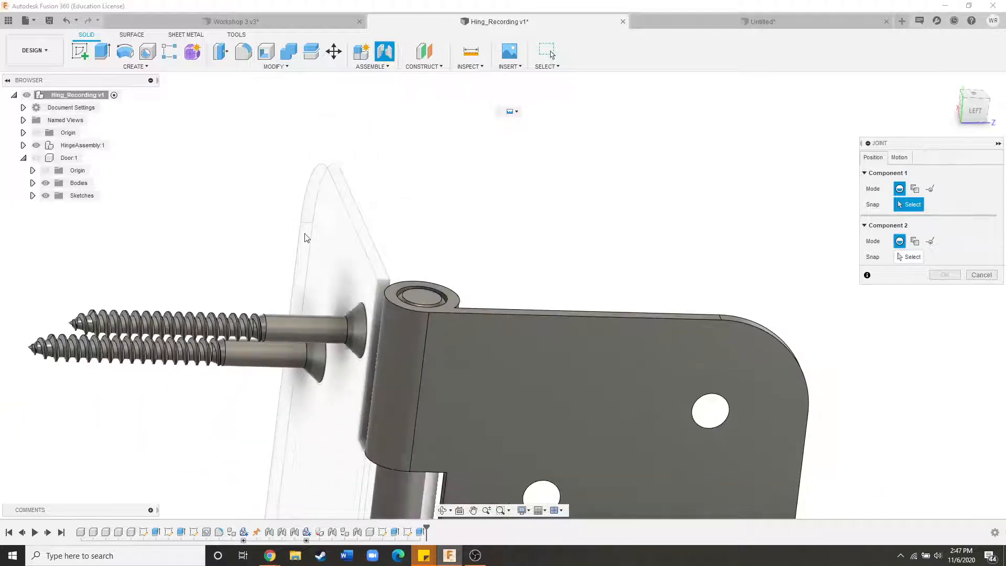
pyautogui.keyDown('shift'); pyautogui.moveTo(454, 383); pyautogui.dragTo(421, 362, button='middle'); pyautogui.keyUp('shift')
pyautogui.scroll(5, 416, 315)
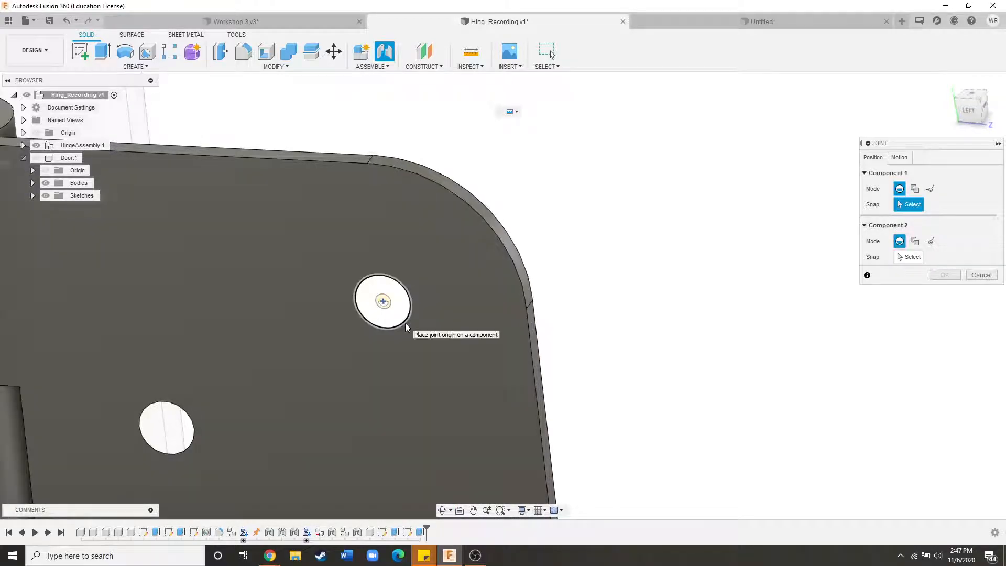
pyautogui.click(407, 327)
pyautogui.scroll(-5, 451, 298)
pyautogui.scroll(3, 422, 293)
pyautogui.scroll(-5, 430, 292)
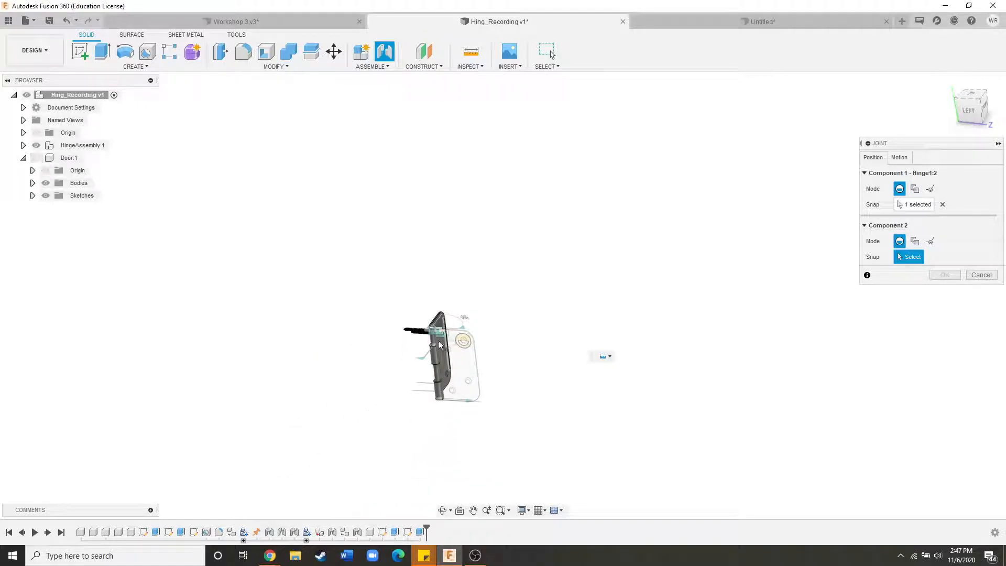
# Show the door again and place the joint's second origin on the upper-left screw hole in its edge.
pyautogui.click(36, 158)
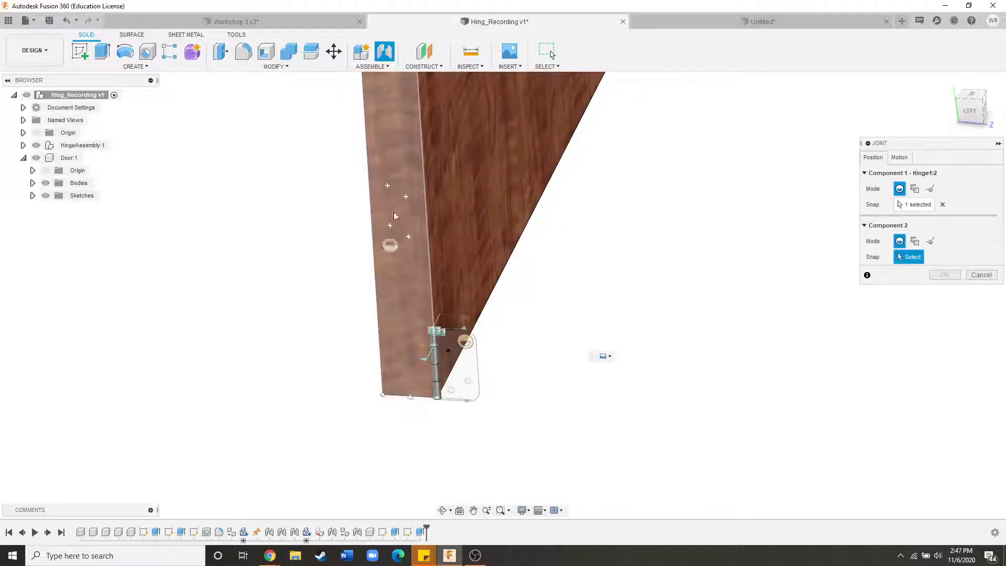
pyautogui.scroll(10, 377, 199)
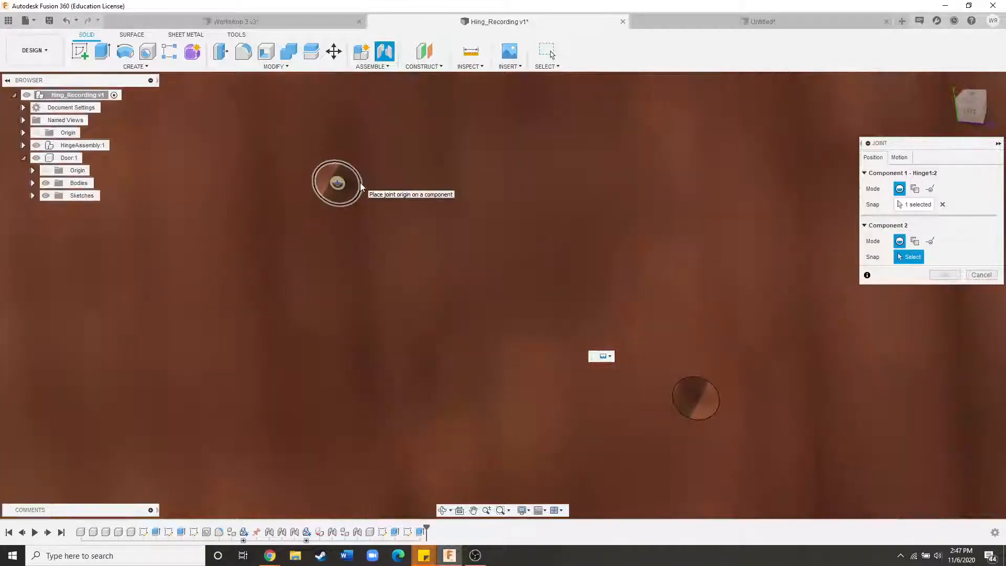
pyautogui.click(362, 188)
pyautogui.scroll(-4, 296, 270)
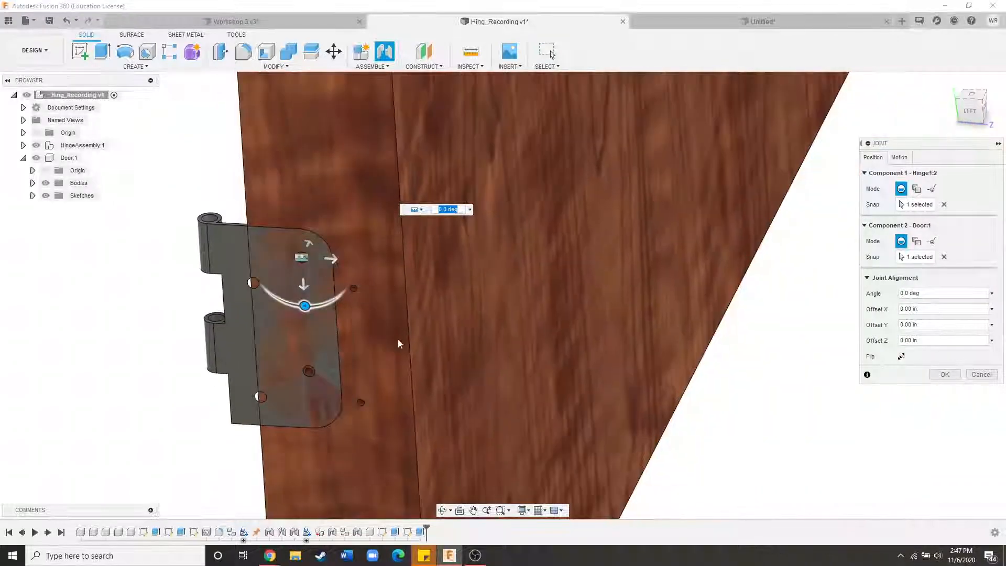
# Flip the hinge leaf, rotate it to 180 deg so its holes match the door's, and create the joint.
pyautogui.keyDown('shift'); pyautogui.moveTo(710, 443); pyautogui.dragTo(775, 443, button='middle'); pyautogui.keyUp('shift')
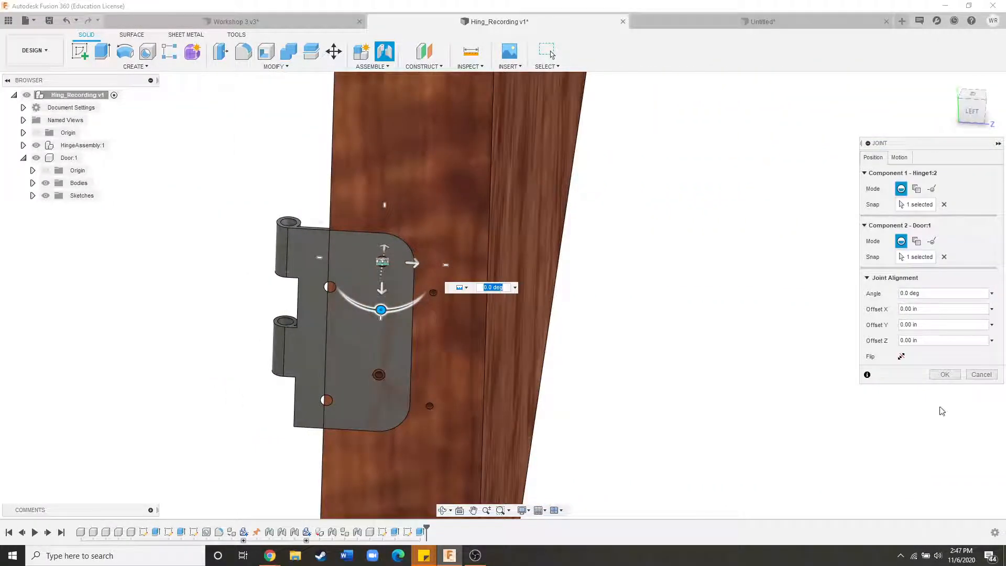
pyautogui.click(901, 357)
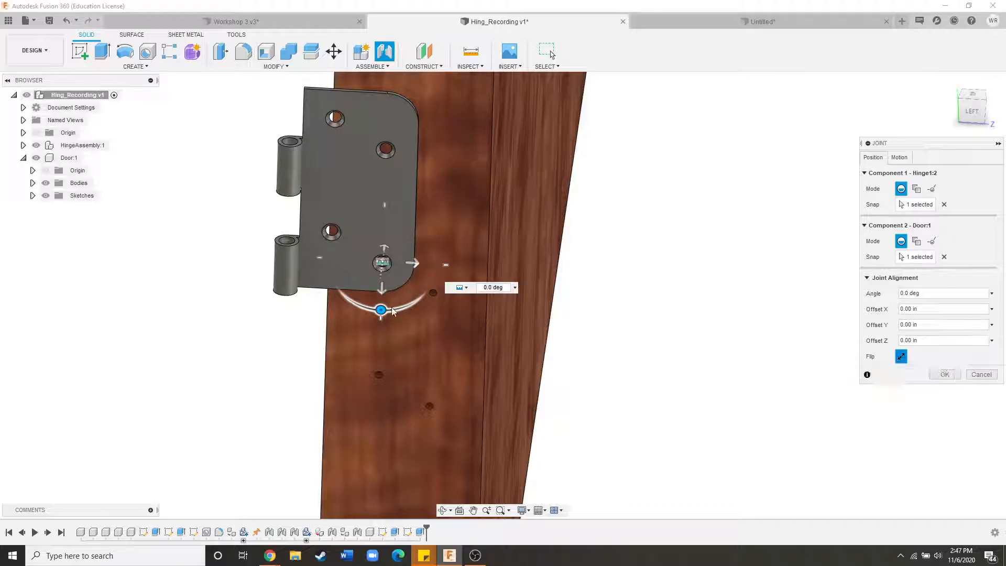
pyautogui.moveTo(381, 310); pyautogui.dragTo(383, 194)
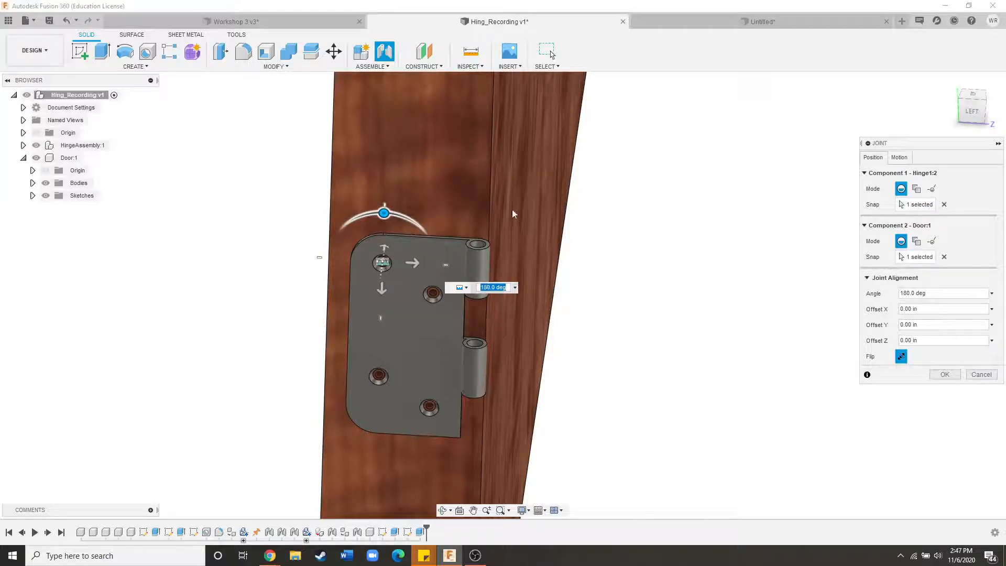
pyautogui.scroll(-2, 474, 210)
pyautogui.press('Return')
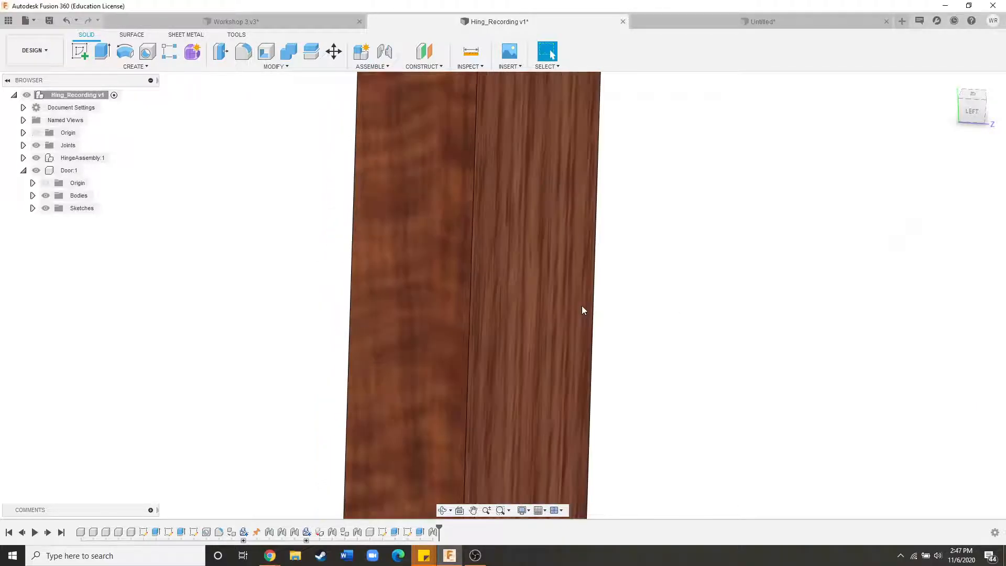
# Examine the hinge mounted on the door's edge from several angles, both close up and with the whole door in view.
pyautogui.scroll(-4, 412, 247)
pyautogui.scroll(-3, 428, 388)
pyautogui.keyDown('shift'); pyautogui.moveTo(449, 379); pyautogui.dragTo(230, 394, button='middle'); pyautogui.keyUp('shift')
pyautogui.scroll(3, 382, 398)
pyautogui.moveTo(402, 364)
pyautogui.keyDown('shift'); pyautogui.mouseDown(button='middle')
pyautogui.moveTo(389, 333)
pyautogui.moveTo(433, 328)
pyautogui.moveTo(385, 340)
pyautogui.moveTo(400, 364)
pyautogui.moveTo(369, 348)
pyautogui.moveTo(406, 340)
pyautogui.moveTo(391, 357)
pyautogui.mouseUp(button='middle'); pyautogui.keyUp('shift')
pyautogui.scroll(-6, 393, 346)
pyautogui.scroll(6, 390, 313)
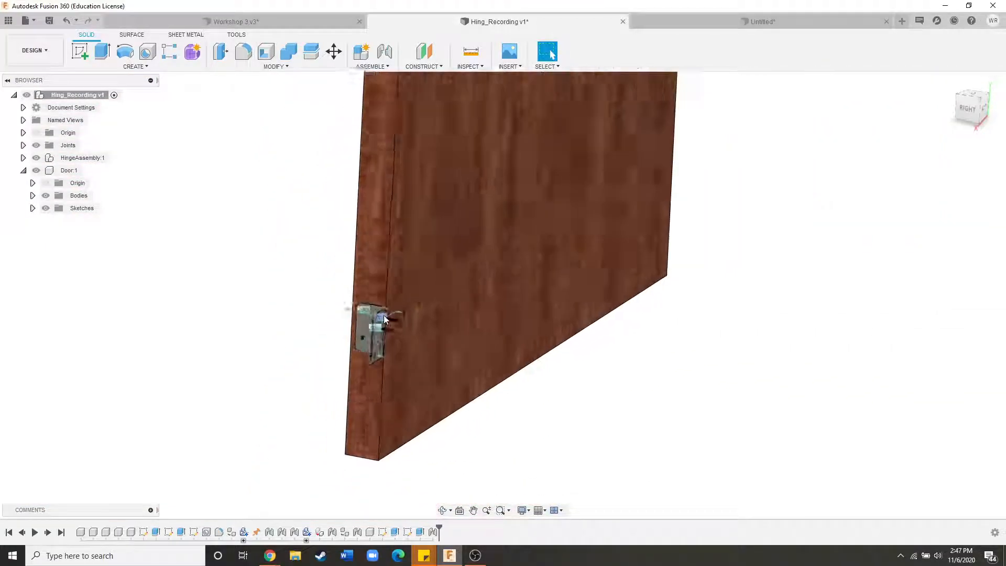
pyautogui.keyDown('shift'); pyautogui.moveTo(414, 305); pyautogui.dragTo(245, 200, button='middle'); pyautogui.keyUp('shift')
pyautogui.click(347, 378)
pyautogui.scroll(-3, 341, 254)
pyautogui.press('Escape')
pyautogui.moveTo(244, 200); pyautogui.dragTo(334, 240)
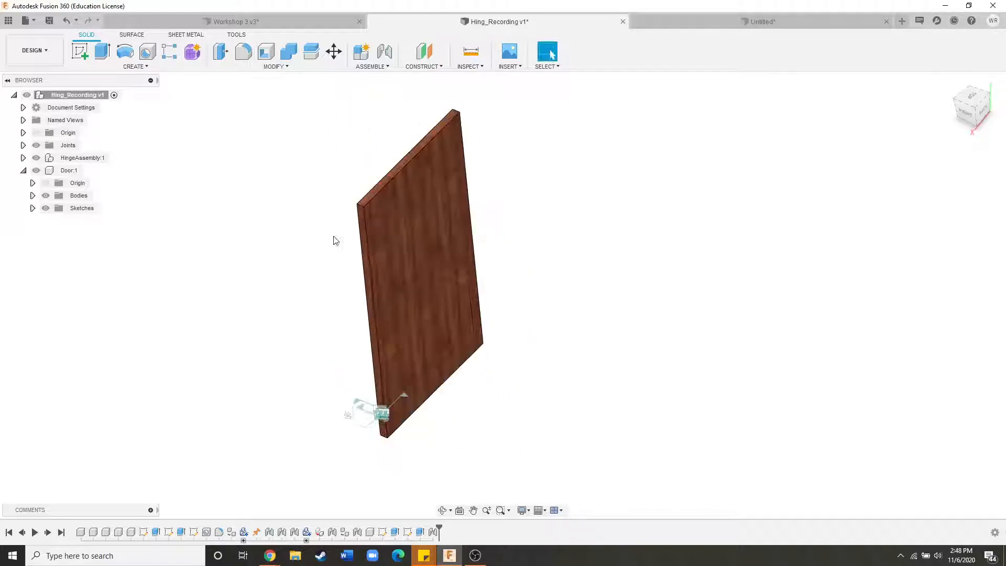
pyautogui.keyDown('shift'); pyautogui.moveTo(401, 259); pyautogui.dragTo(445, 256, button='middle'); pyautogui.keyUp('shift')
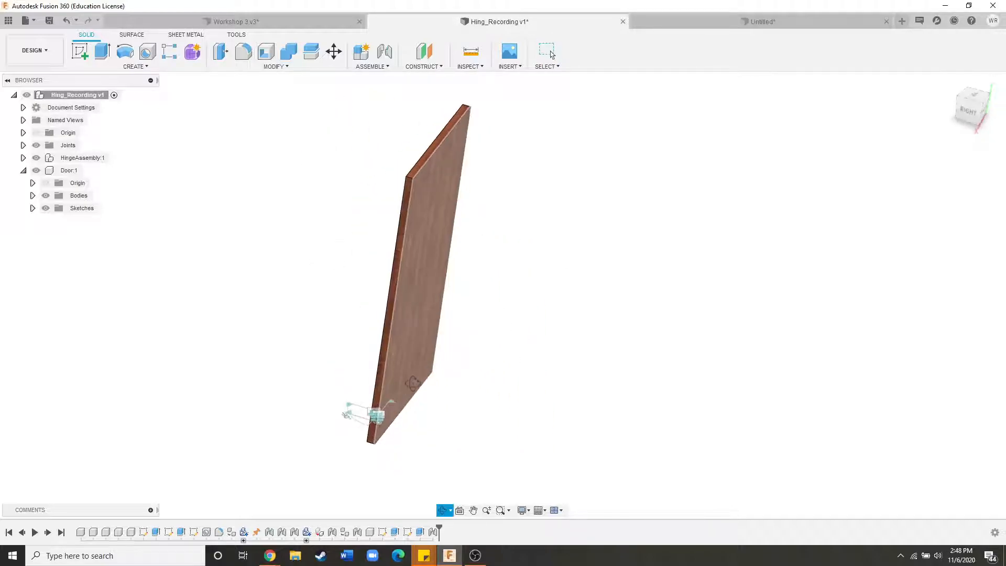
# Expand the HingeAssembly component and hide both the top-level joints and the hinge assembly's own joints.
pyautogui.click(24, 157)
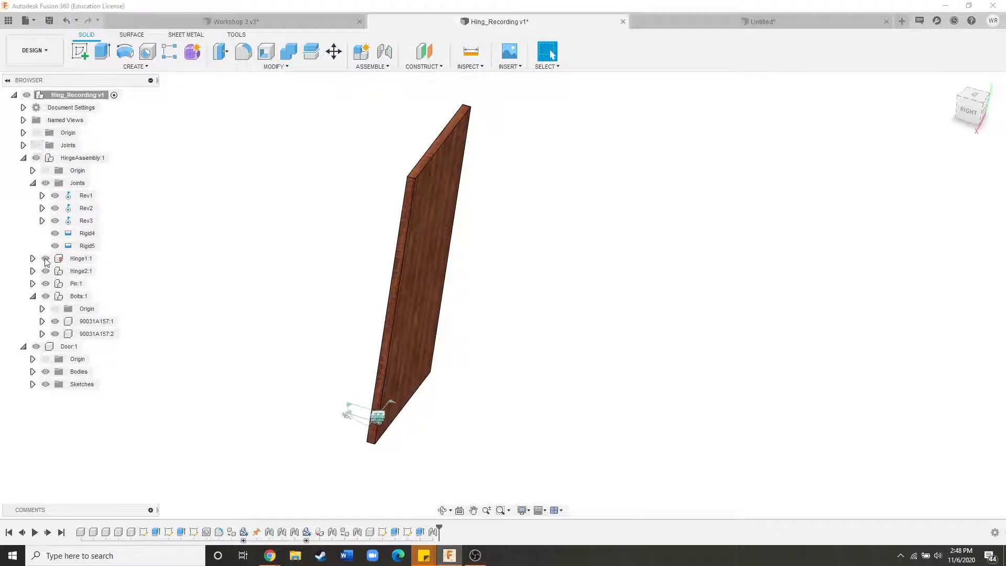
pyautogui.scroll(10, 385, 419)
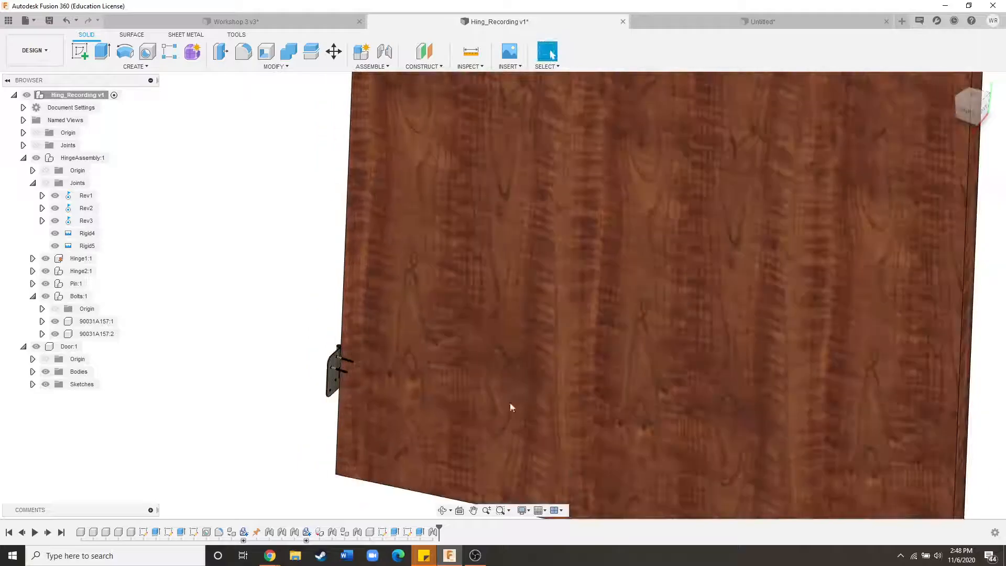
# Examine the hinge and its wood screws on the door's edge from several angles, finishing with a close-up of both leaves.
pyautogui.scroll(-6, 356, 385)
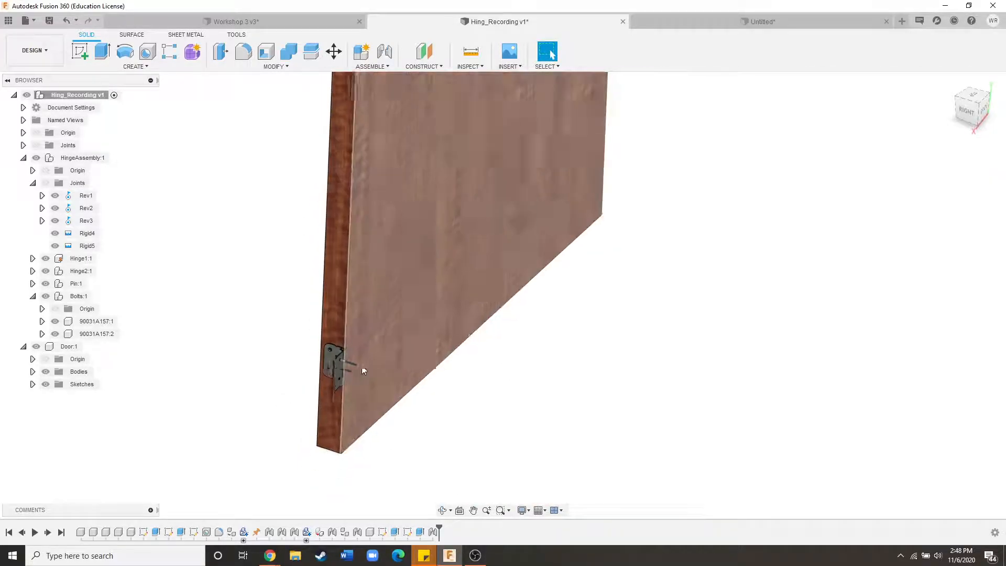
pyautogui.scroll(5, 363, 399)
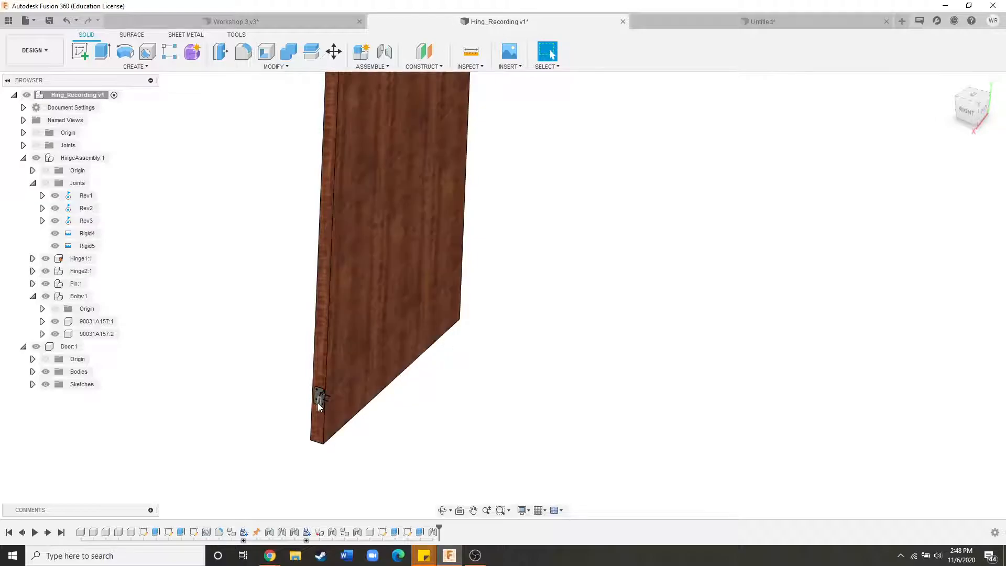
pyautogui.keyDown('shift'); pyautogui.moveTo(341, 431); pyautogui.dragTo(368, 425, button='middle'); pyautogui.keyUp('shift')
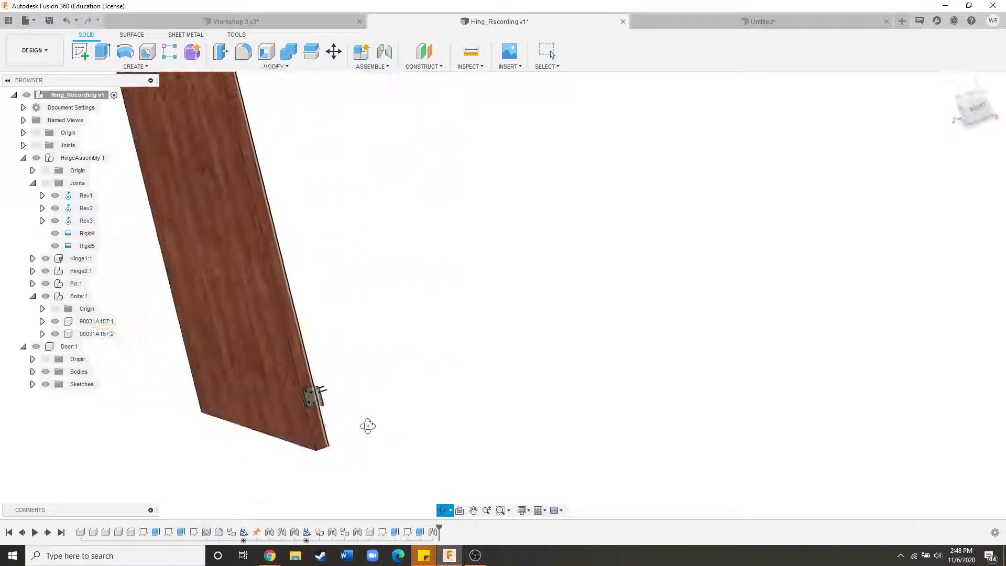
pyautogui.scroll(5, 367, 426)
pyautogui.scroll(3, 290, 353)
pyautogui.click(480, 553)
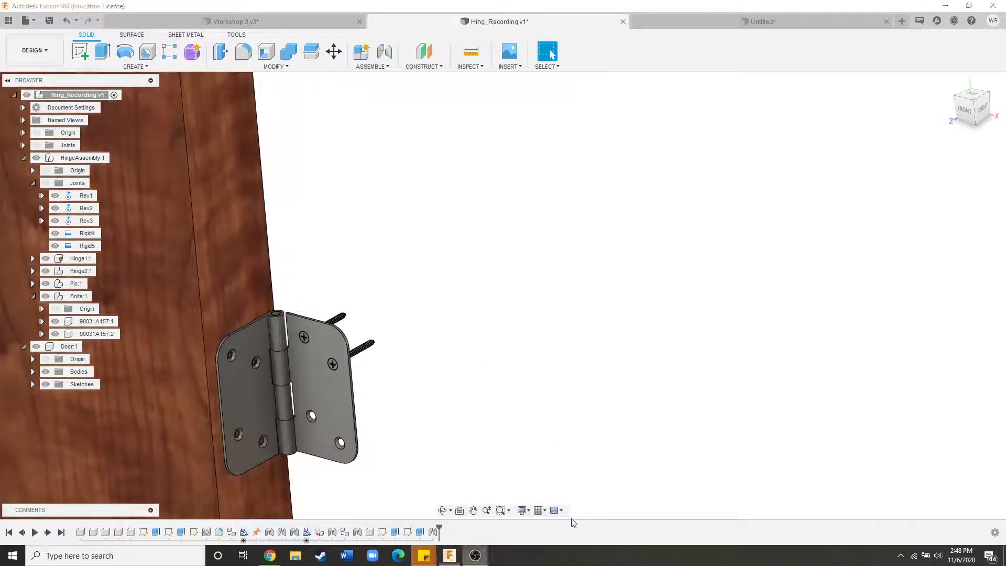